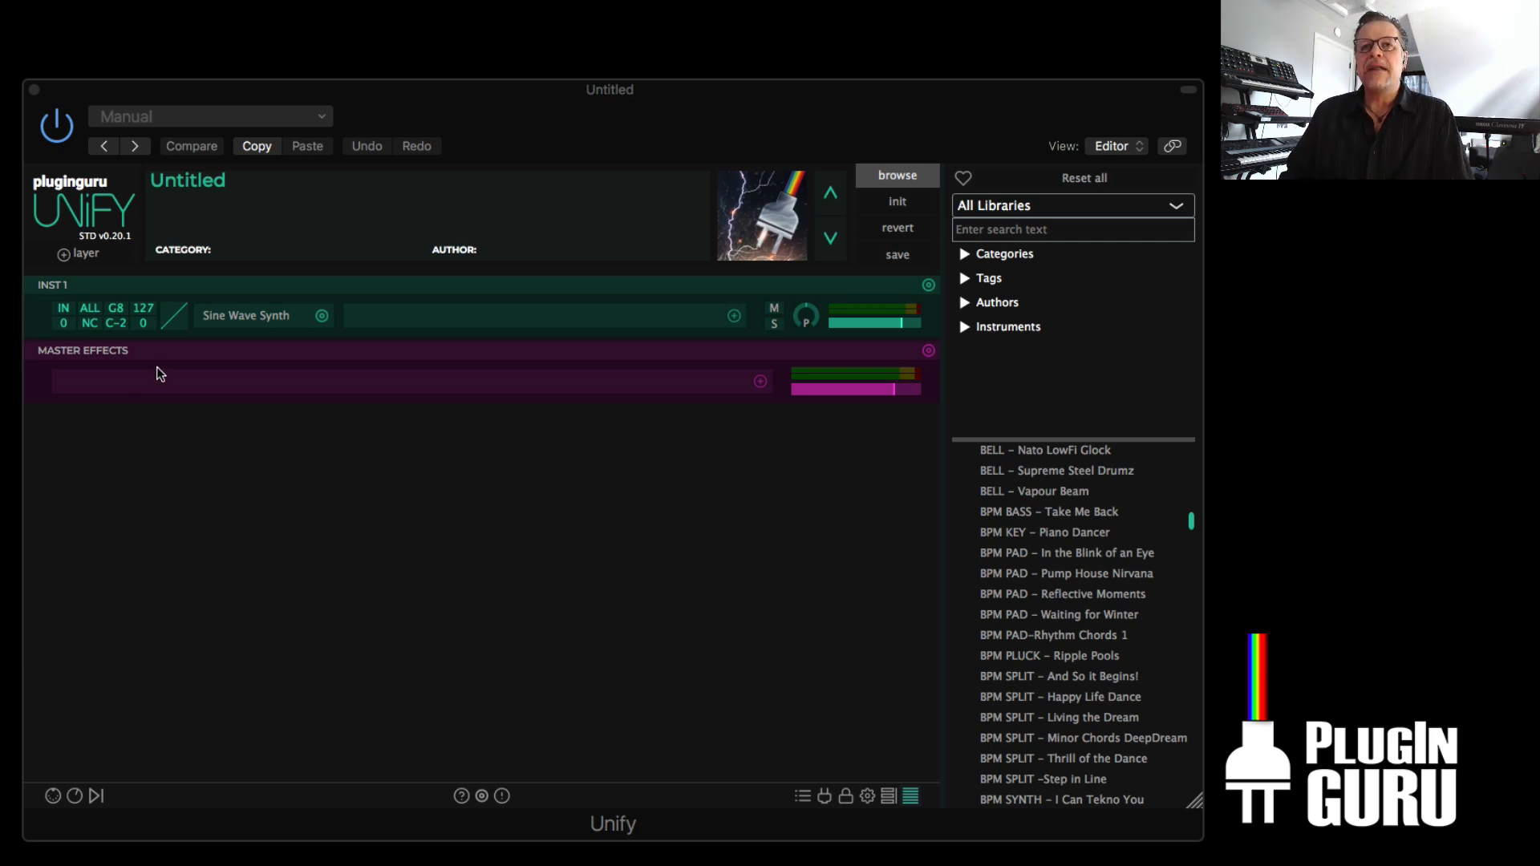
- Try adding an empty MIDI effects layer, and reinitialise the patch to its default single instrument layer
click(107, 257)
mouse_move(174, 333)
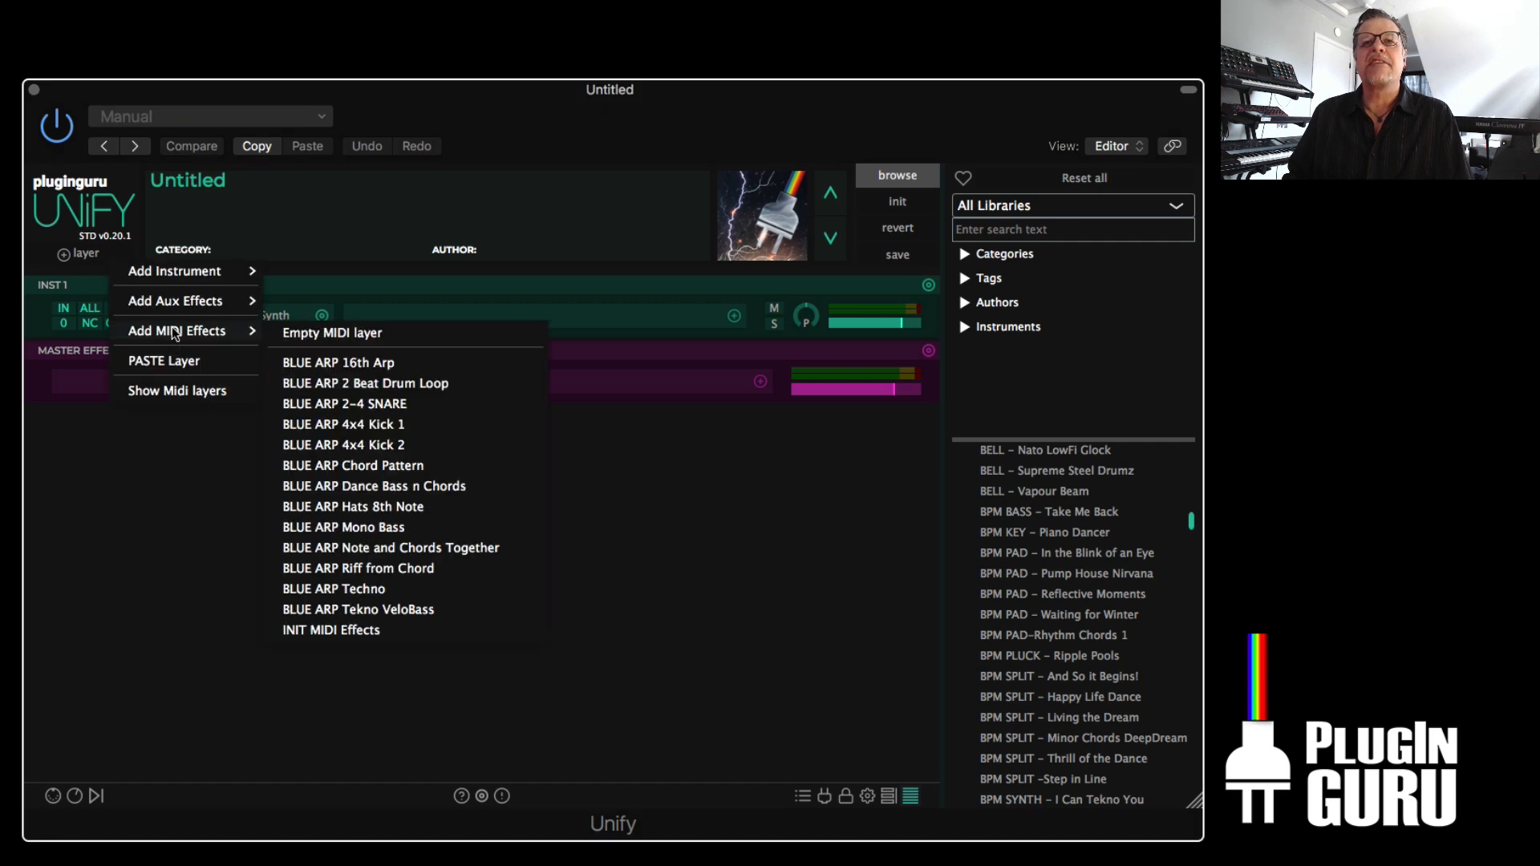
click(393, 332)
click(98, 254)
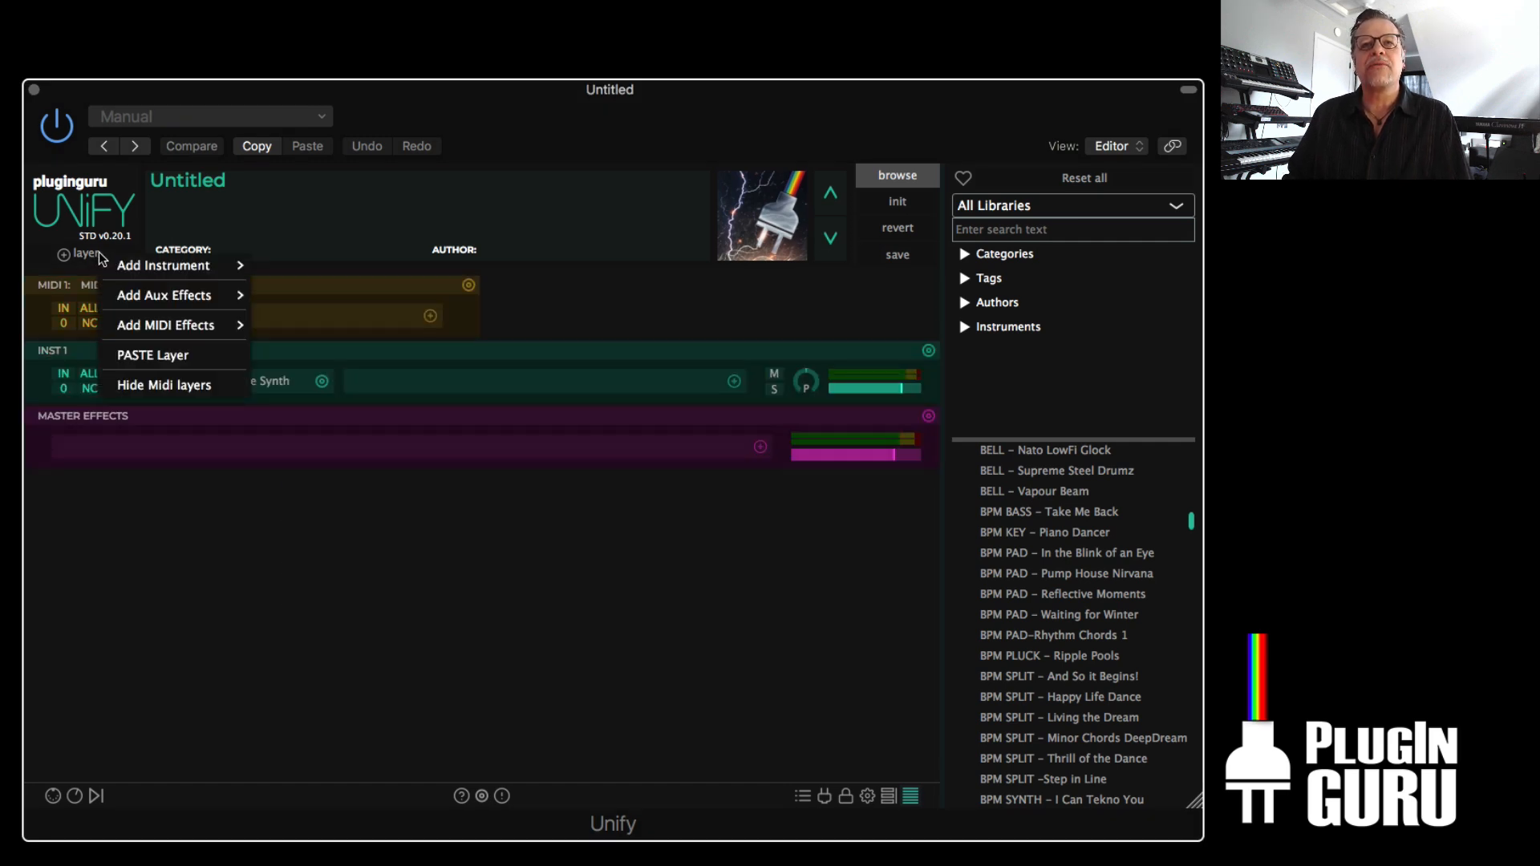
click(353, 536)
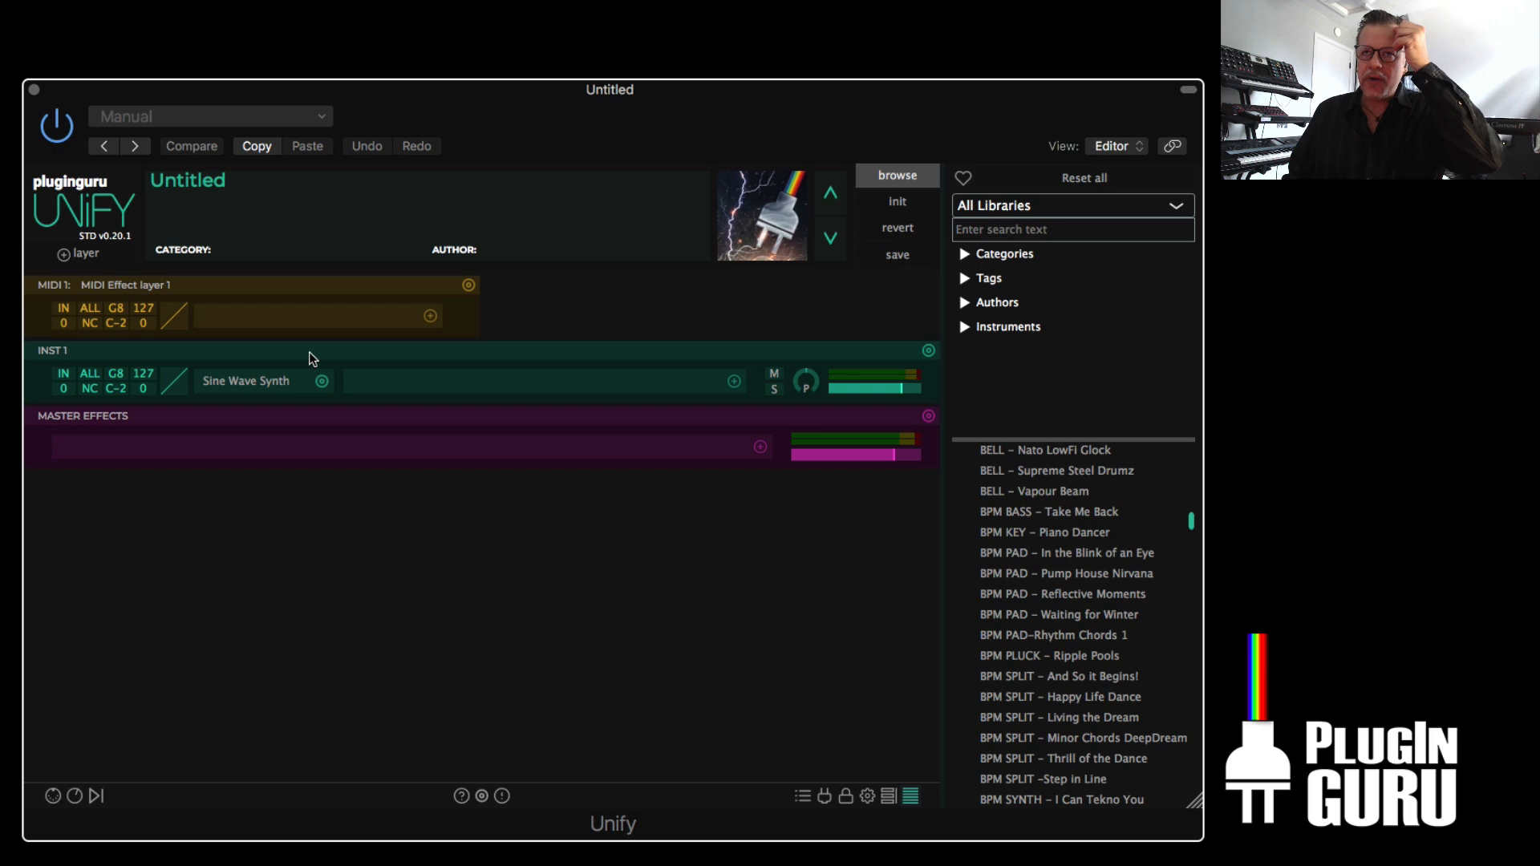
click(890, 199)
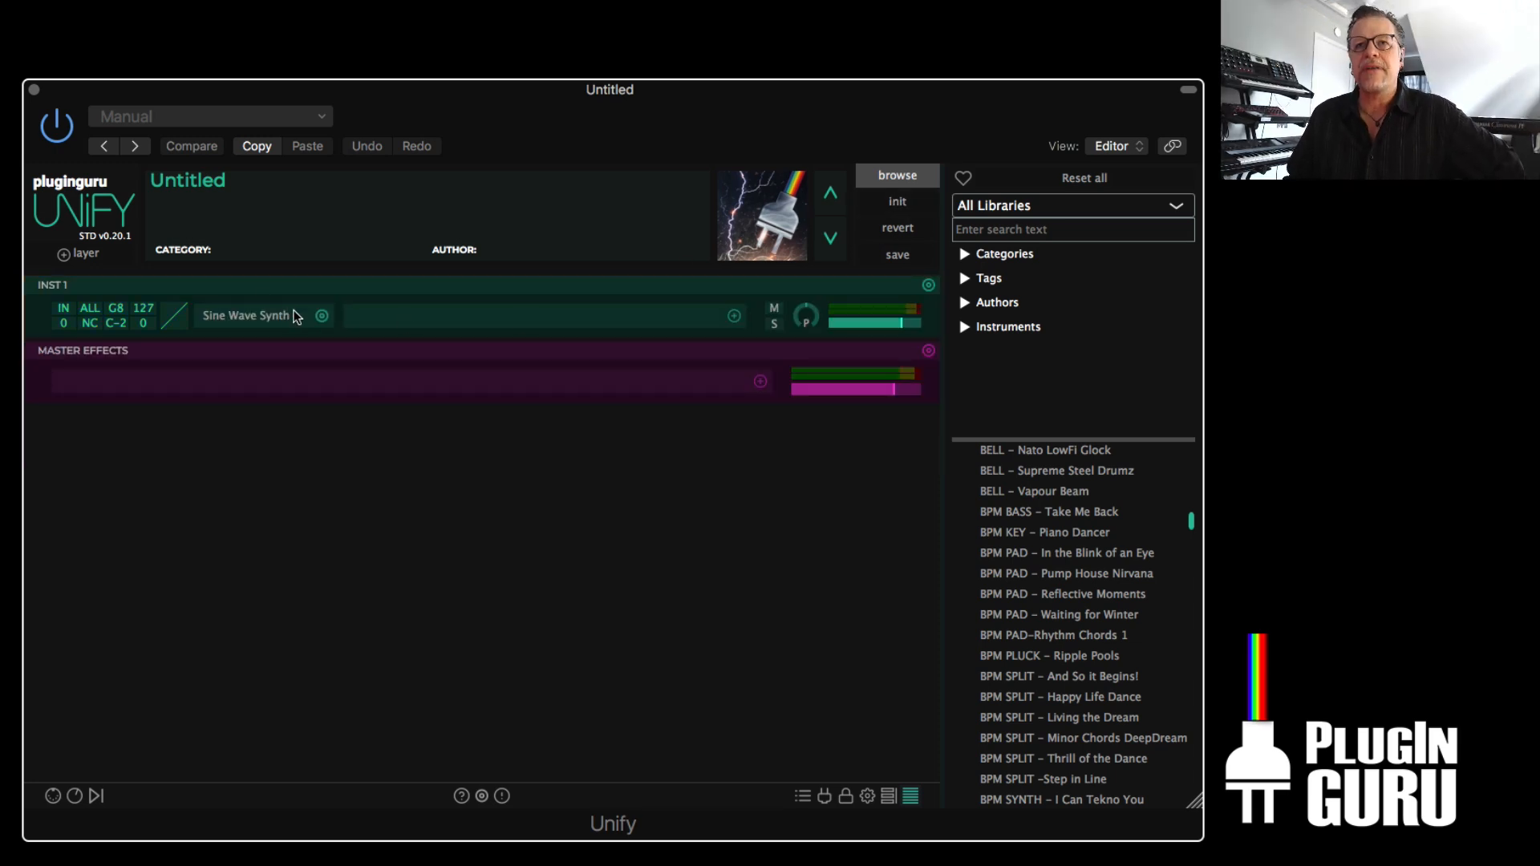
- Examine the layer presets offered for replacing the INST 1 layer and for adding a new instrument layer
click(928, 286)
mouse_move(801, 405)
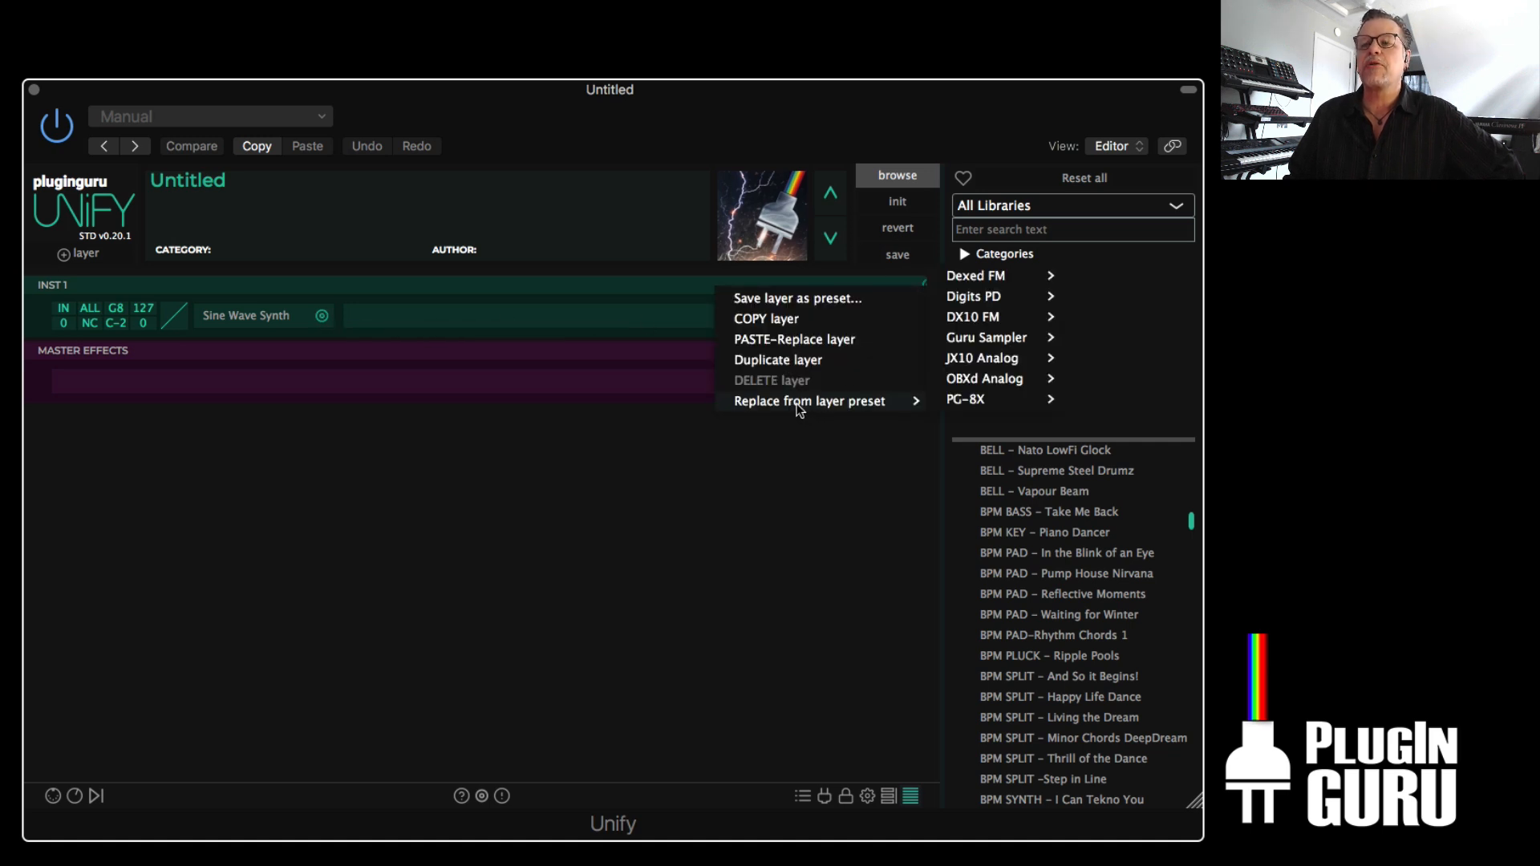
mouse_move(1010, 338)
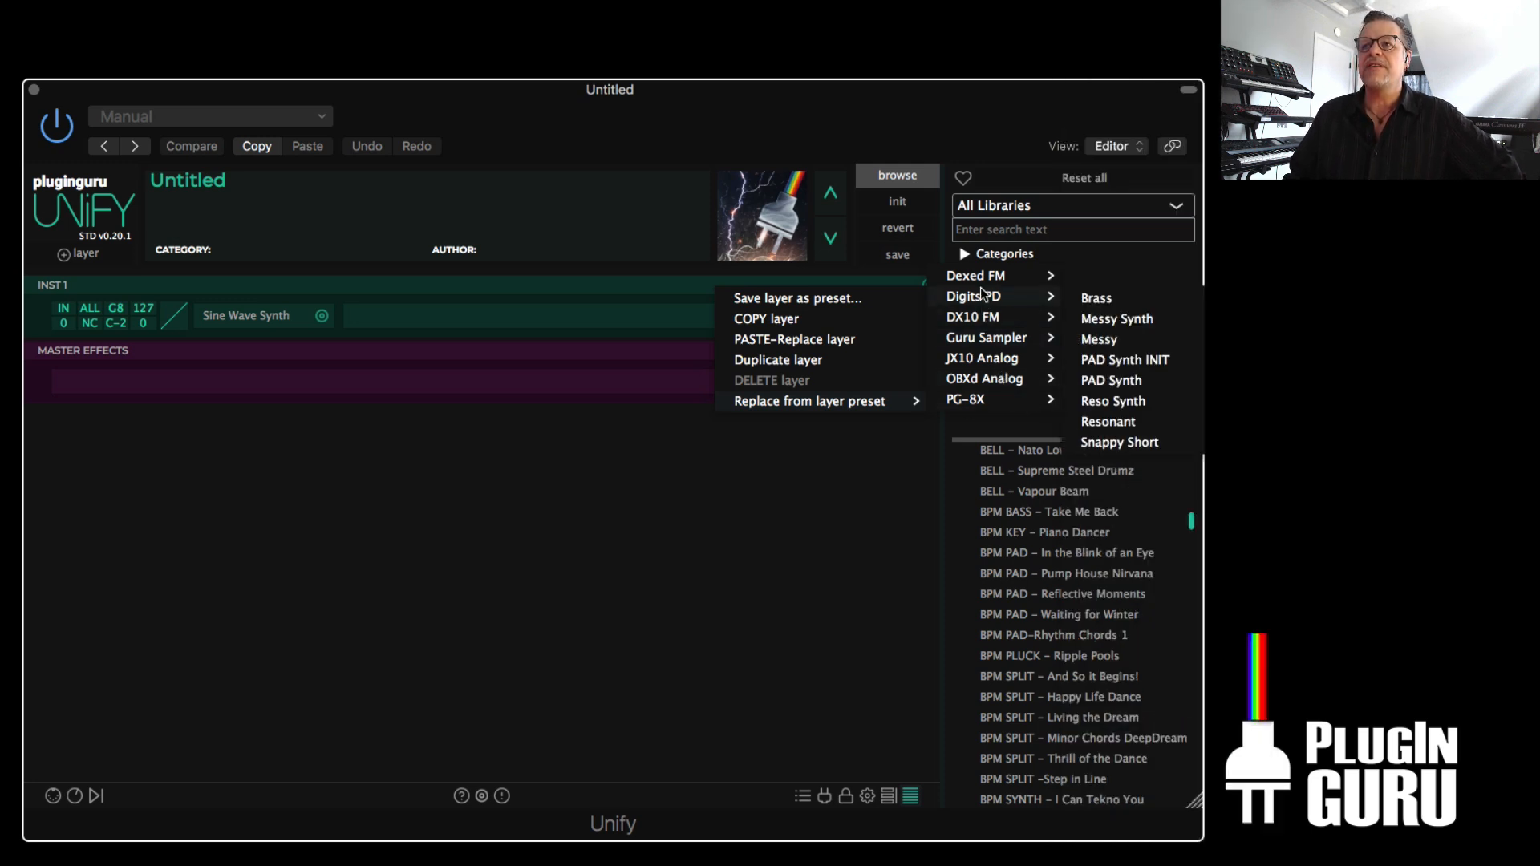
mouse_move(978, 282)
click(545, 486)
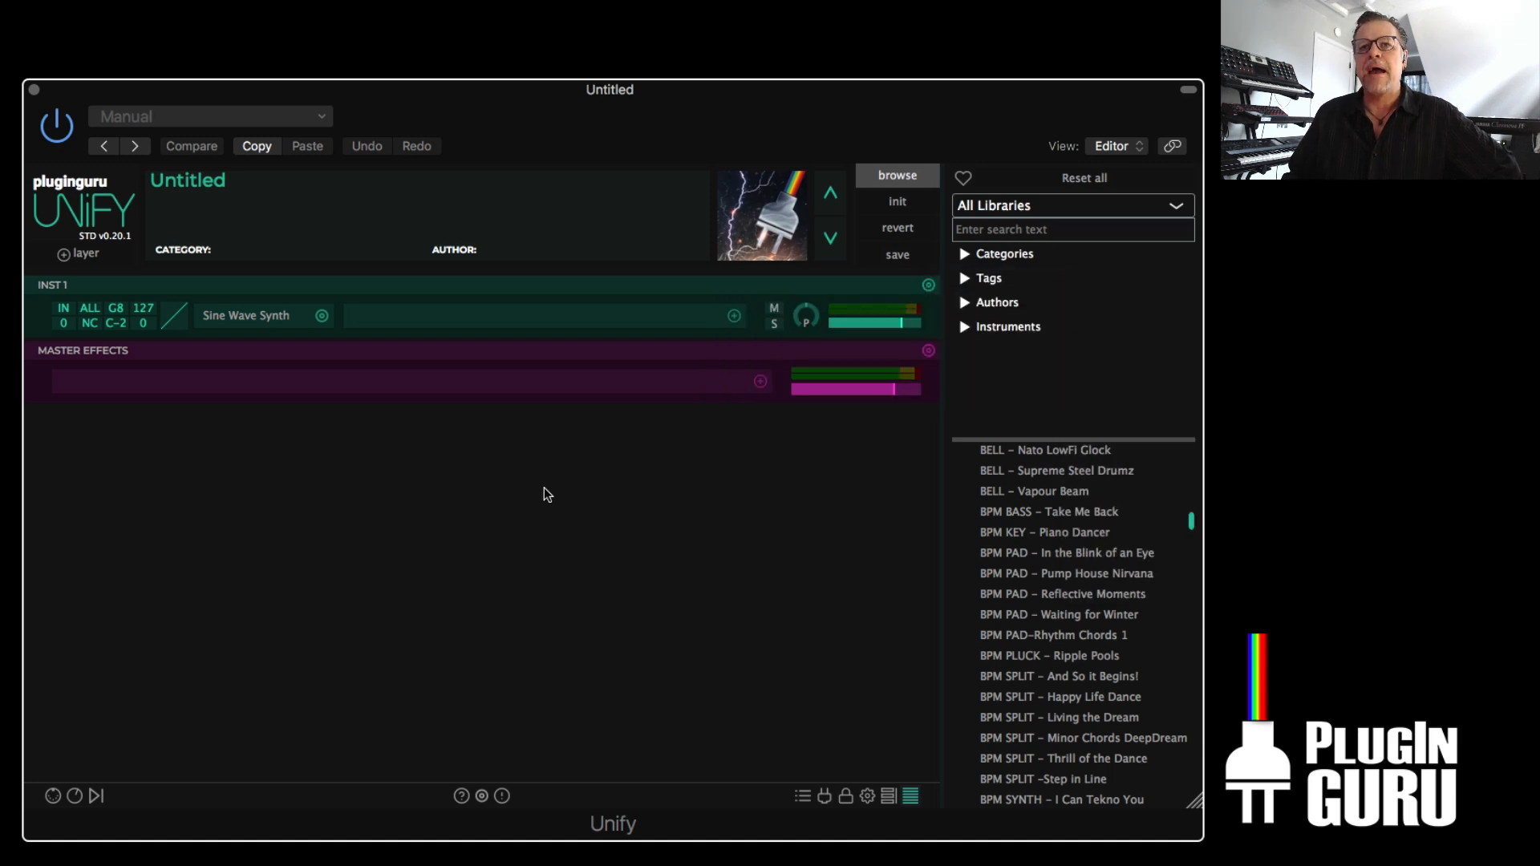
click(80, 253)
mouse_move(210, 272)
mouse_move(325, 357)
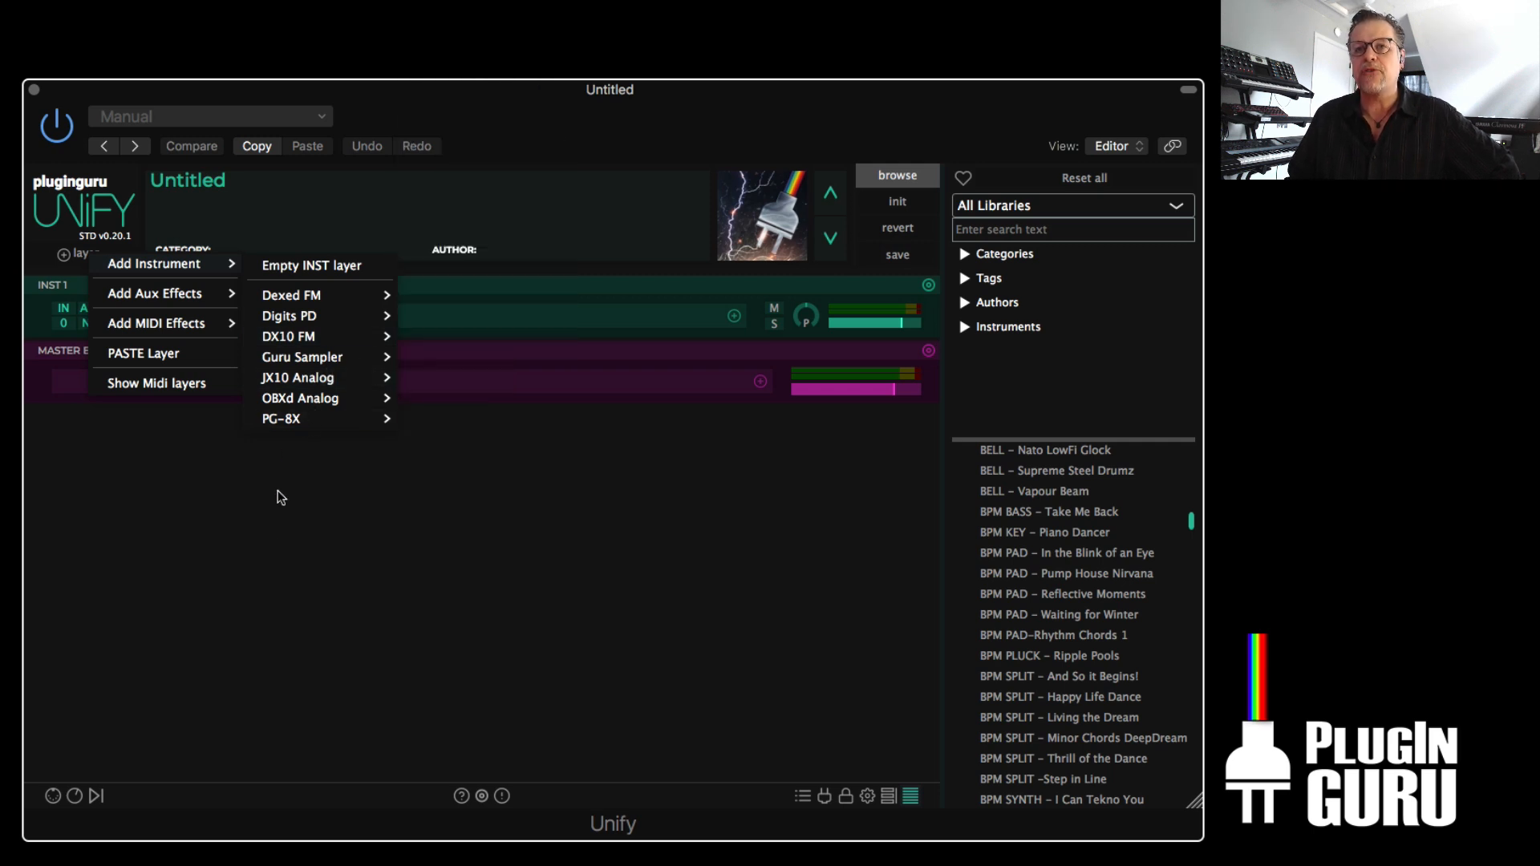
click(206, 448)
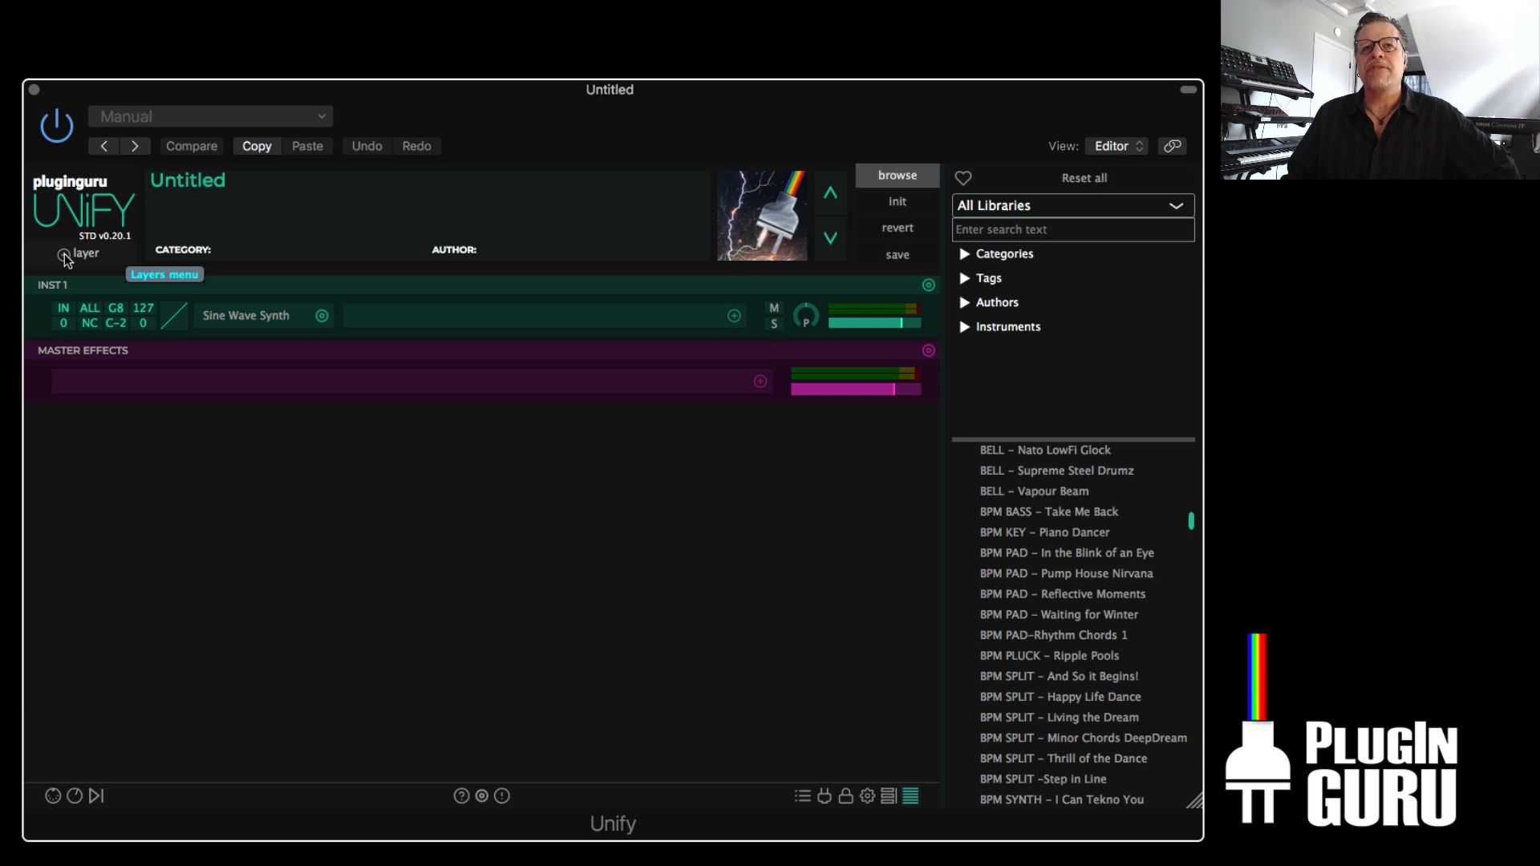
- Replace the INST 1 layer with the Guru Sampler preset Piano Classical VS
click(928, 287)
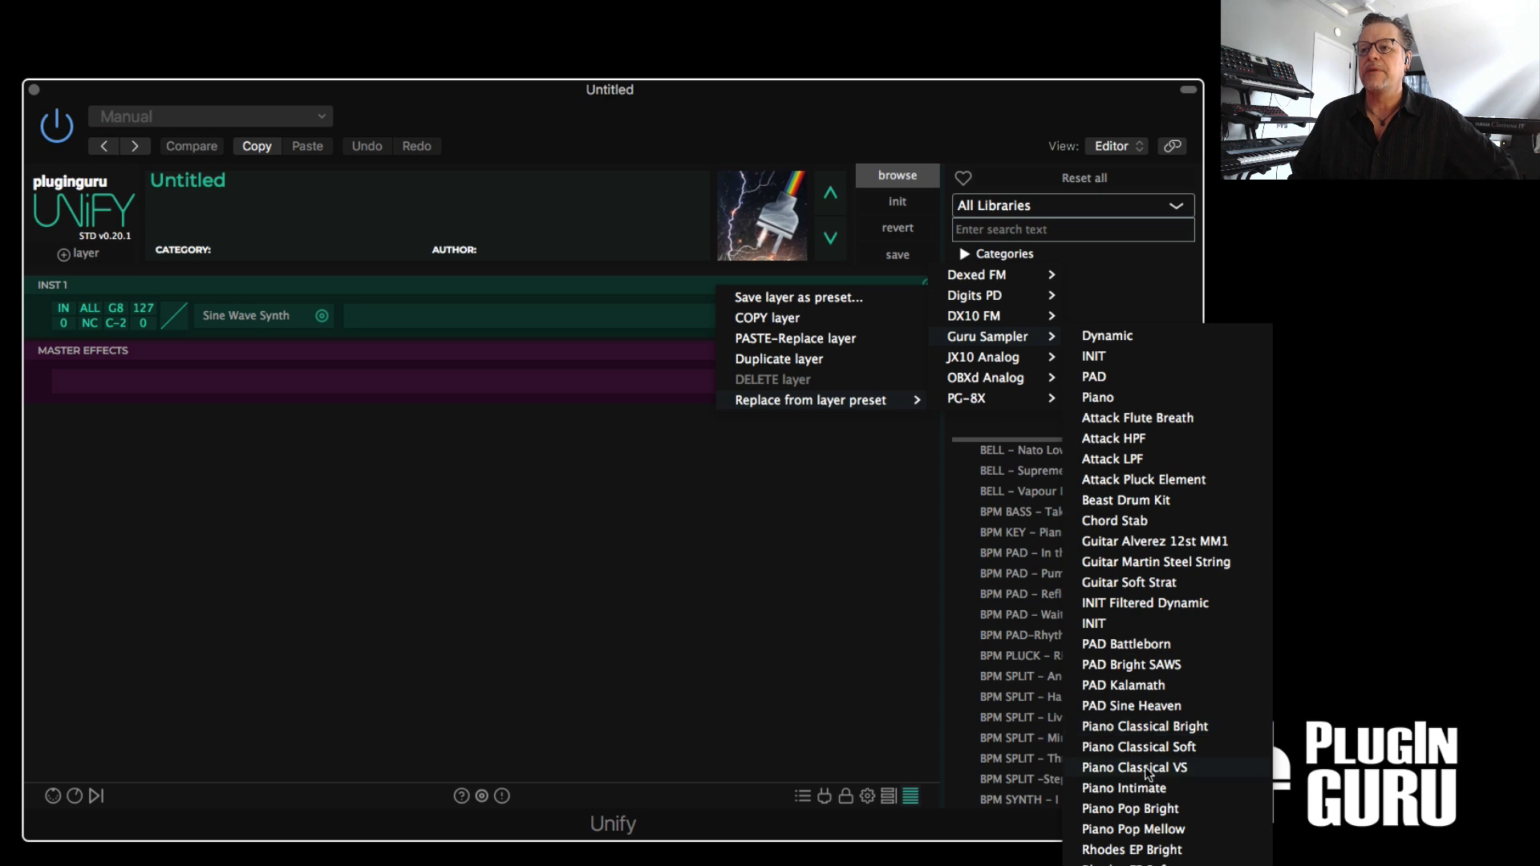
click(1147, 769)
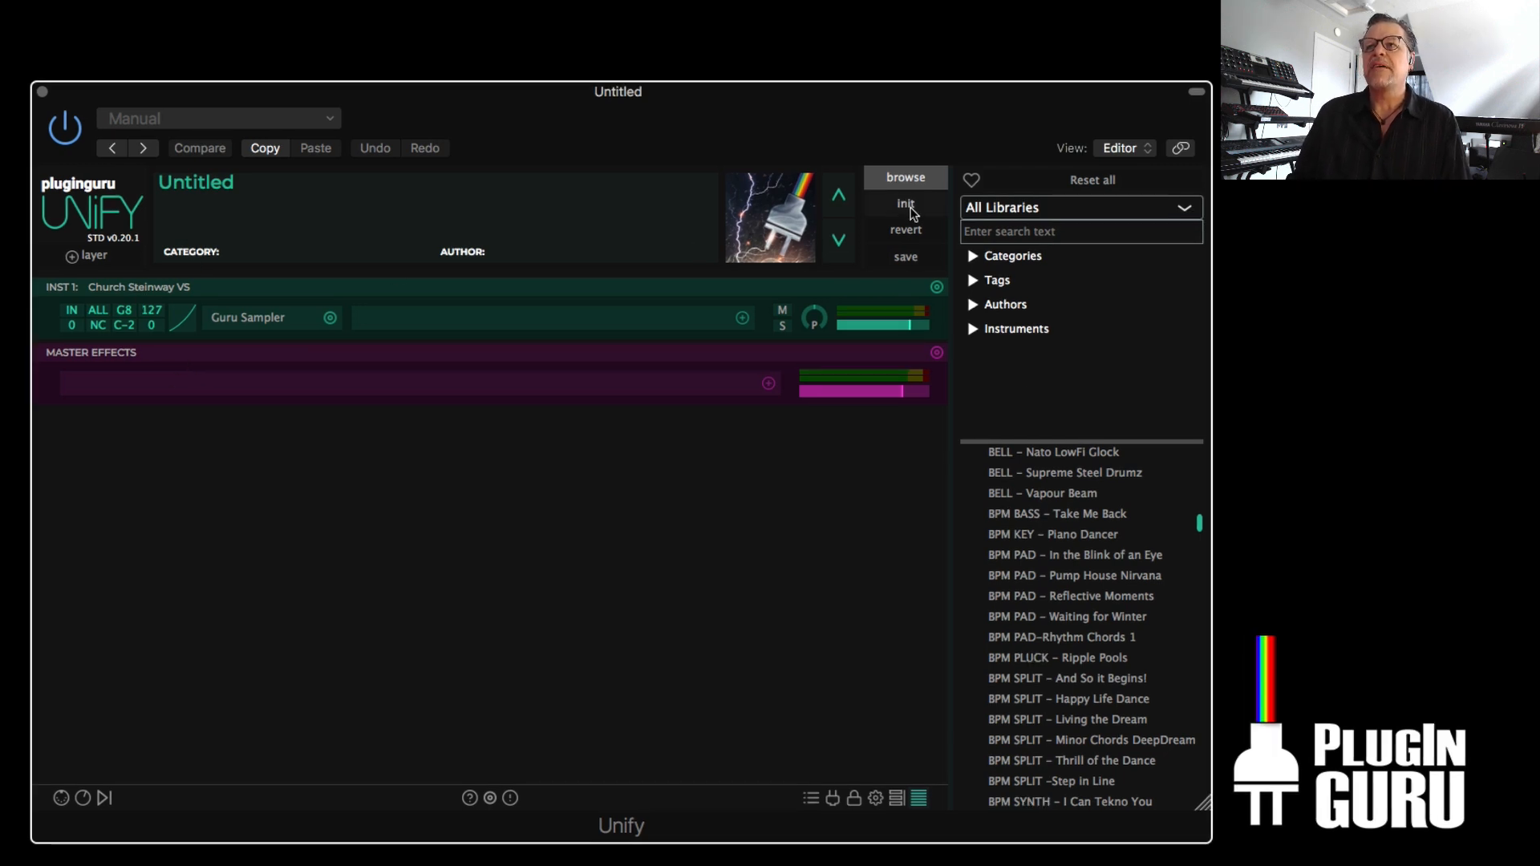
- Add a second instrument layer from the Dexed FM preset Keyboard Bank 1
click(90, 255)
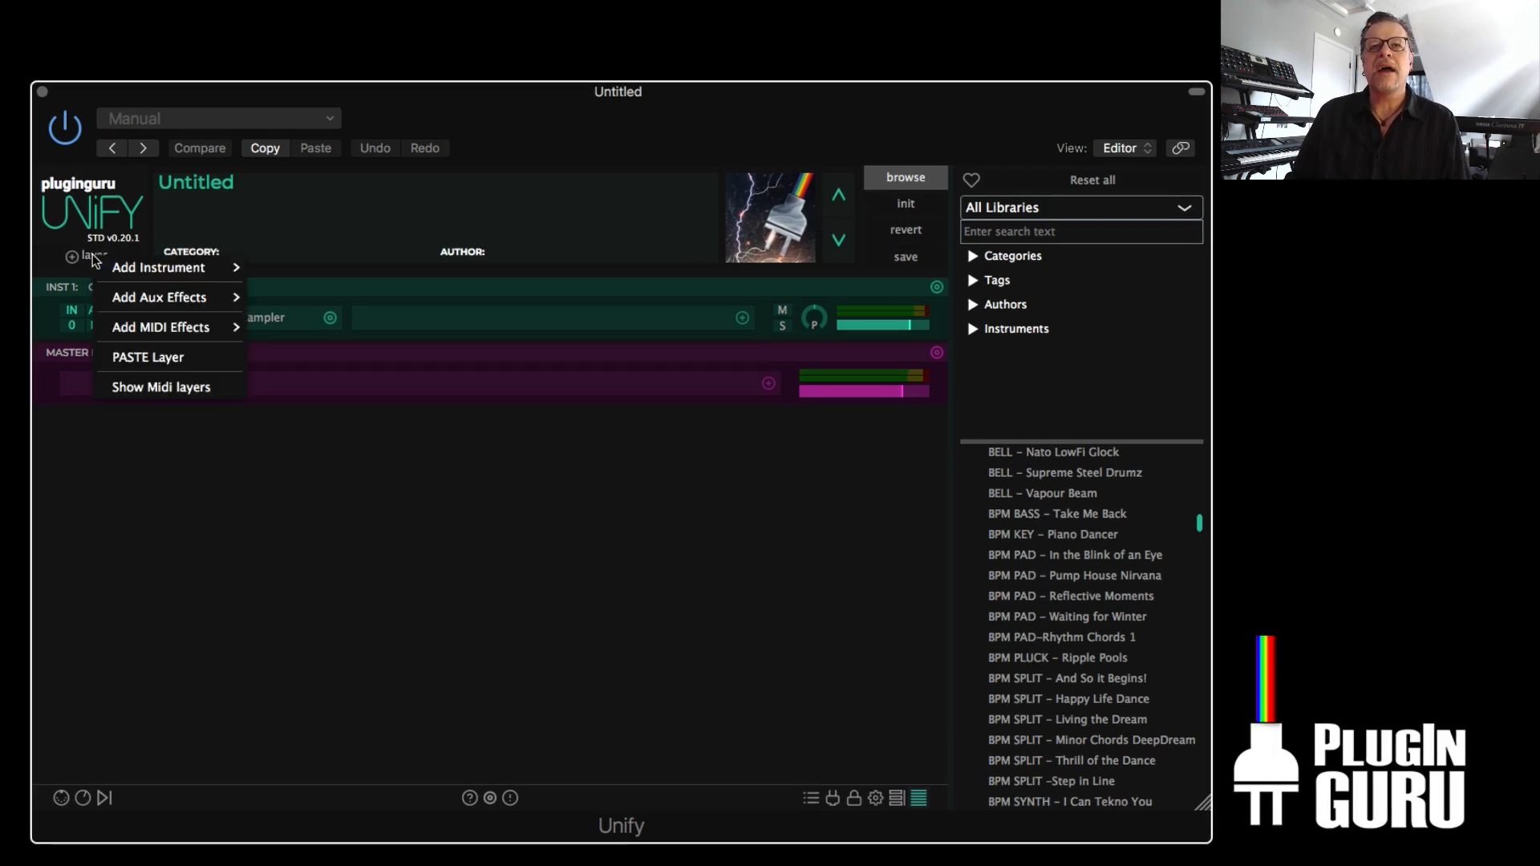
mouse_move(163, 265)
mouse_move(311, 362)
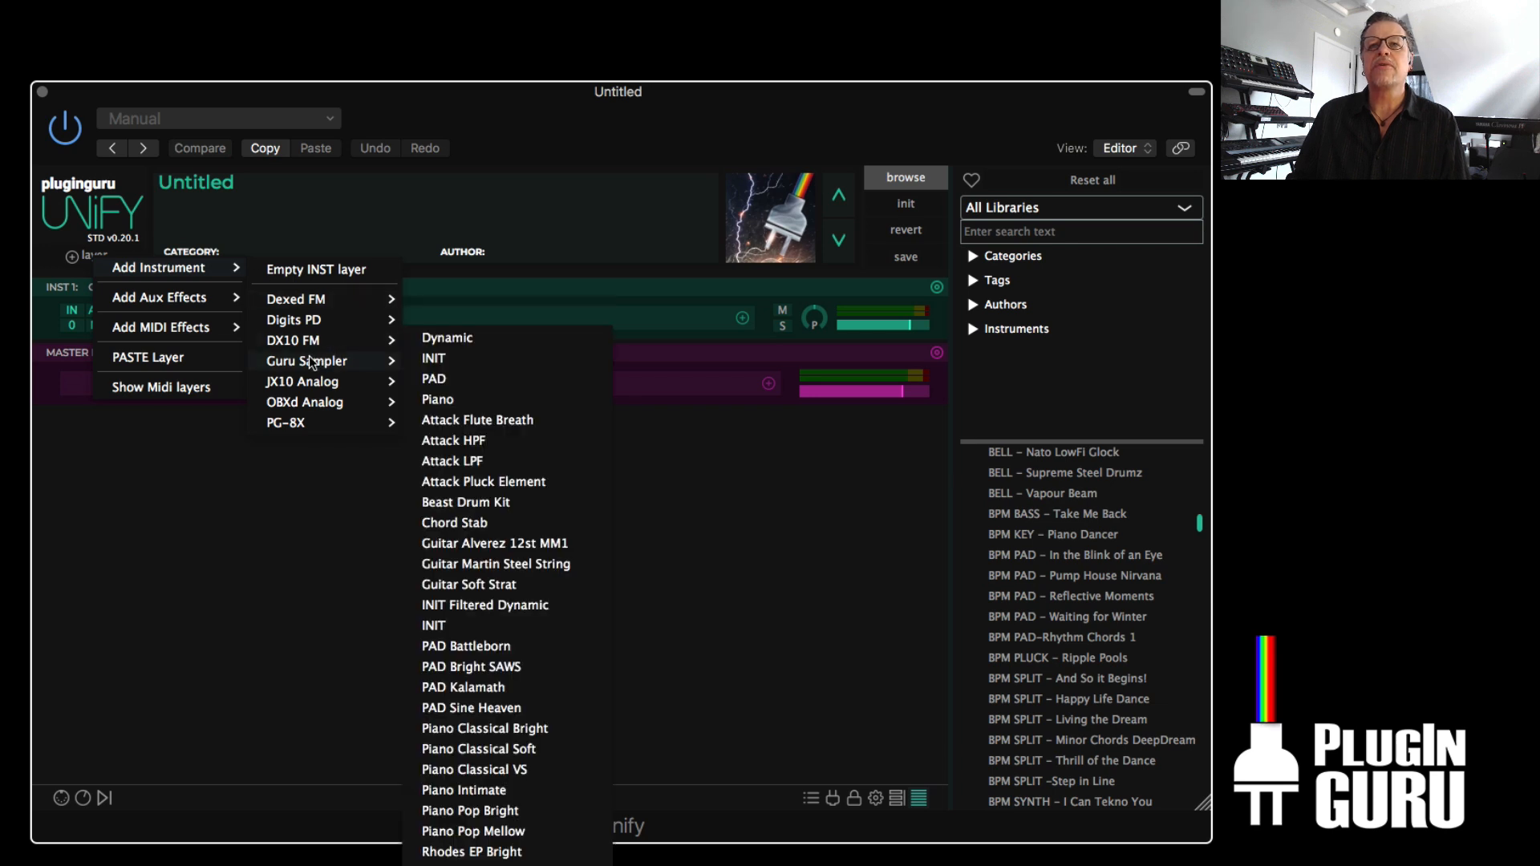
mouse_move(306, 298)
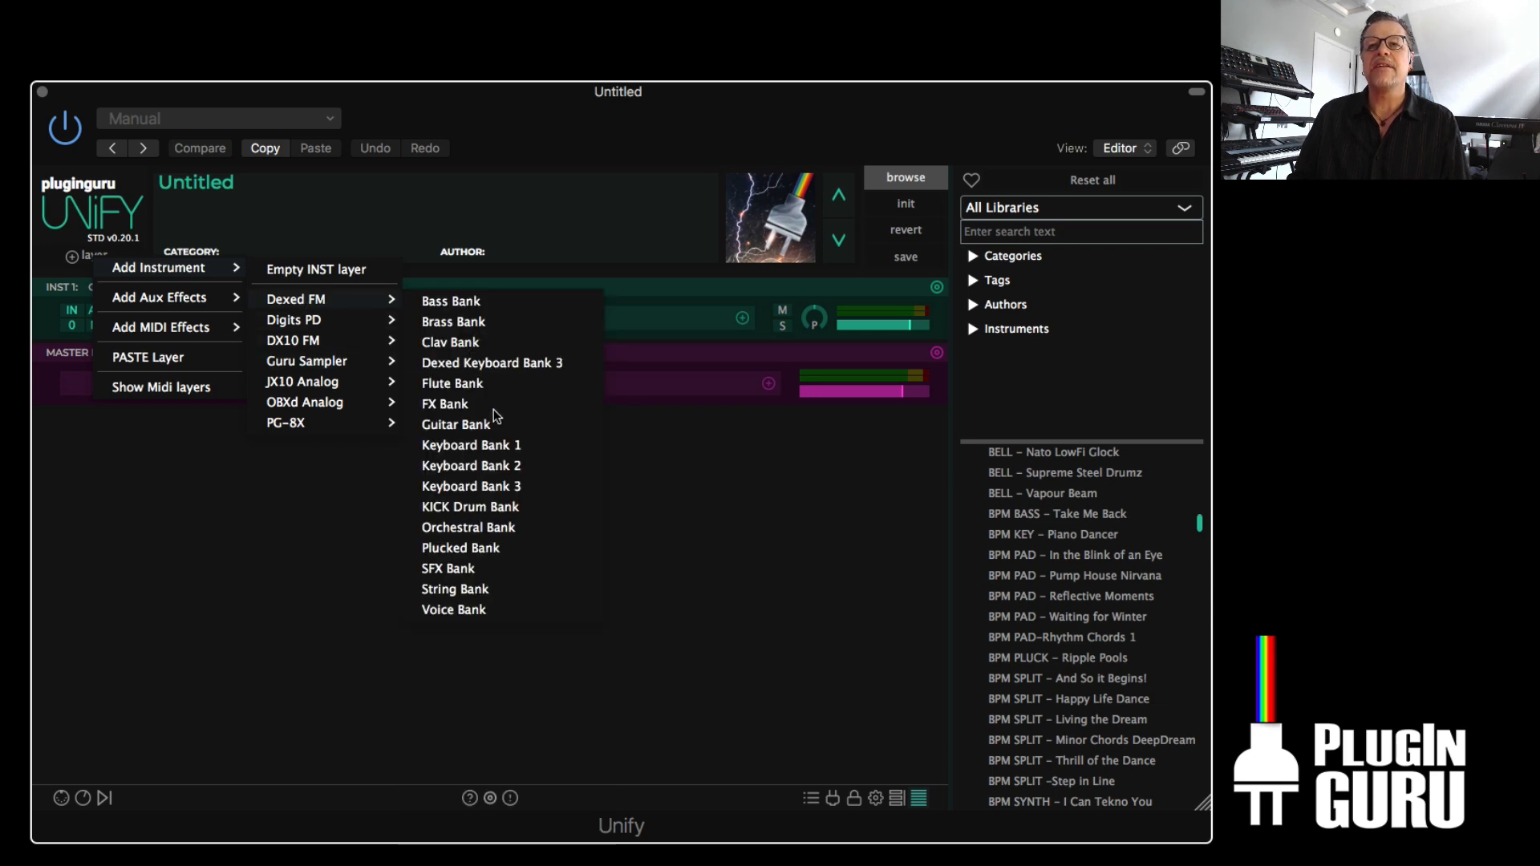
click(471, 445)
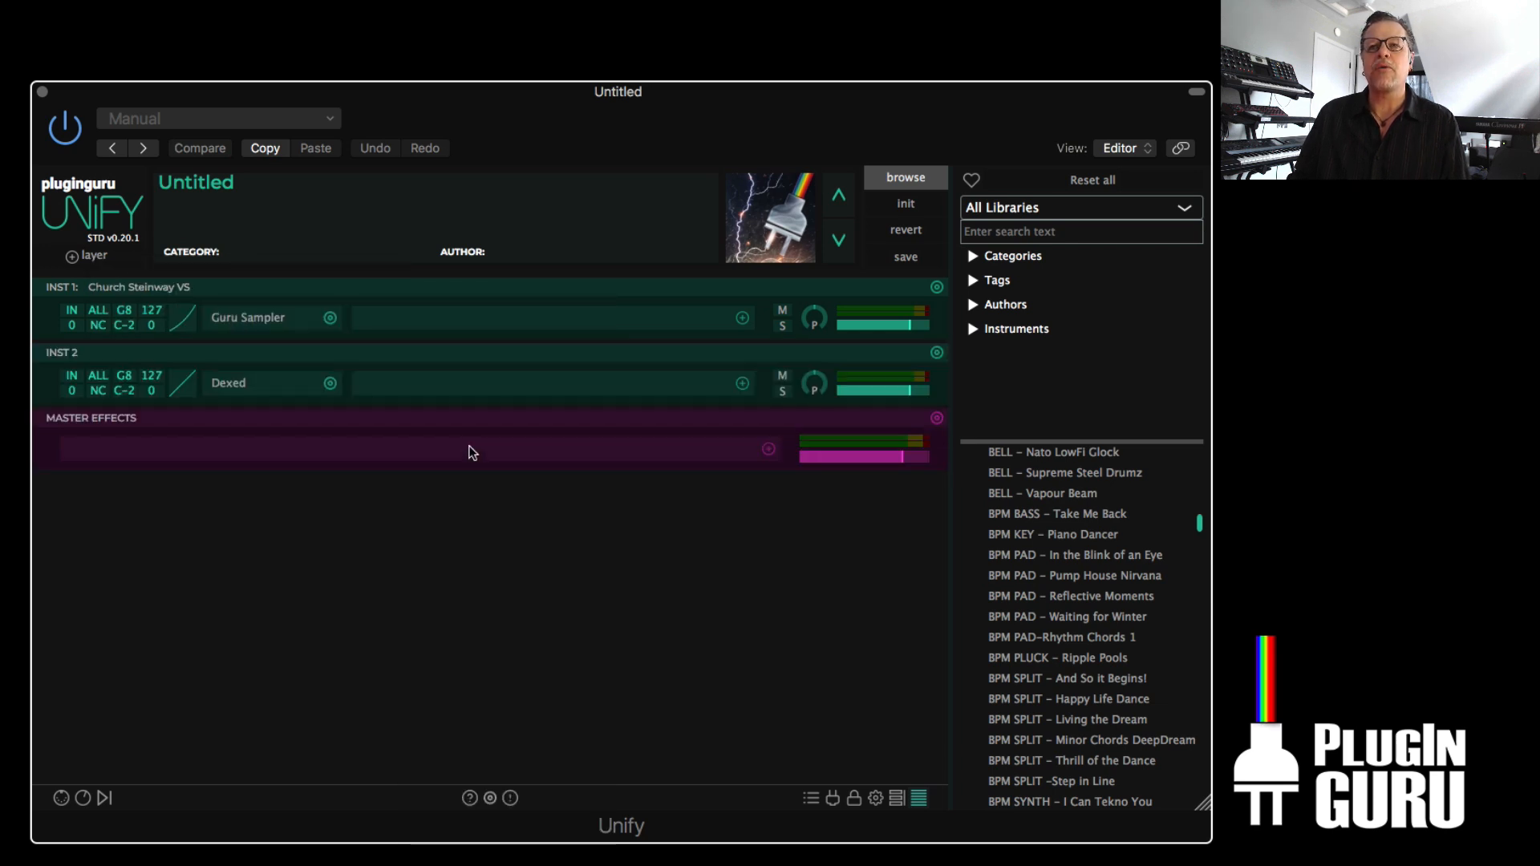
- Load the *Rhodes 1 patch from the current cartridge in the INST 2 Dexed synth and close its editor
click(238, 384)
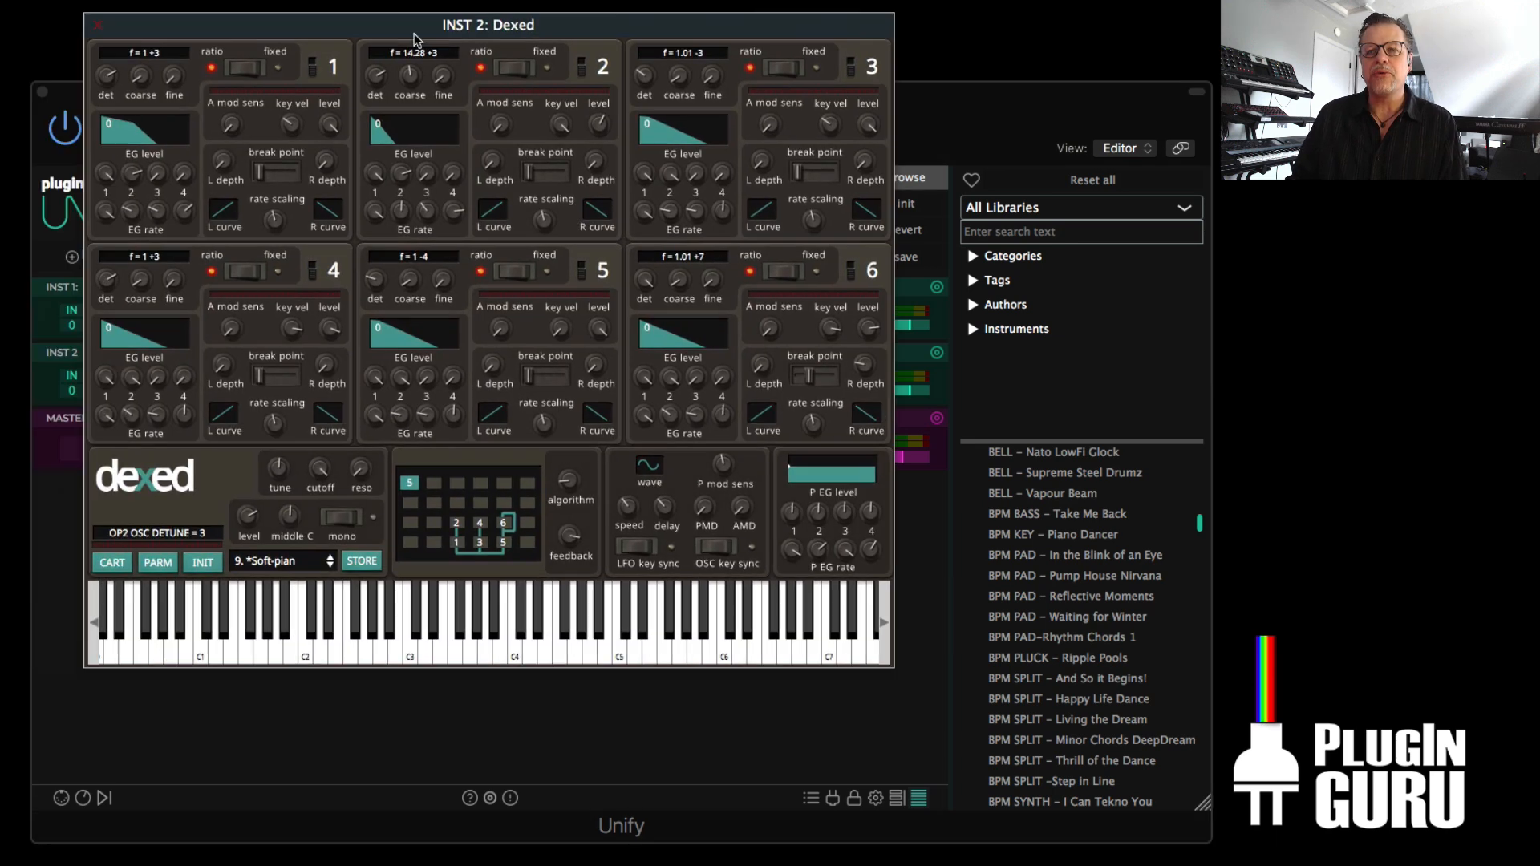
drag(412, 36, 473, 94)
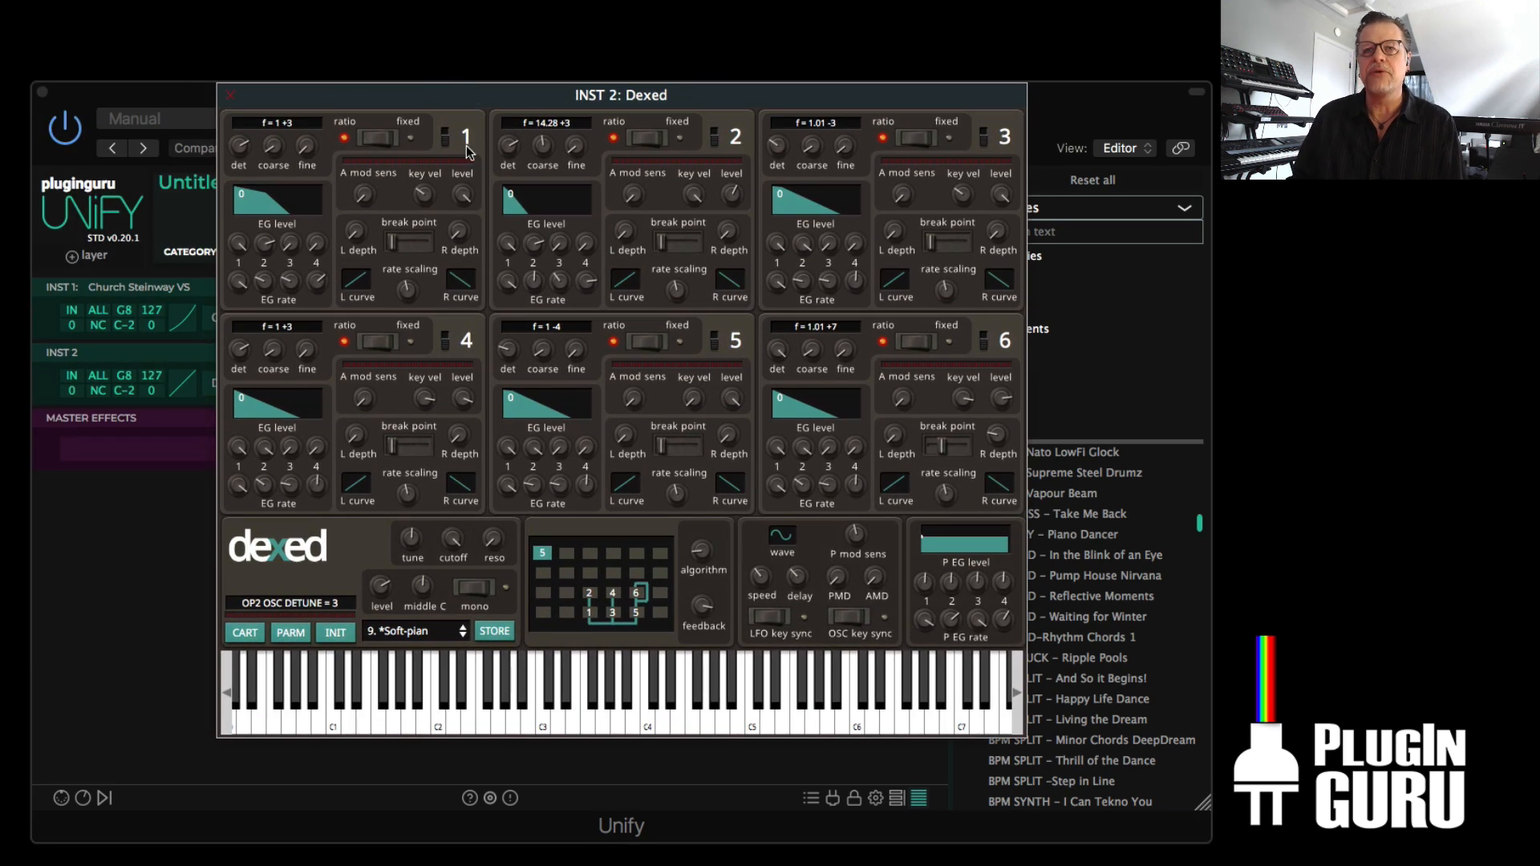
click(243, 636)
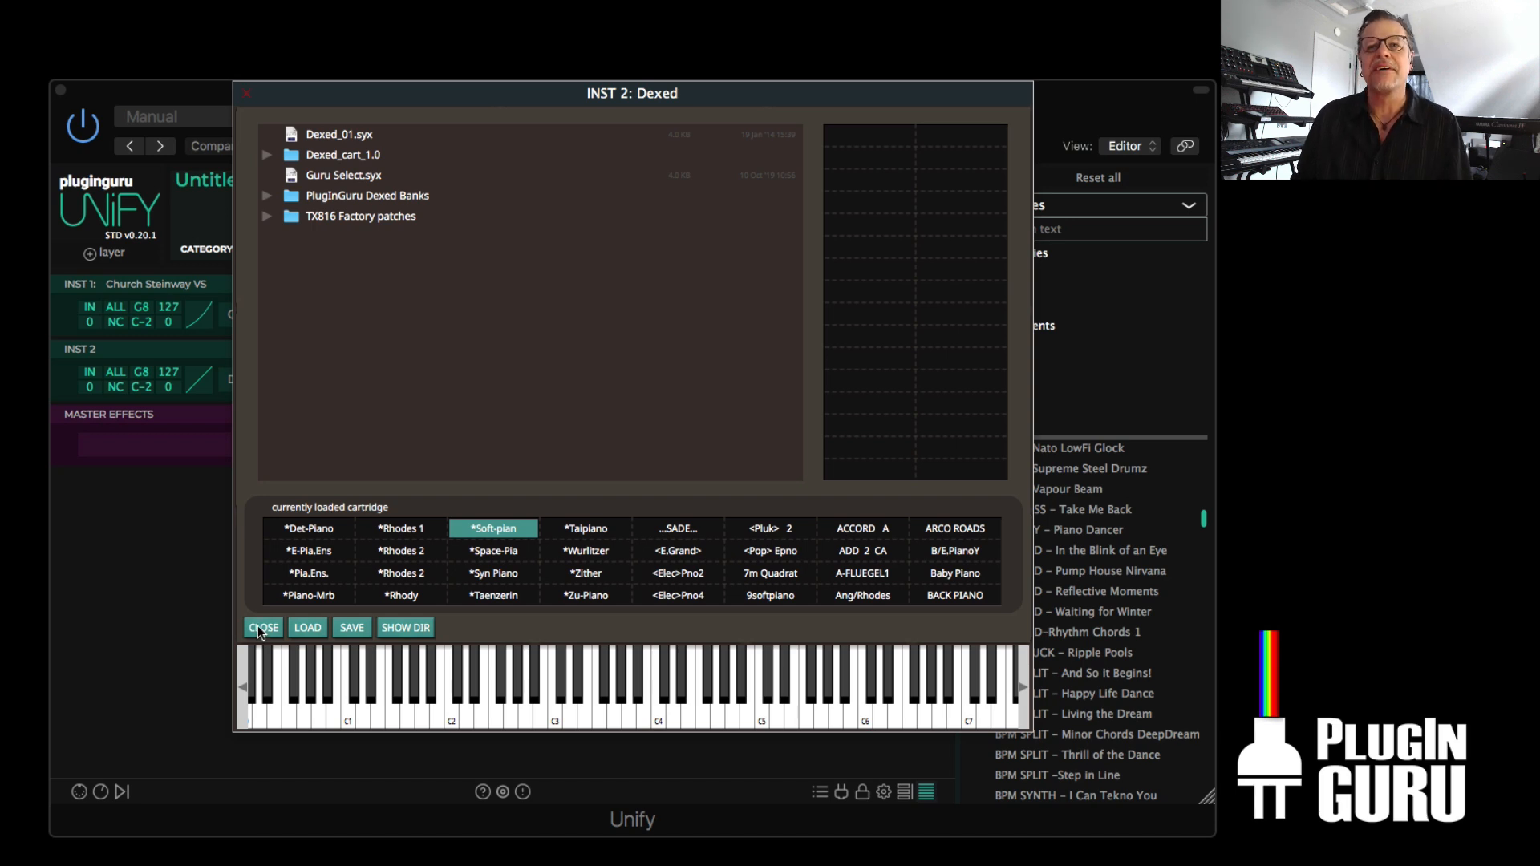
click(409, 531)
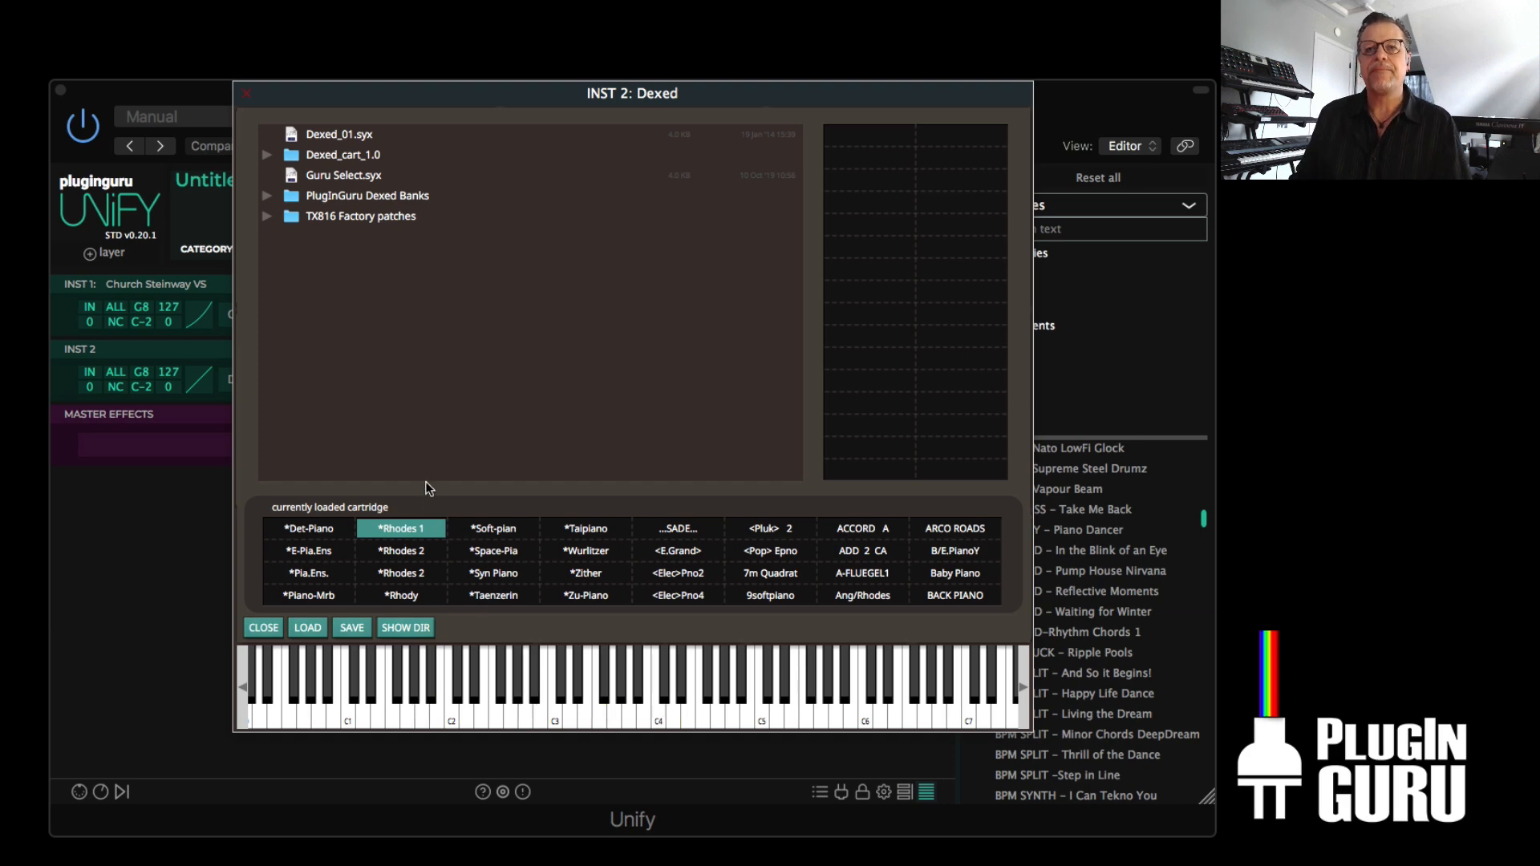
click(263, 629)
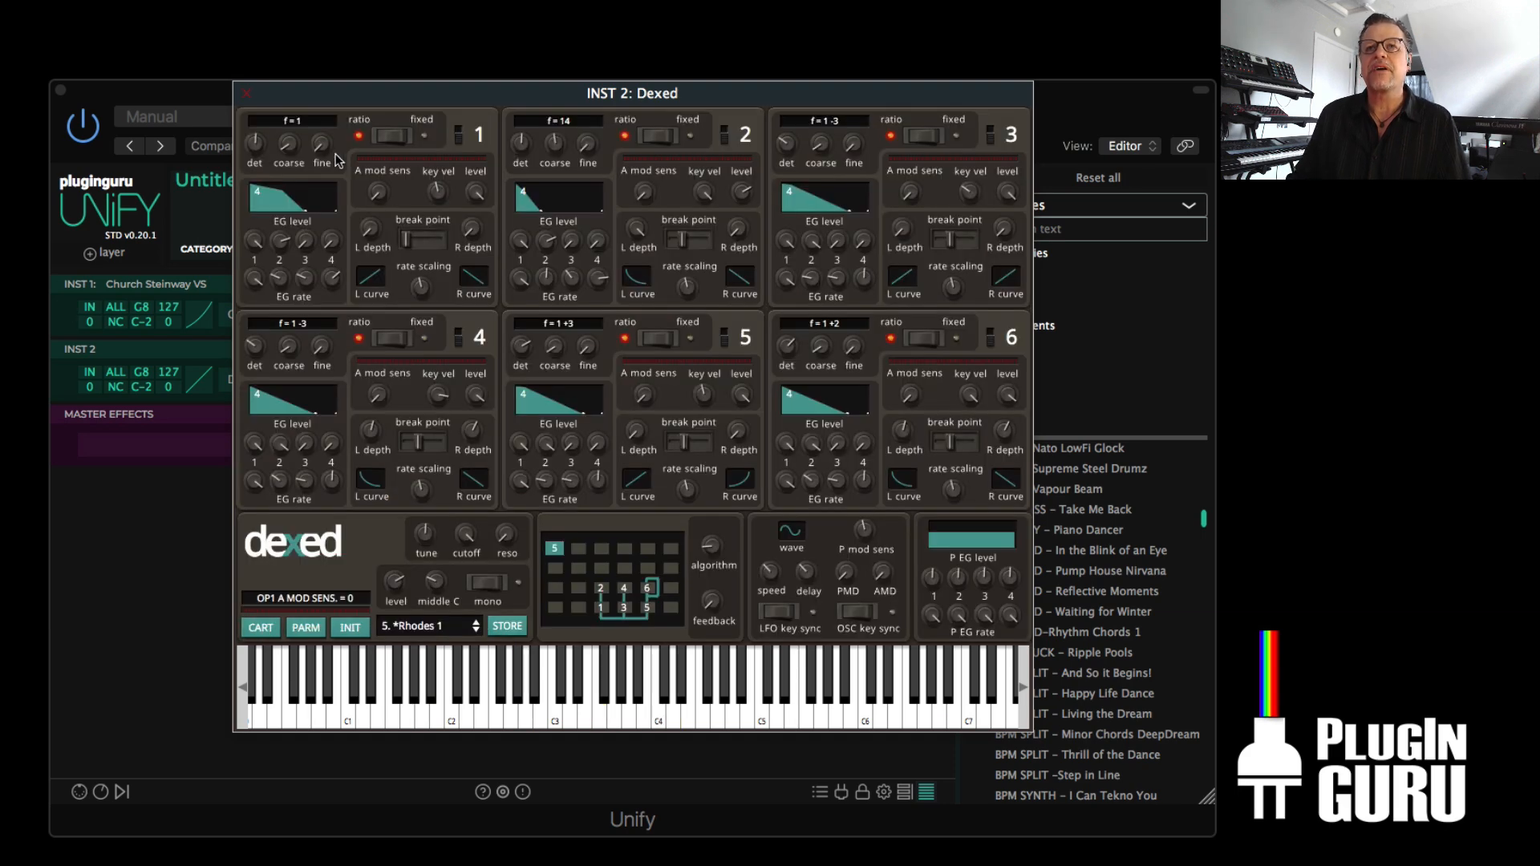
click(247, 94)
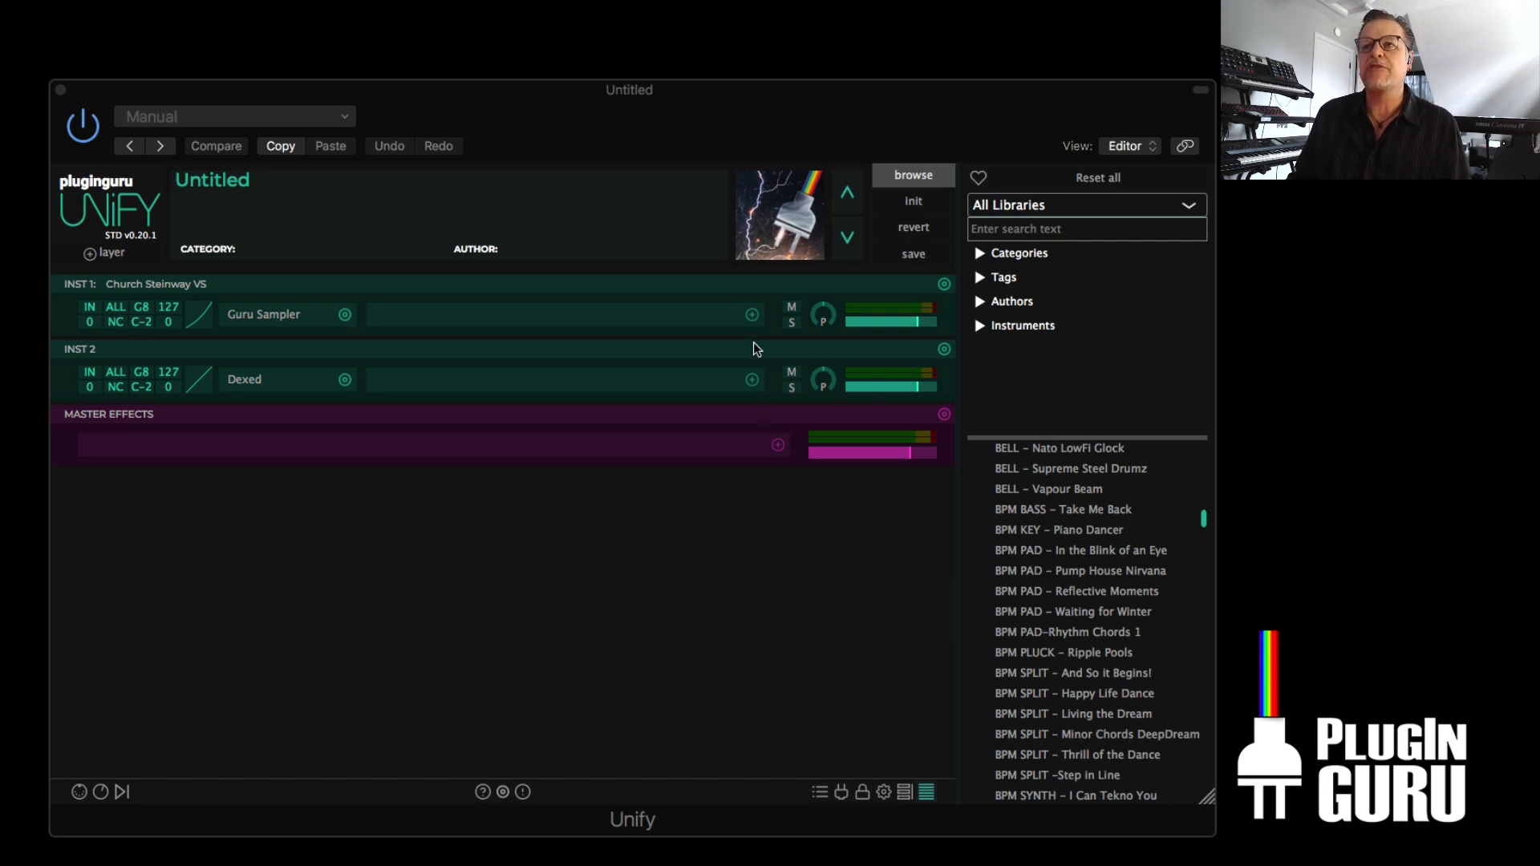
- Mute the Dexed and Guru Sampler layers in turn, and leave both unmuted with the Dexed layer soloed
click(793, 373)
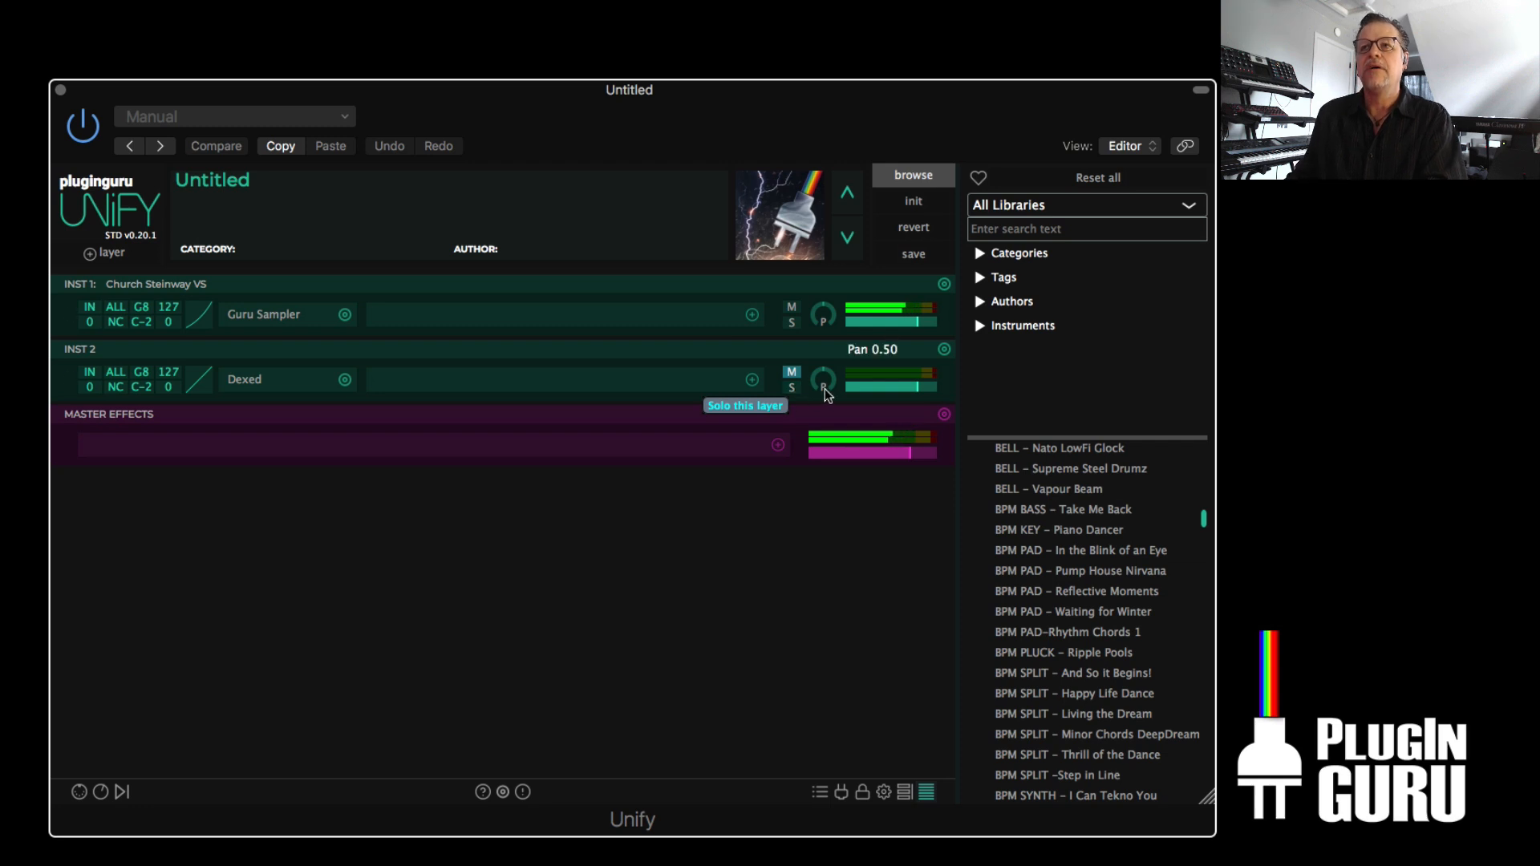
click(792, 307)
click(792, 372)
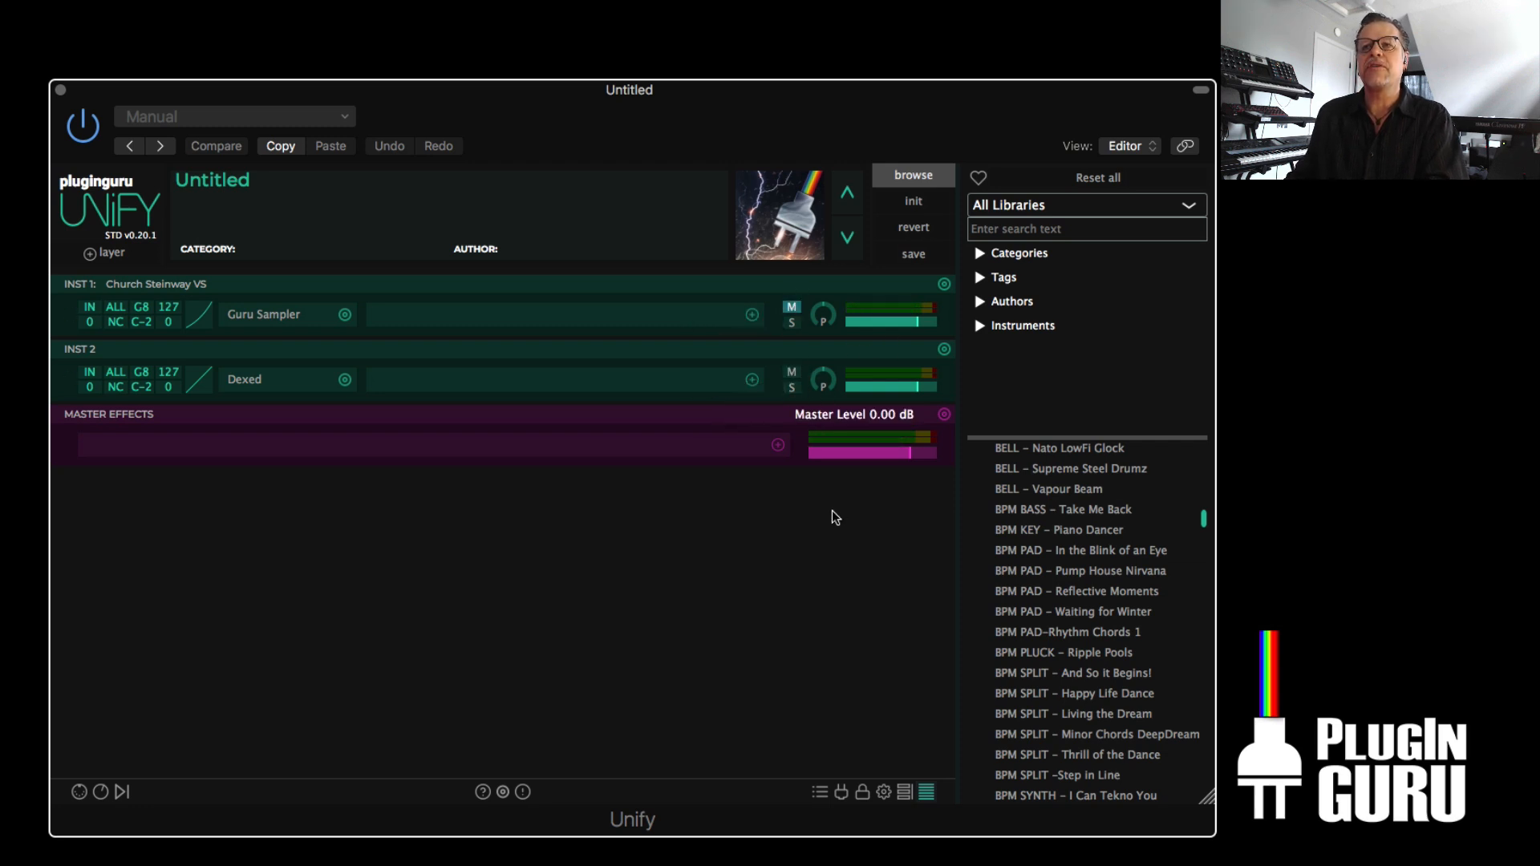
click(792, 388)
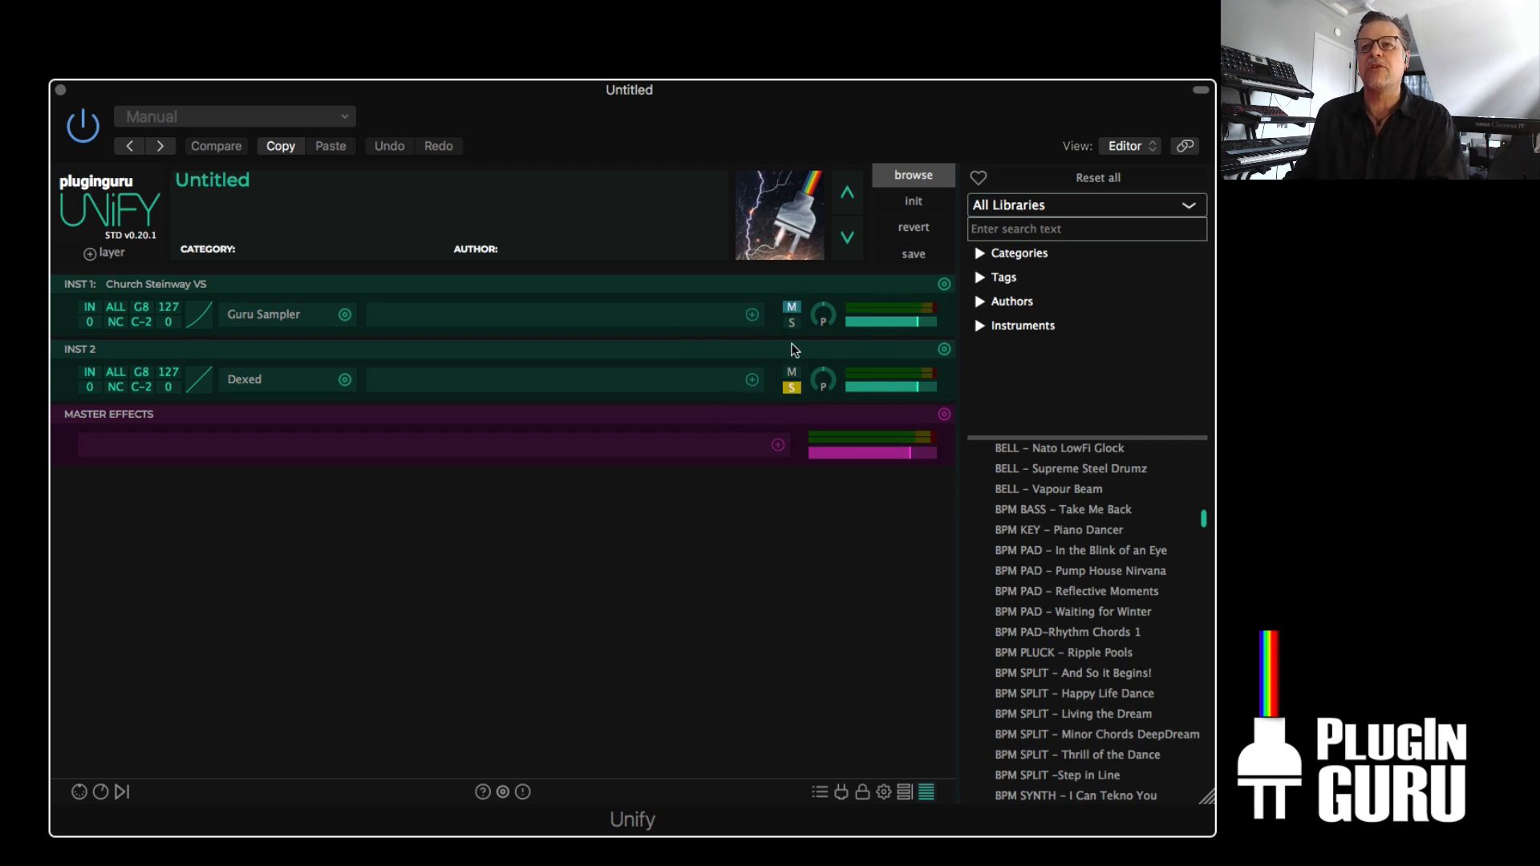
click(792, 308)
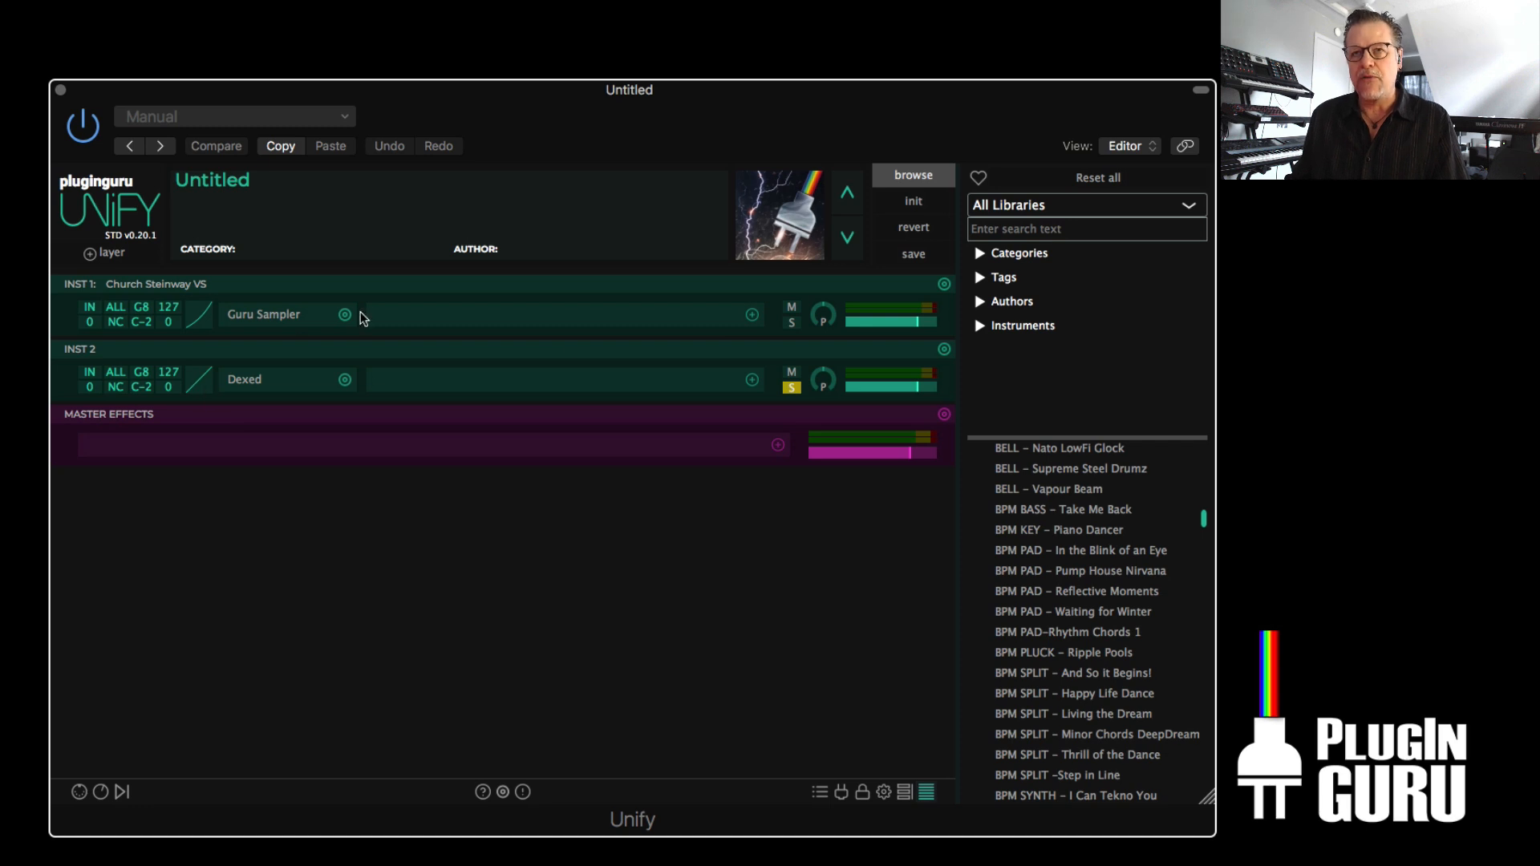
- Bend the Dexed layer's velocity curve from a straight line into a concave curve sagging below the diagonal
click(201, 382)
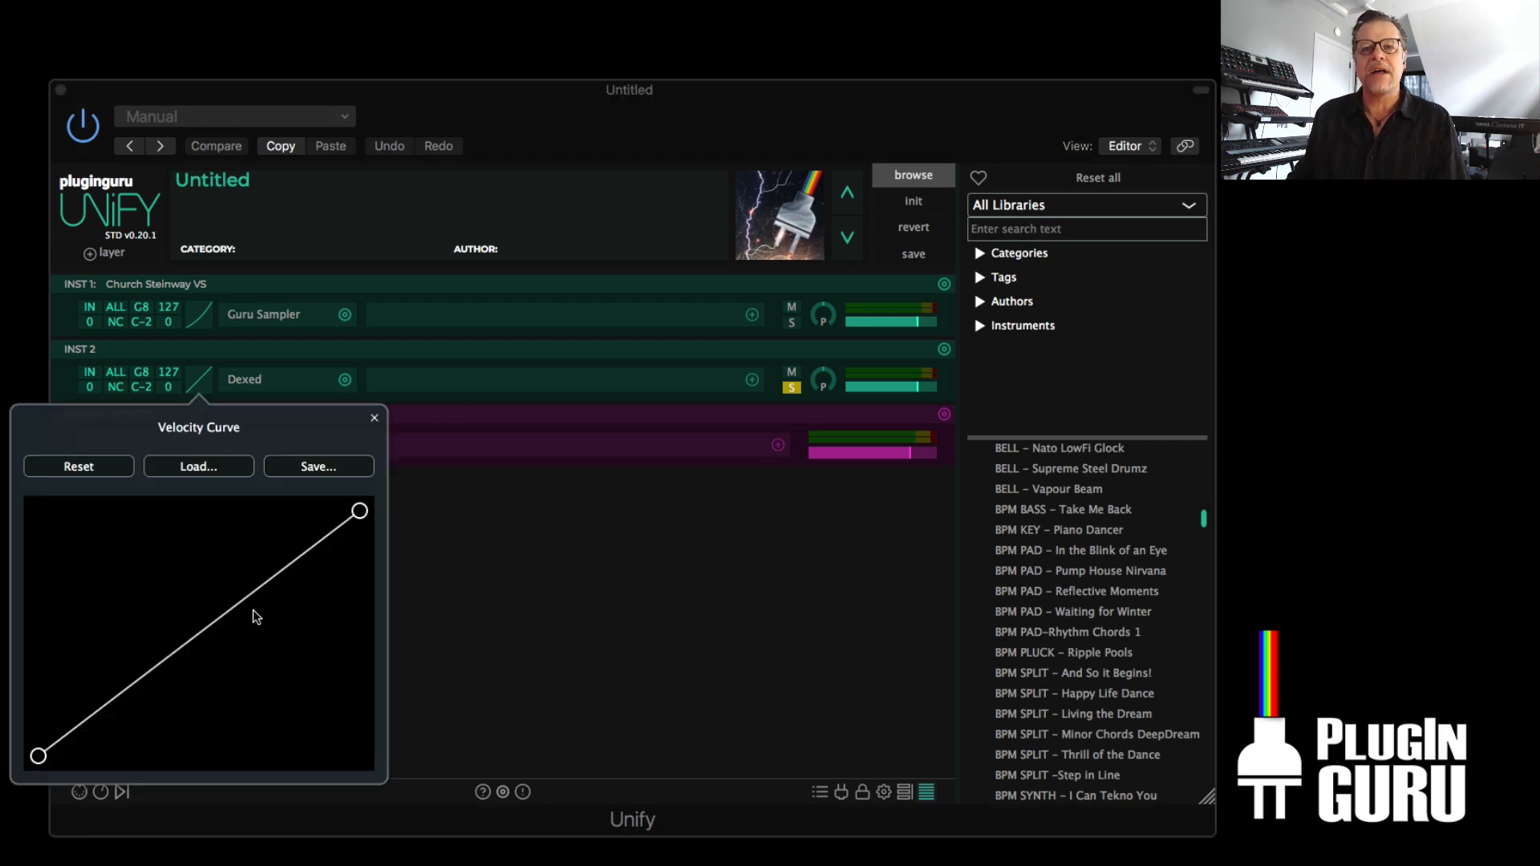
drag(215, 628, 239, 648)
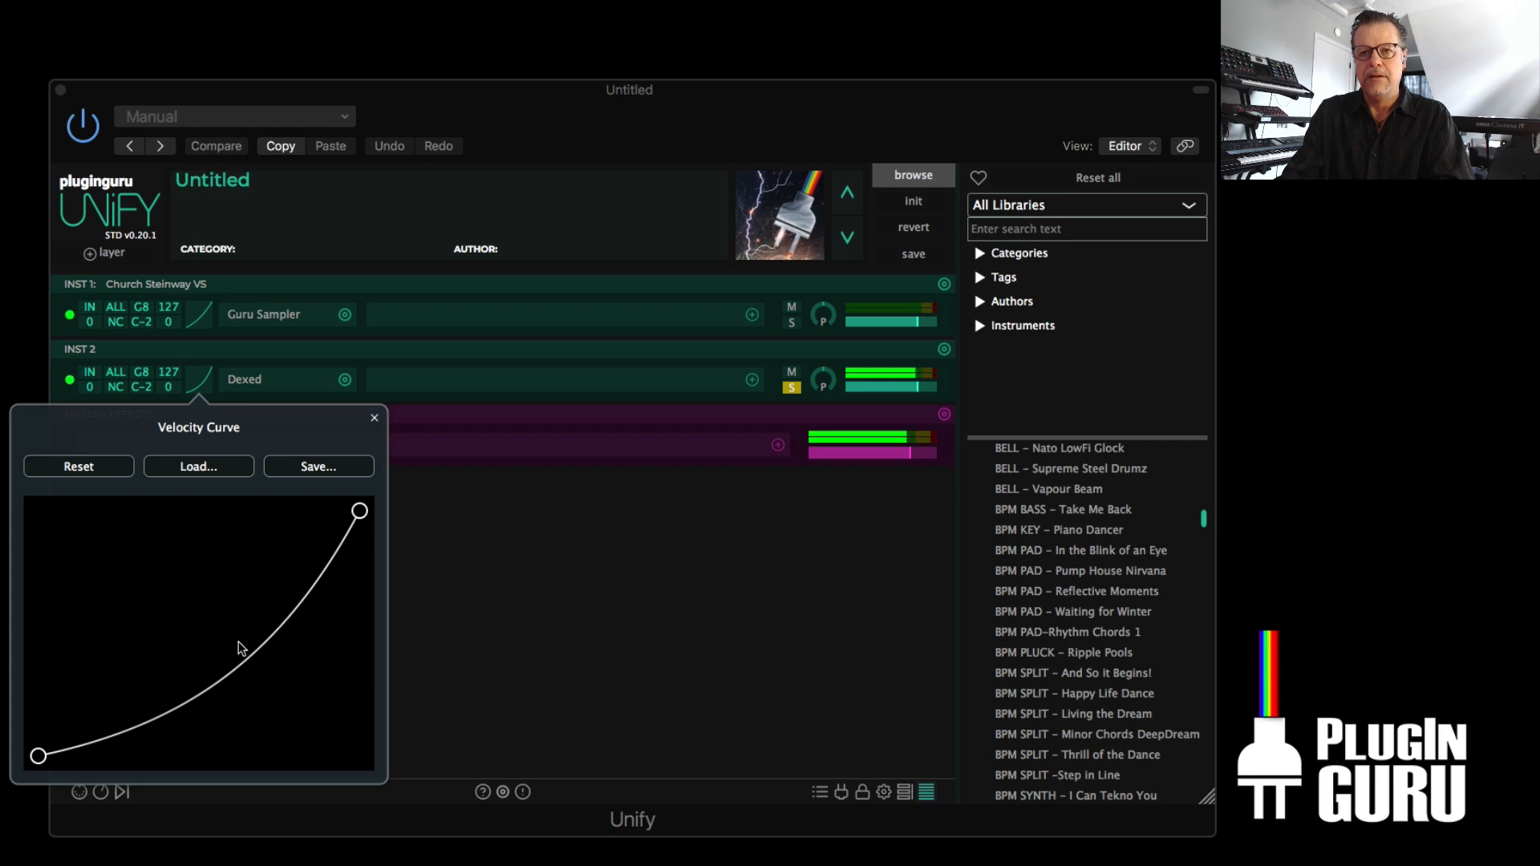
click(80, 465)
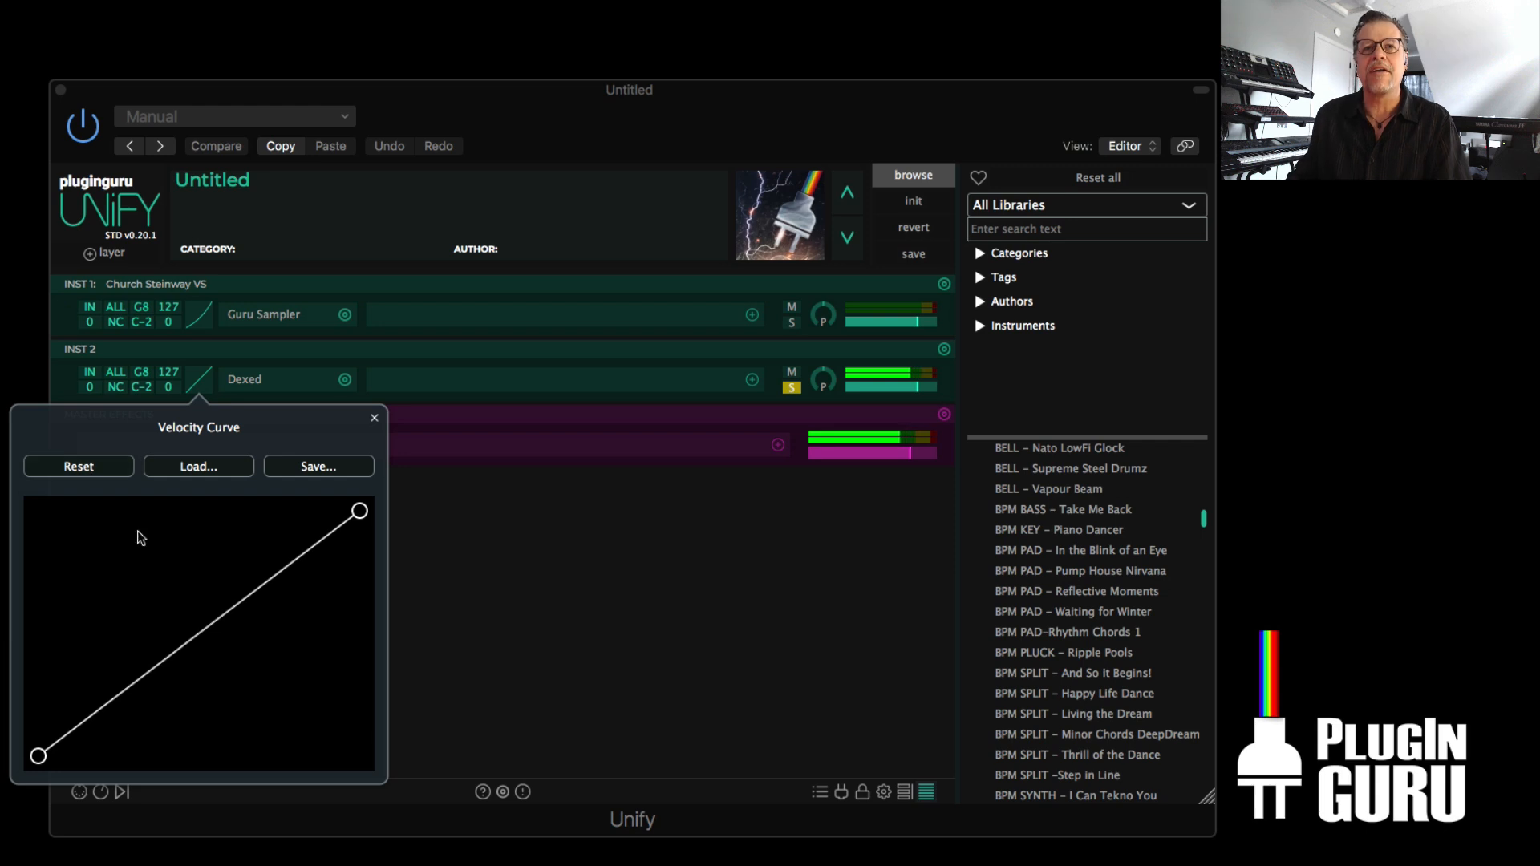
mouse_move(214, 651)
mouse_down()
mouse_move(213, 674)
mouse_move(223, 663)
mouse_up()
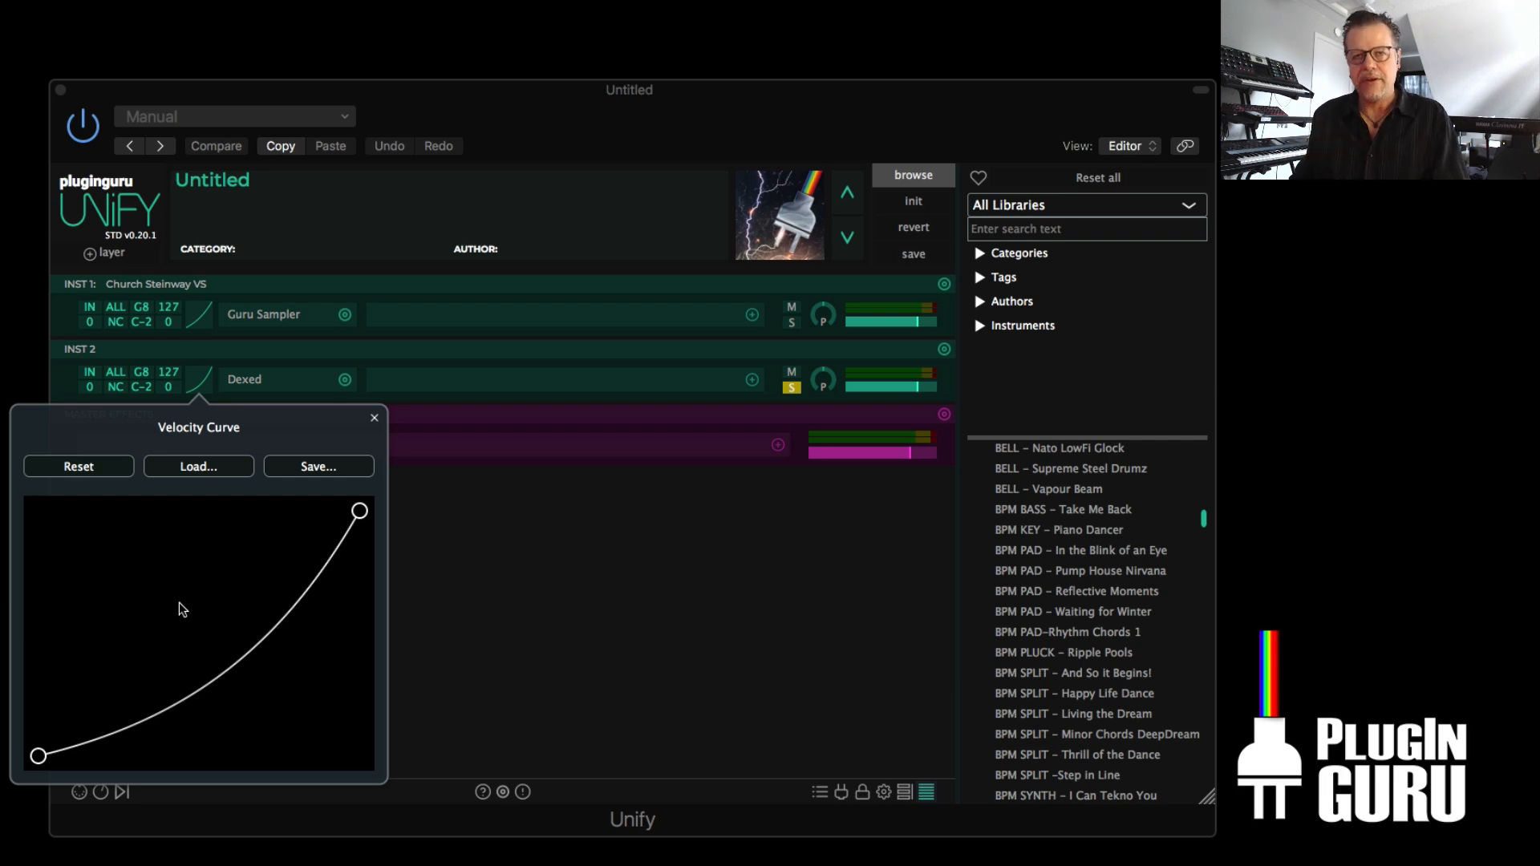
click(375, 418)
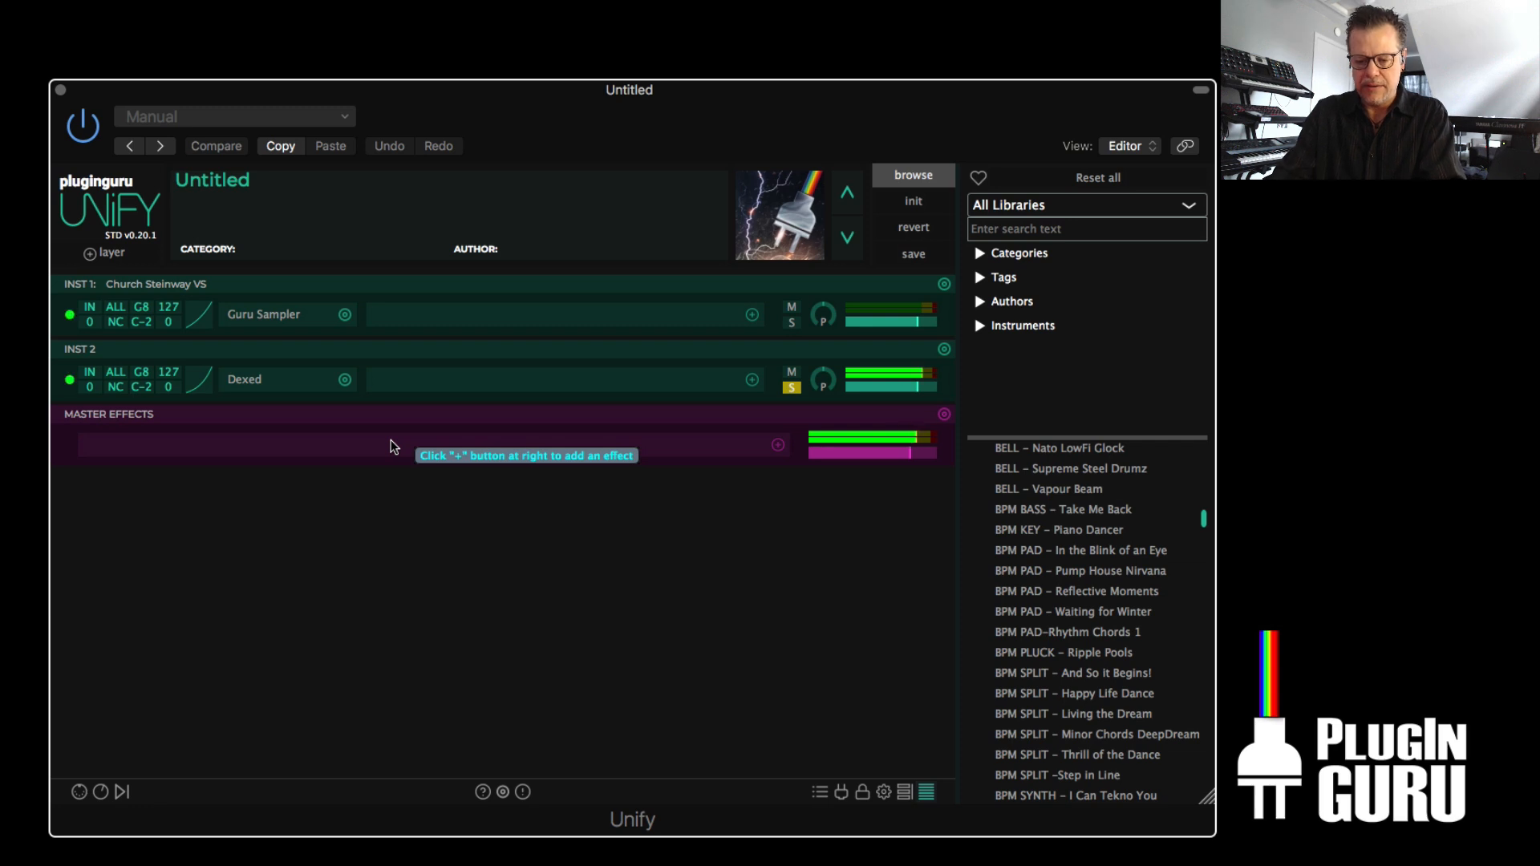
- Compare the Dexed layer alone with both layers together by toggling its solo, ending with solo off
mouse_move(848, 390)
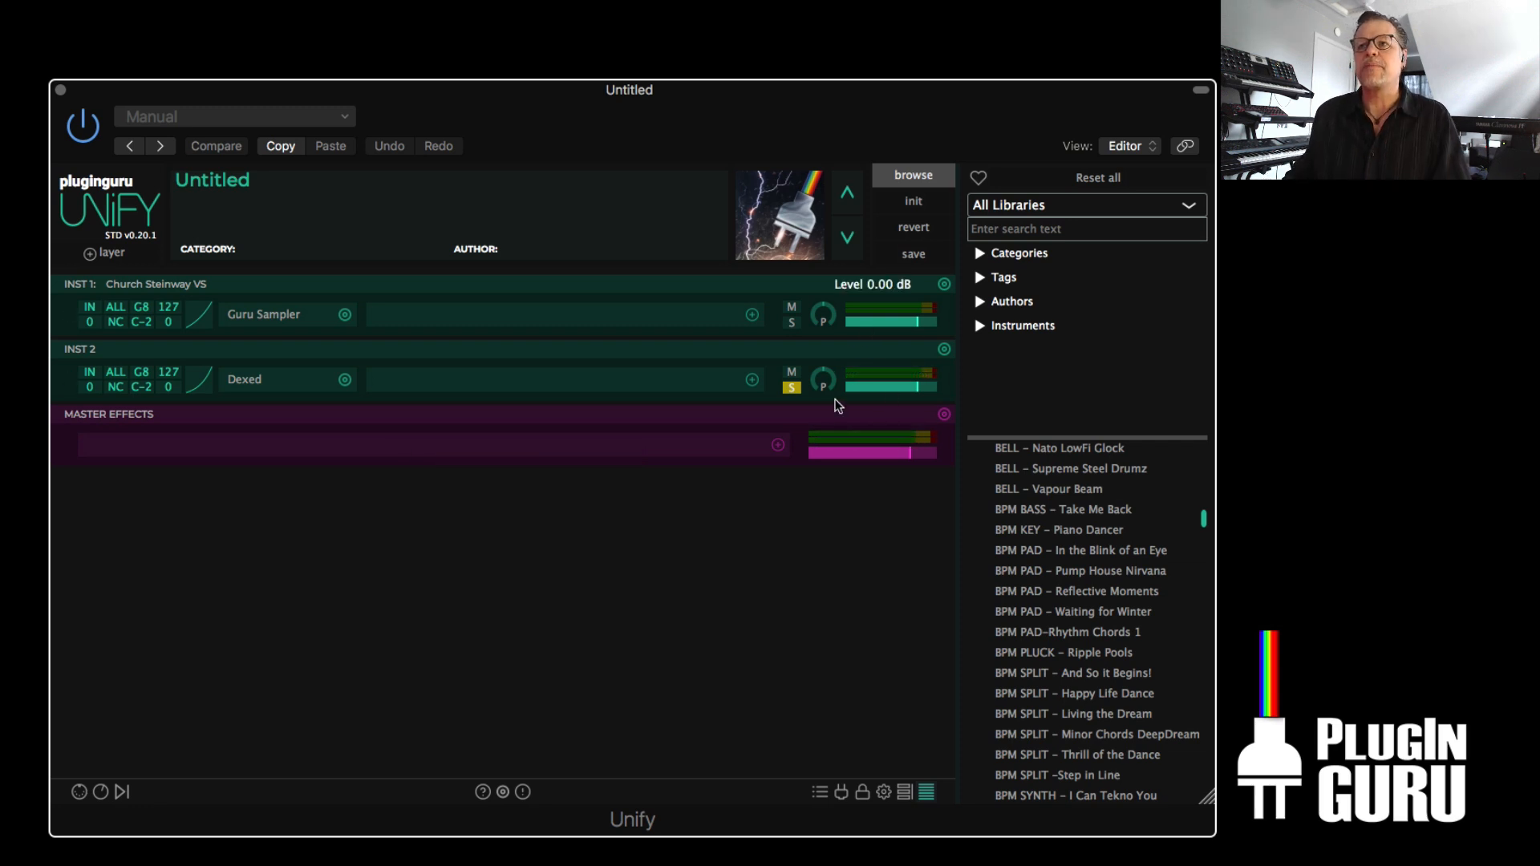
click(792, 388)
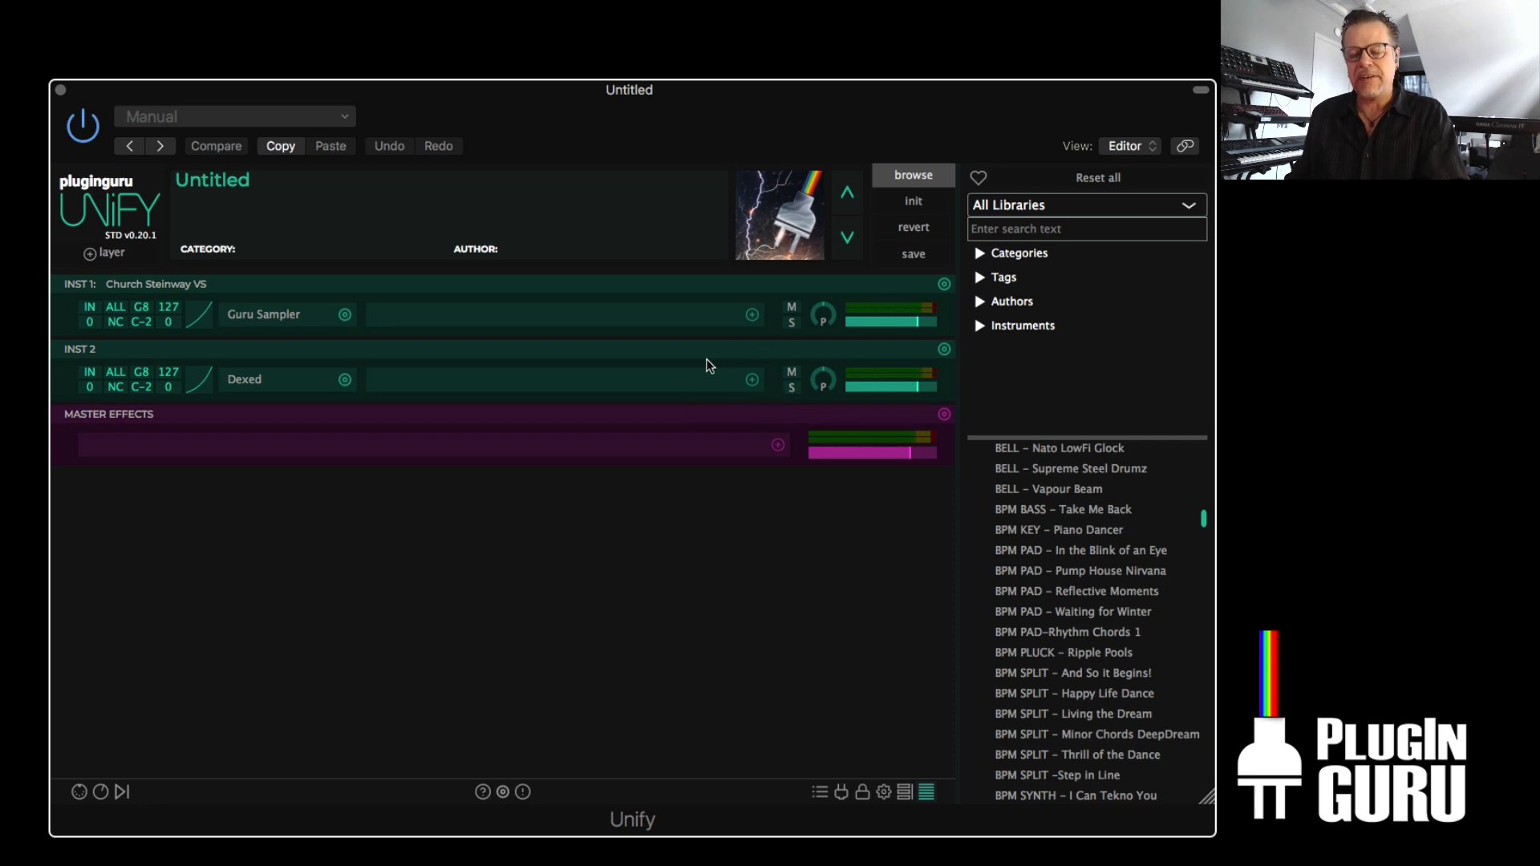
click(791, 388)
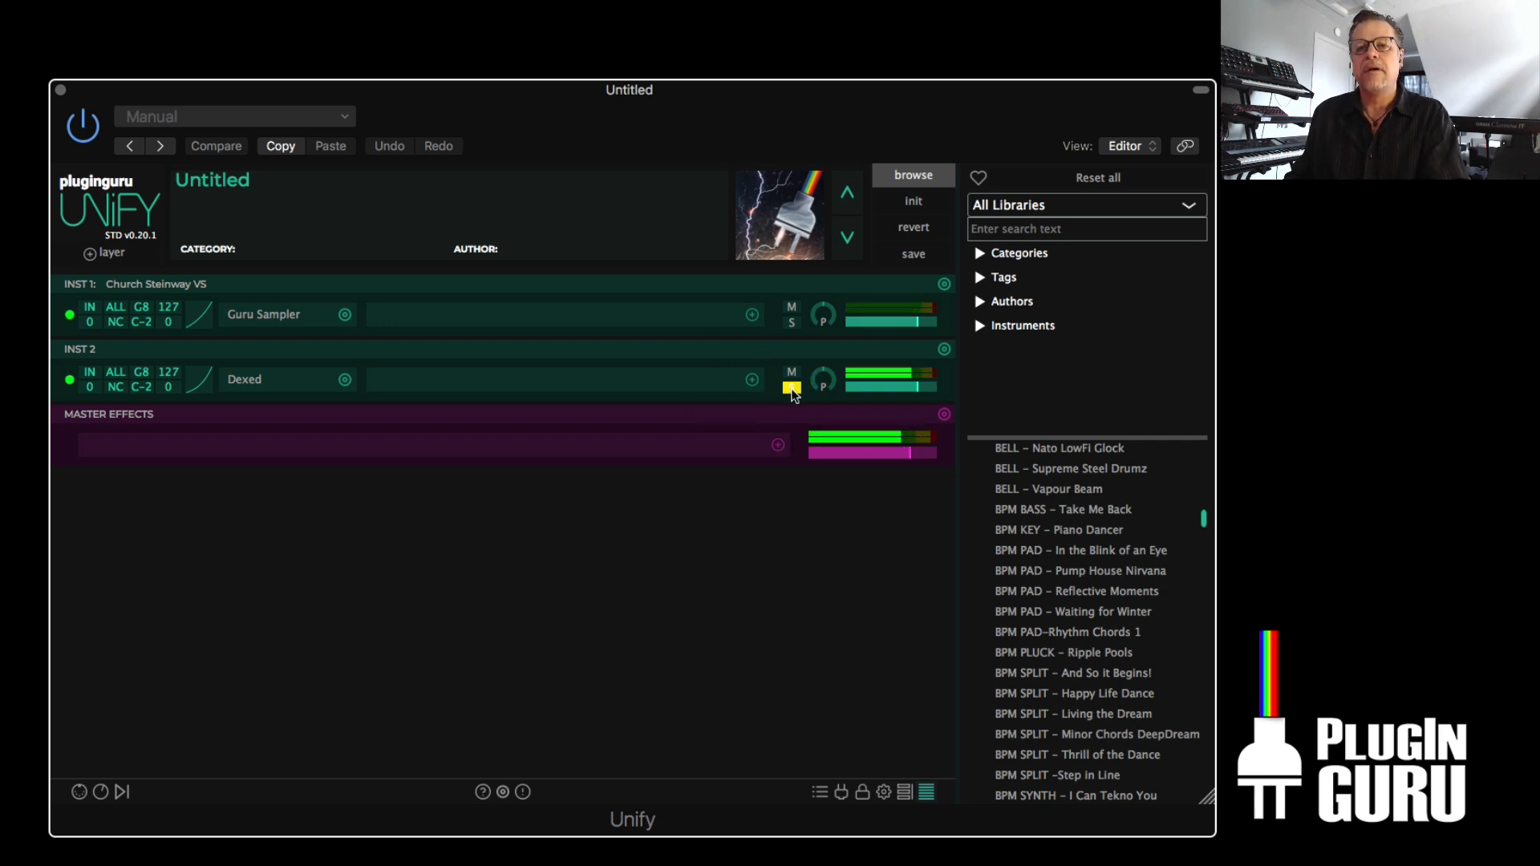
click(791, 389)
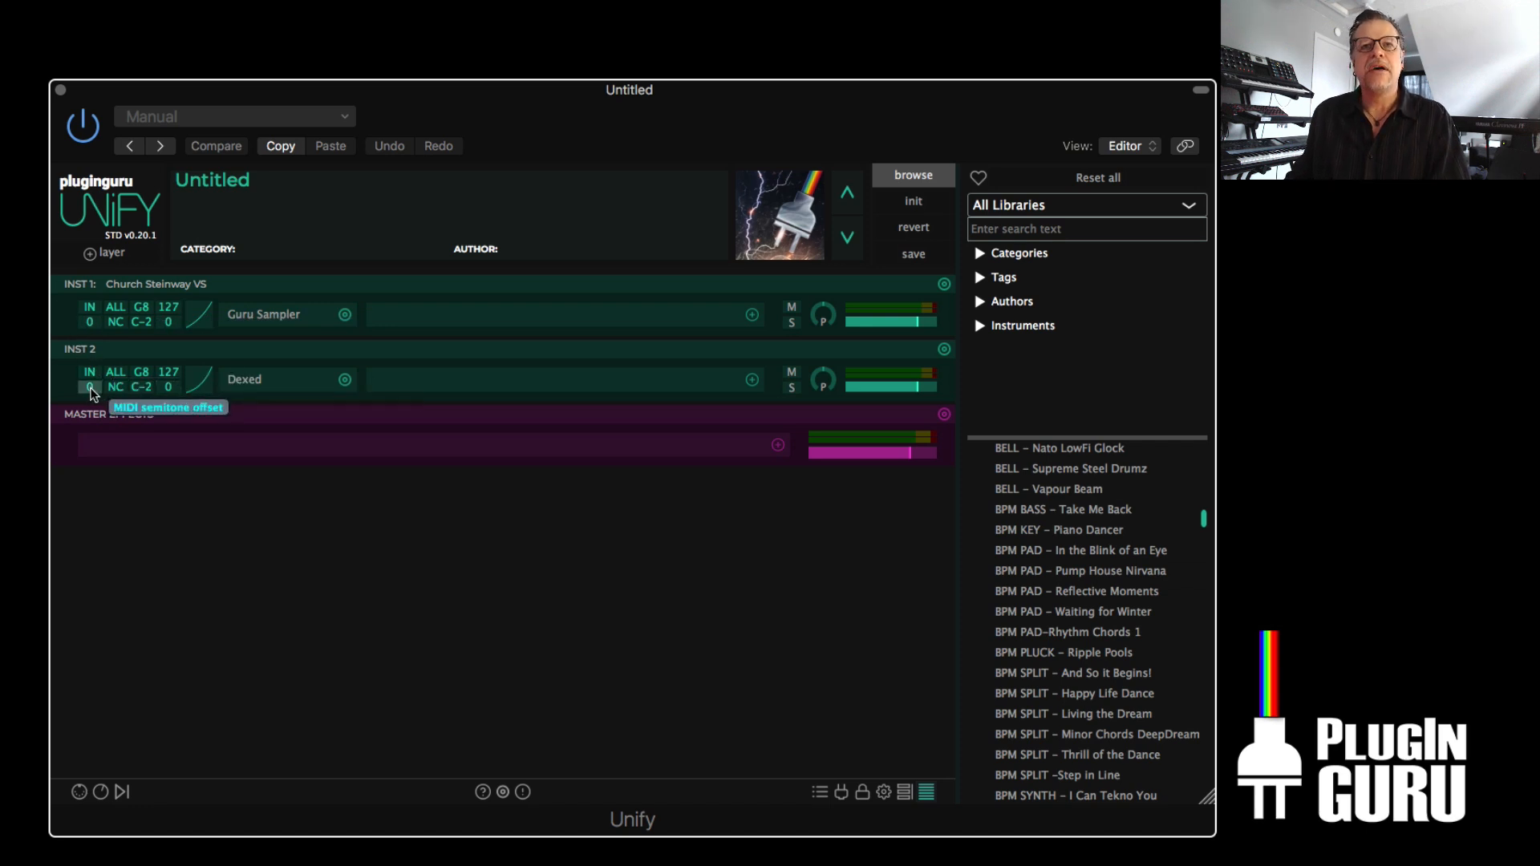
- Set the Dexed layer's MIDI semitone offset to +12
drag(99, 336, 106, 401)
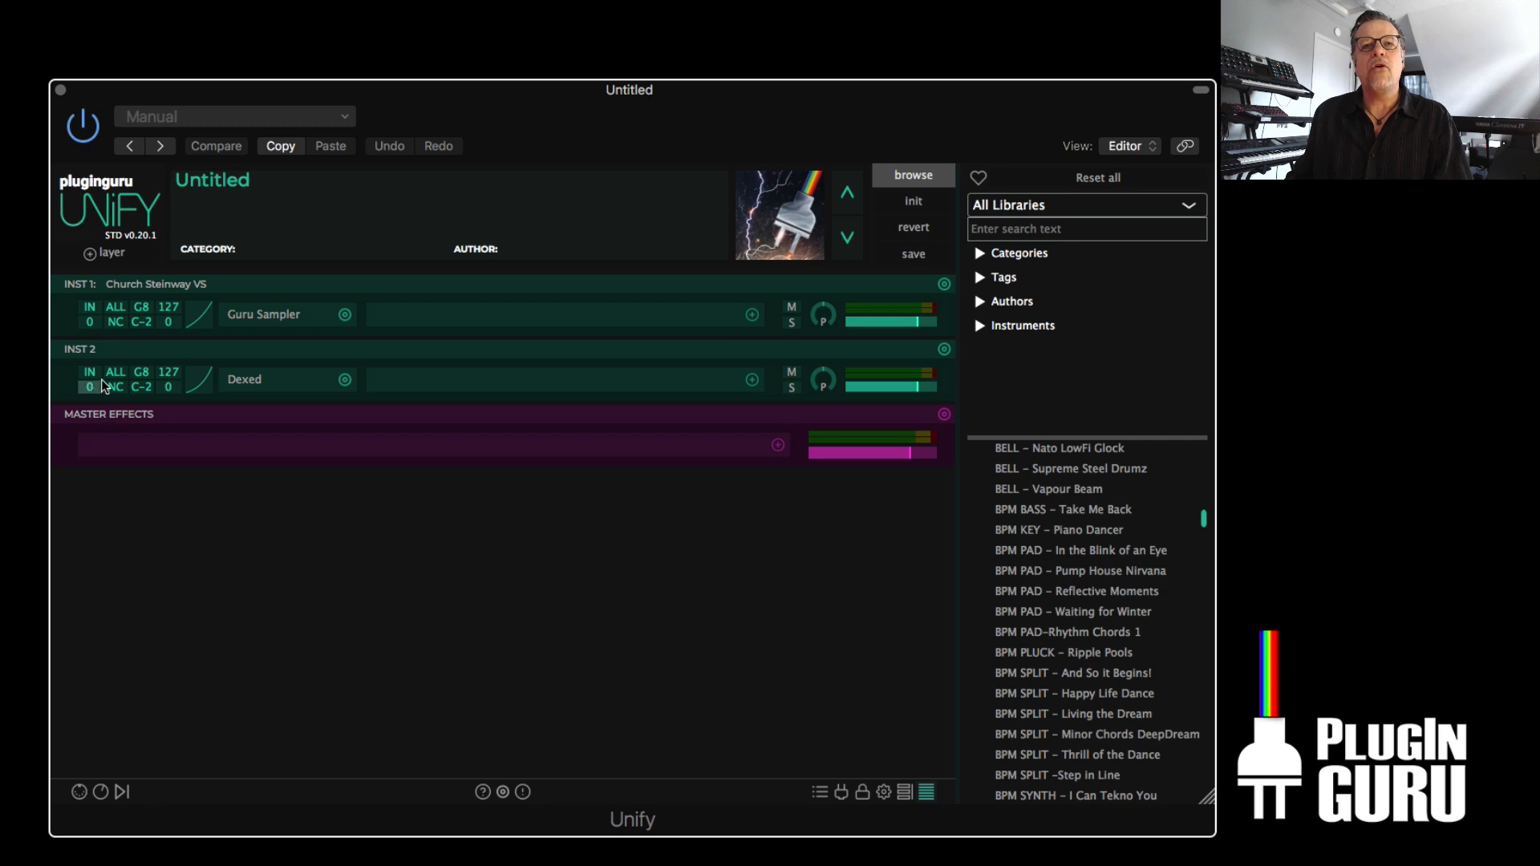
key(alt)
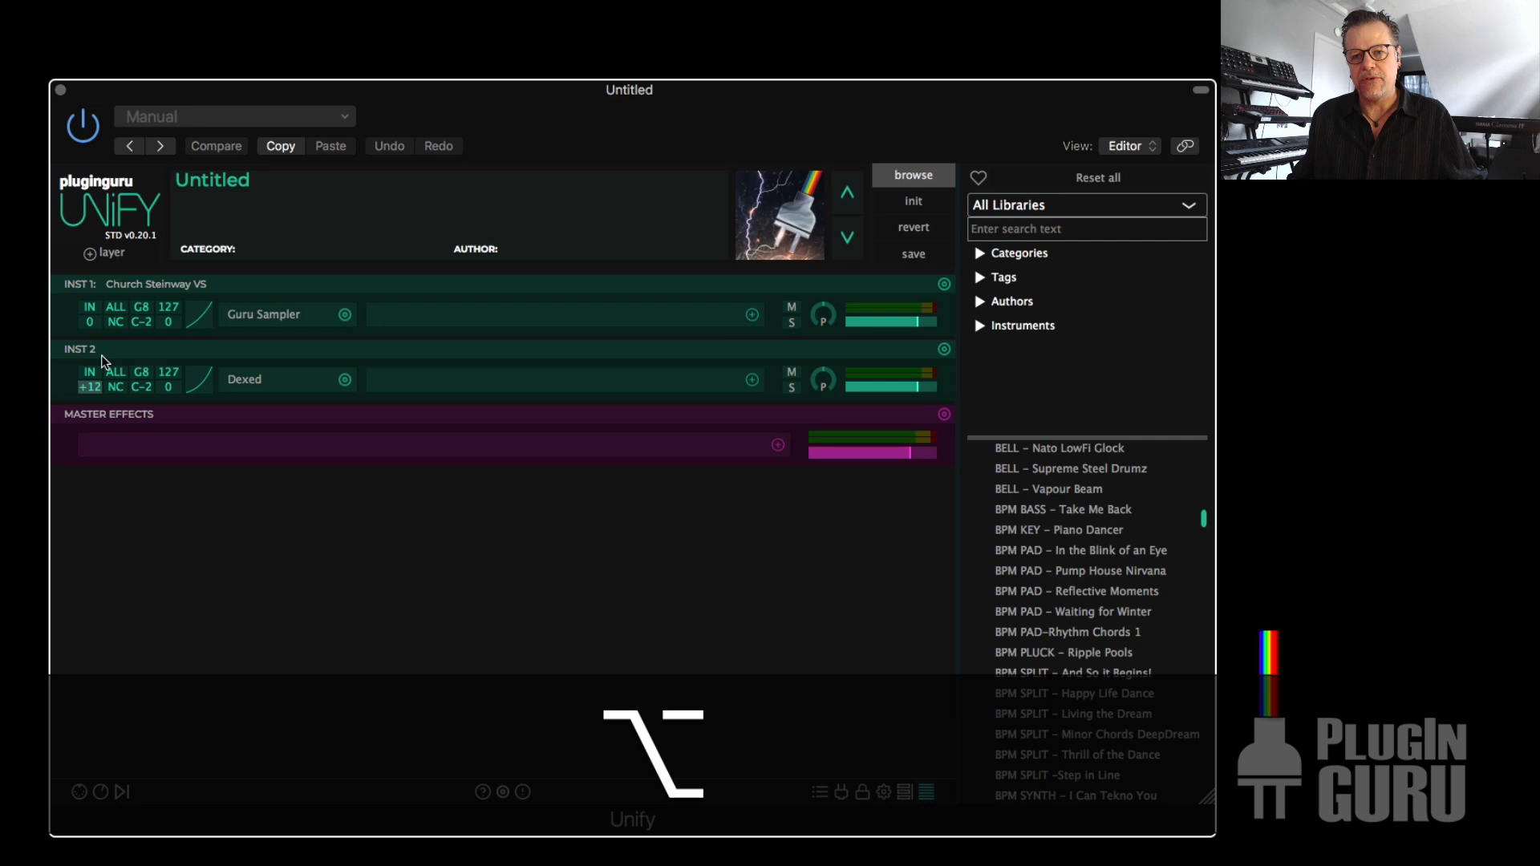
drag(101, 354, 144, 343)
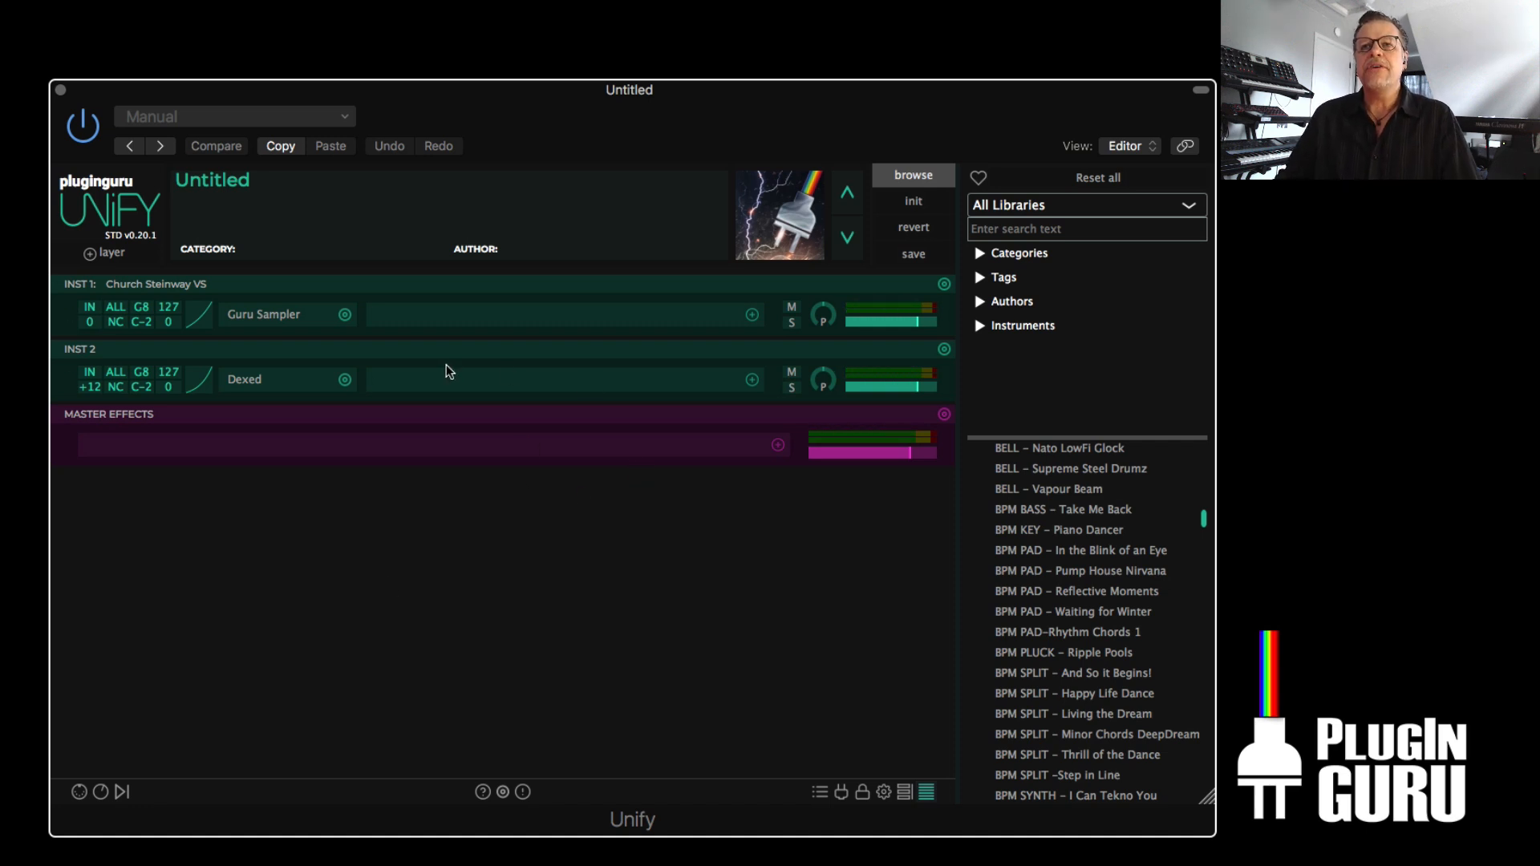
- Add a Silky Chorus effect to the Dexed layer, lower its Rate slightly and close its editor
click(755, 381)
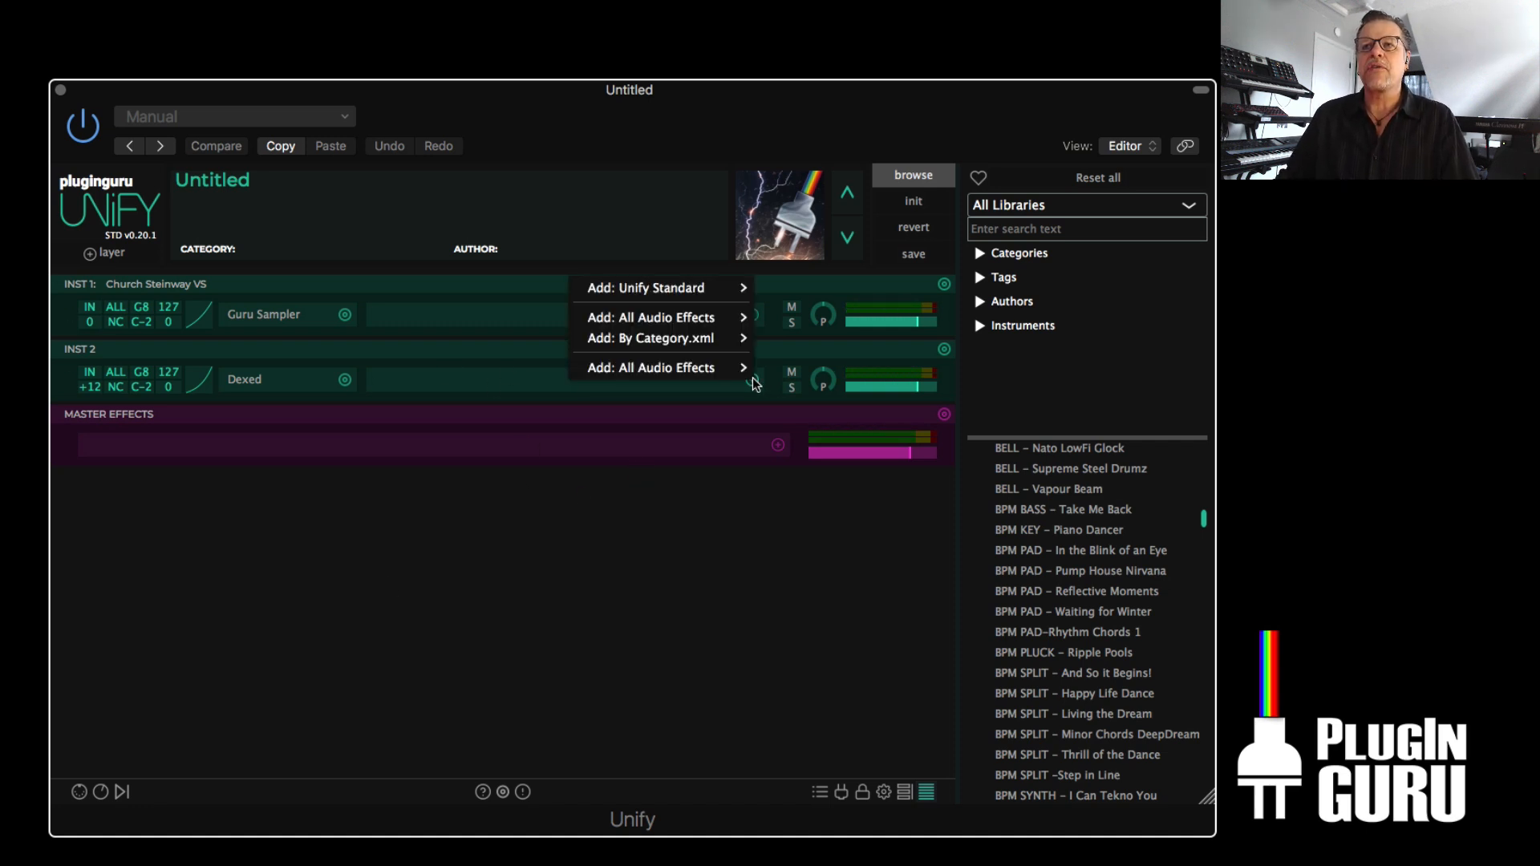
mouse_move(674, 295)
mouse_move(796, 377)
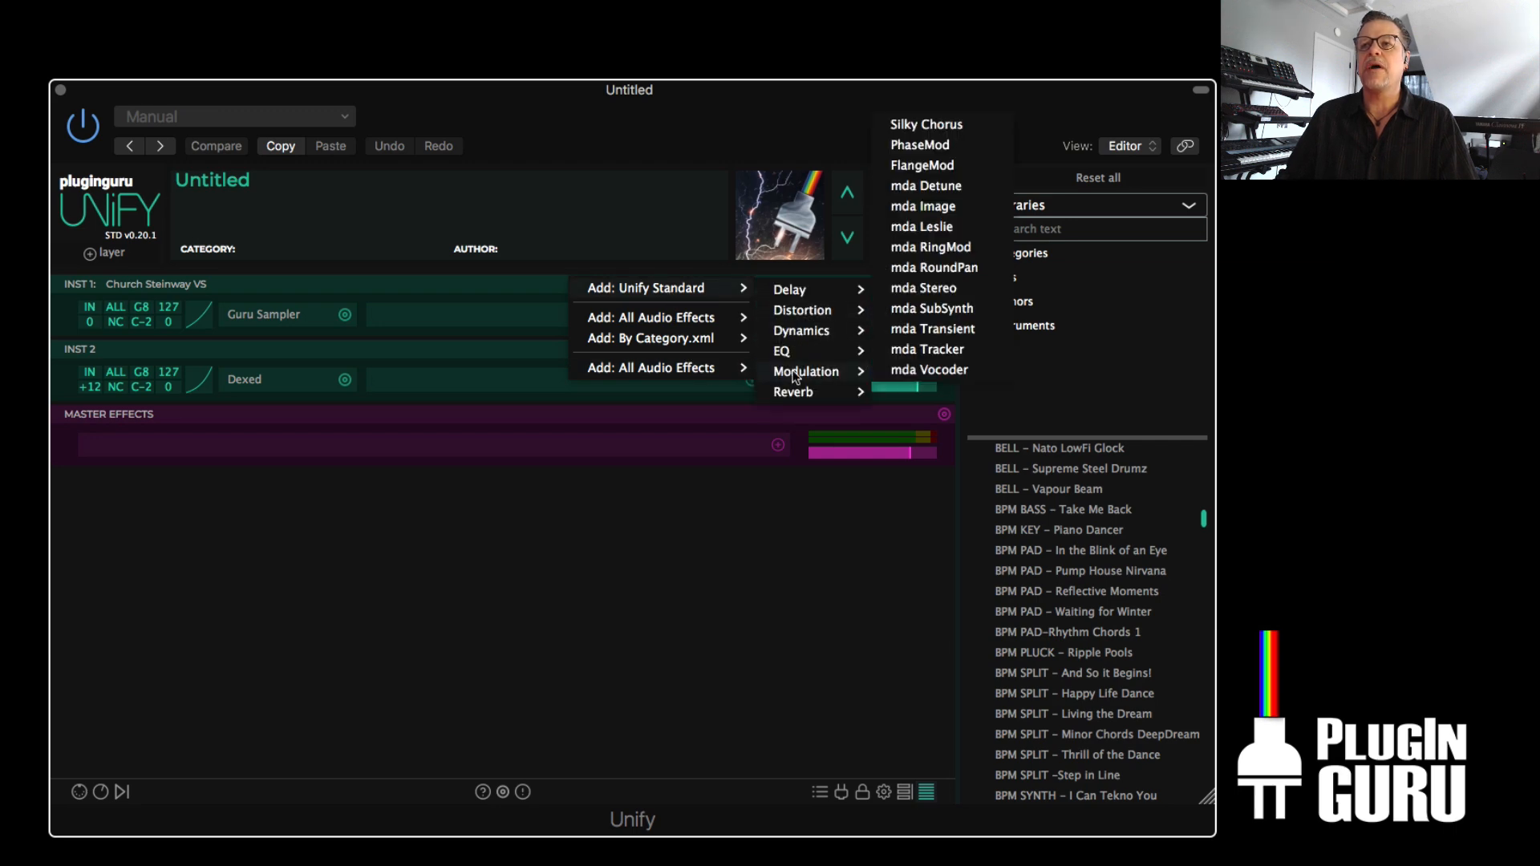
click(924, 125)
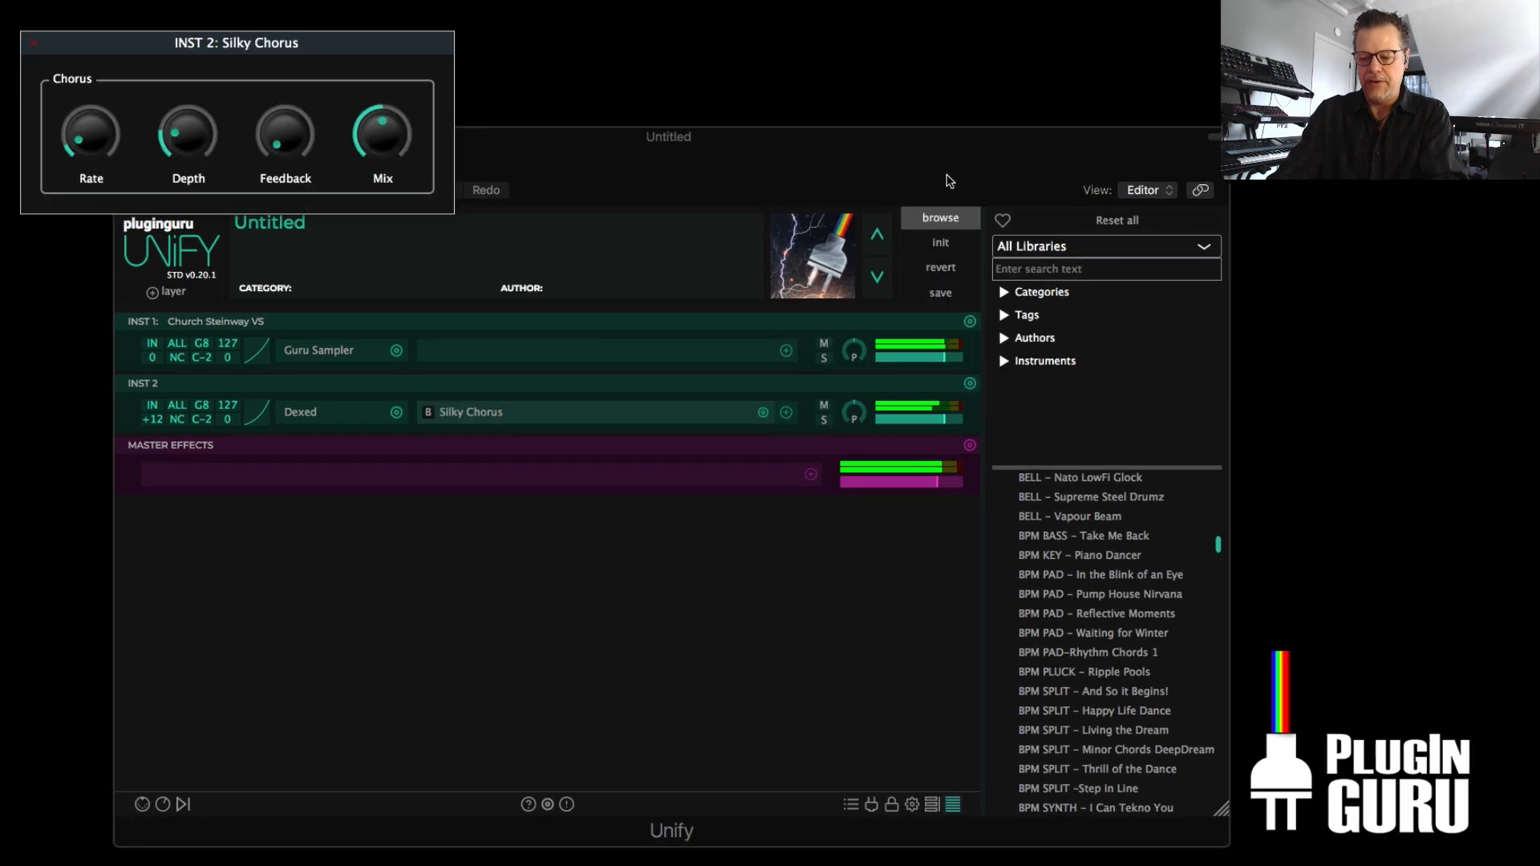
mouse_move(107, 136)
drag(105, 142, 103, 144)
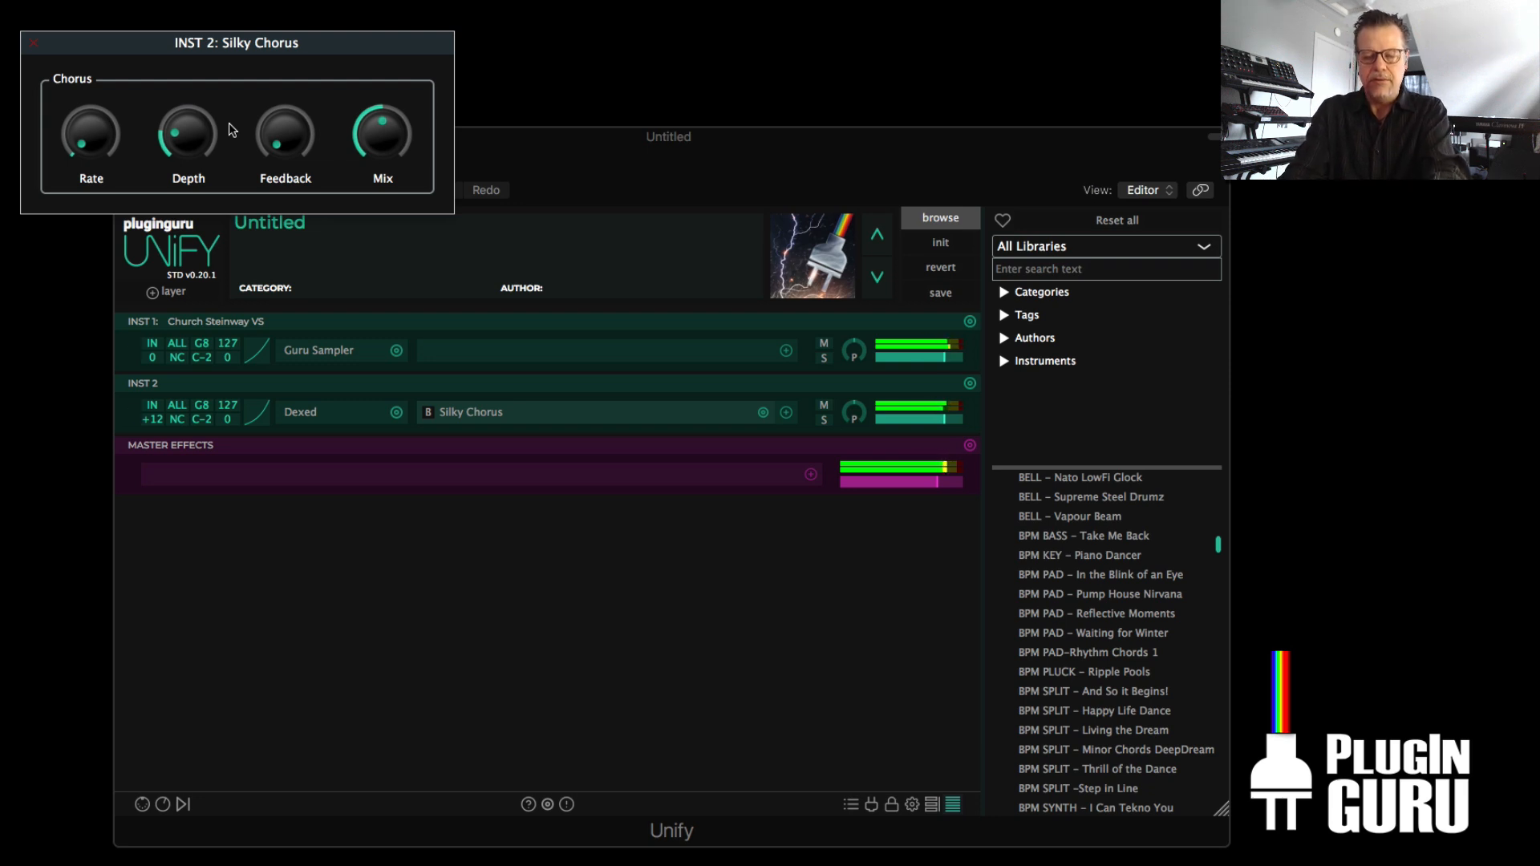
click(27, 48)
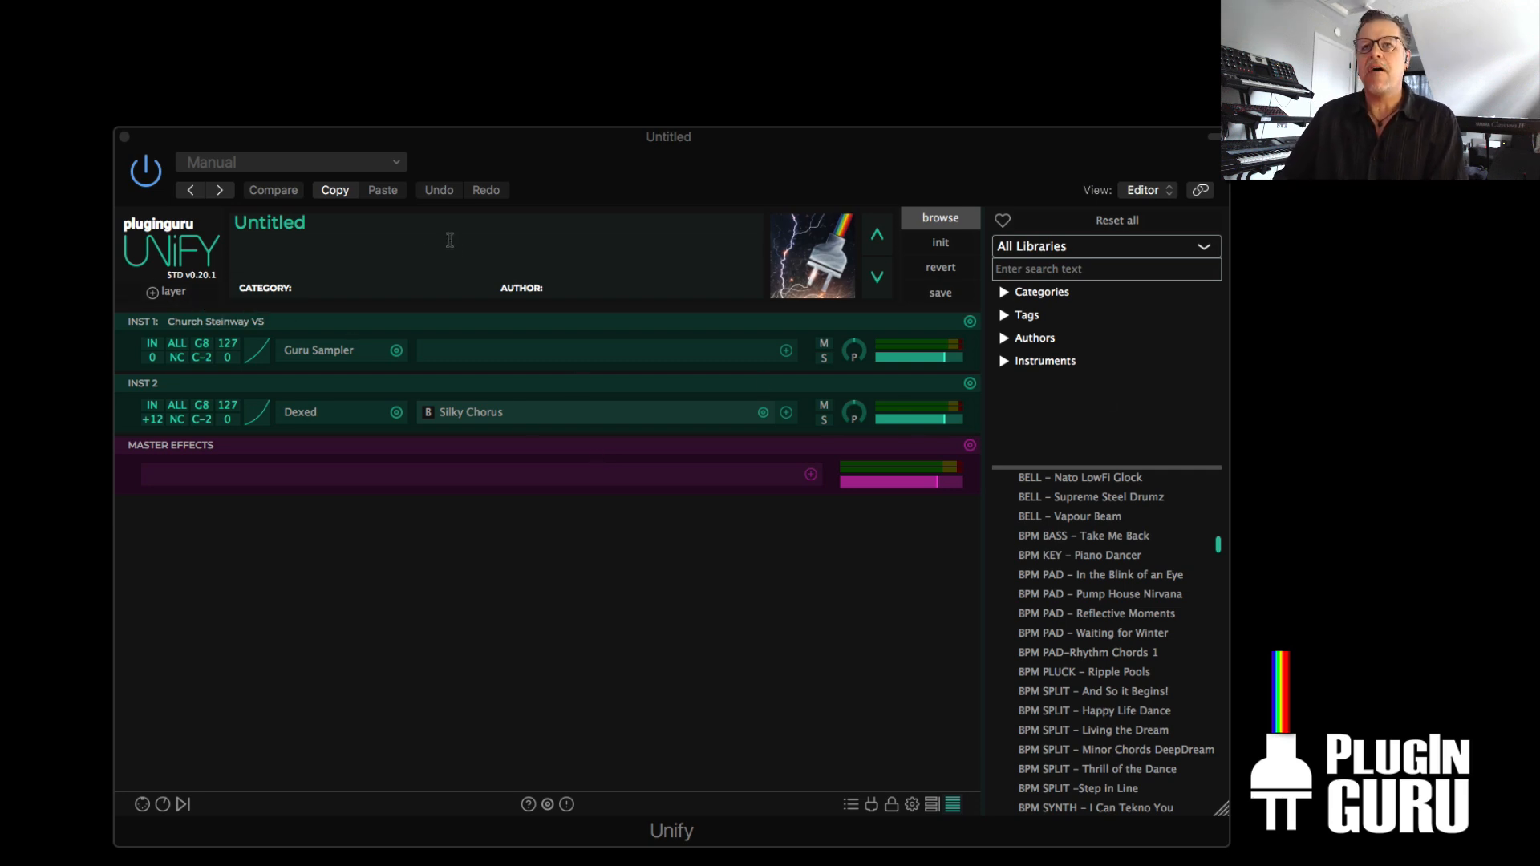
- Add an aux effects layer using the WaterVerb Huge WaterHall reverb preset
click(184, 291)
mouse_move(202, 305)
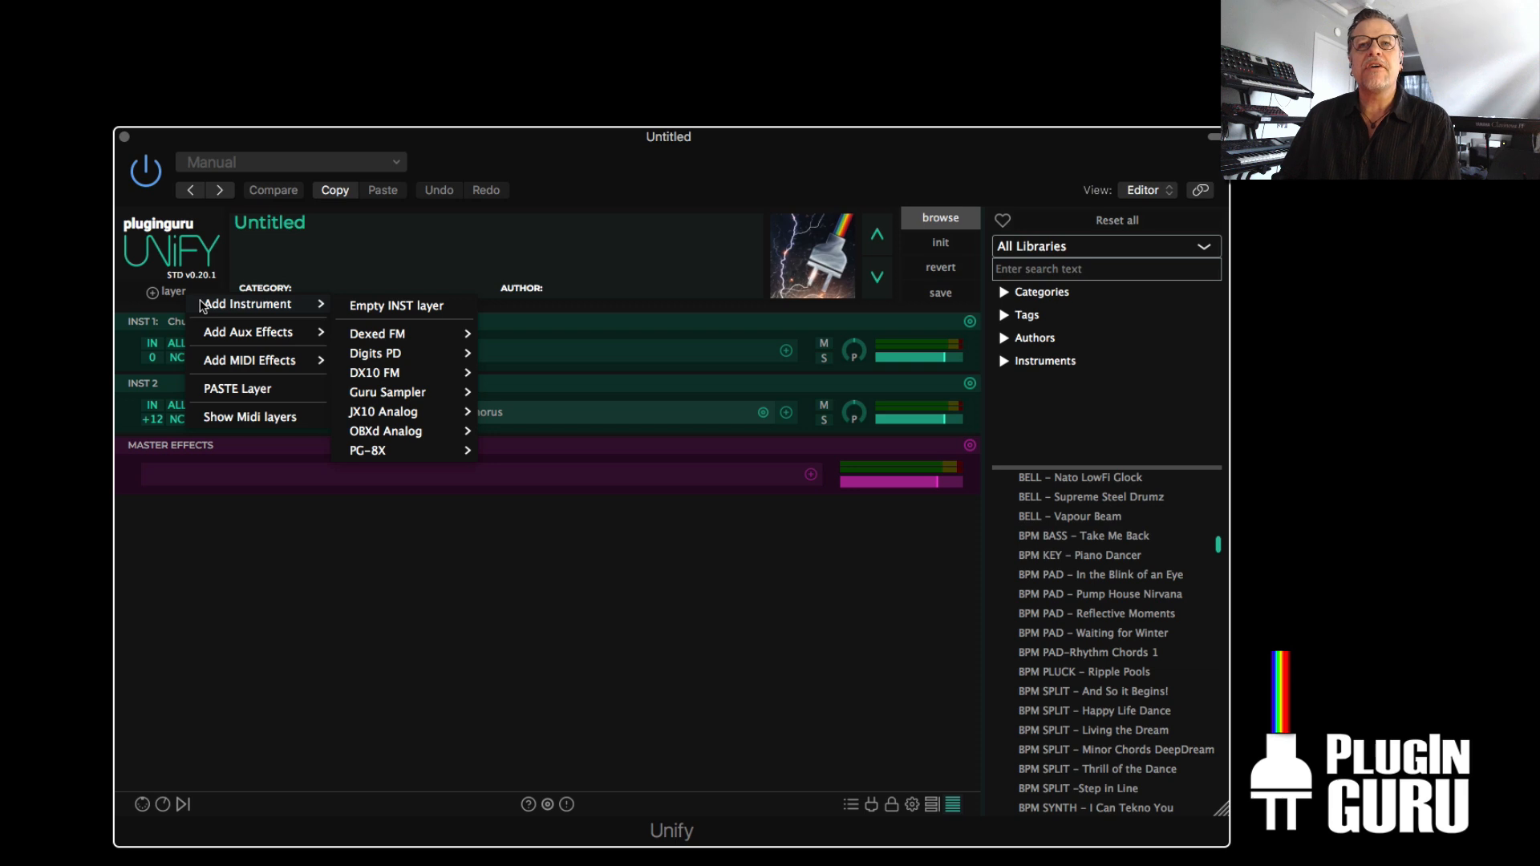
mouse_move(227, 332)
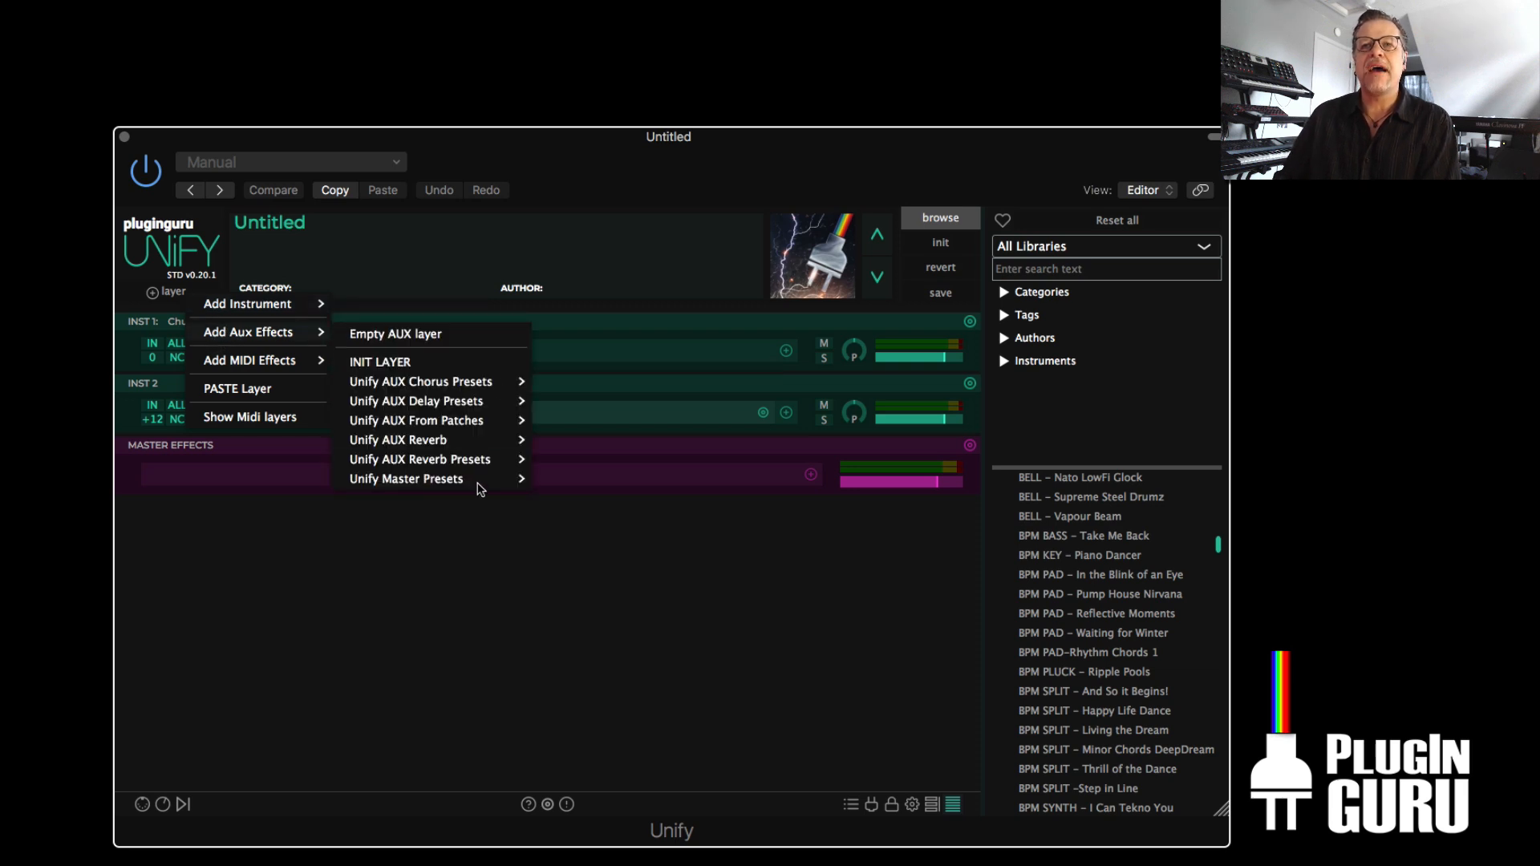
mouse_move(432, 442)
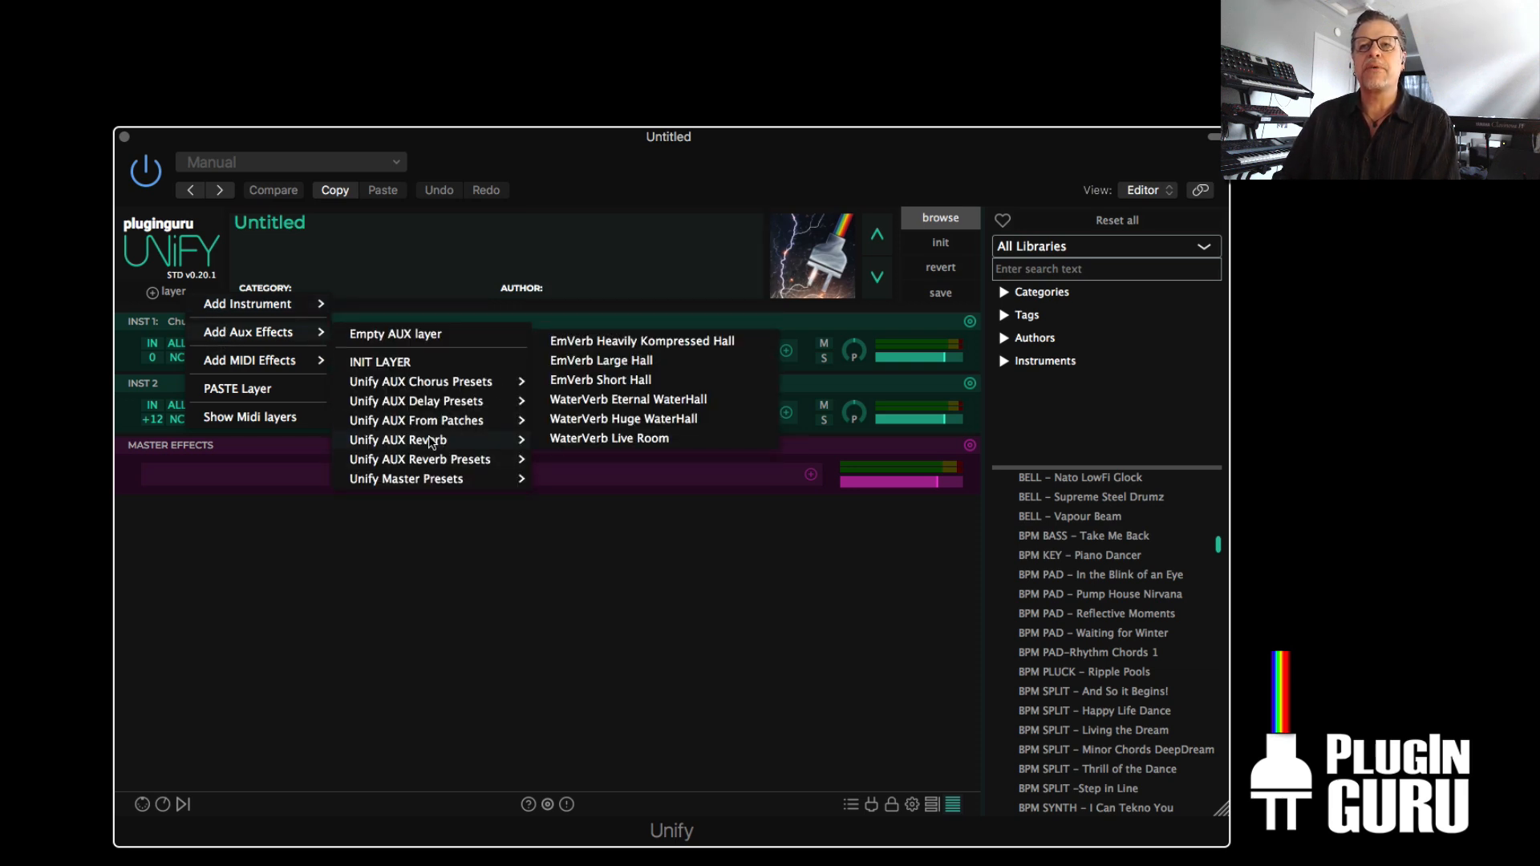
click(621, 421)
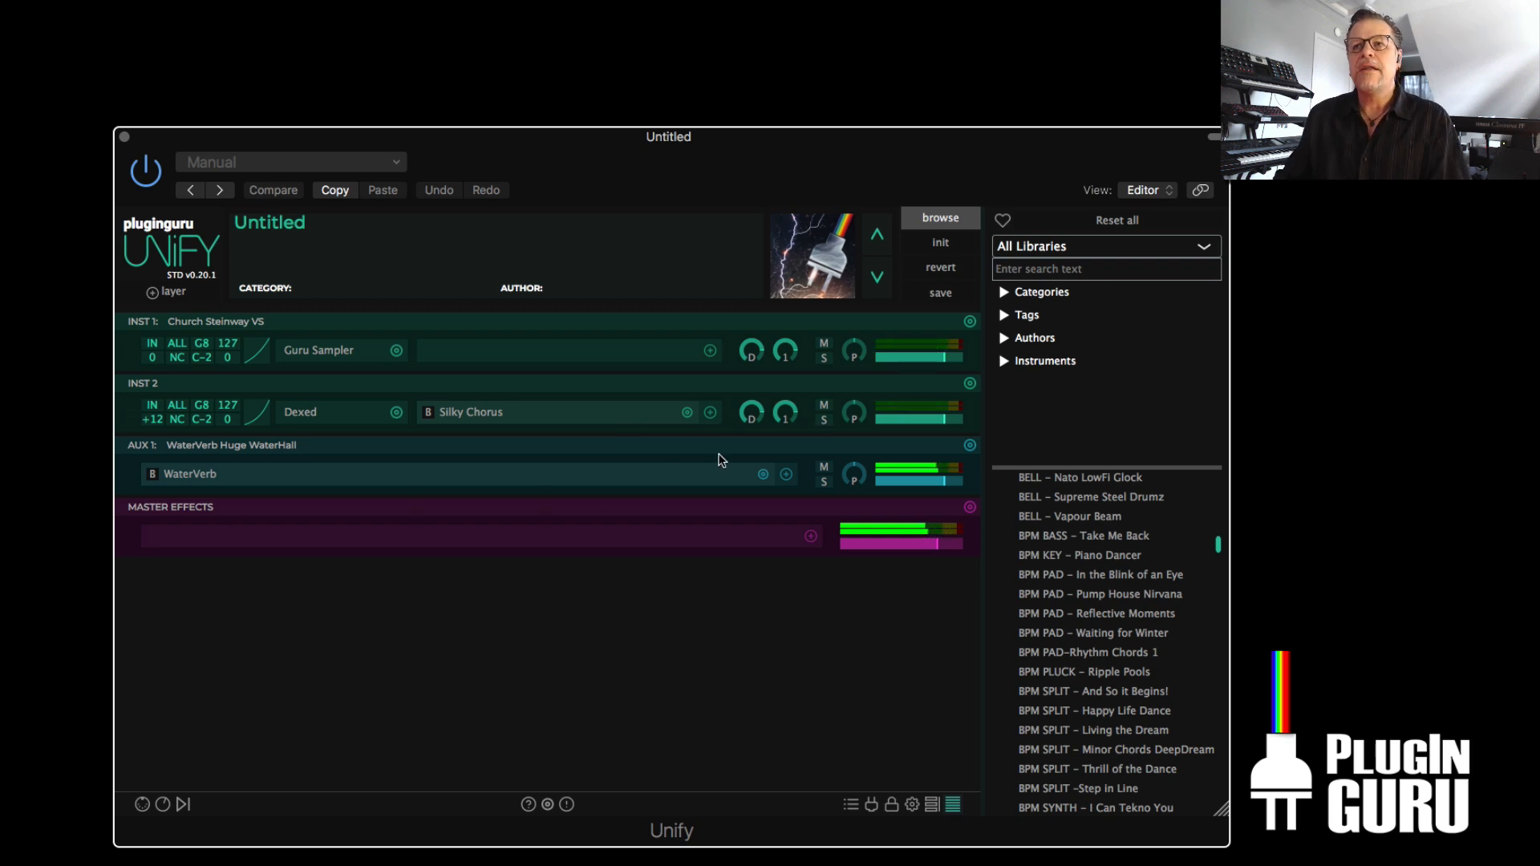
- Mute the AUX 1 reverb layer and add a WaterVerb reverb directly on the Guru Sampler layer
click(823, 468)
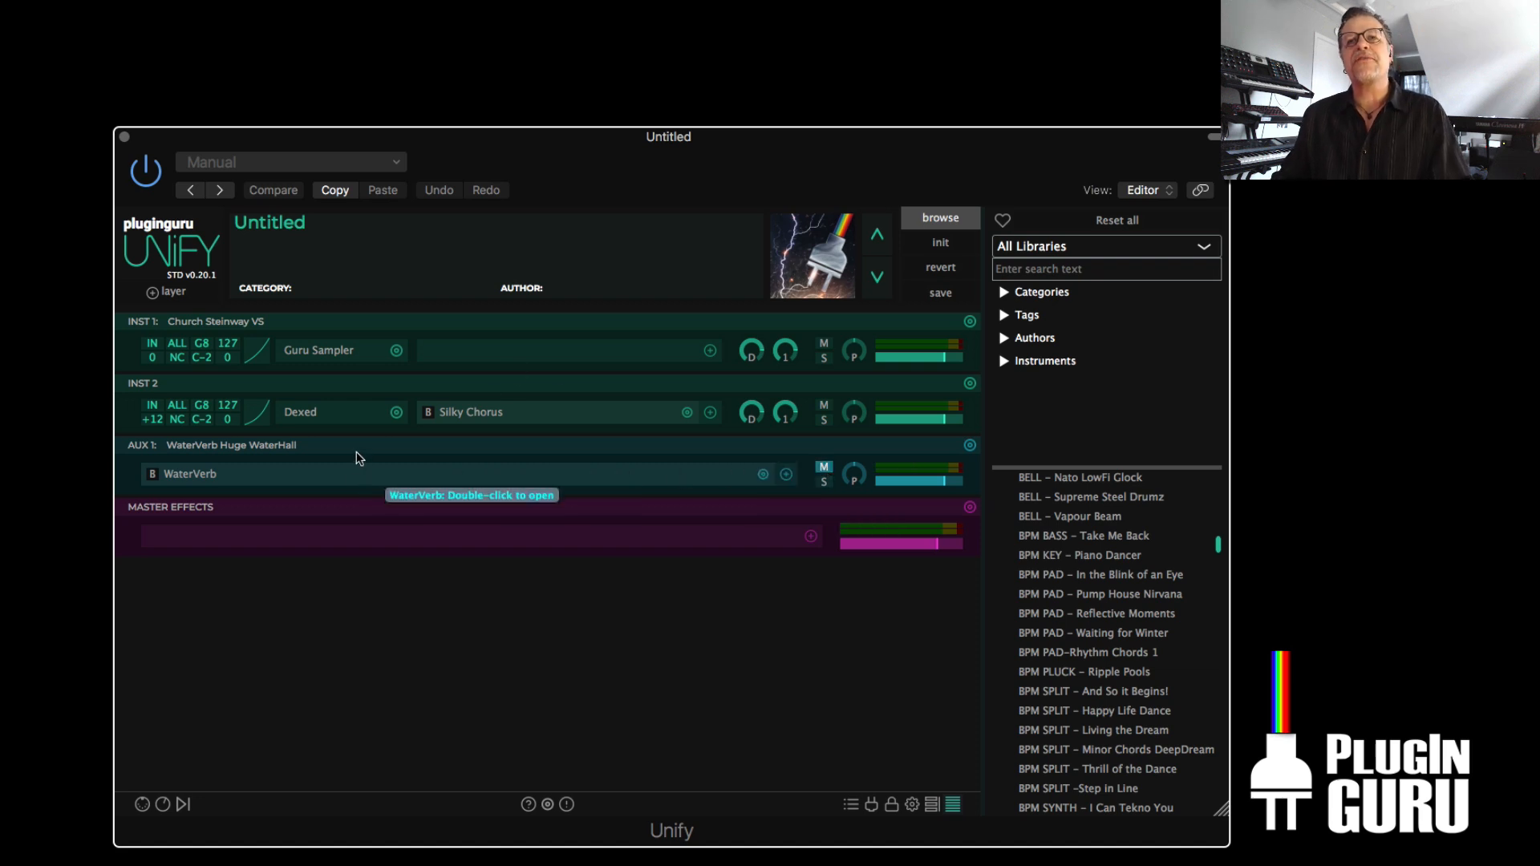
click(710, 352)
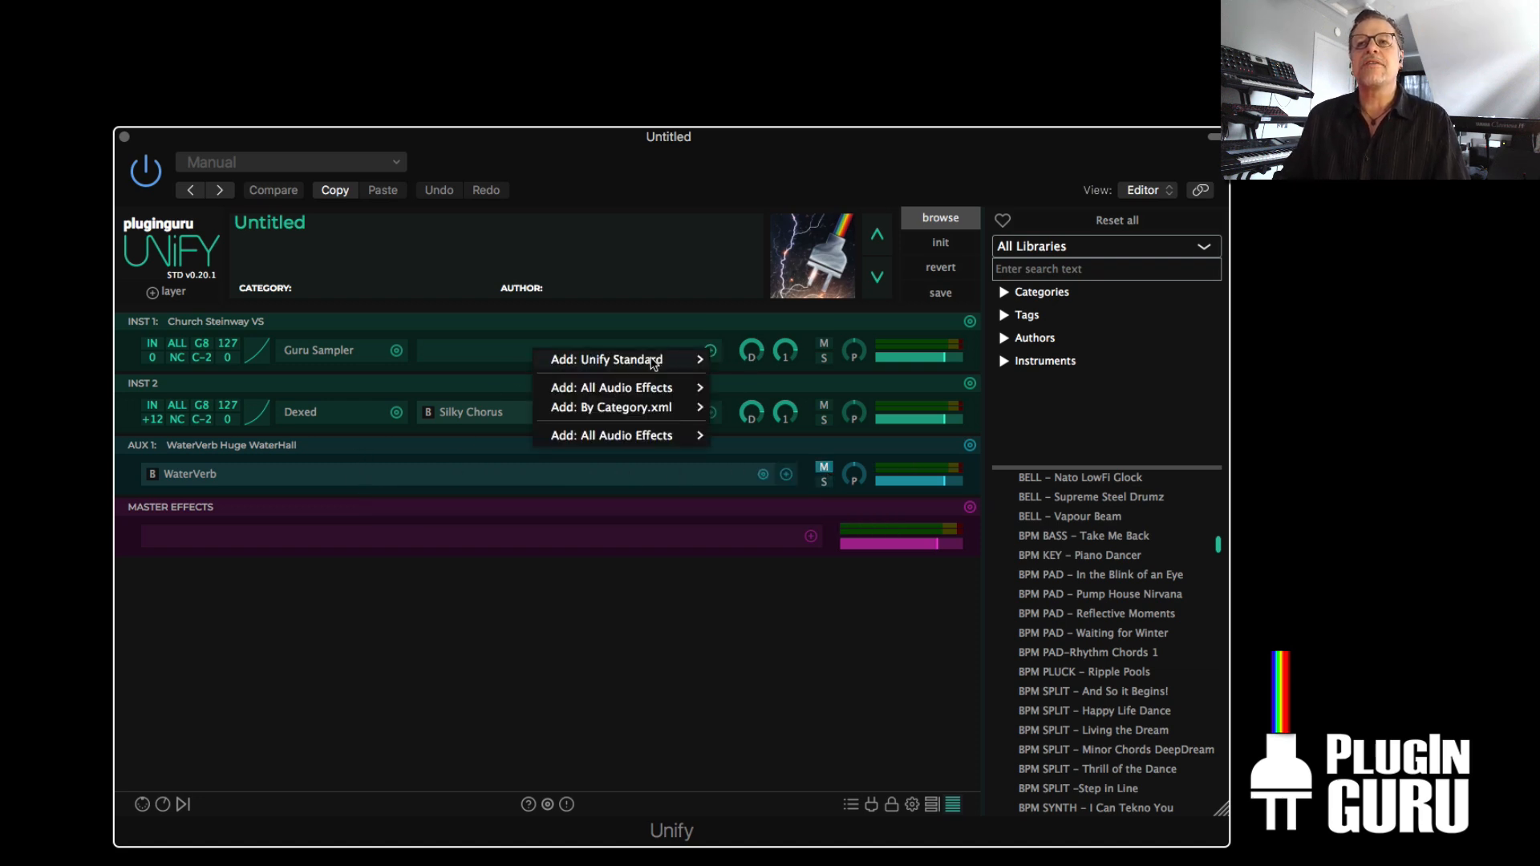
mouse_move(690, 358)
mouse_move(769, 462)
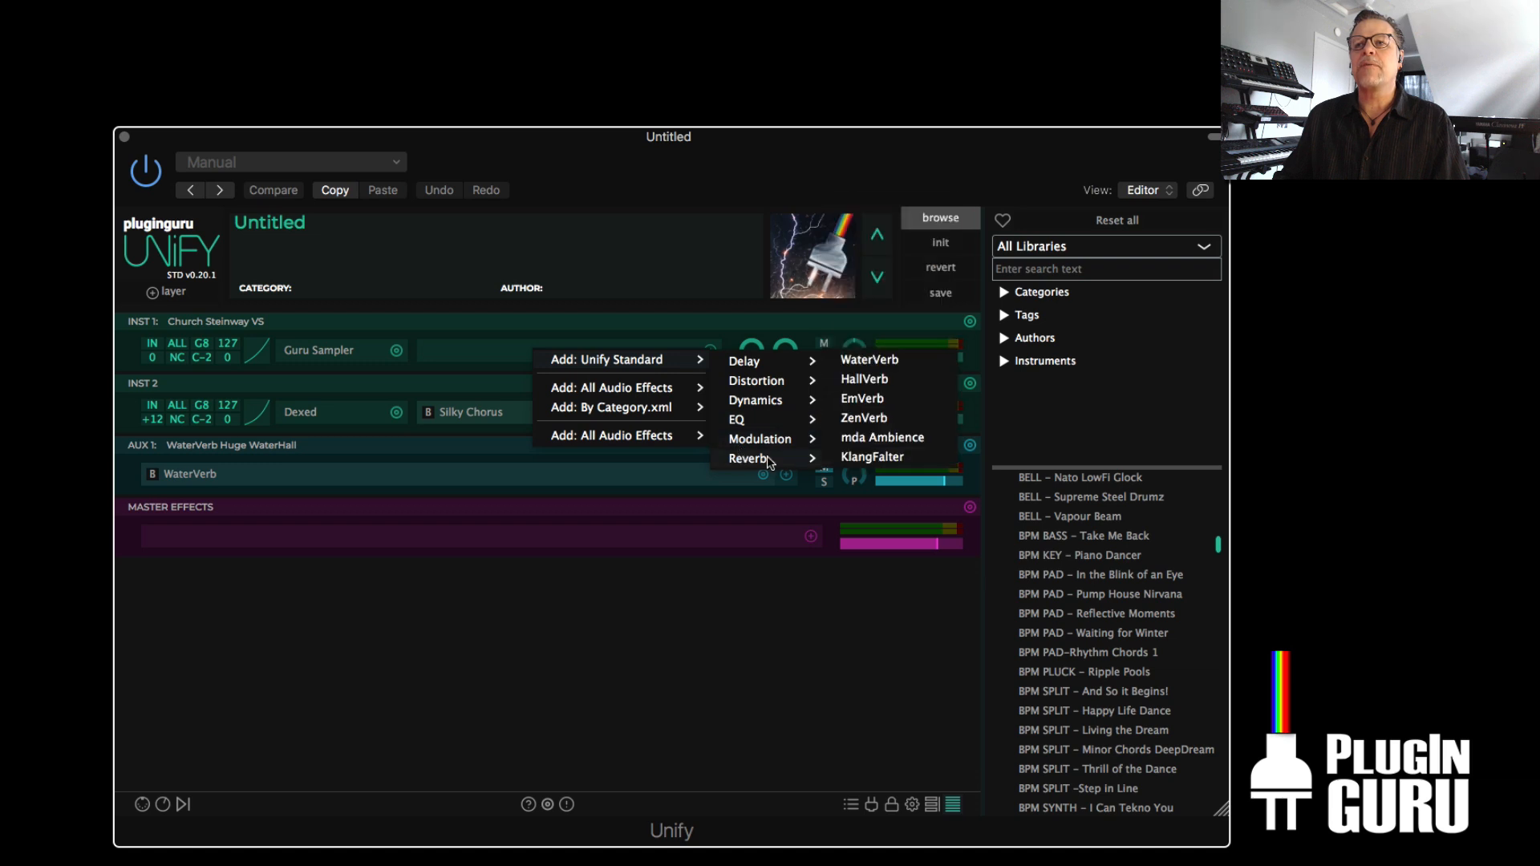
click(876, 365)
- Set the INST 1 WaterVerb's feedback to 94.5 %, raise its LP cutoff and set its dry/wet mix to 100 %
drag(92, 152, 103, 112)
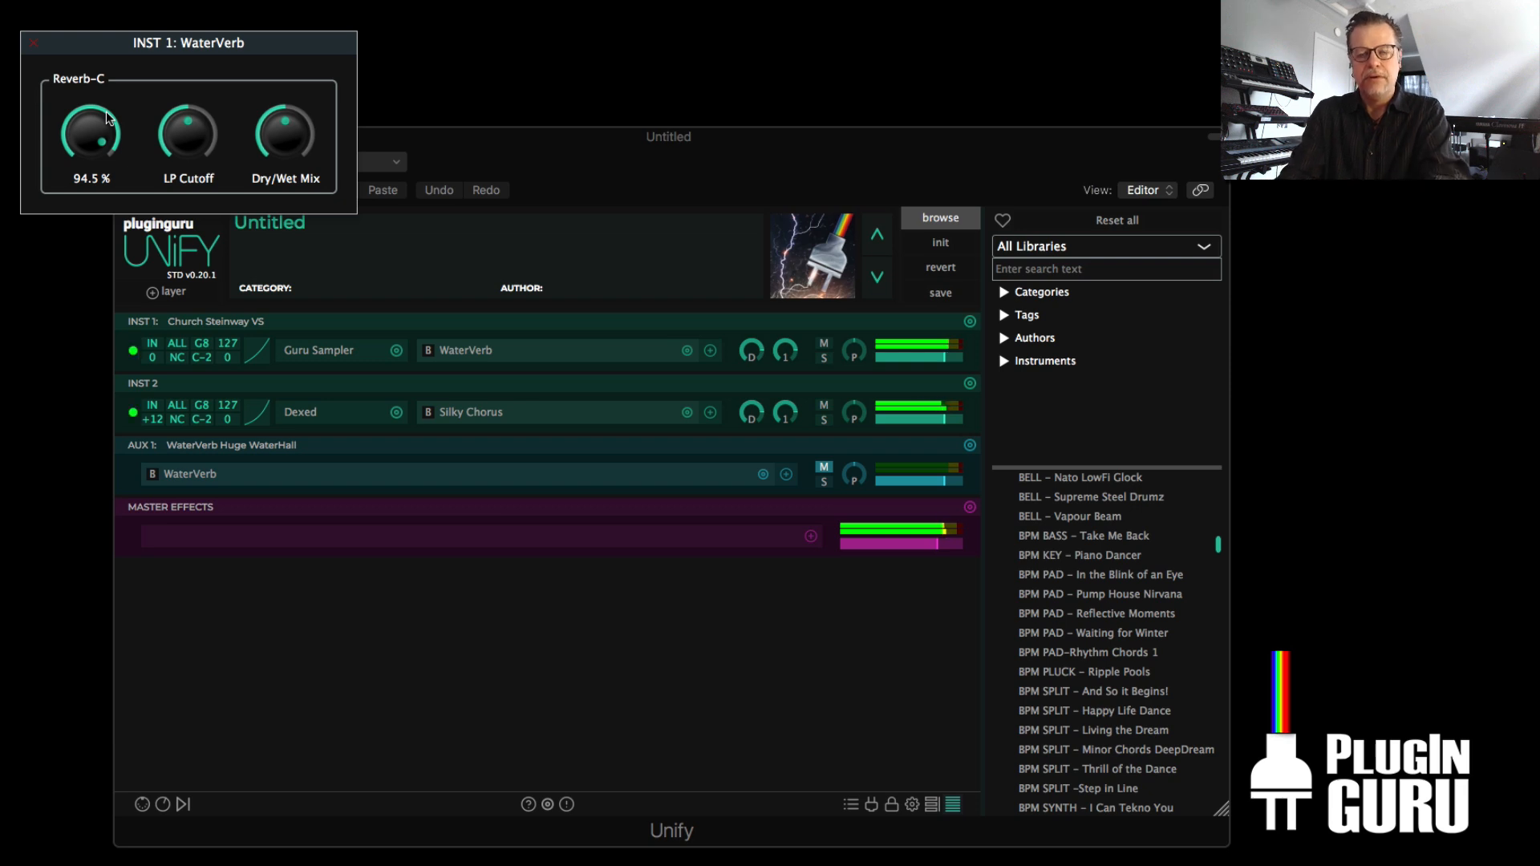
drag(195, 138, 201, 94)
drag(103, 133, 115, 147)
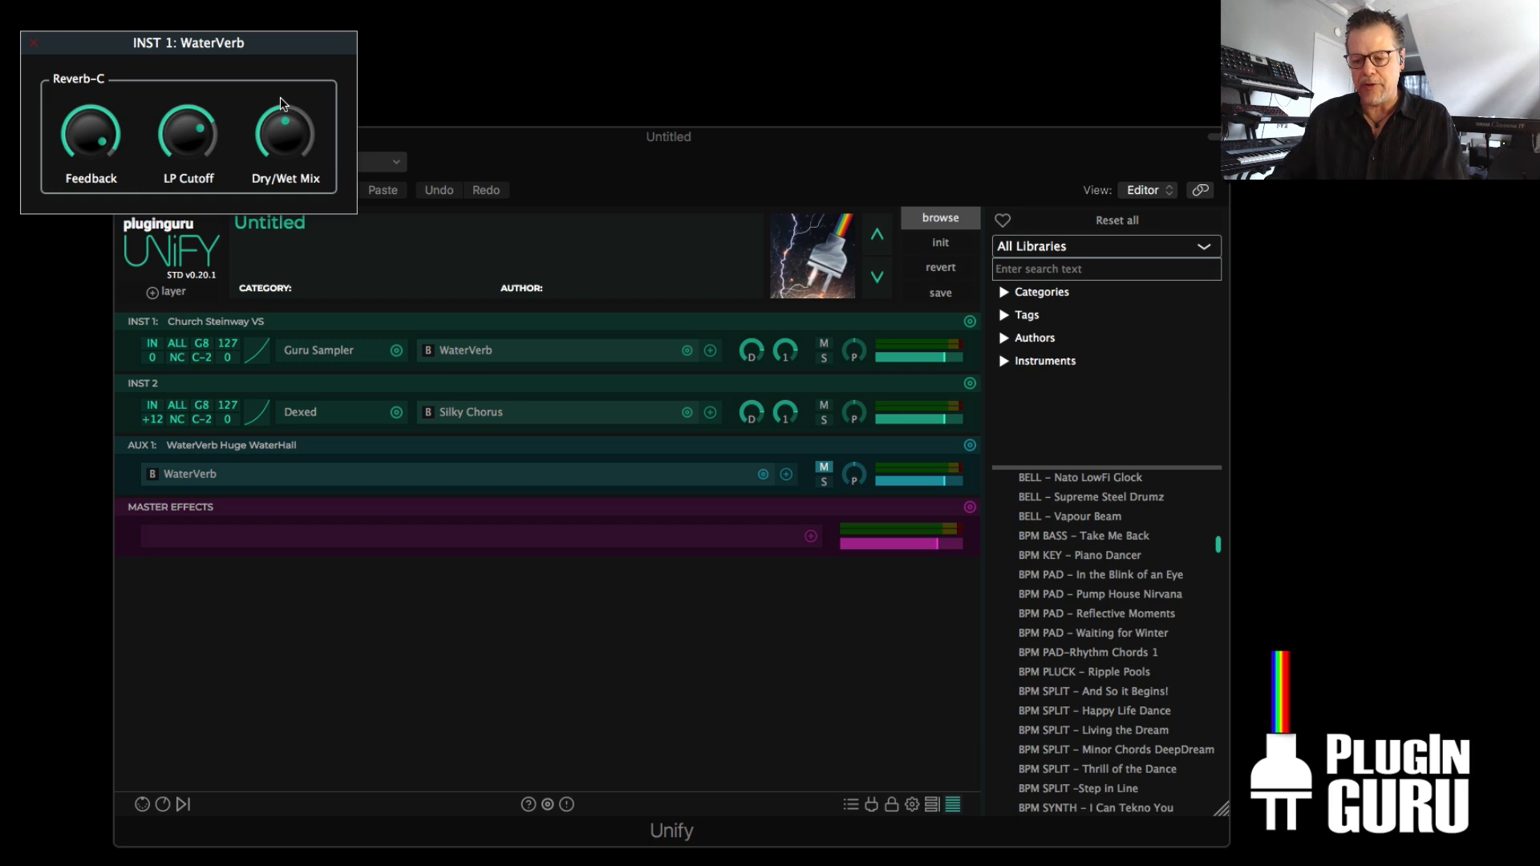
mouse_move(289, 104)
drag(296, 134, 303, 88)
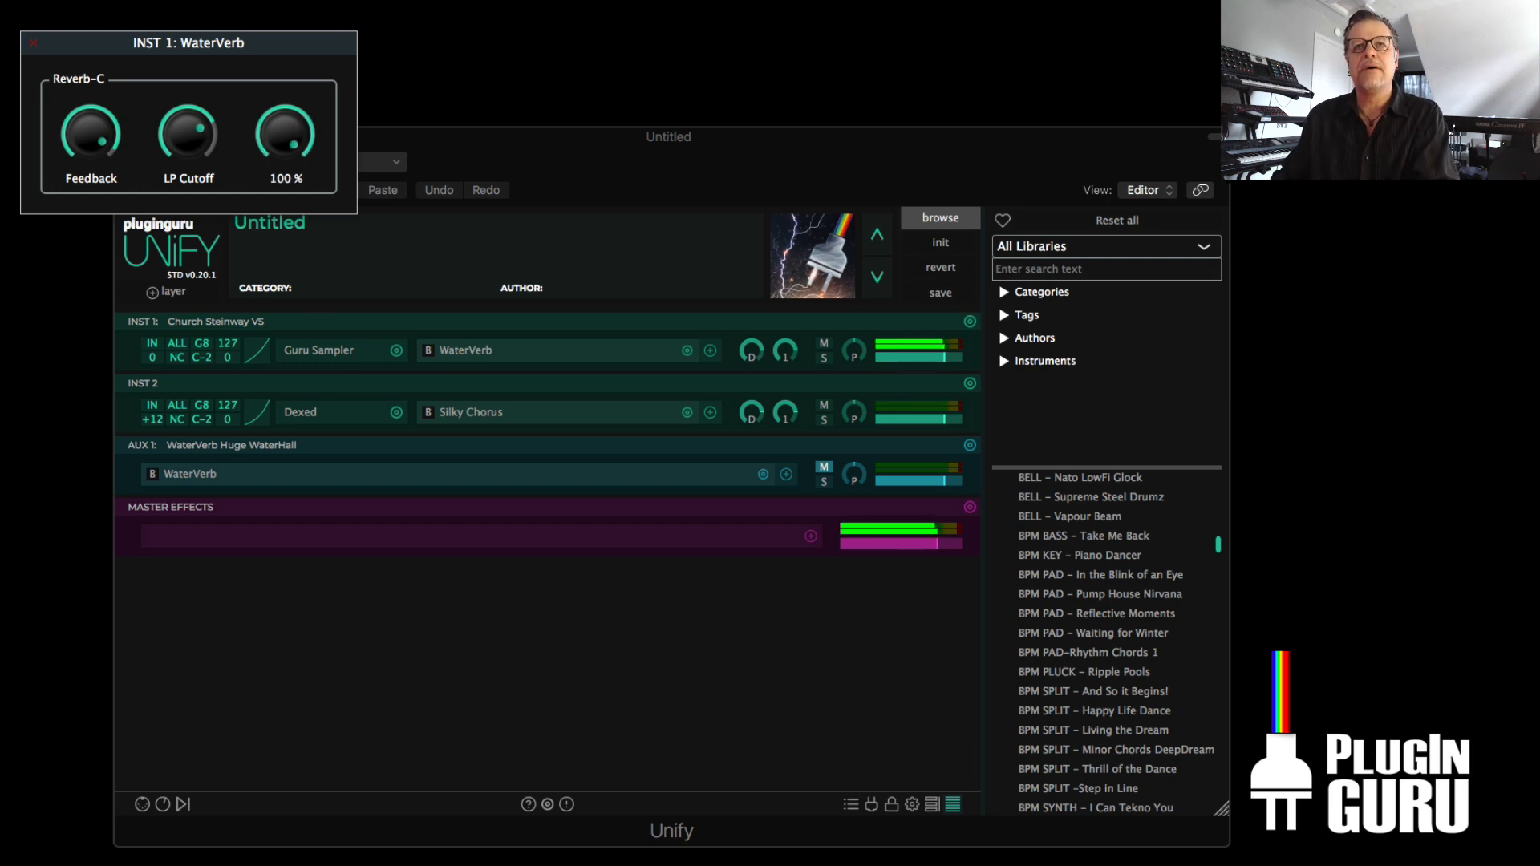
- Turn the INST 1 WaterVerb's dry/wet mix down to its minimum and close its editor
drag(391, 10, 393, 91)
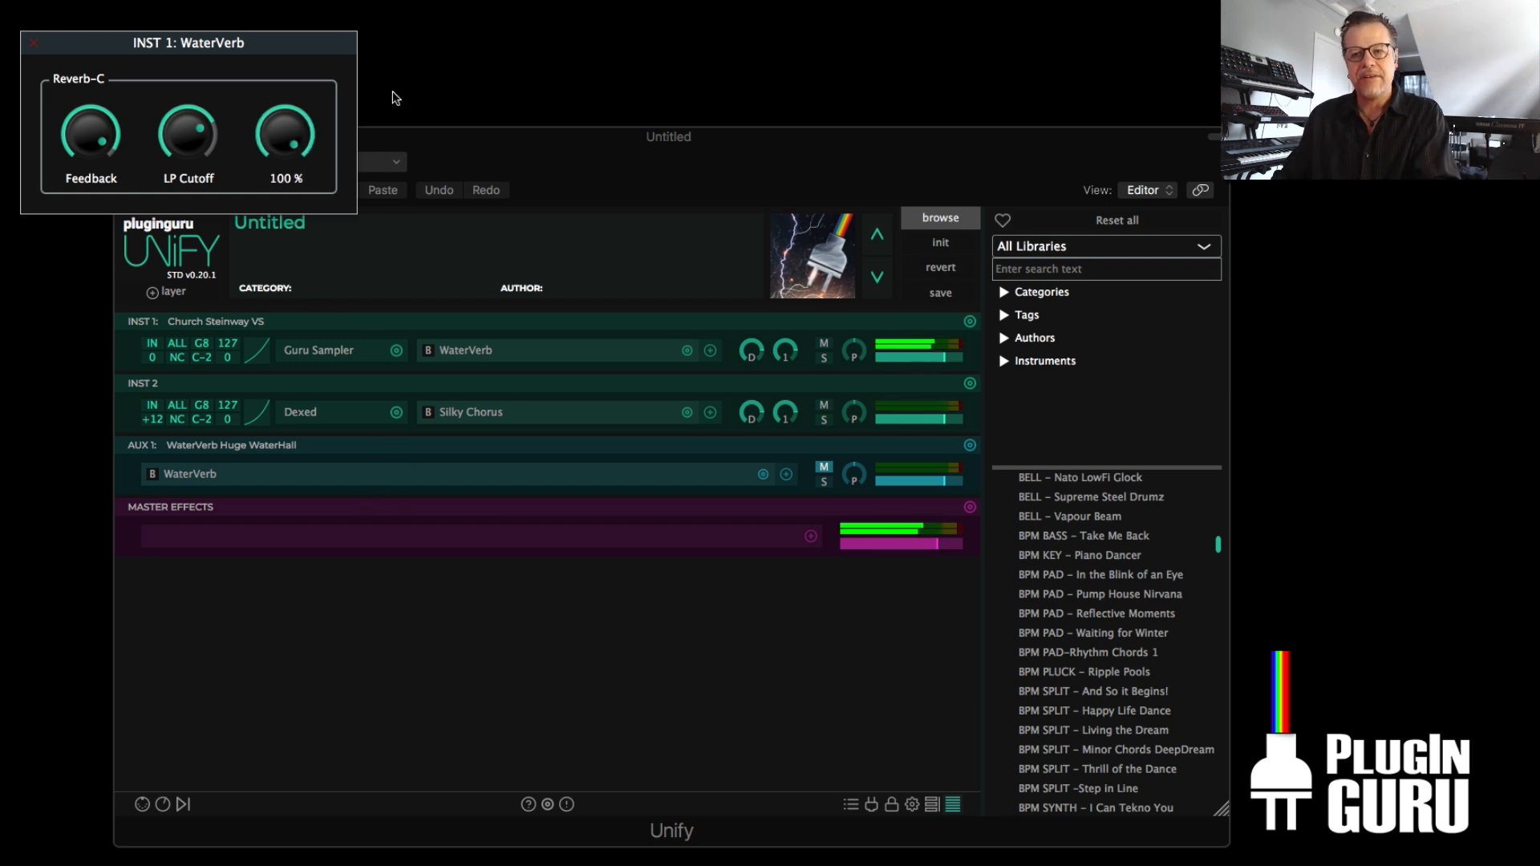
drag(287, 138, 282, 449)
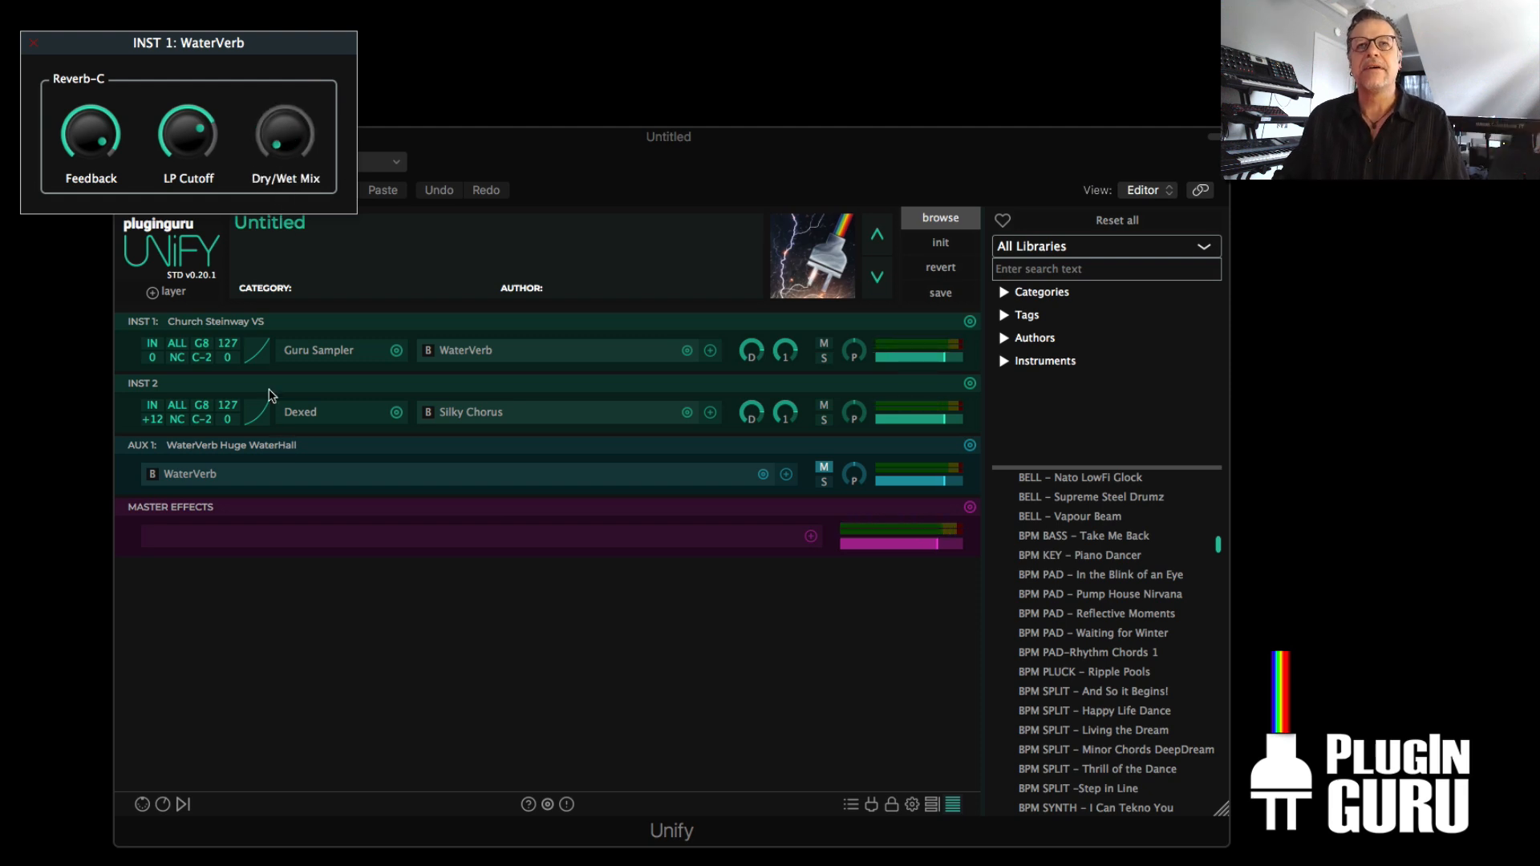
double_click(271, 136)
click(32, 43)
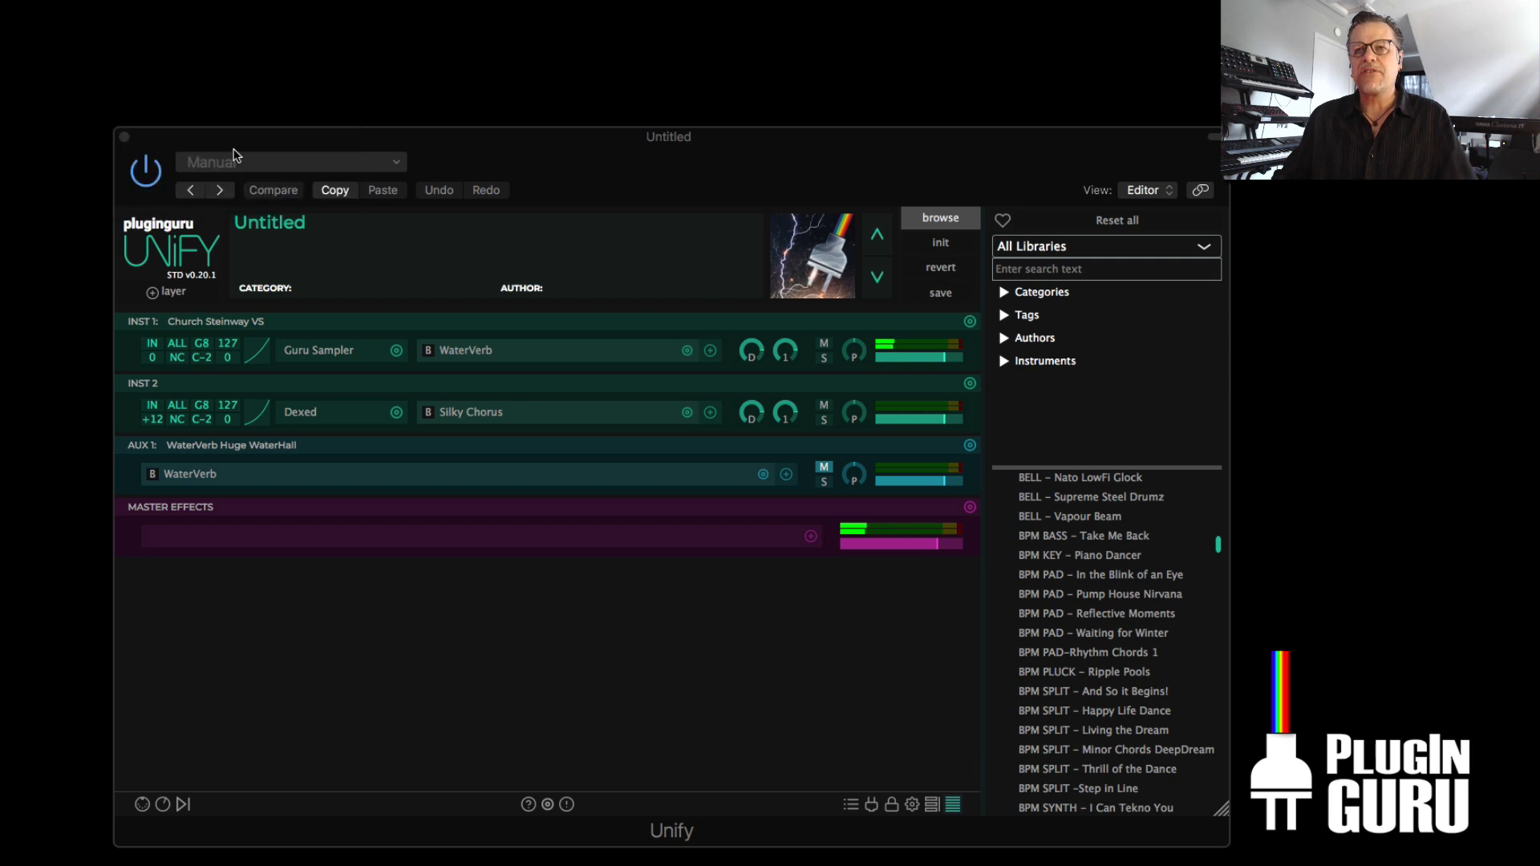
- Delete the WaterVerb plug-in from the Guru Sampler layer and turn down the aux 1 sends of both instrument layers
click(688, 352)
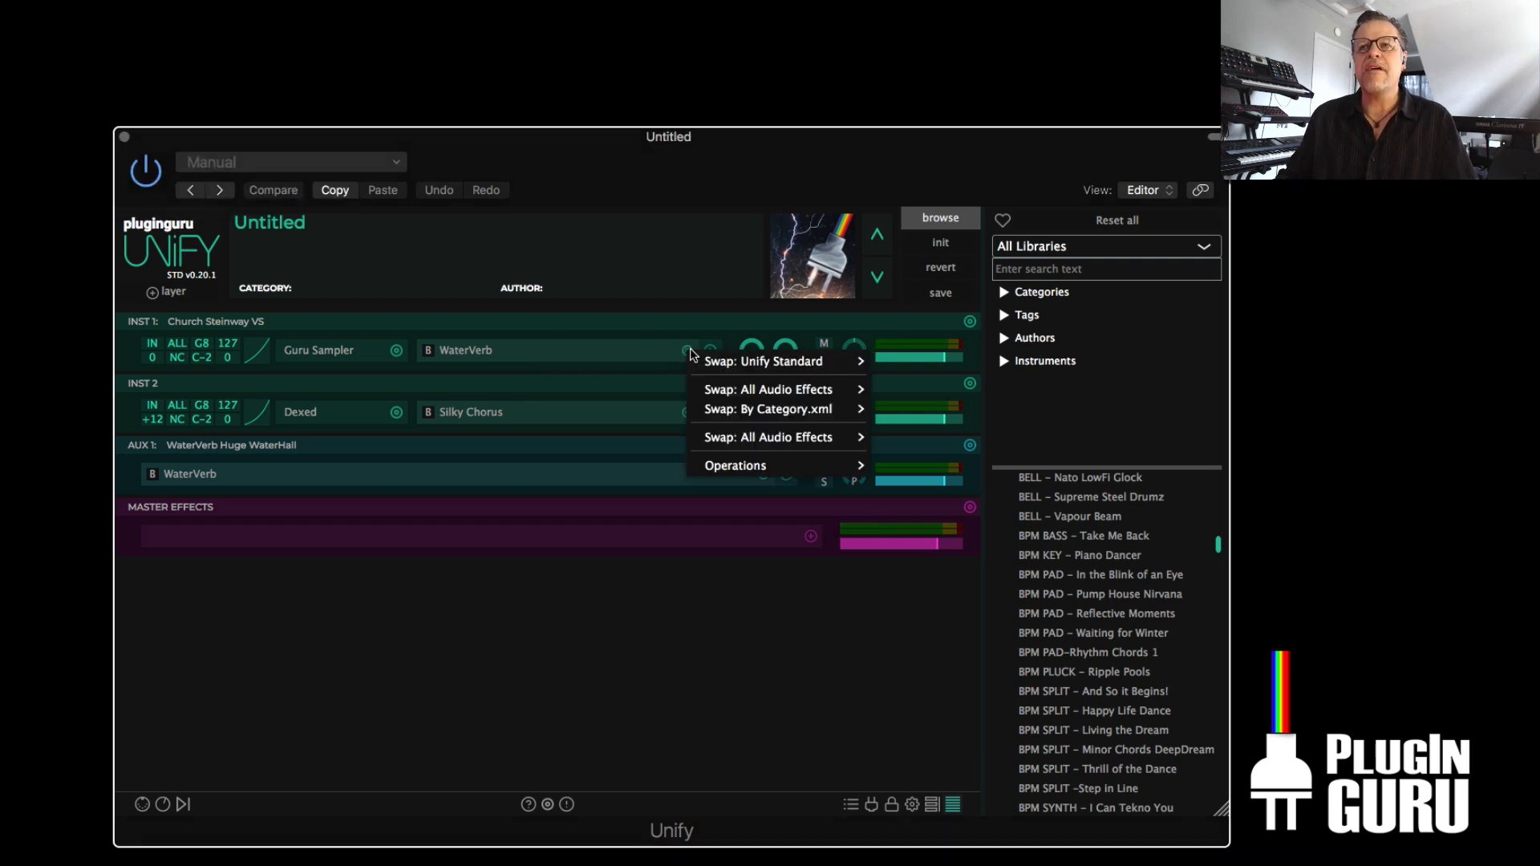
mouse_move(723, 466)
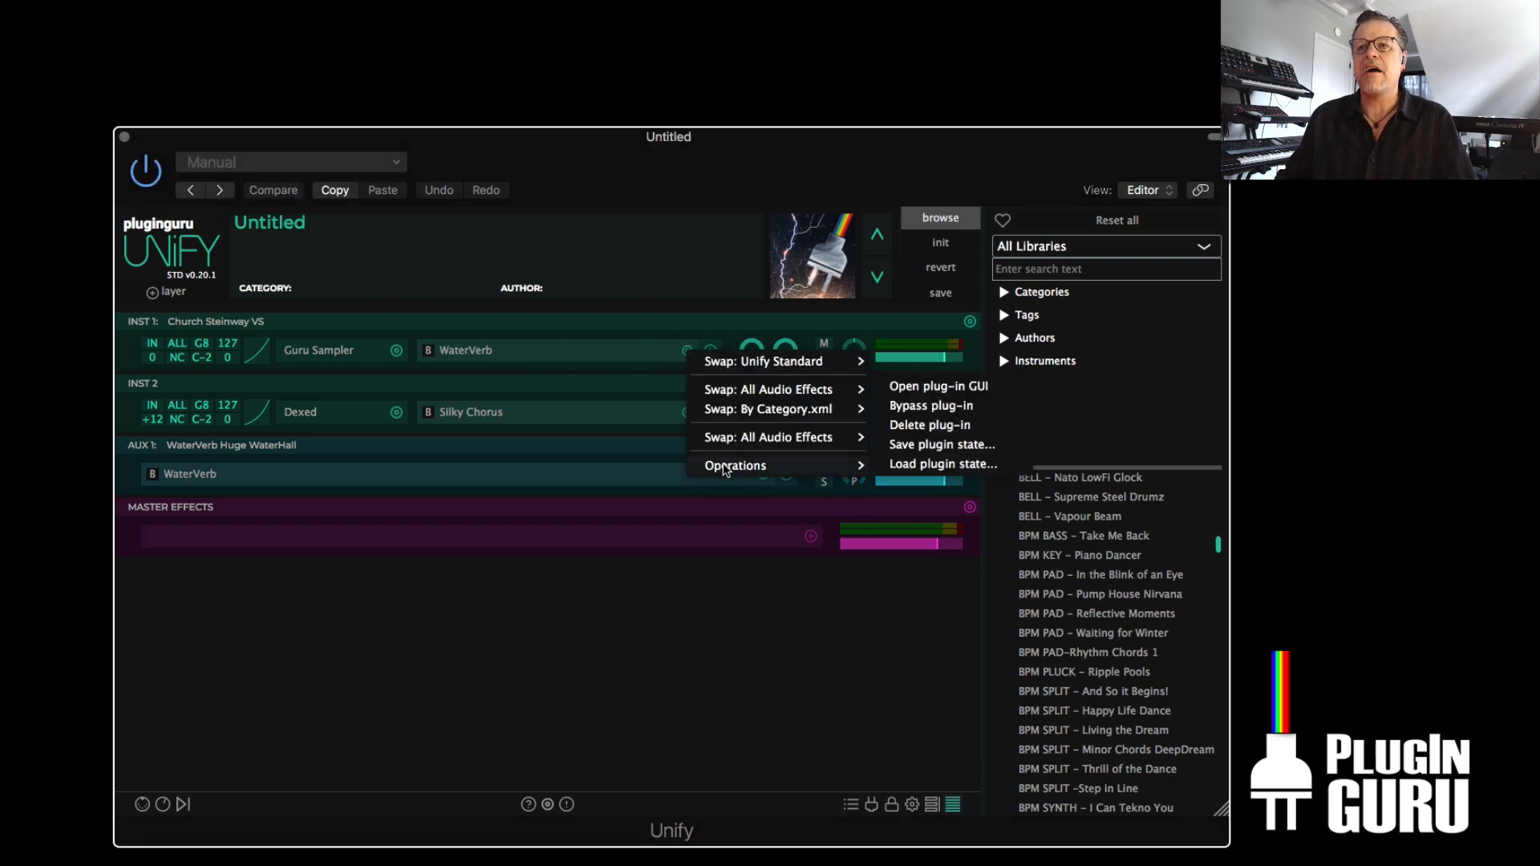
click(931, 426)
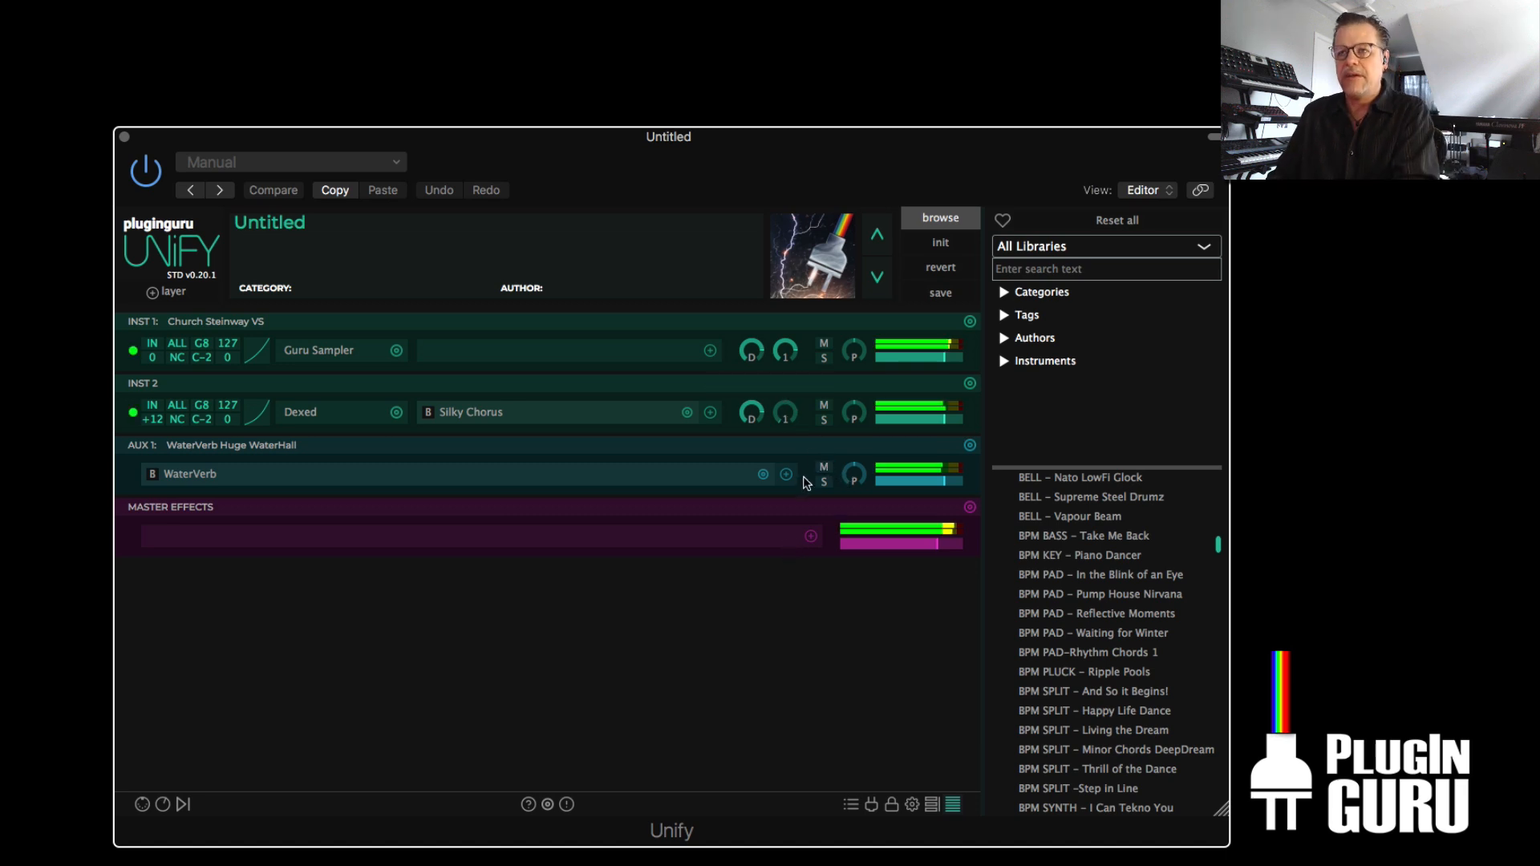
drag(789, 351, 800, 418)
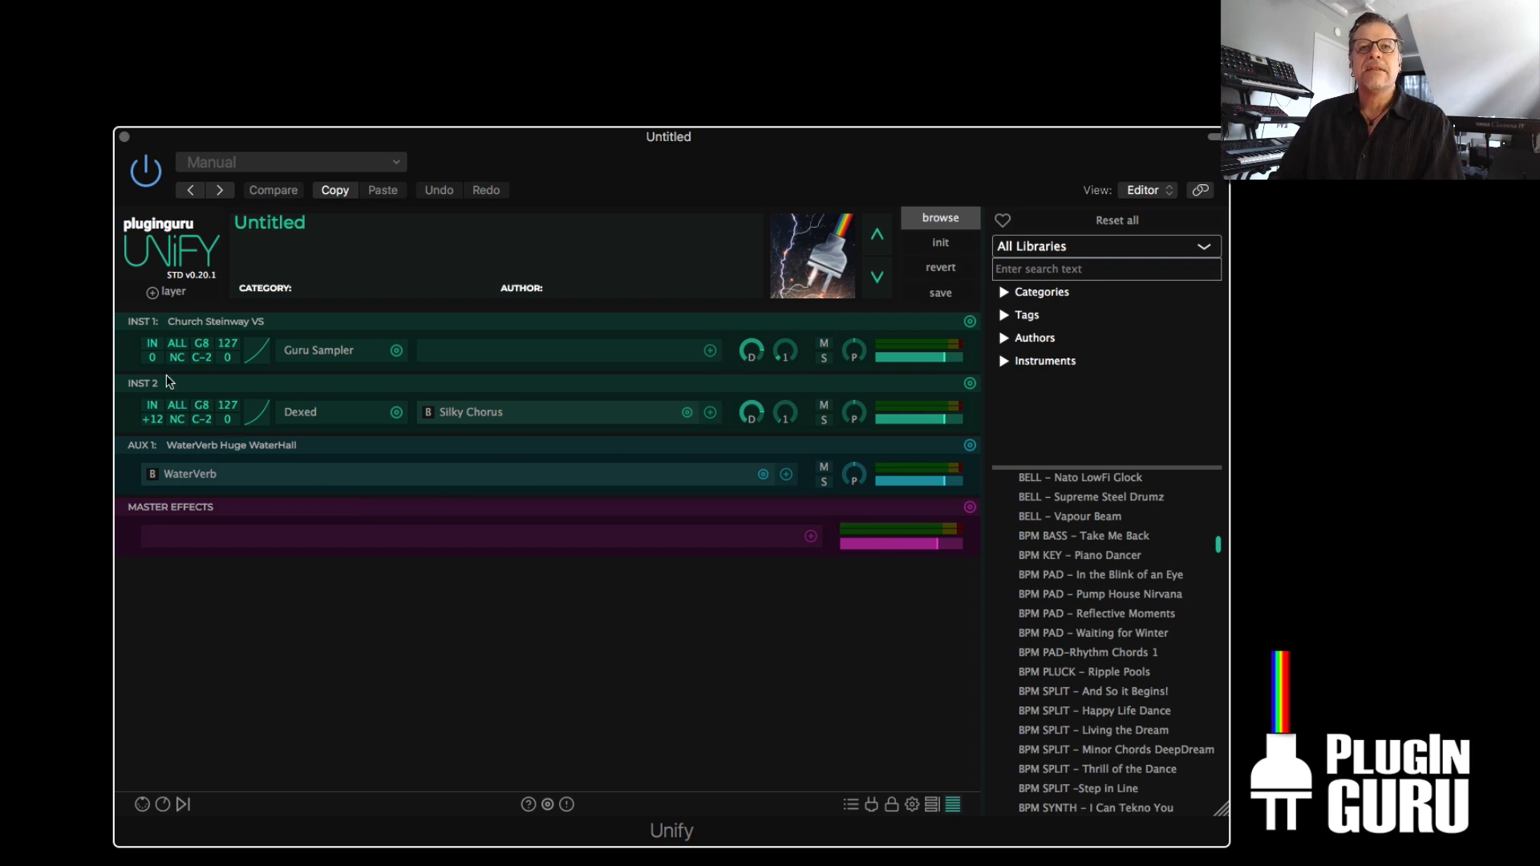
- Name the INST 2 Dexed layer "DX Electic Piano"
click(148, 384)
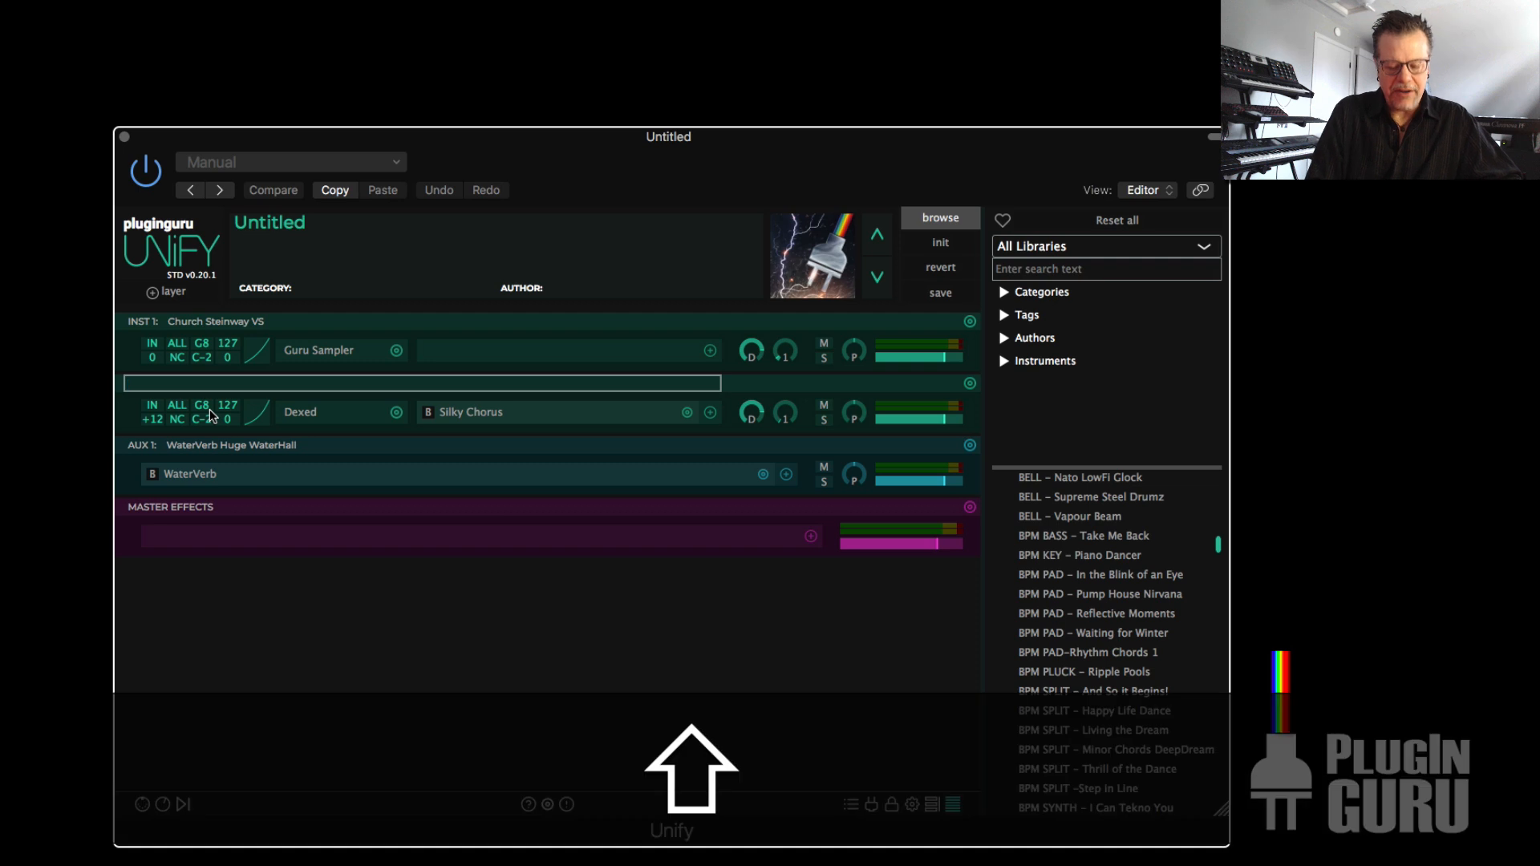
text(DX Electic Piao)
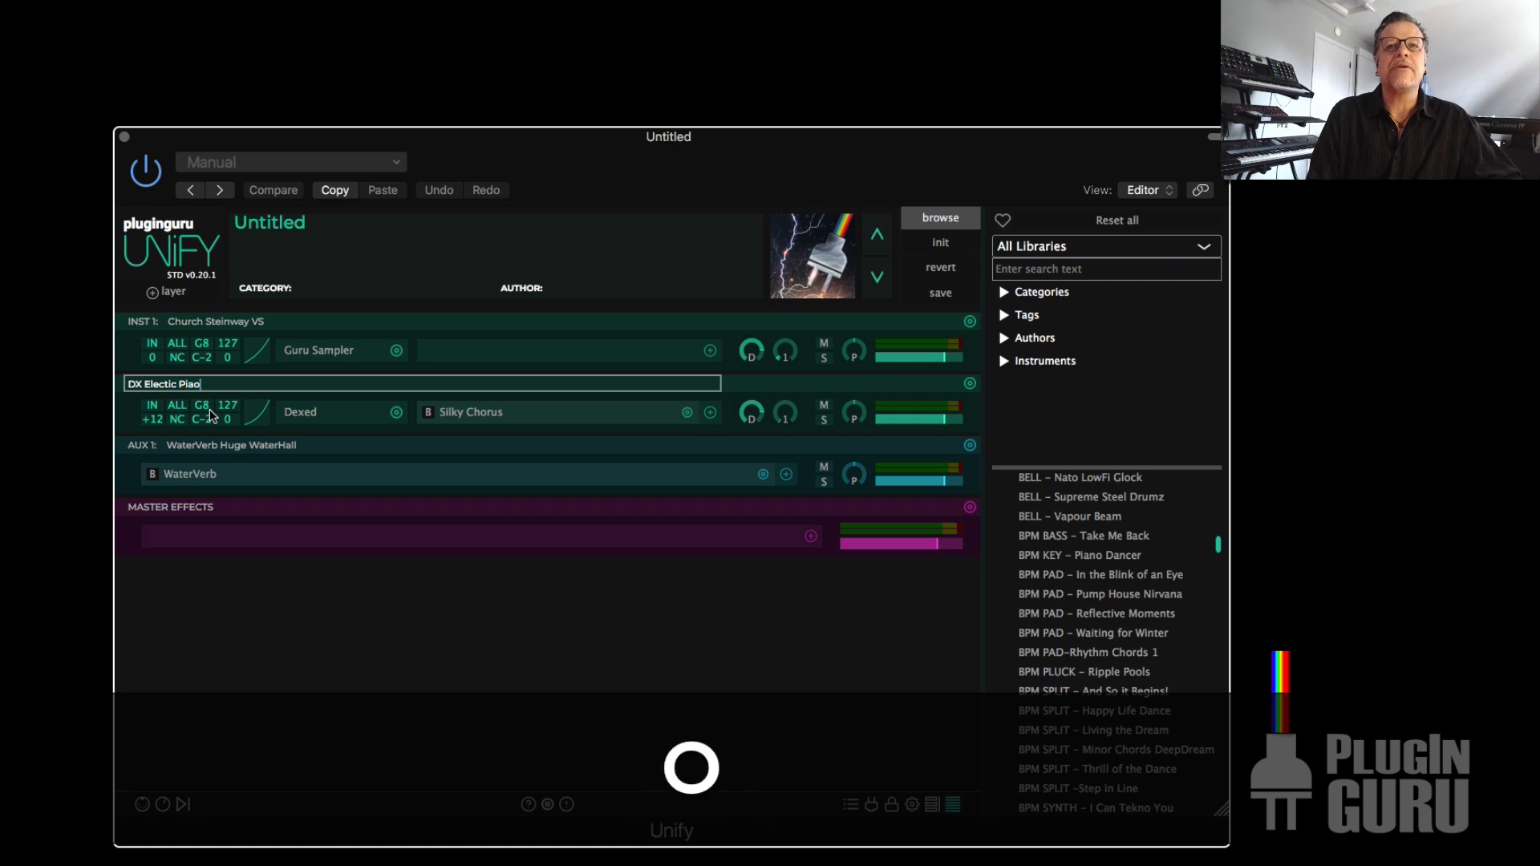
key(BackSpace)
text(no)
key(Return)
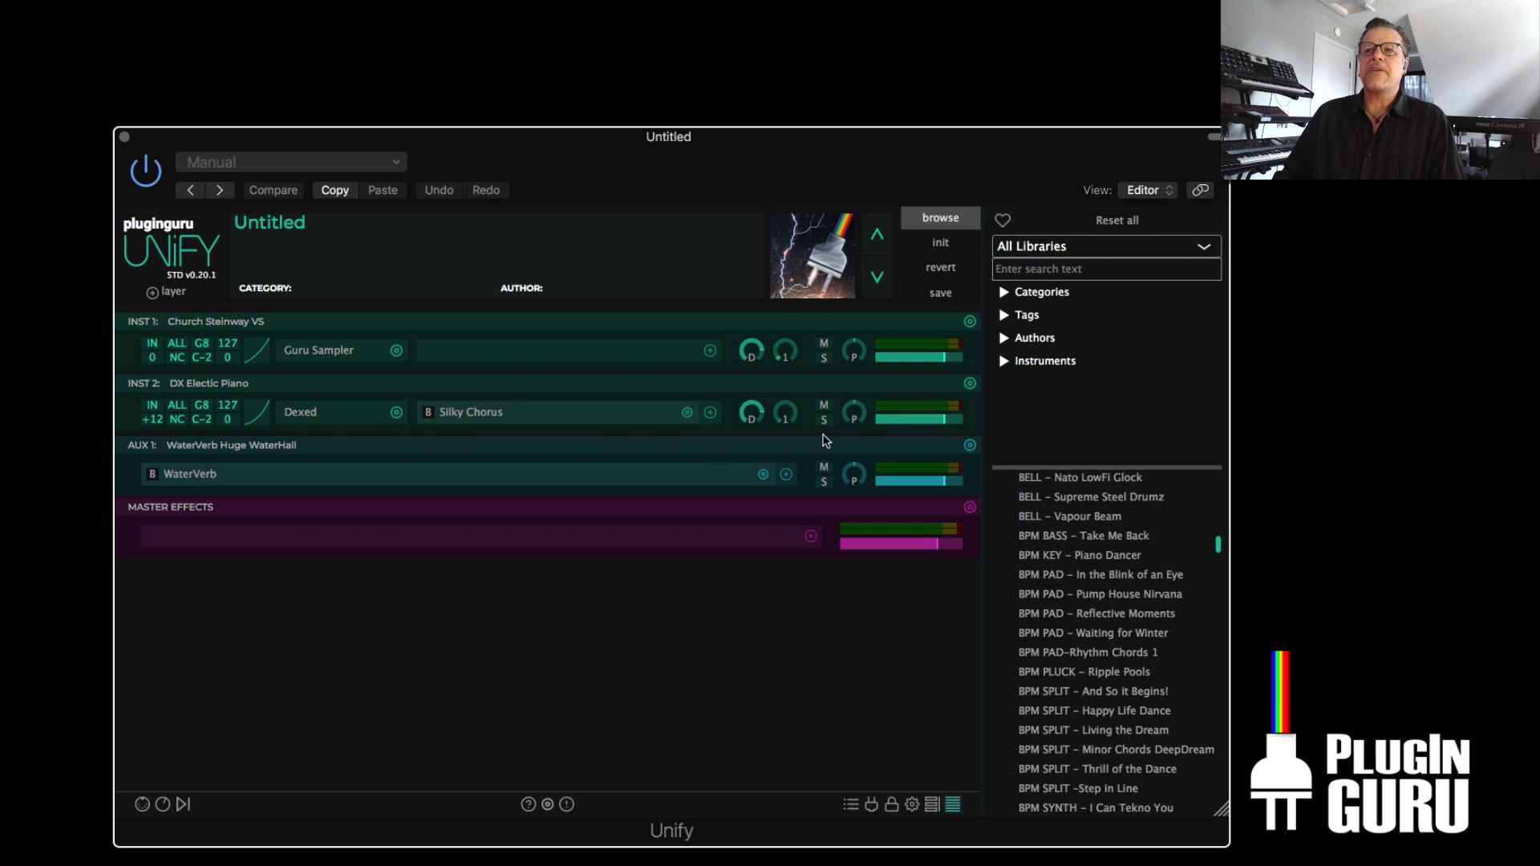
- Link Macro1 to aux send 1 of the Church Steinway VS layer, raising the response line's start point and lowering its end point
click(161, 800)
click(215, 721)
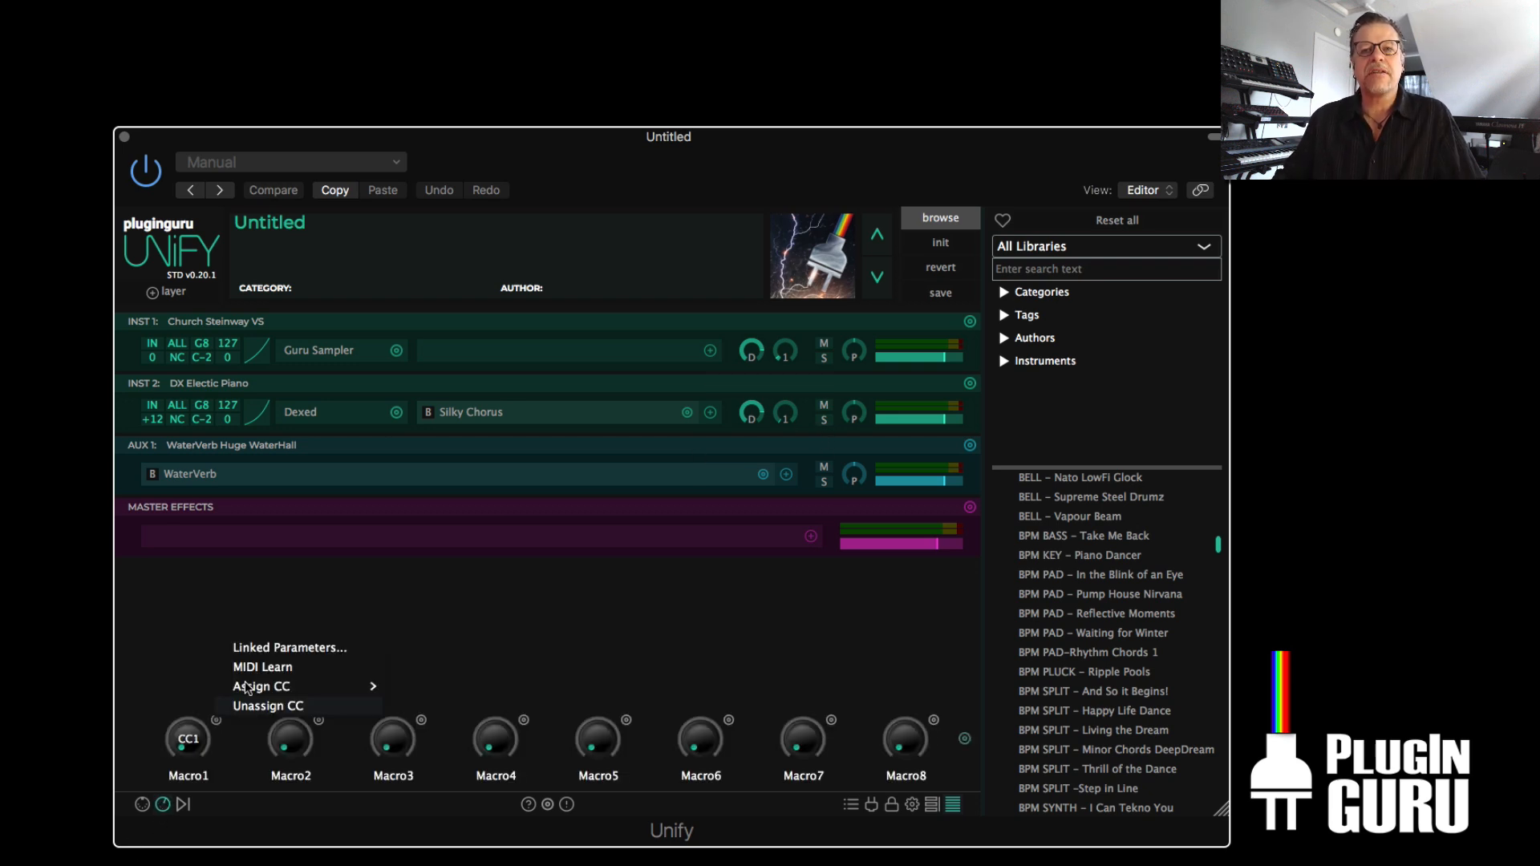
click(278, 648)
click(46, 72)
mouse_move(70, 81)
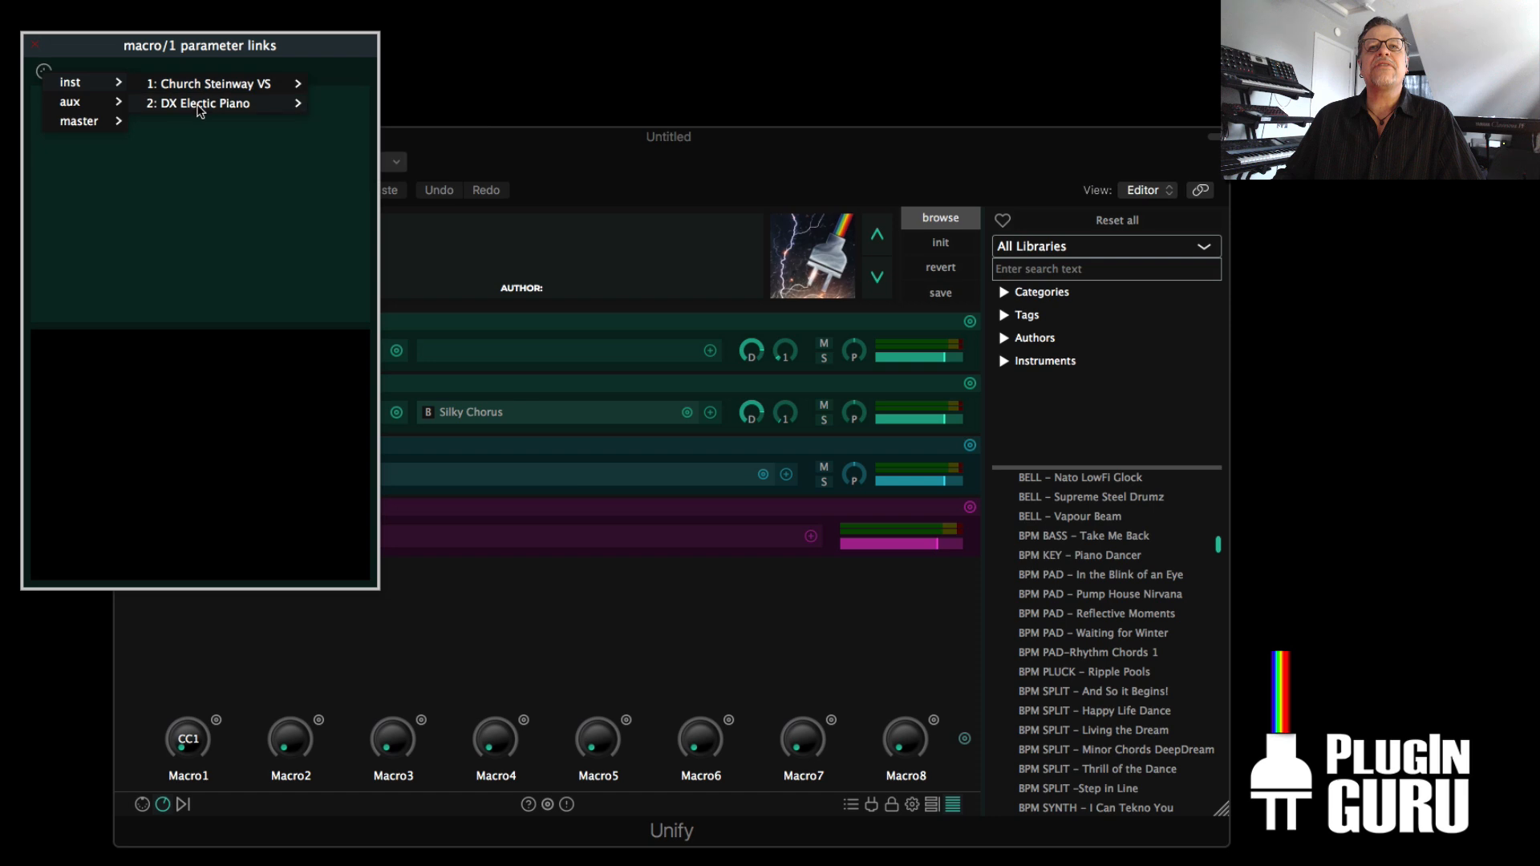
mouse_move(198, 105)
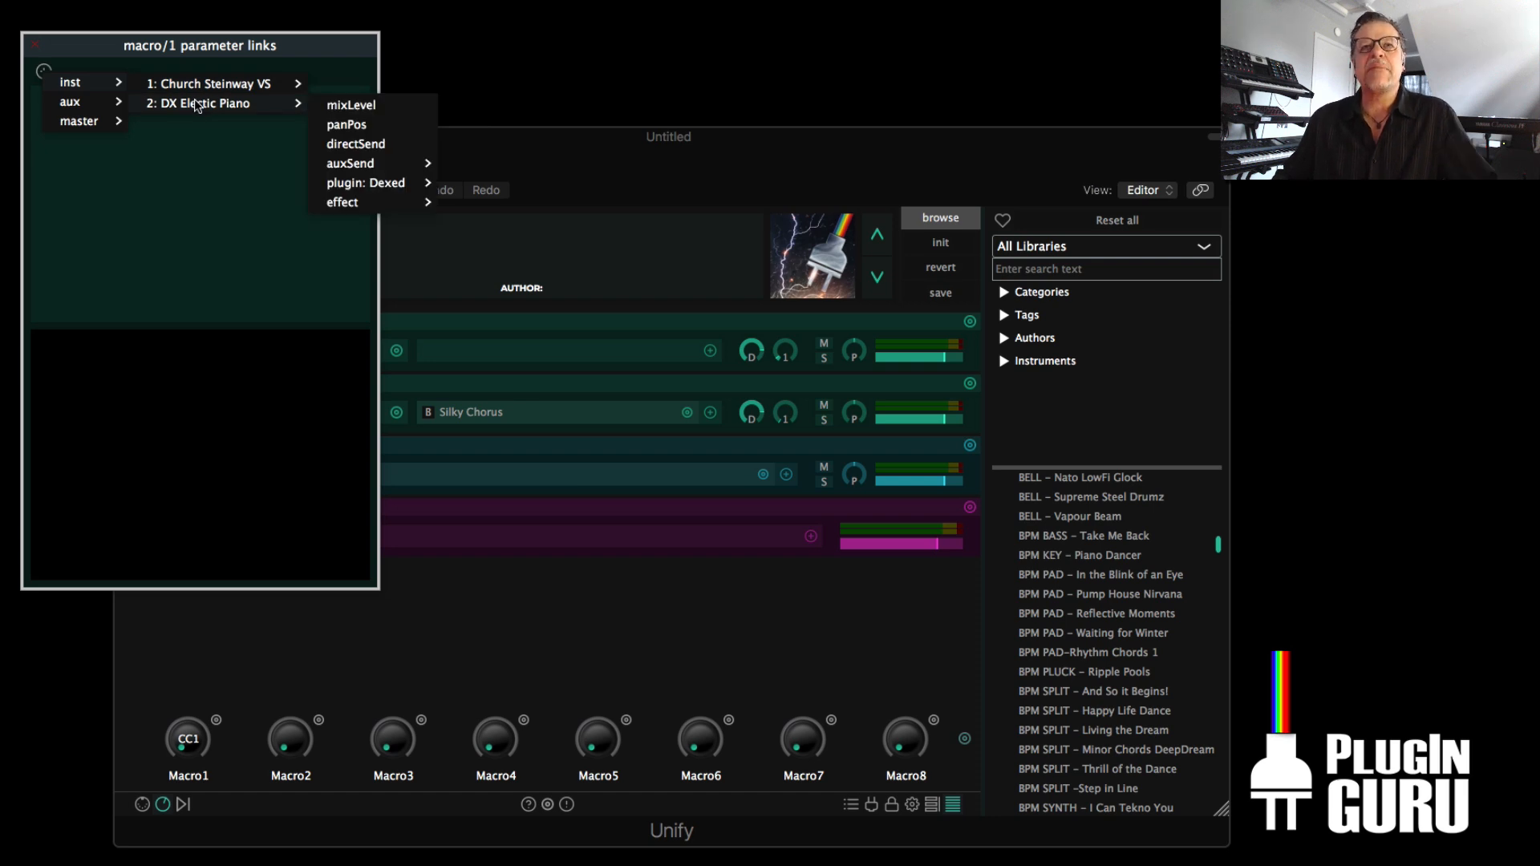
mouse_move(373, 151)
click(502, 146)
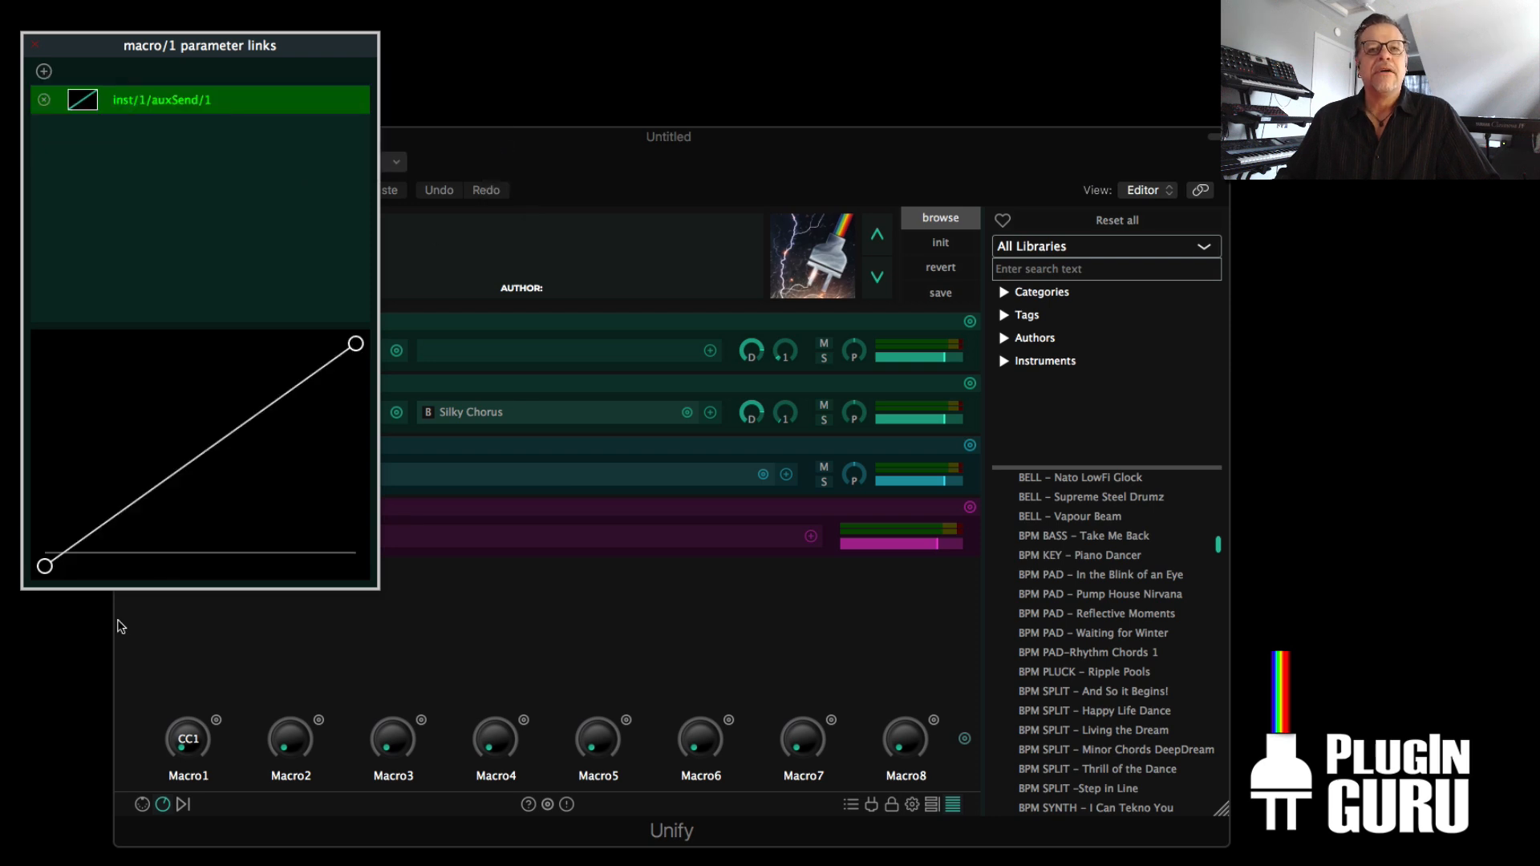
drag(48, 574, 124, 537)
drag(356, 343, 373, 391)
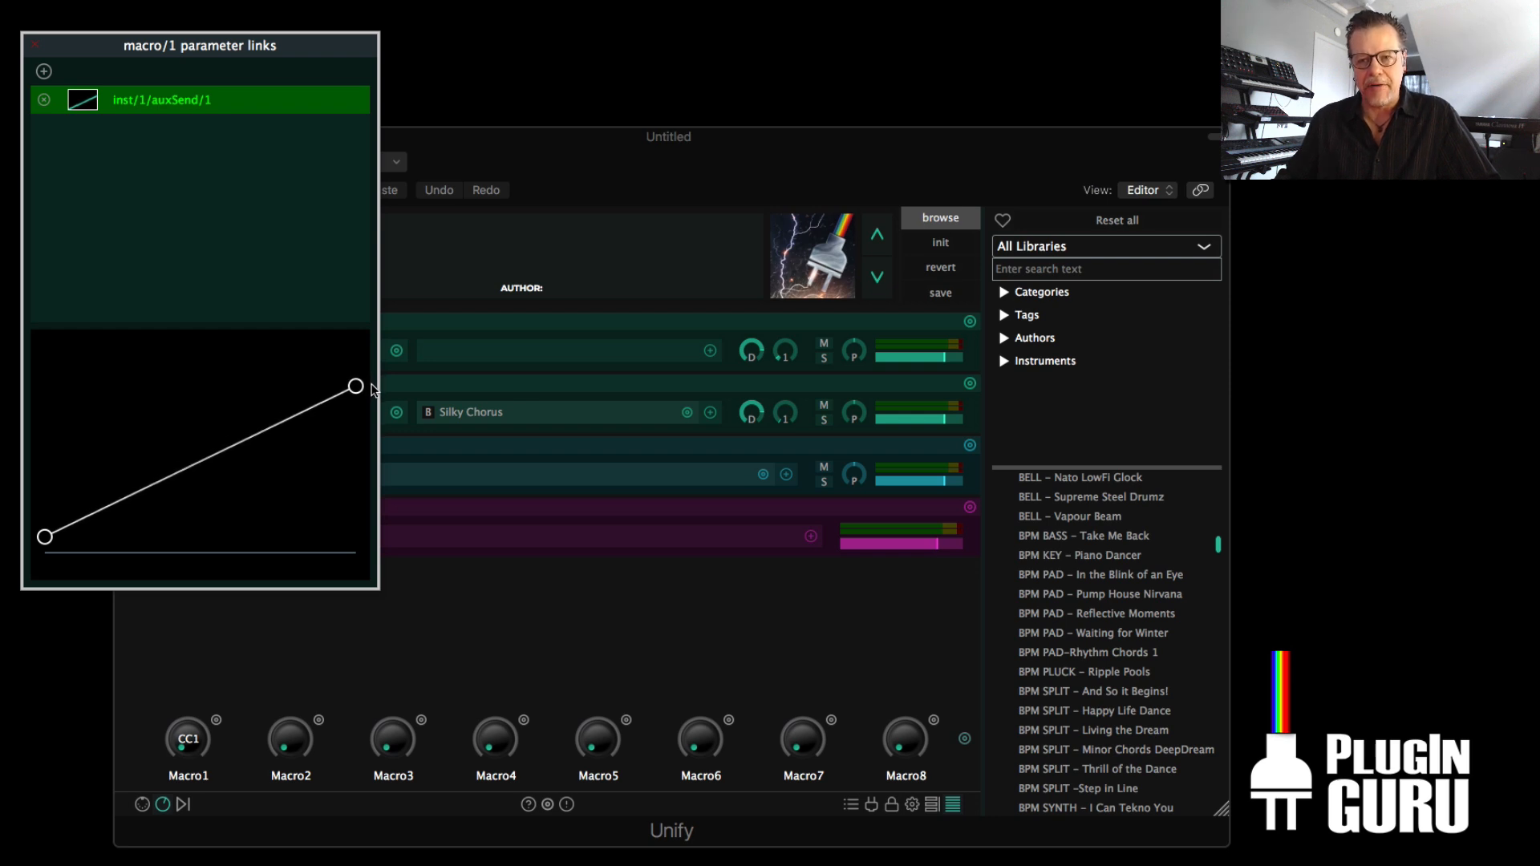
- Link Macro1 to aux send 1 of the DX Electic Piano layer, raising the response line's start point and lowering its end point
click(45, 71)
mouse_move(70, 82)
mouse_move(190, 83)
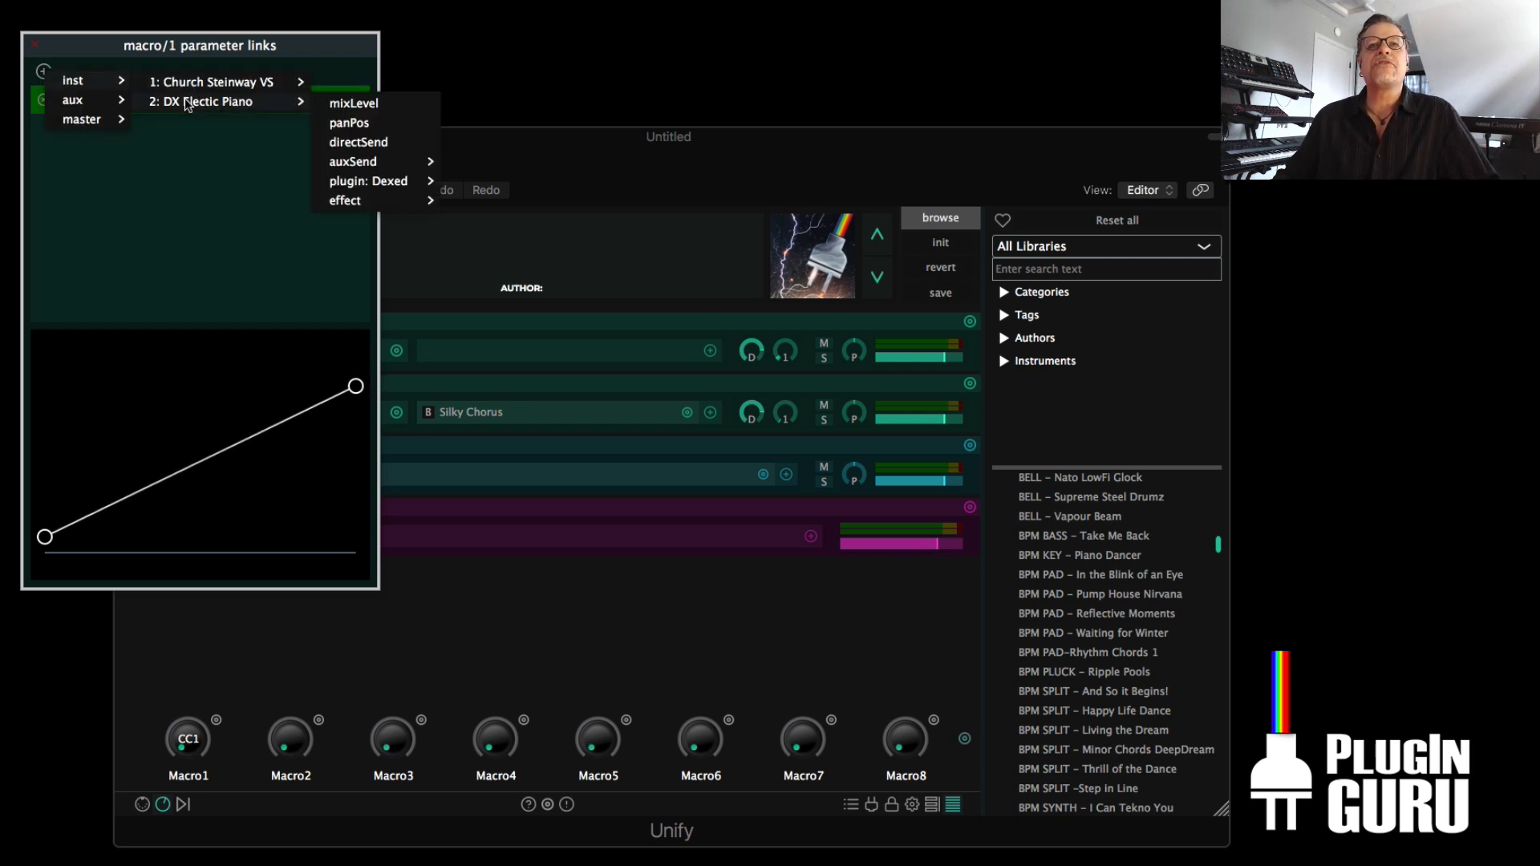
mouse_move(371, 166)
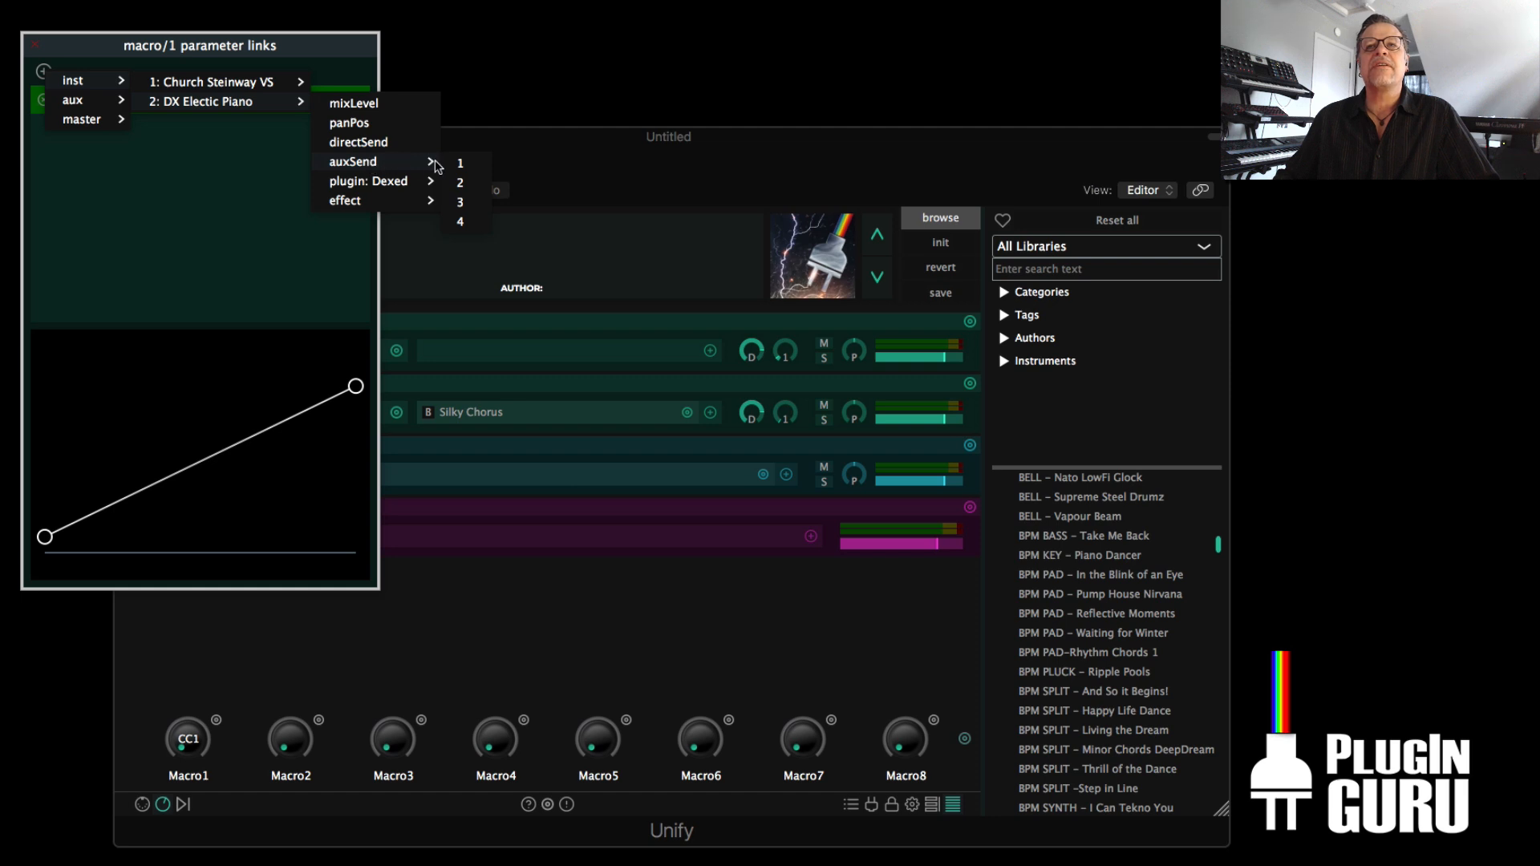
mouse_move(349, 200)
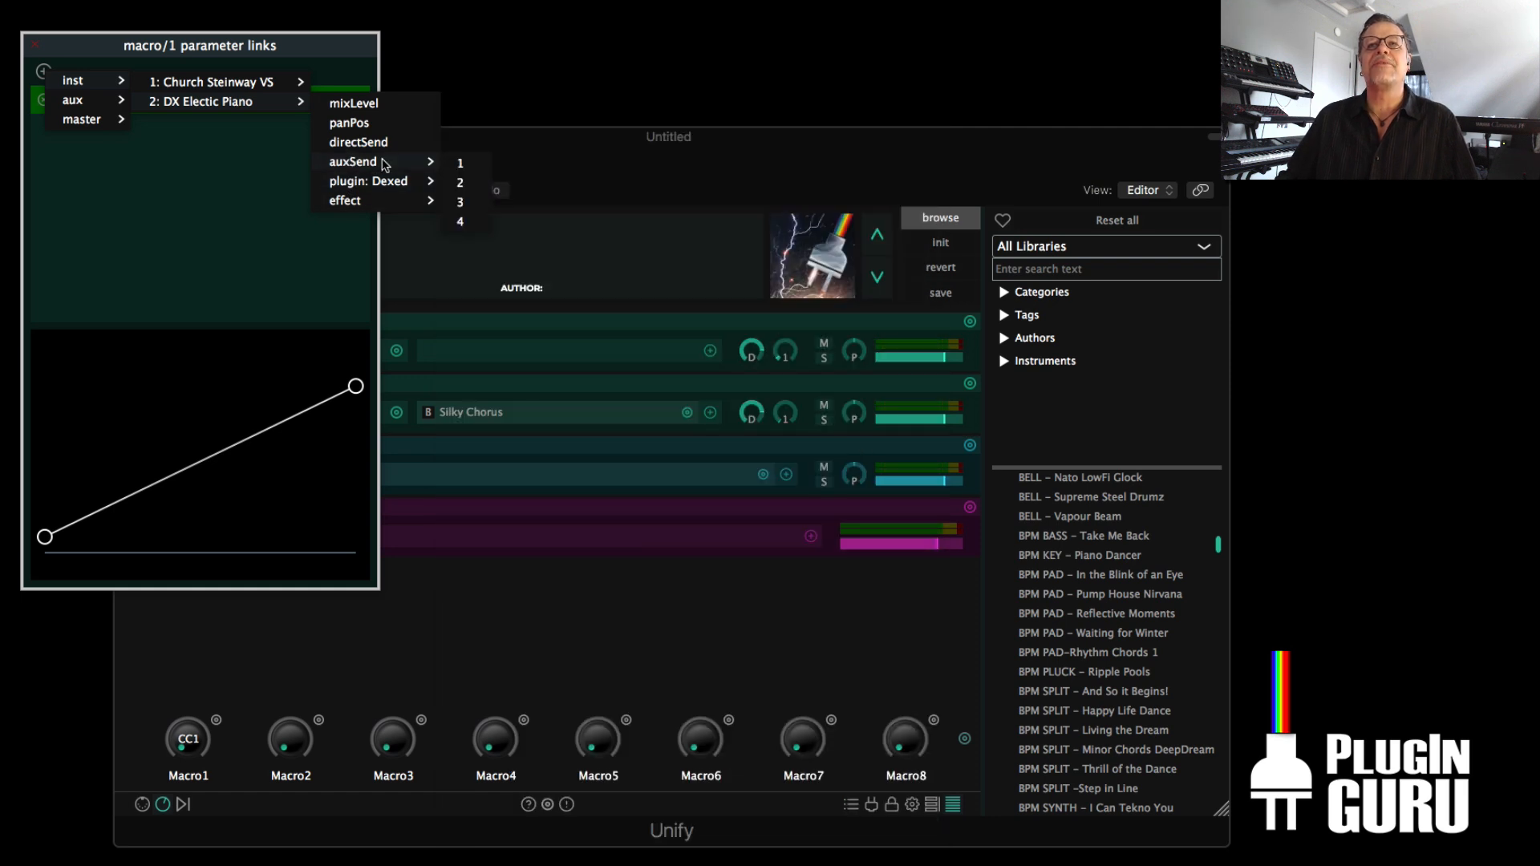
click(462, 165)
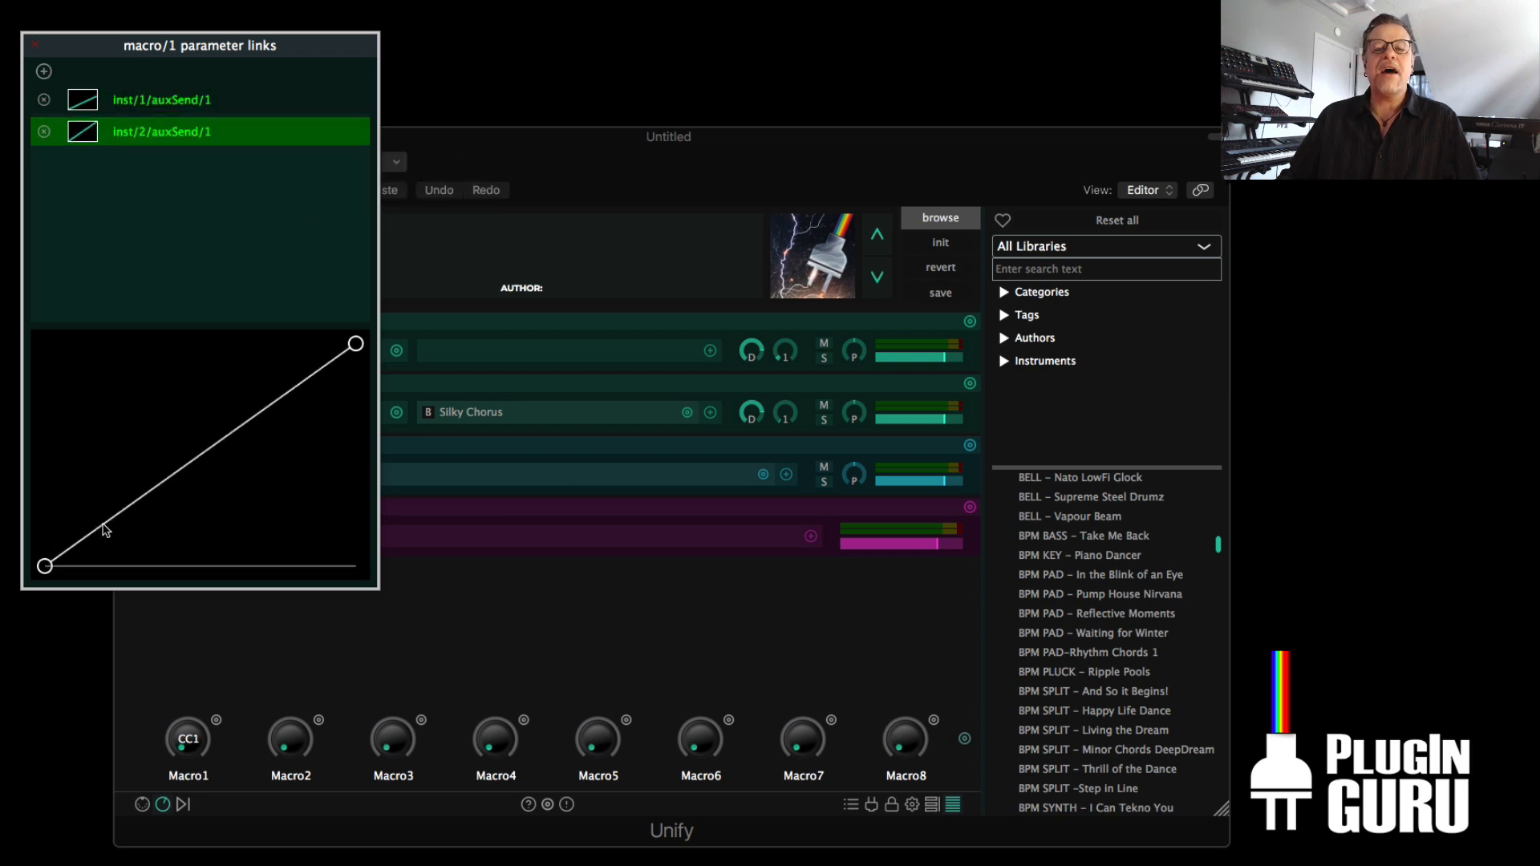
drag(44, 566, 44, 533)
drag(359, 343, 364, 408)
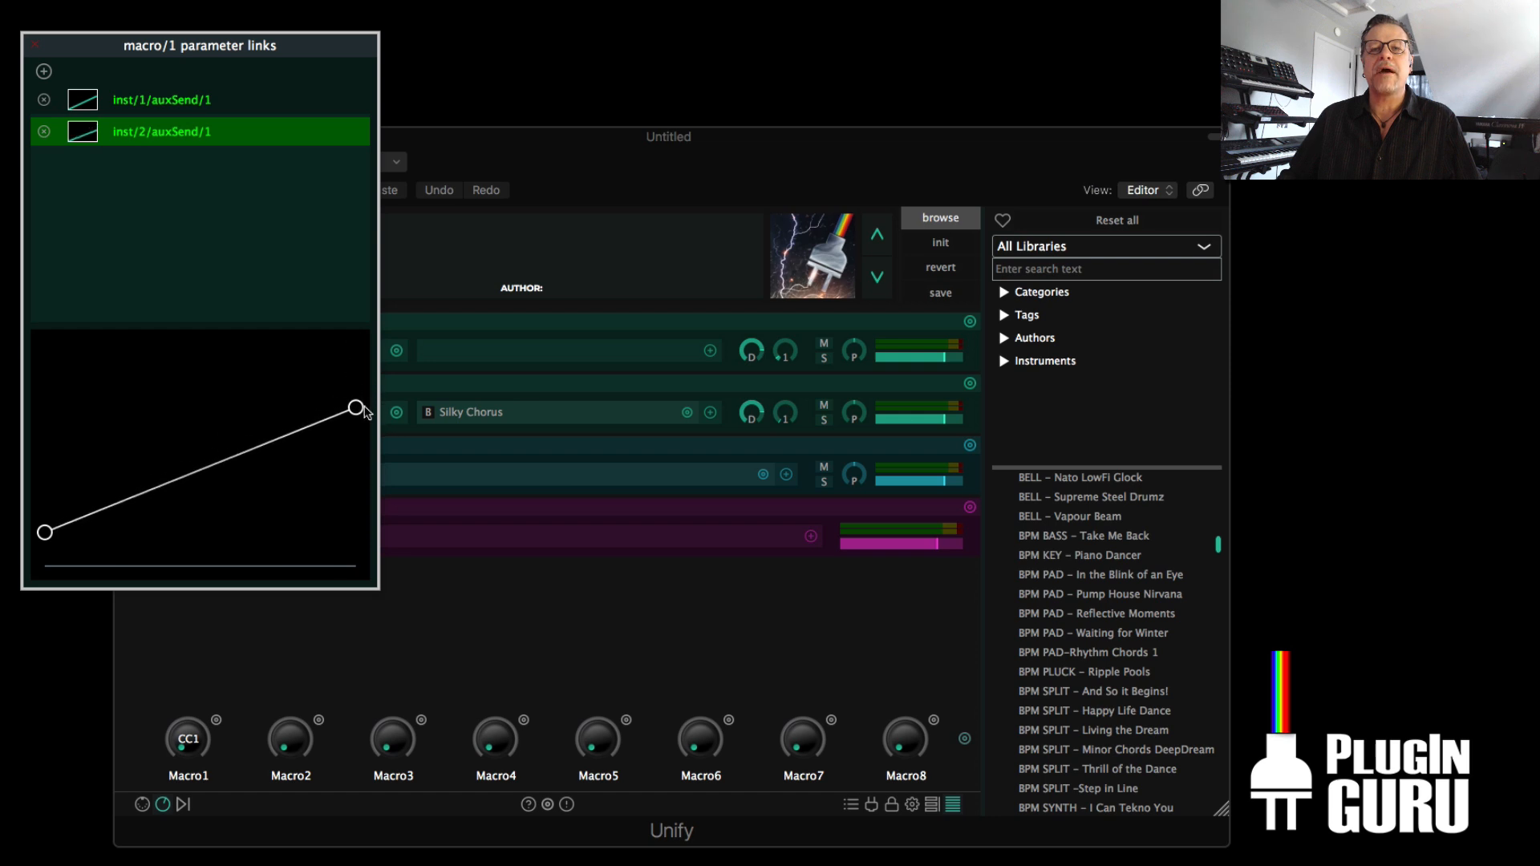
- Bend the response lines of both Macro1 aux send links into upward curves and close the parameter links window
drag(228, 465, 186, 471)
click(200, 98)
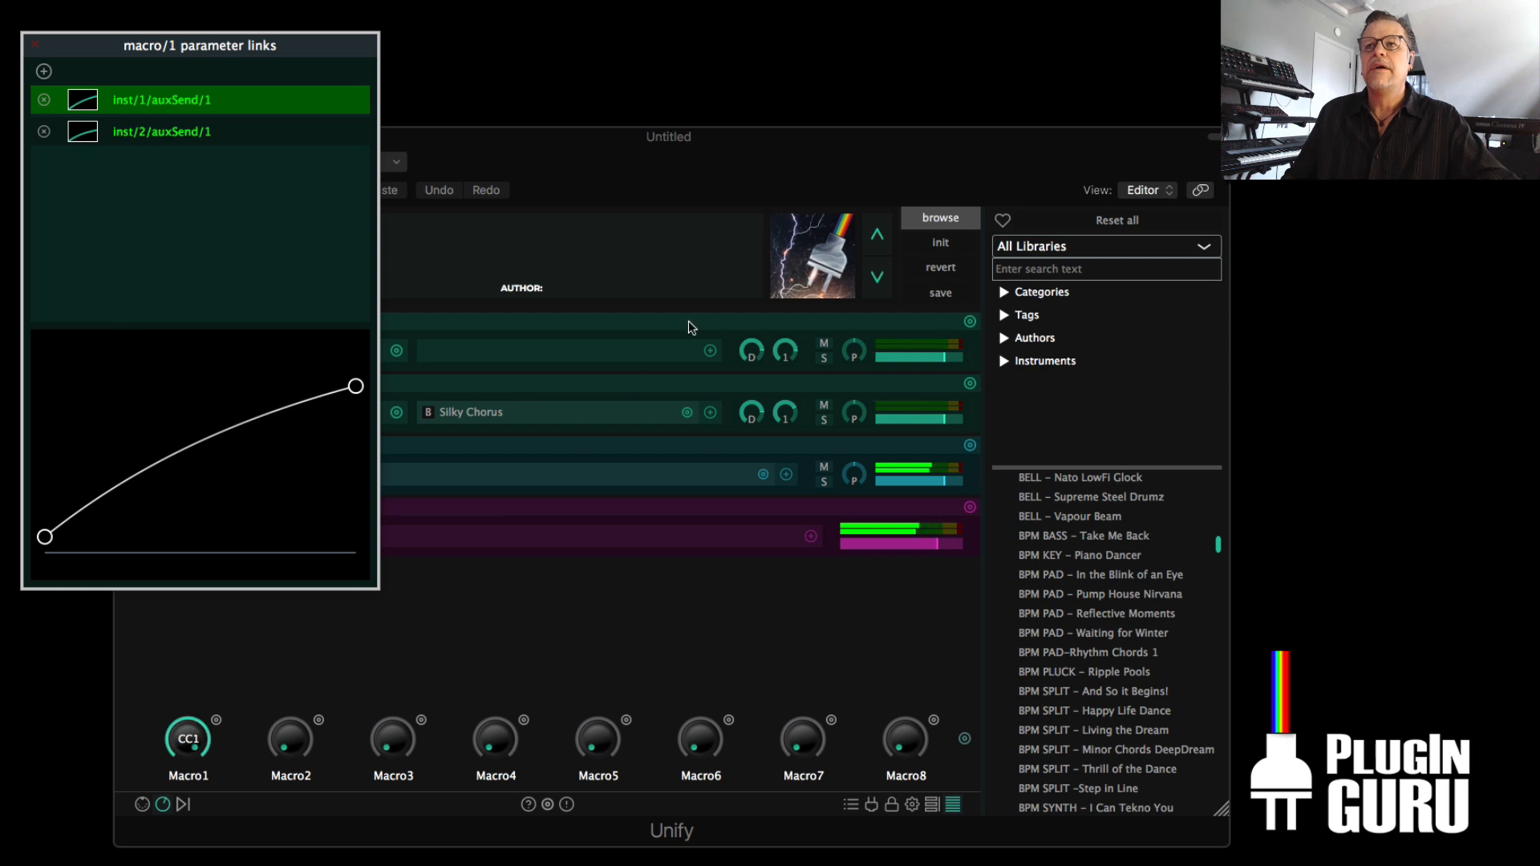
mouse_move(791, 411)
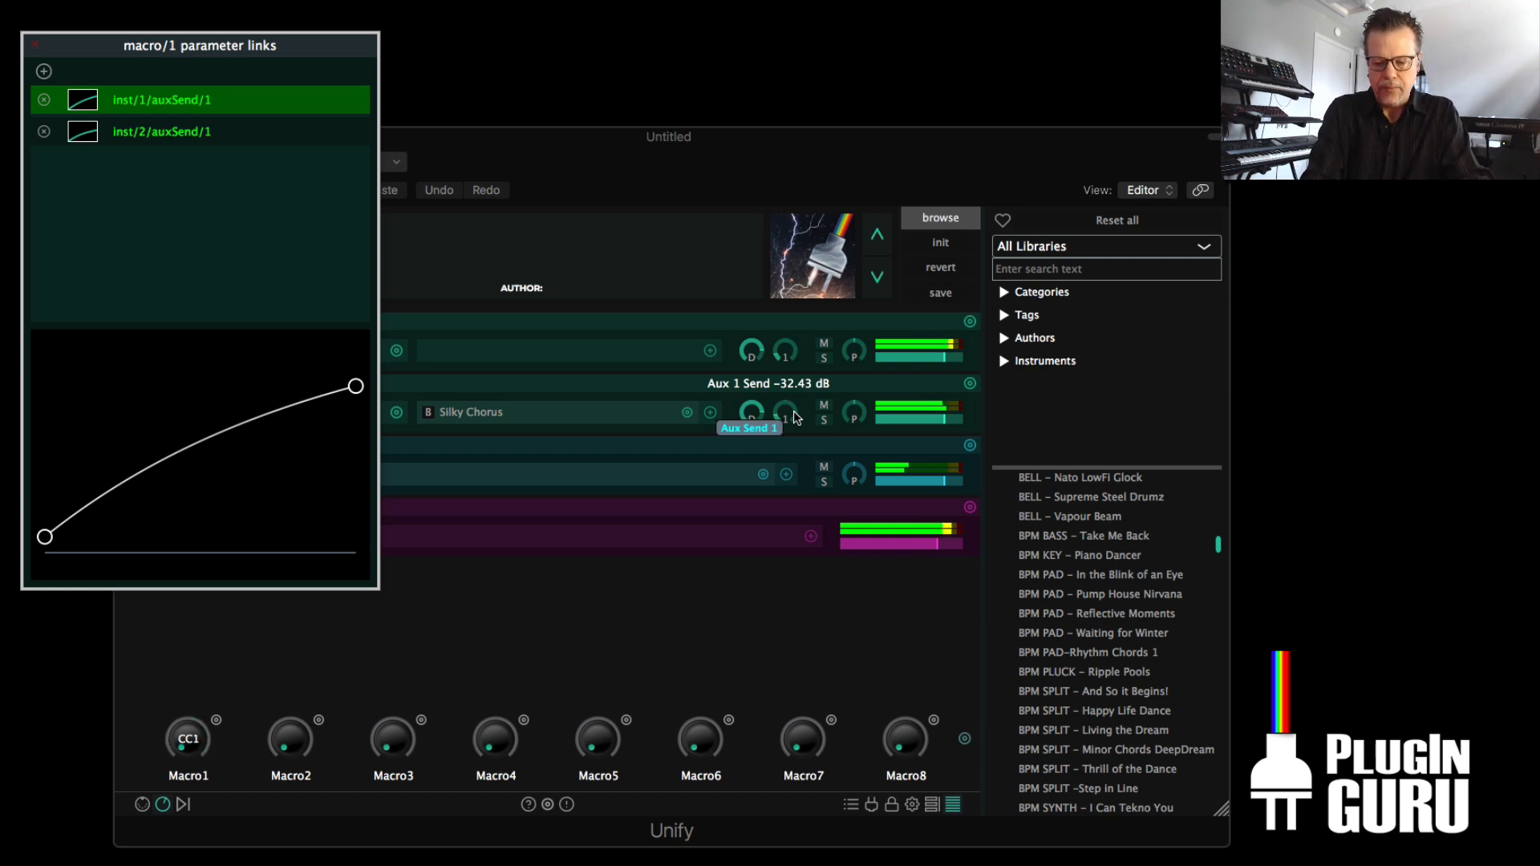
click(34, 46)
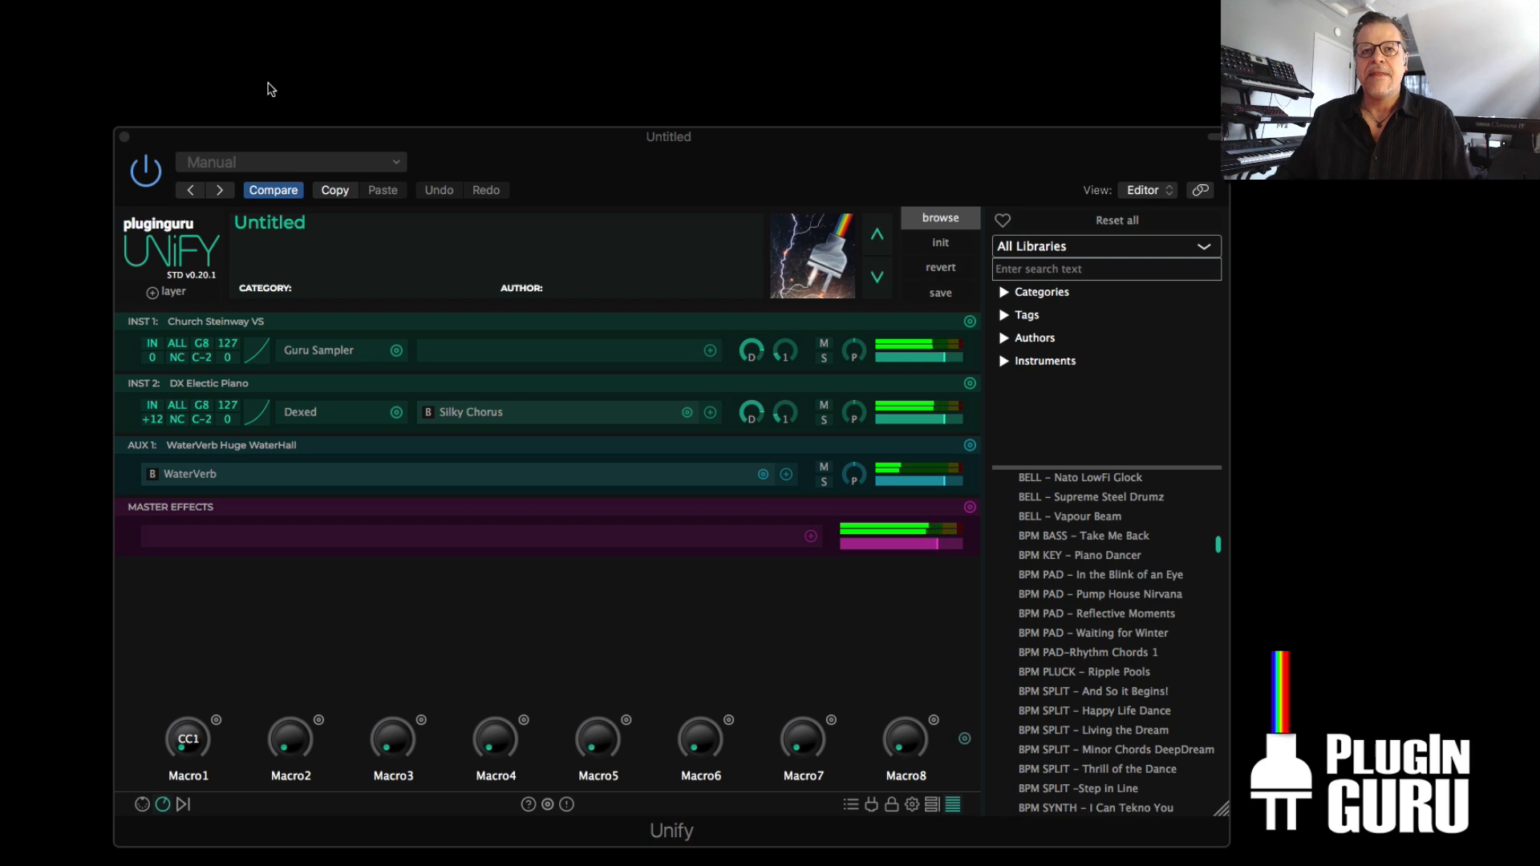
- Load the MASTER Optimizer JL preset from Unify Master Presets into the Master Effects layer
click(969, 510)
mouse_move(909, 501)
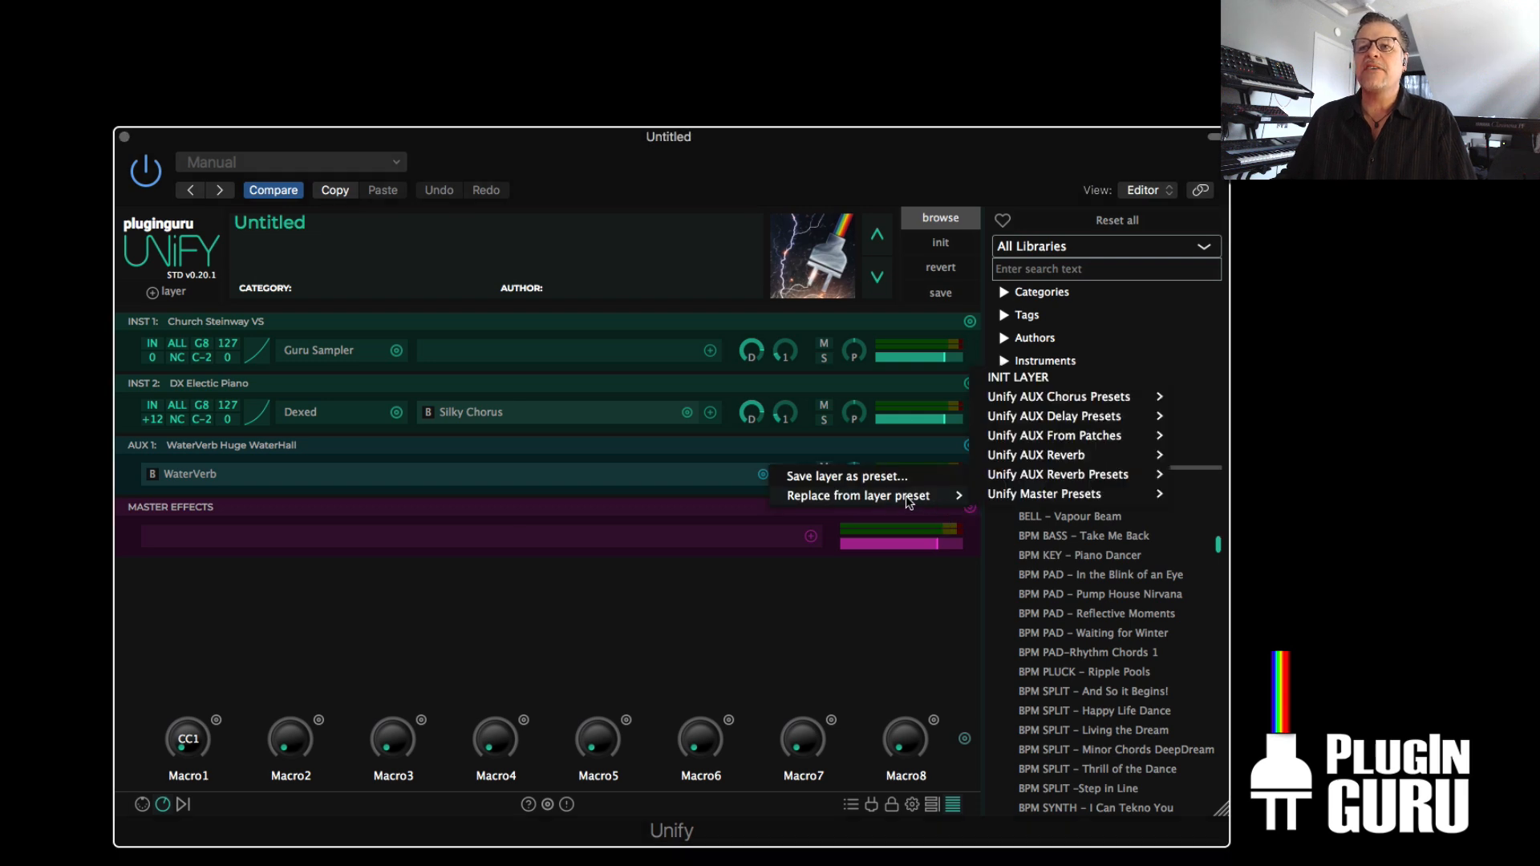
mouse_move(1049, 495)
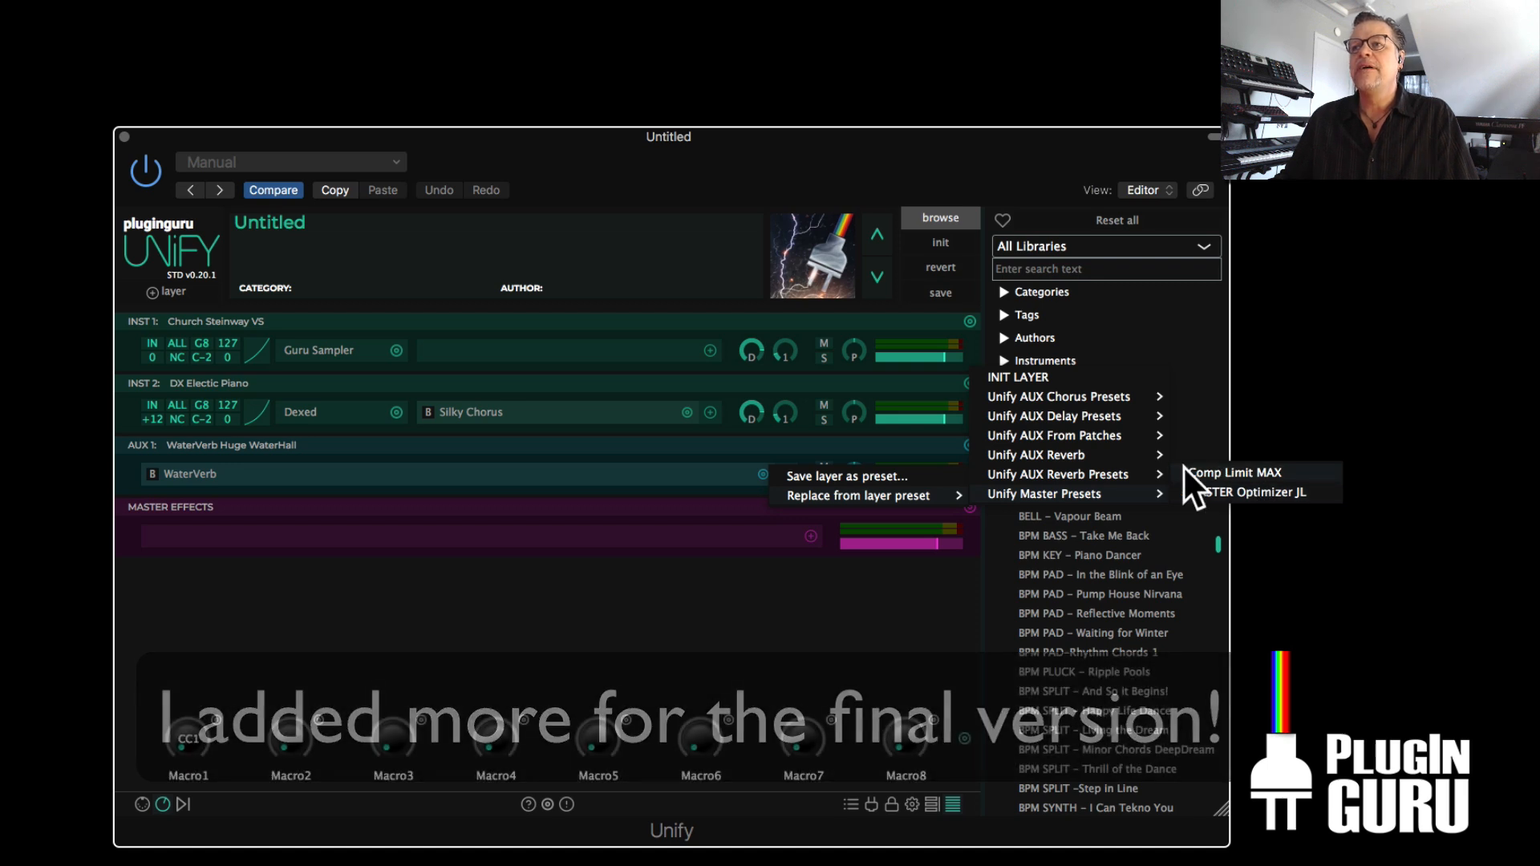
click(1234, 492)
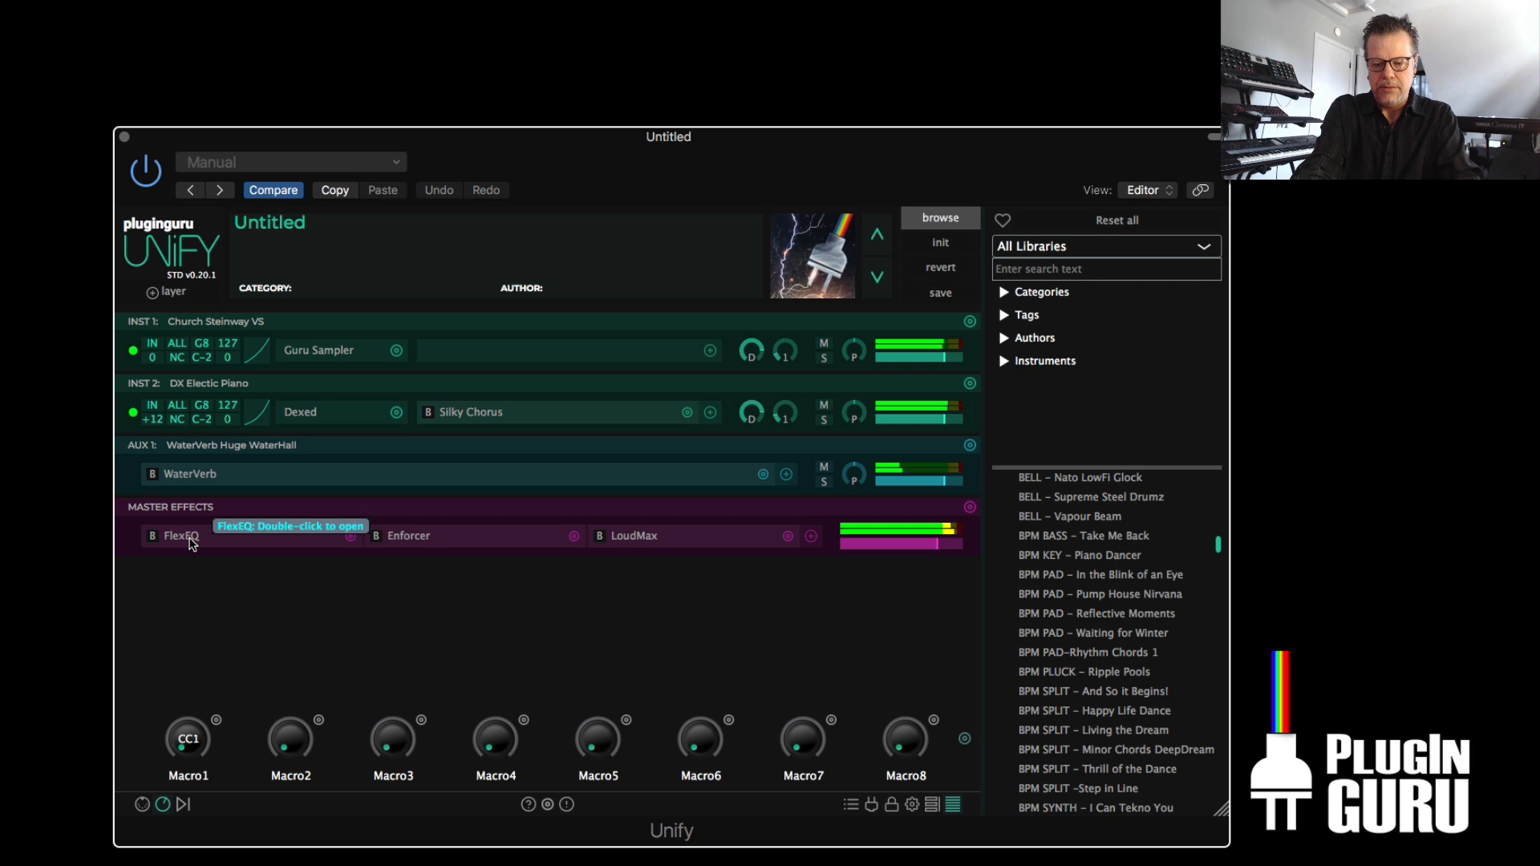
- Clear the Master Effects layer by replacing it with INIT LAYER
click(964, 507)
mouse_move(890, 499)
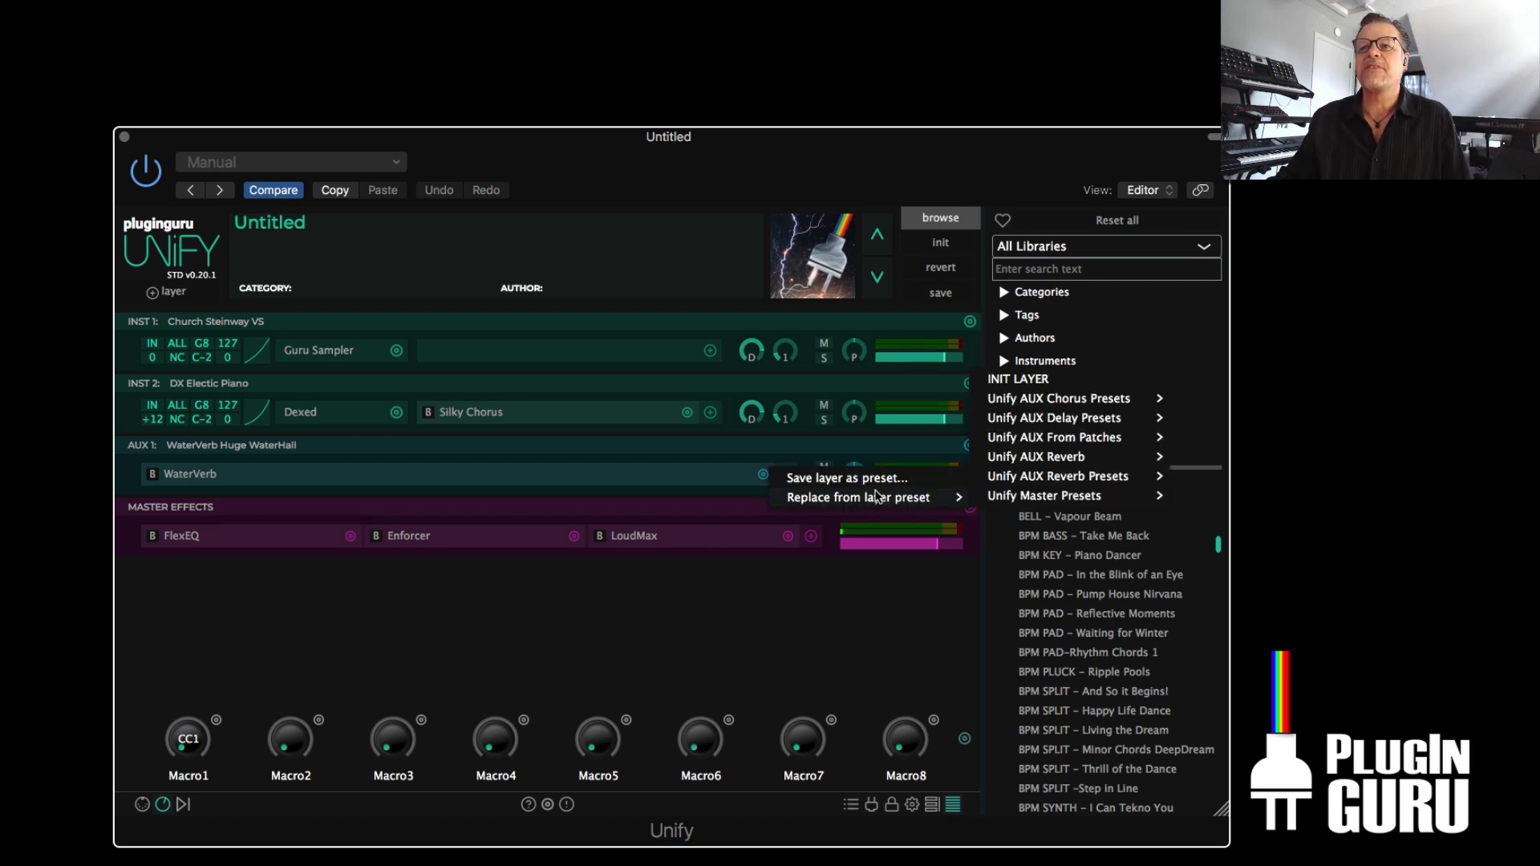
click(1022, 380)
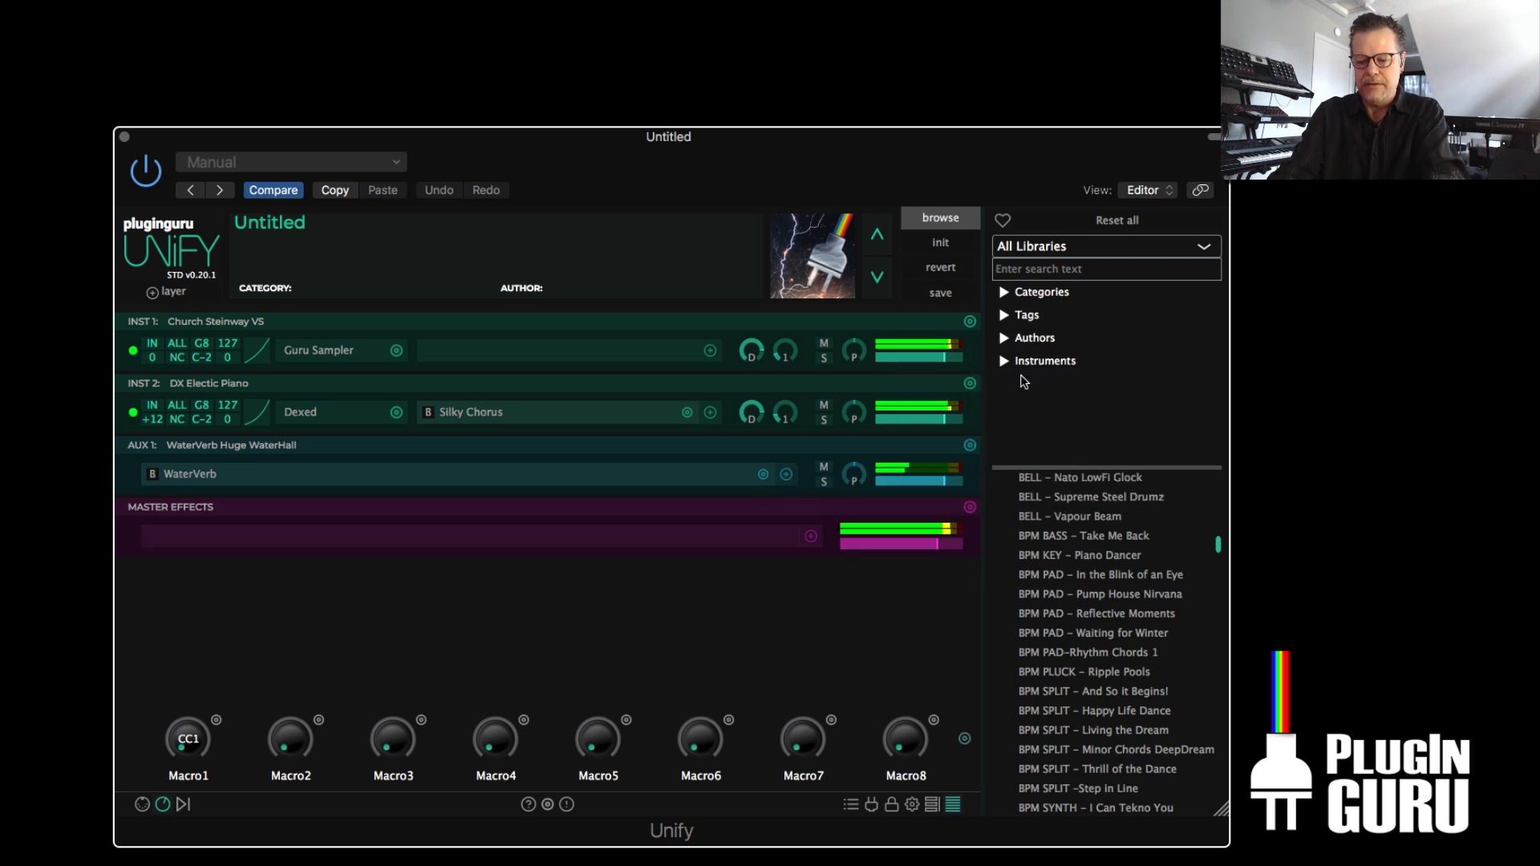
- Load the MASTER Optimizer JL preset into the empty Master Effects layer and inspect its FlexEQ settings
click(969, 507)
mouse_move(931, 495)
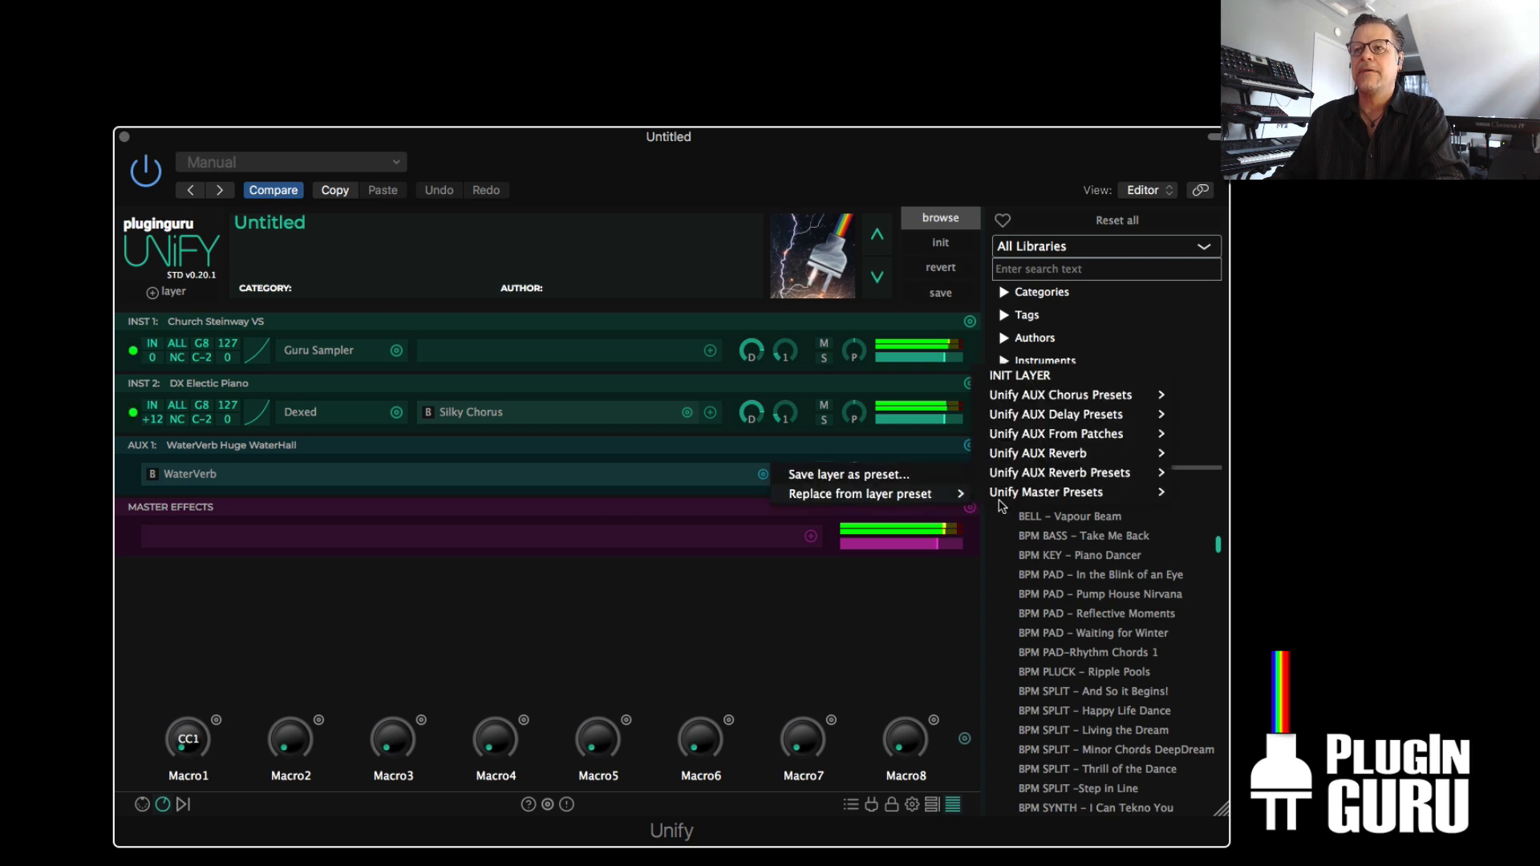
mouse_move(1067, 492)
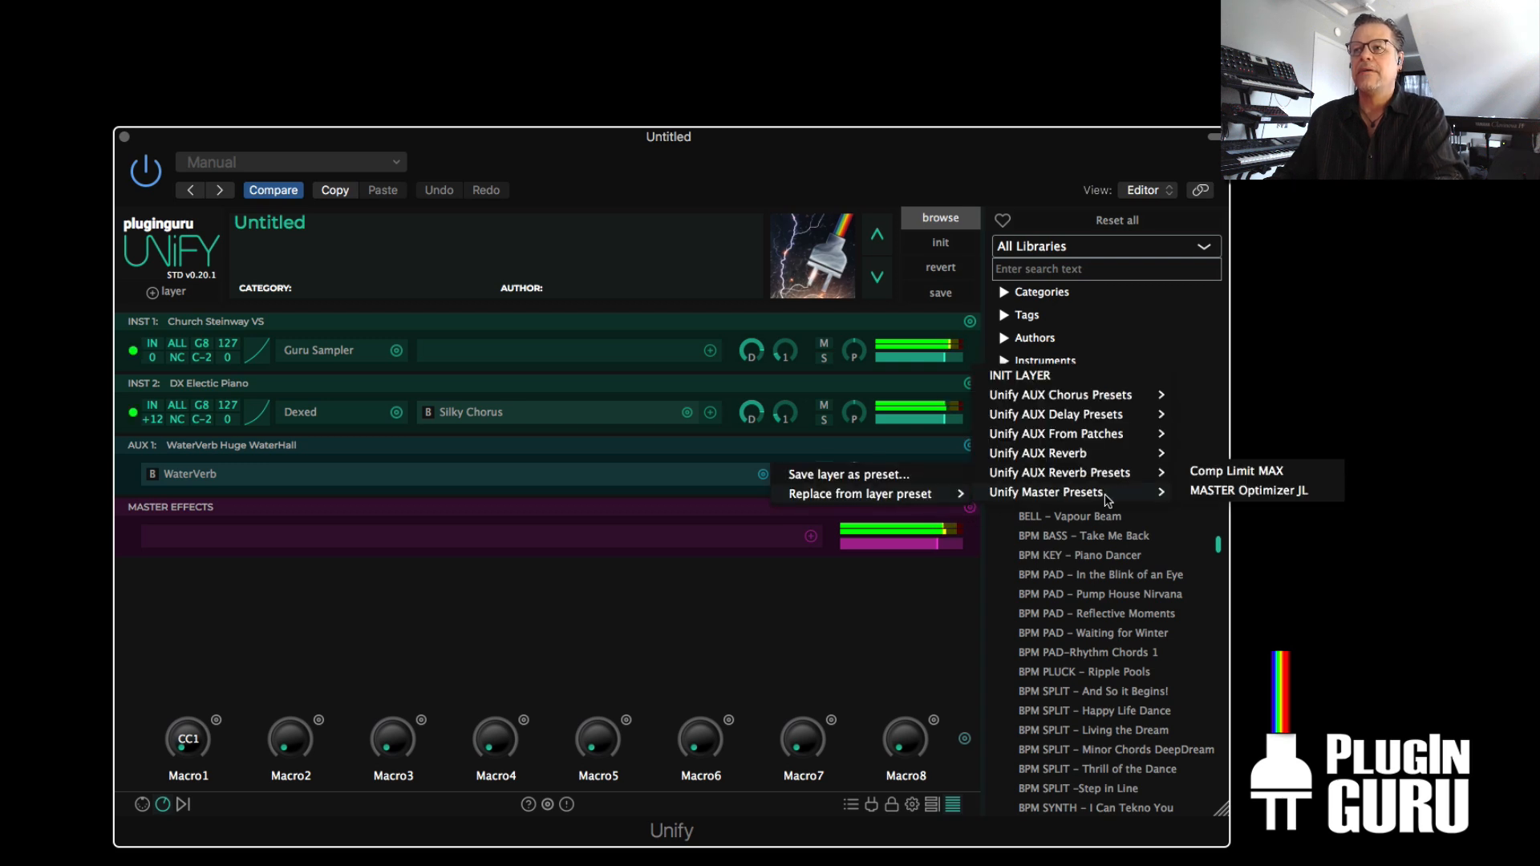
click(1245, 491)
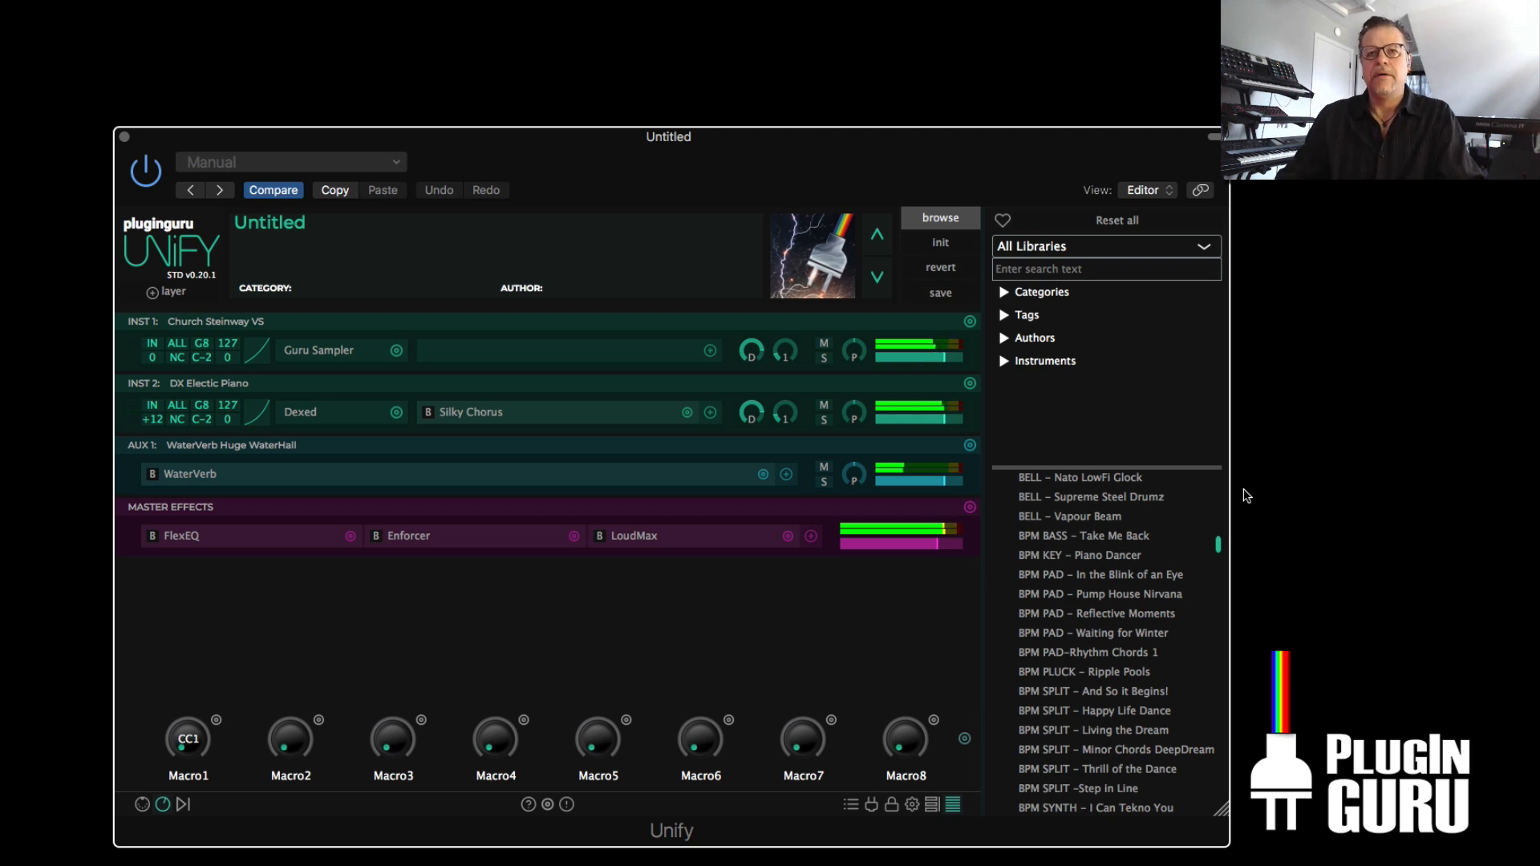
click(181, 536)
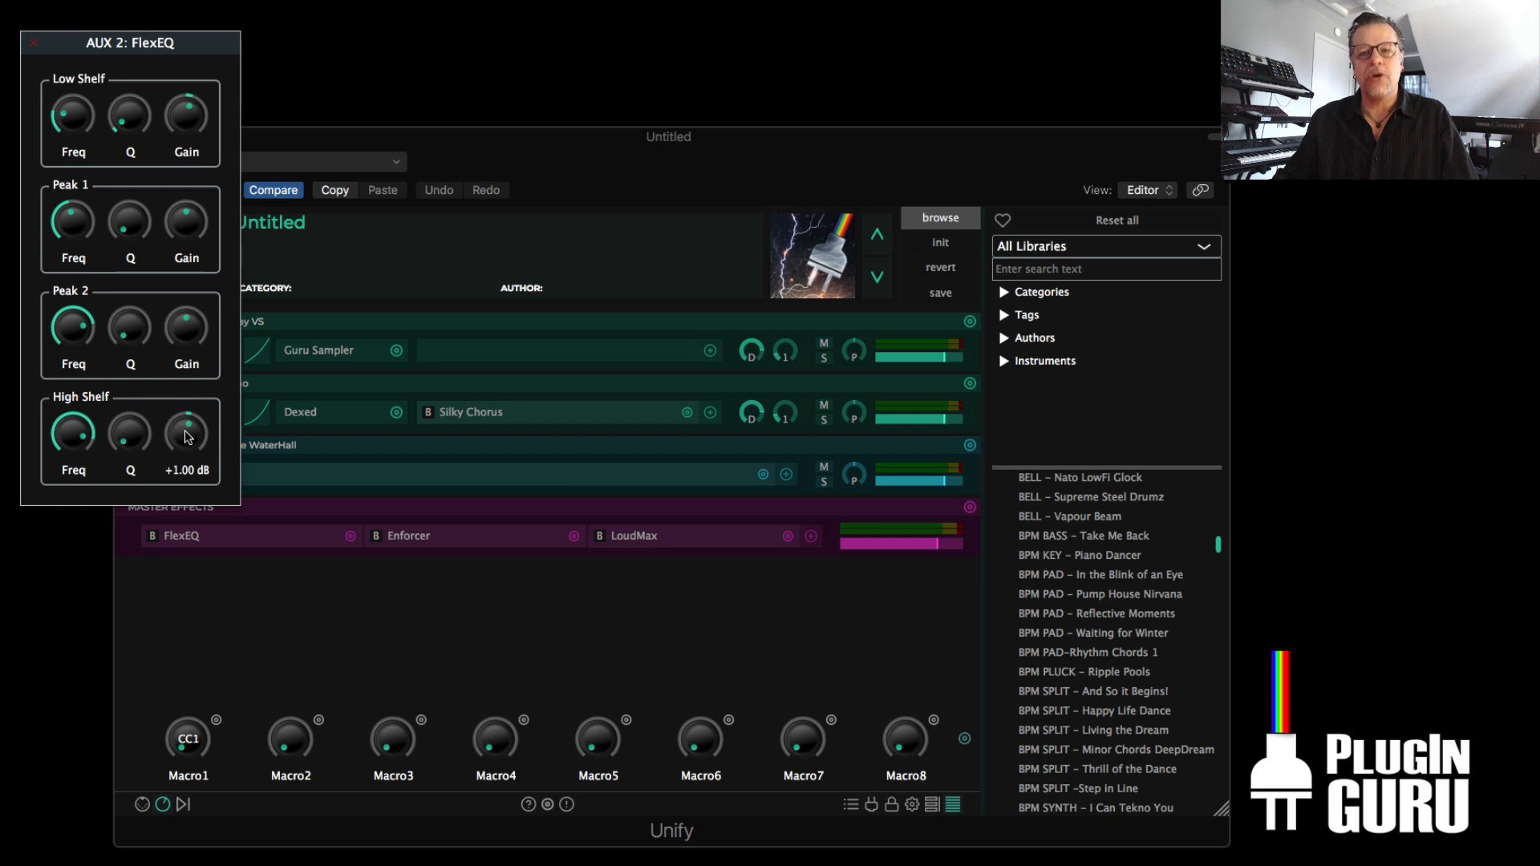
key(super+w)
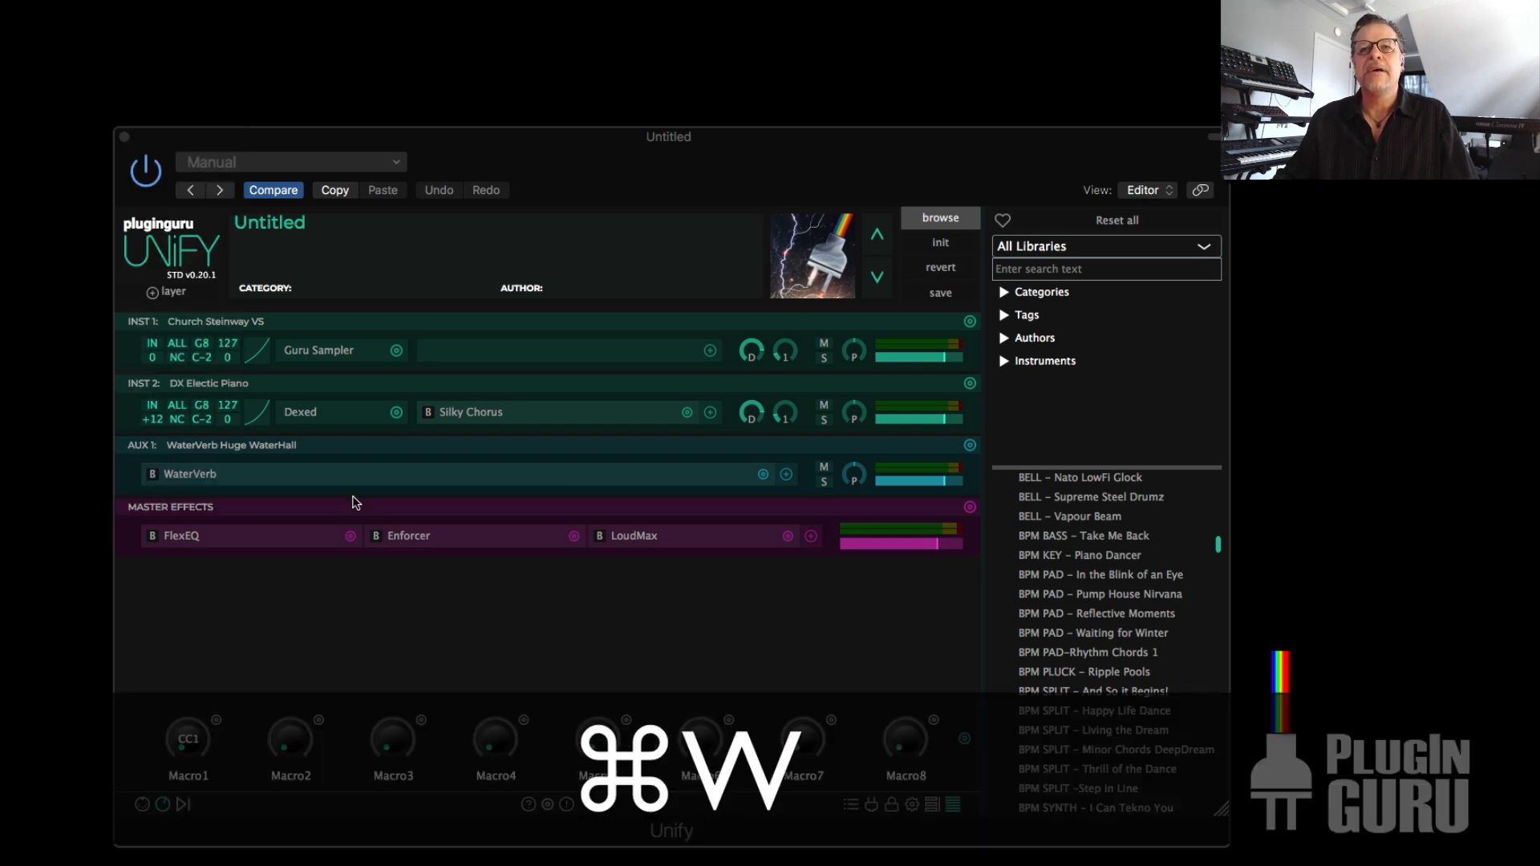
- In the master Enforcer compressor, lower the threshold and attack, raise the release to 219.5 ms and set the ratio to 8
click(411, 542)
mouse_move(490, 160)
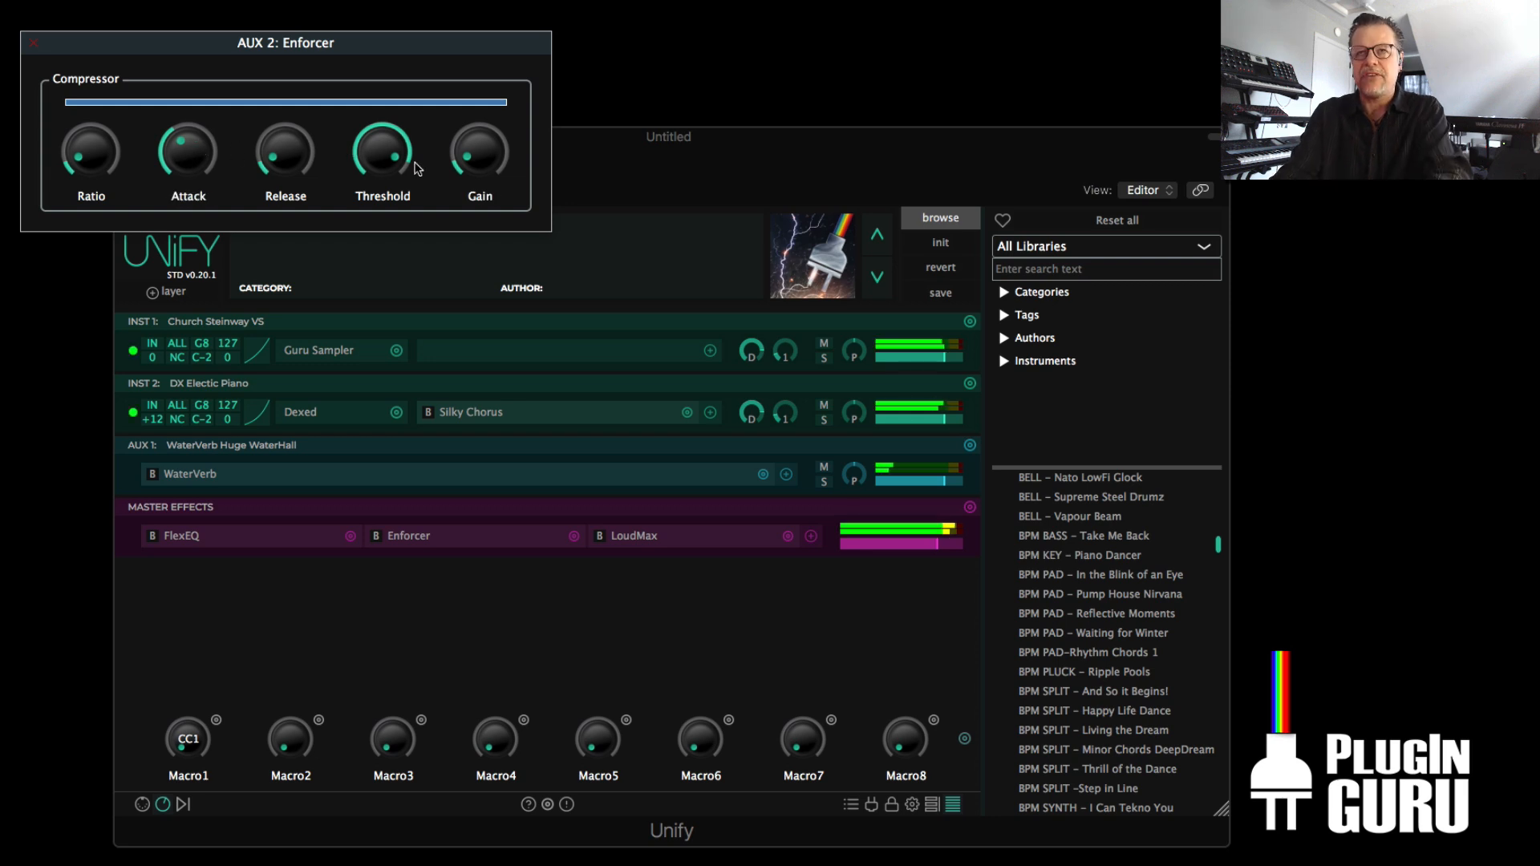
mouse_move(368, 146)
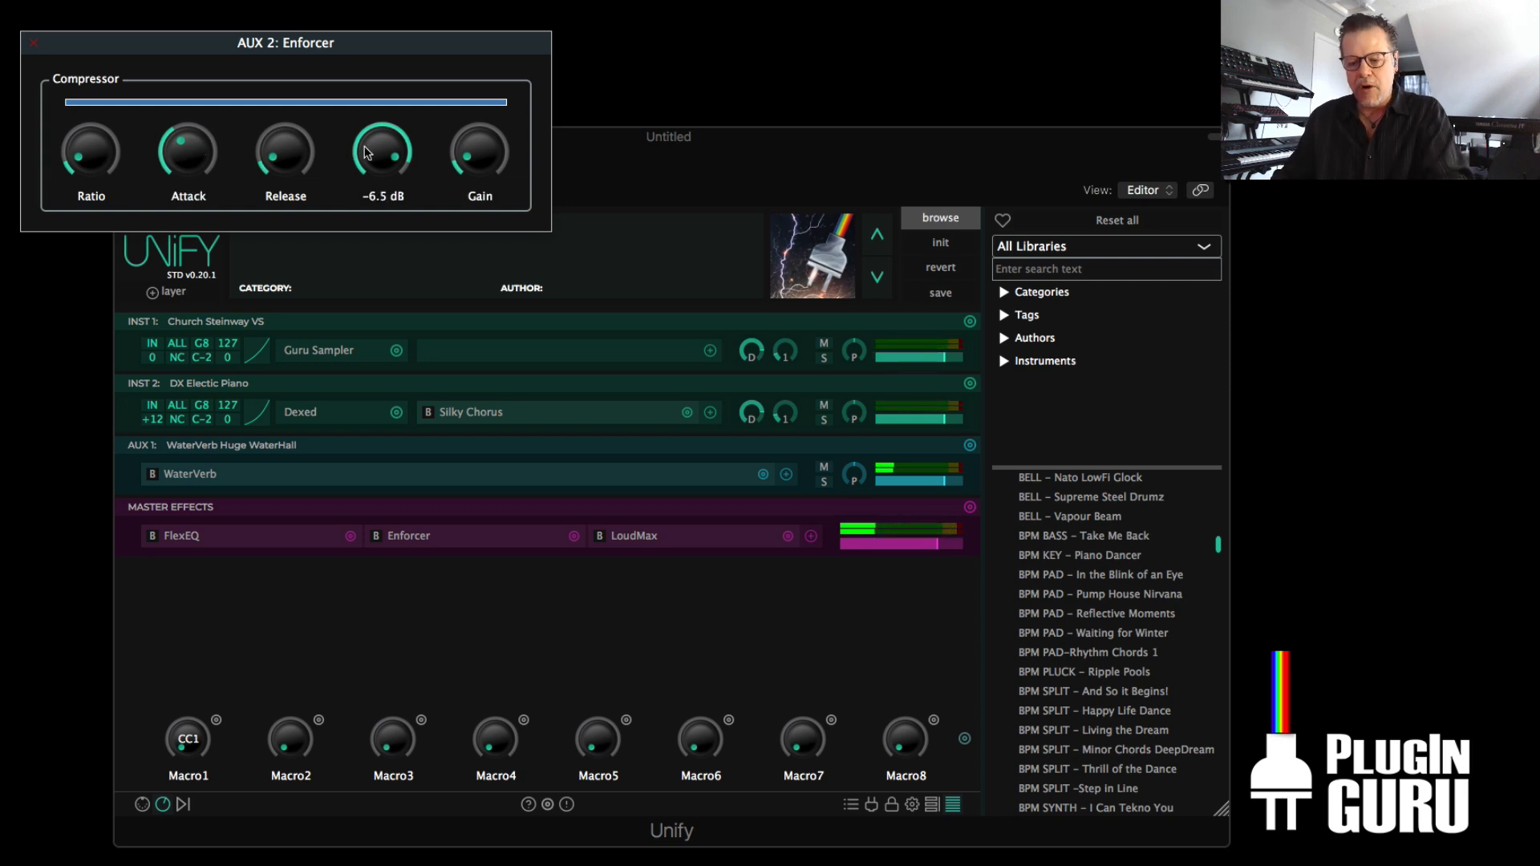
drag(355, 135, 375, 227)
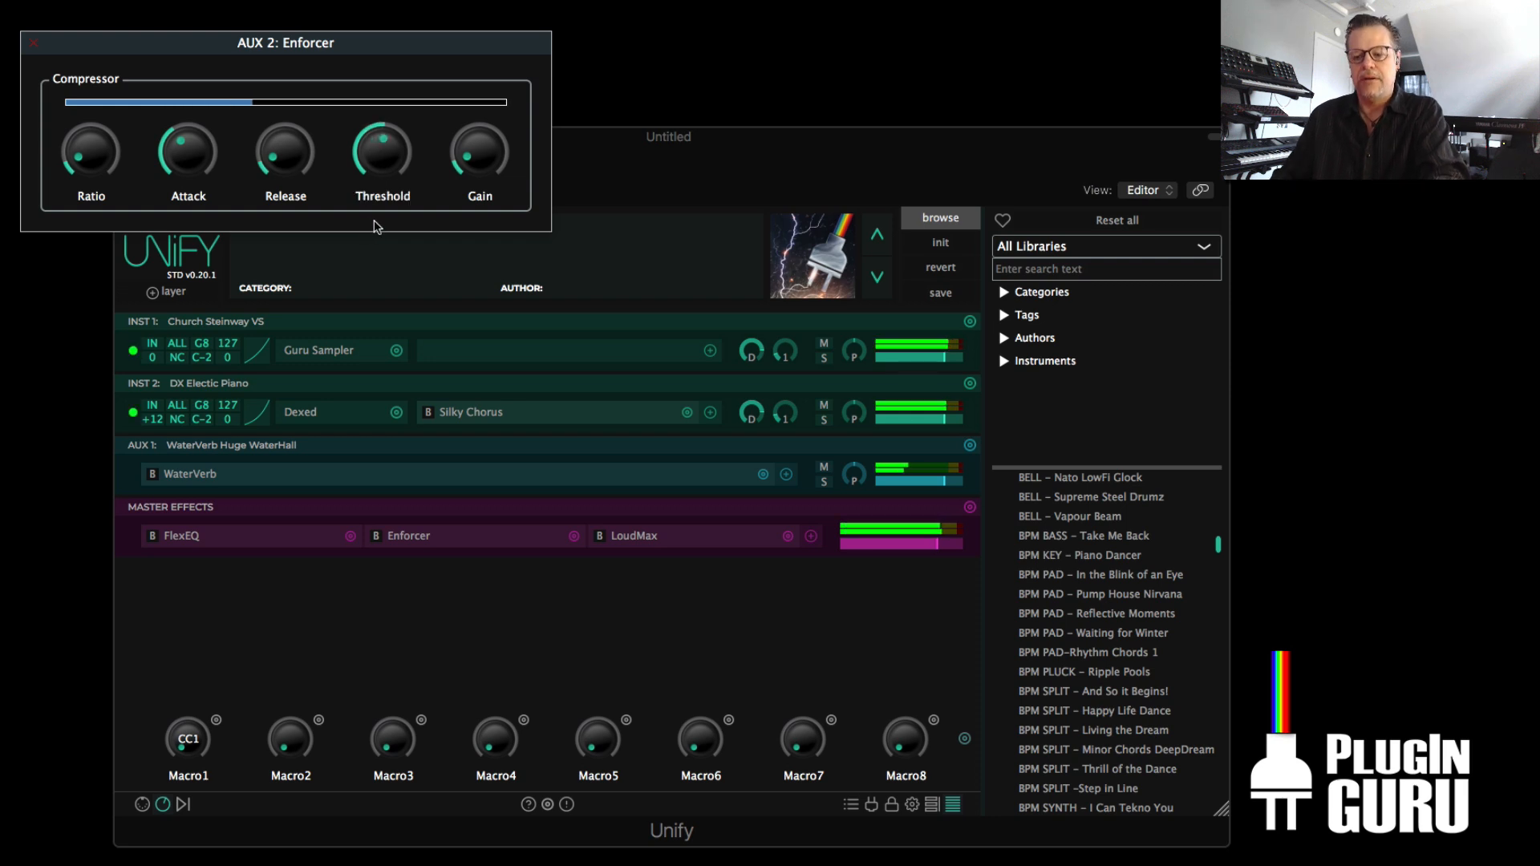
drag(189, 150, 203, 225)
drag(288, 164, 282, 127)
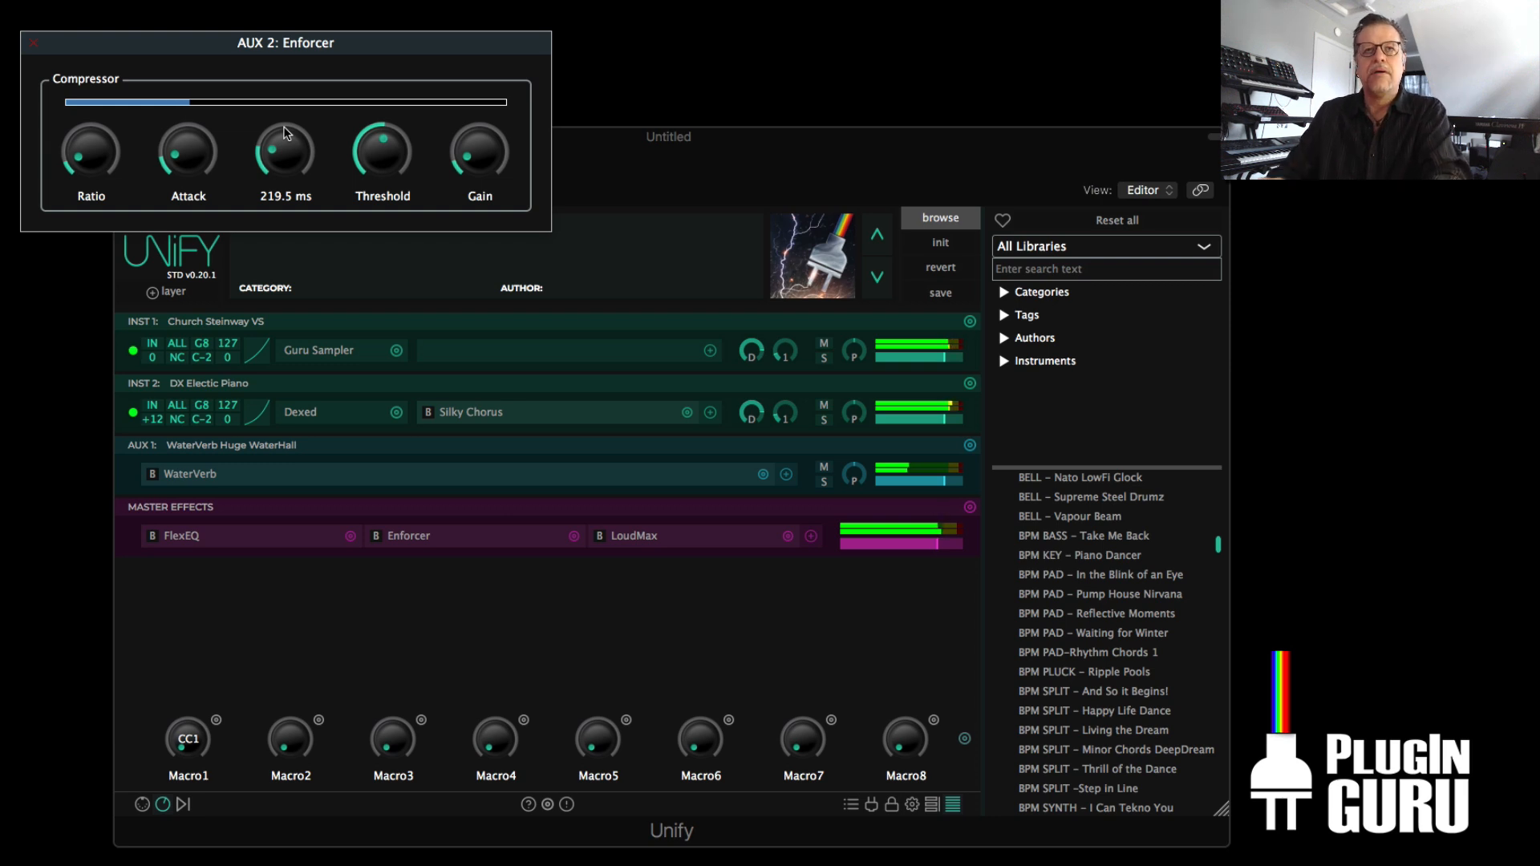
drag(90, 151, 88, 112)
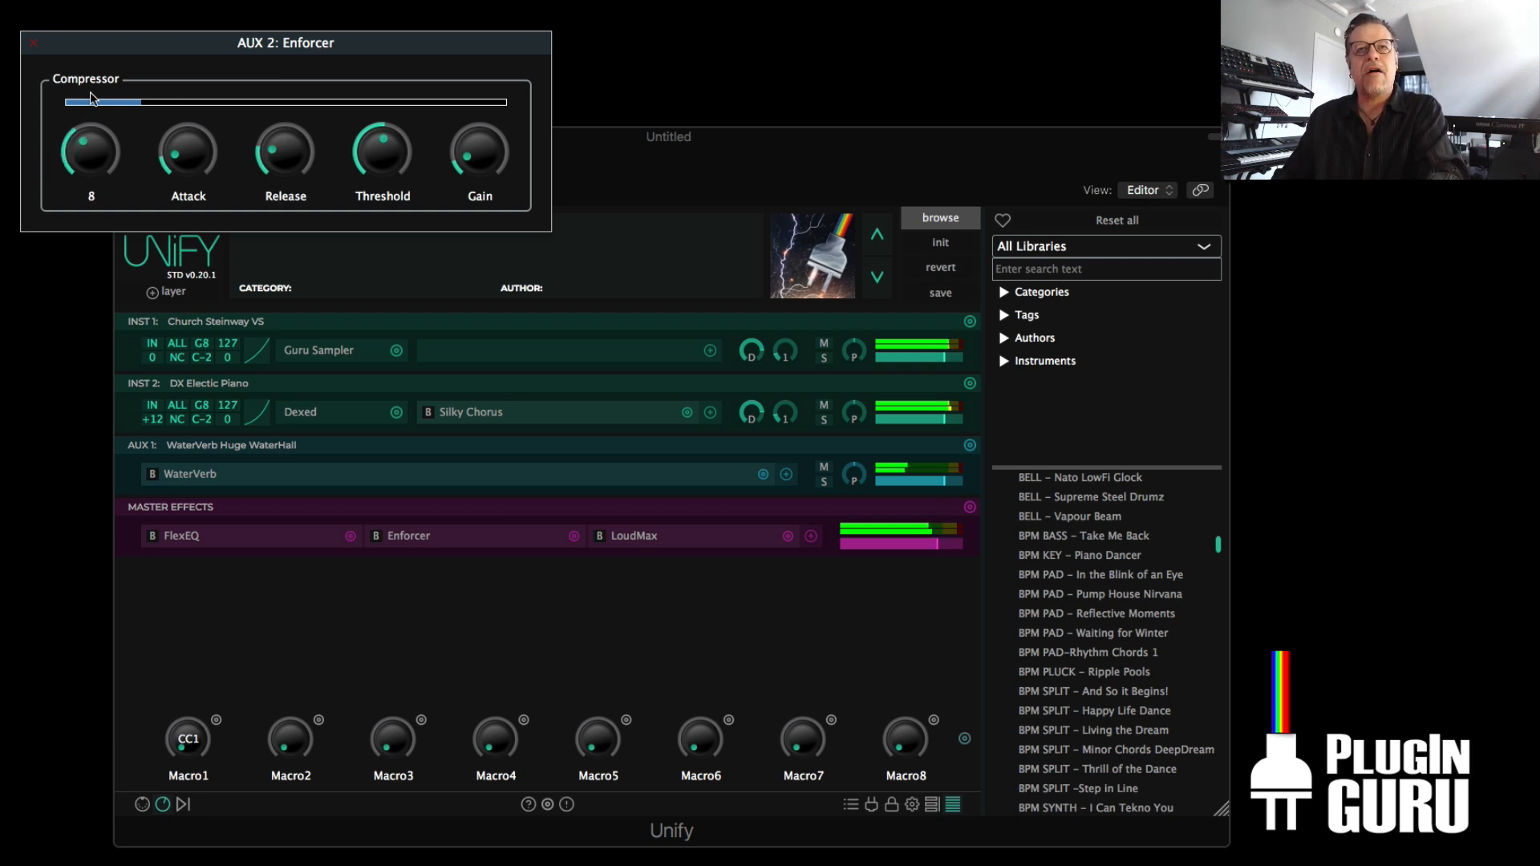
- Restore the Master Effects settings by reloading the MASTER Optimizer JL preset
click(970, 507)
click(970, 507)
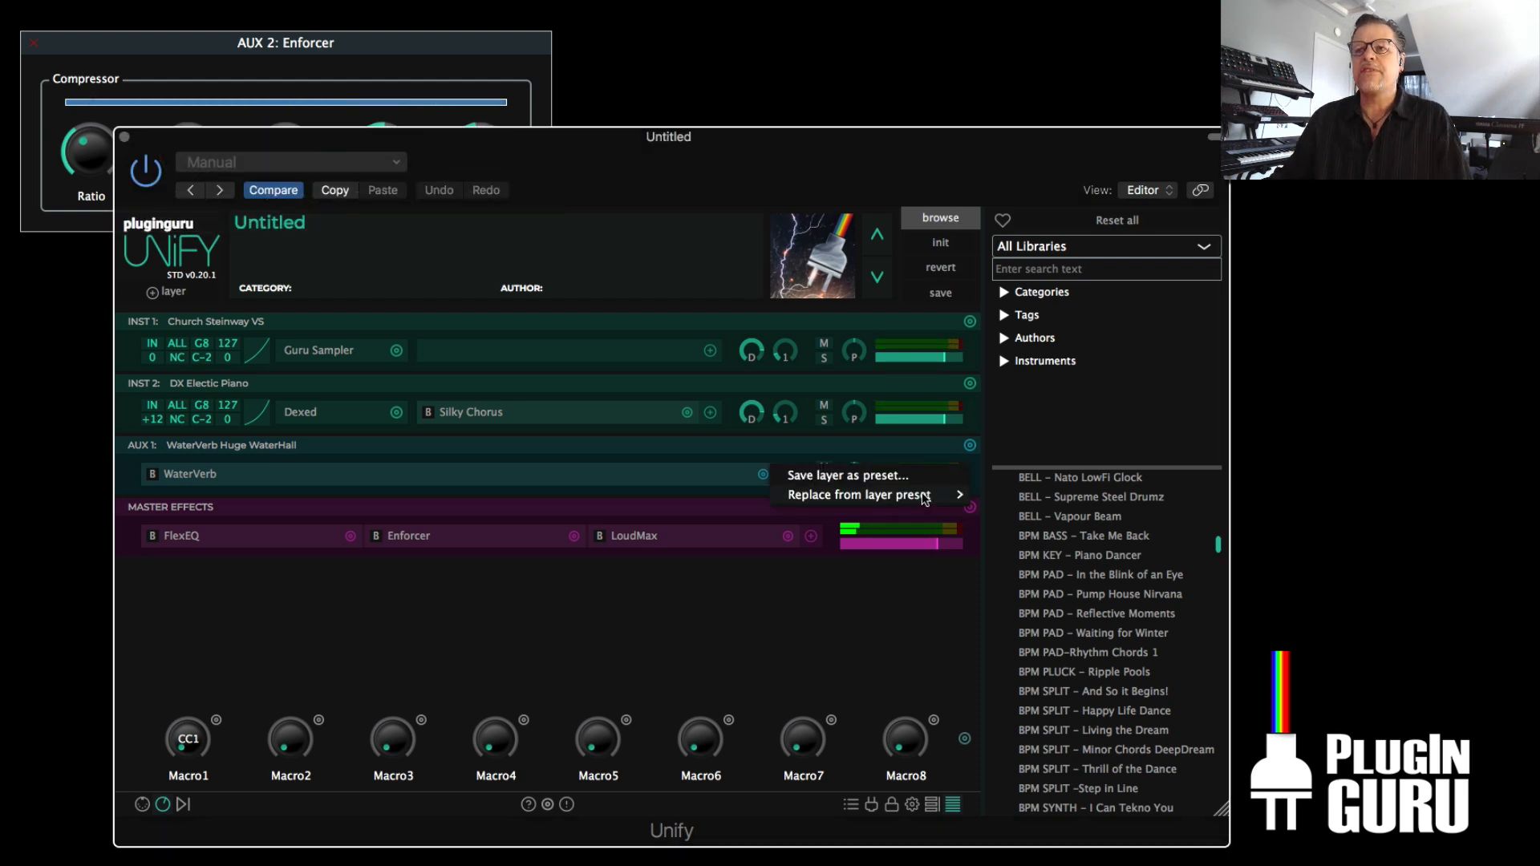
mouse_move(930, 494)
mouse_move(1155, 493)
click(1278, 492)
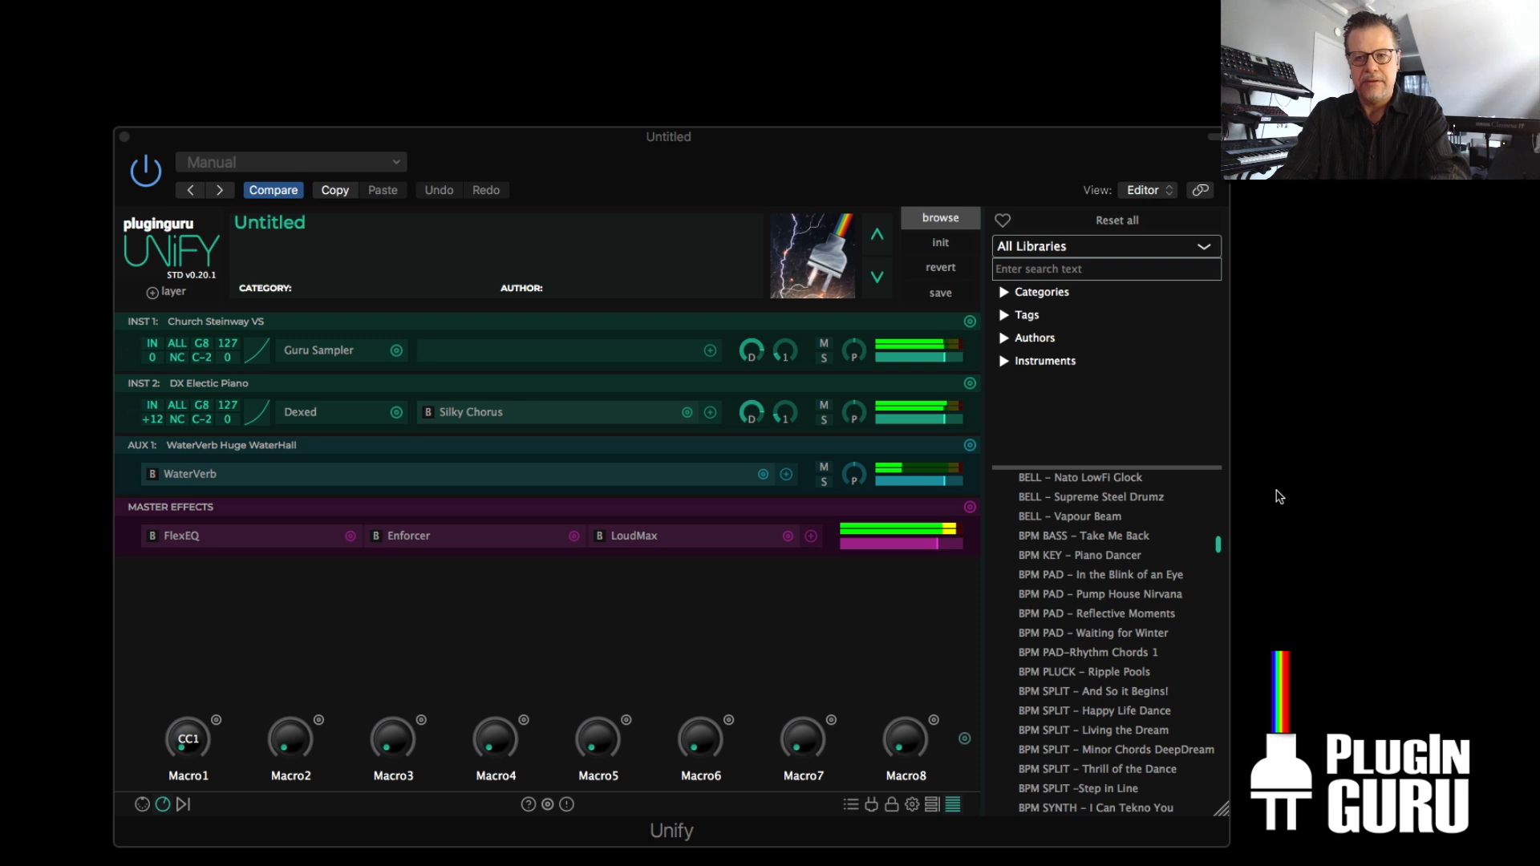
- Examine the master LoudMax limiter's threshold and output settings with its editor moved below the Master Effects row, and close it
double_click(628, 537)
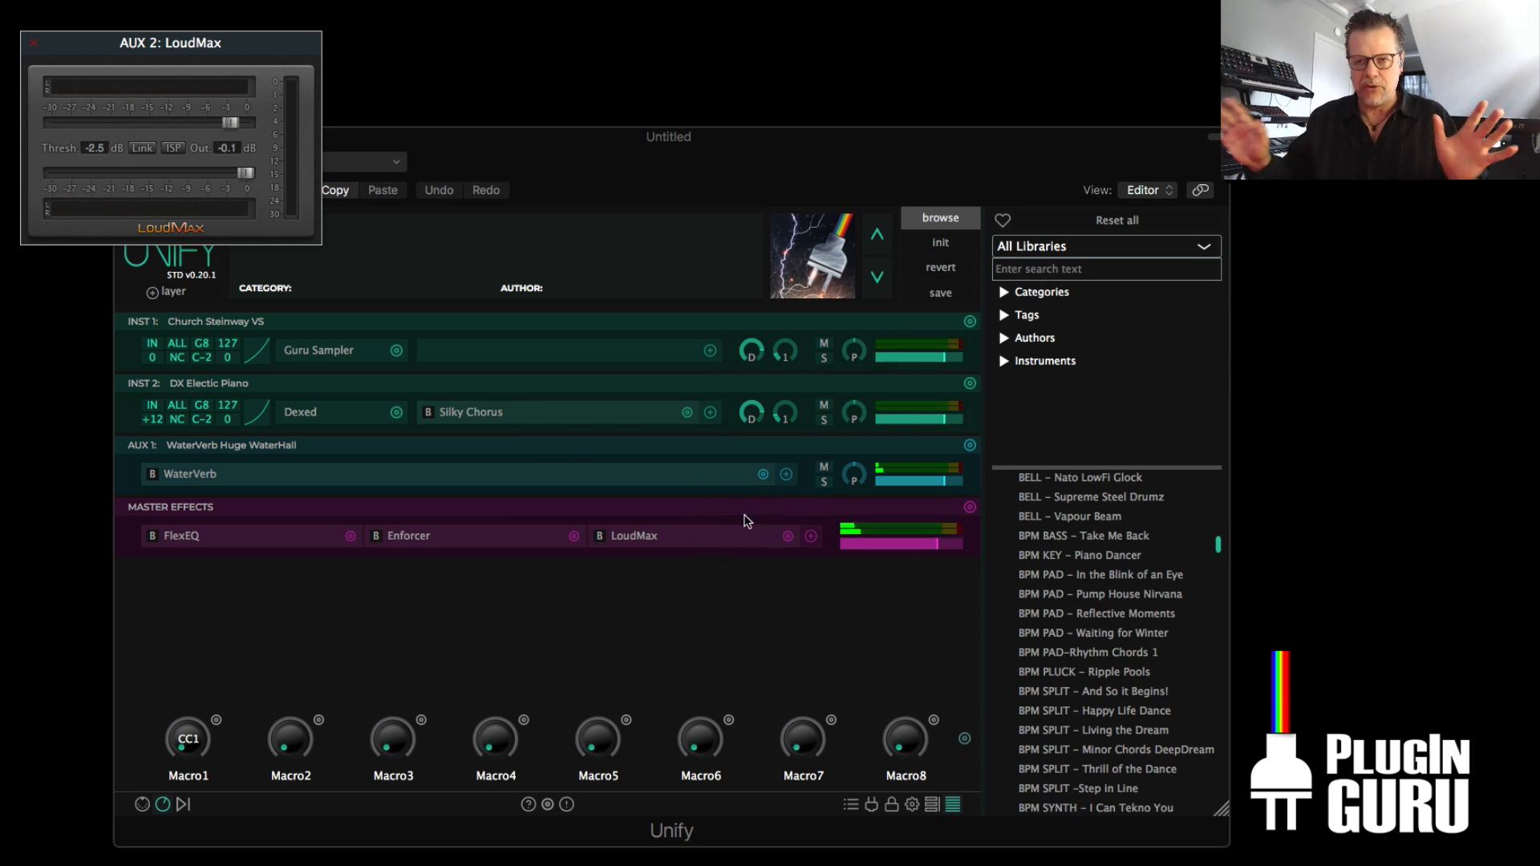
drag(243, 55, 906, 519)
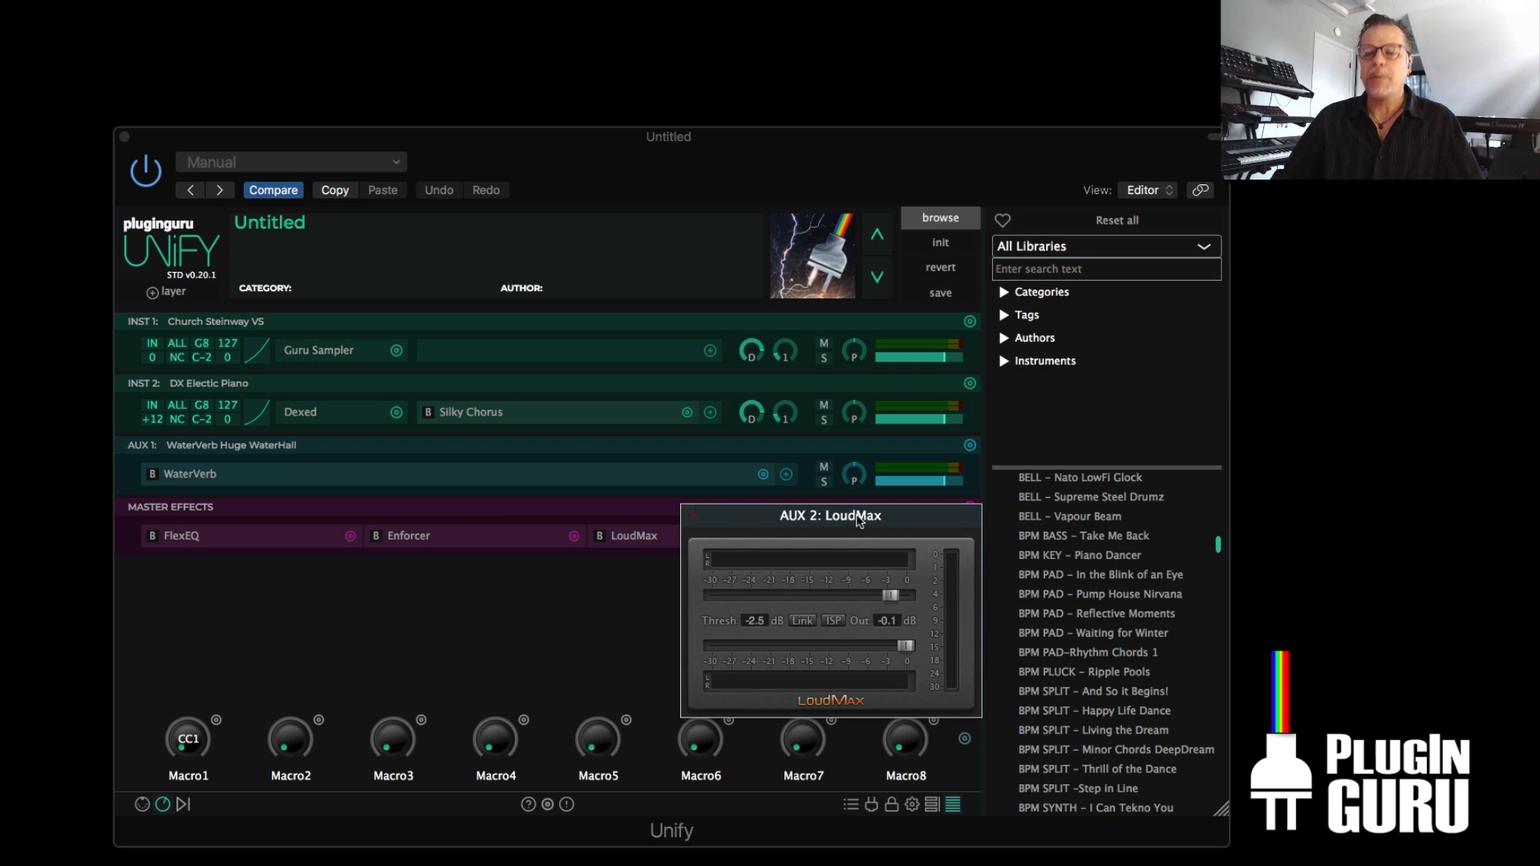
click(693, 516)
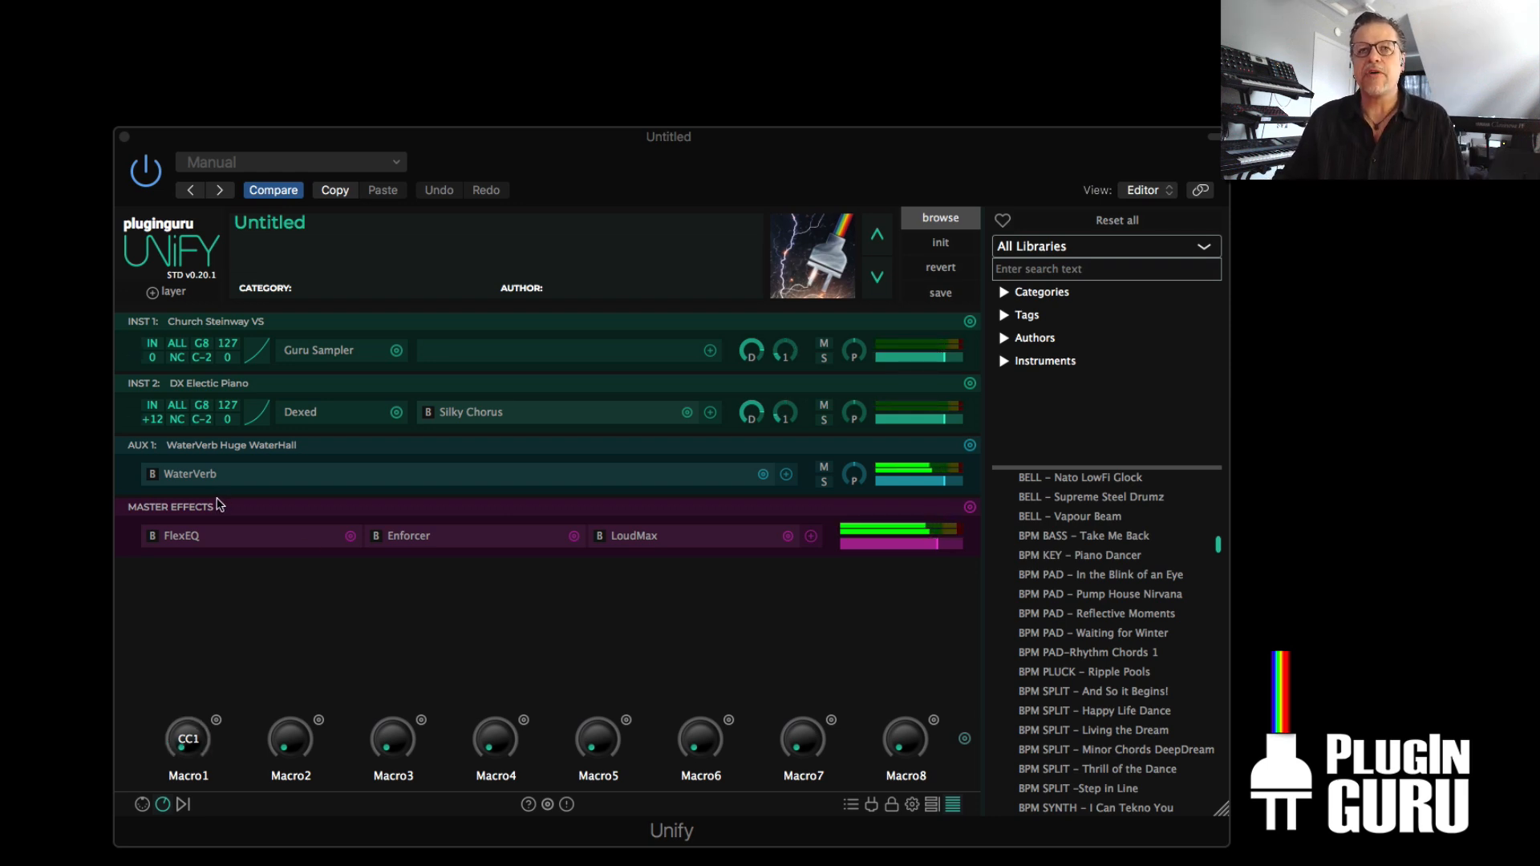
- Add an empty MIDI effects layer to the patch
click(159, 290)
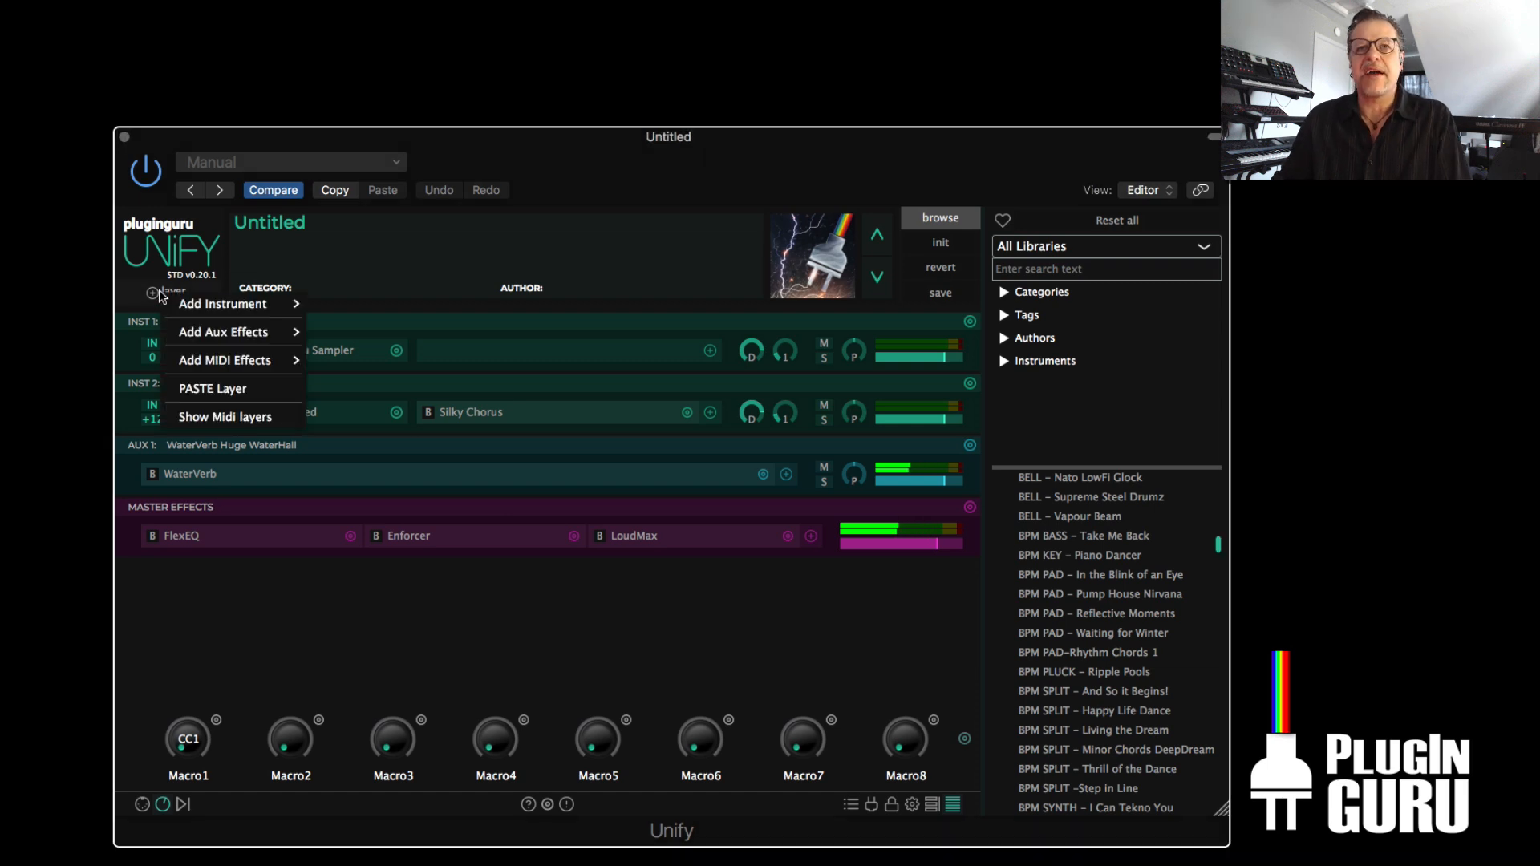
mouse_move(218, 359)
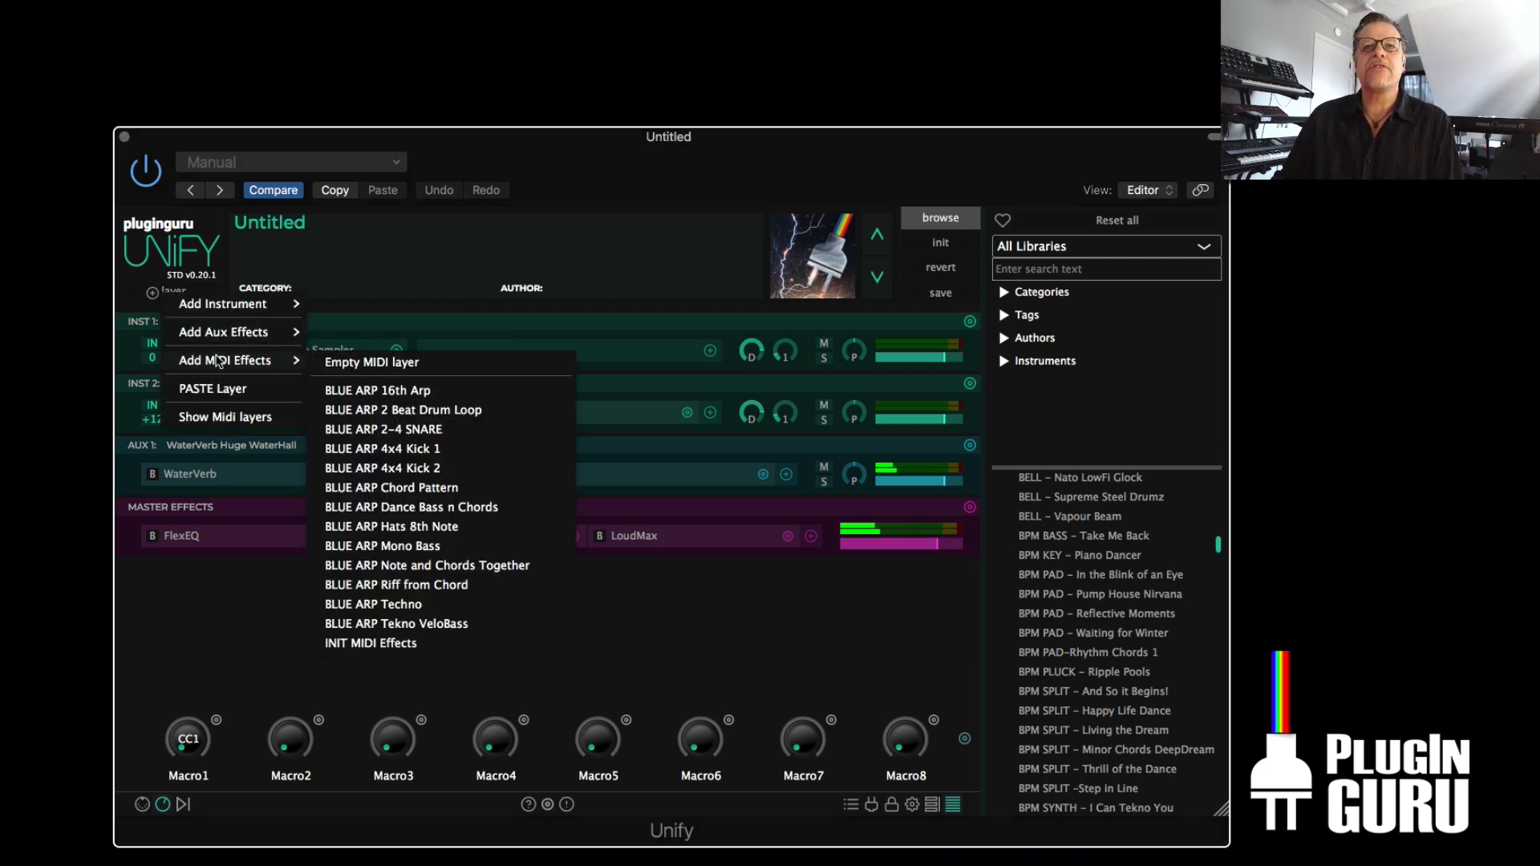
click(405, 358)
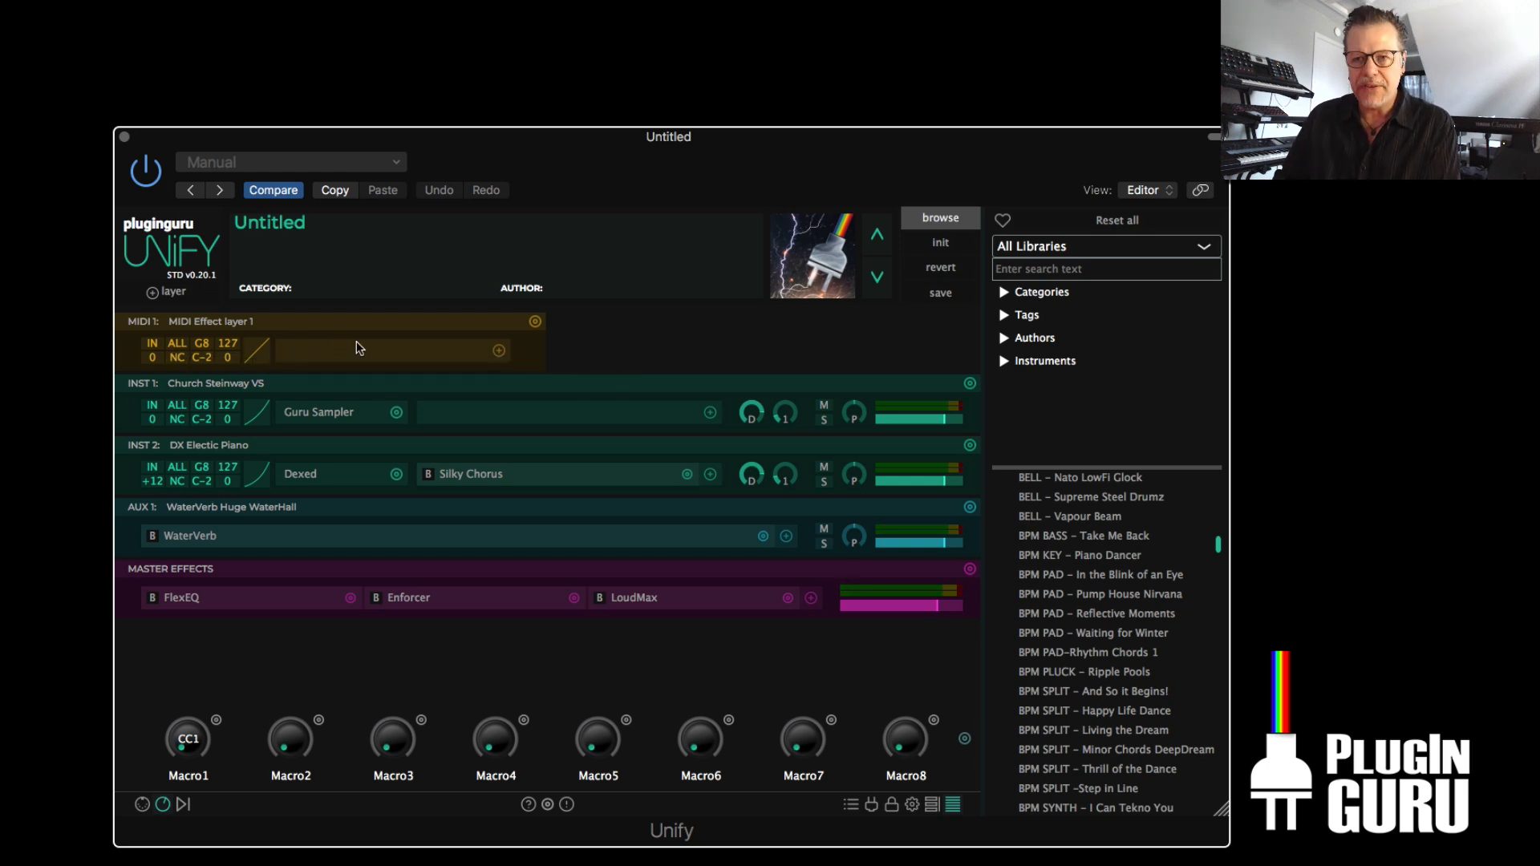
- View the INST 2 layer's MIDI source choices and set the INST 1 Church Steinway VS layer's MIDI channel to Ch1
click(153, 469)
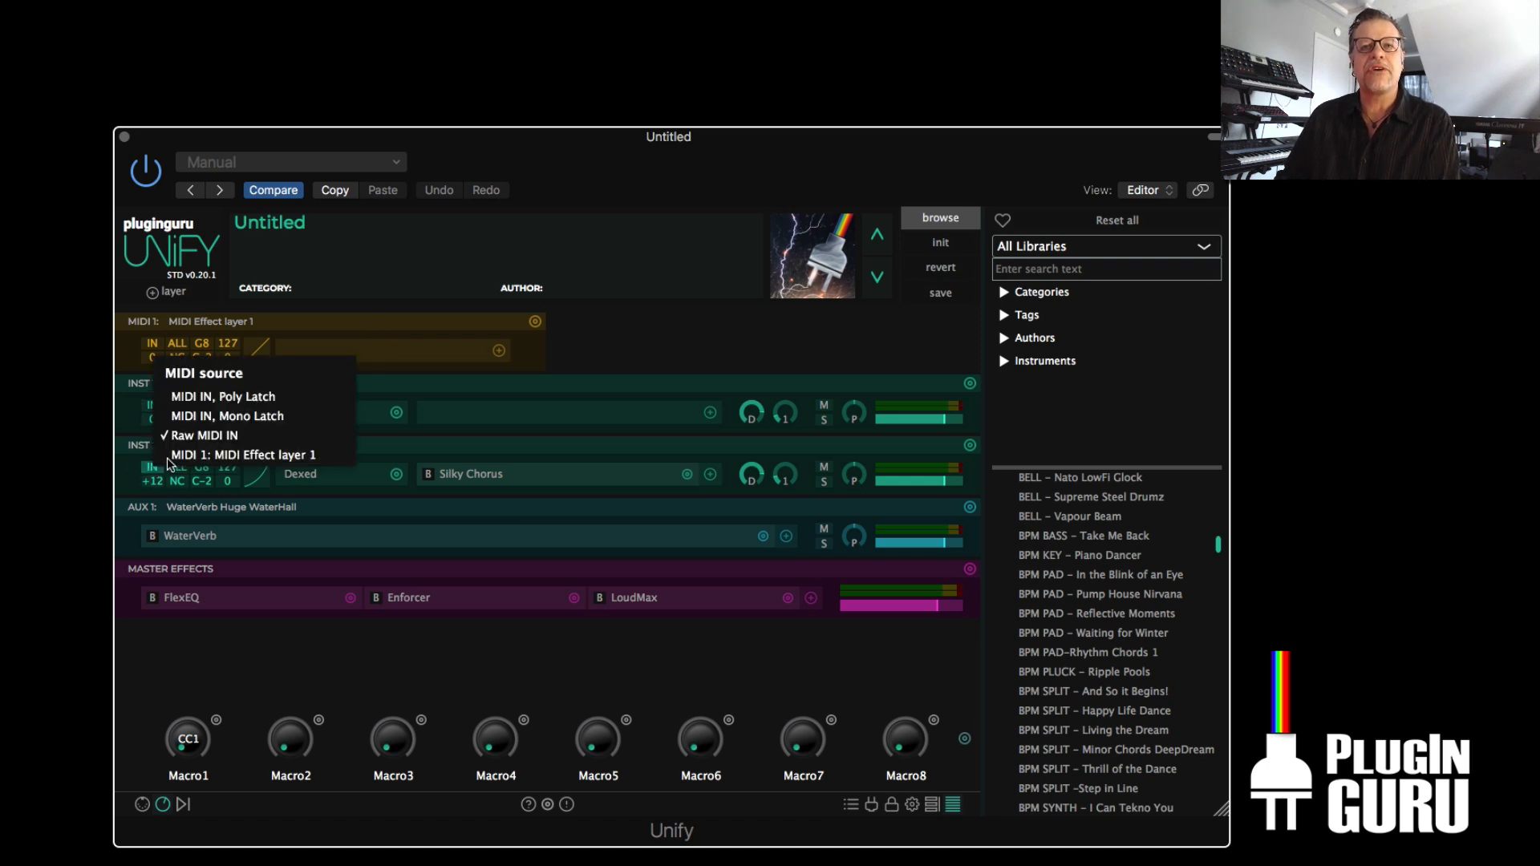
click(255, 510)
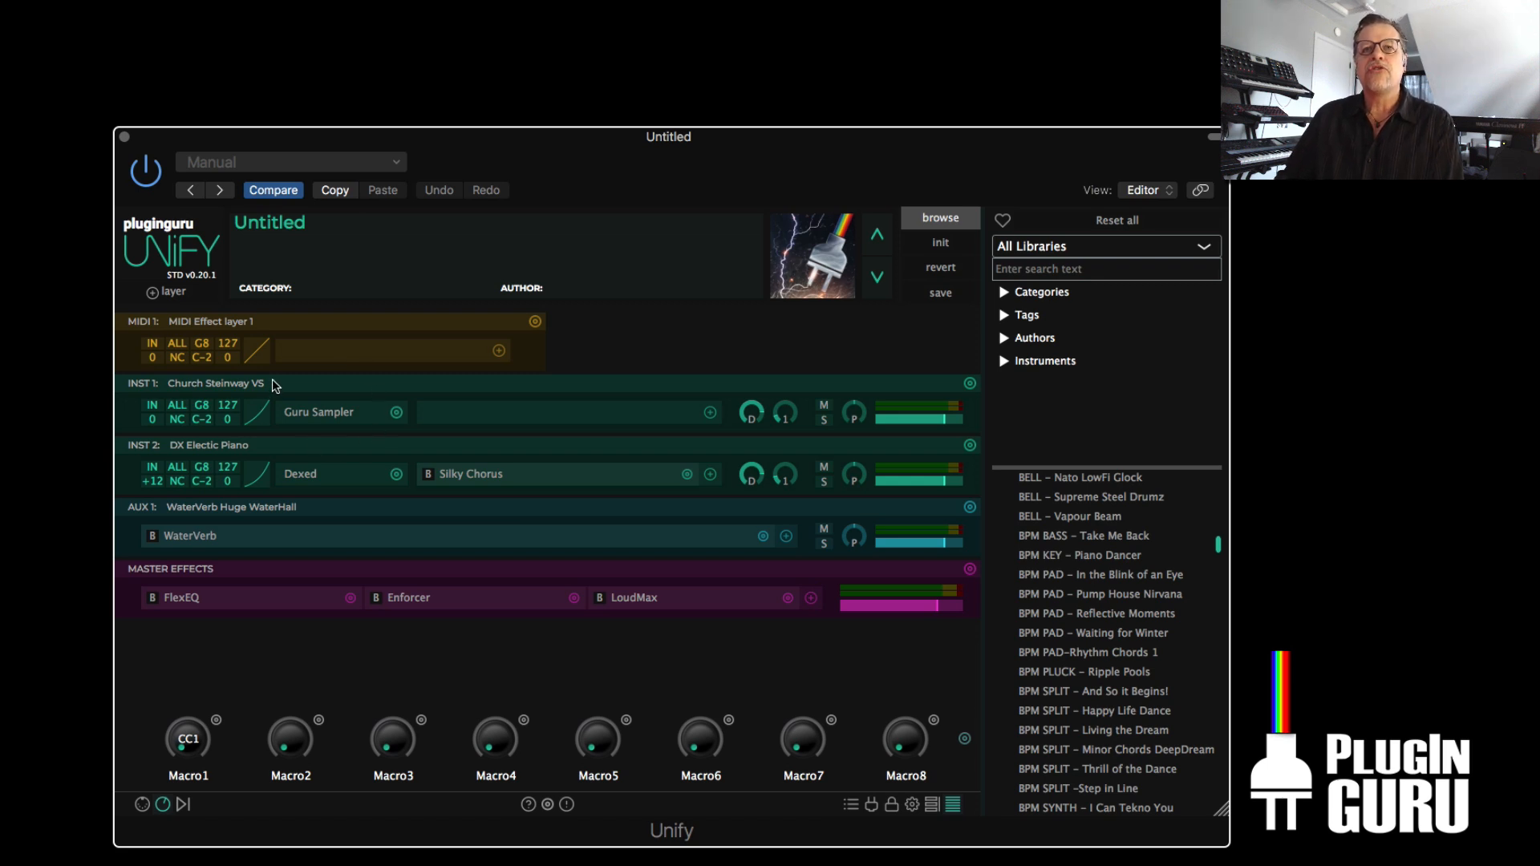
click(177, 406)
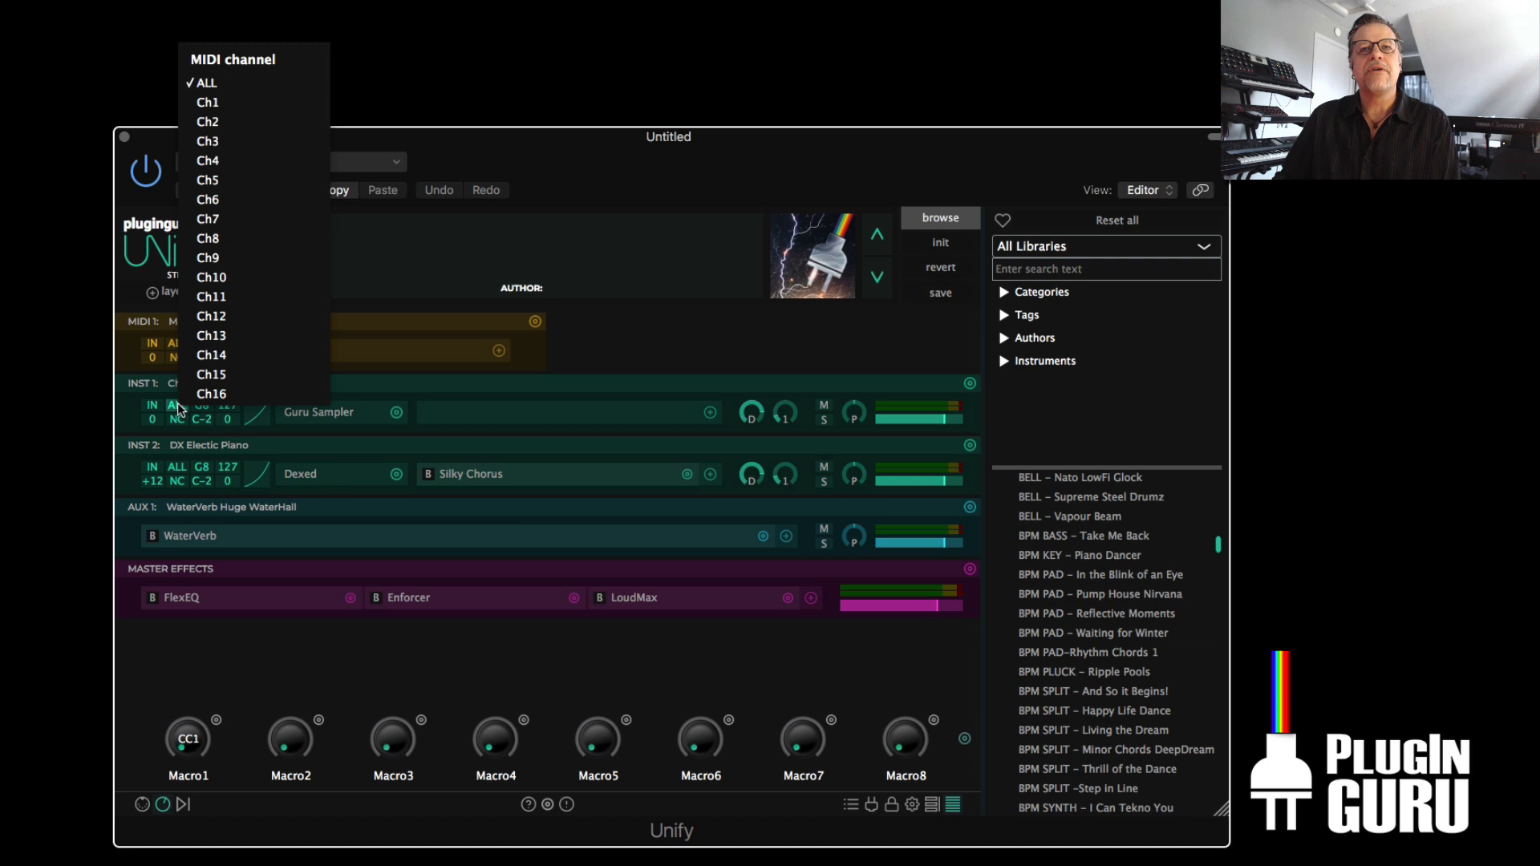
click(215, 104)
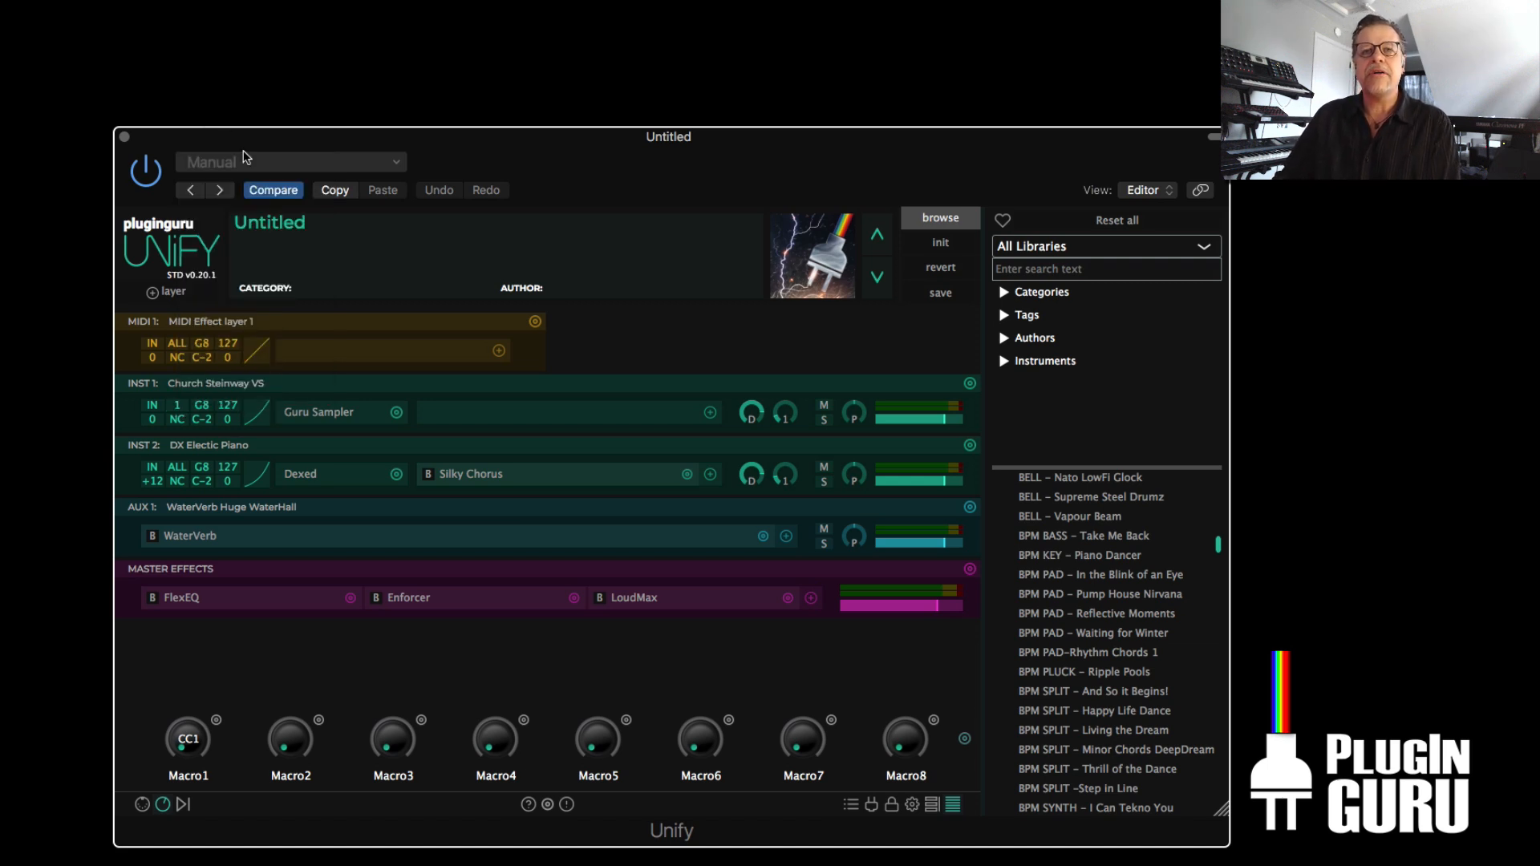
- Set the INST 2 DX Electic Piano layer's MIDI channel to Ch2
click(177, 471)
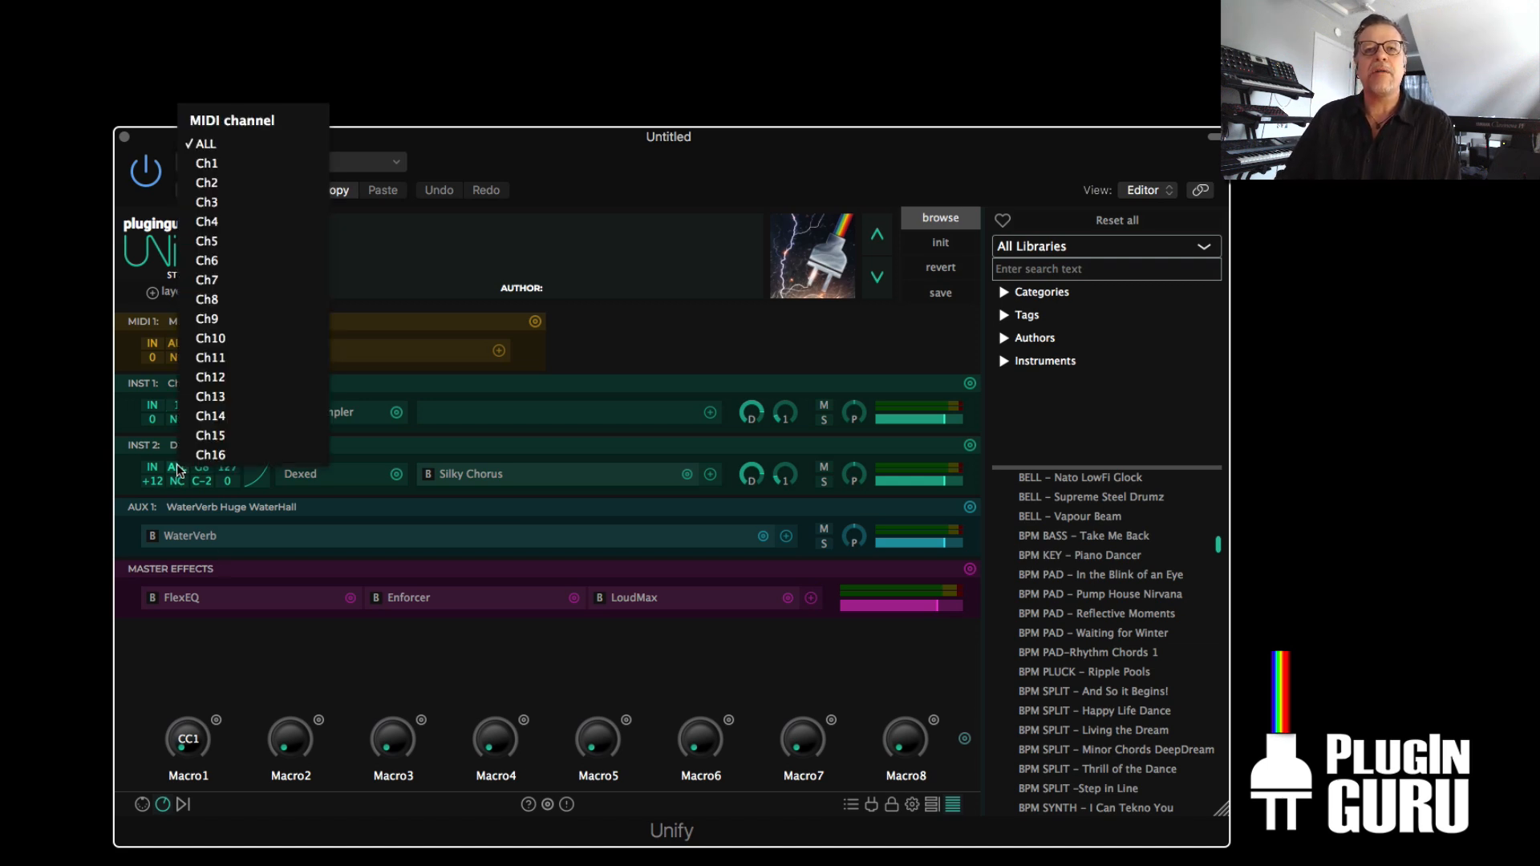
click(229, 189)
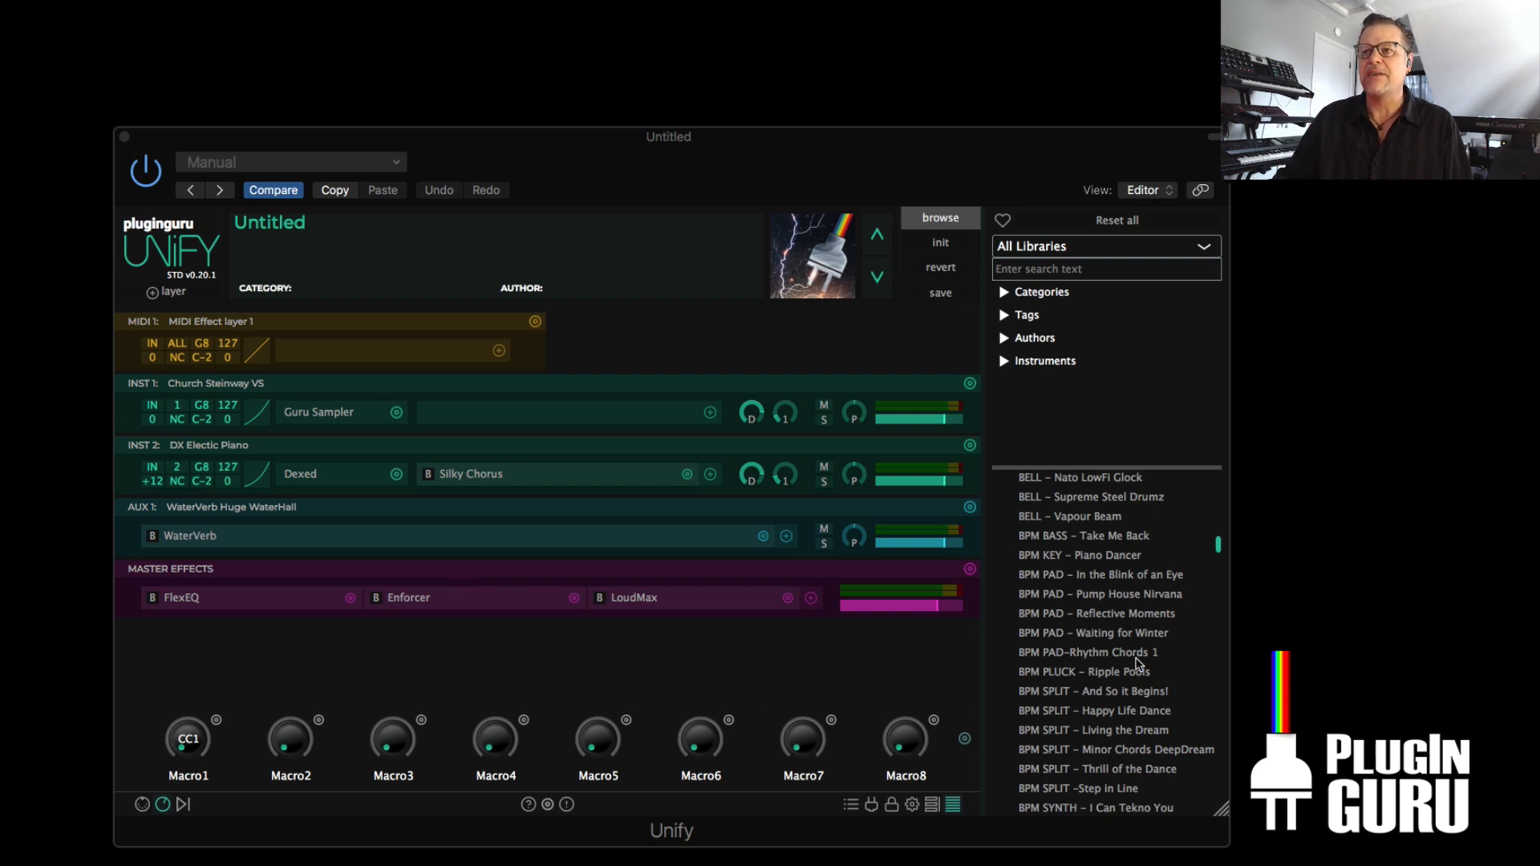
- Examine the TEMPLATE patches in the patch list, including the 04, 08 and 16 MIDI CHANNEL ones
scroll(1108, 681, down, 10)
scroll(1105, 682, down, 10)
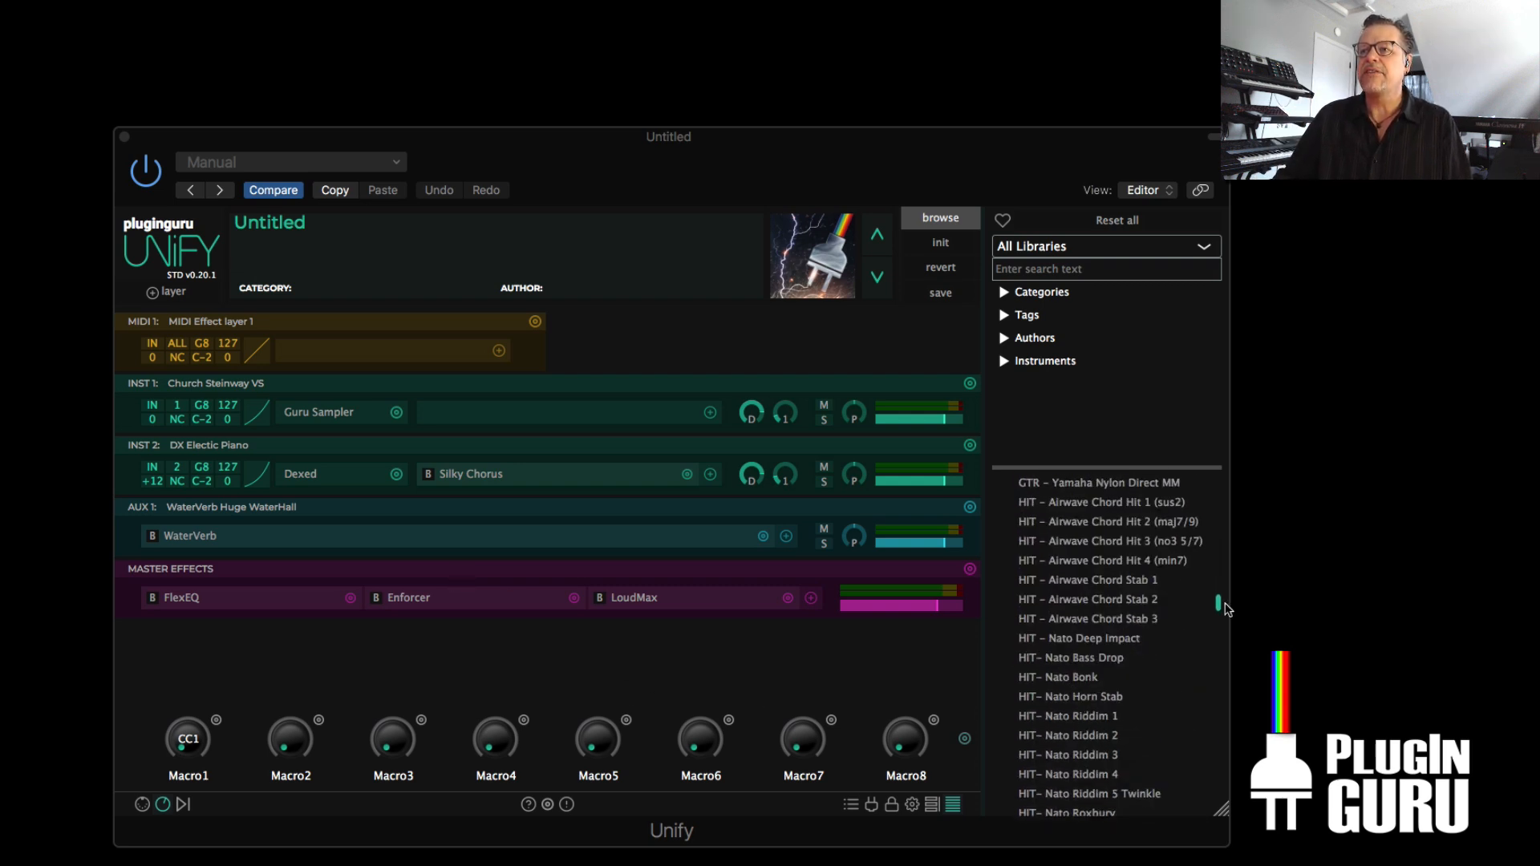
drag(1218, 607, 1222, 804)
scroll(1106, 577, up, 5)
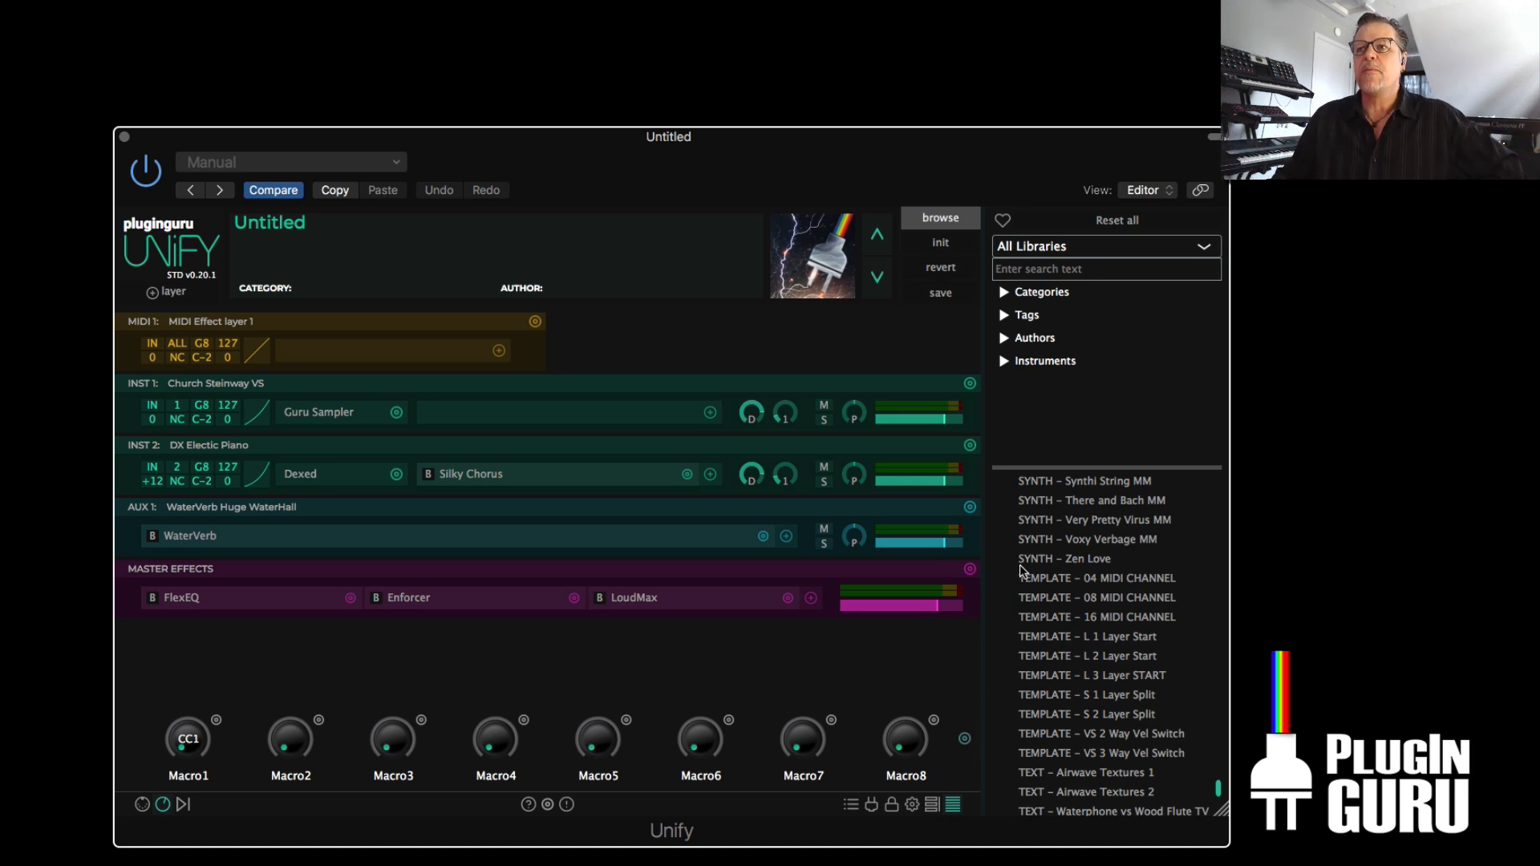
mouse_move(1218, 790)
mouse_down()
mouse_move(1232, 442)
mouse_move(1232, 787)
mouse_up()
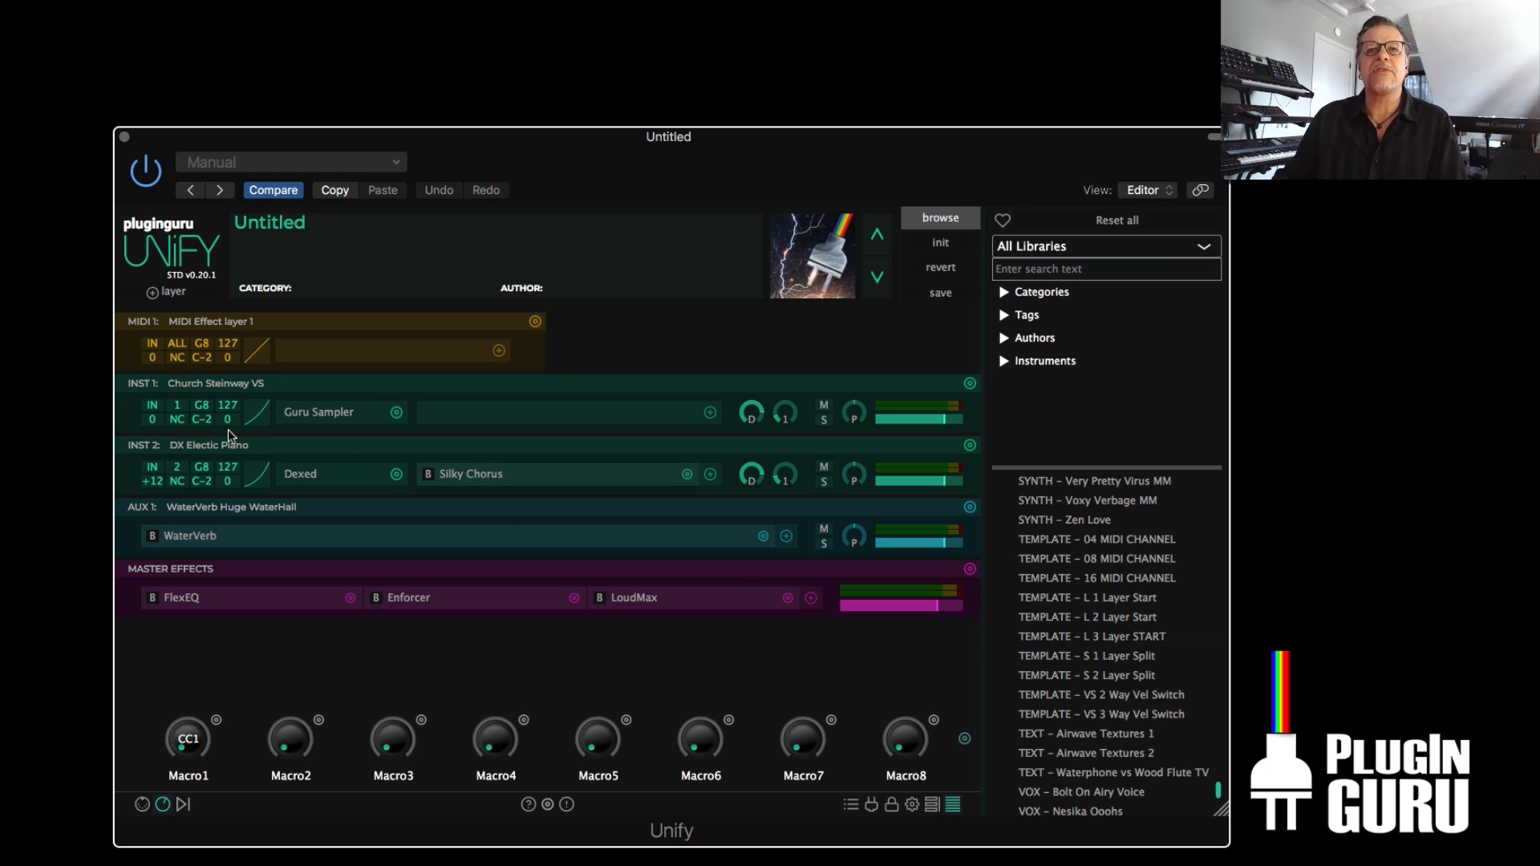
- Set both instrument layers' MIDI channels to ALL and view the INST 1 layer's MIDI channel conversion choices without changing them
click(178, 406)
click(221, 88)
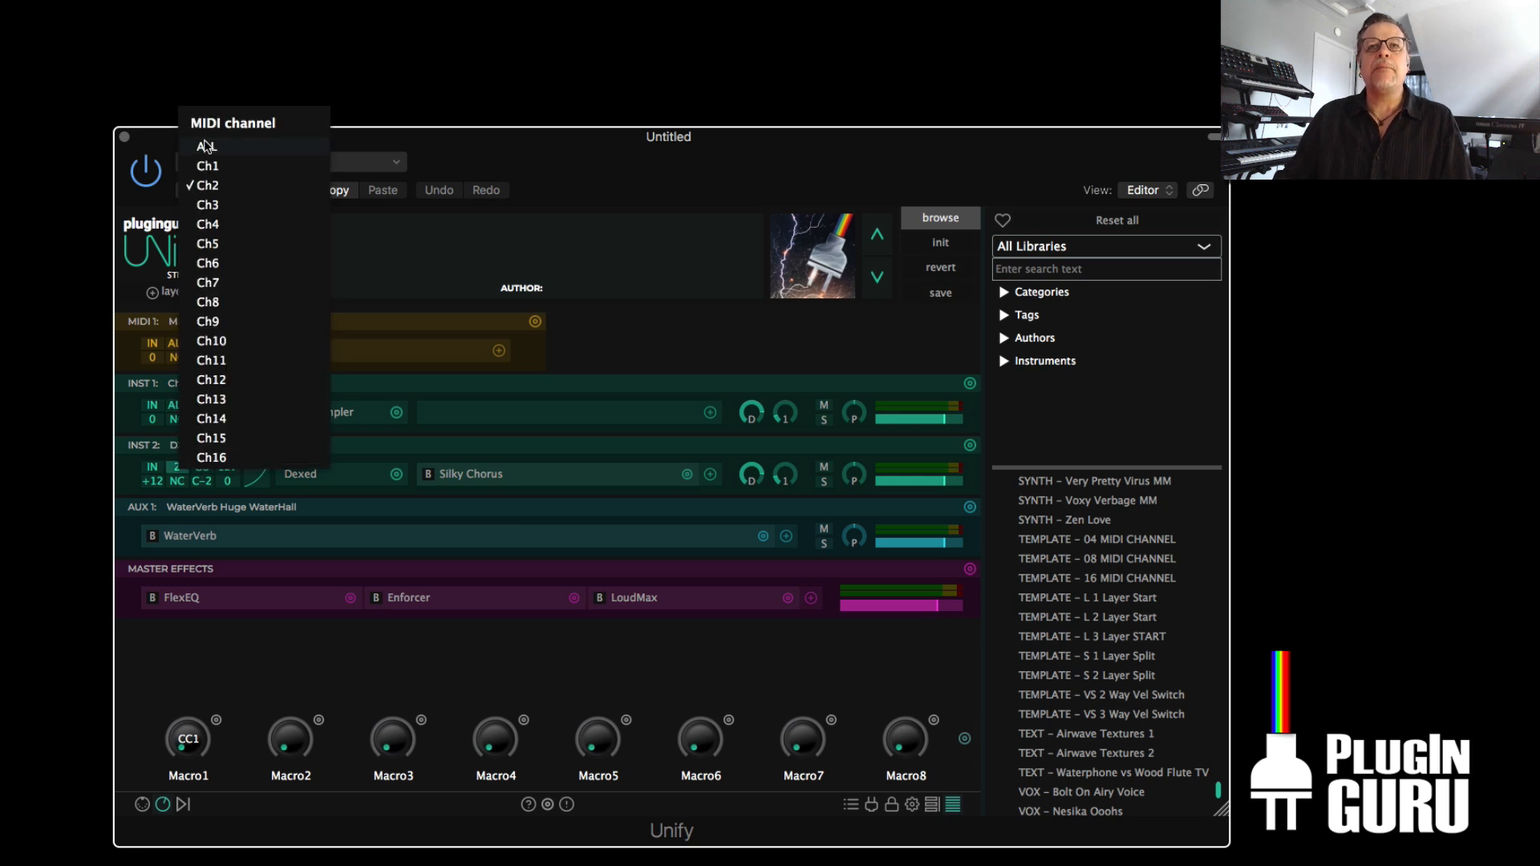
click(206, 146)
click(176, 420)
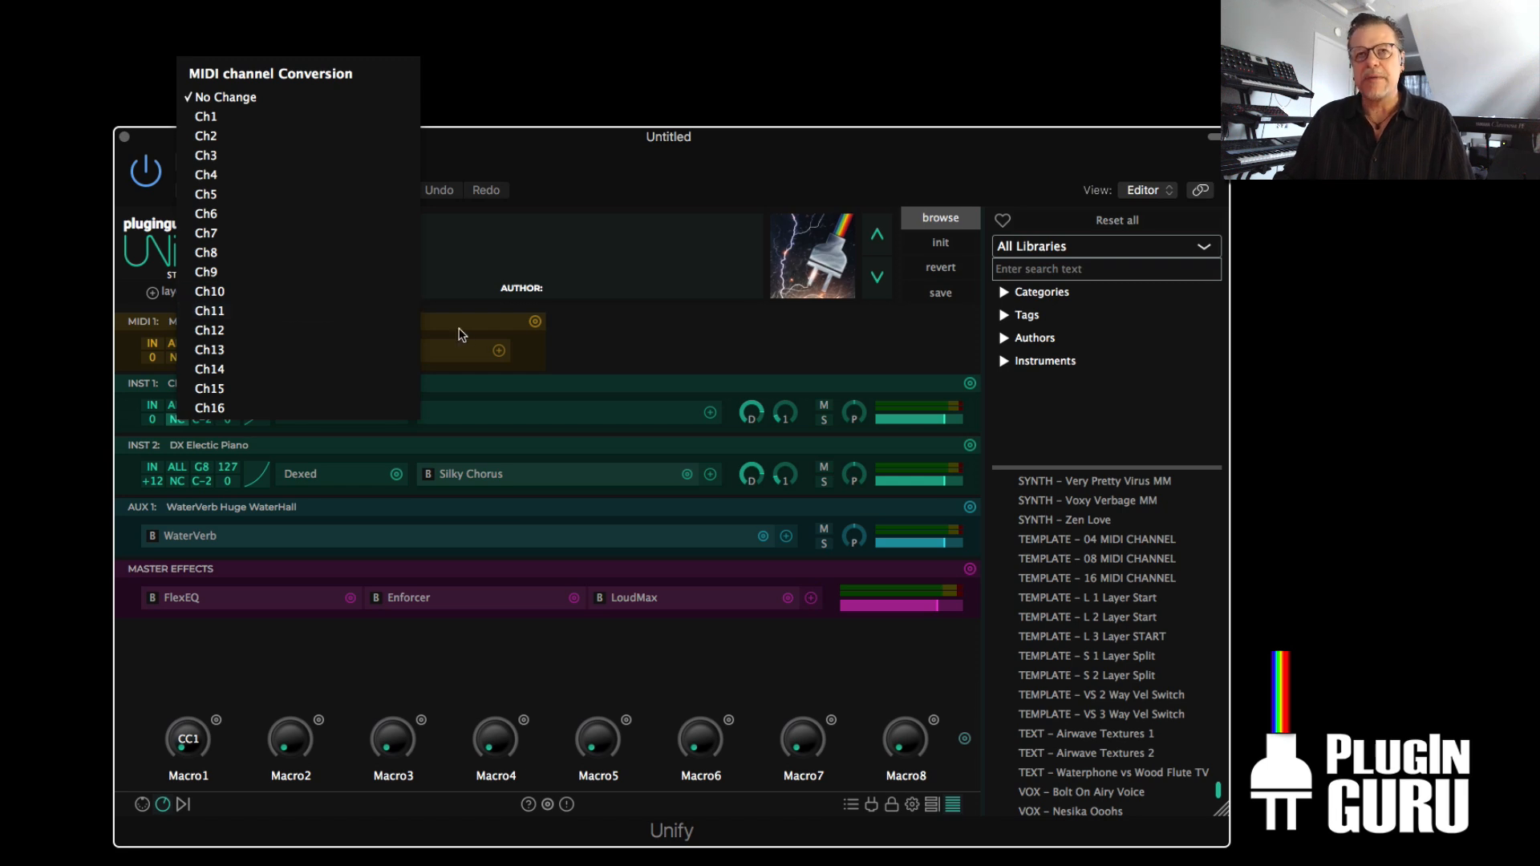
click(614, 355)
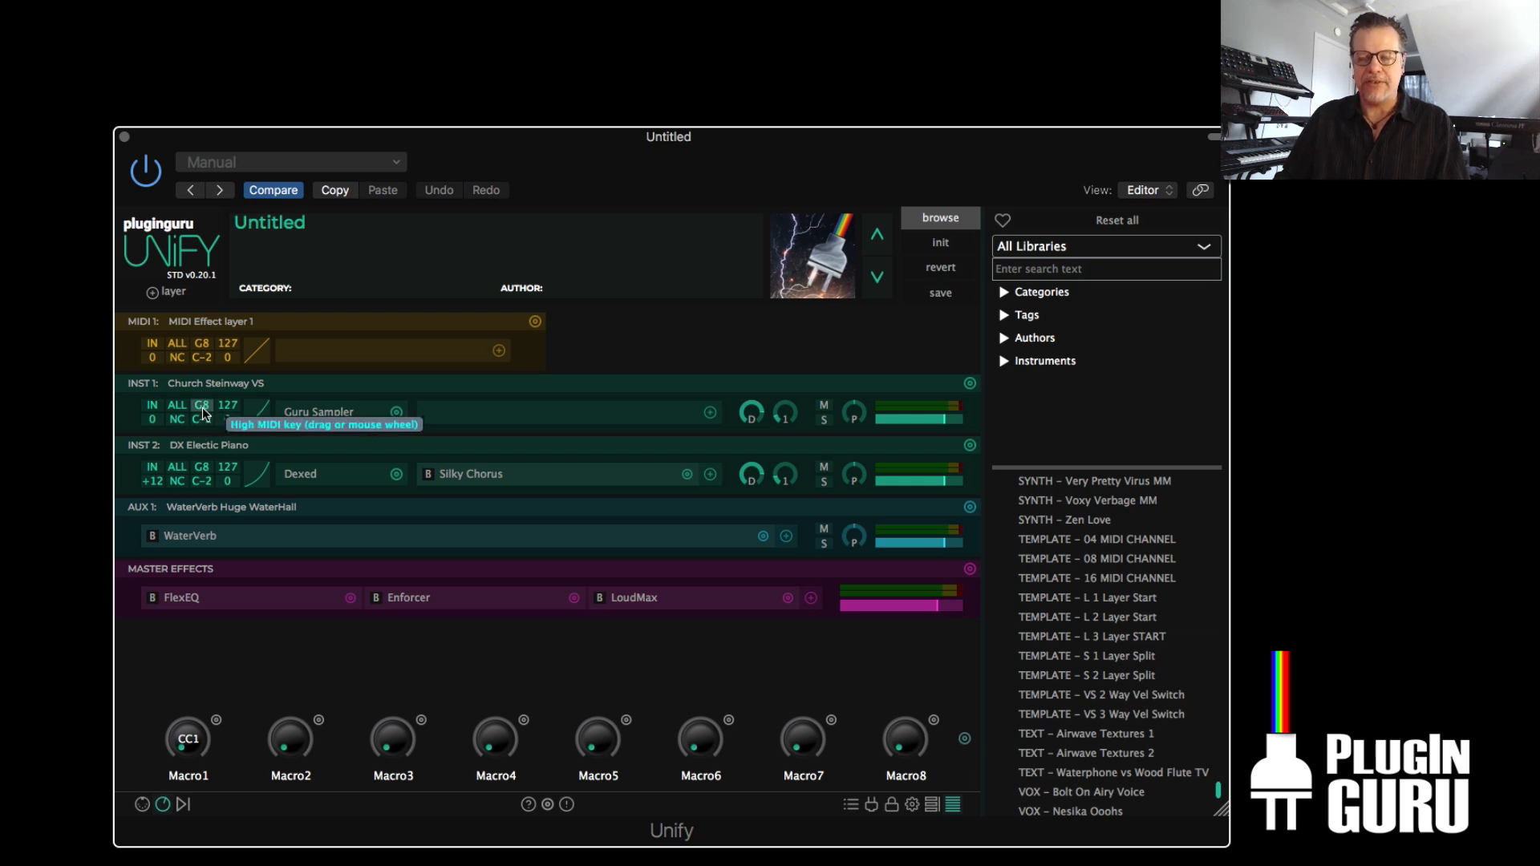
- Set the high MIDI key of both the INST 1 and INST 2 layers to A2
drag(203, 409, 213, 544)
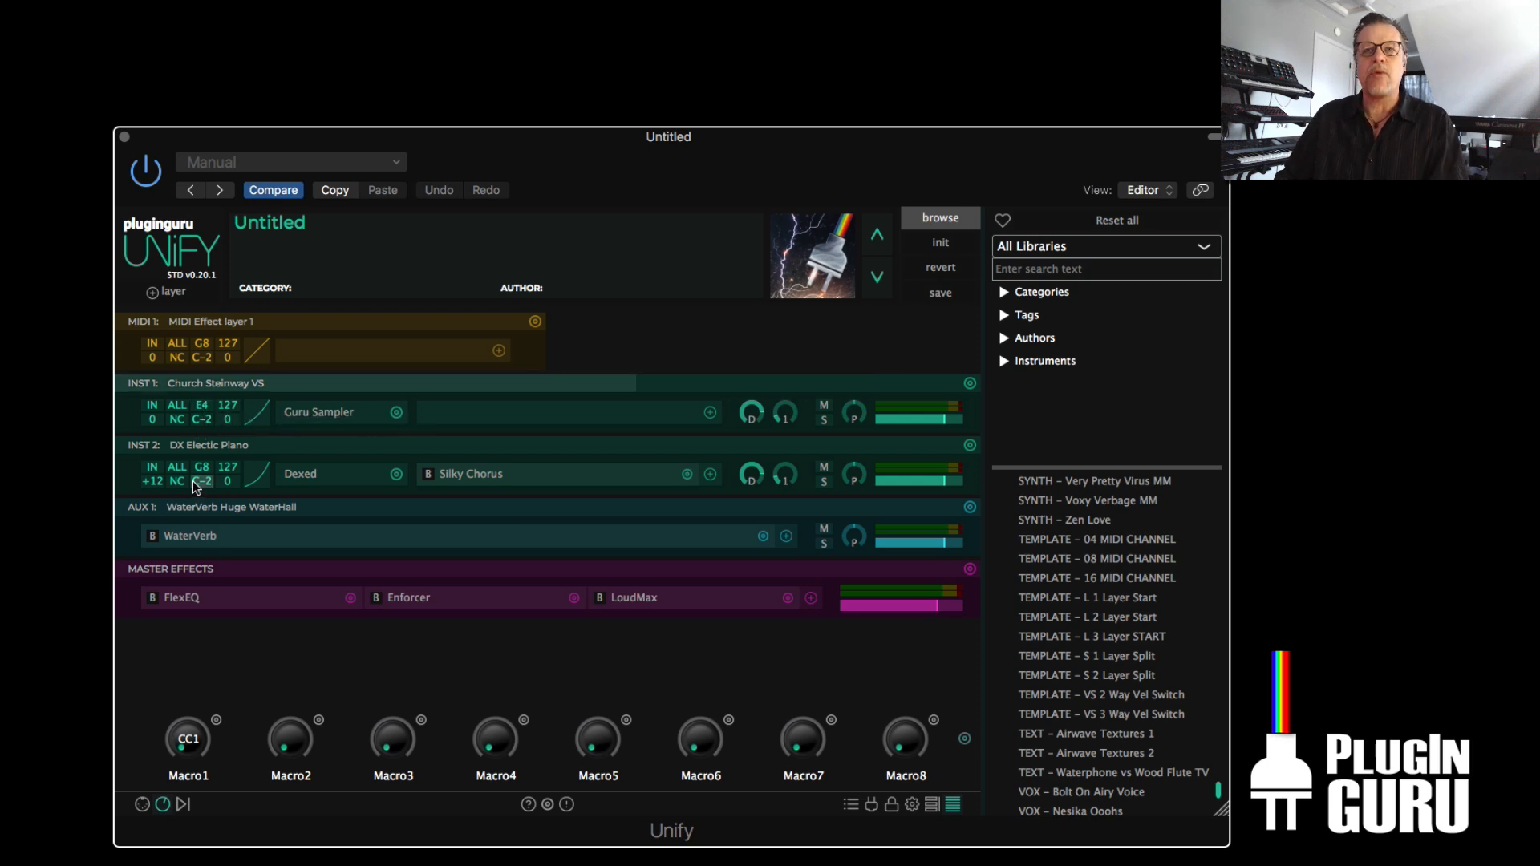
double_click(201, 407)
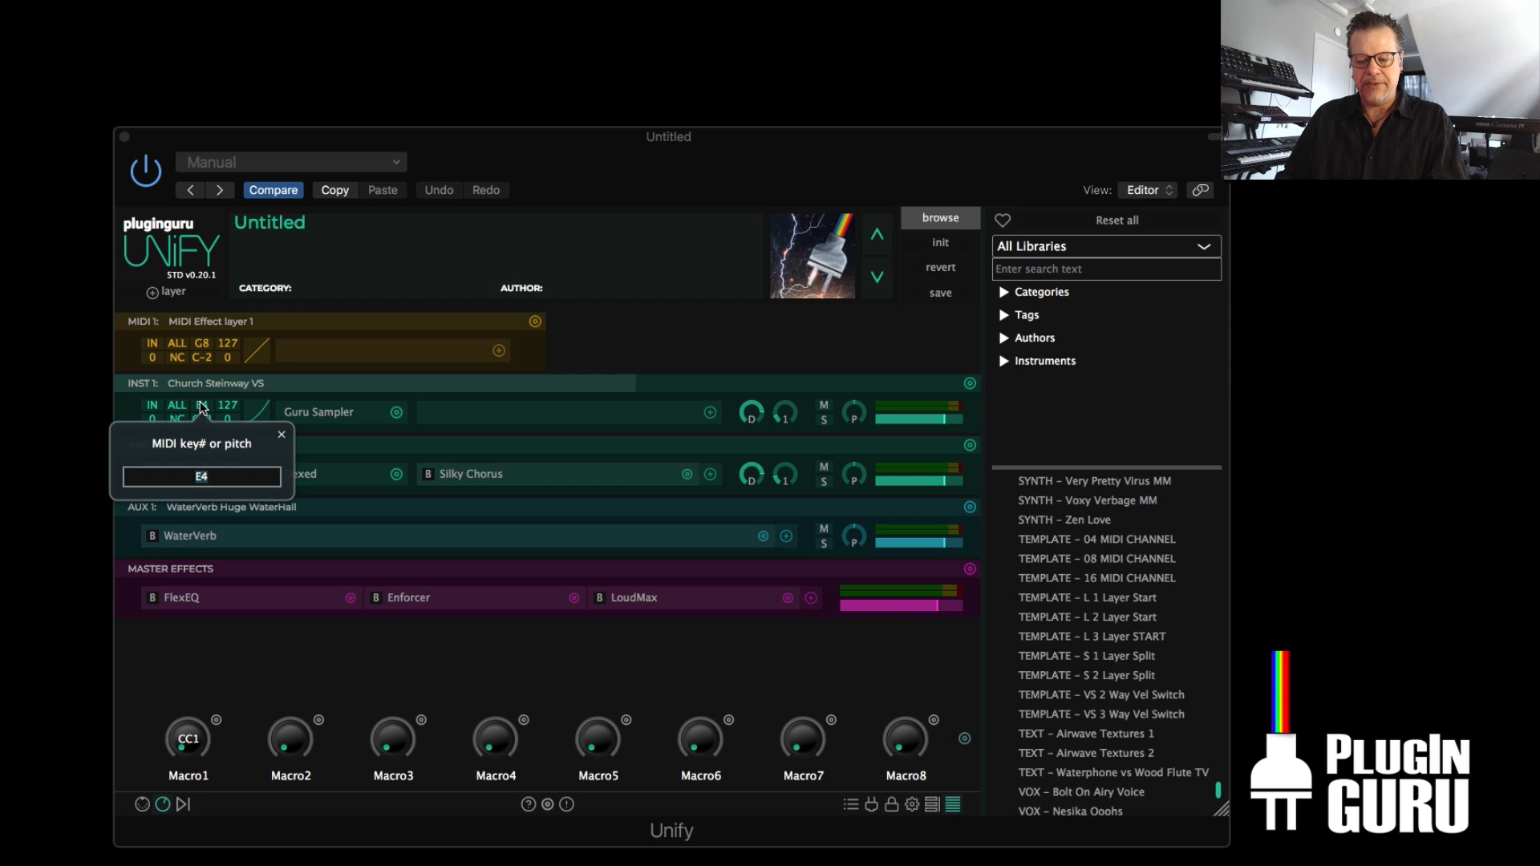
text(A2)
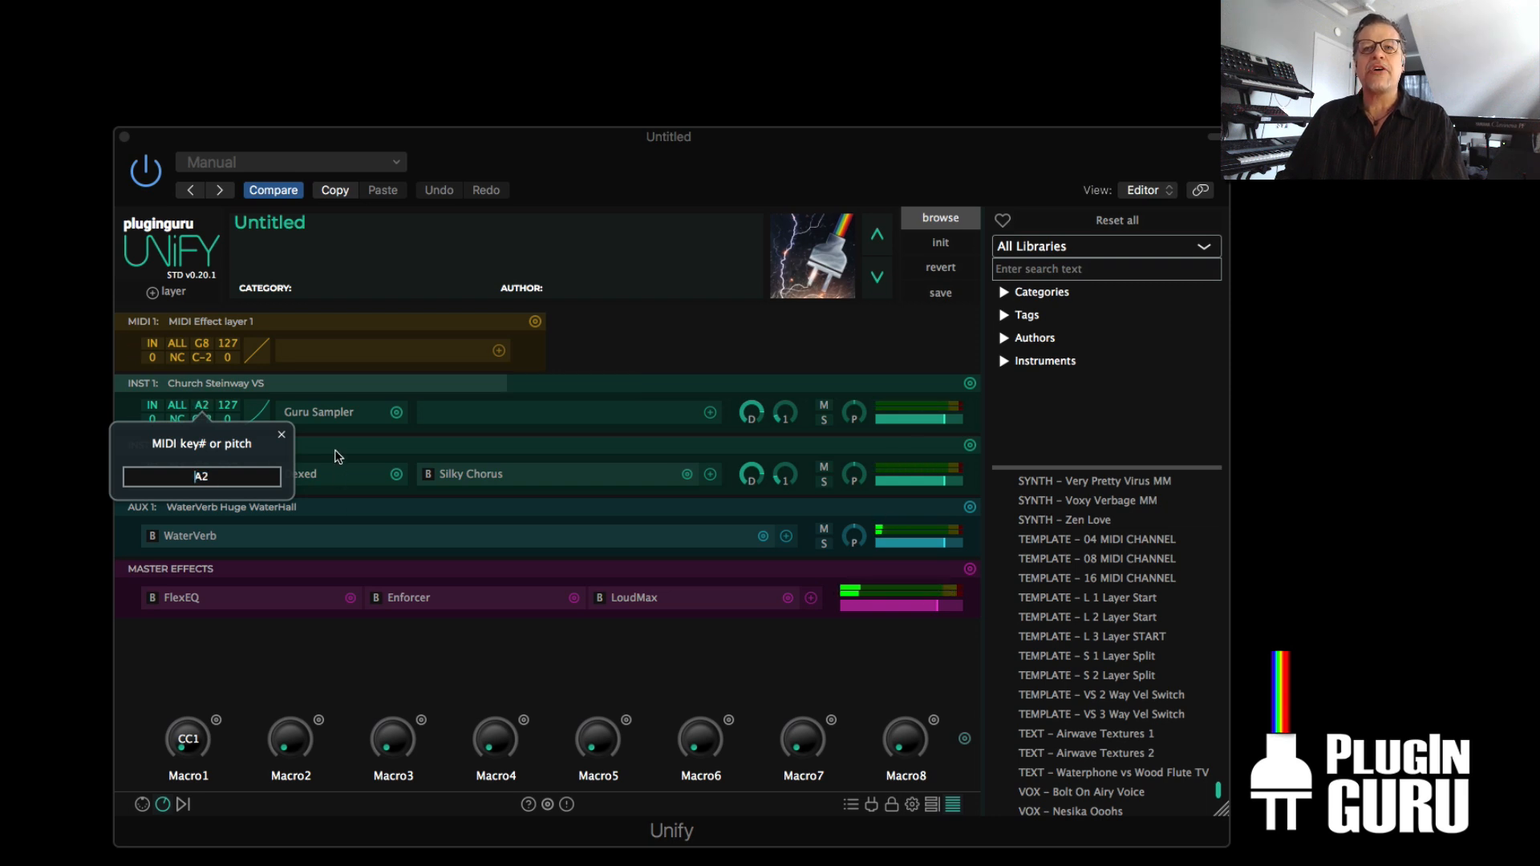
key(Return)
double_click(201, 467)
text(A2)
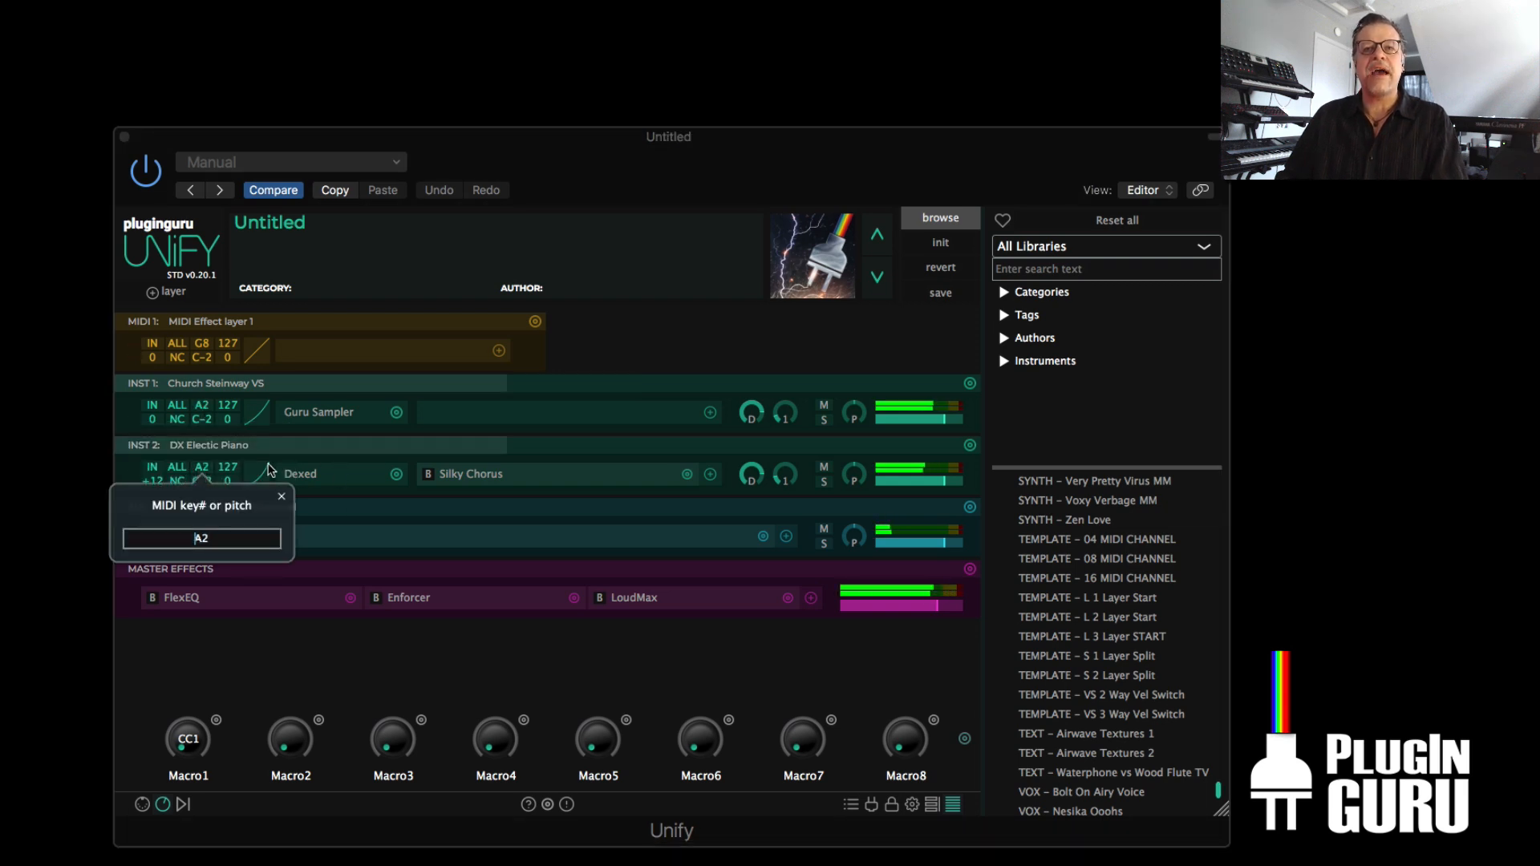
key(Return)
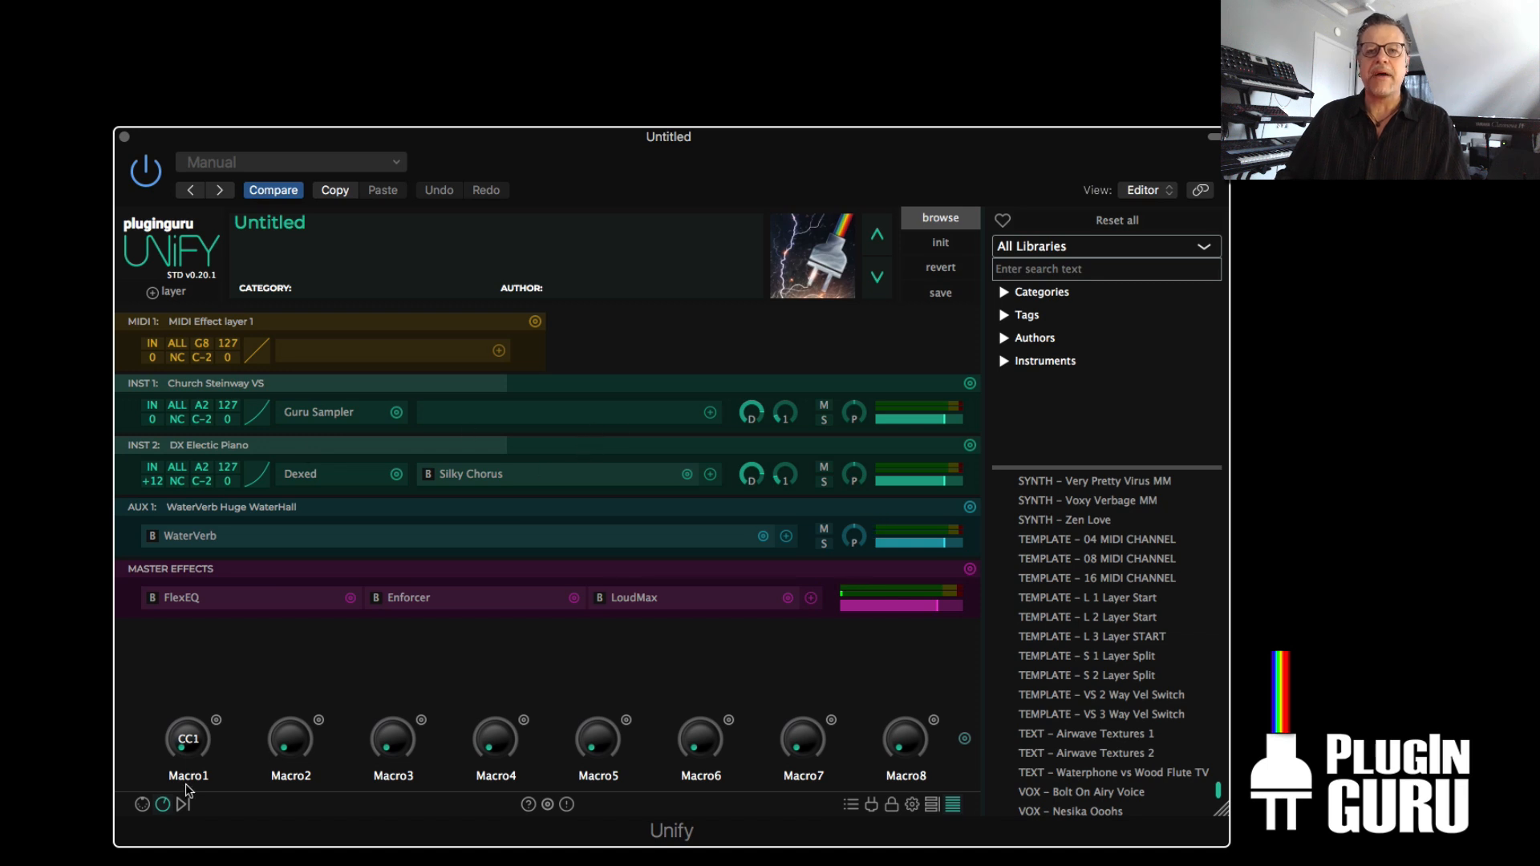
- Show the on-screen keyboard and set the INST 2 layer's key range with high key F8 and low key C3
click(141, 804)
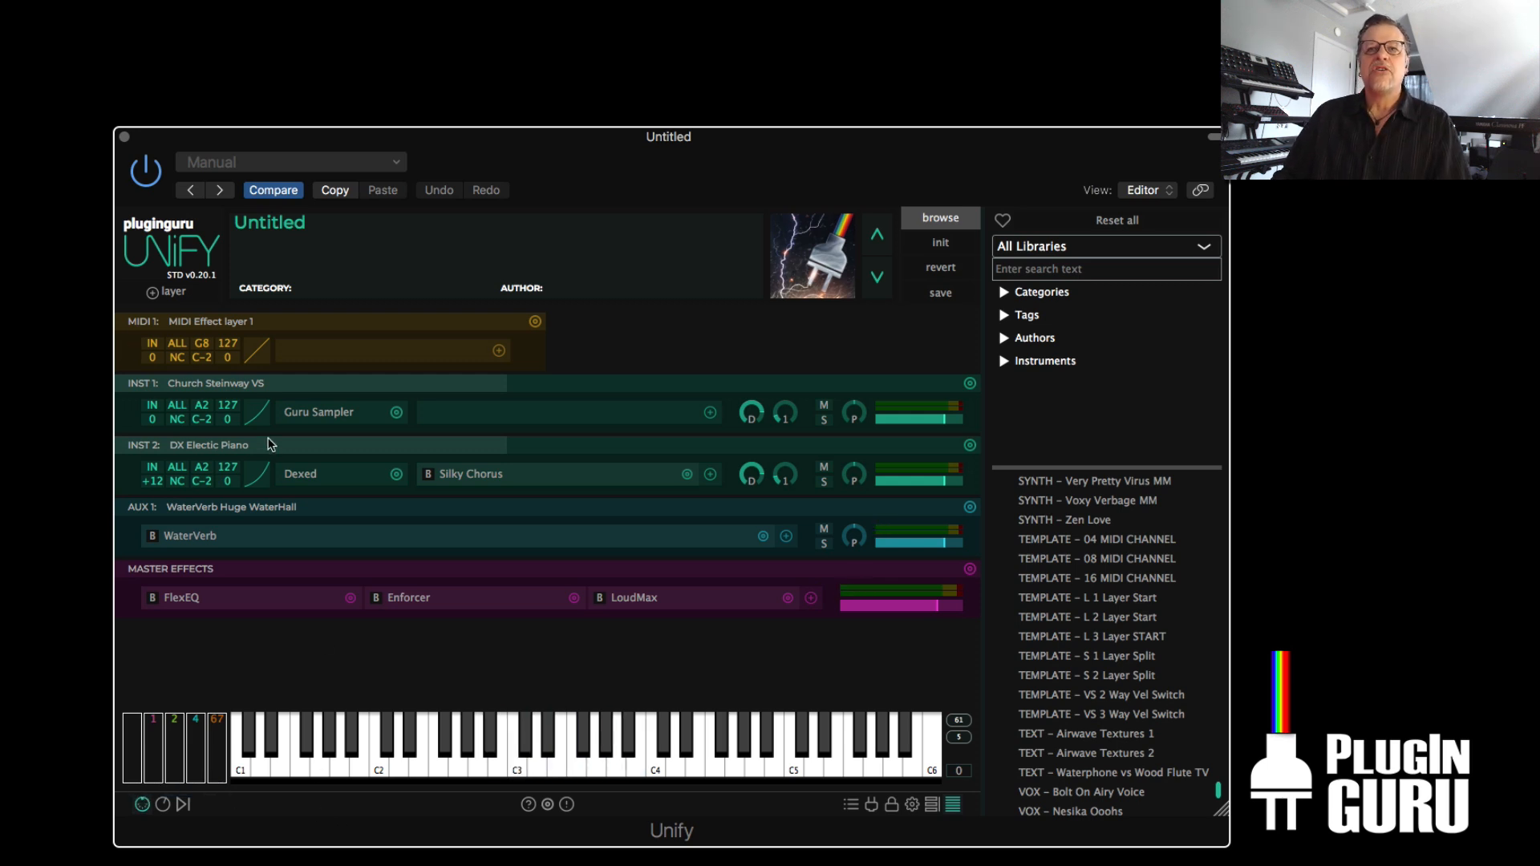
drag(195, 476, 246, 115)
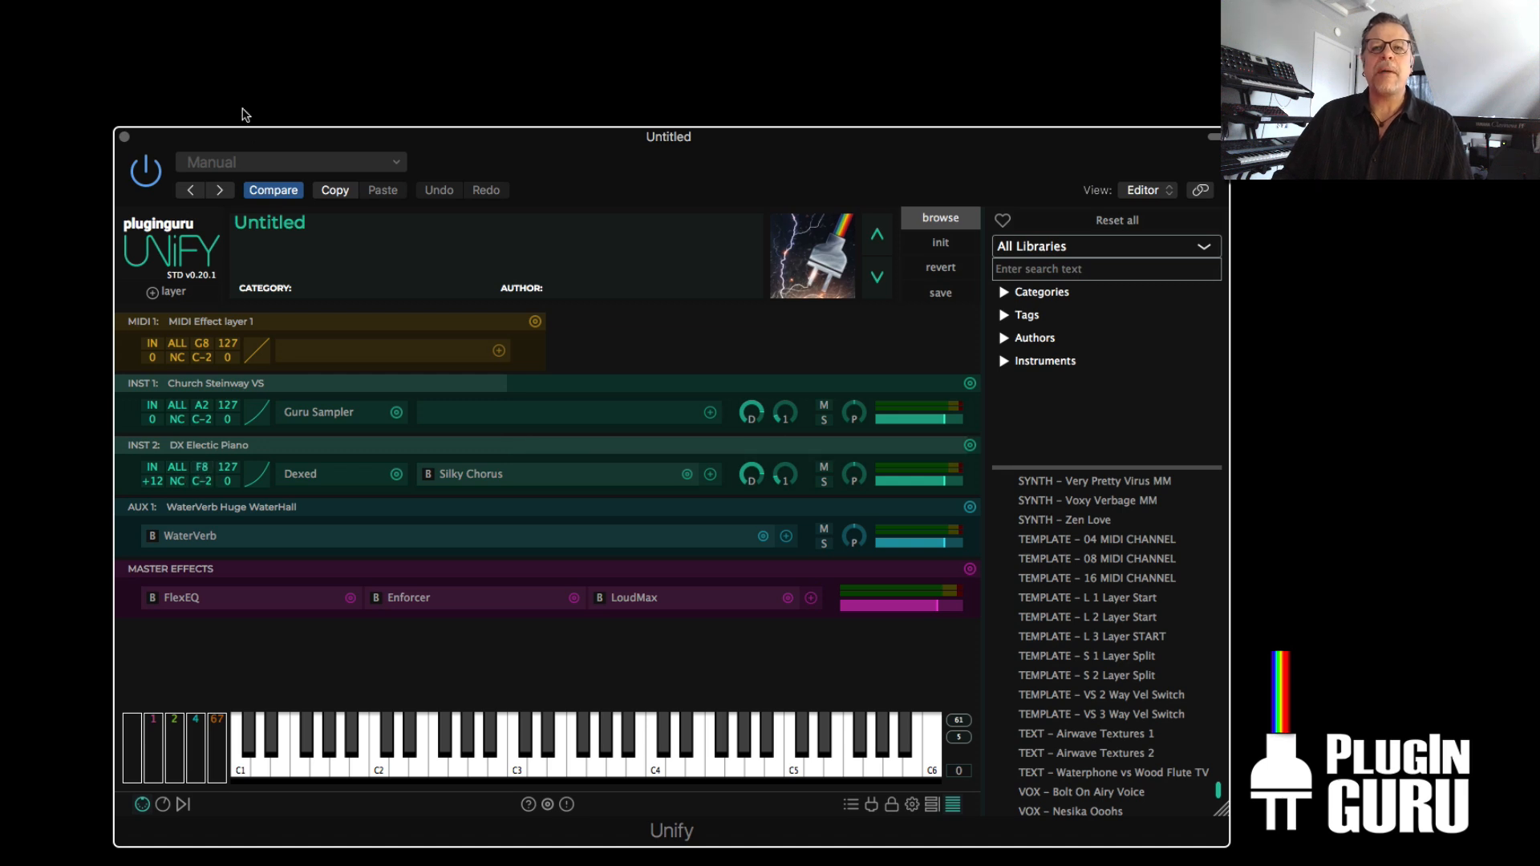
double_click(201, 481)
text(C3)
key(Return)
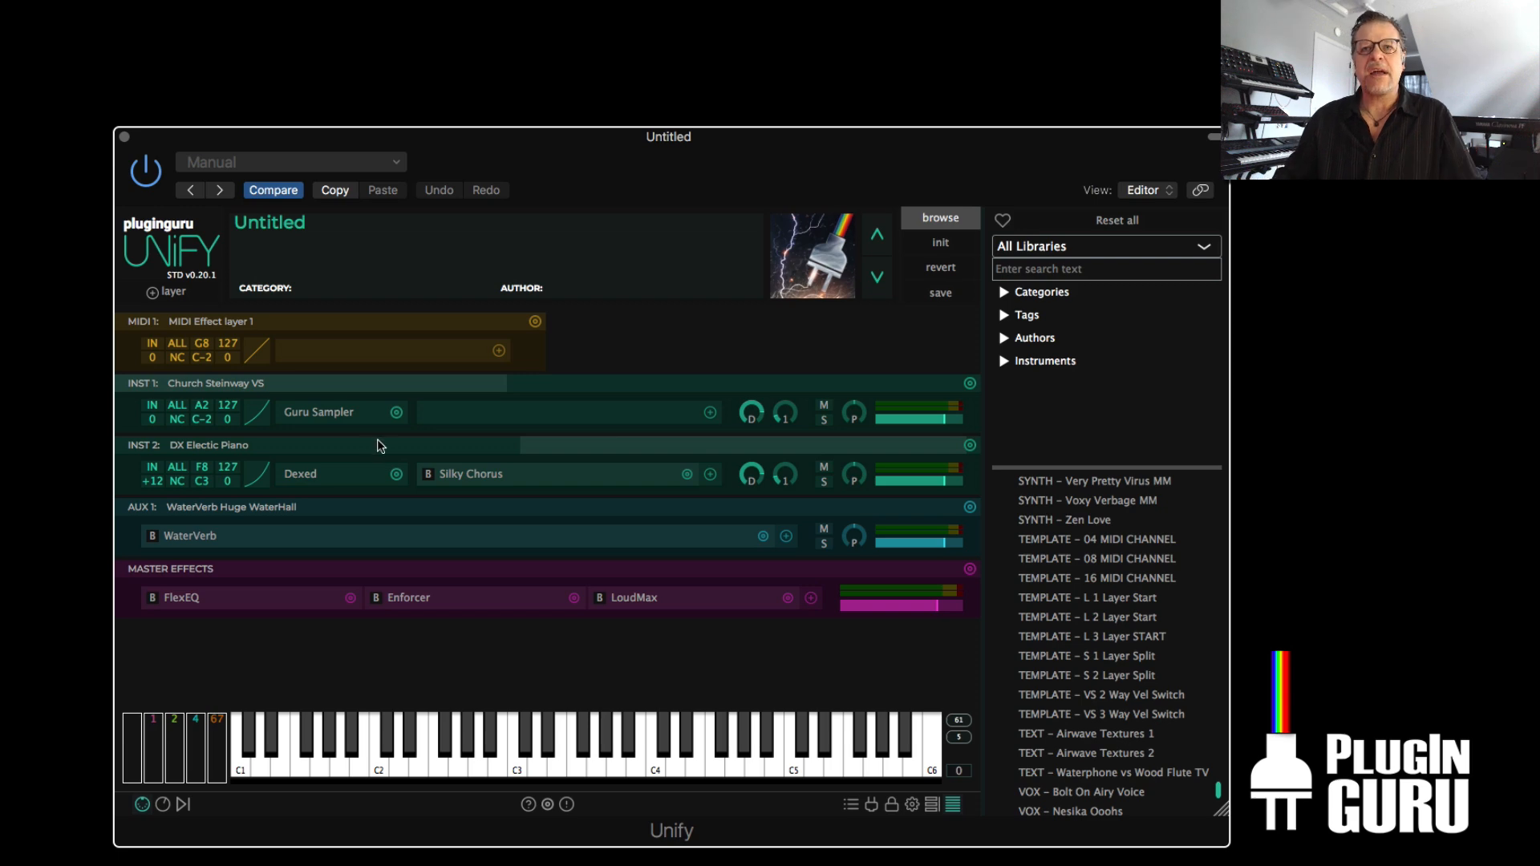
- Look through the instruments available for swapping out the INST 1 layer's Guru Sampler, and leave the list without choosing one
click(400, 412)
mouse_move(488, 370)
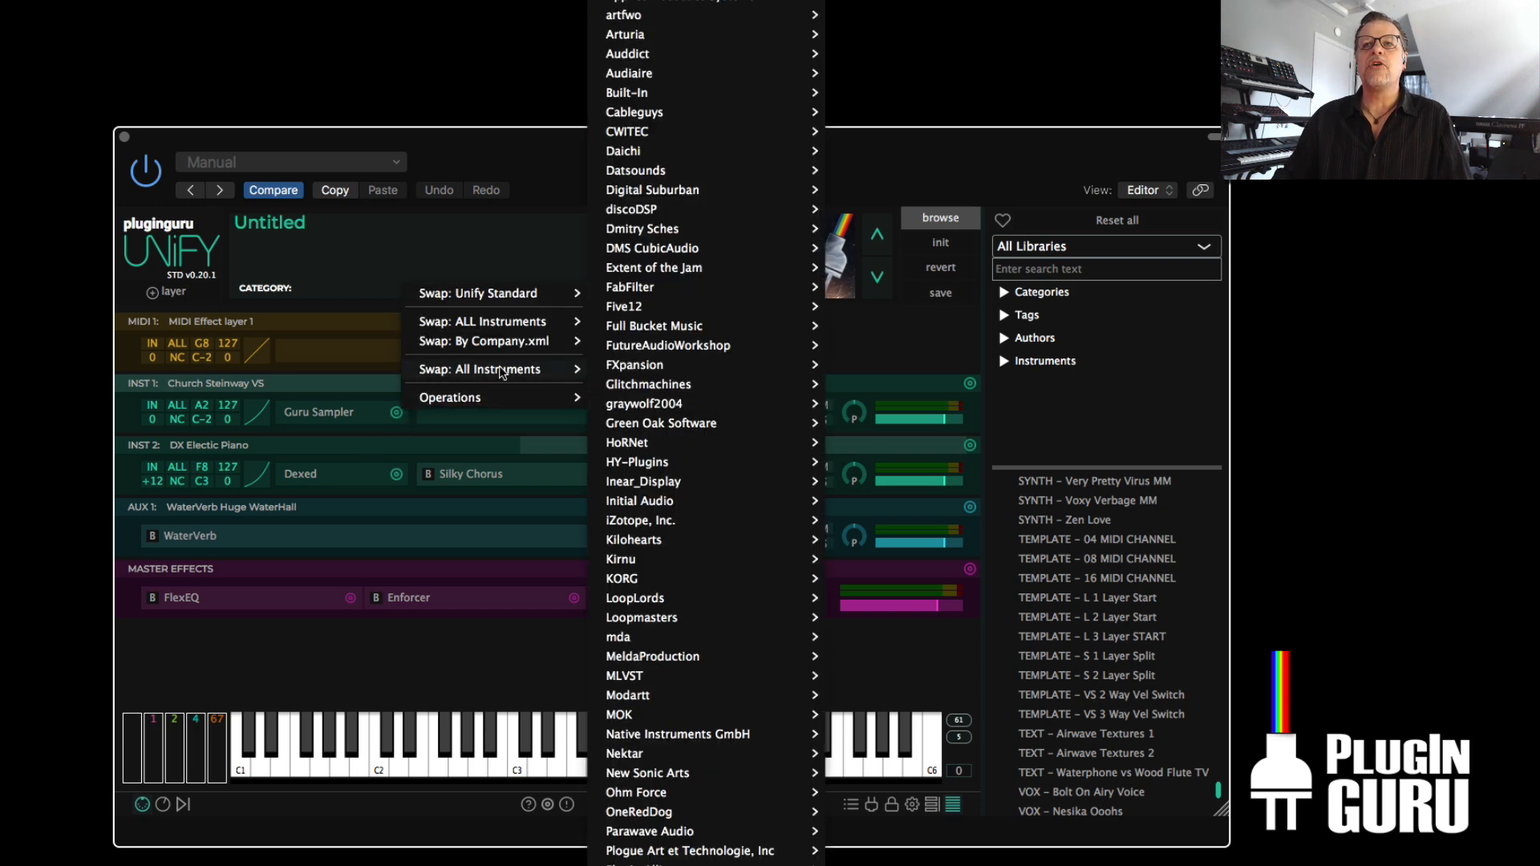
mouse_move(507, 321)
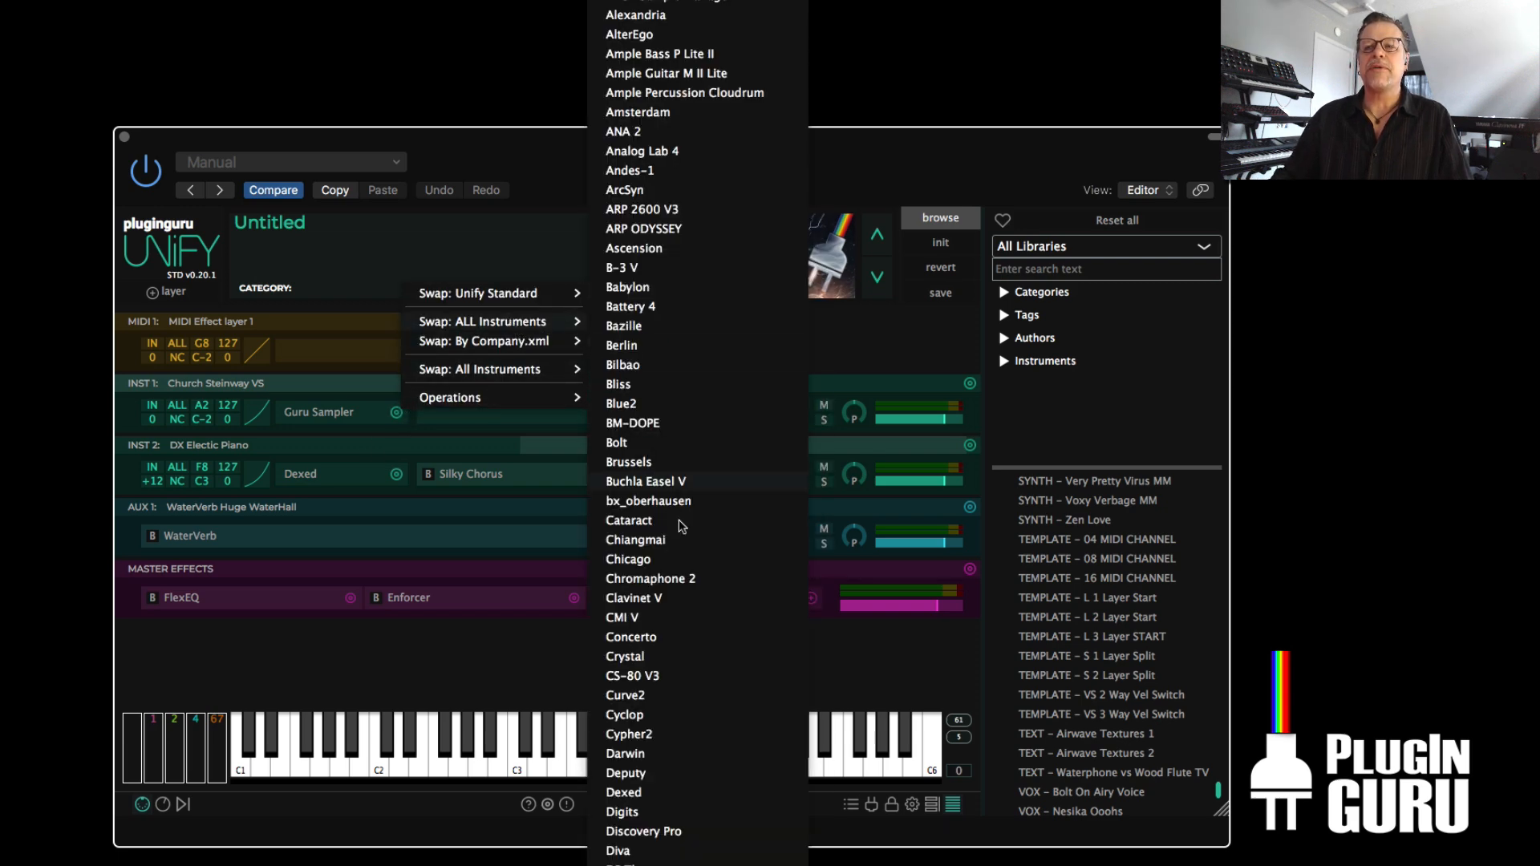
scroll(678, 530, down, 20)
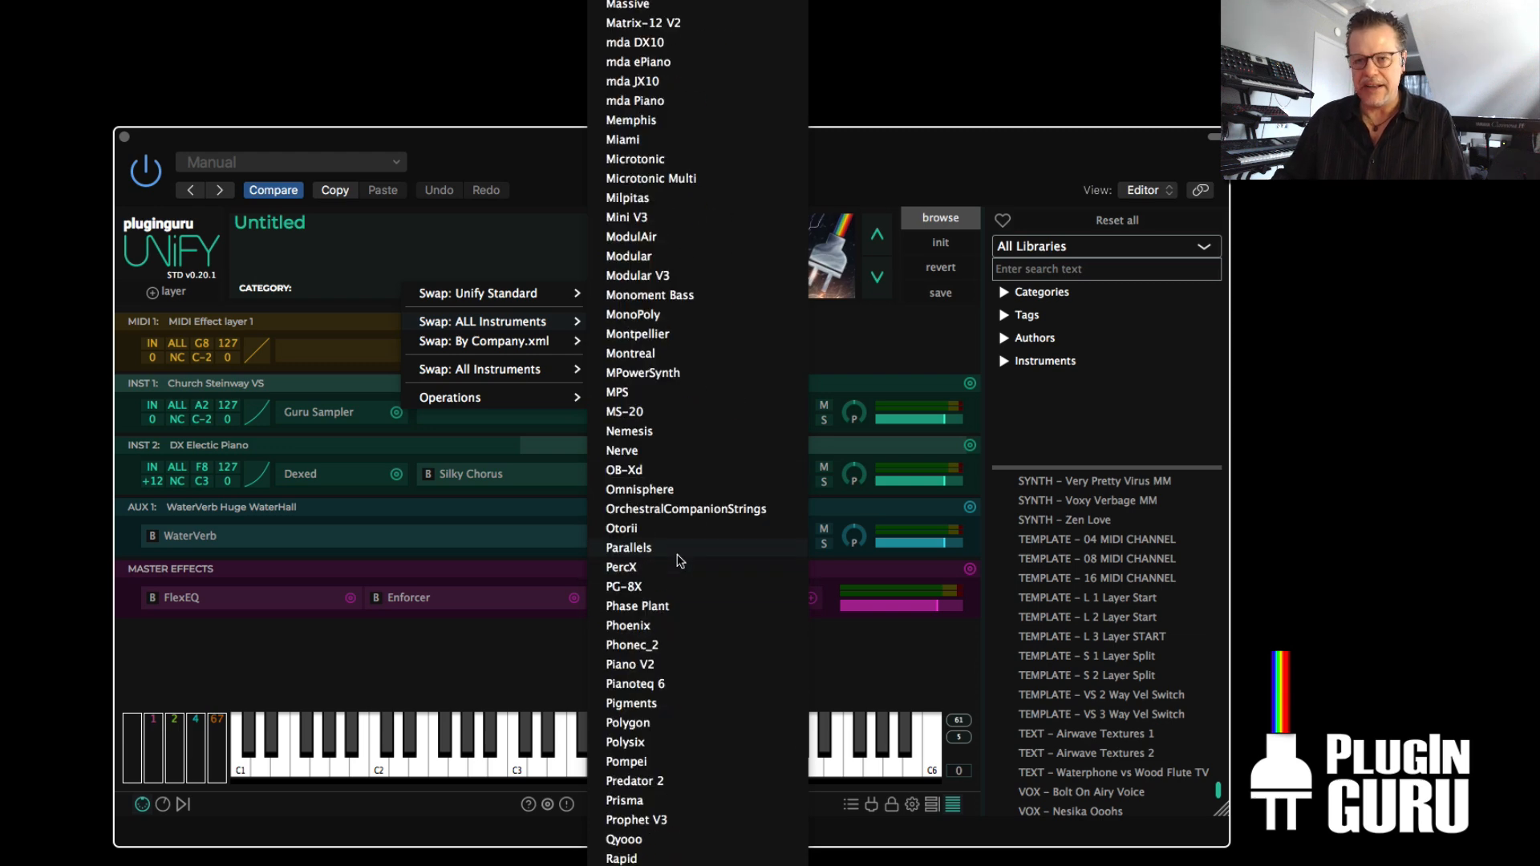
scroll(678, 560, down, 8)
click(414, 653)
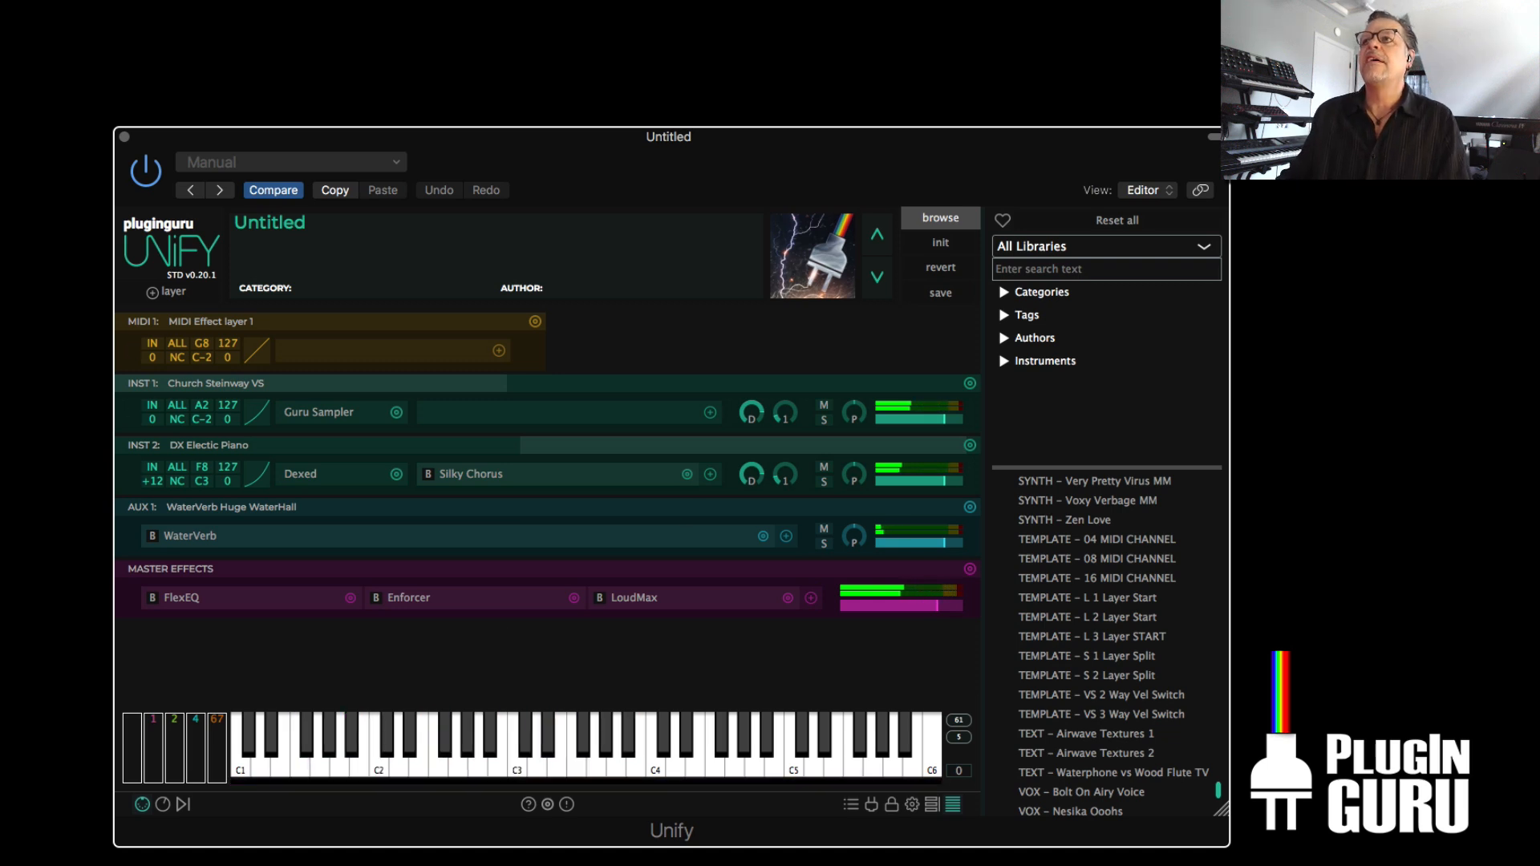
- Remove the keyboard split by raising the INST 1 layer's high key to F#8 and lowering the INST 2 layer's low key to the bottom octave
drag(204, 411, 207, 390)
drag(201, 482, 215, 670)
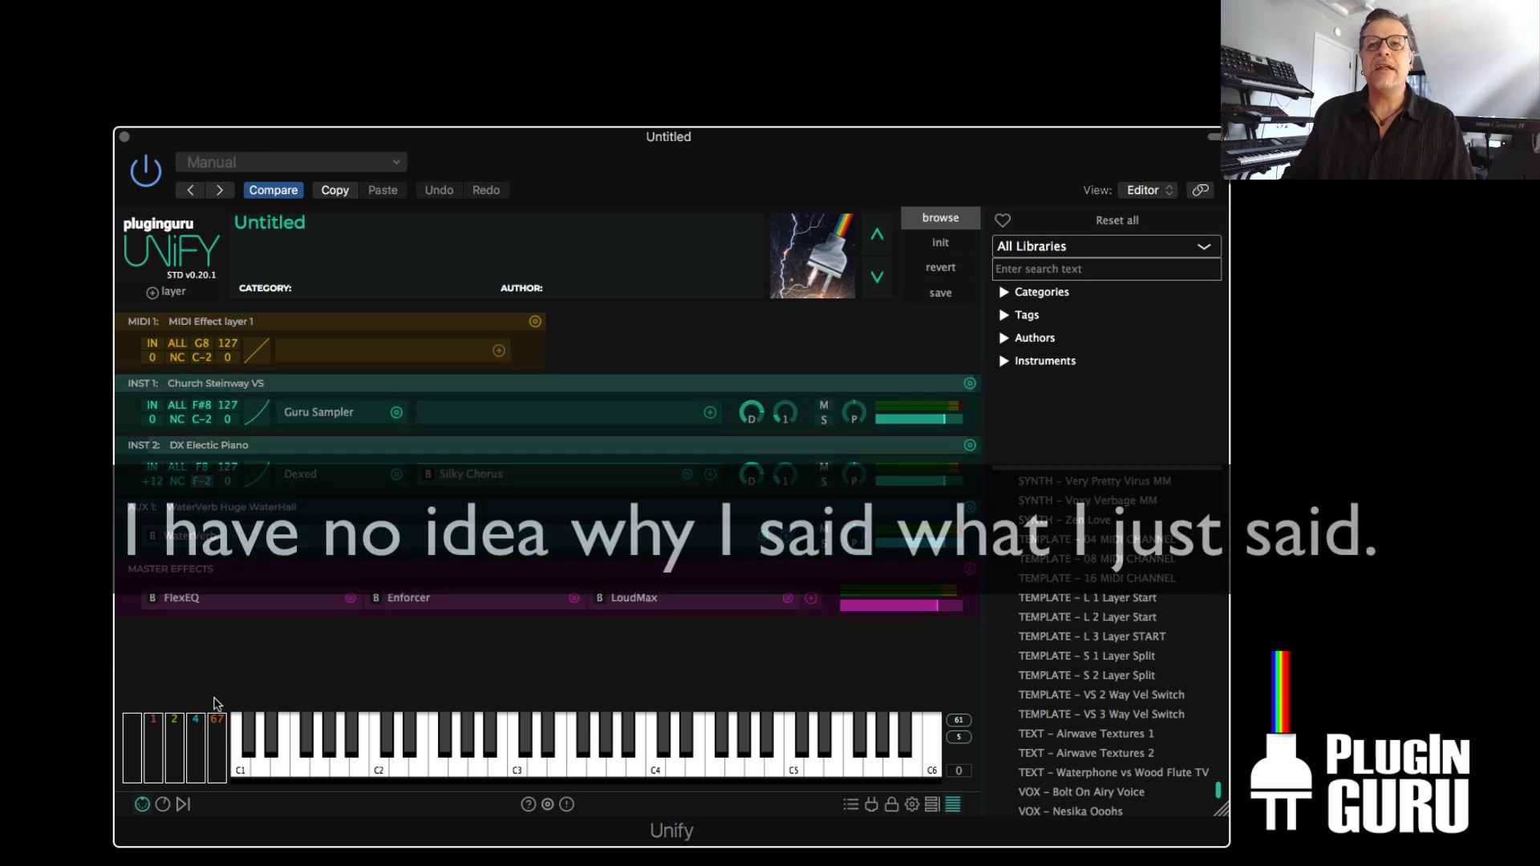
drag(202, 483, 217, 564)
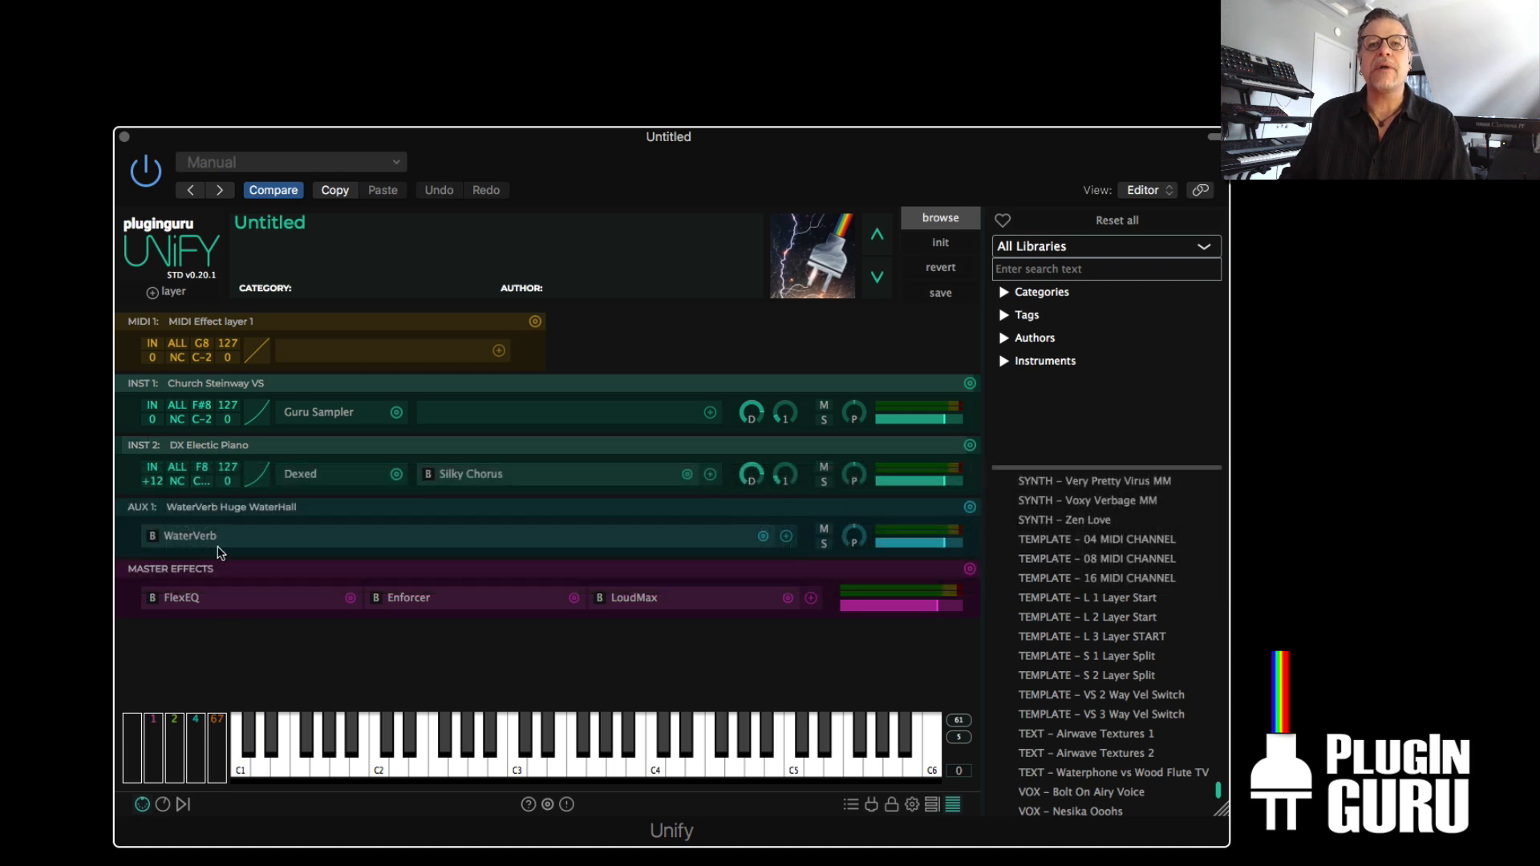
- Create a velocity split with the INST 1 layer's high velocity at 94 and the INST 2 layer's low velocity at 95
drag(230, 413, 237, 488)
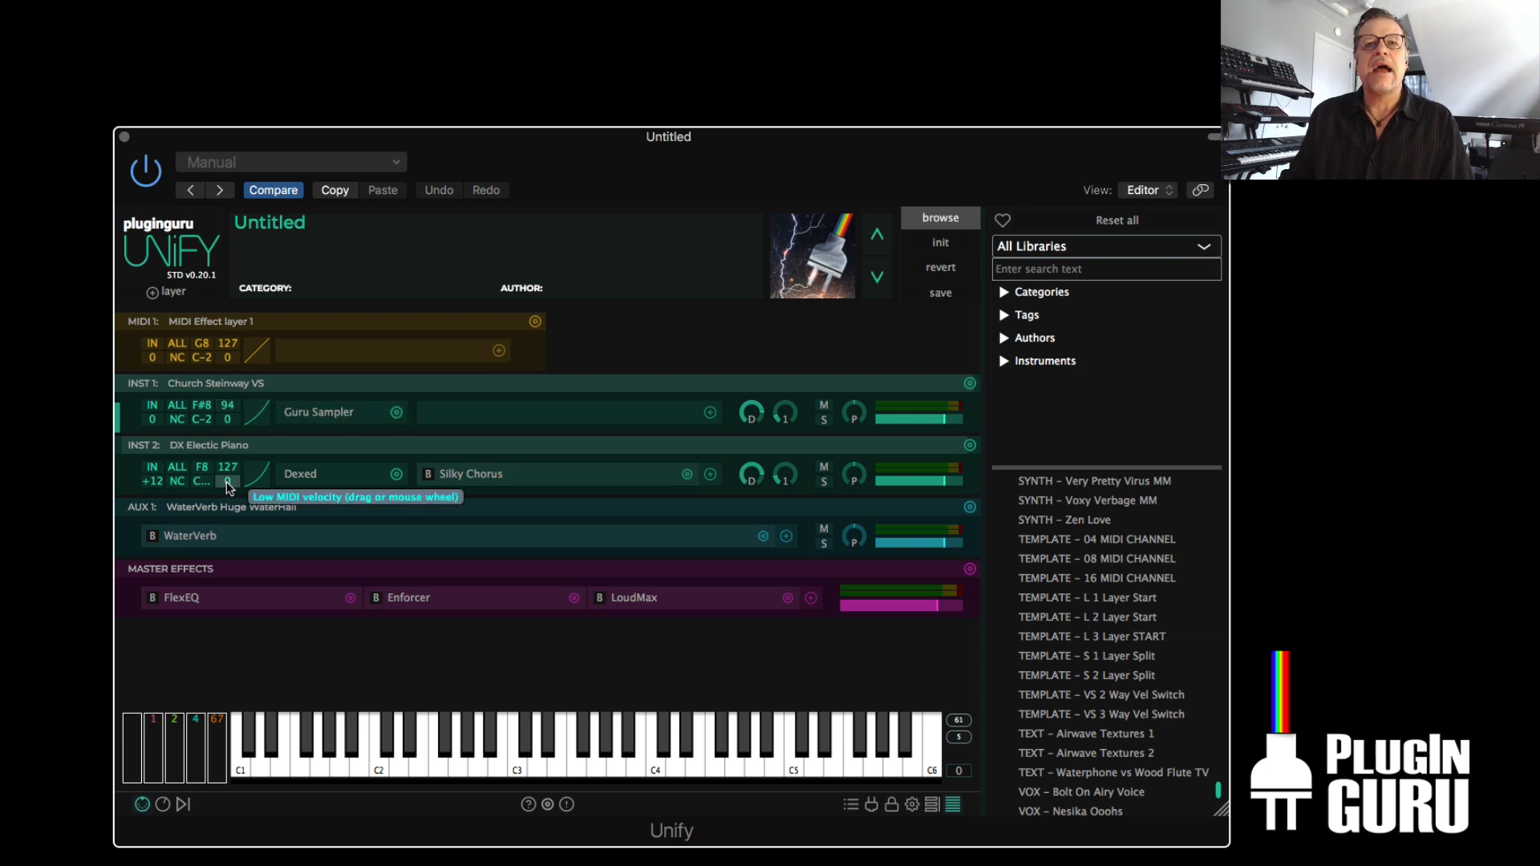
drag(227, 481, 238, 389)
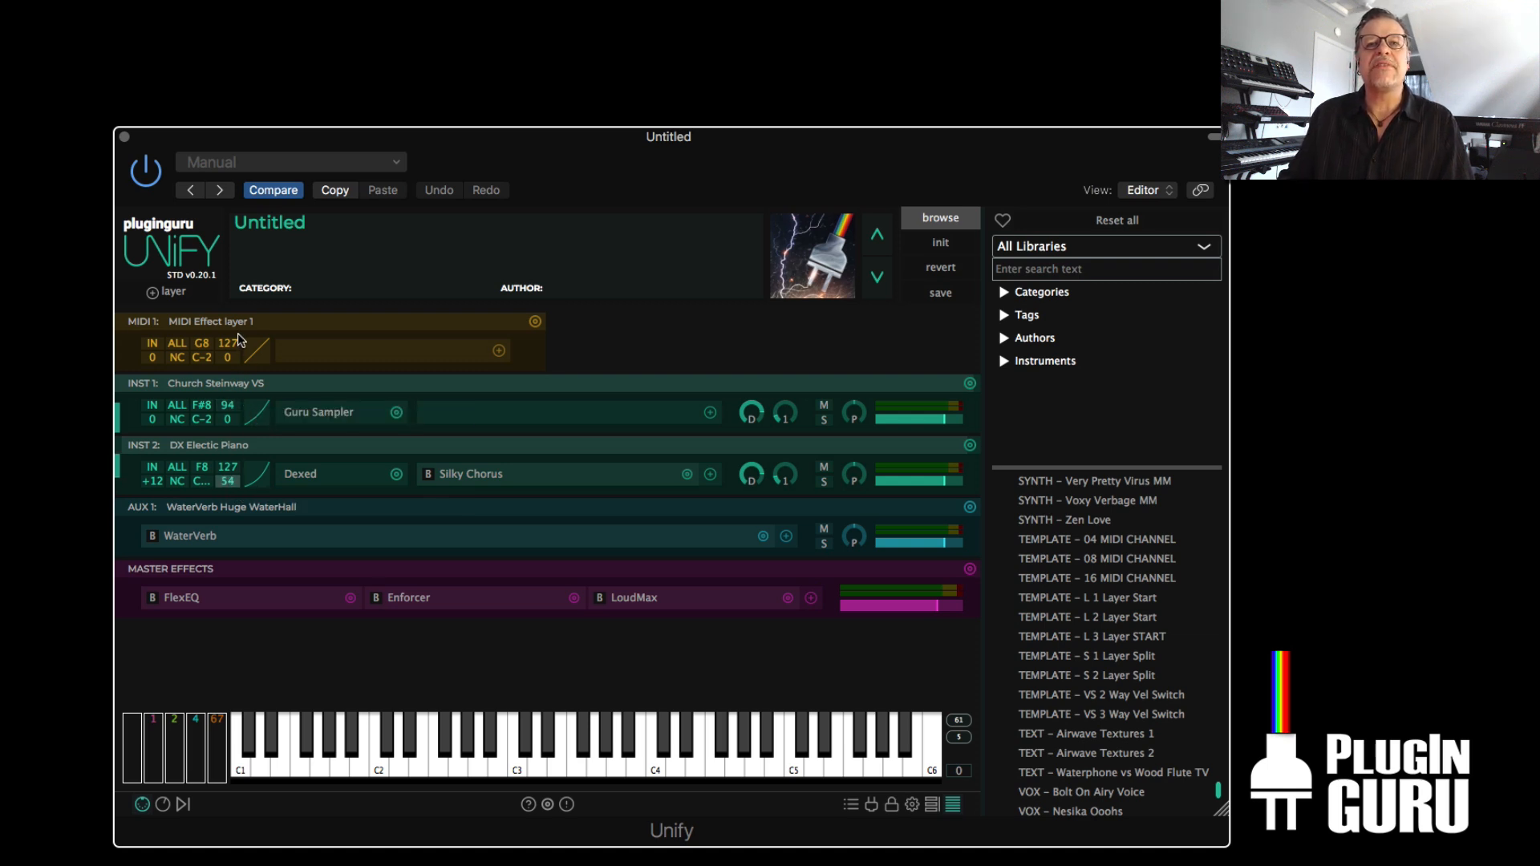
drag(237, 309, 240, 281)
double_click(229, 481)
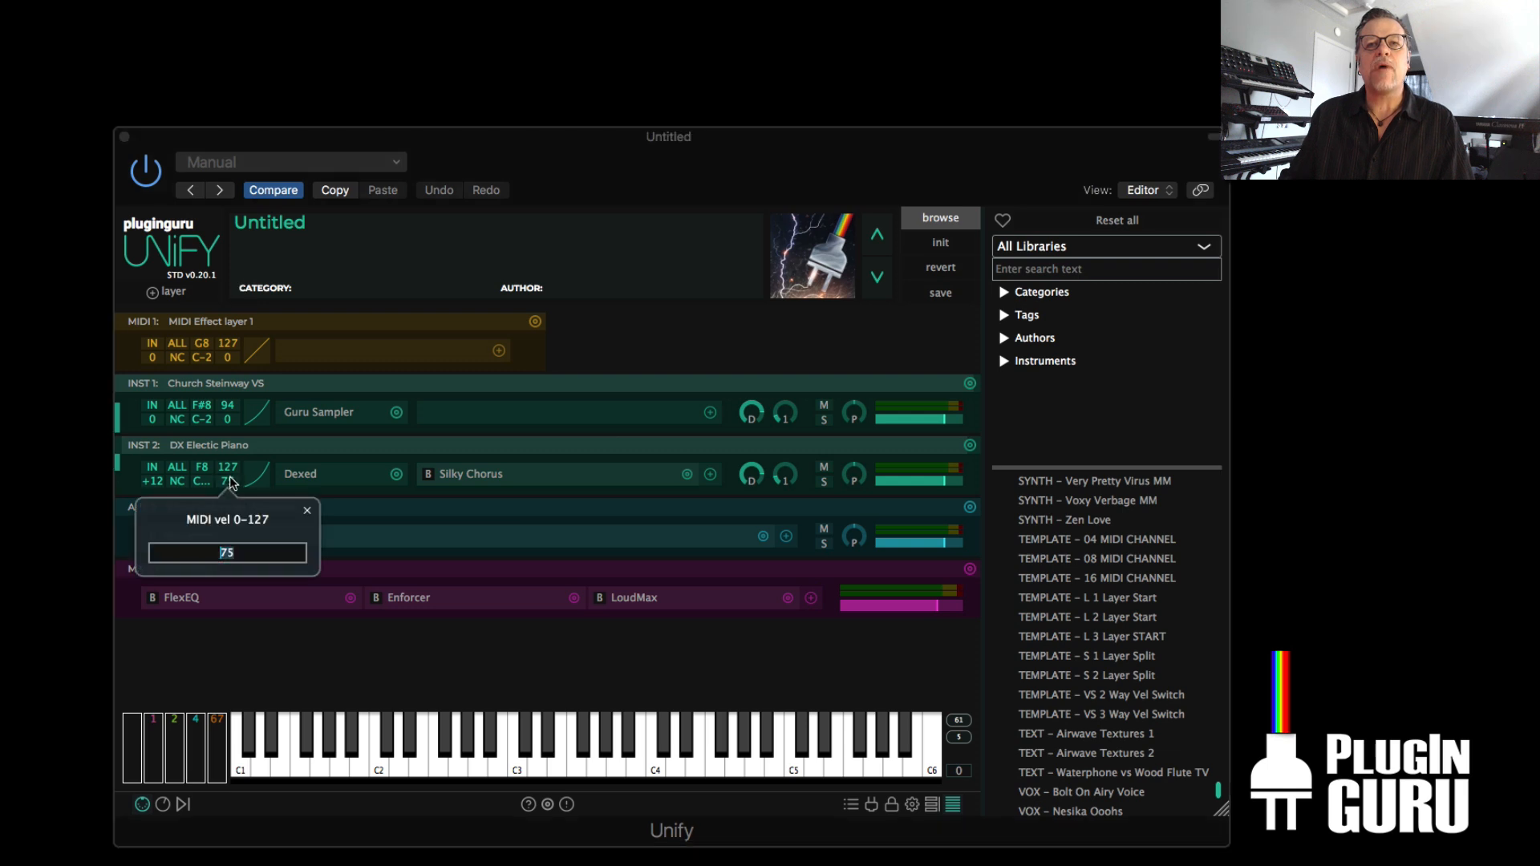
text(95)
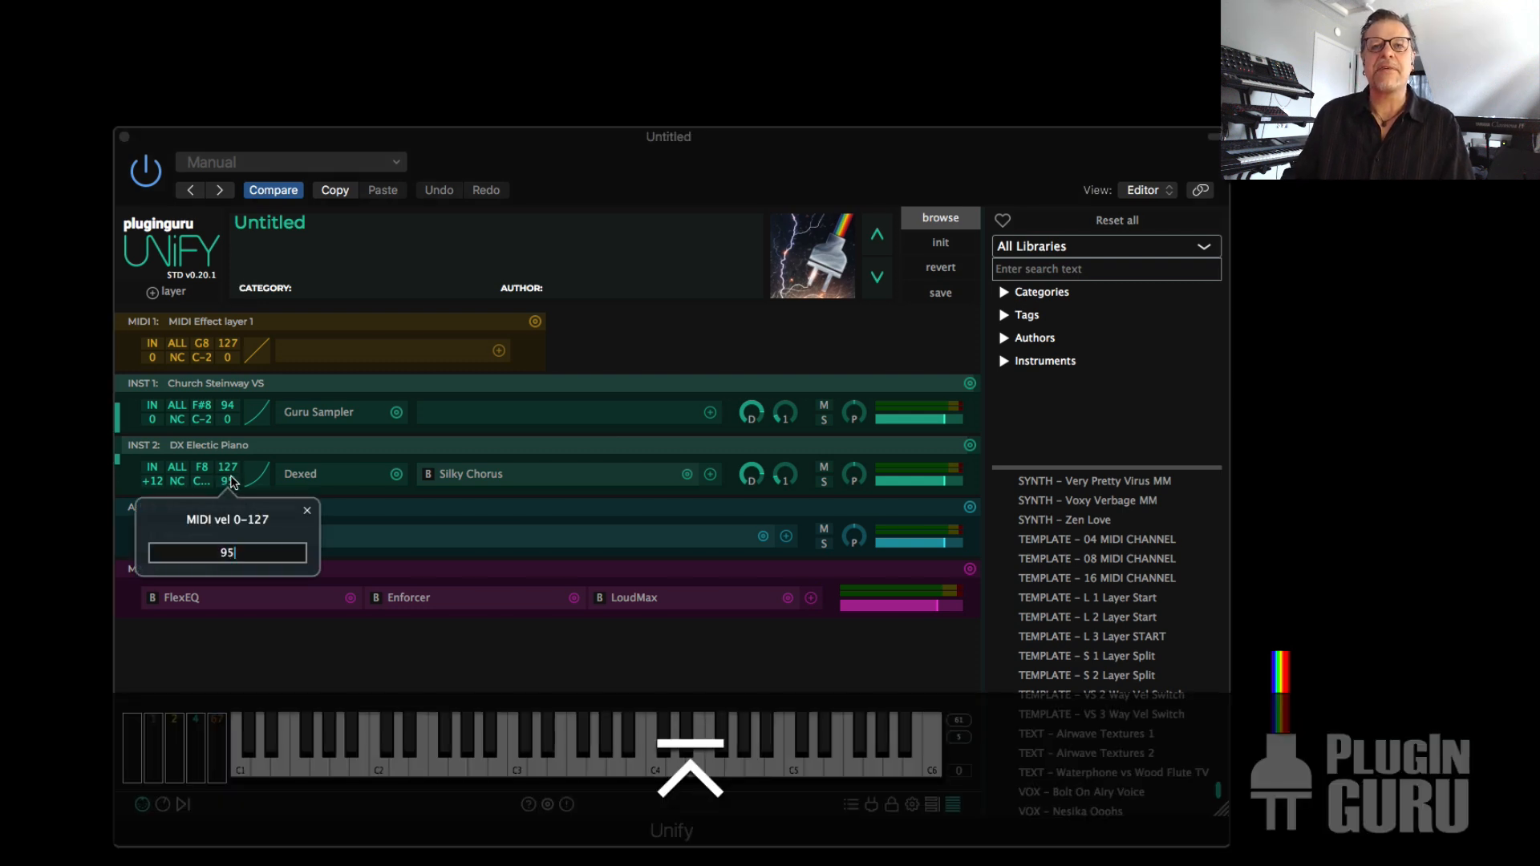
click(307, 511)
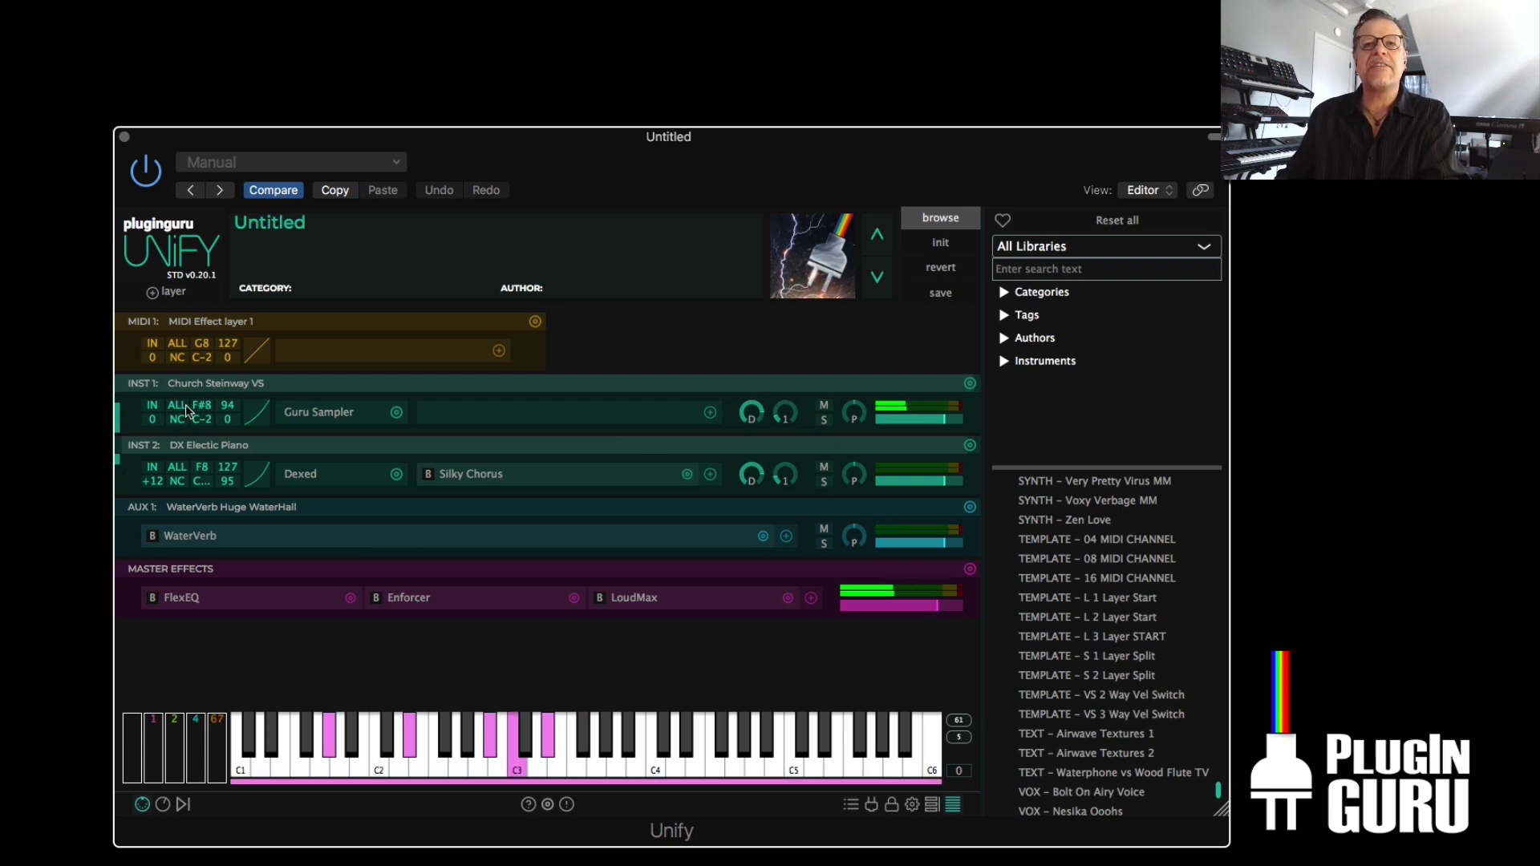
- Move the velocity split up, with INST 1's high velocity at 105 and INST 2's low velocity at 106
drag(229, 404, 234, 377)
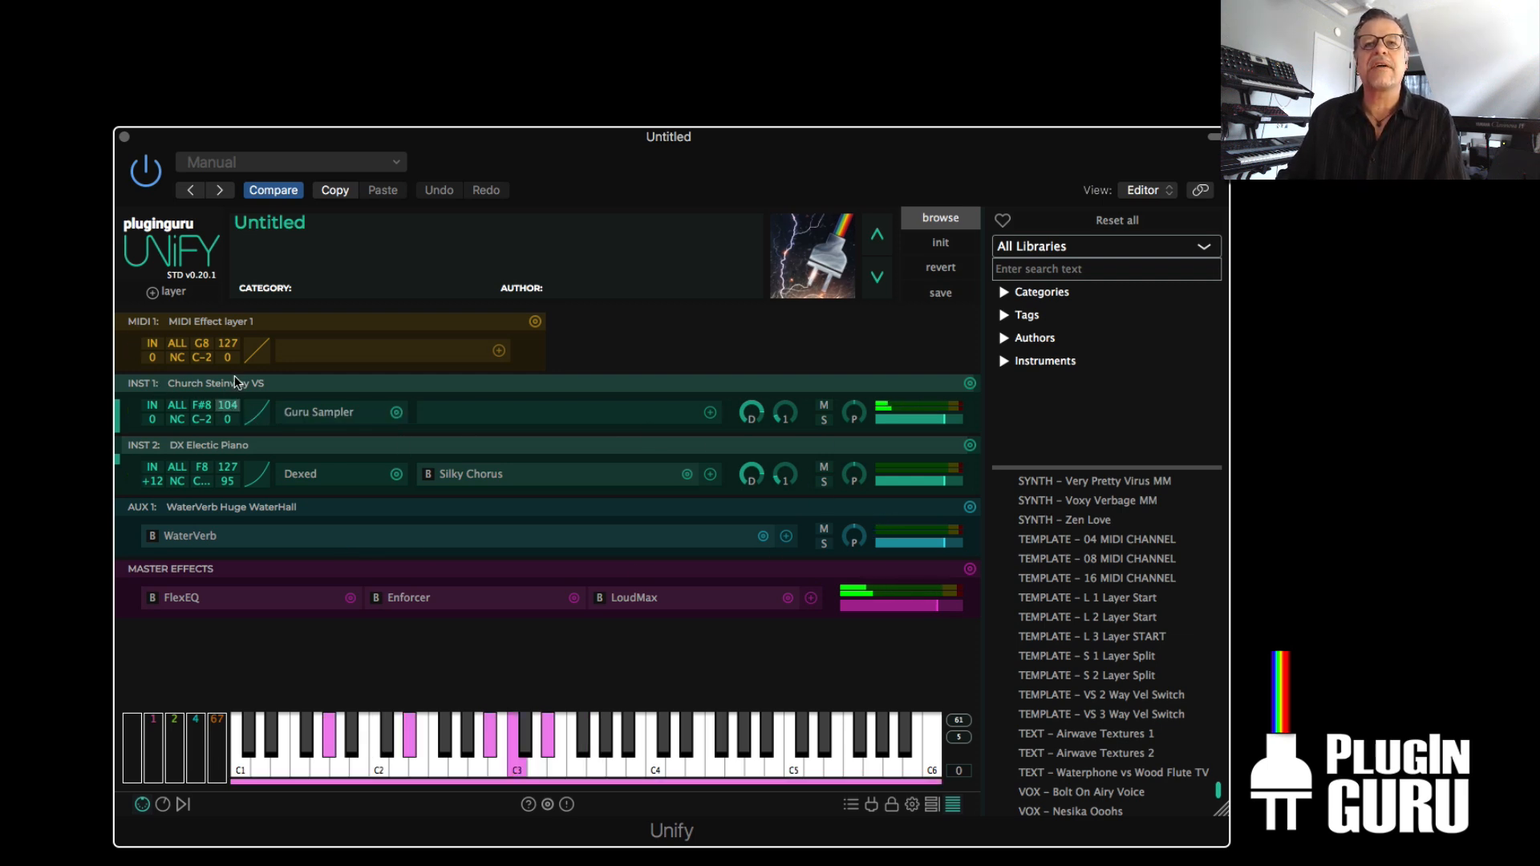
drag(243, 471, 243, 463)
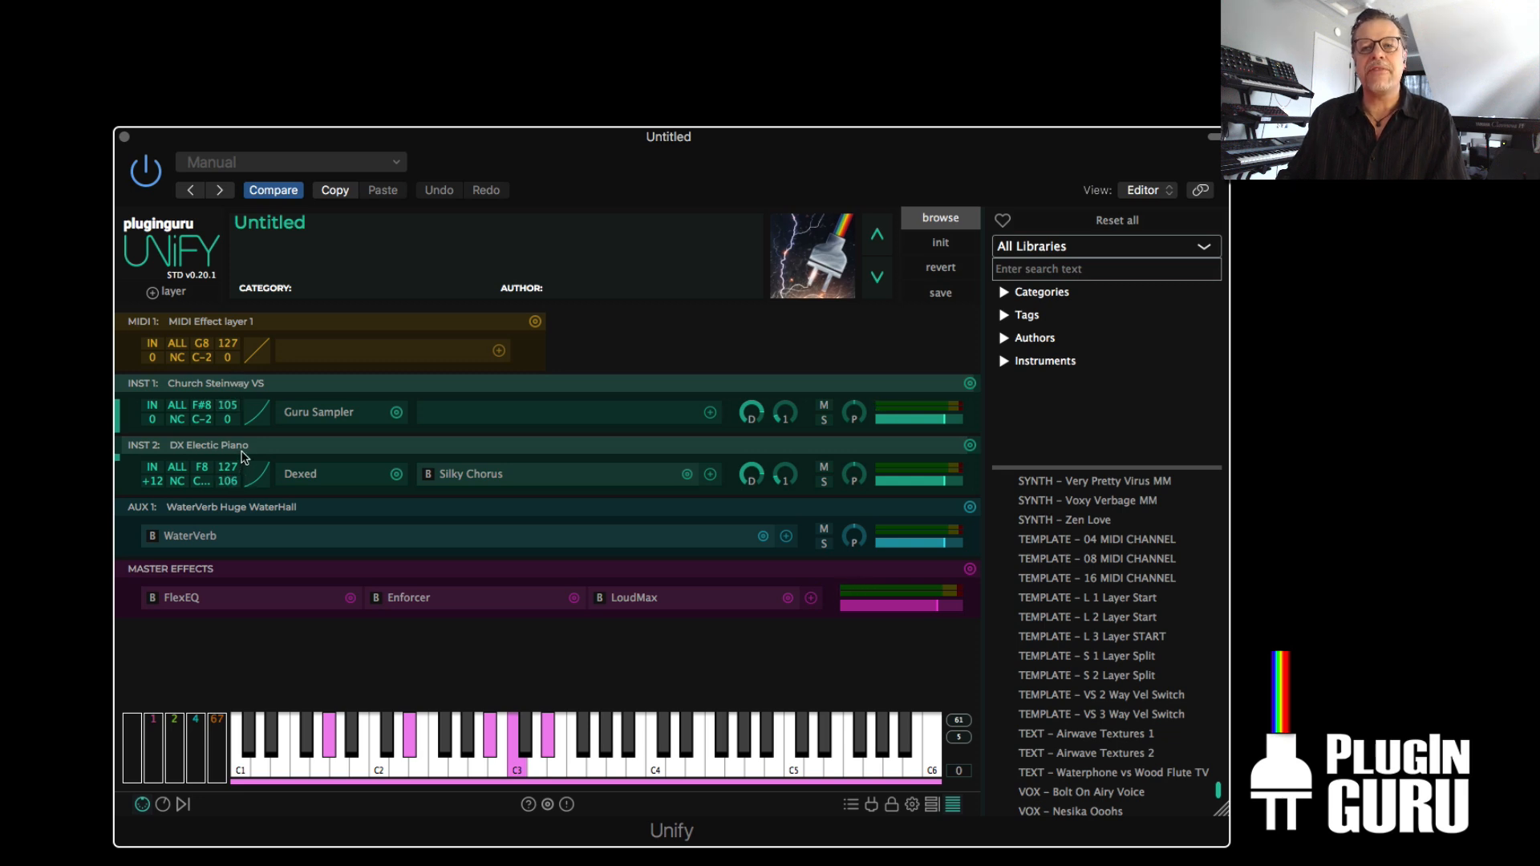
- Raise the INST 2 layer's Aux 1 reverb send and slightly lower its output volume
drag(783, 479, 800, 426)
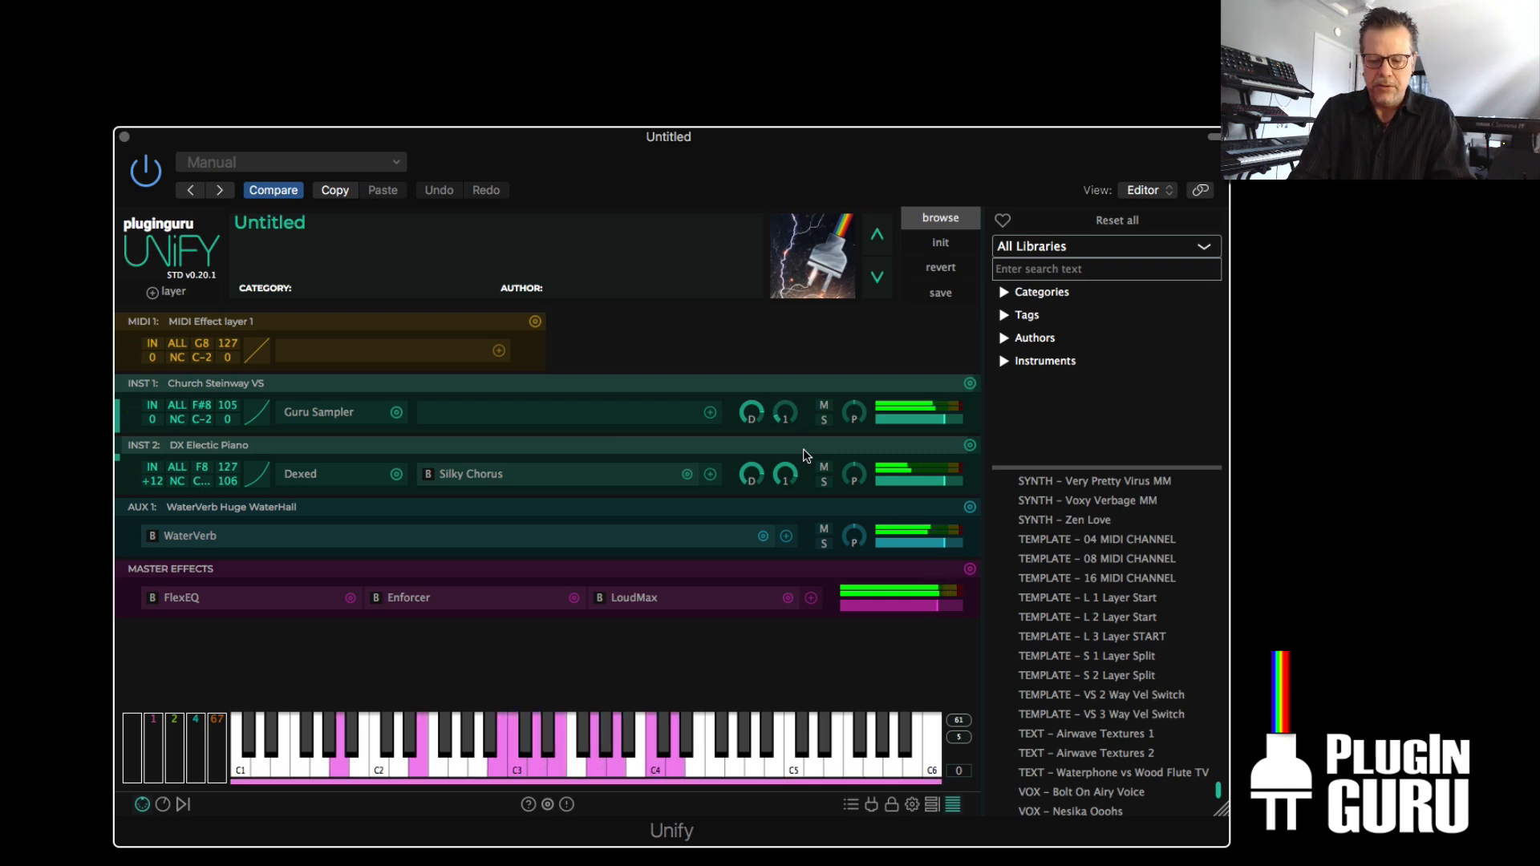
drag(946, 481, 937, 485)
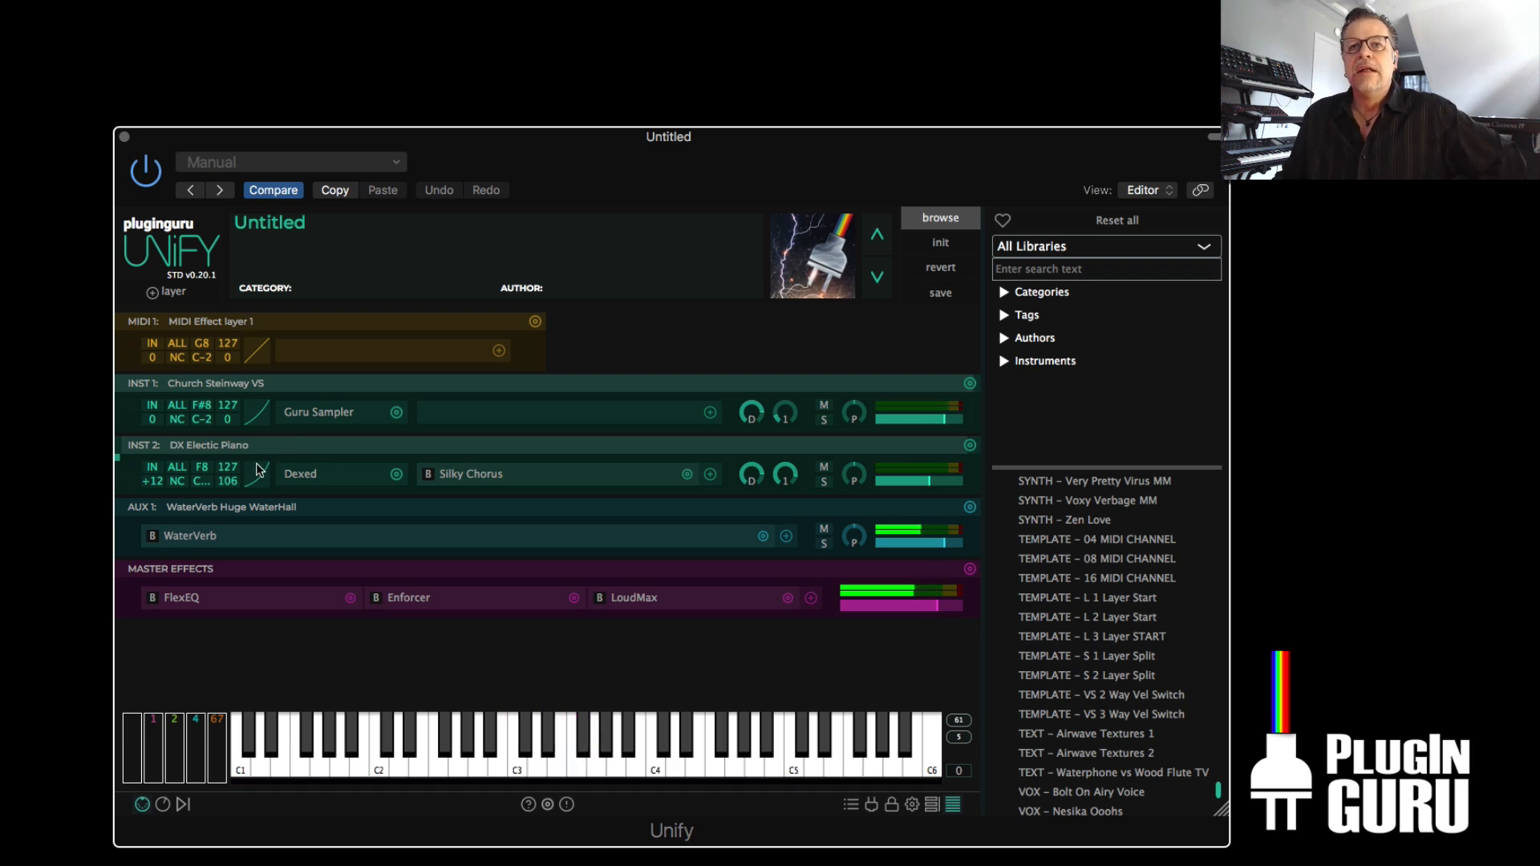
- Set the INST 2 layer's low velocity to 1
drag(230, 482, 230, 566)
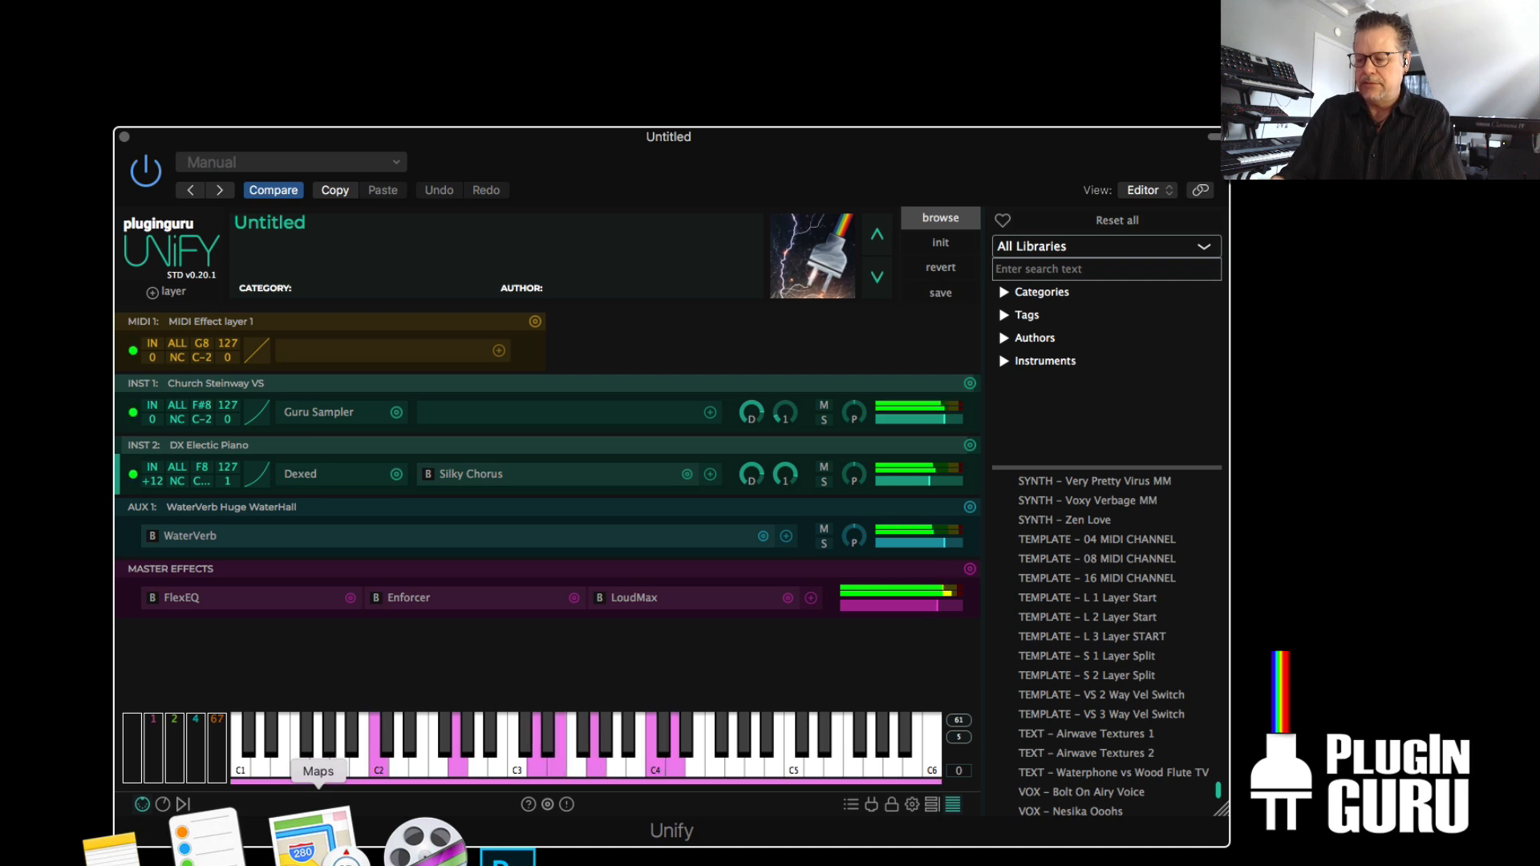
- Replace the empty MIDI 1 effects layer with the BLUE ARP Note and Chords Together layer preset
click(535, 322)
click(535, 323)
click(533, 323)
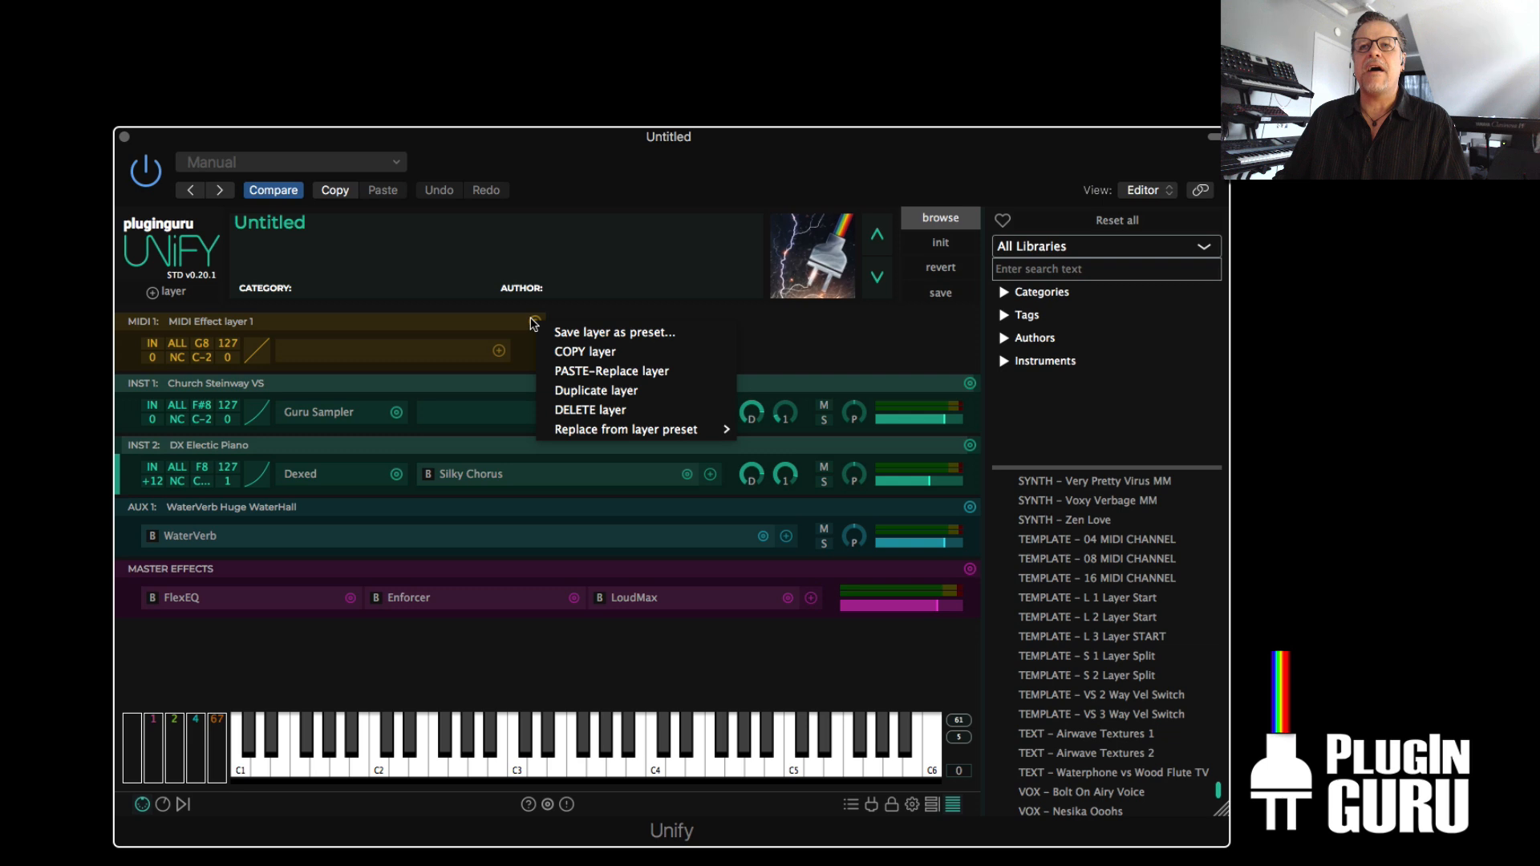
mouse_move(599, 431)
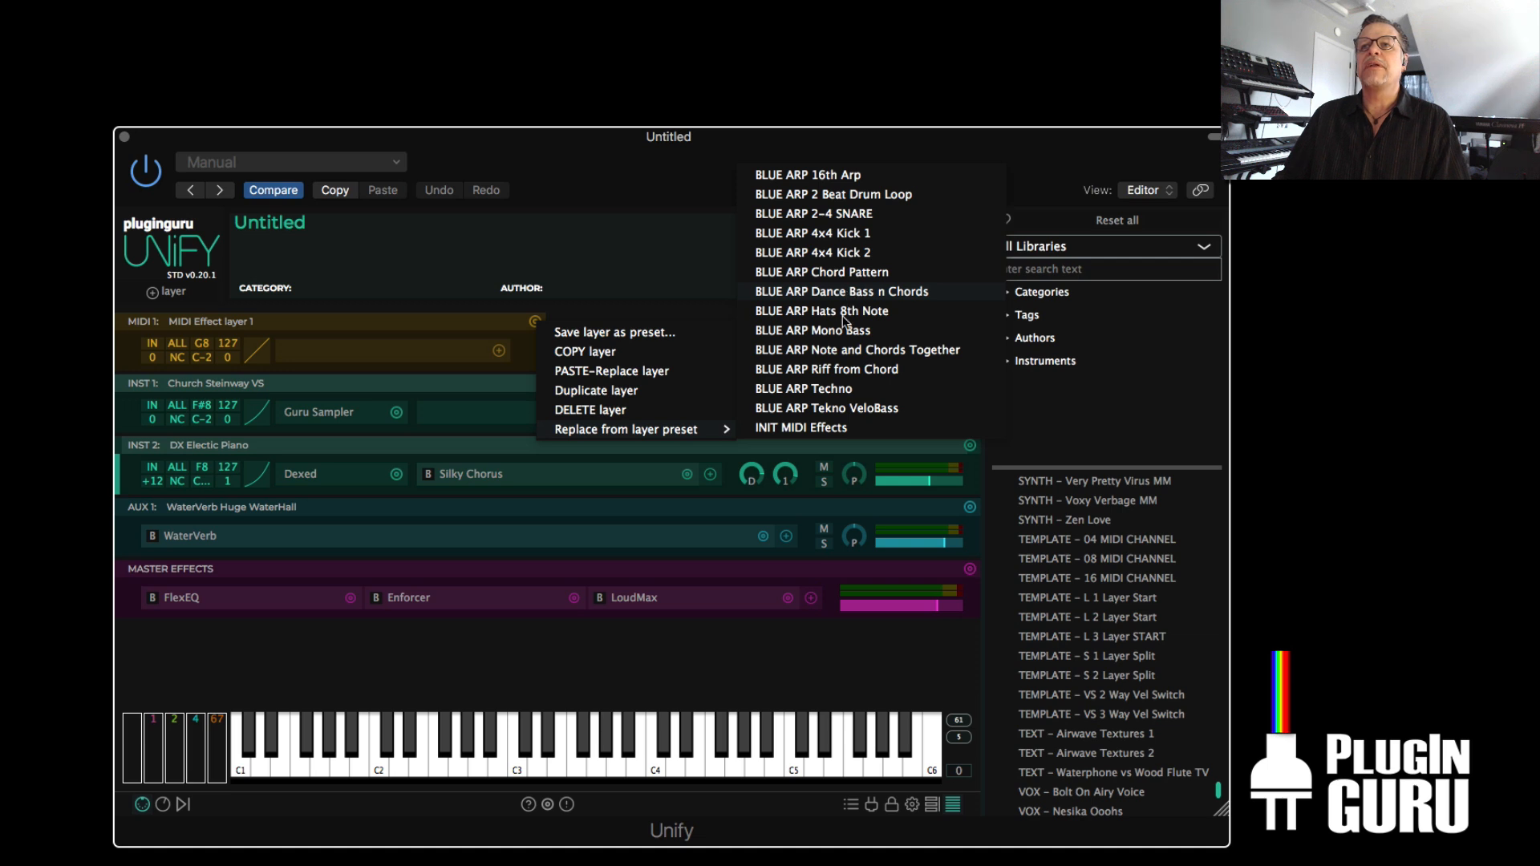
click(842, 351)
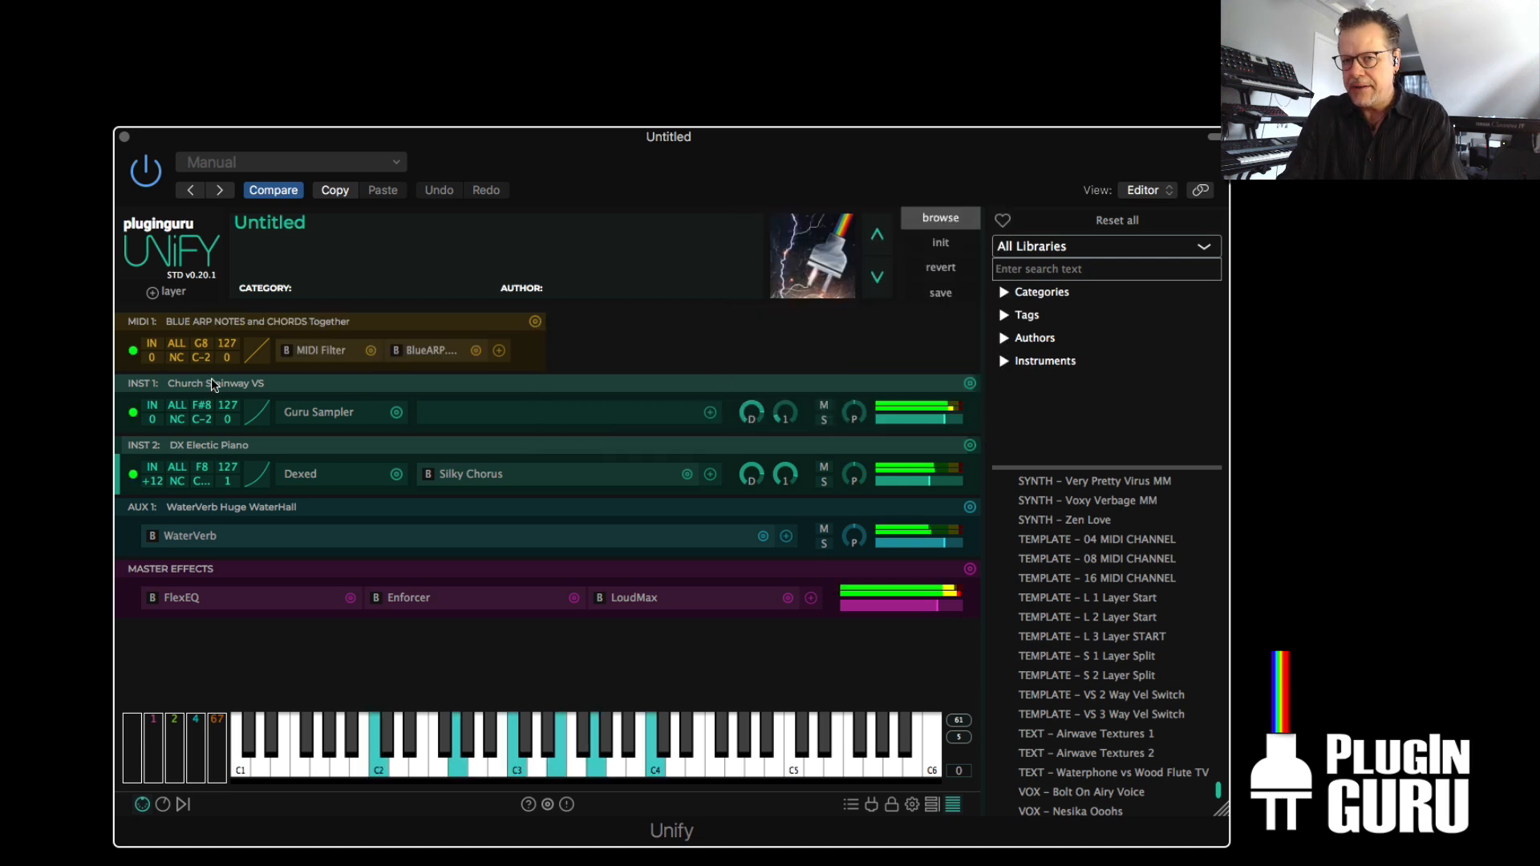
- Lower the INST 2 layer's Aux 1 reverb send
drag(787, 477, 783, 498)
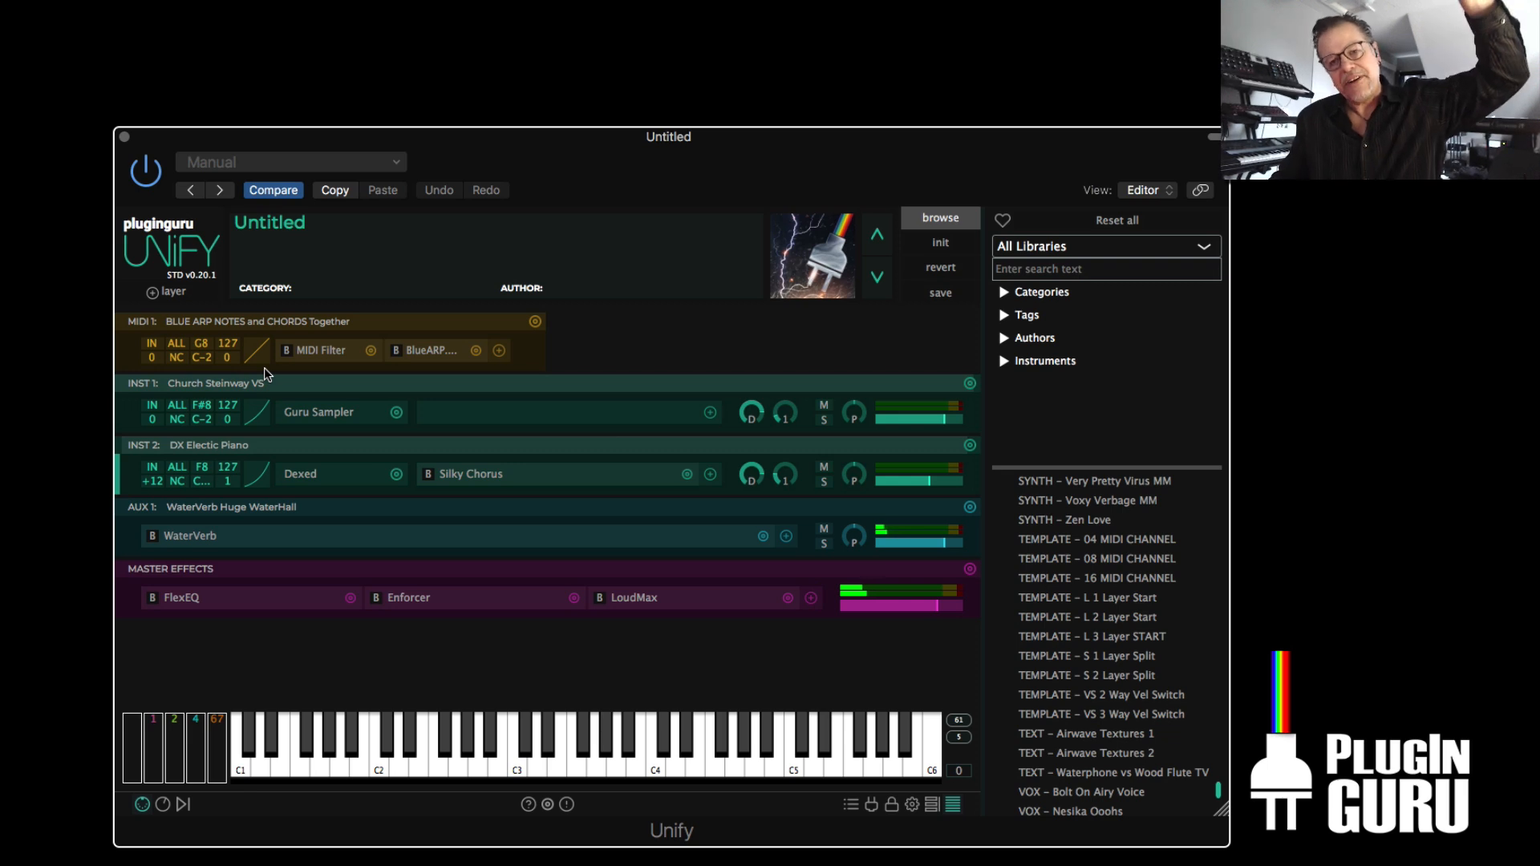
- Set the MIDI source of the INST 1 and INST 2 layers to MIDI IN, Mono Latch, and toggle INST 1's latch
click(152, 407)
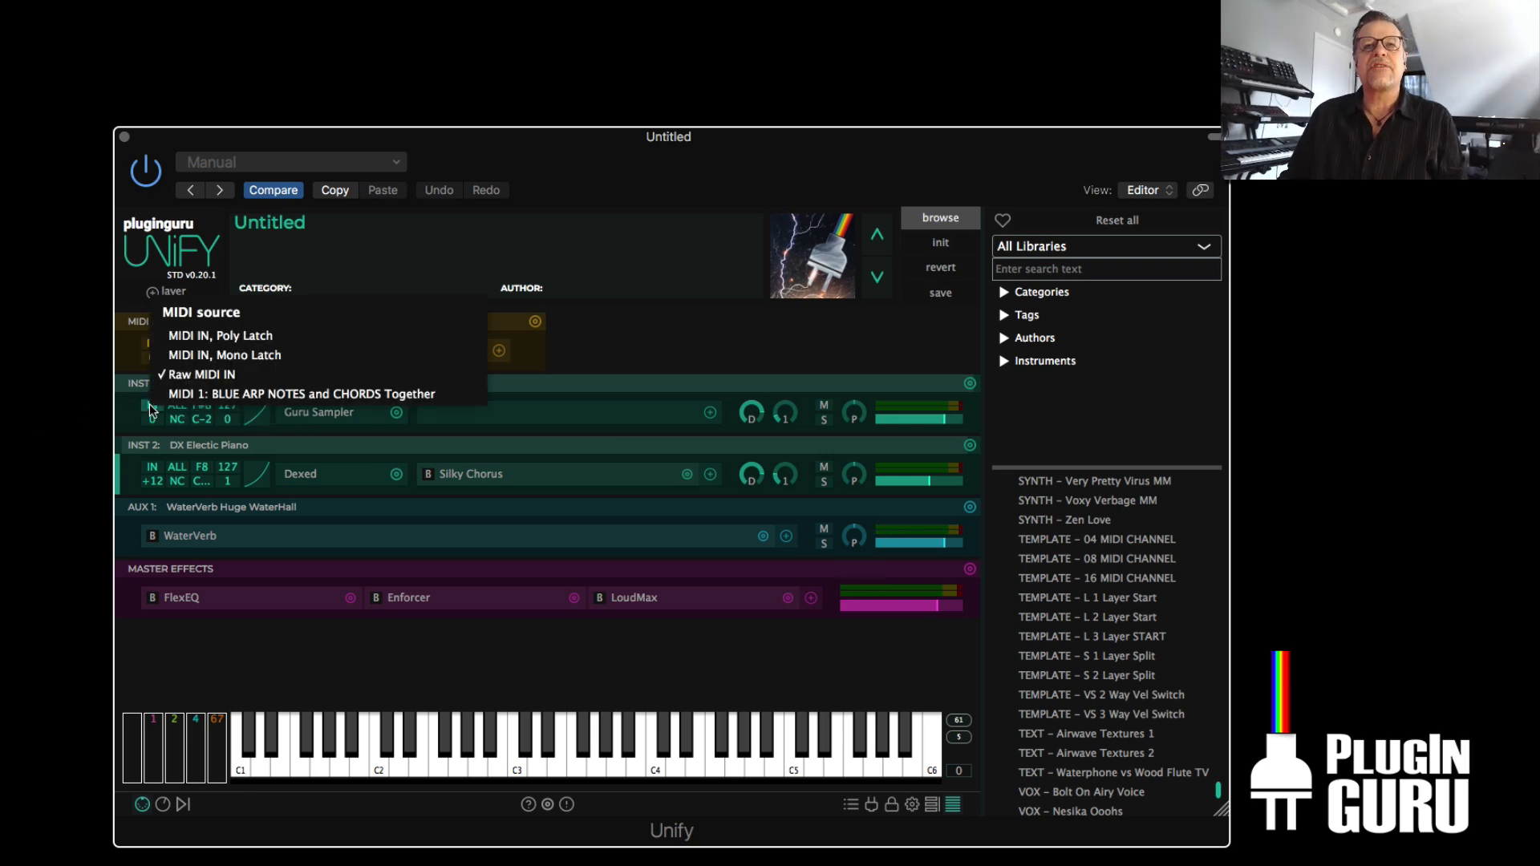
click(207, 355)
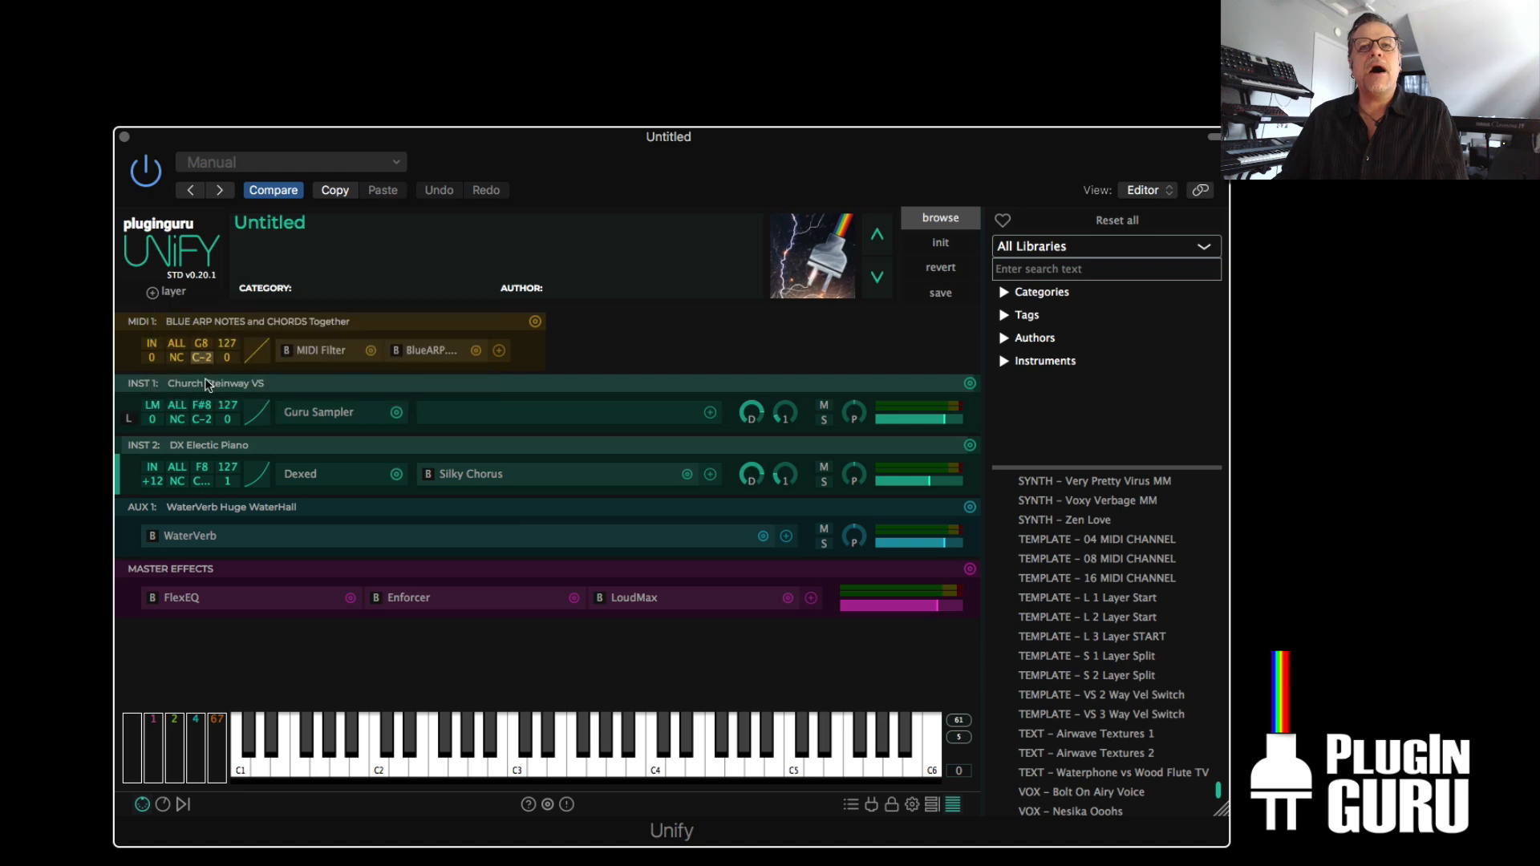
click(151, 468)
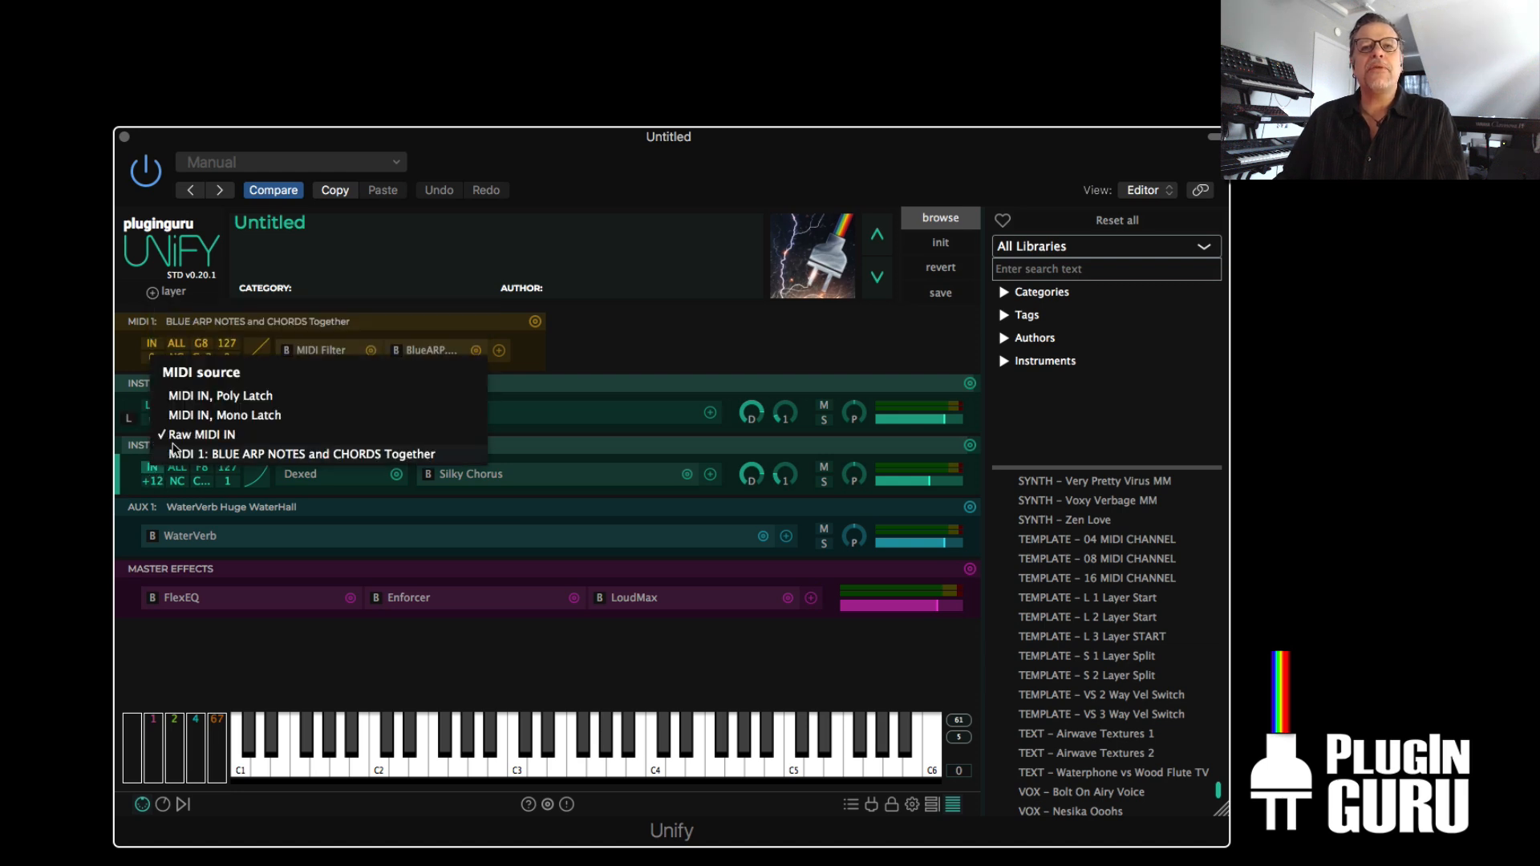
click(198, 416)
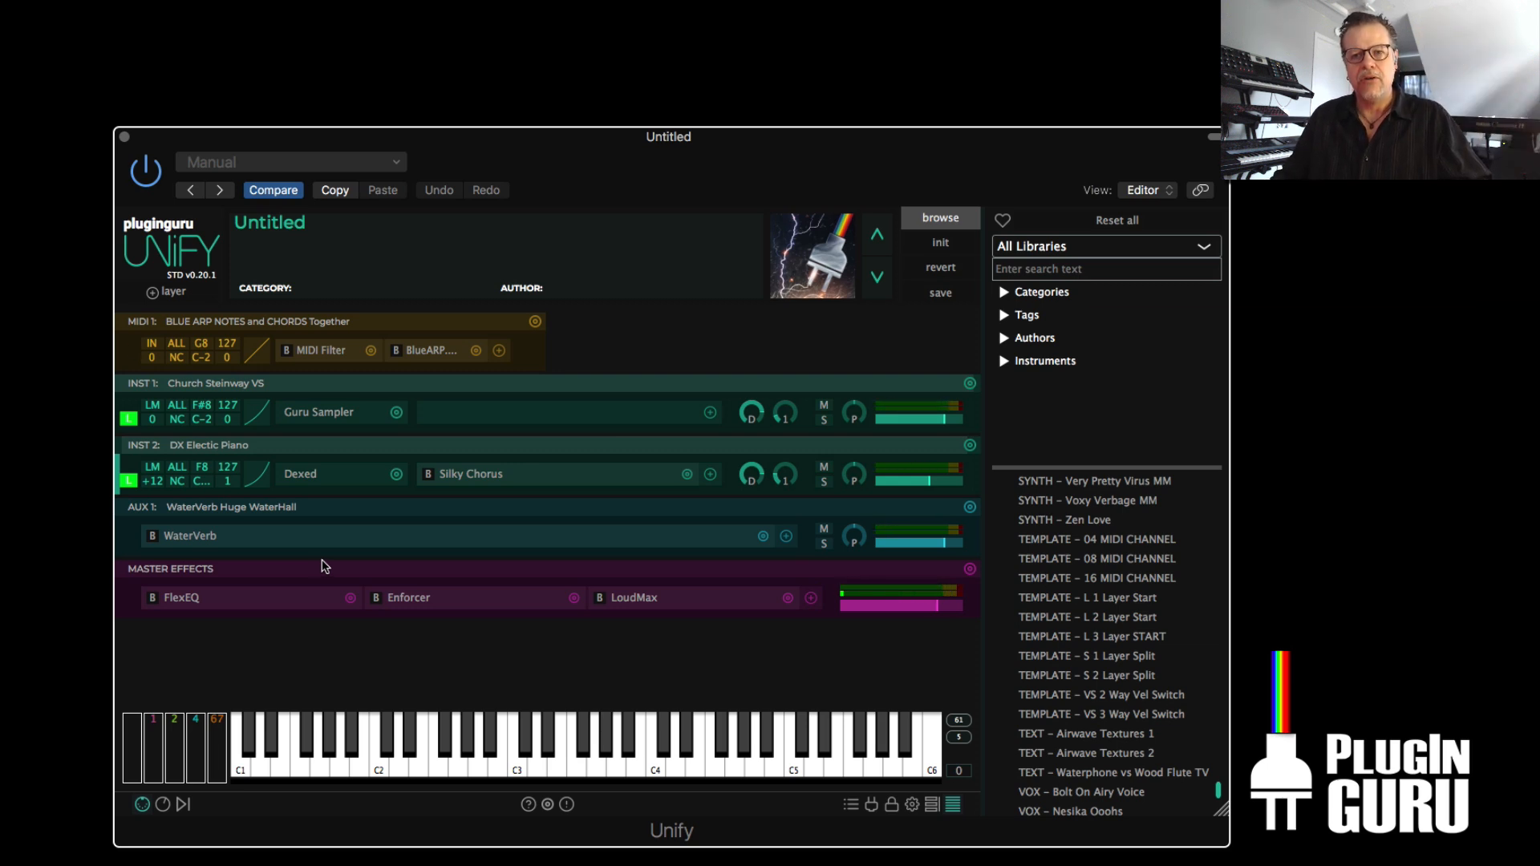
click(136, 426)
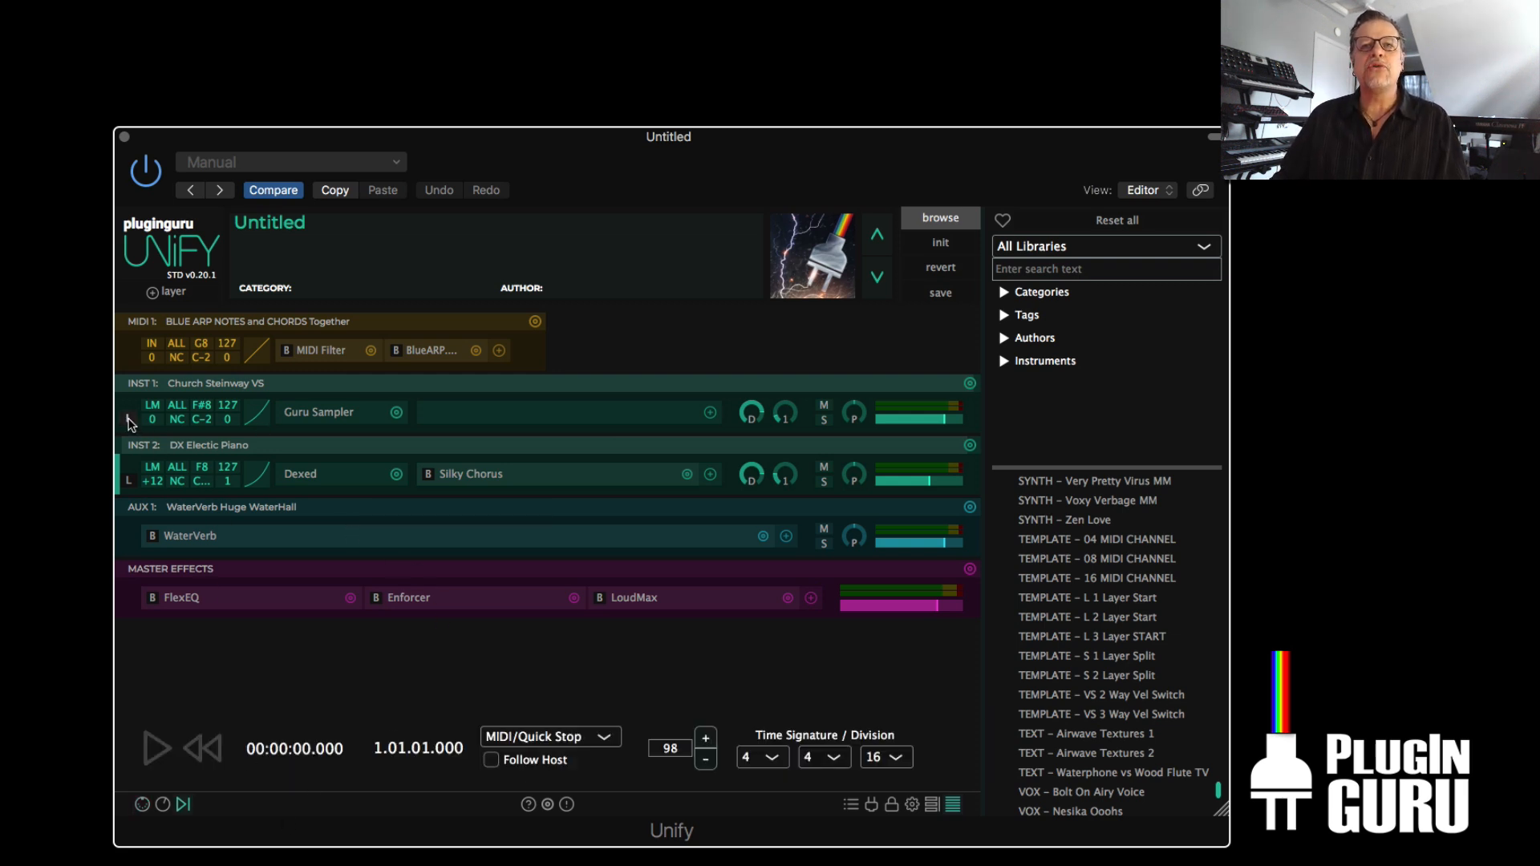
- Switch the MIDI source of the INST 2 and INST 1 layers to MIDI IN, Poly Latch
click(150, 468)
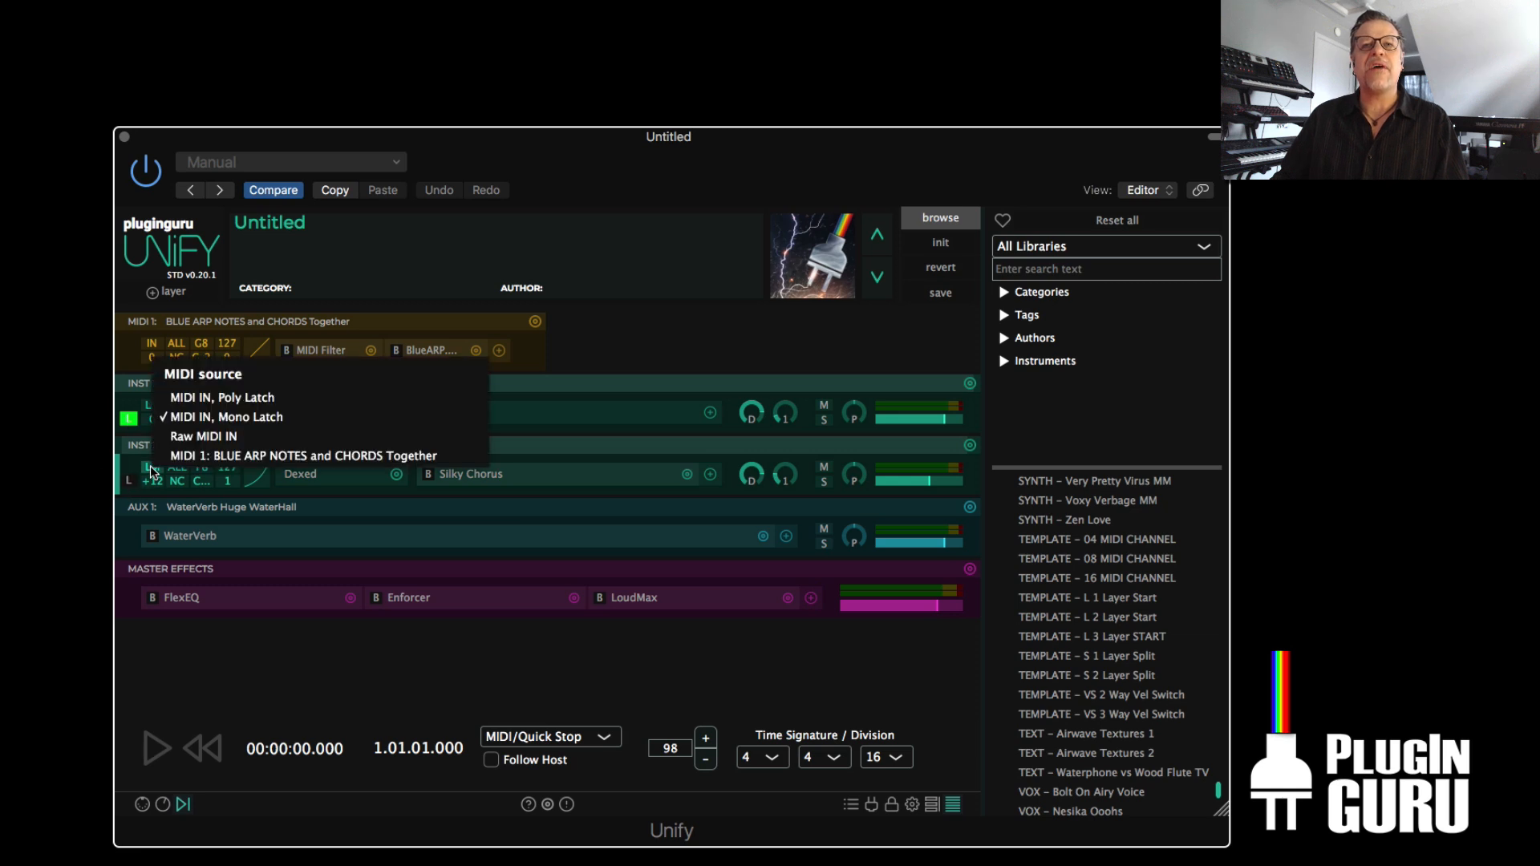
click(199, 398)
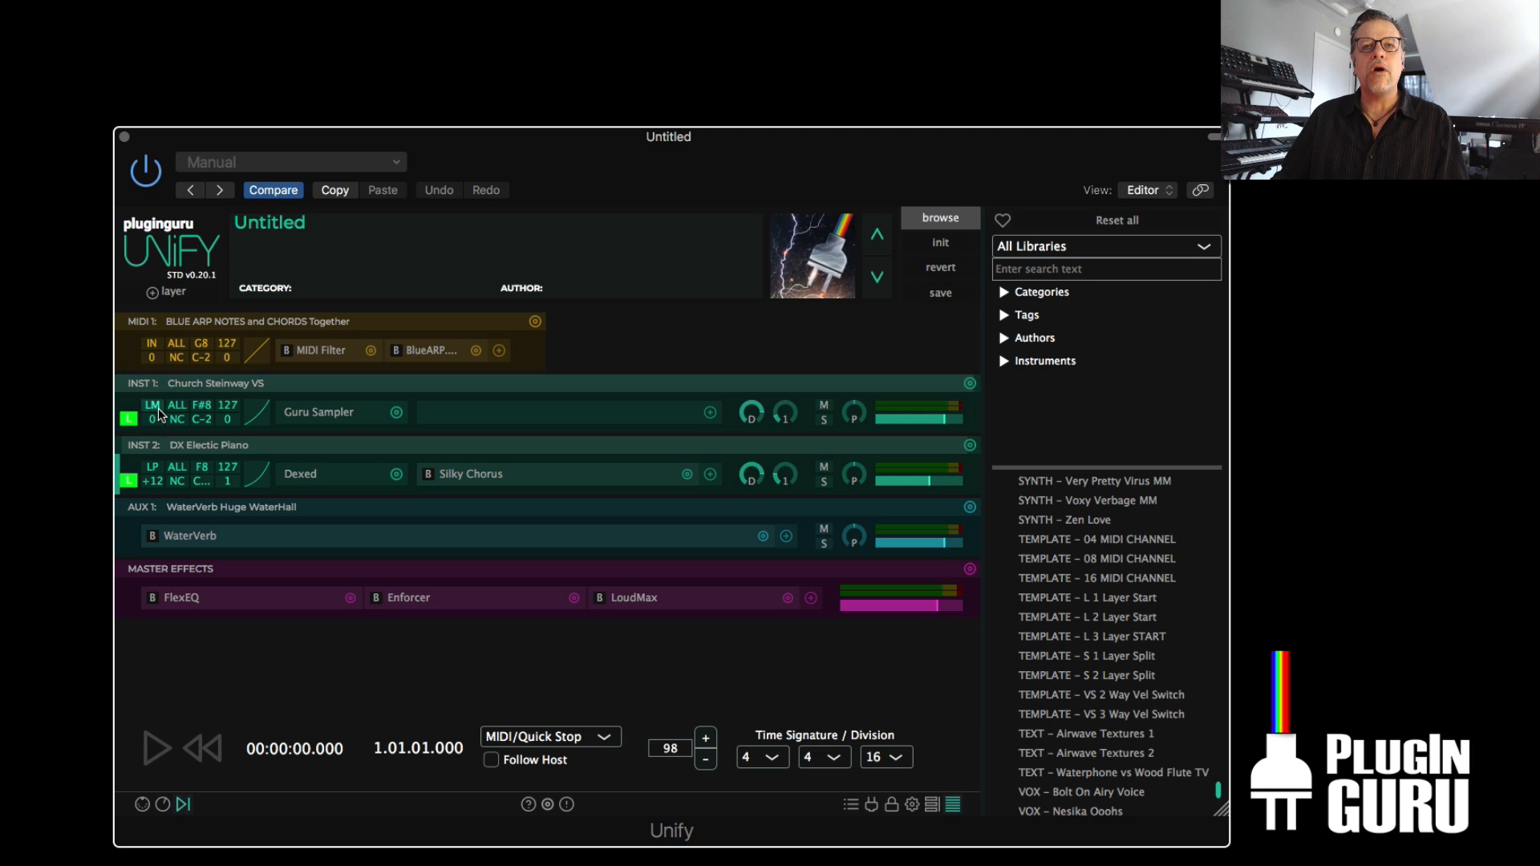
click(152, 406)
click(208, 342)
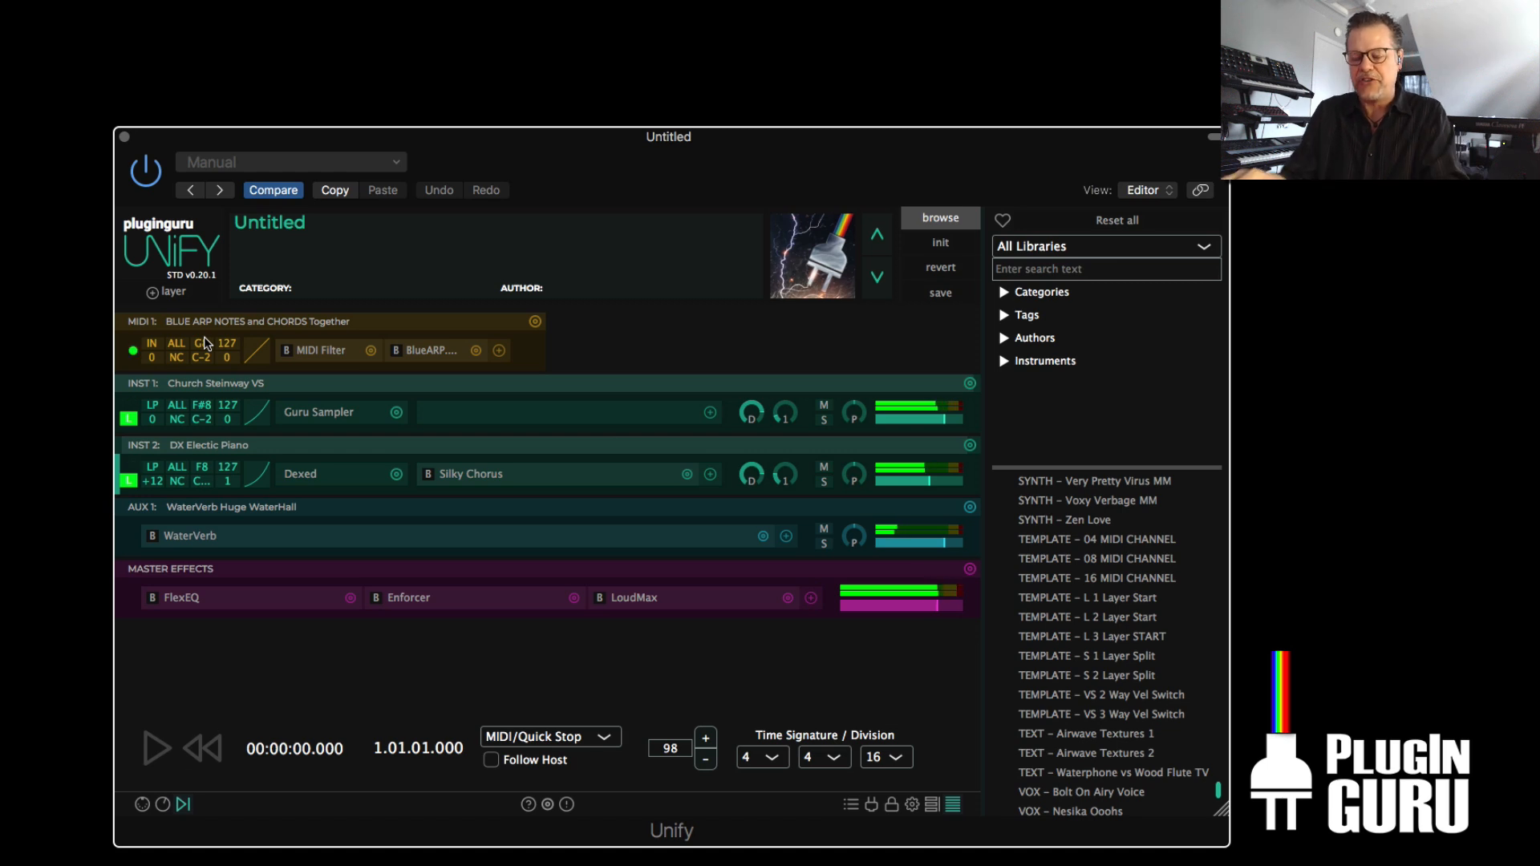
- Show the on-screen keyboard and return the INST 1 and INST 2 layers' MIDI source to Raw MIDI IN
click(143, 802)
click(153, 405)
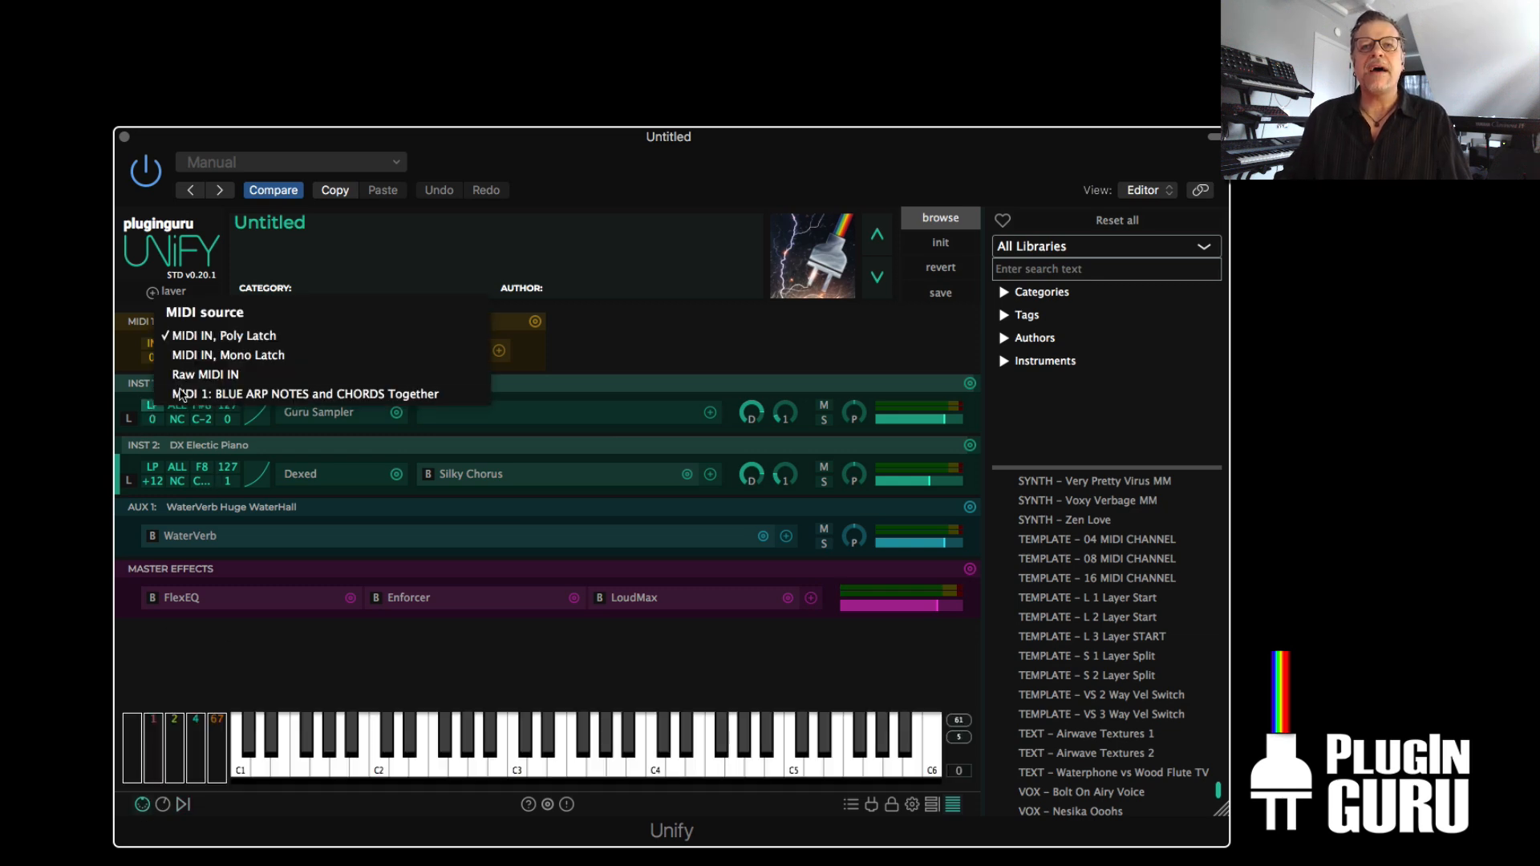
click(192, 372)
click(154, 468)
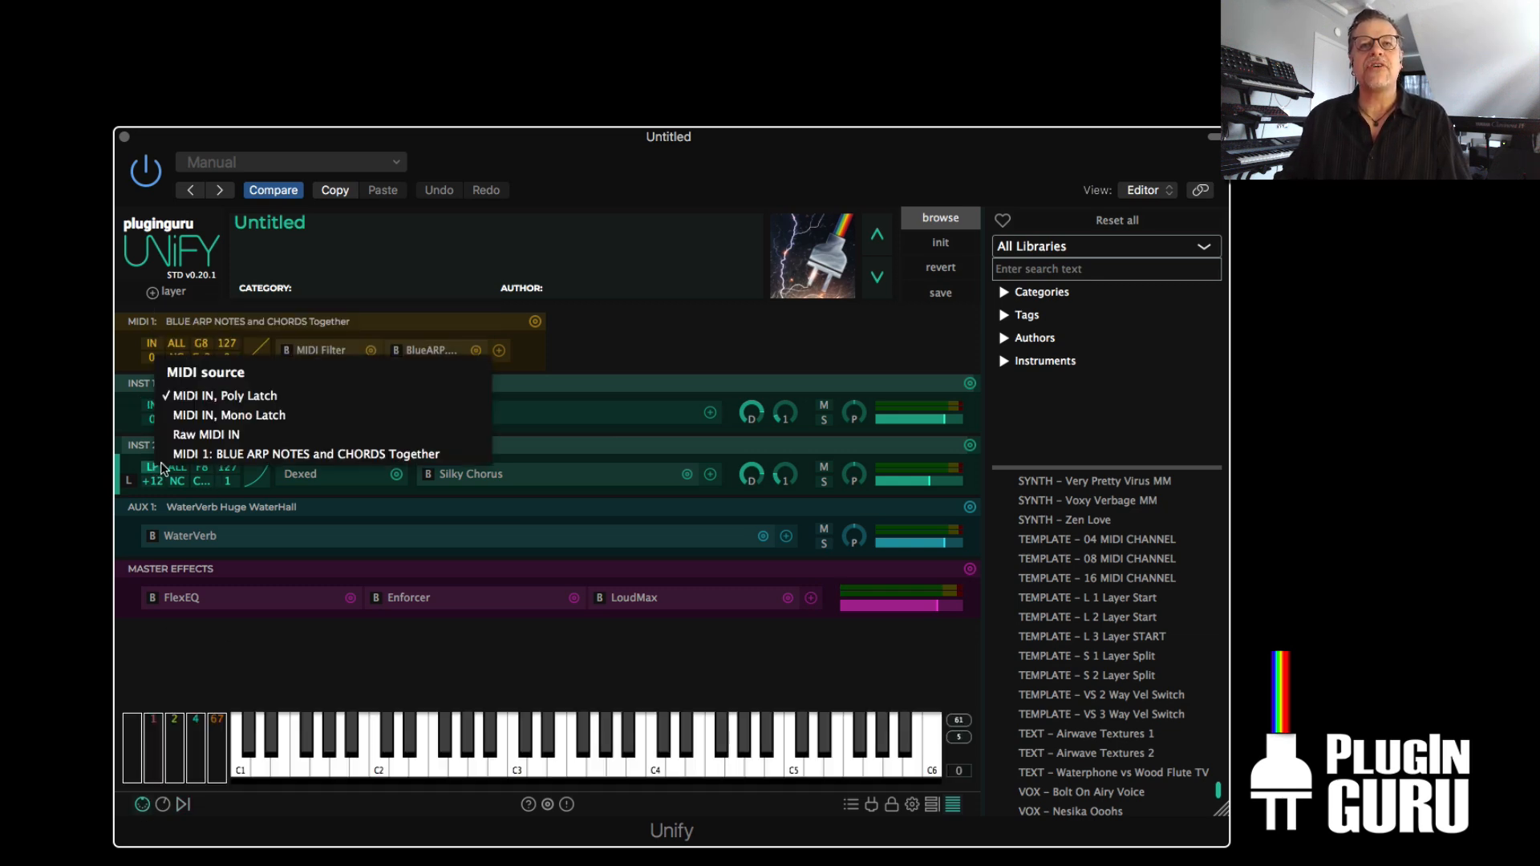
click(214, 437)
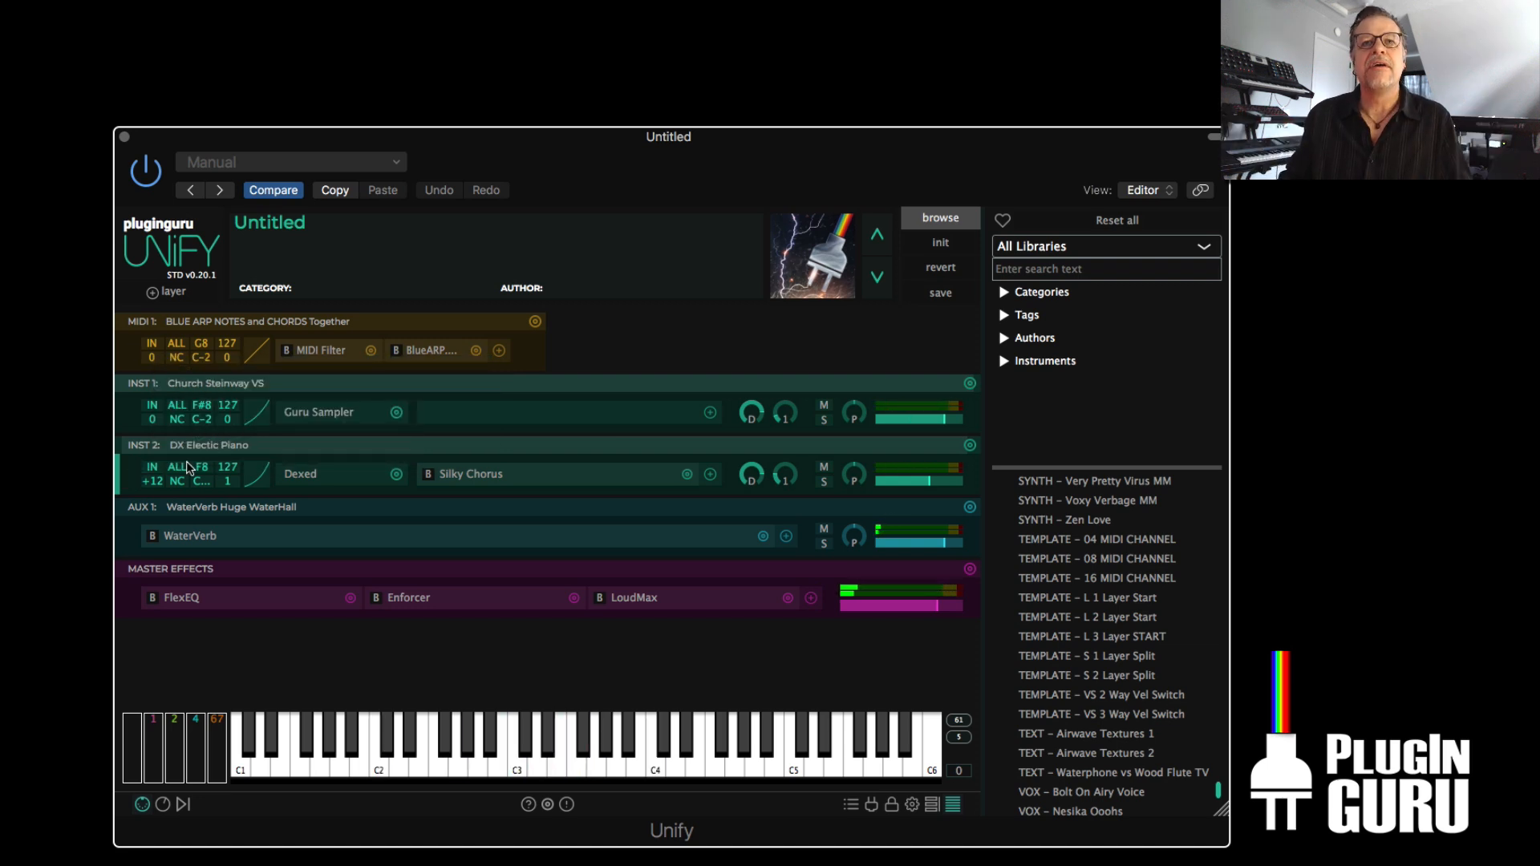
- Route the INST 1 and INST 2 layers' MIDI source from MIDI 1: BLUE ARP NOTES and CHORDS Together
click(149, 408)
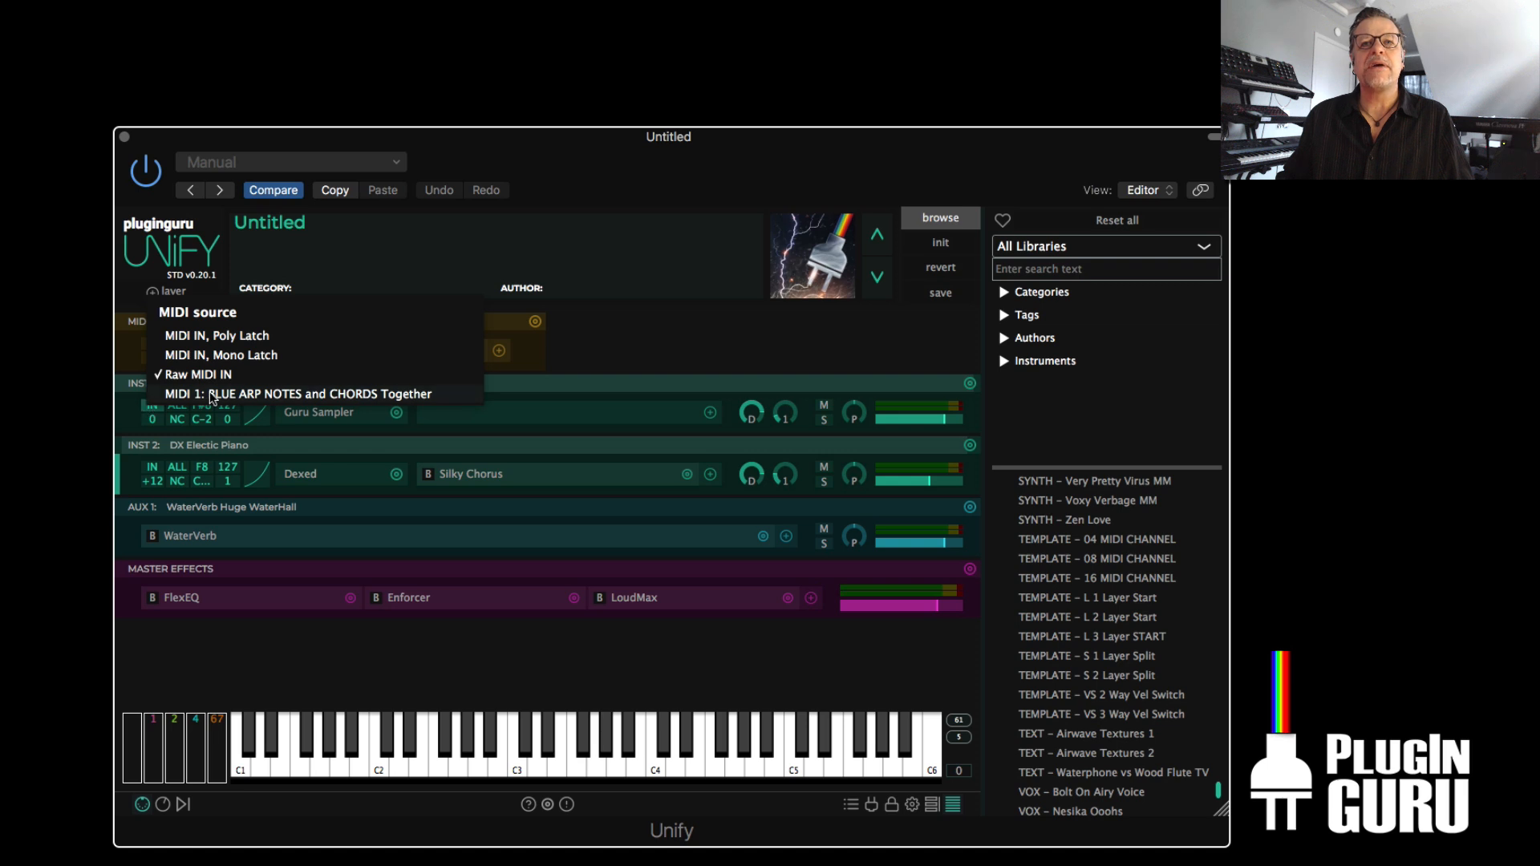
click(211, 394)
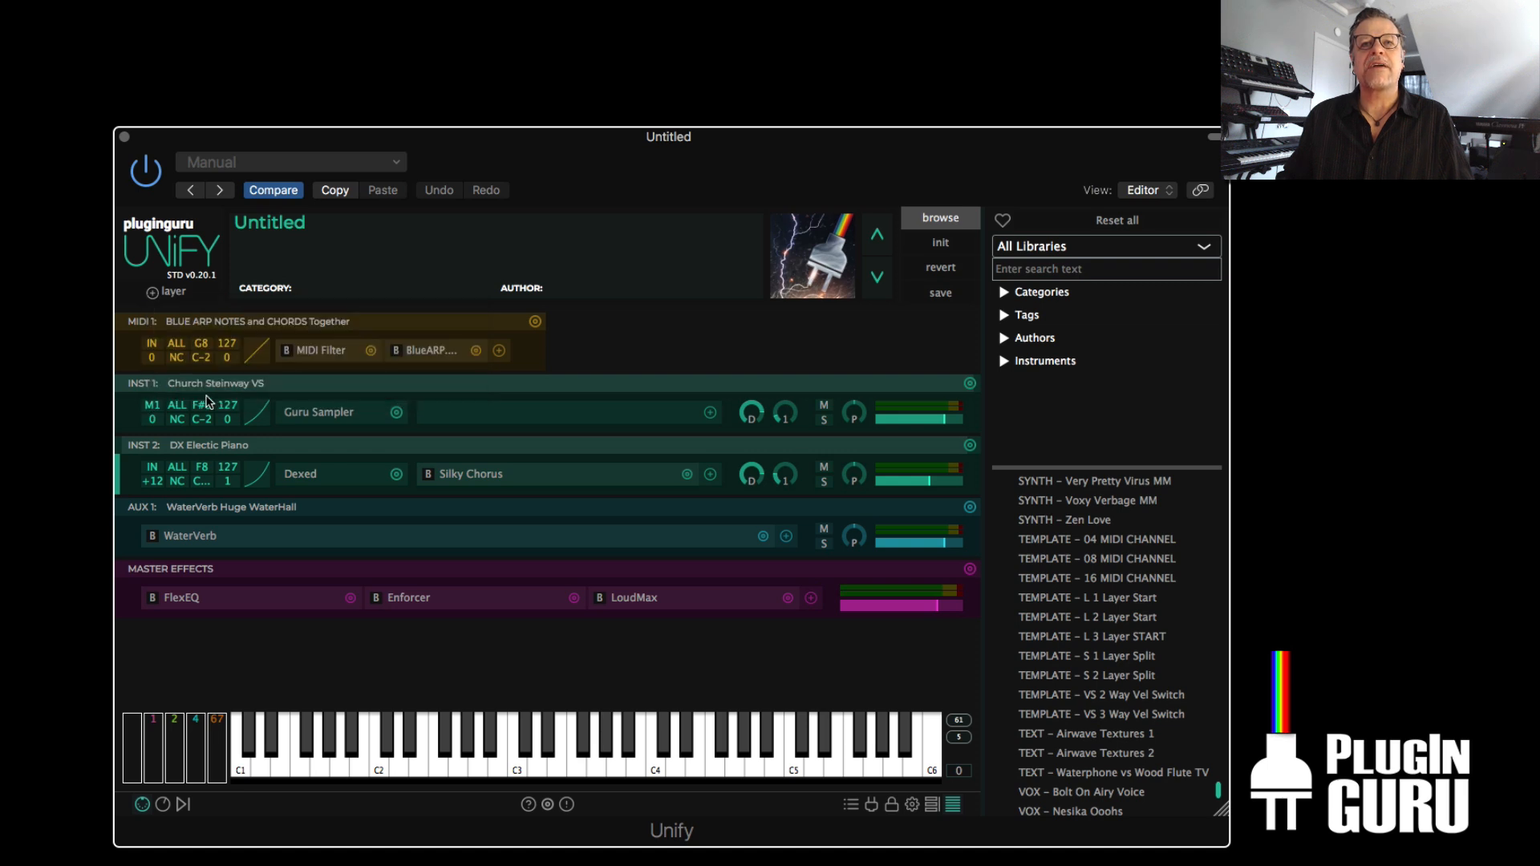
click(150, 470)
click(207, 454)
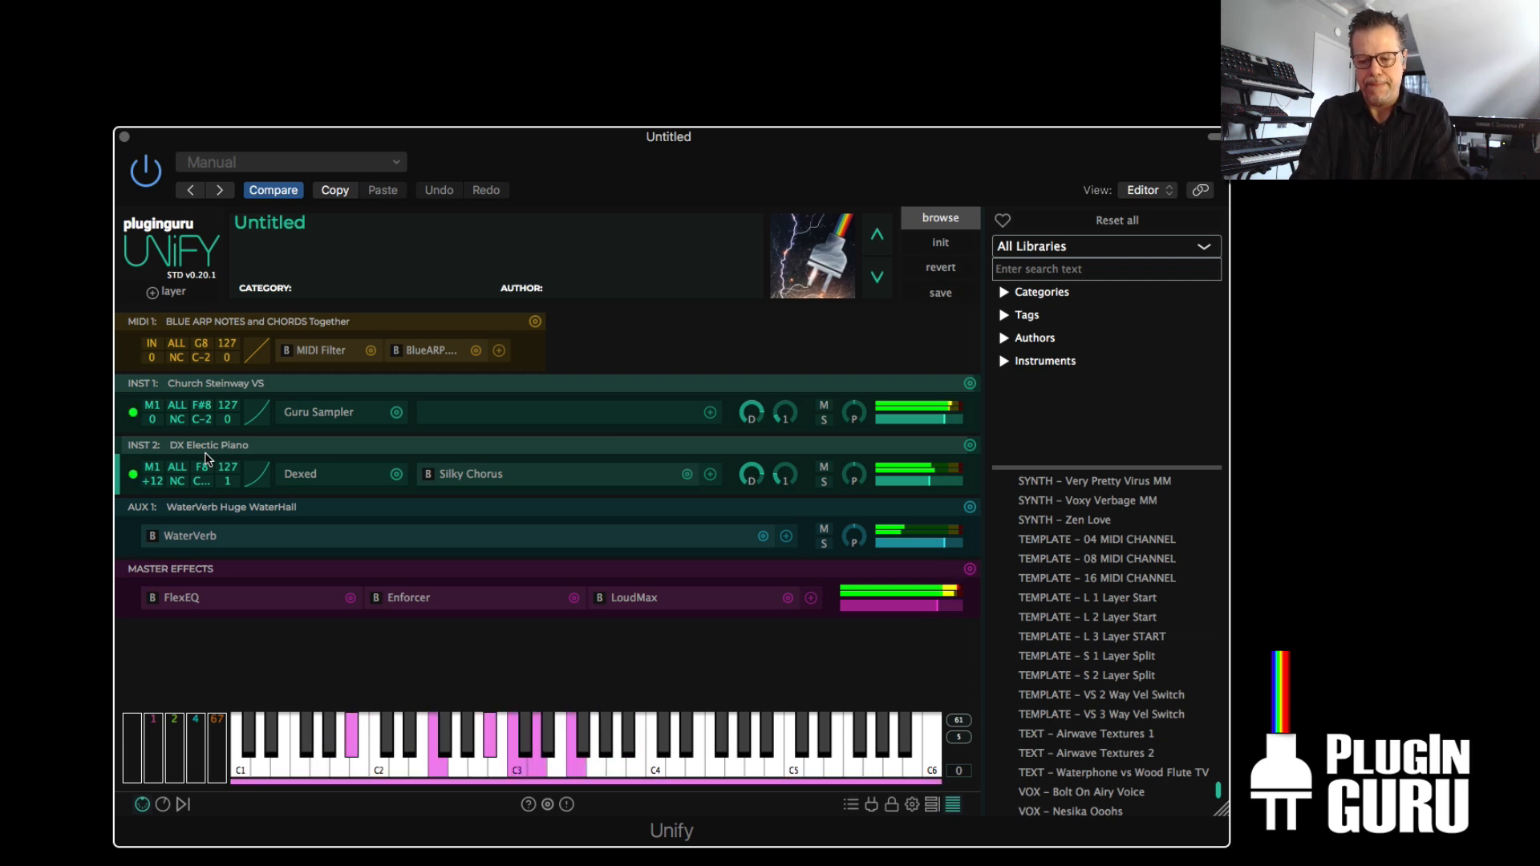
- In the MIDI 1 layer's BlueARP, set the gate times of steps 1 to 4 to 2x, 1/8, 1/8 and 1/4
click(476, 350)
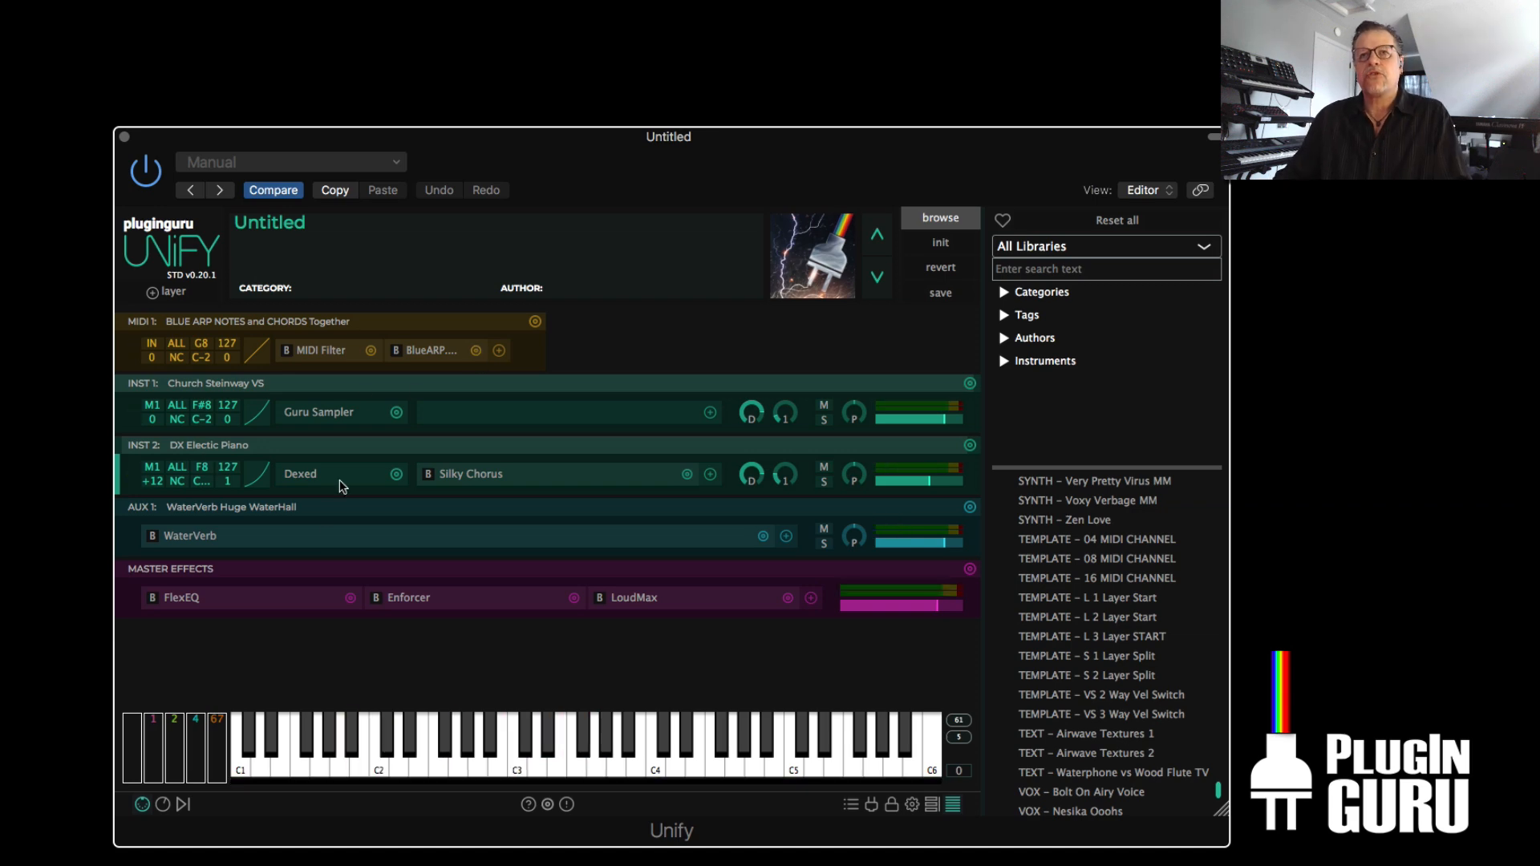
double_click(433, 353)
drag(698, 34, 846, 128)
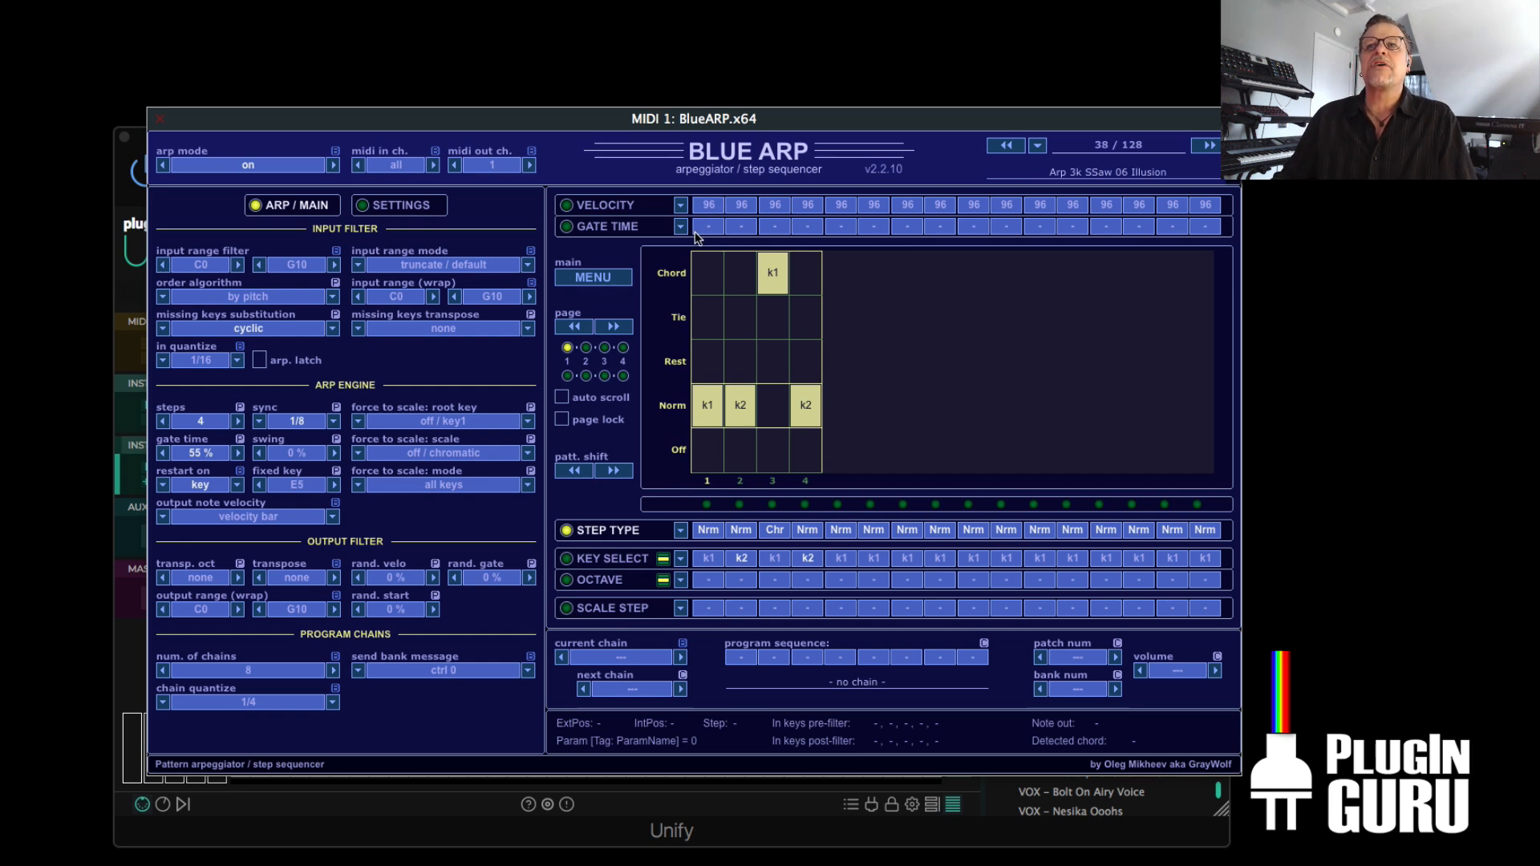
mouse_move(708, 232)
mouse_down()
mouse_move(722, 206)
mouse_move(751, 255)
mouse_move(761, 337)
mouse_up()
drag(775, 228, 781, 295)
mouse_move(804, 228)
mouse_down()
mouse_move(812, 290)
mouse_move(778, 241)
mouse_move(783, 361)
mouse_up()
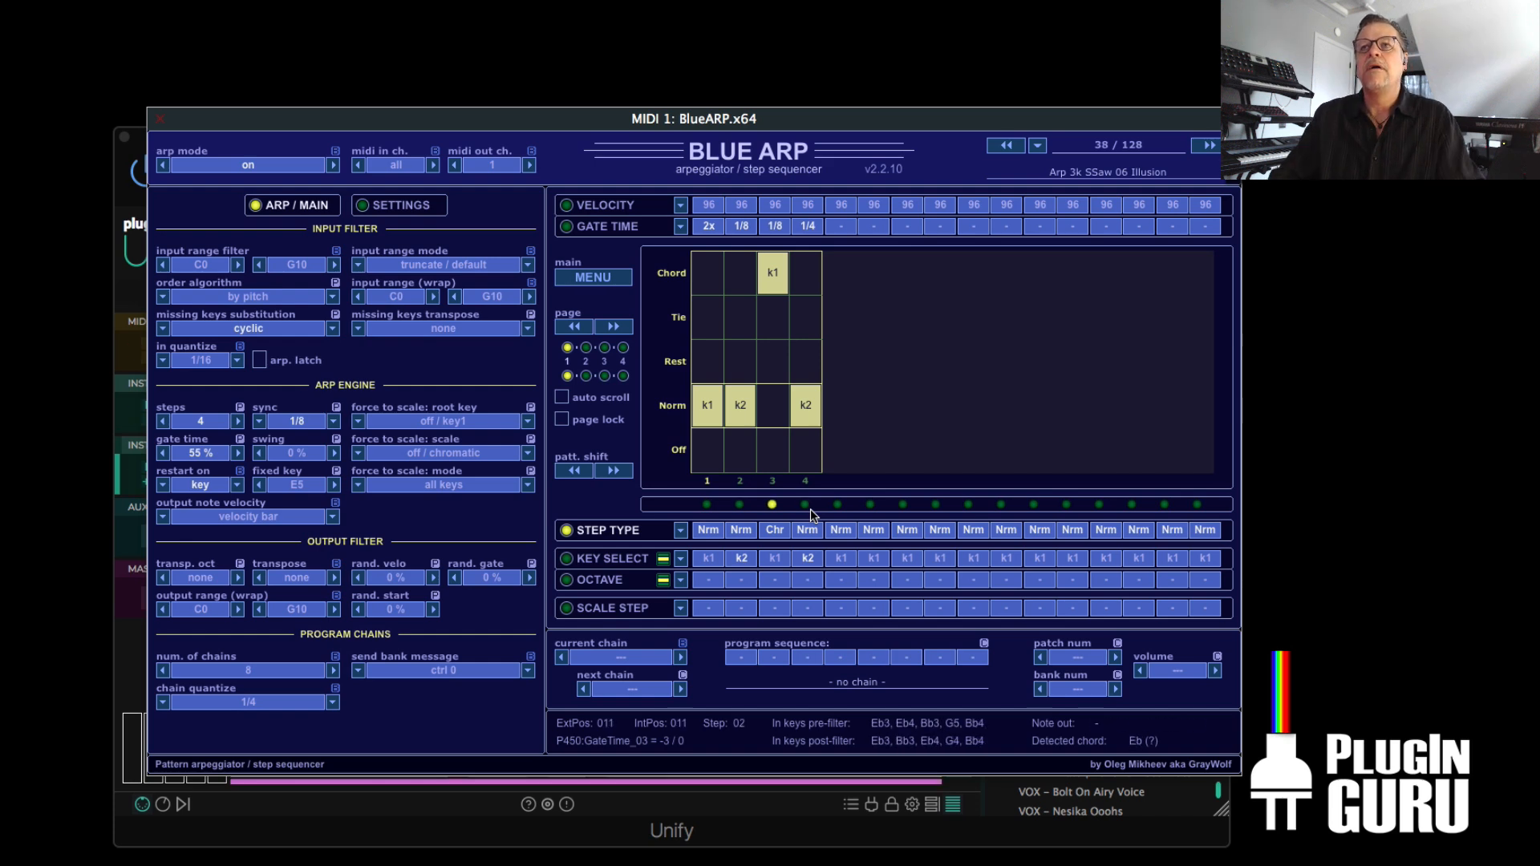
- Set the BlueARP velocity of step 1 to 64 and step 3 to 112, and close the arpeggiator window
drag(706, 206, 707, 338)
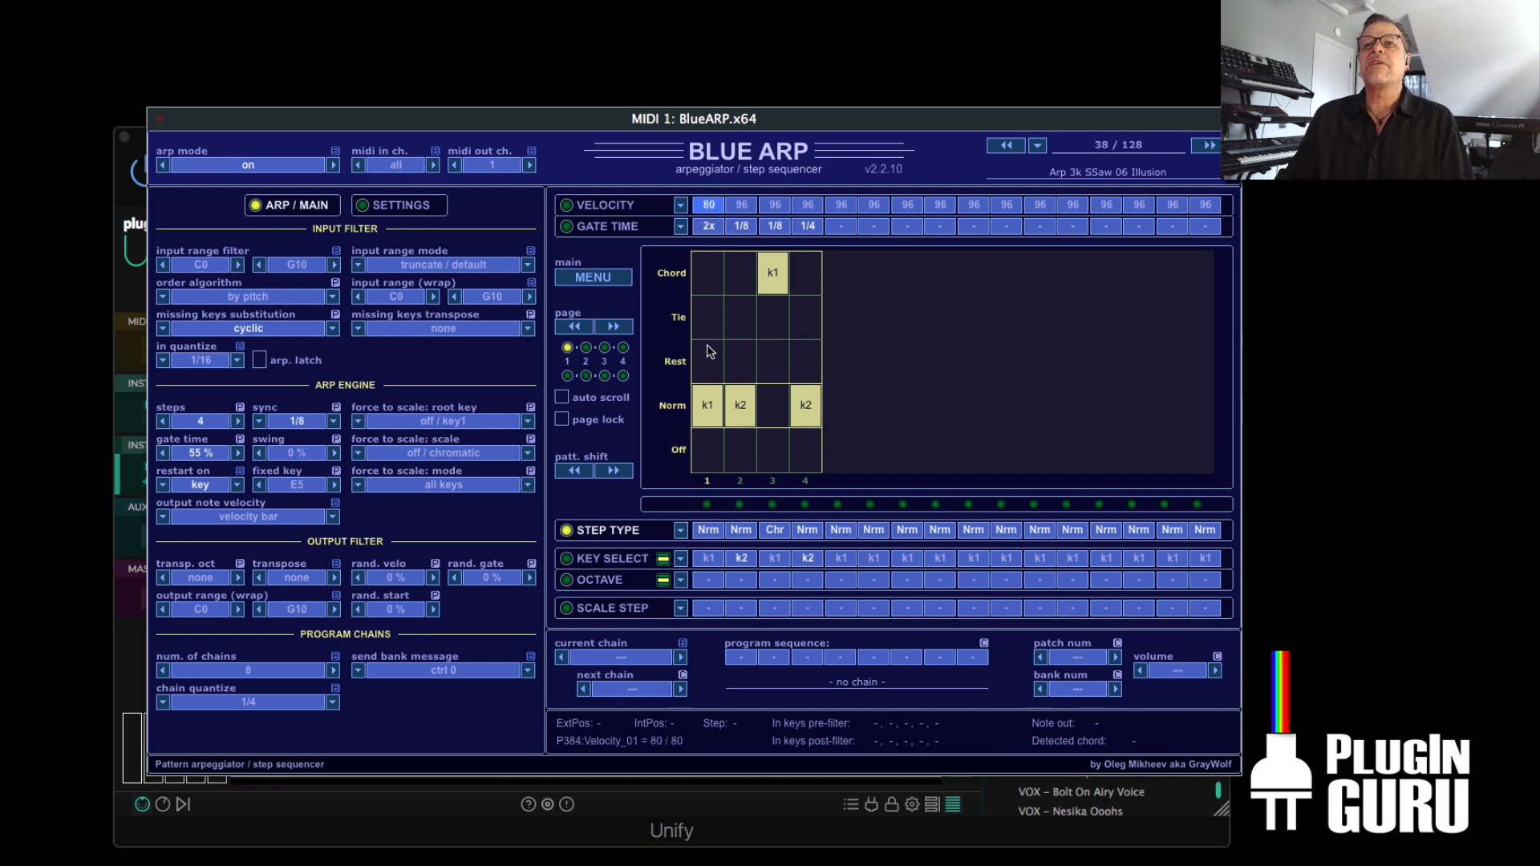
drag(774, 210, 822, 44)
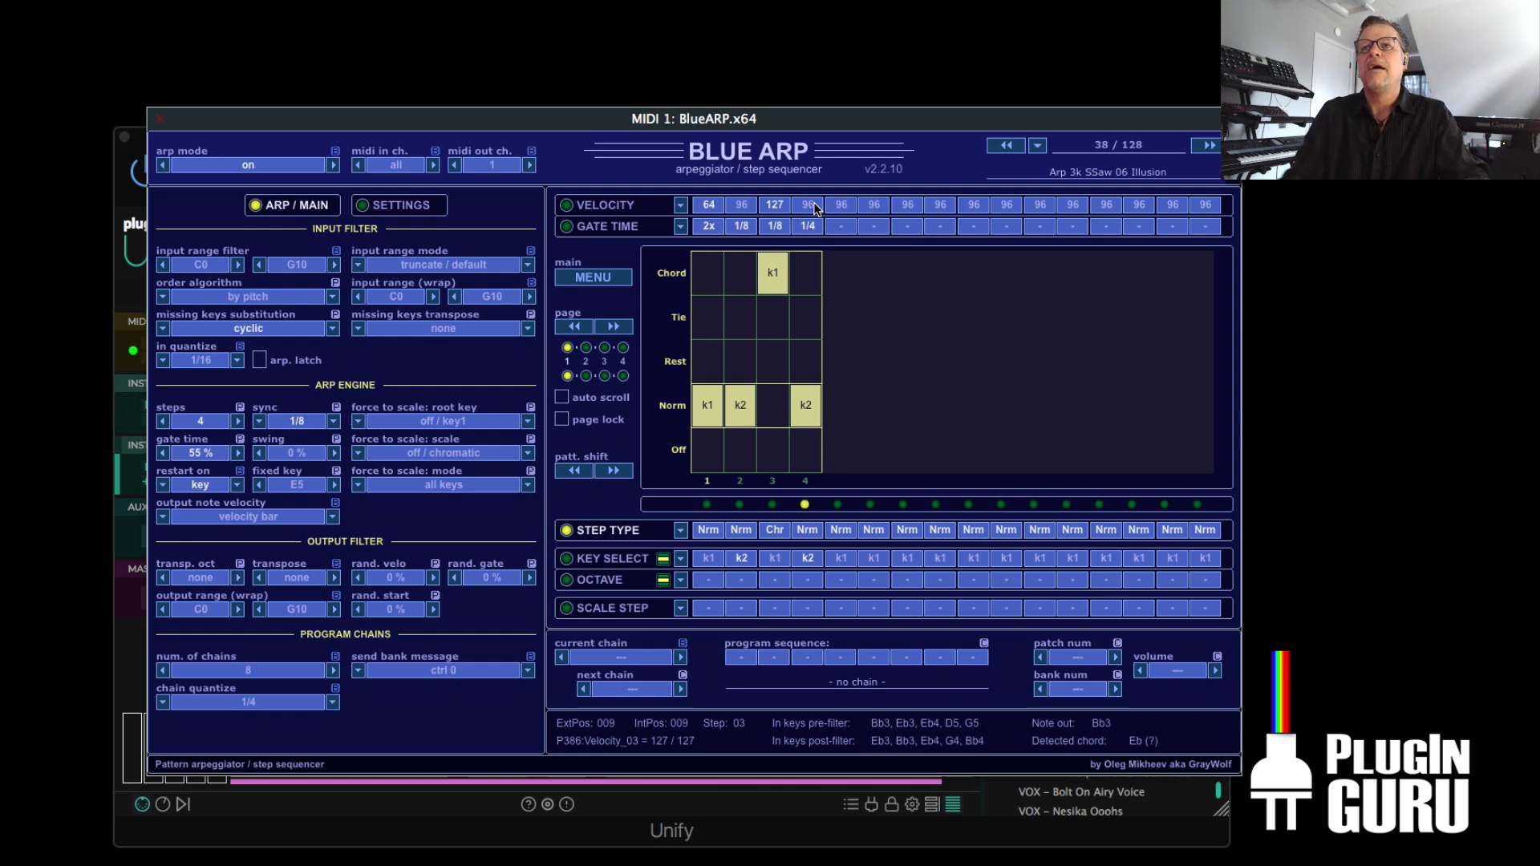
drag(774, 210, 775, 262)
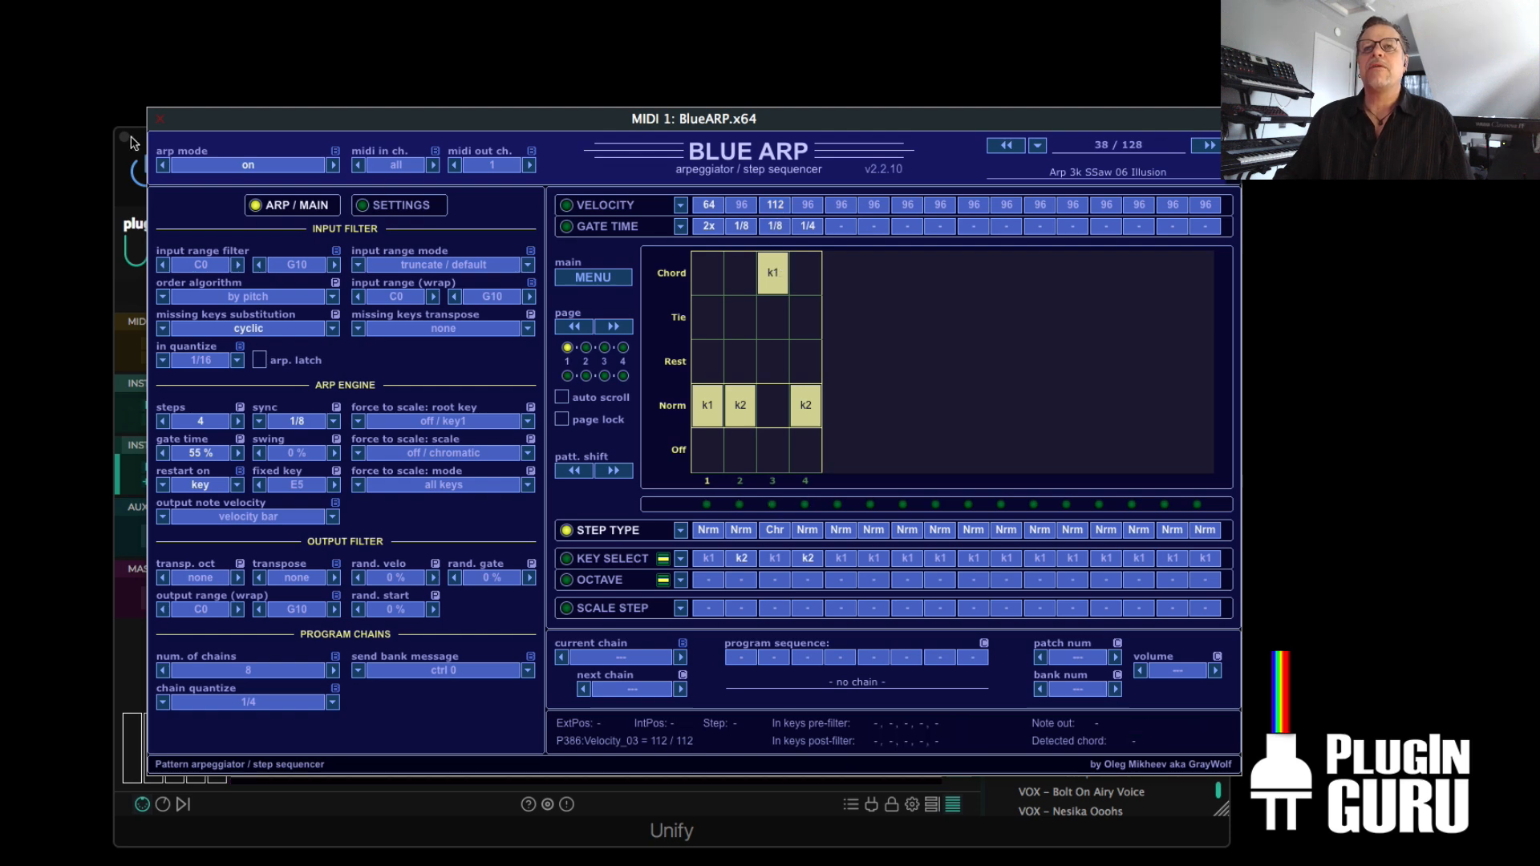
click(162, 121)
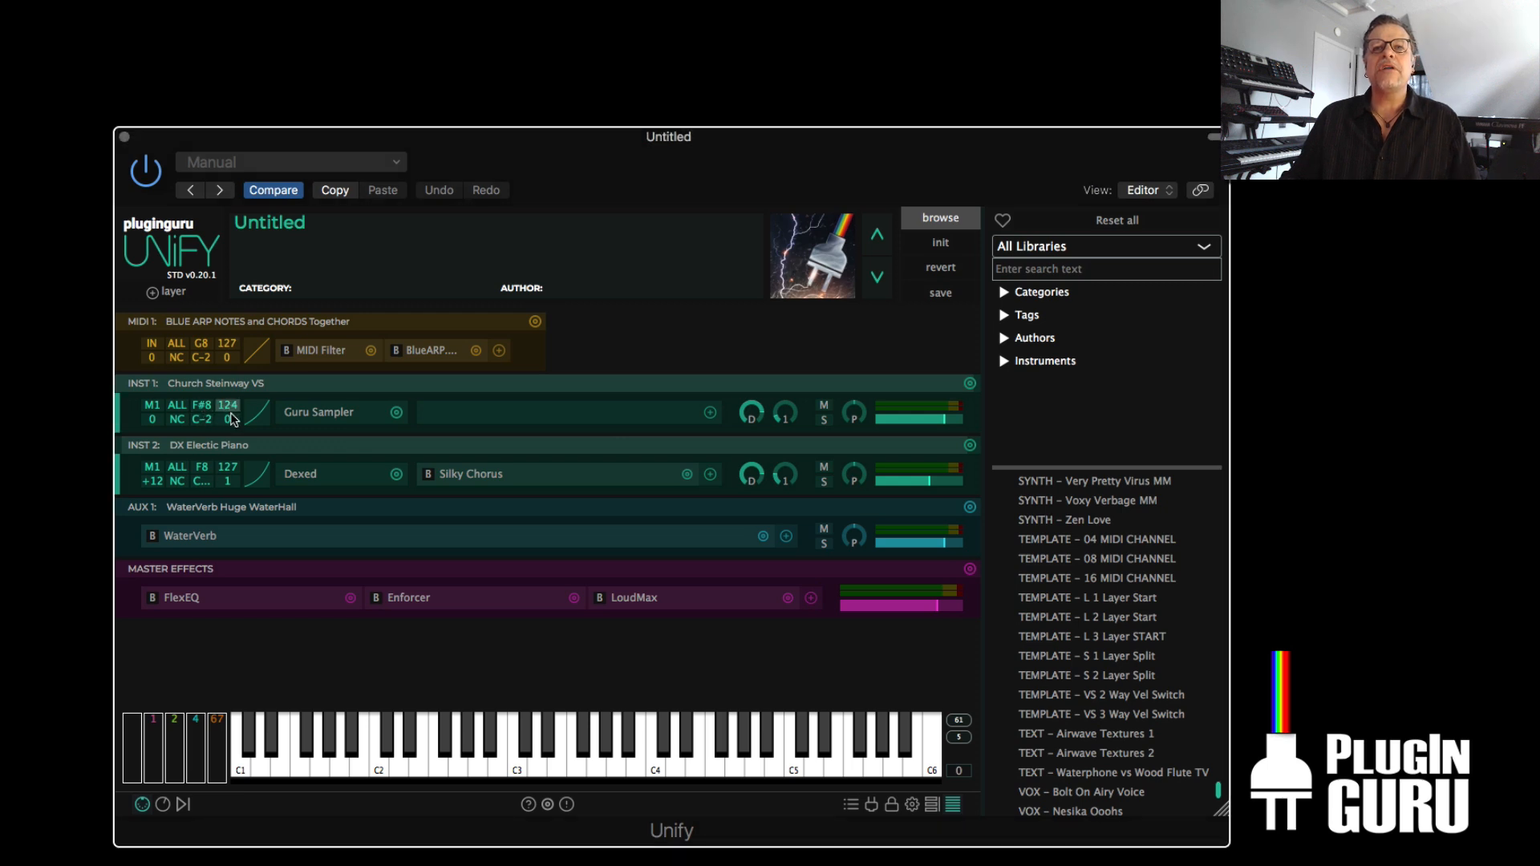
- Set the INST 1 layer's velocity range to a low of 112 and a high of 127
drag(223, 427, 239, 407)
drag(251, 322, 264, 218)
drag(269, 155, 235, 425)
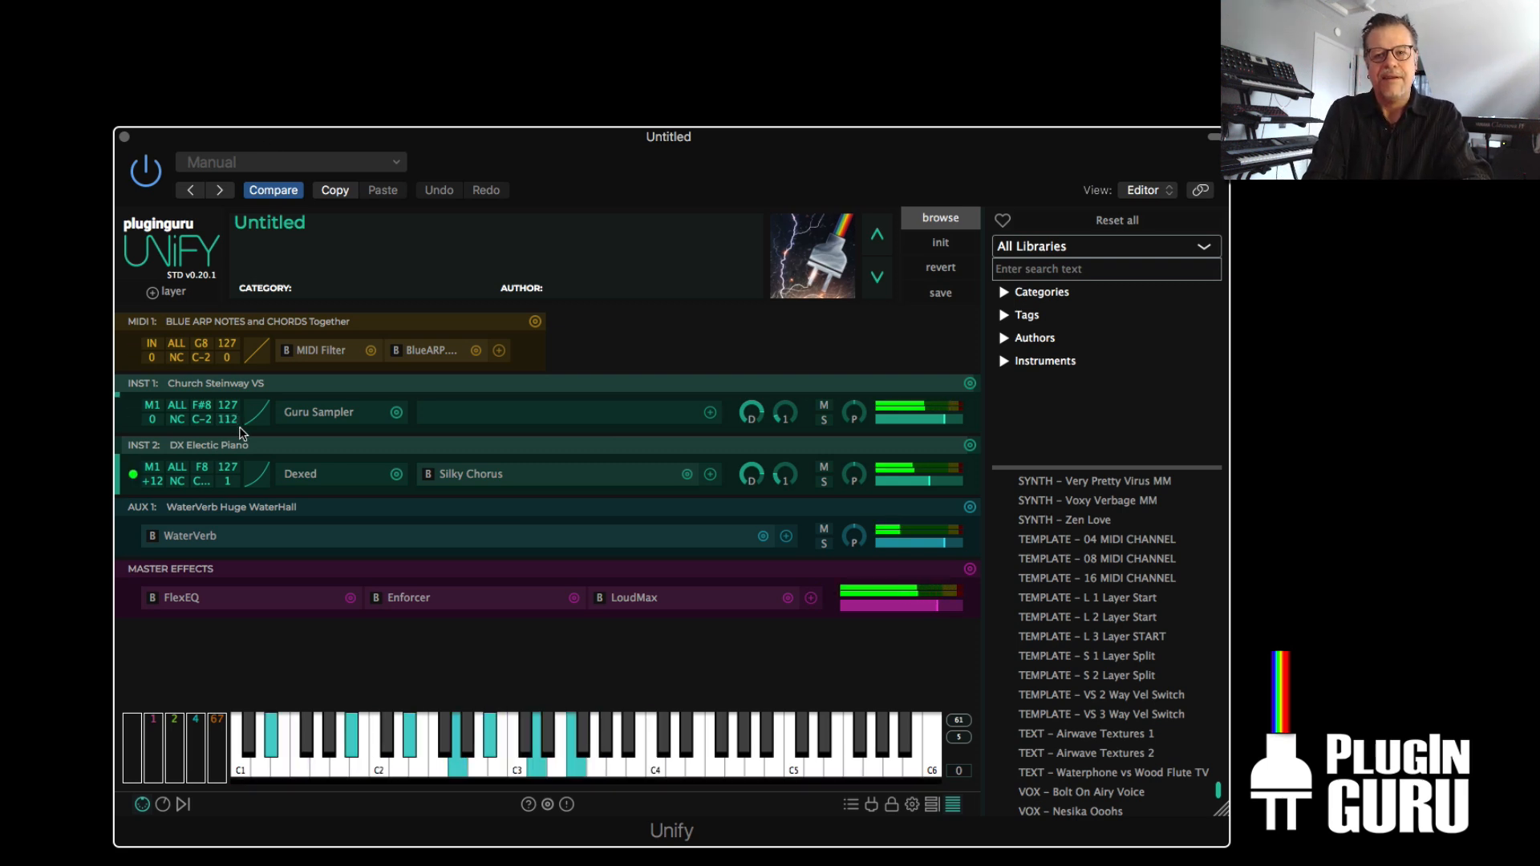
- Check the INST 2 layer's Dexed editor, and reshape the layer's velocity curve to bow upward with a lowered maximum
click(305, 473)
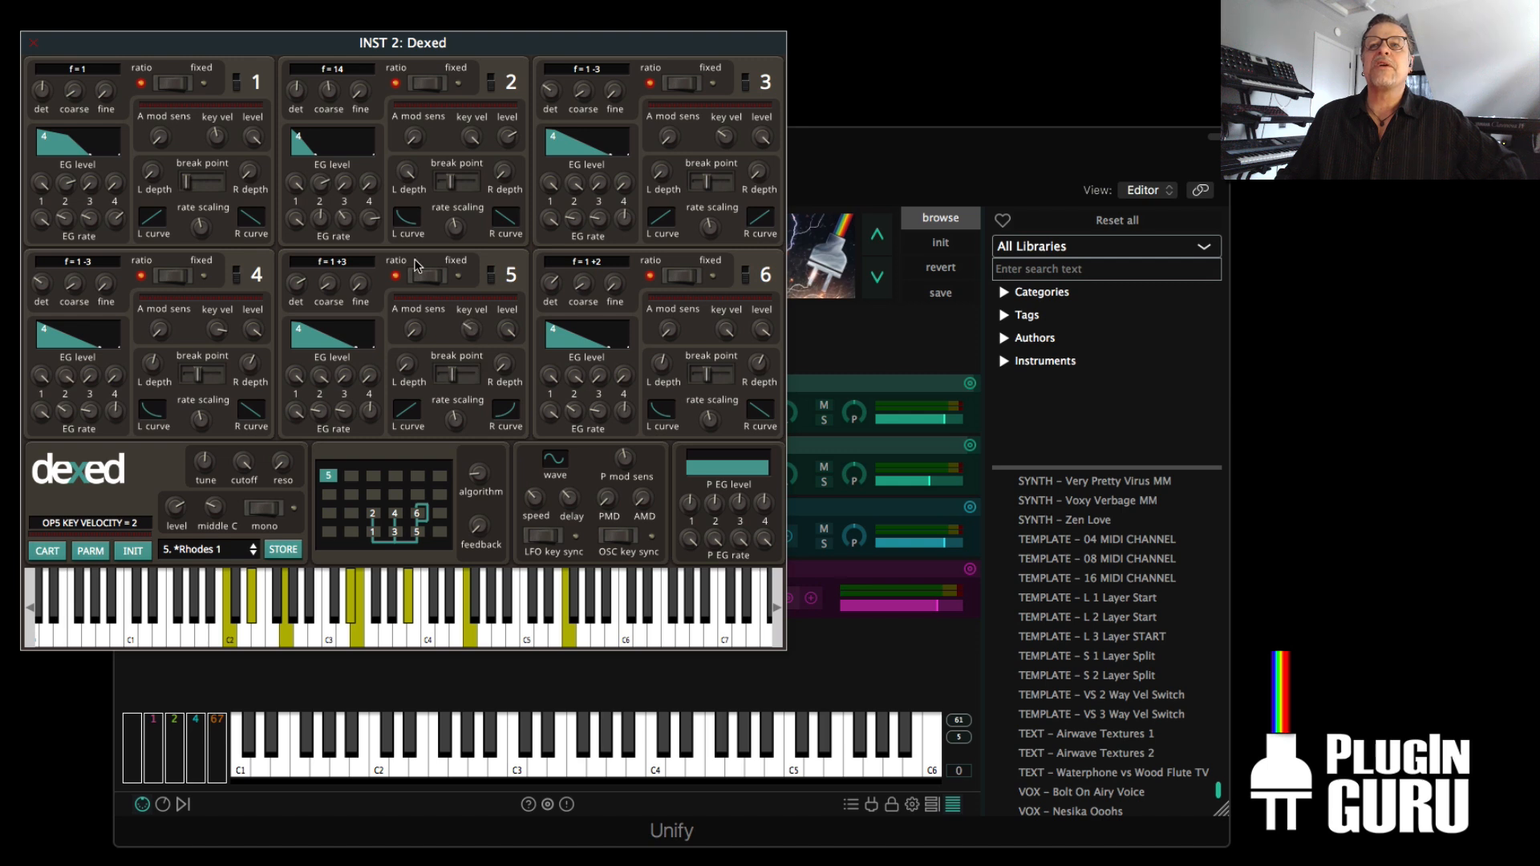
click(33, 42)
click(259, 480)
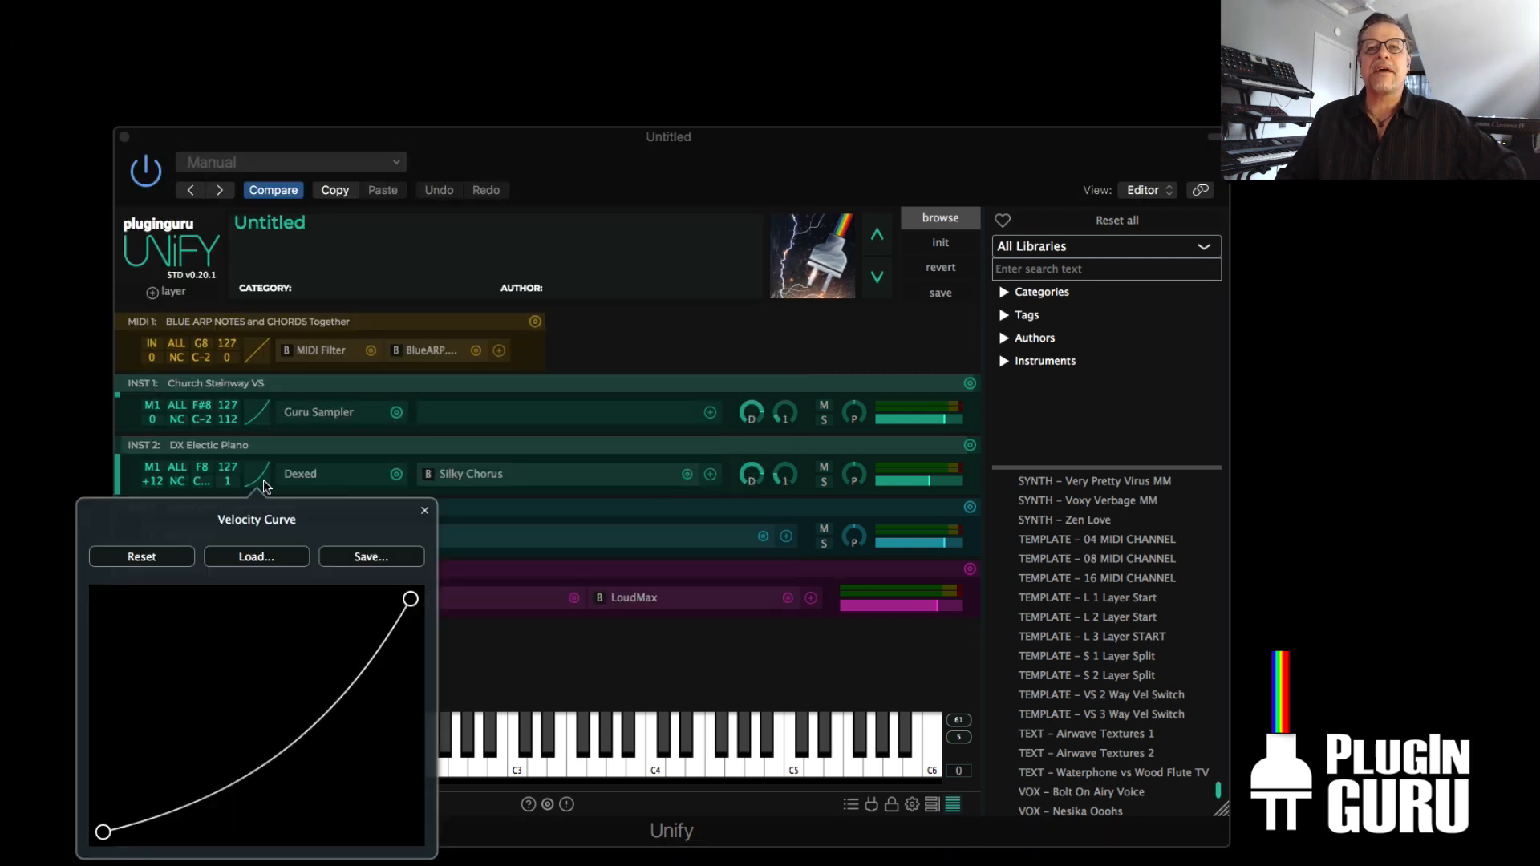
drag(303, 711, 274, 689)
drag(411, 600, 411, 689)
mouse_move(312, 739)
mouse_down()
mouse_move(303, 720)
mouse_move(321, 718)
mouse_up()
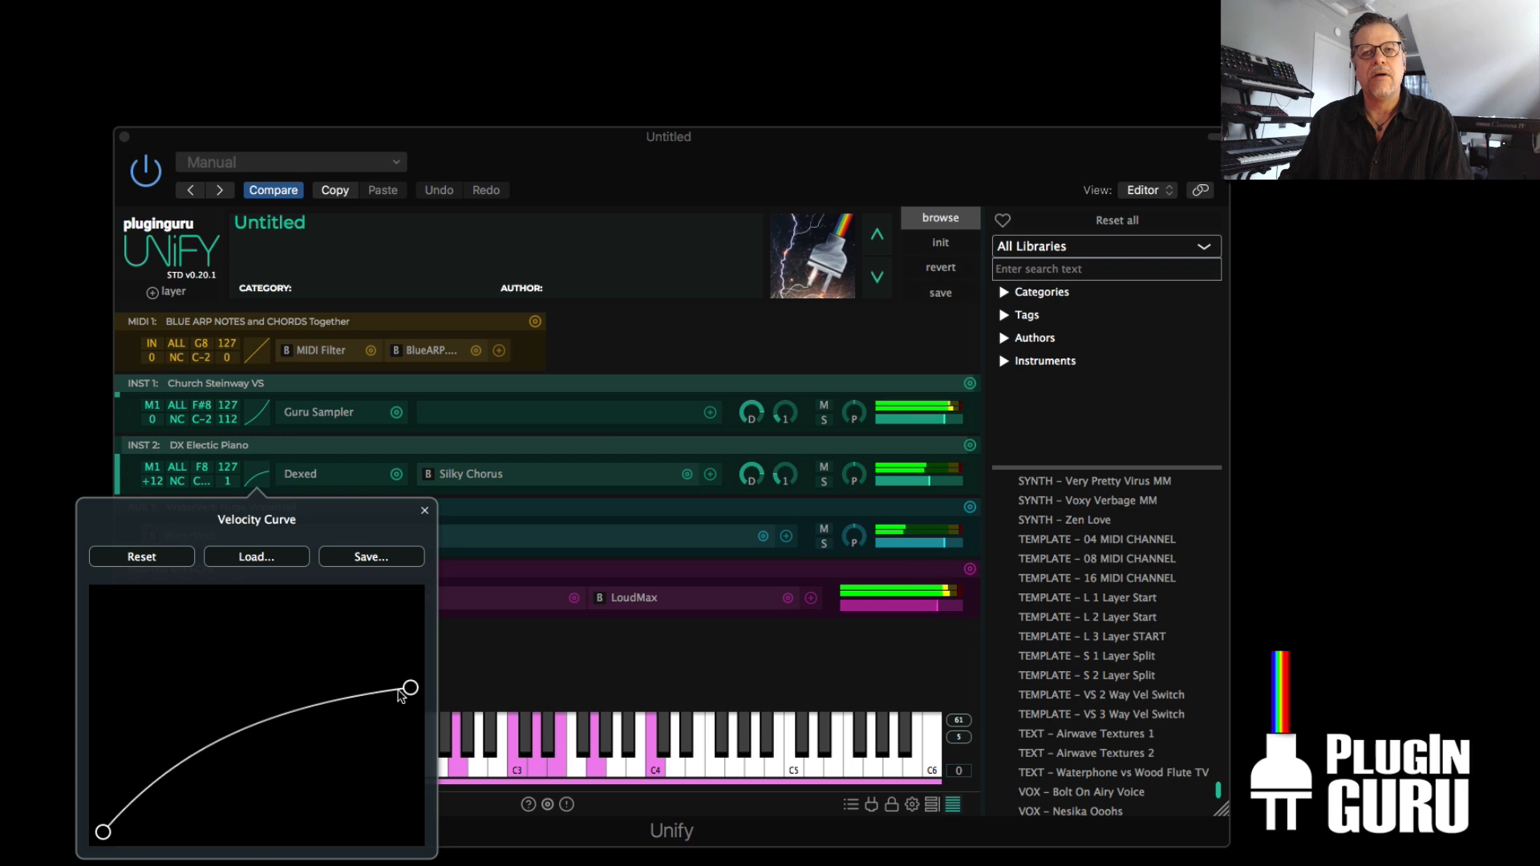
drag(411, 687, 413, 660)
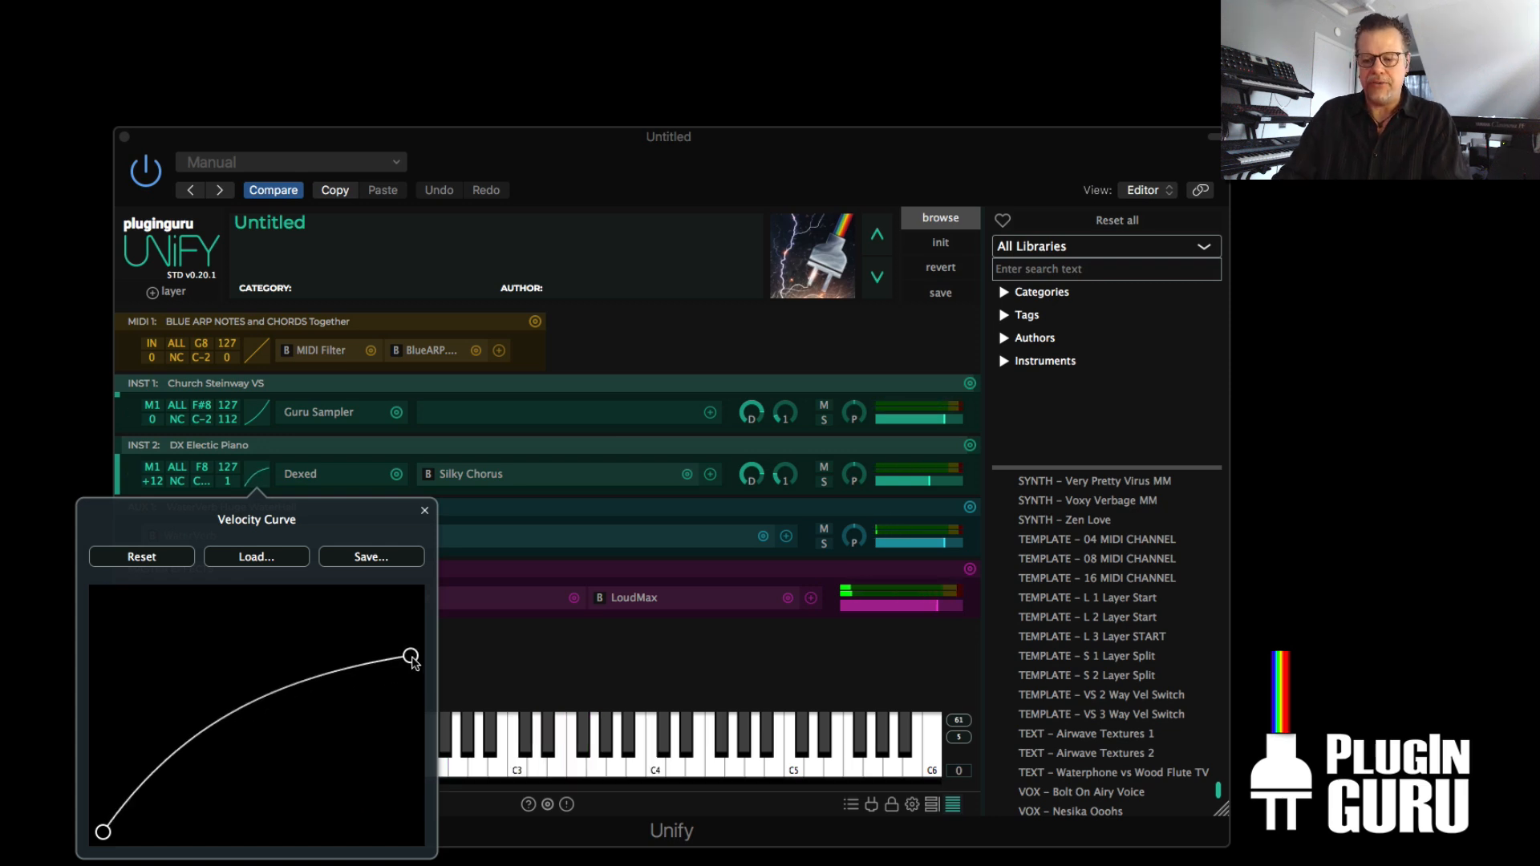
mouse_move(269, 709)
mouse_down()
mouse_move(244, 669)
mouse_move(252, 699)
mouse_up()
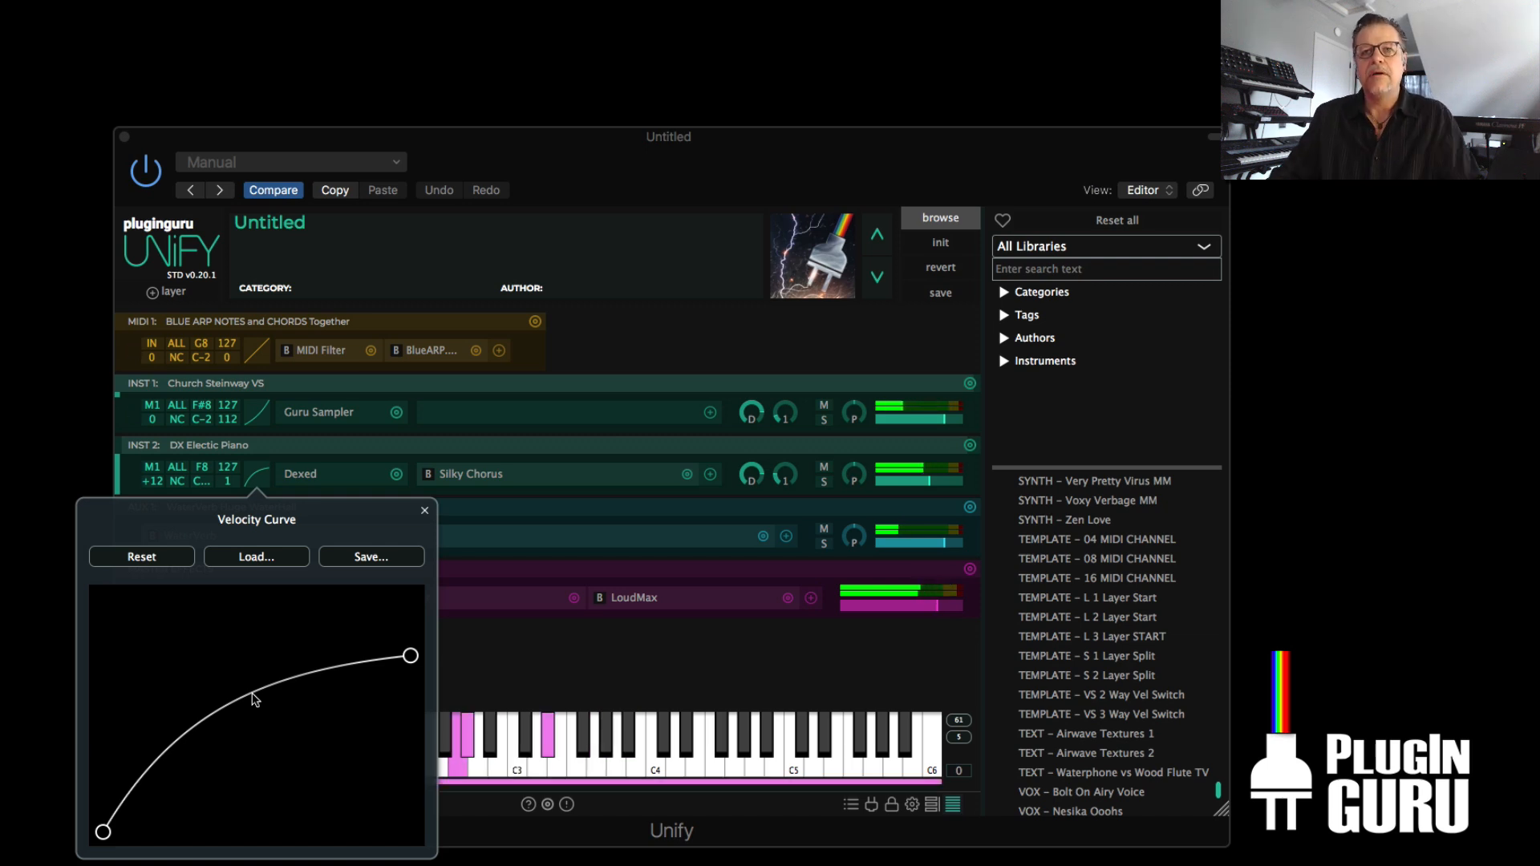
click(425, 511)
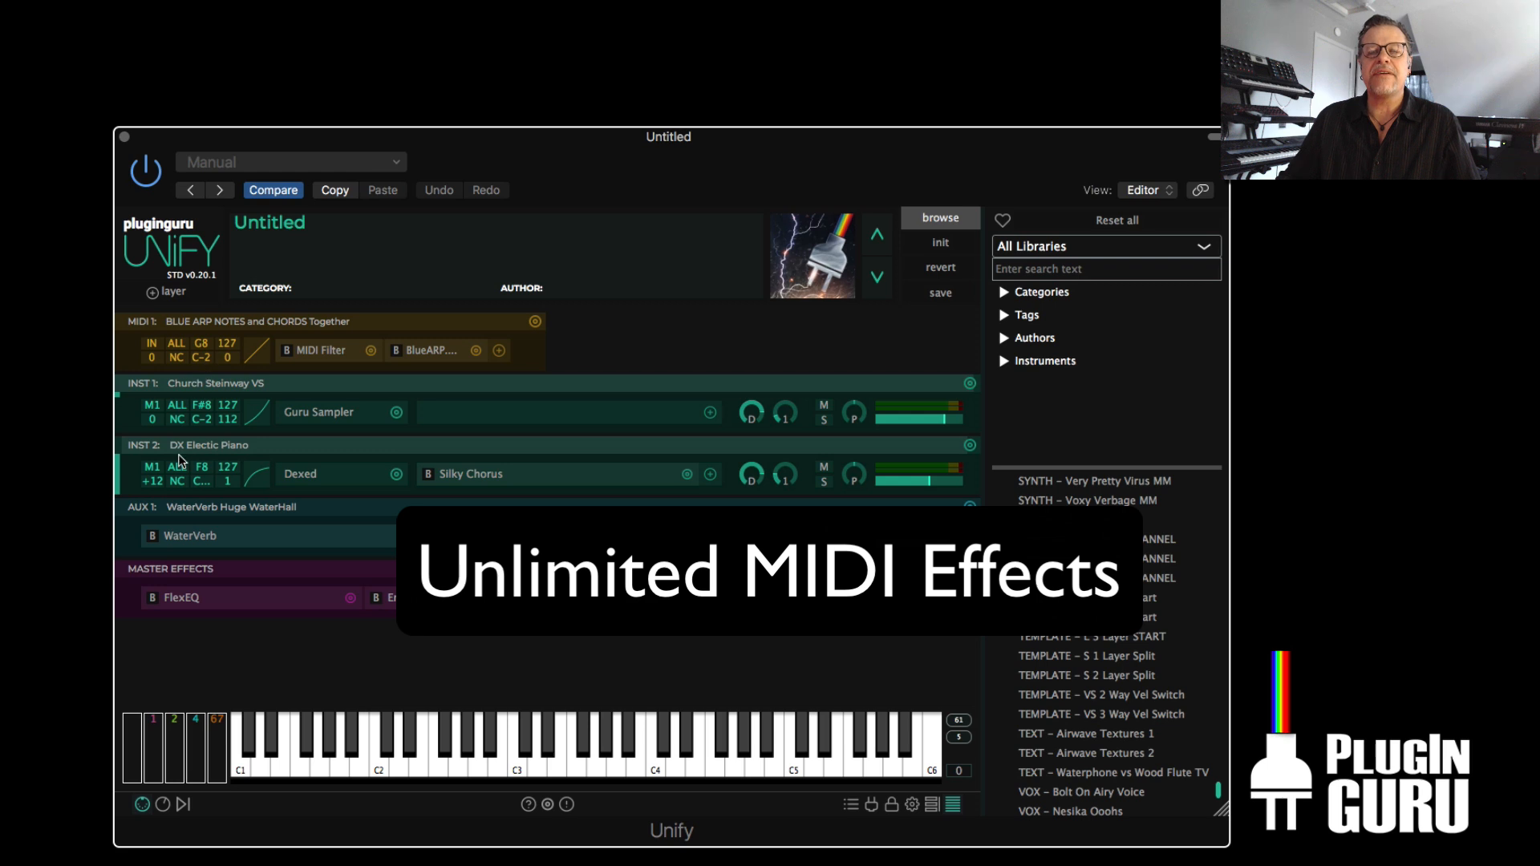
- Add an instrument layer using the OBXd Analog preset Synth JUMP
click(174, 294)
mouse_move(246, 309)
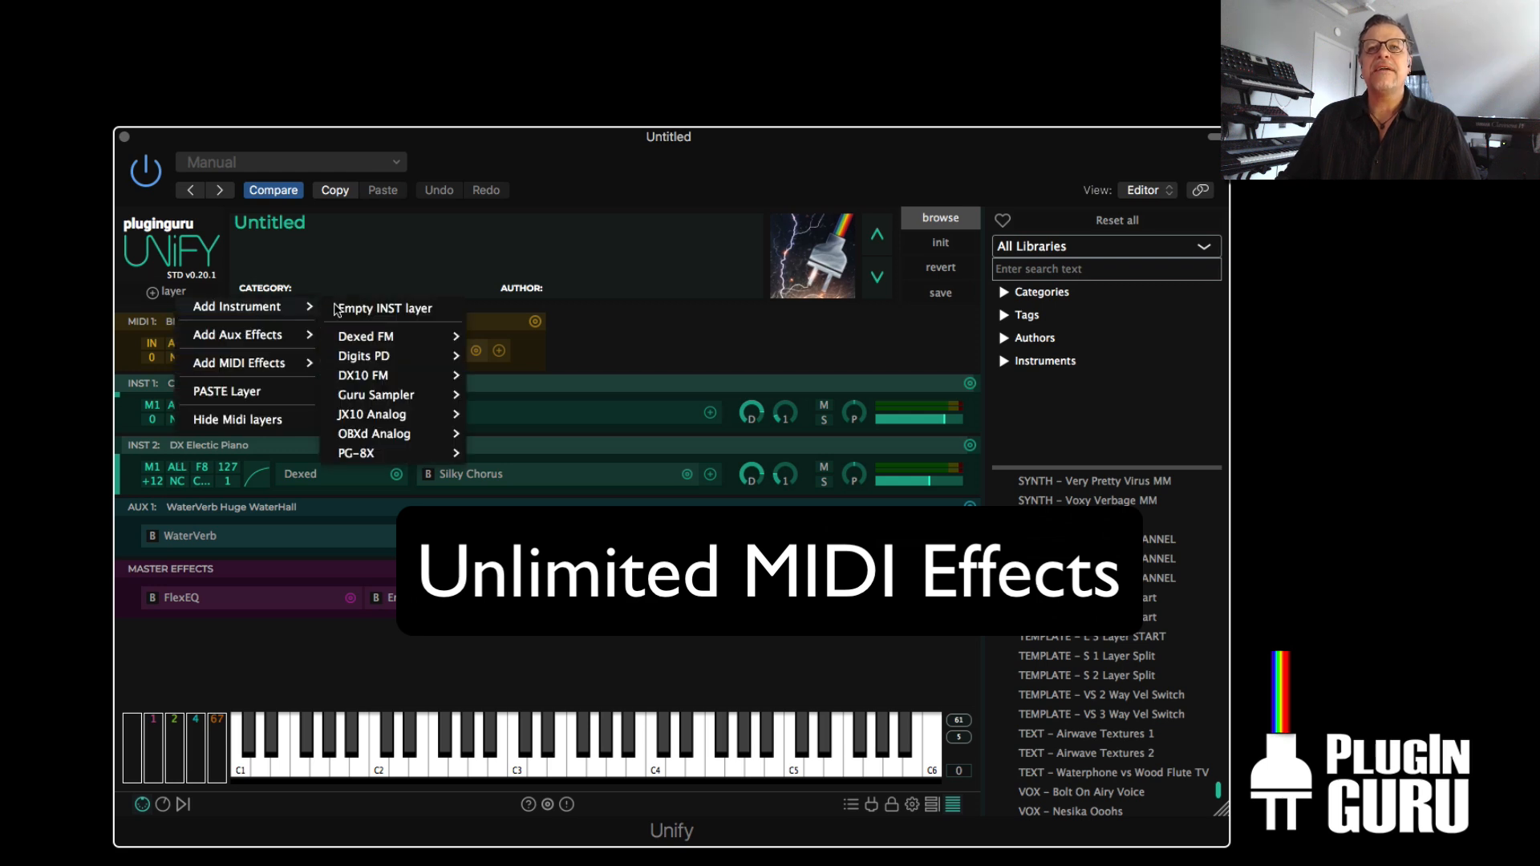
mouse_move(371, 400)
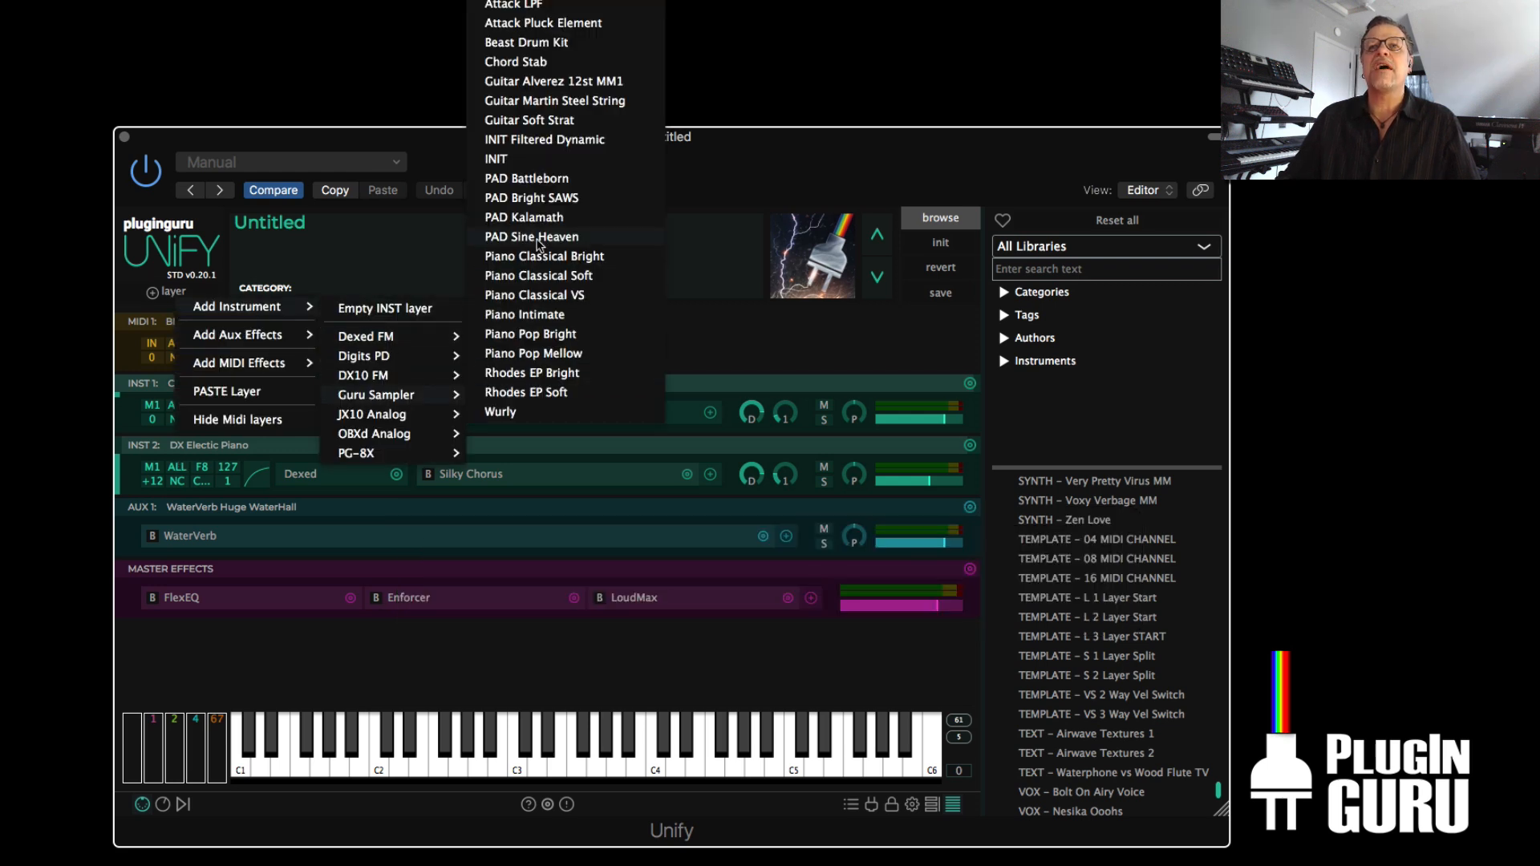
mouse_move(376, 437)
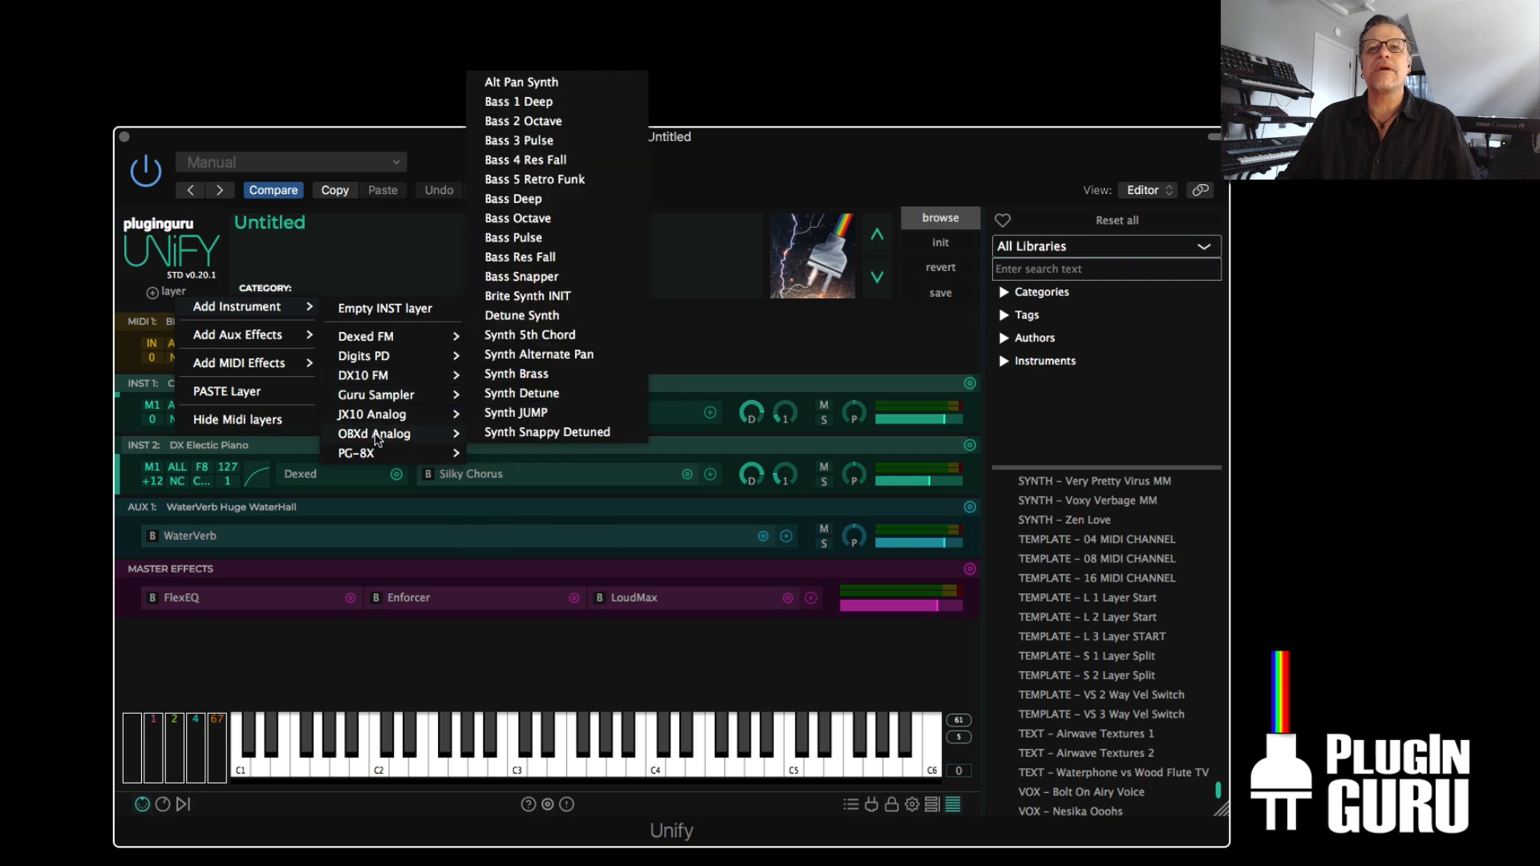
click(528, 414)
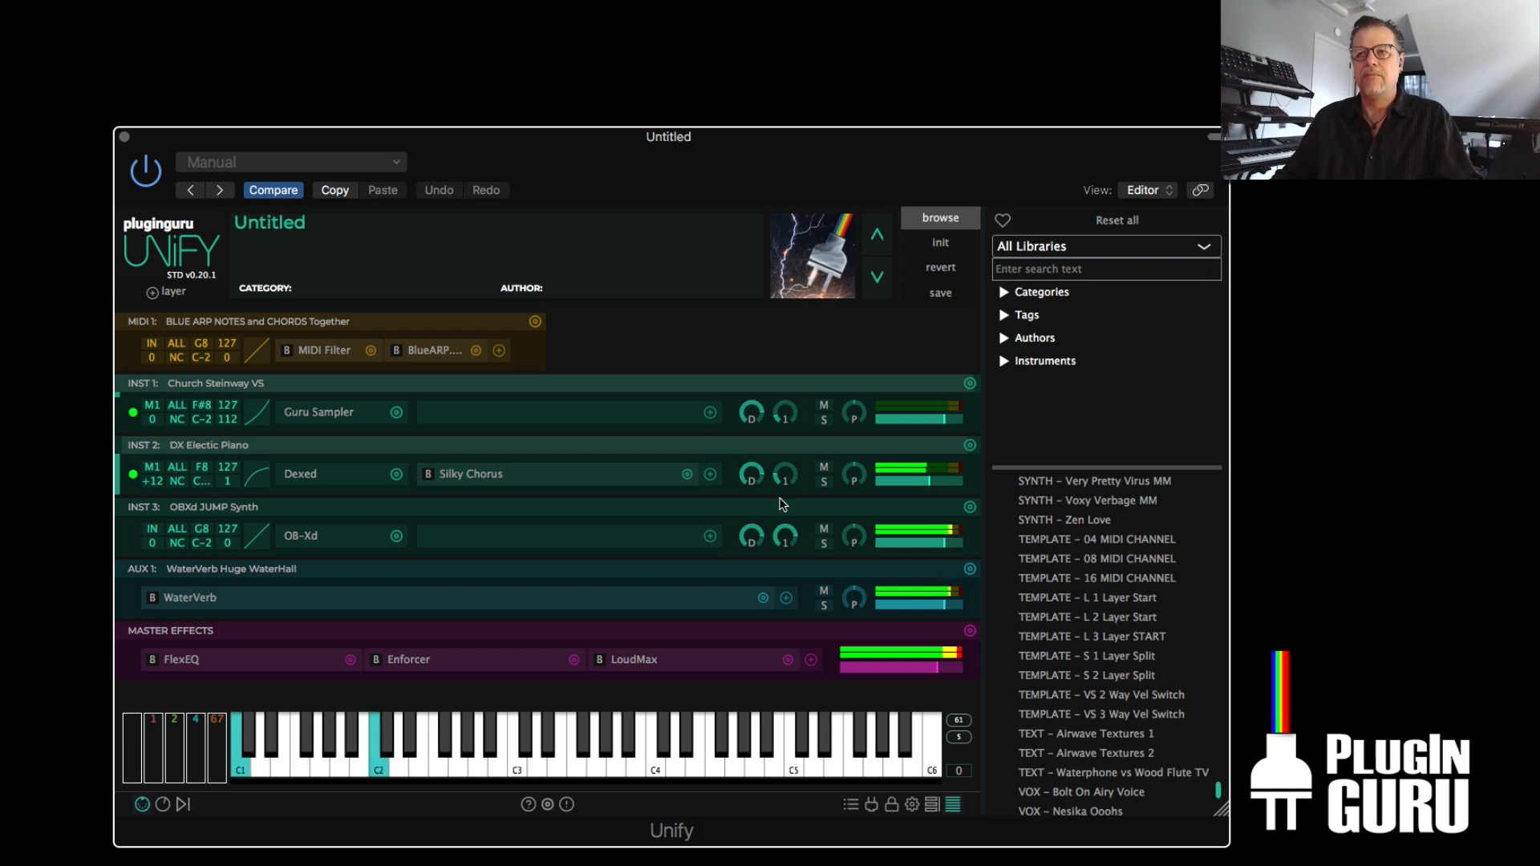
- Lower the INST 3 layer's Aux 1 reverb send and play a key near C5 on the on-screen keyboard
mouse_move(790, 539)
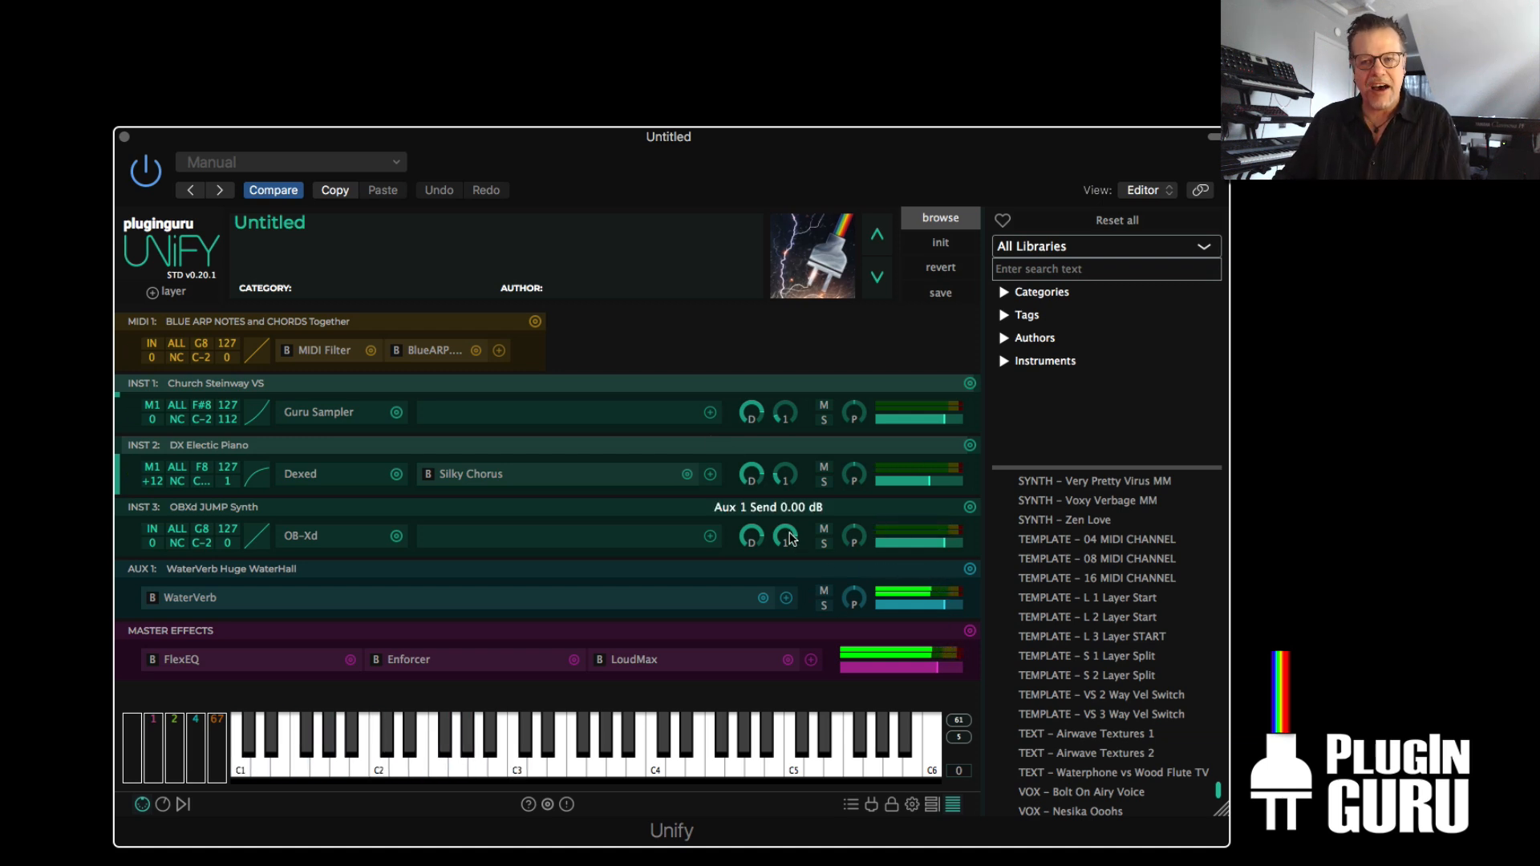
click(801, 749)
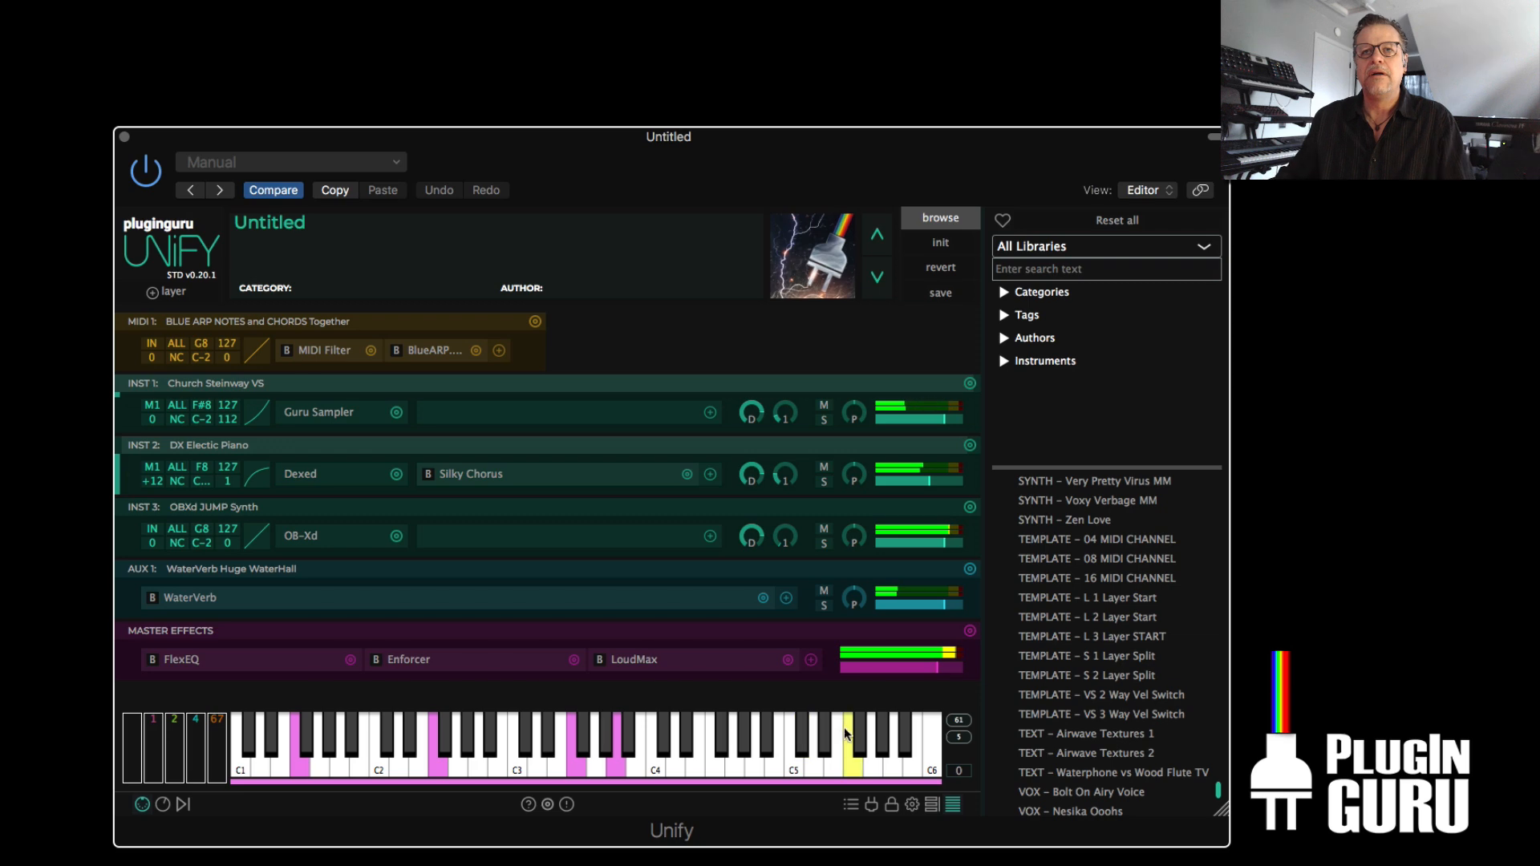
- Check the INST 3 layer's OB-Xd editor, and add a MIDI effects layer using the BLUE ARP Note and Chords Together preset
click(305, 537)
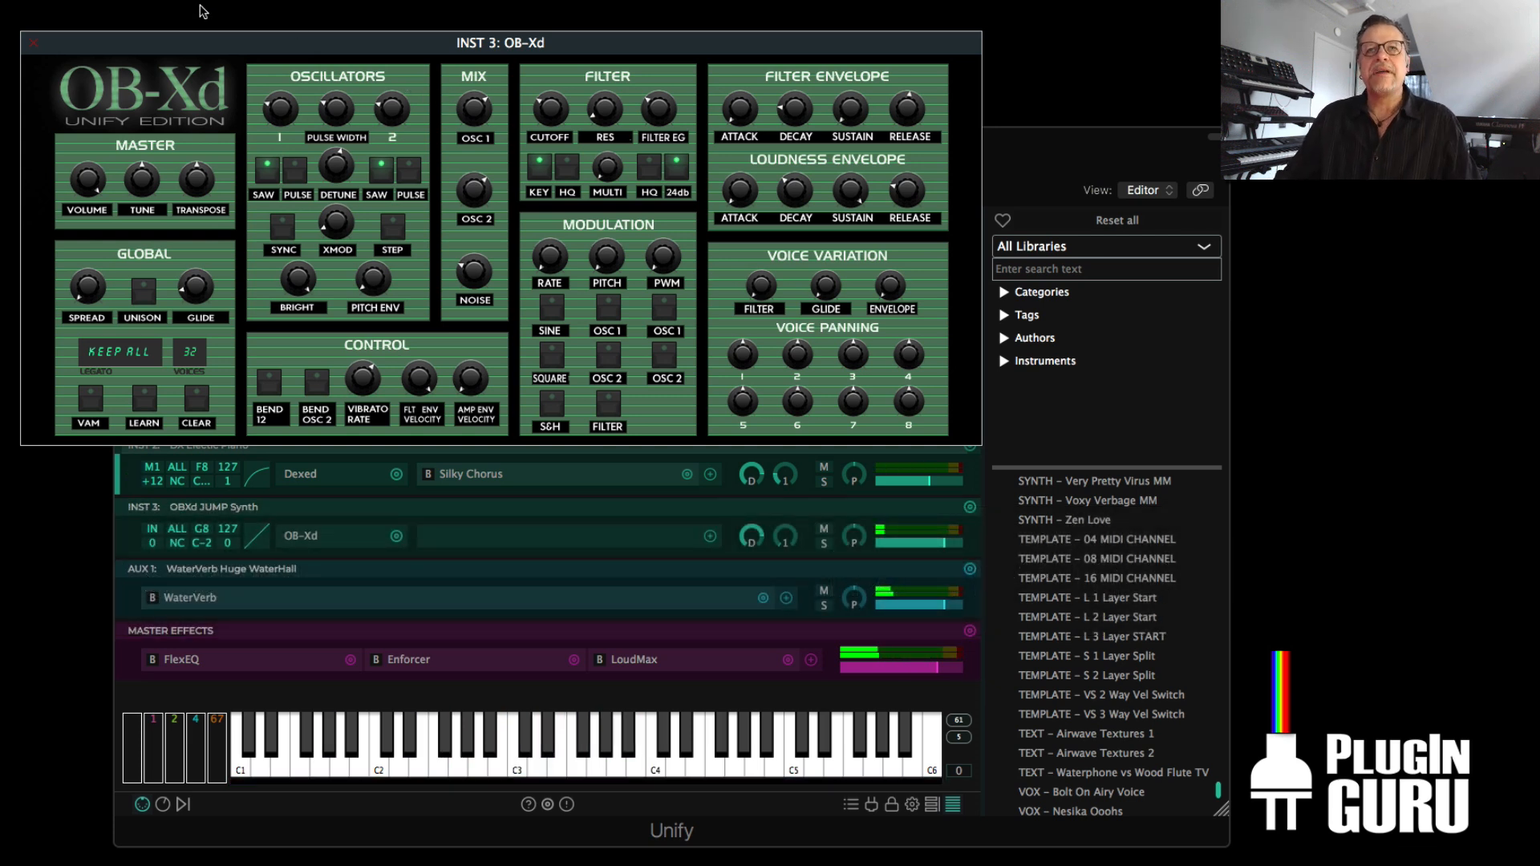
click(33, 44)
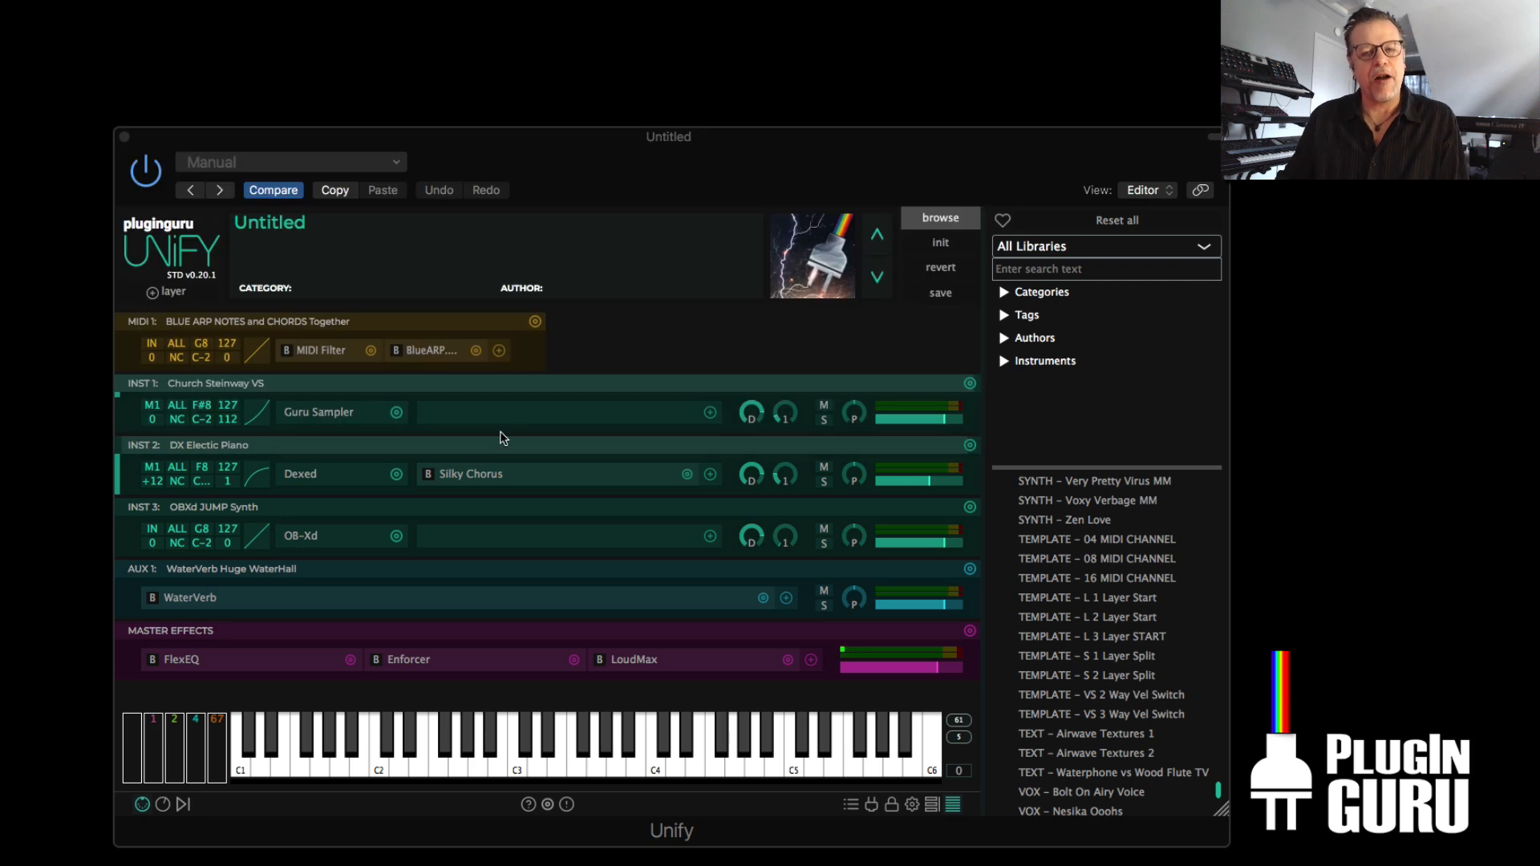
click(164, 292)
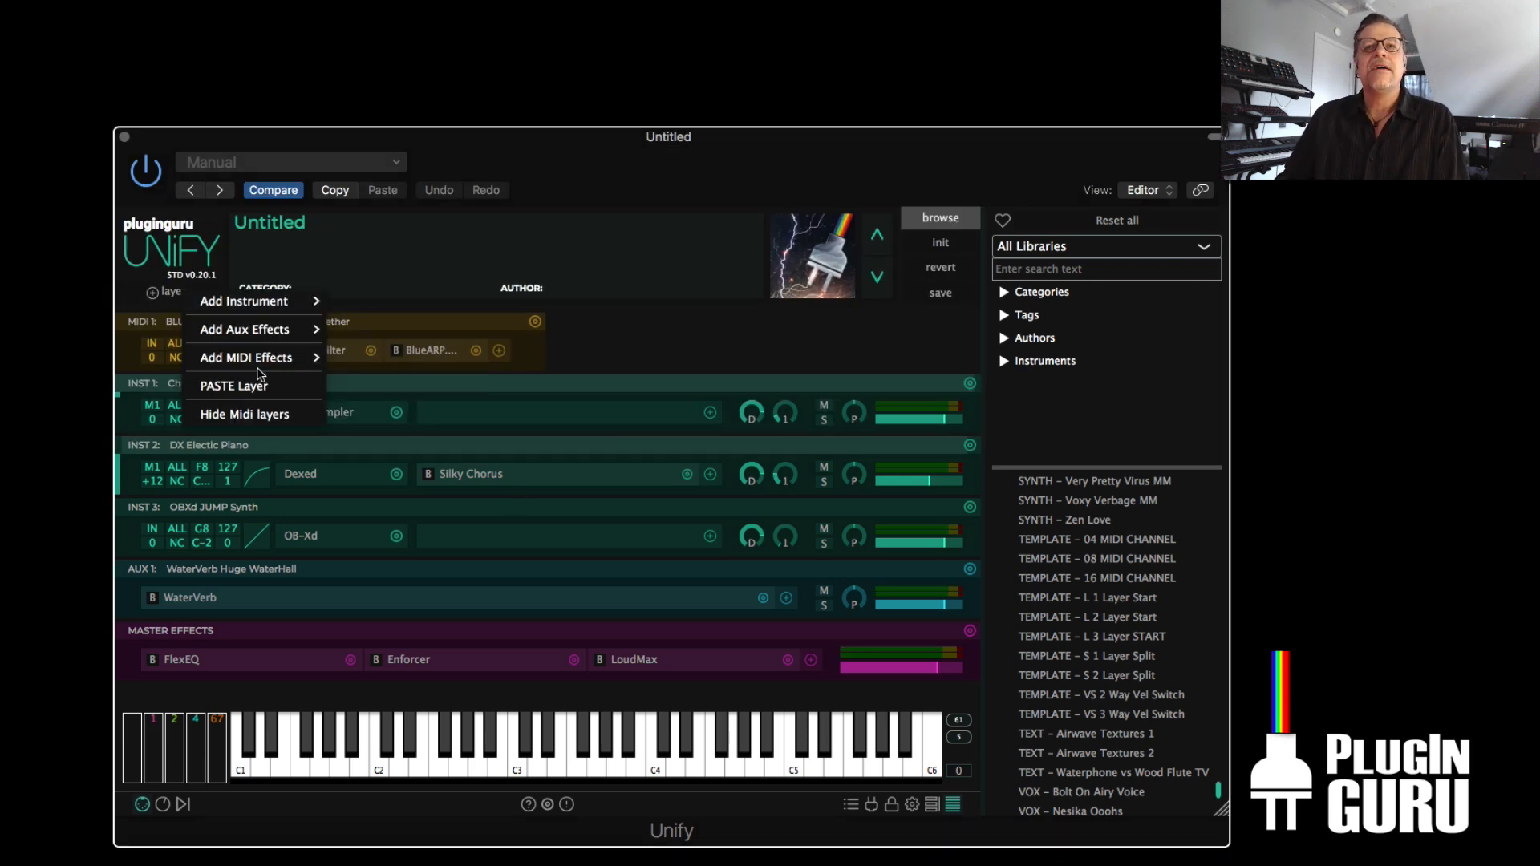
mouse_move(243, 368)
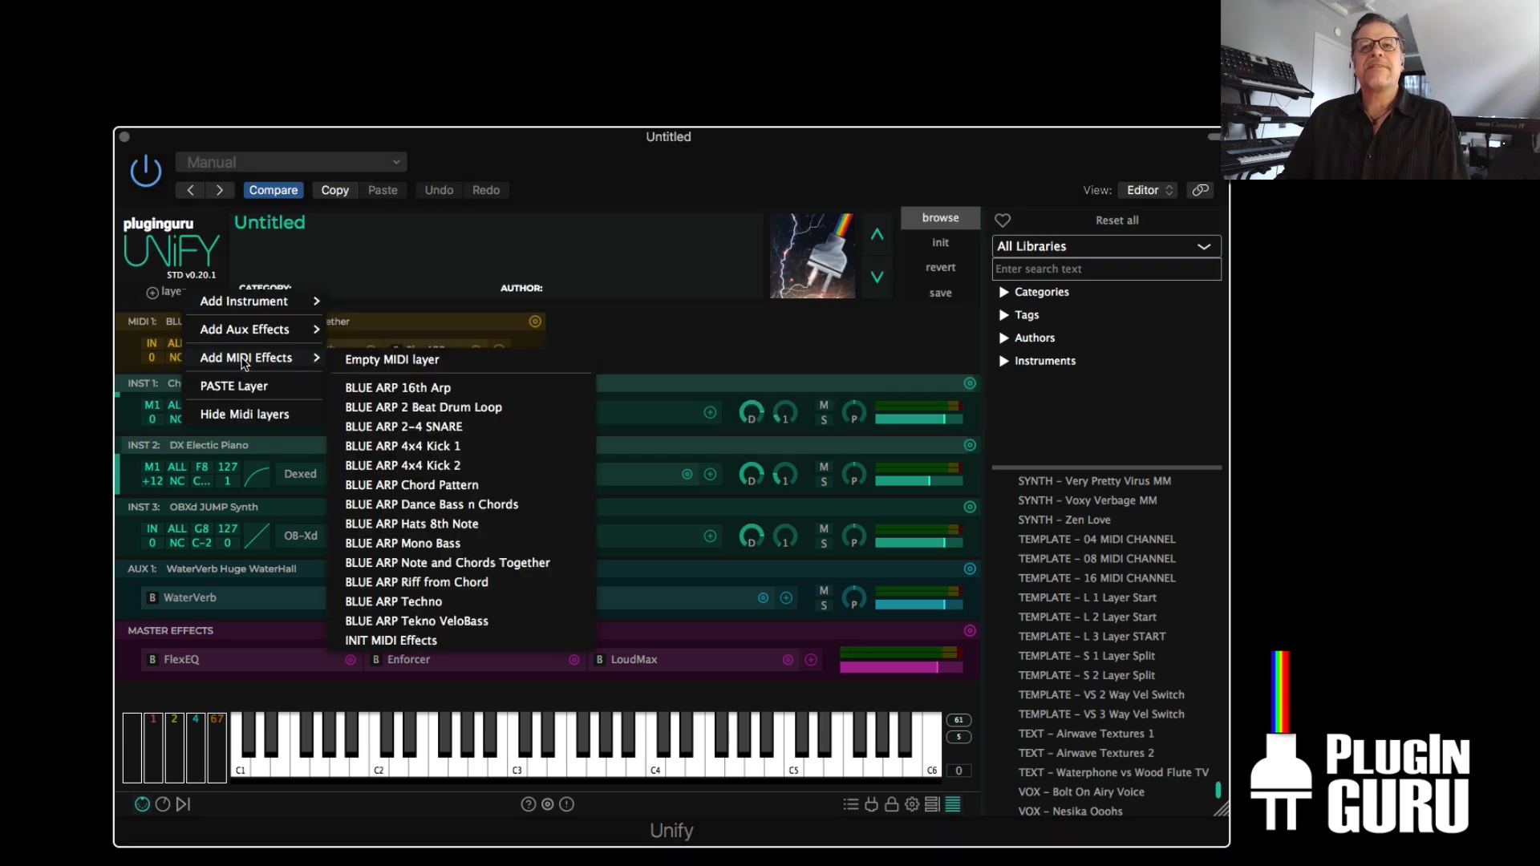
click(455, 564)
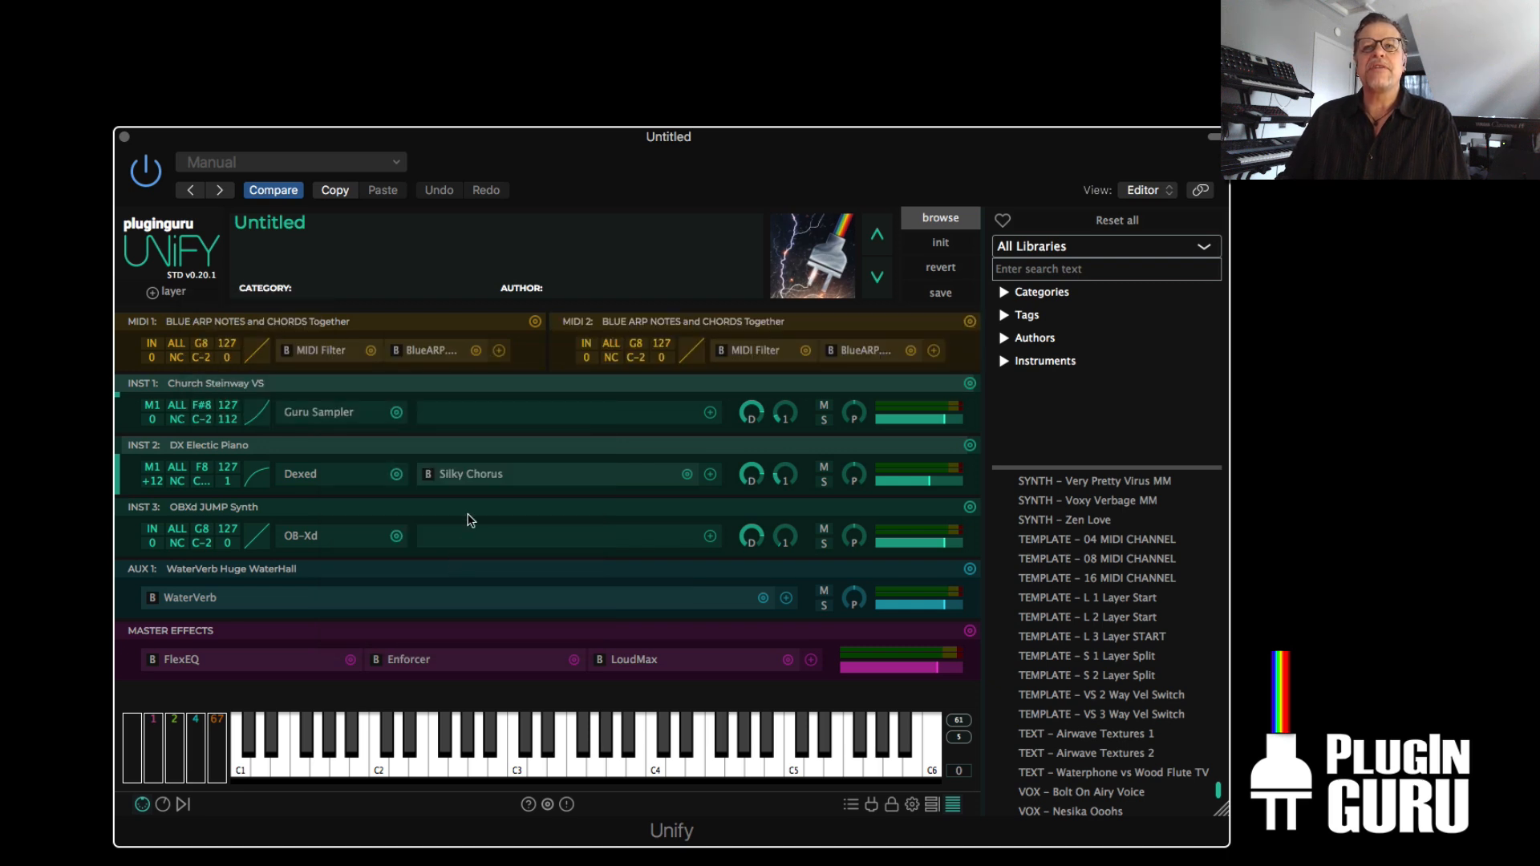
- Rename the MIDI 2 layer as OBX Arp and the MIDI 1 layer as Piano and EP Arp
double_click(651, 321)
text(OBX Arp)
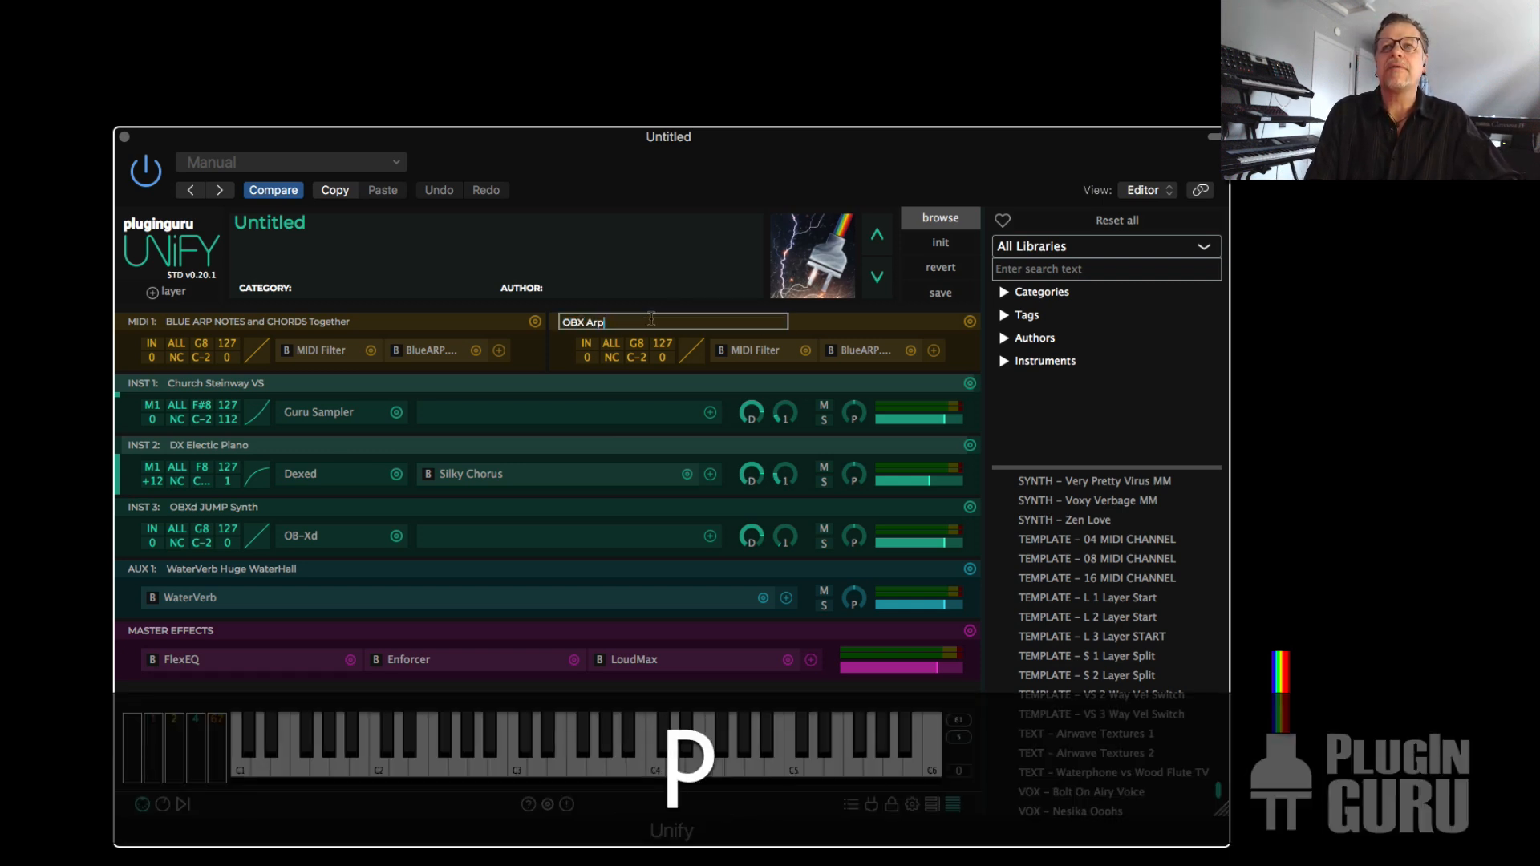
key(Return)
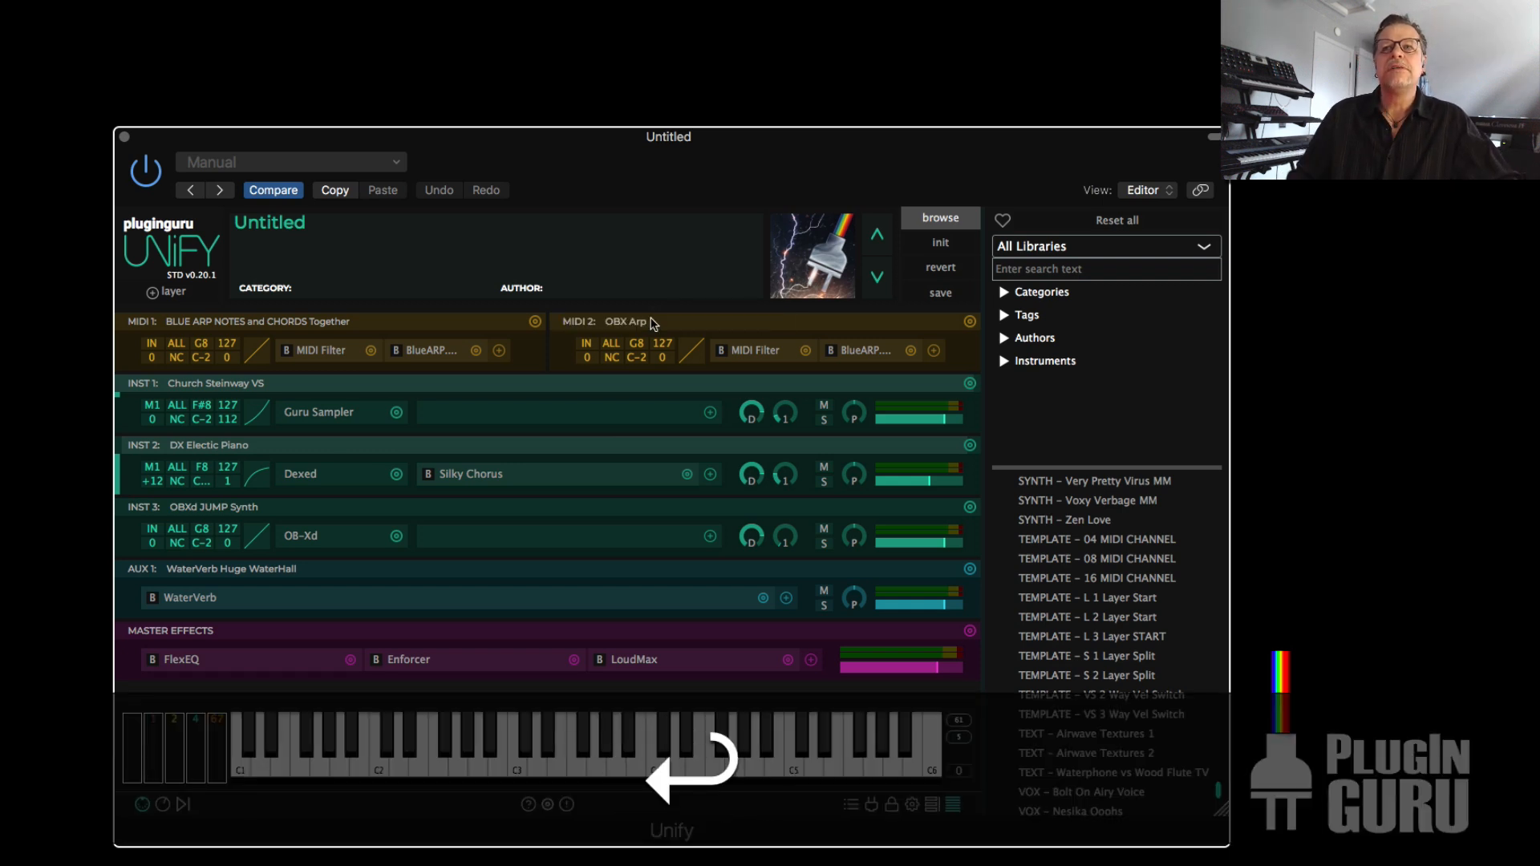
double_click(303, 321)
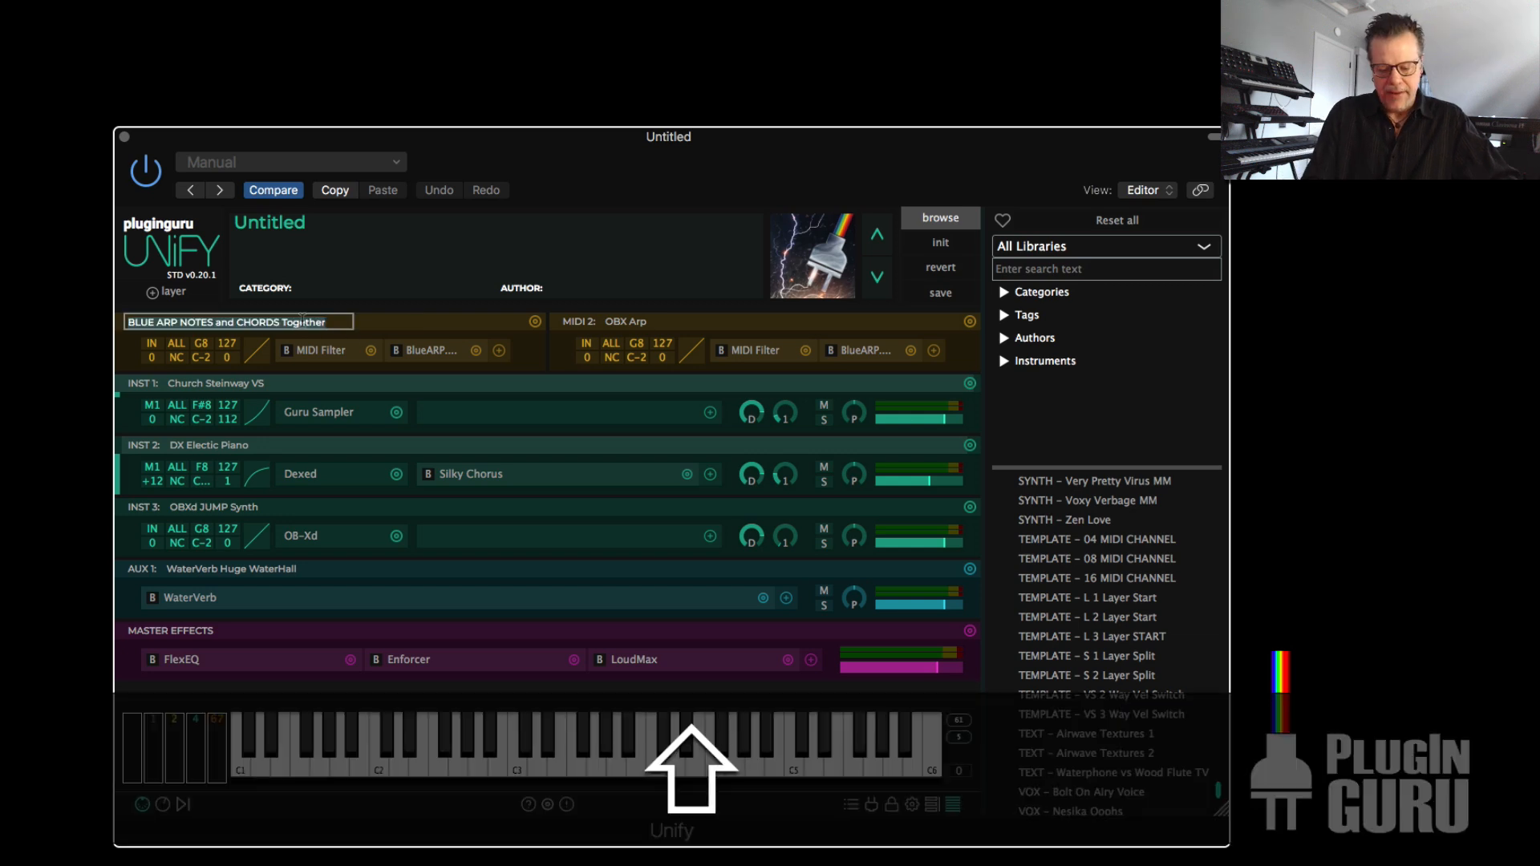
text(Piano and EP A)
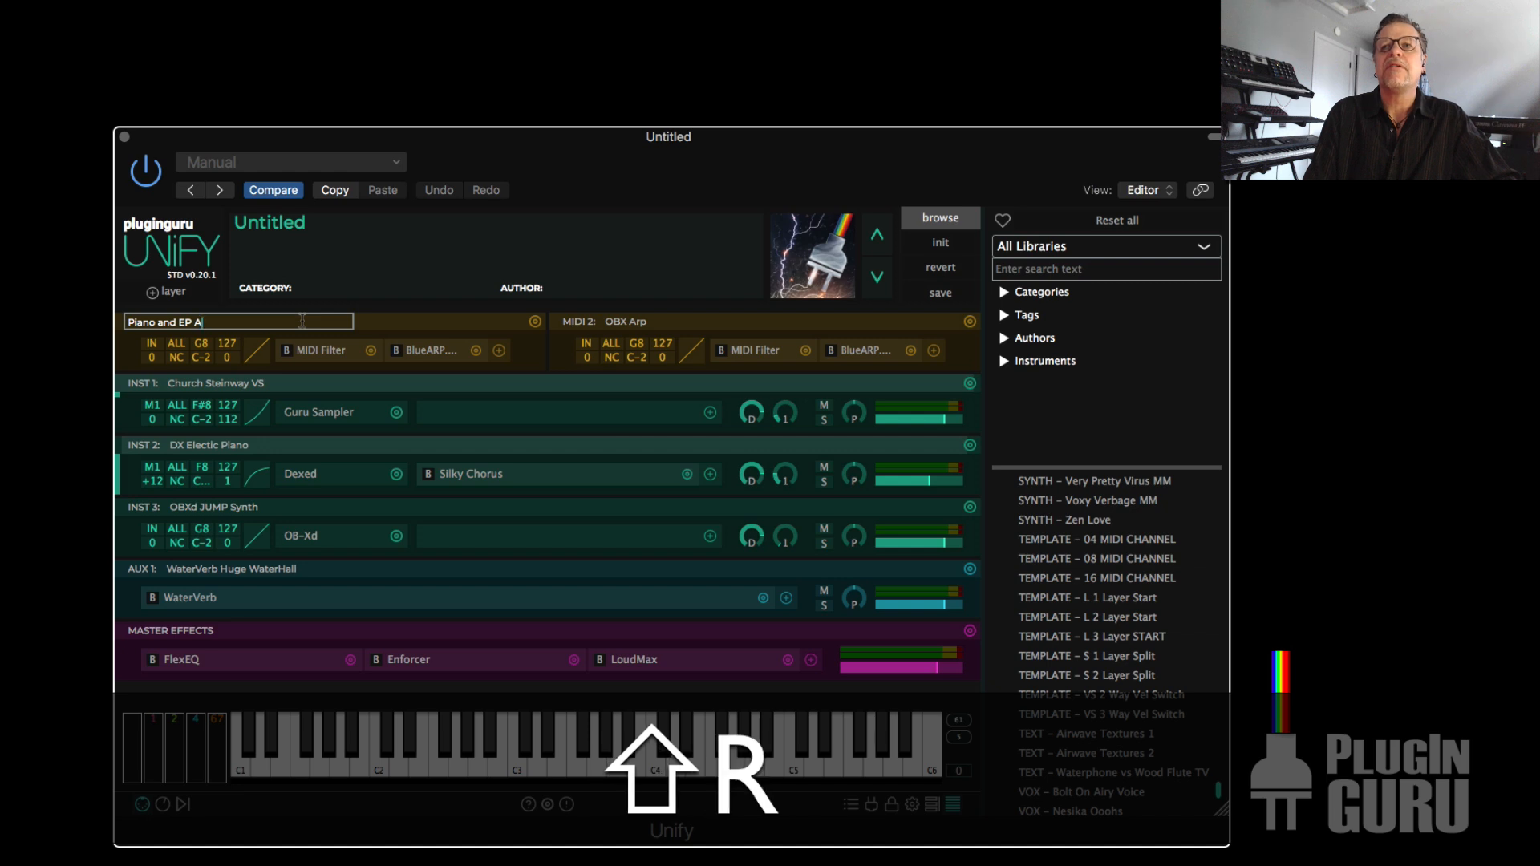
text(rp)
key(Return)
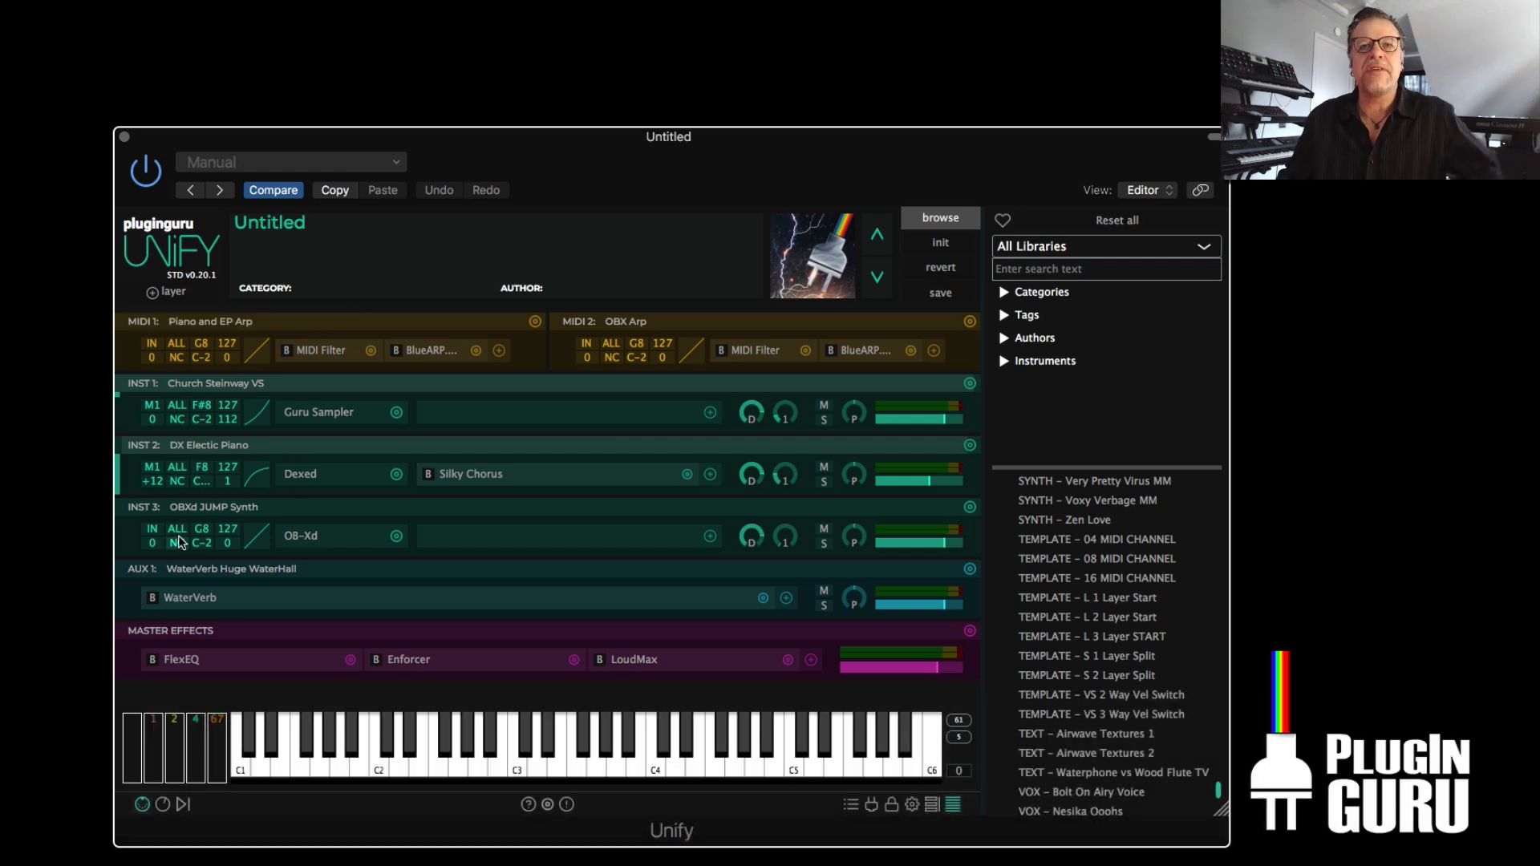
- Set the INST 3 layer's MIDI source to MIDI 2: OBX Arp, and open the MIDI 2 layer's BlueARP editor
click(152, 530)
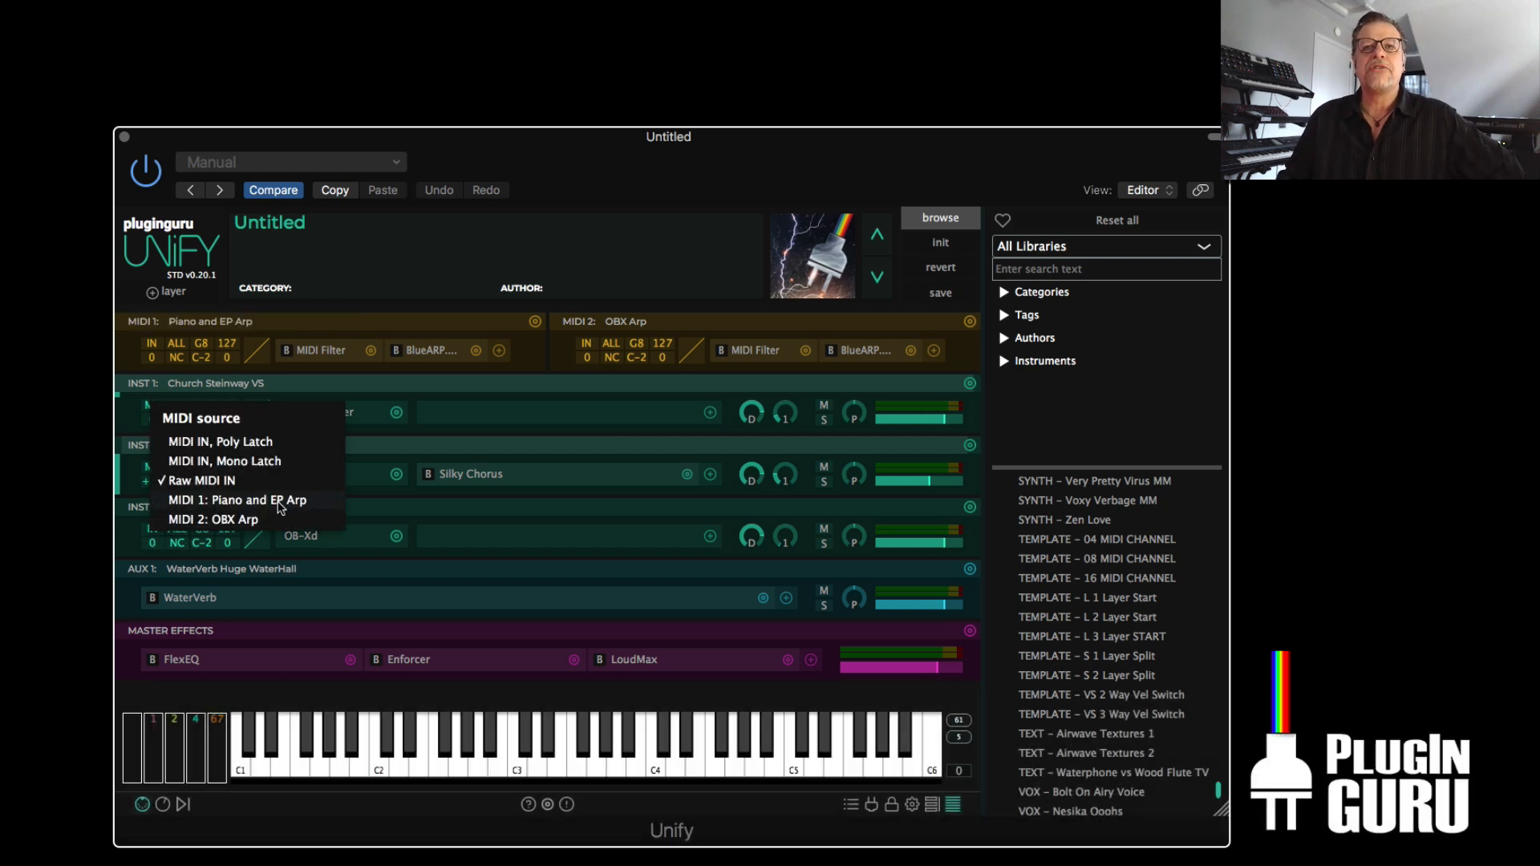
click(233, 520)
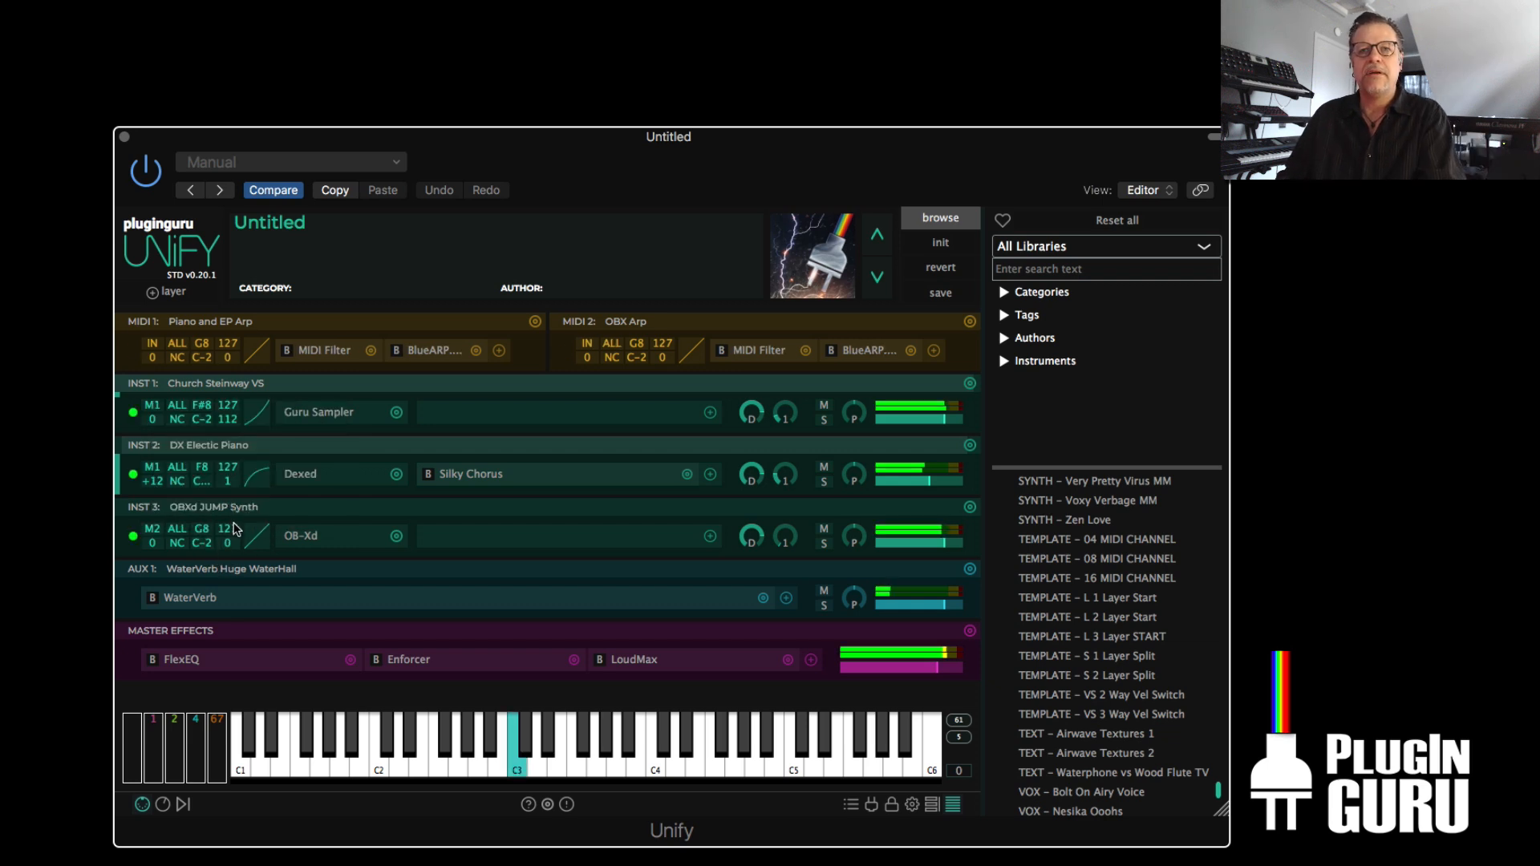
click(853, 350)
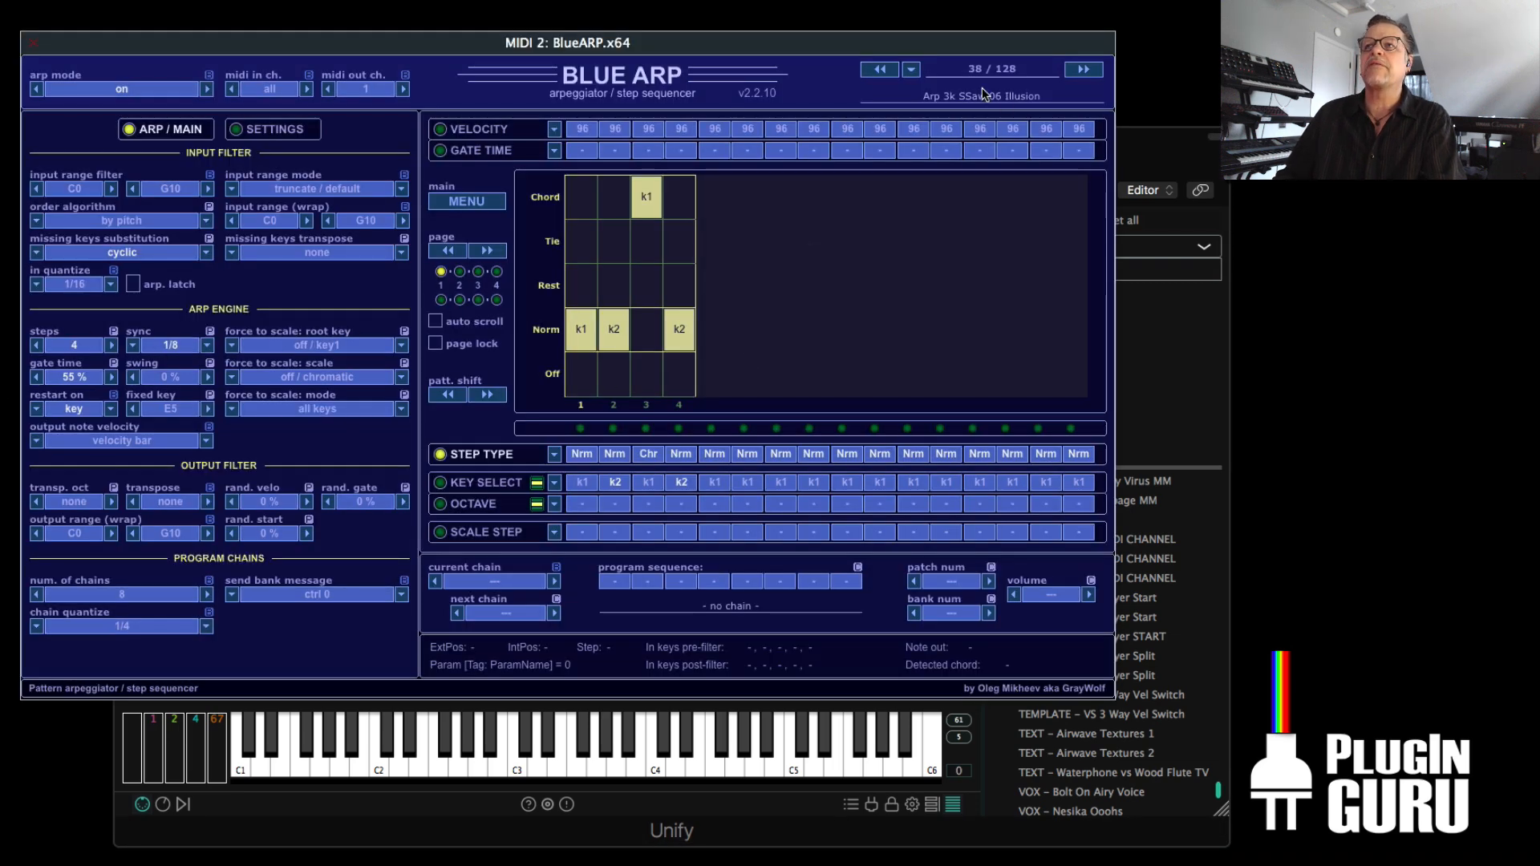
- Step forward through the BlueARP programs to program 54, Arp Am MagicScales1 p2 var1
click(1091, 69)
click(1090, 69)
click(1091, 69)
click(1090, 69)
click(1091, 69)
click(1090, 69)
click(1091, 69)
click(1091, 69)
click(1089, 69)
click(1090, 69)
click(1090, 69)
click(1090, 69)
click(1090, 69)
click(1090, 69)
click(1089, 69)
click(1090, 69)
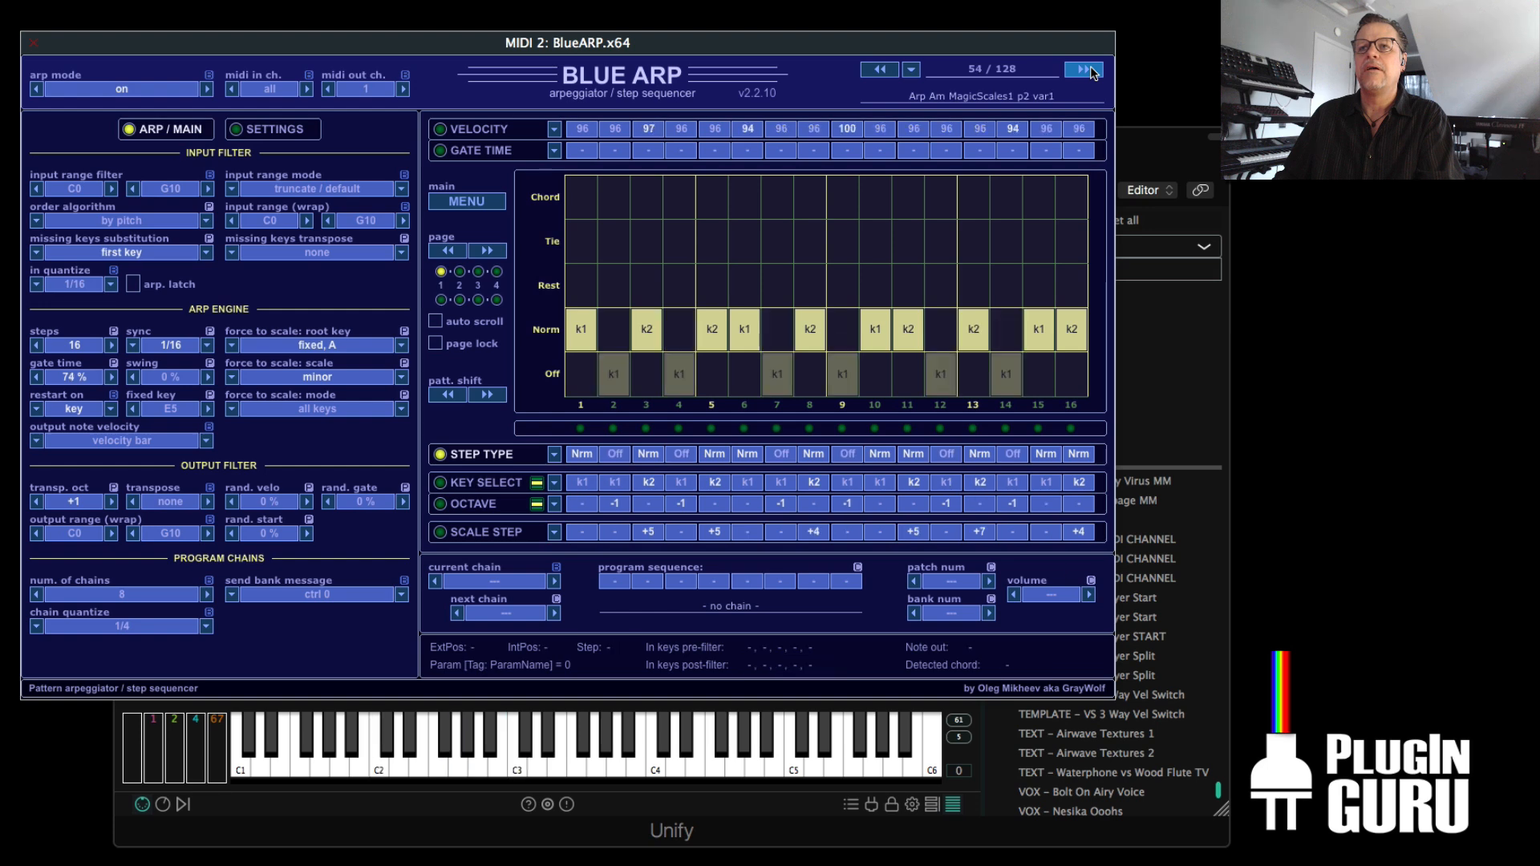
- Load the program Chr Gated classic var2 in the MIDI 2 layer's BlueARP and close its editor
click(911, 70)
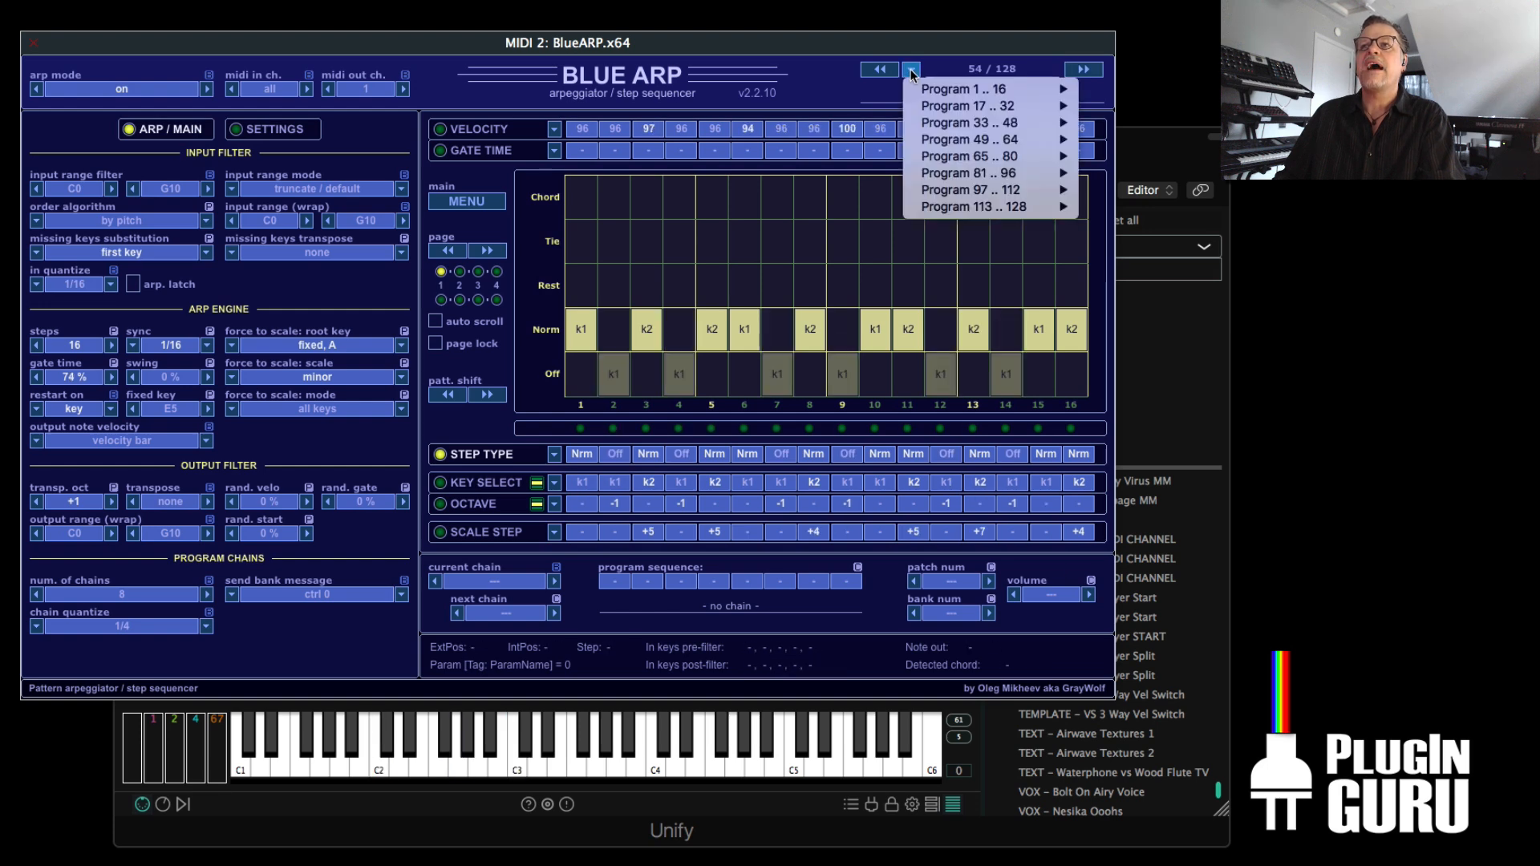
mouse_move(960, 155)
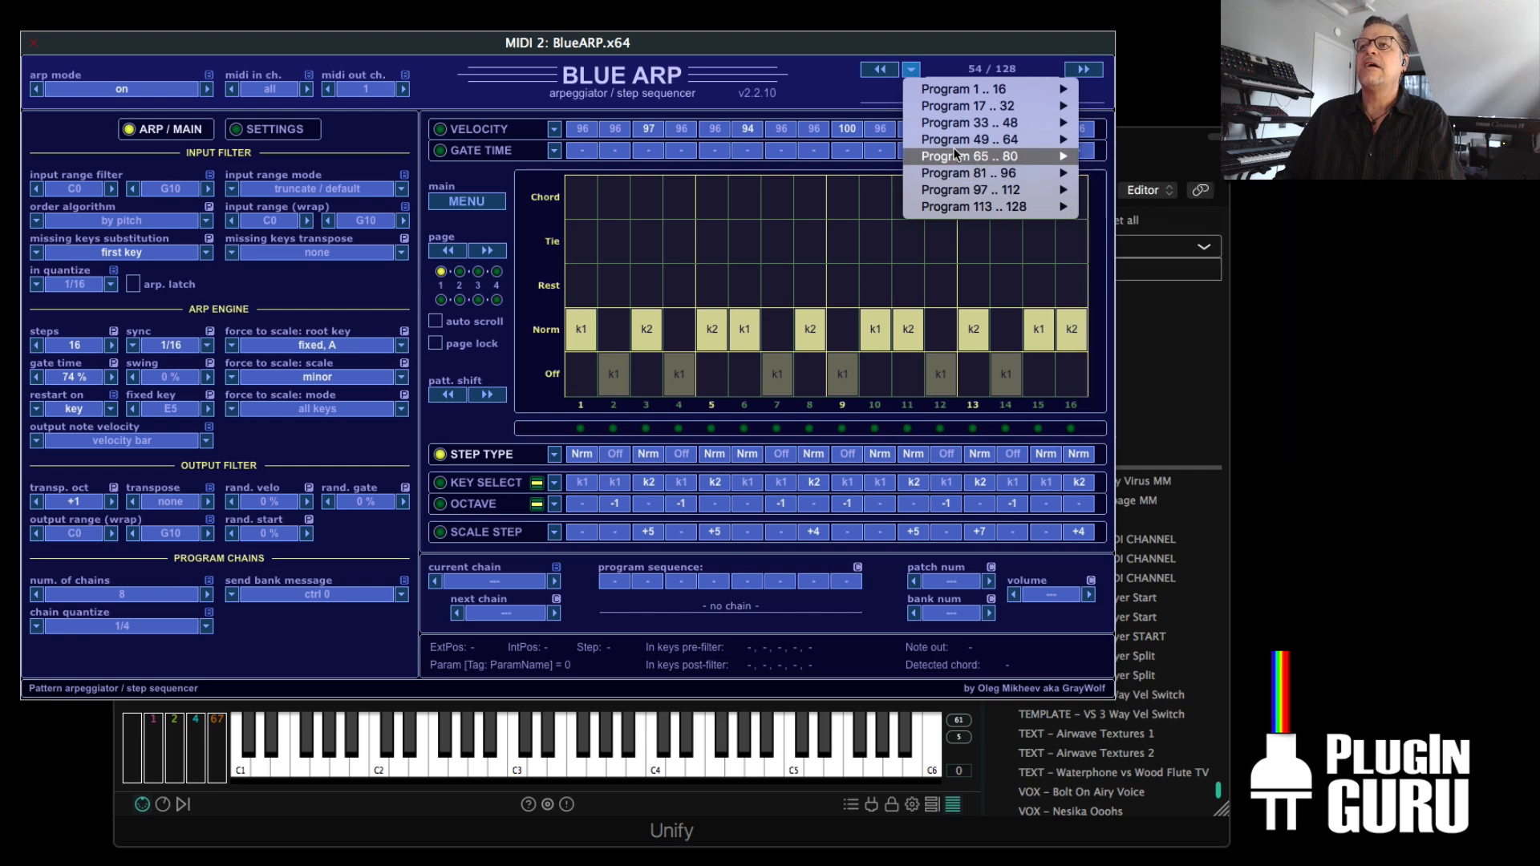
mouse_move(956, 124)
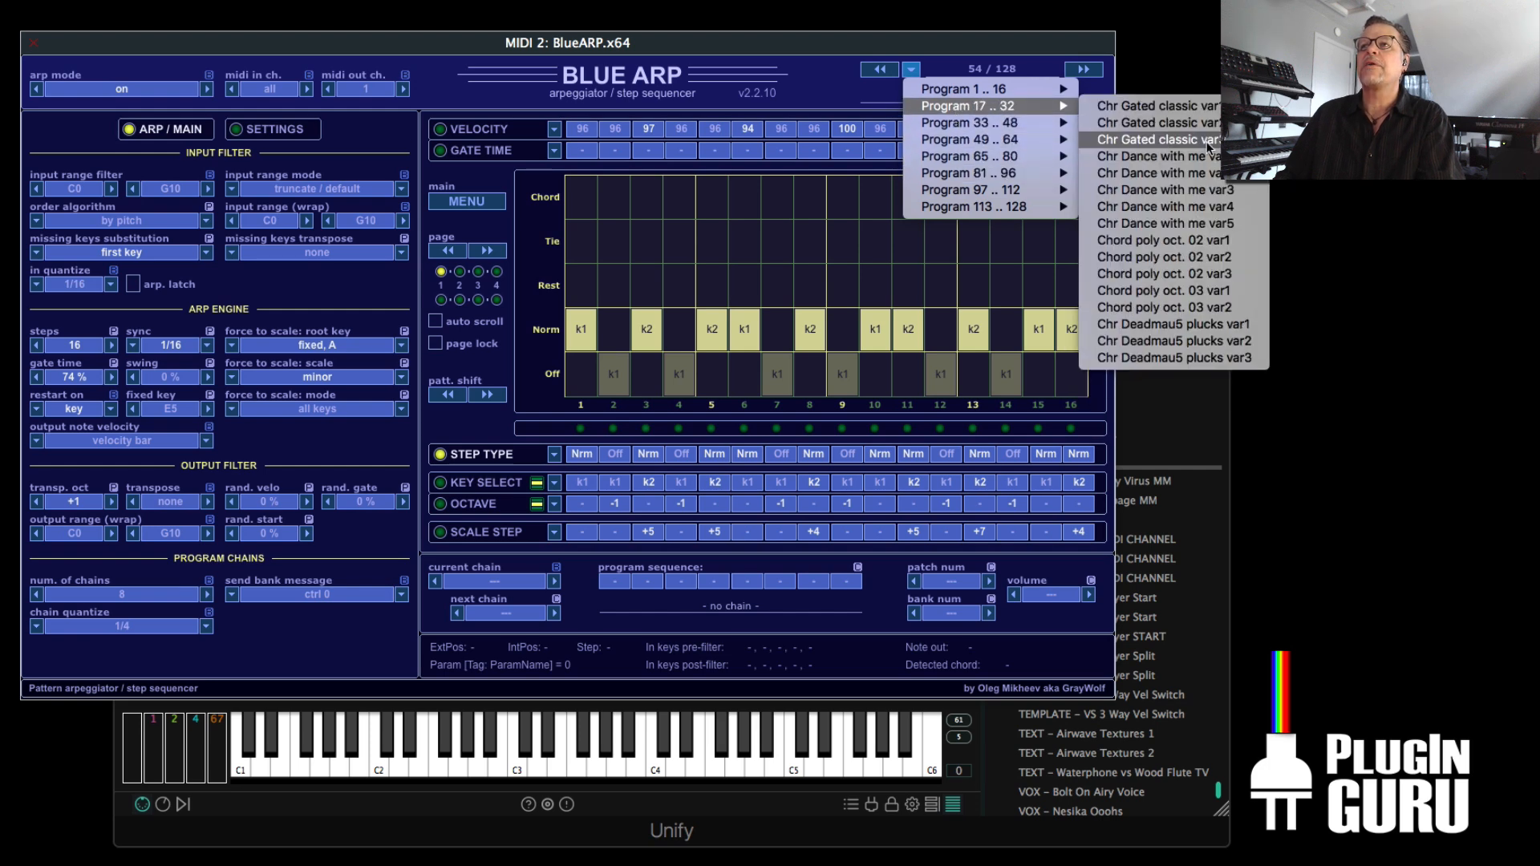
click(1188, 124)
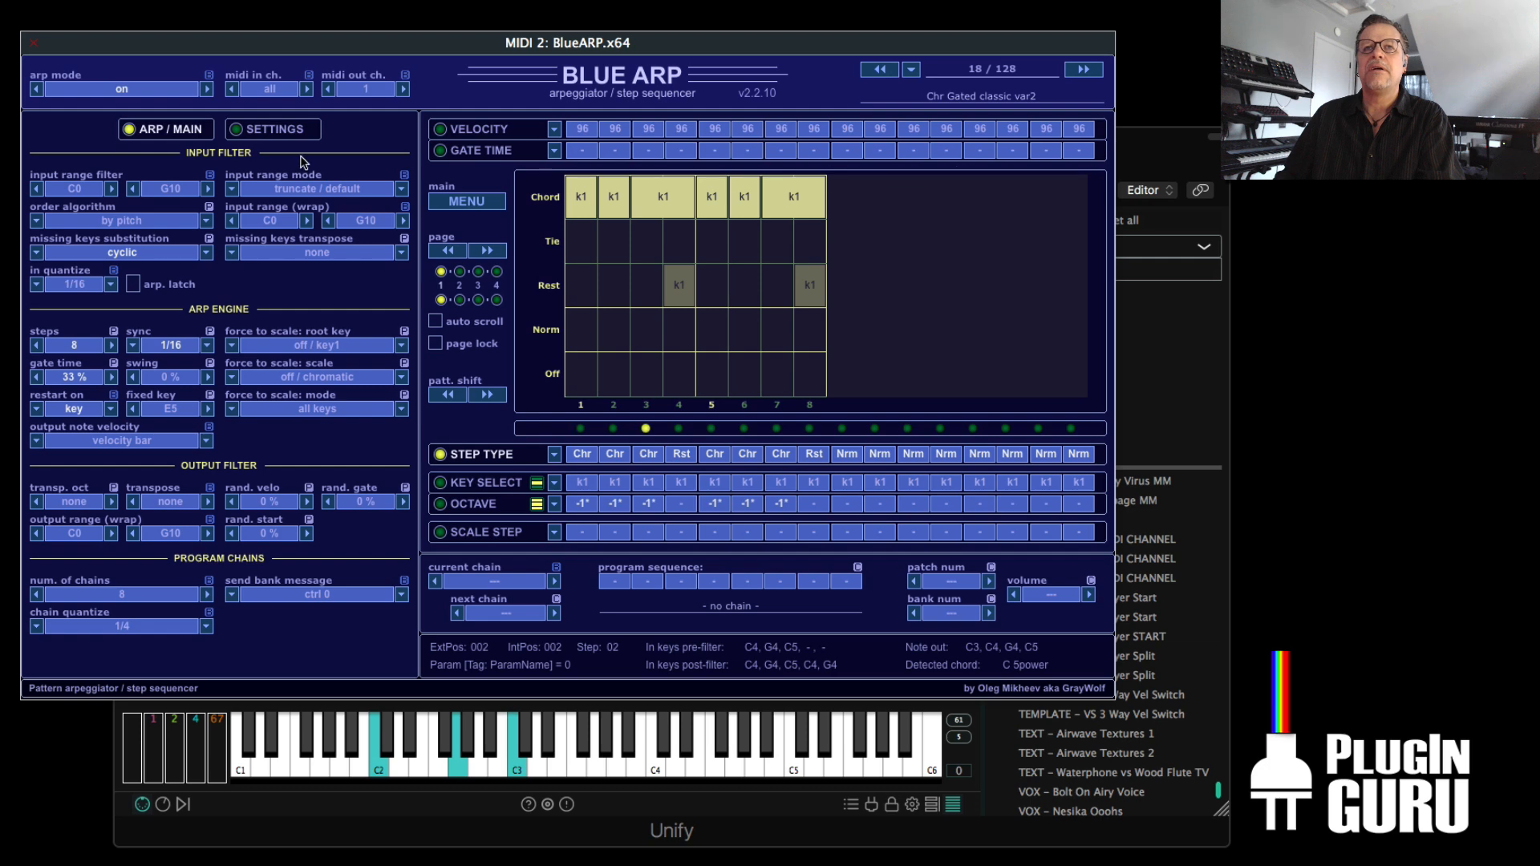
click(31, 44)
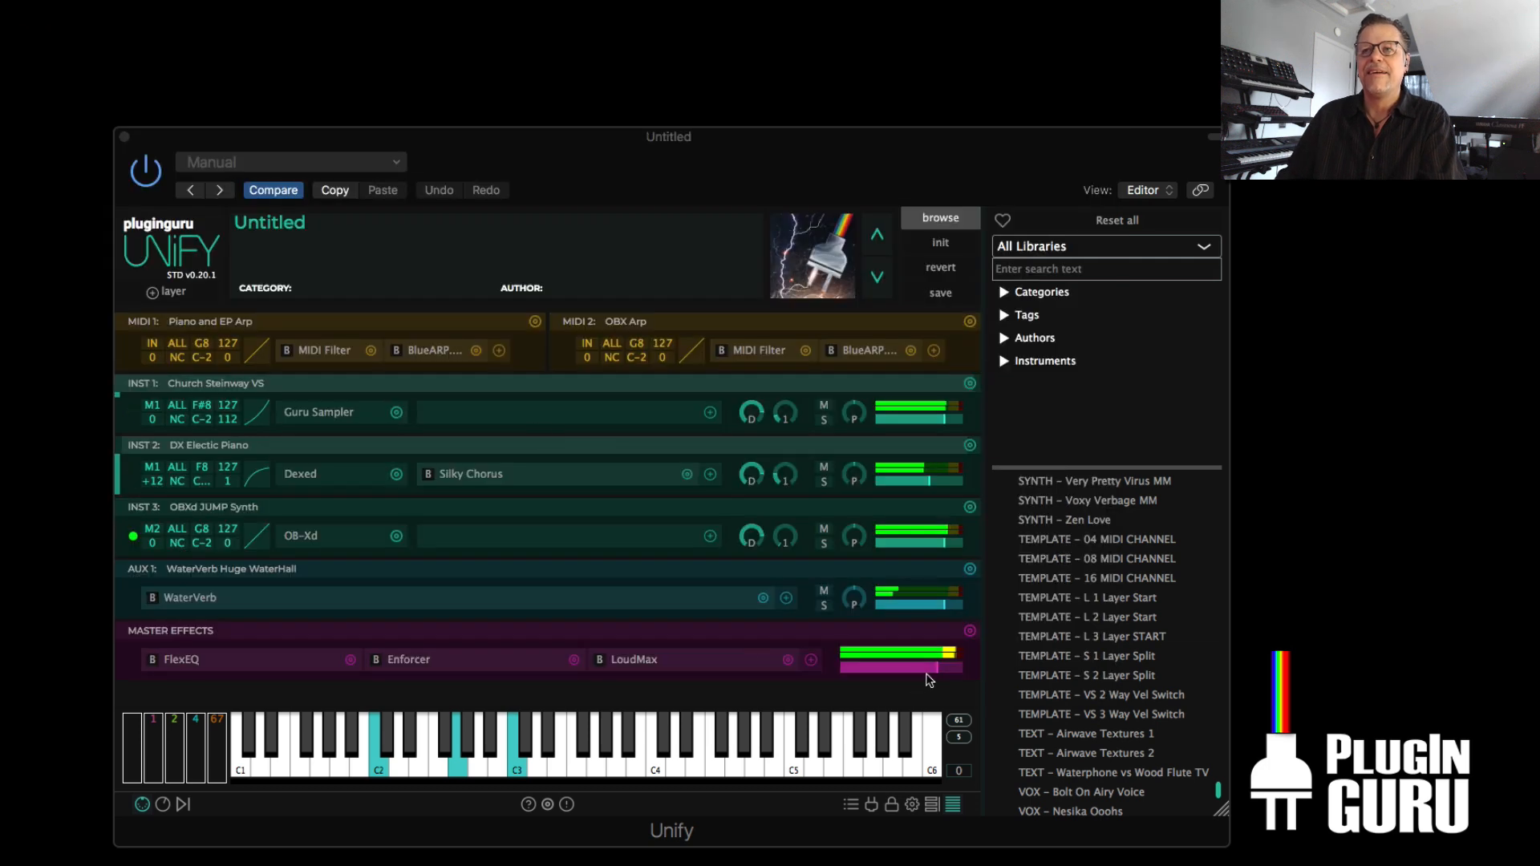
- Lower the INST 3 layer's volume slightly and set its transpose to +12, checking its OB-Xd editor
drag(943, 549, 928, 548)
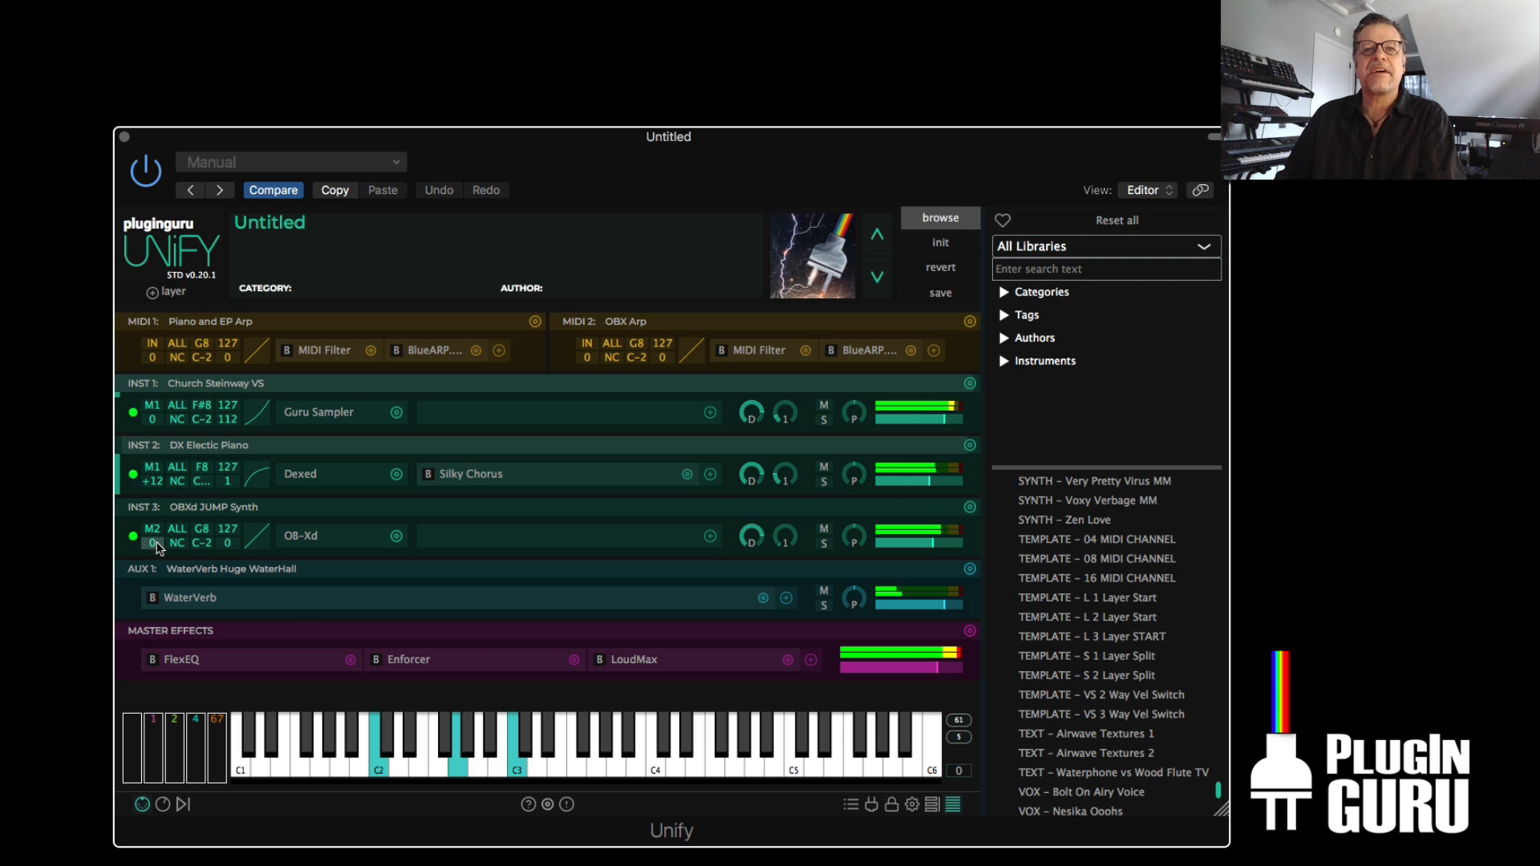
drag(152, 543, 171, 441)
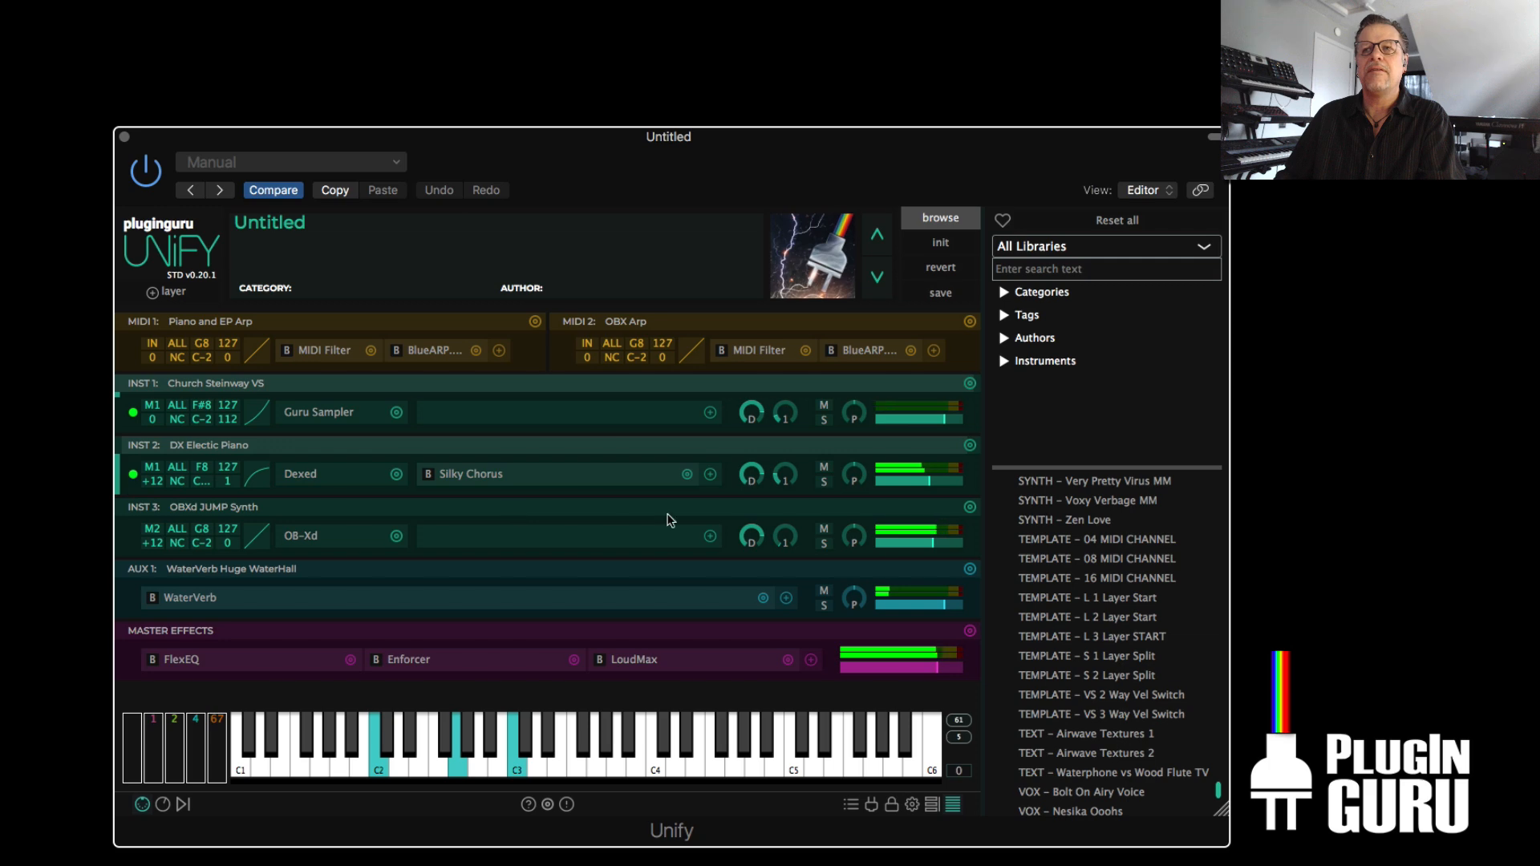
click(310, 537)
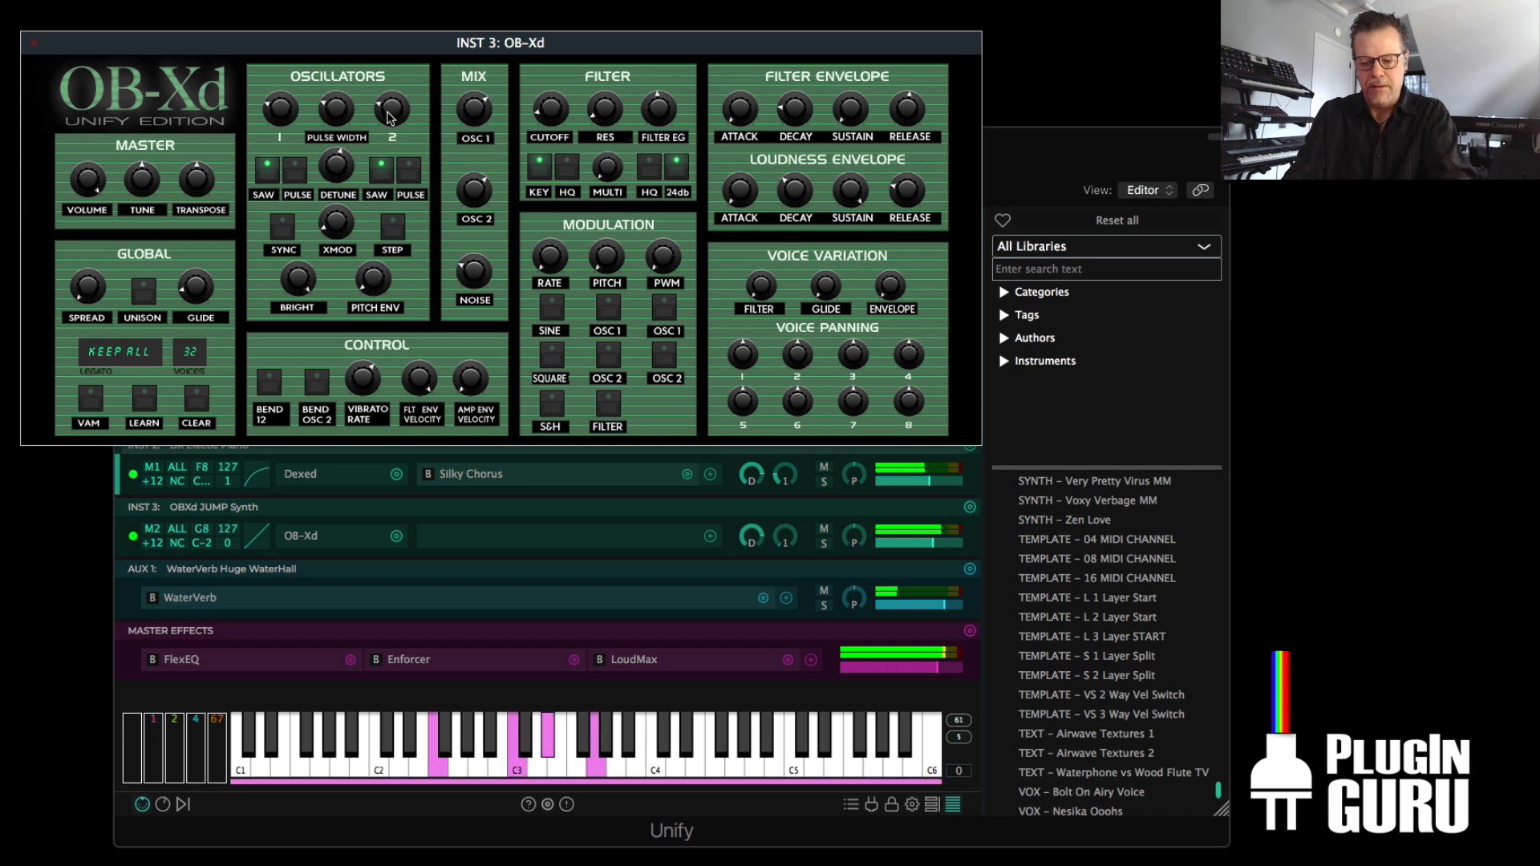
click(34, 42)
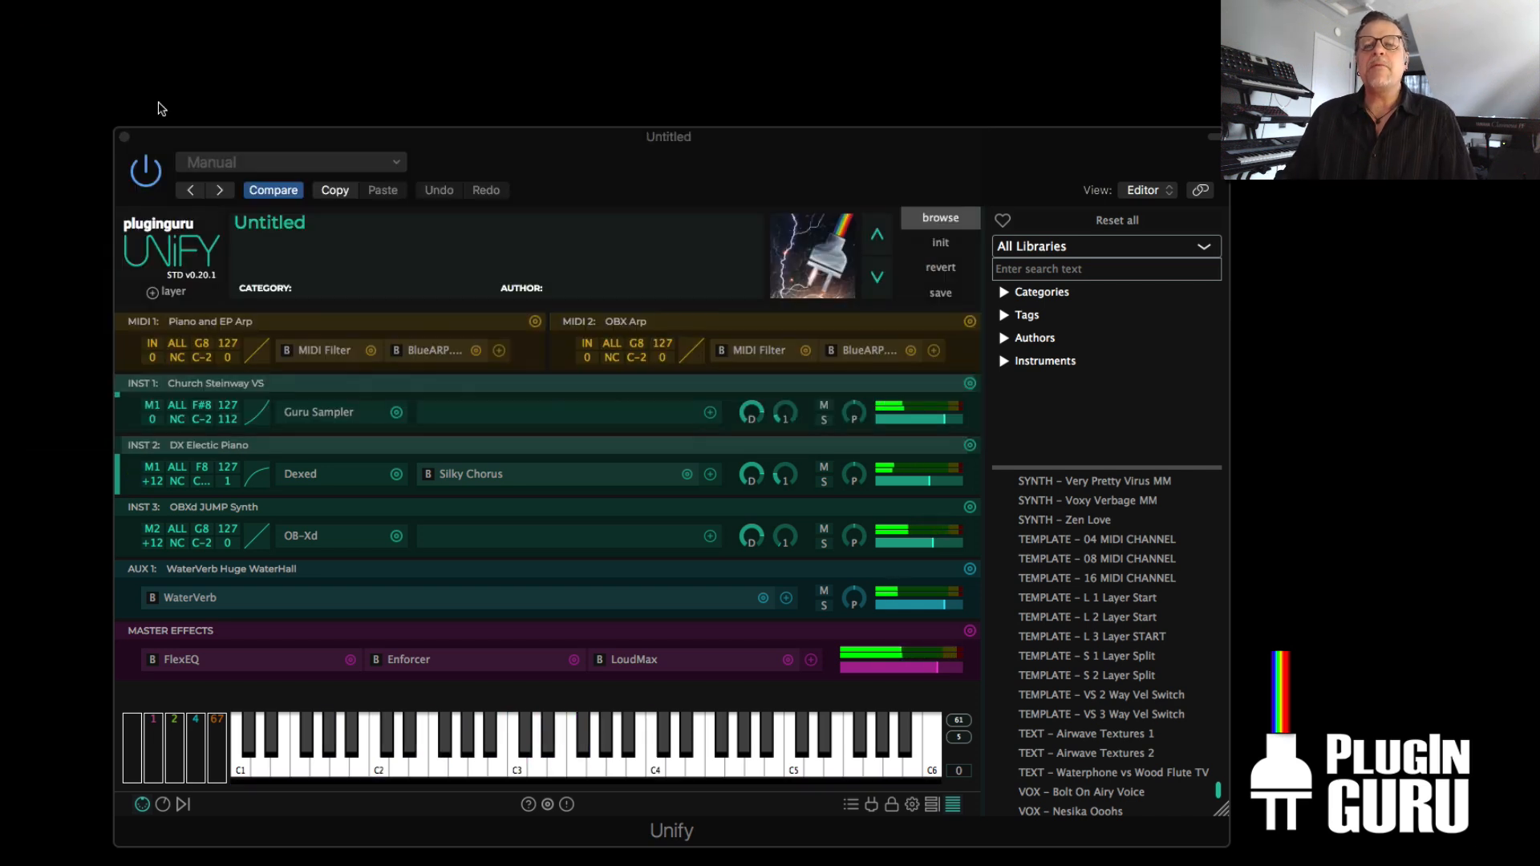
- Set the sync rate of the MIDI 2 layer's BlueARP to 1/8
click(874, 351)
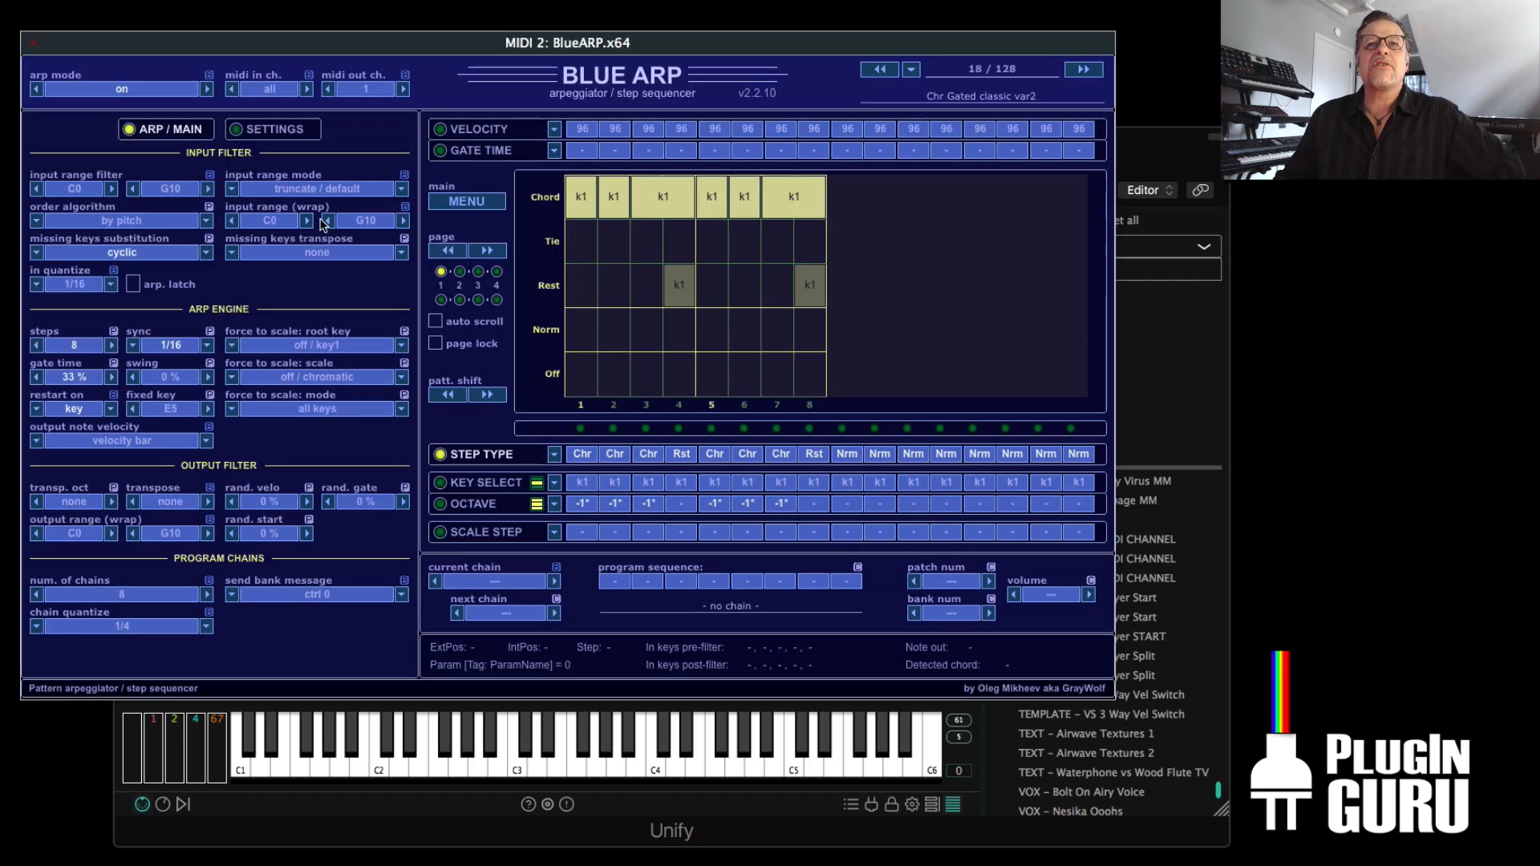
click(207, 346)
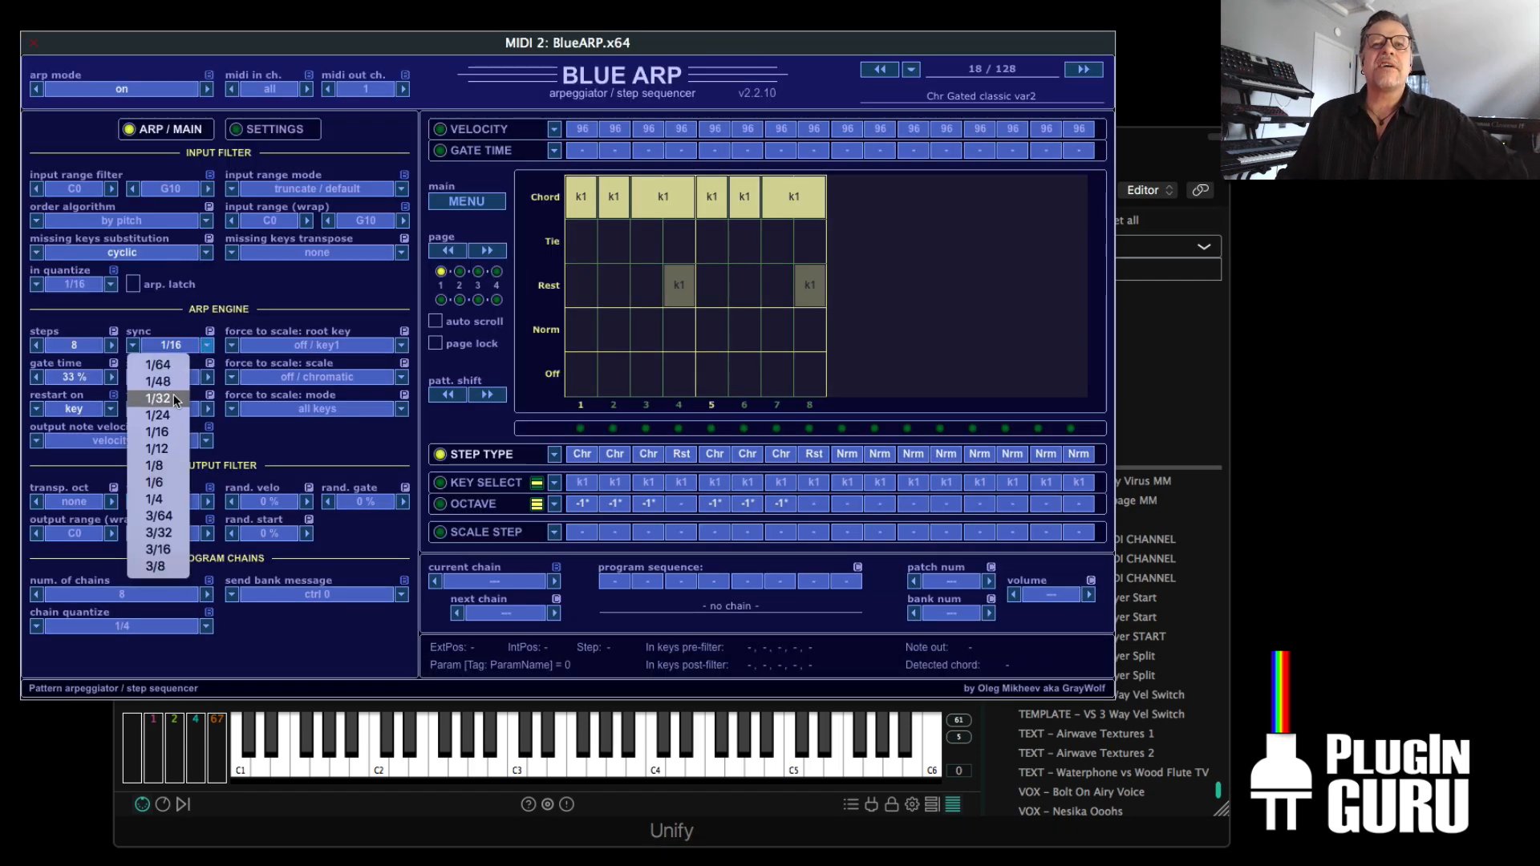
click(180, 461)
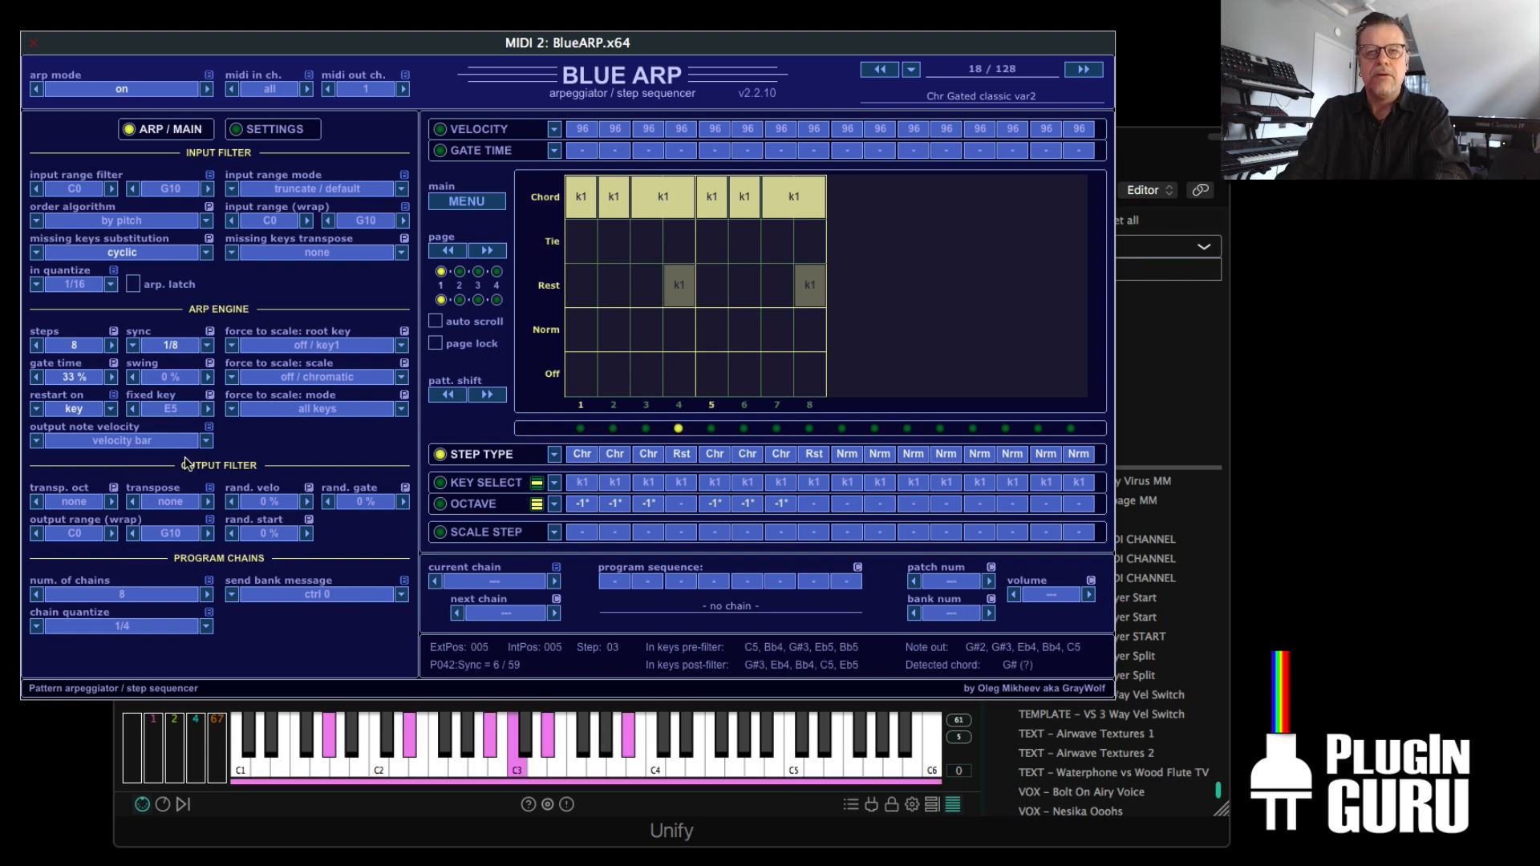
click(33, 44)
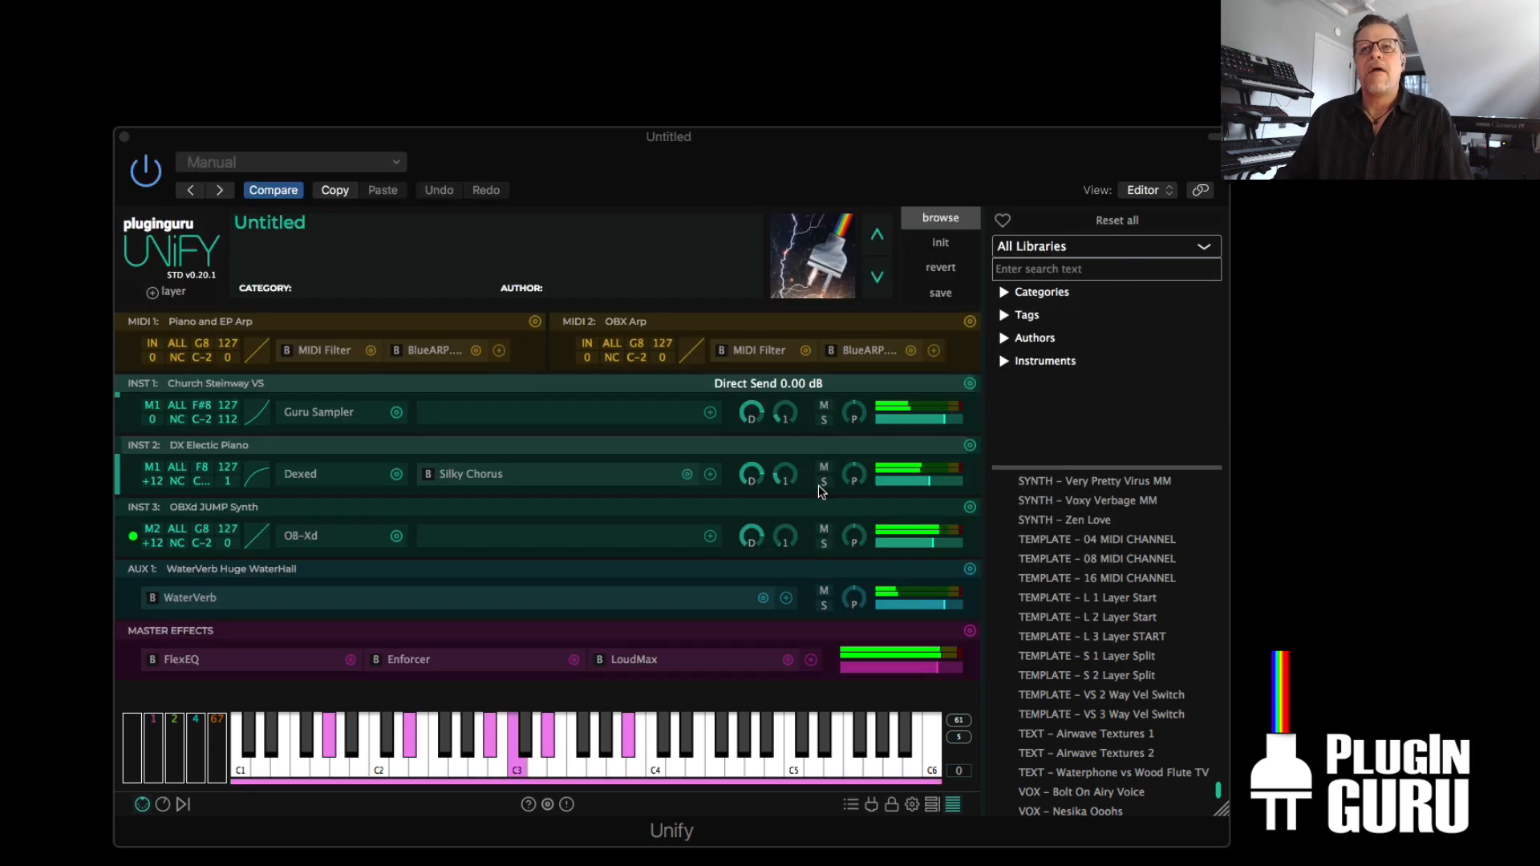
- Solo the INST 3 layer and check its OB-Xd editor
click(823, 544)
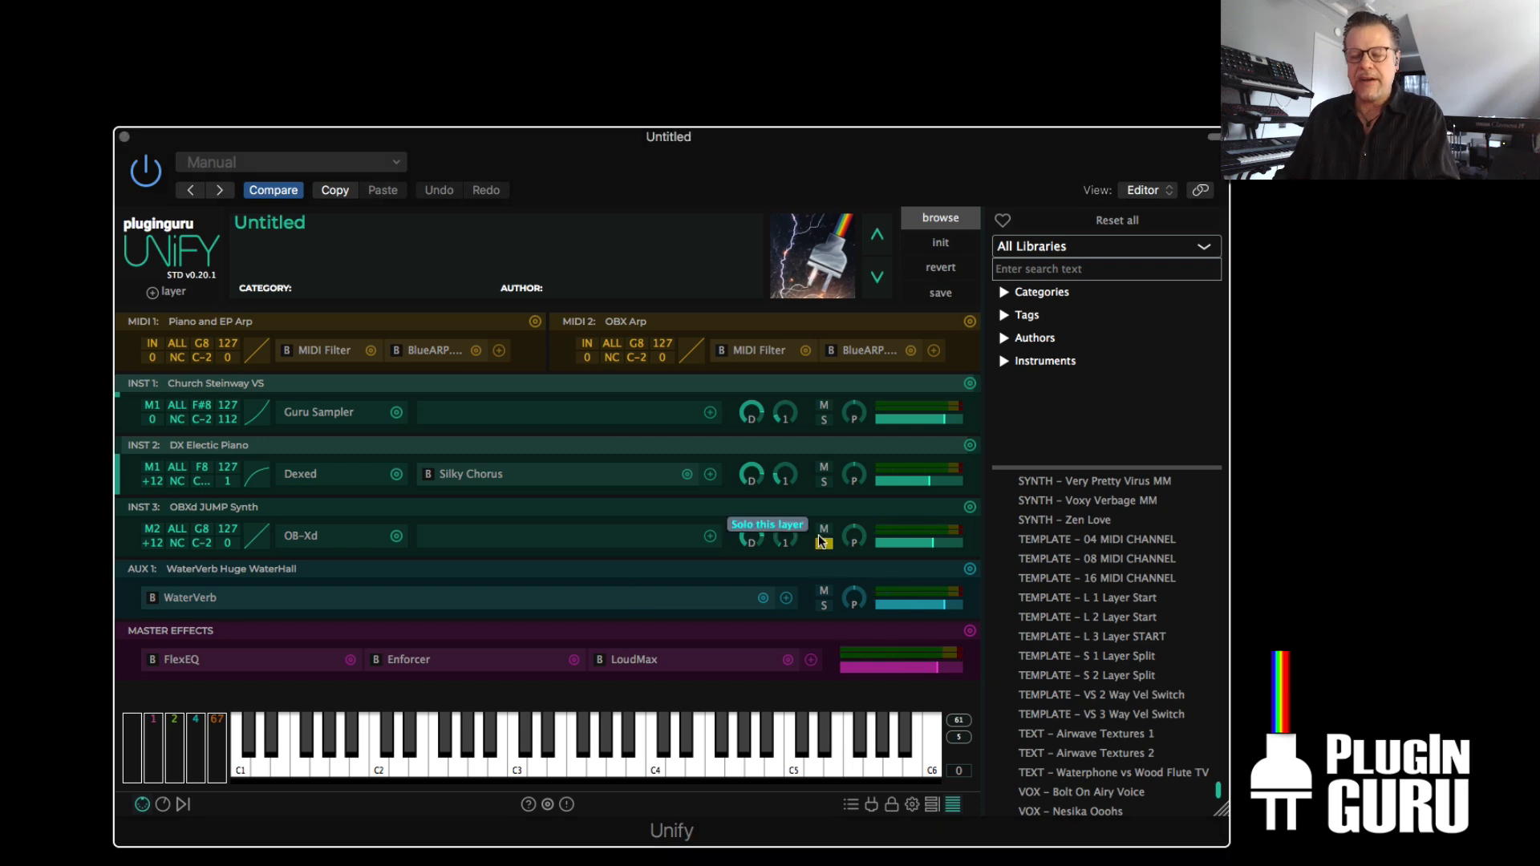
click(303, 535)
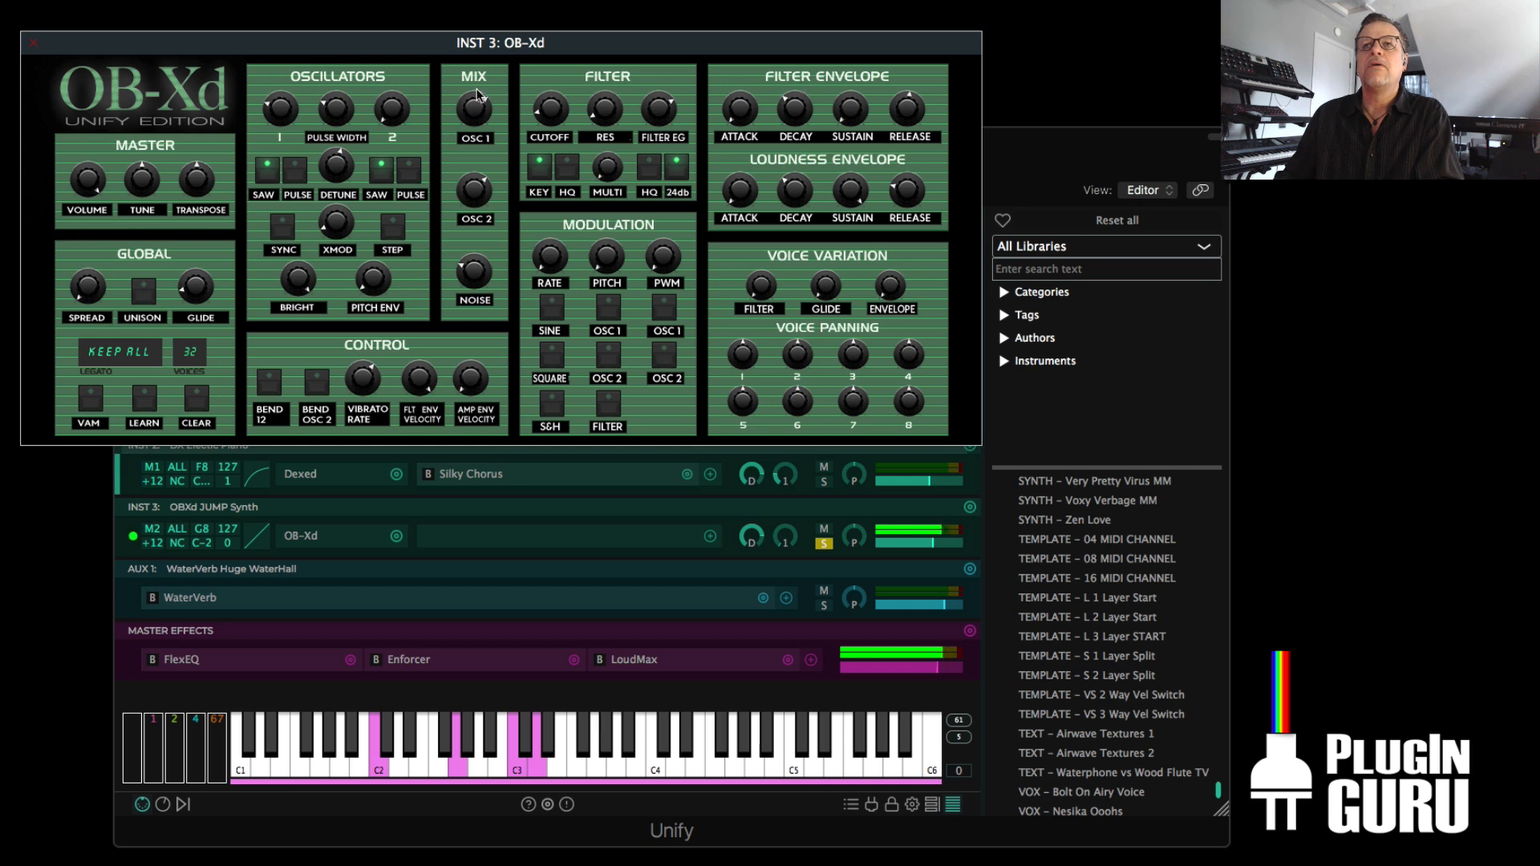
click(33, 43)
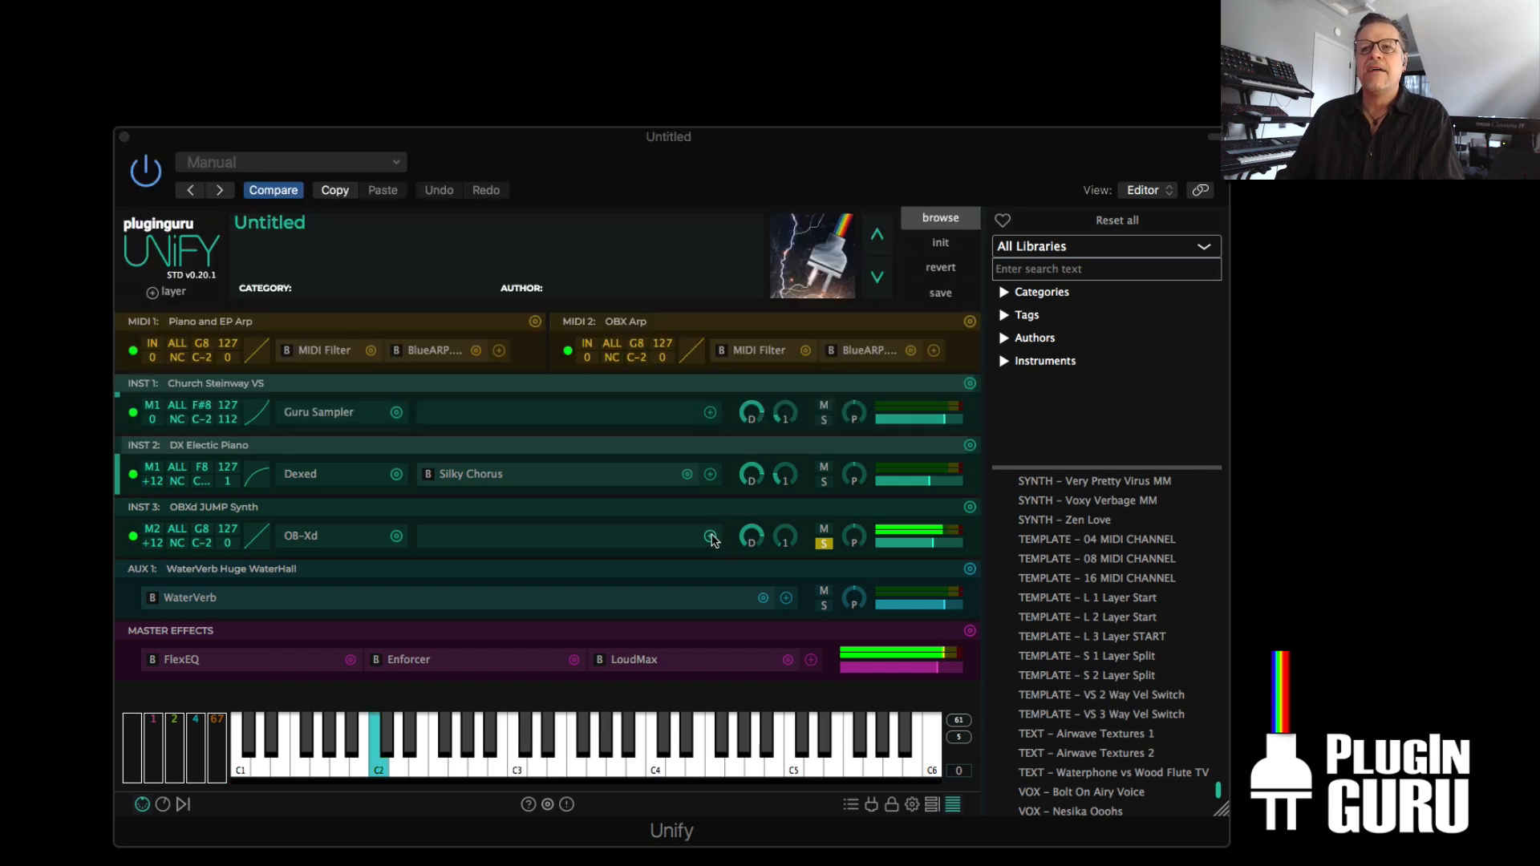
- Add the Omega Delay effect to the INST 3 layer and set its delay mode to BPM Sync
click(710, 536)
mouse_move(656, 448)
mouse_move(777, 348)
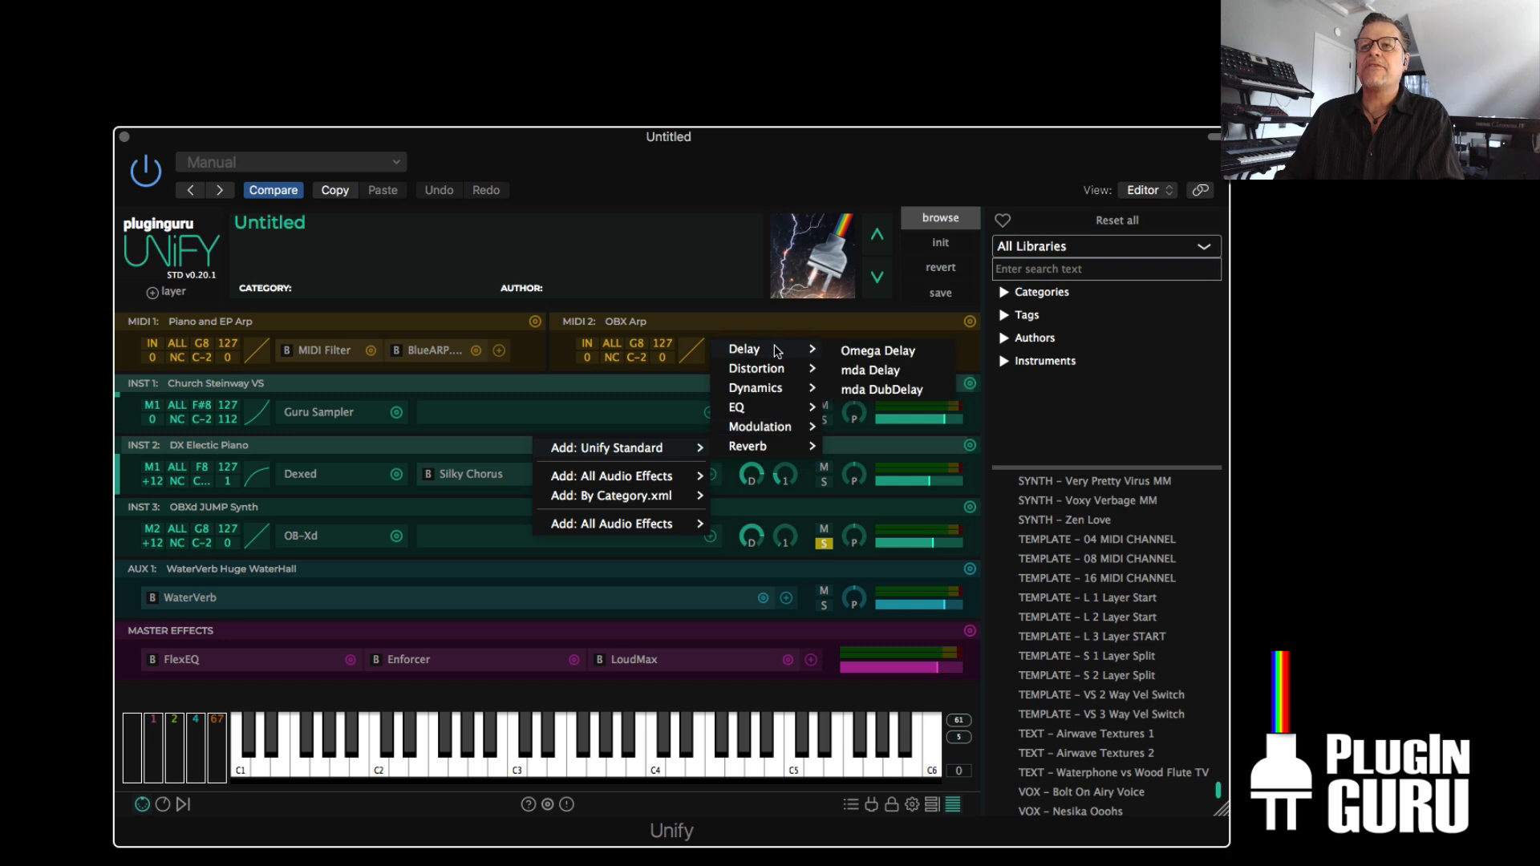
click(895, 353)
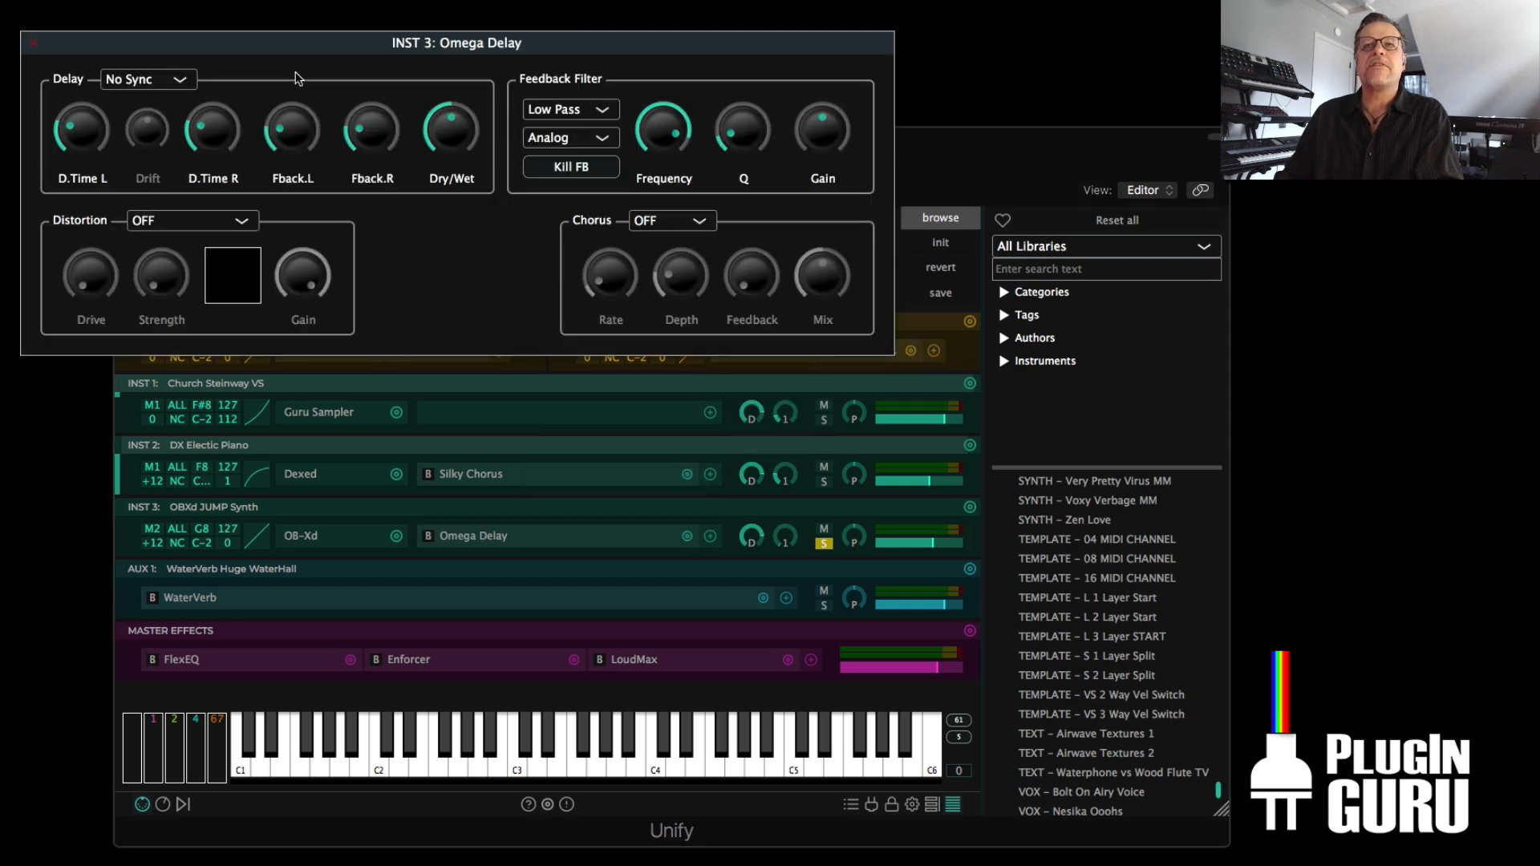
click(158, 83)
click(148, 121)
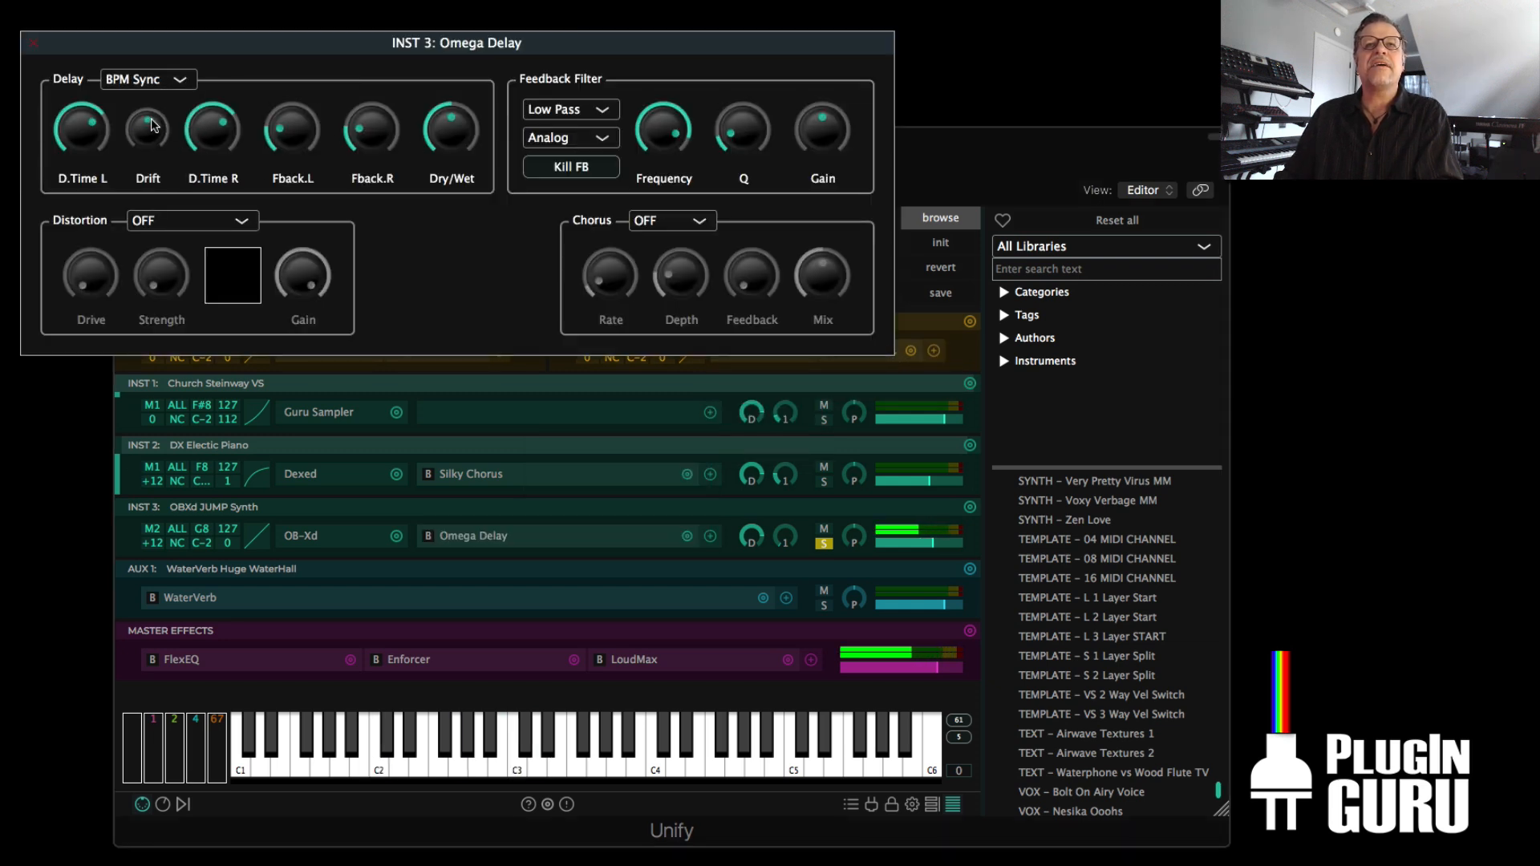
- Set the Omega Delay's dry/wet mix to 16 % and its chorus mode to Multi
drag(451, 132, 454, 205)
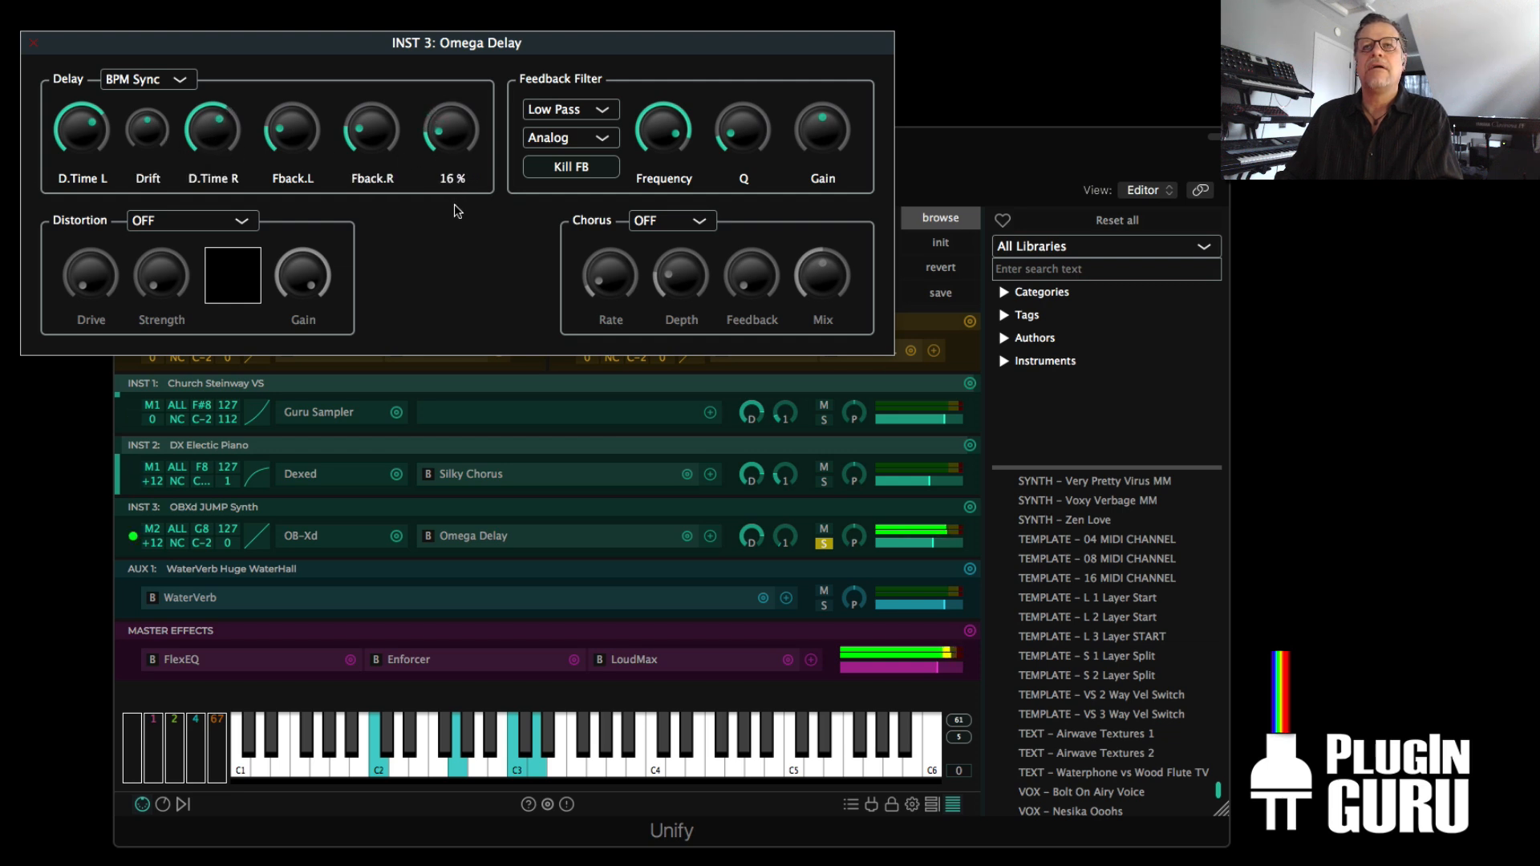
click(666, 221)
click(653, 291)
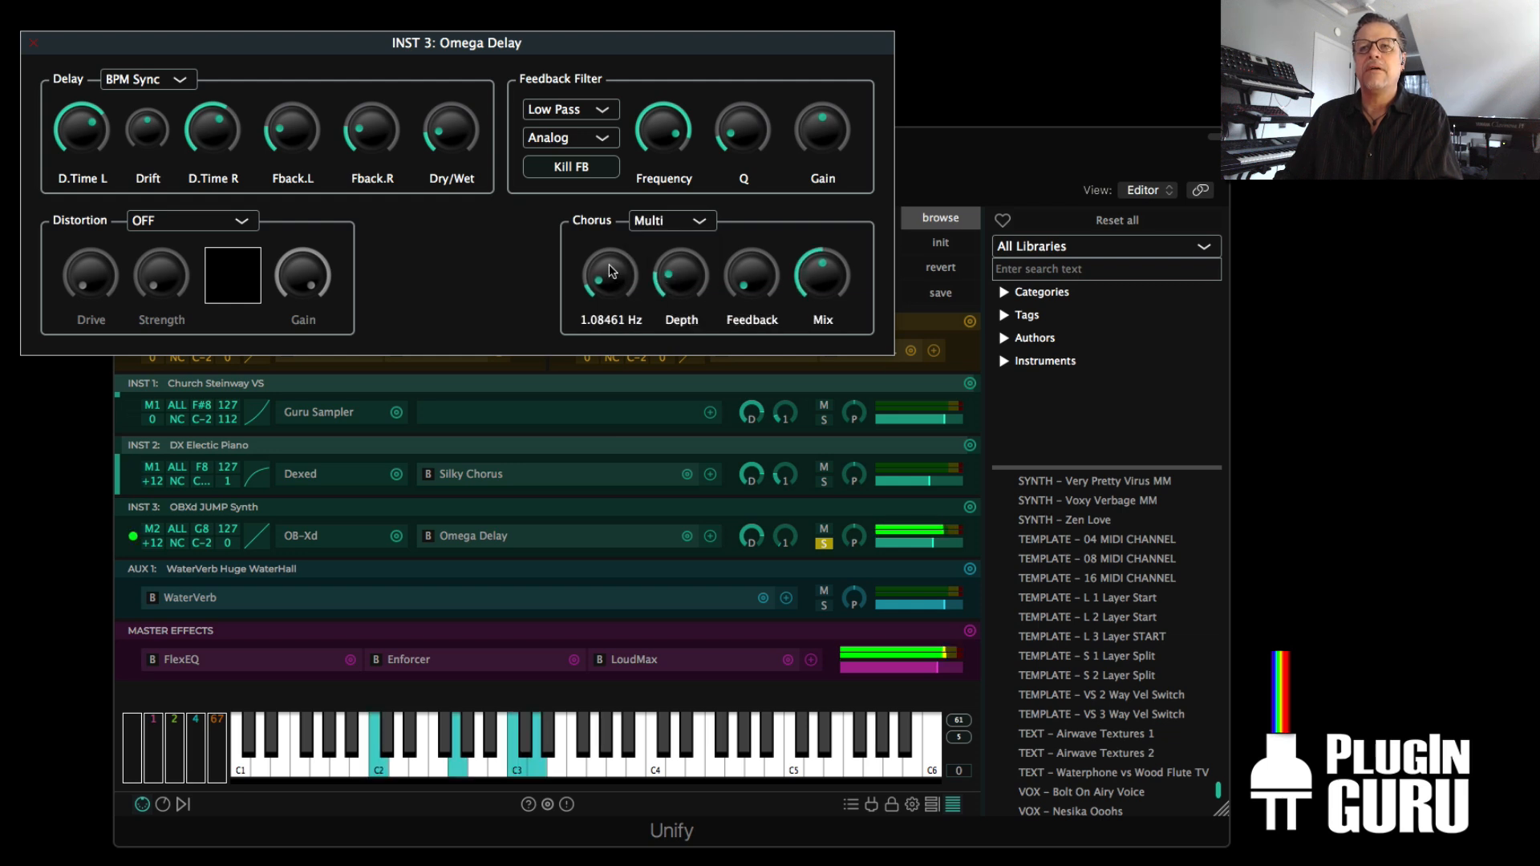
- Raise the chorus depth in the INST 3 layer's Omega Delay and close its editor
drag(706, 281, 687, 246)
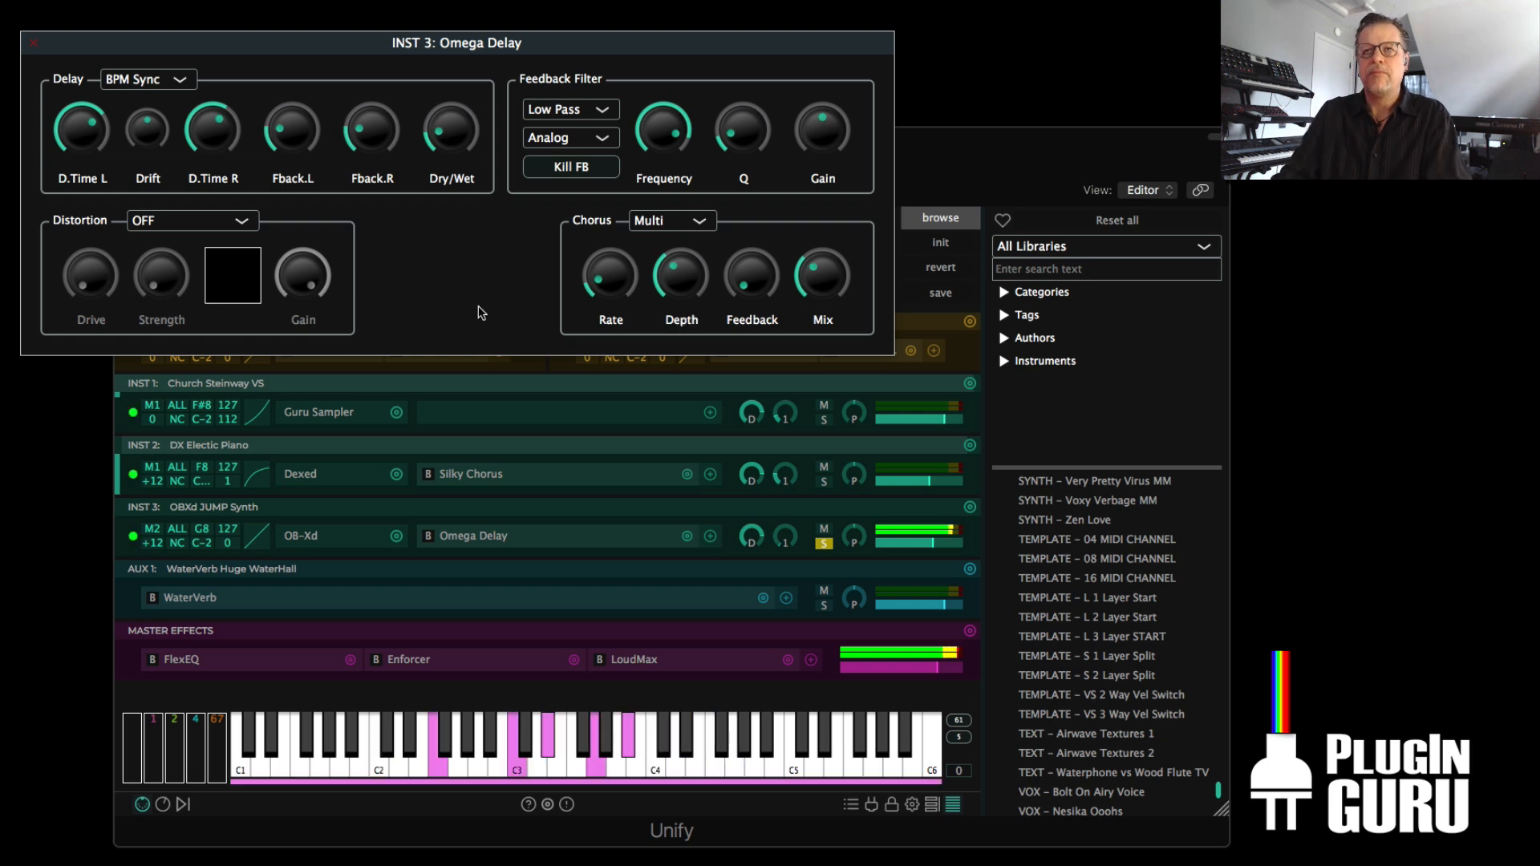
click(30, 43)
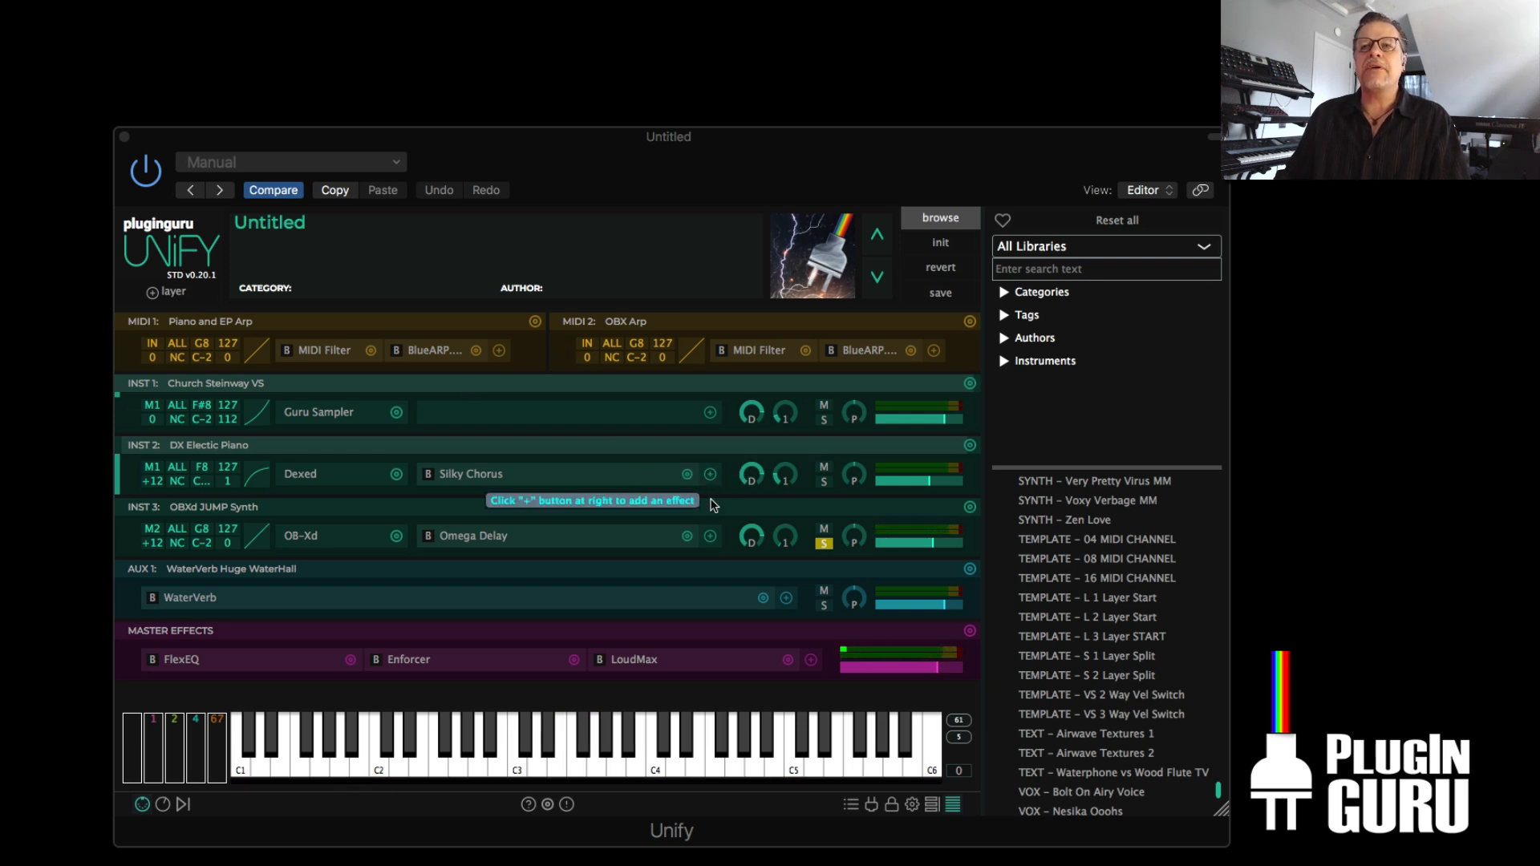
- Add the mda Loudness effect after Omega Delay on the INST 3 layer and set its loudness to 18.7 dB
click(710, 536)
mouse_move(660, 454)
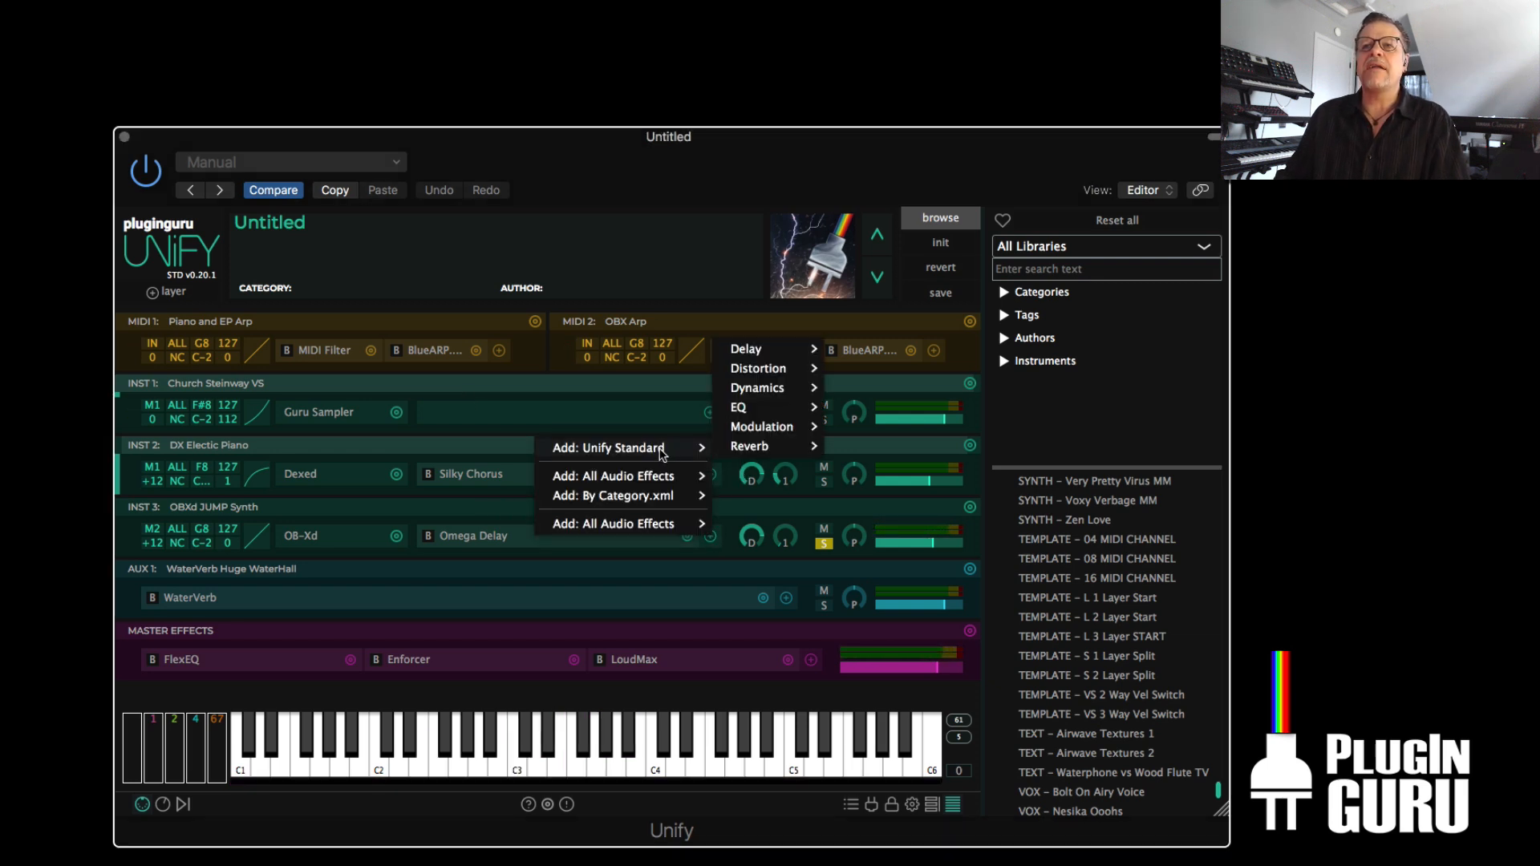
mouse_move(753, 410)
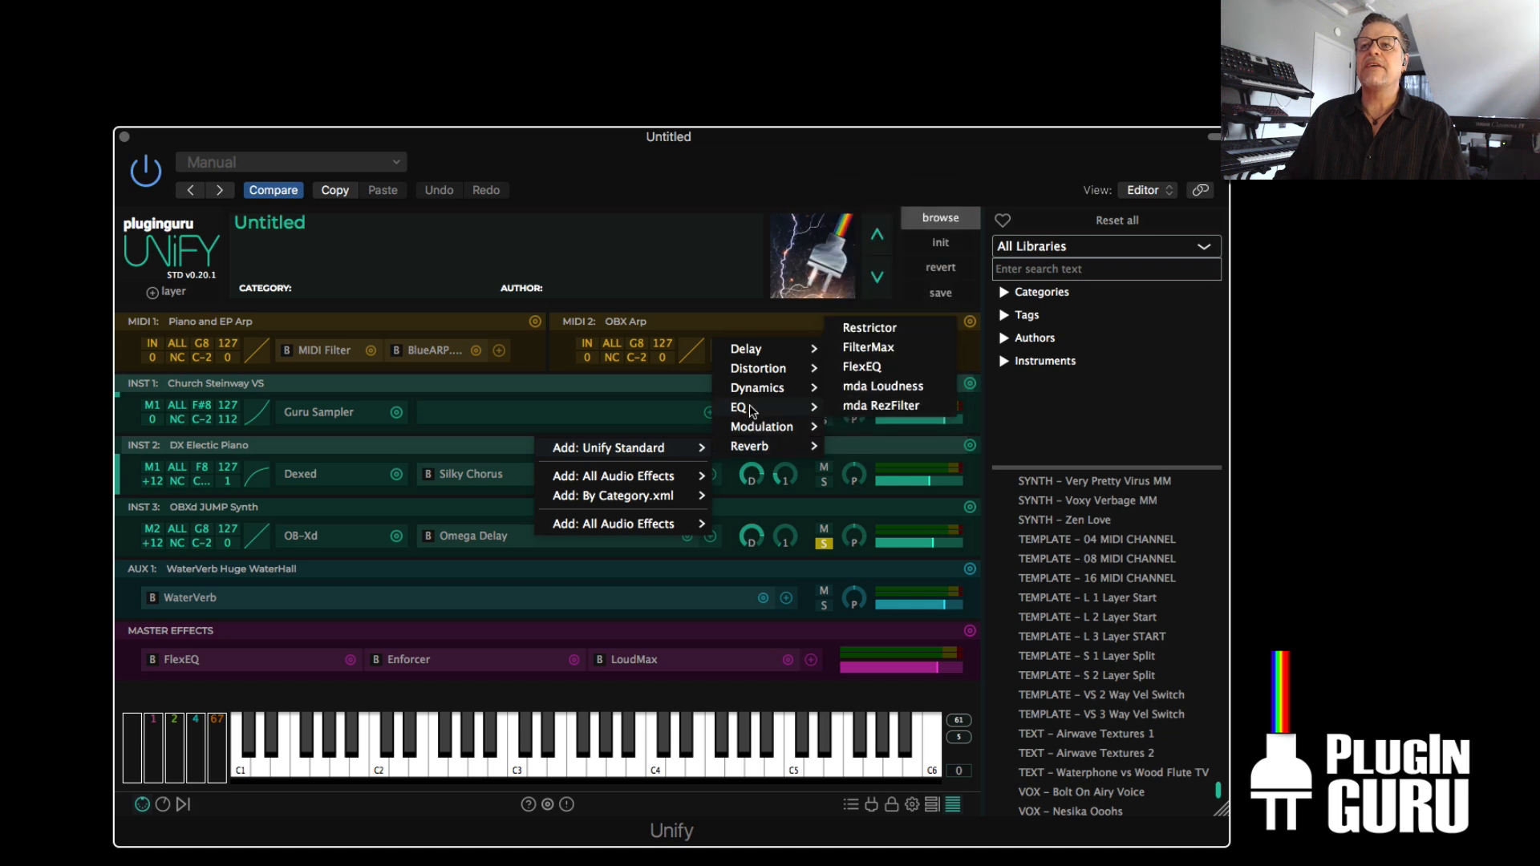
click(893, 391)
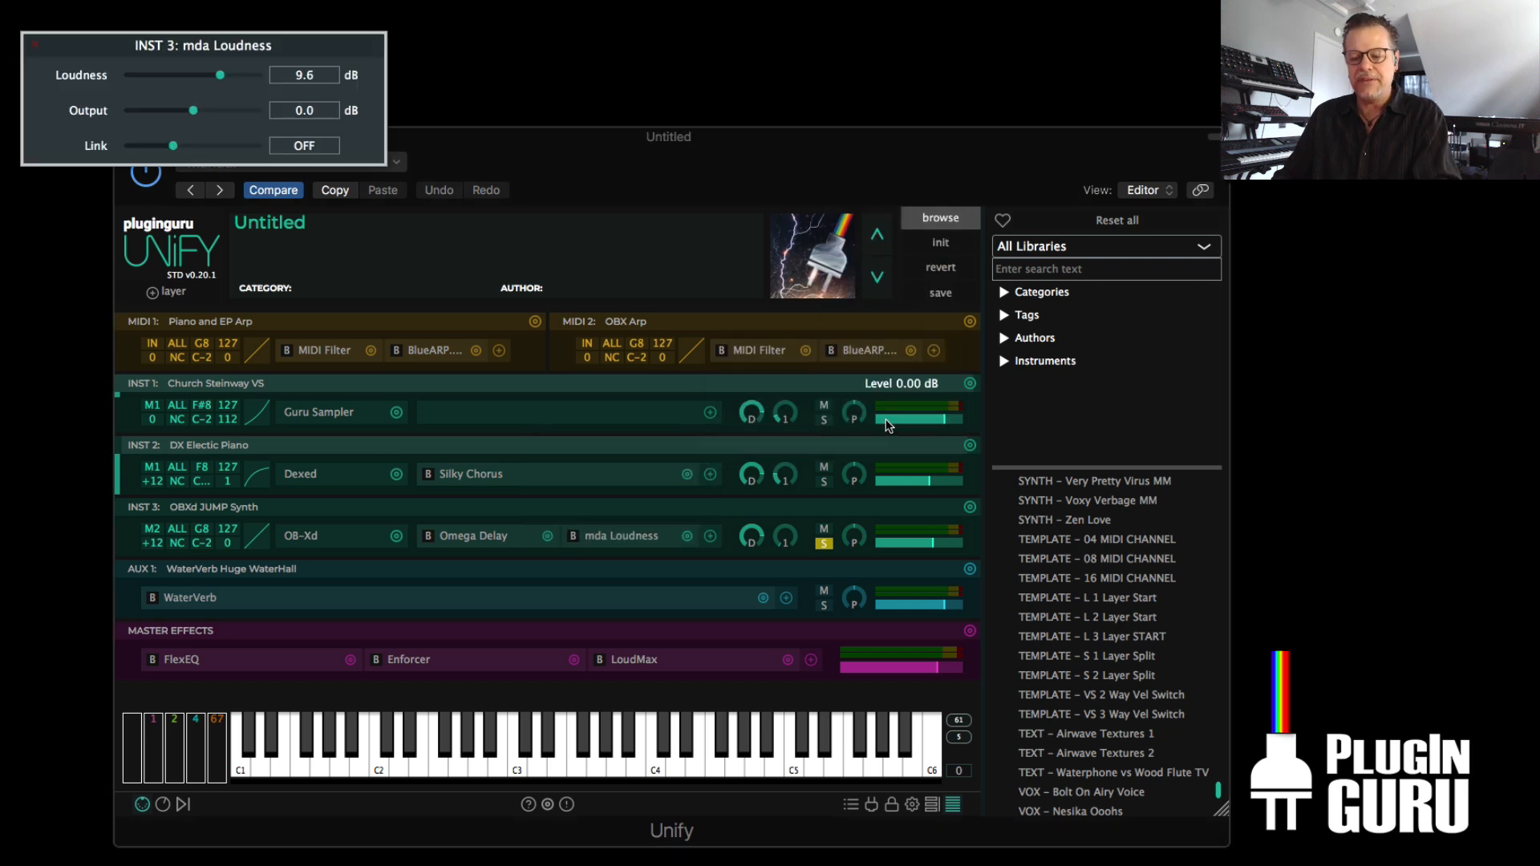
drag(228, 75, 231, 74)
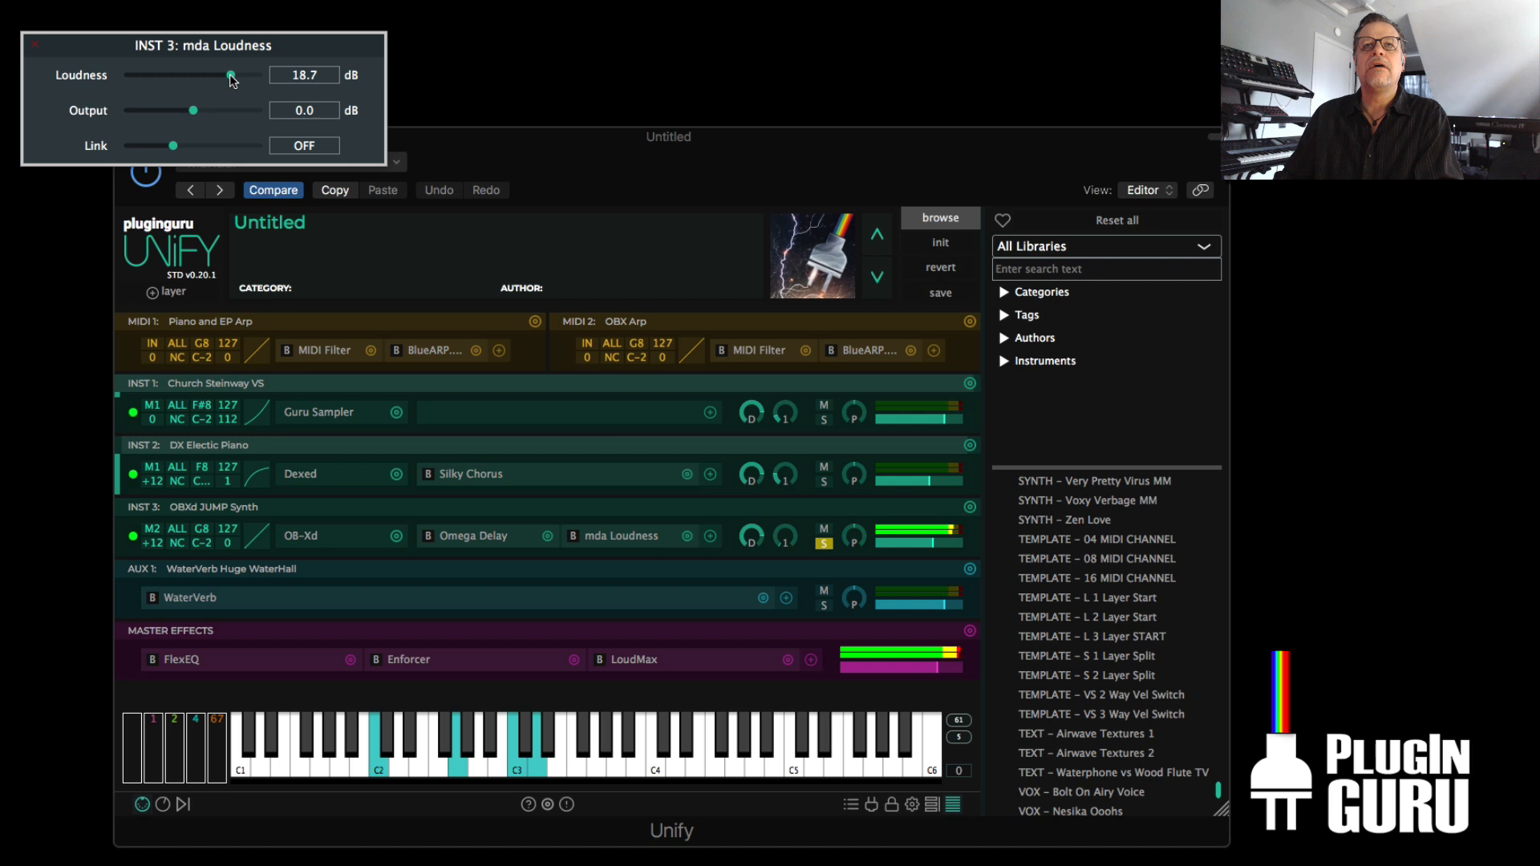
click(35, 46)
- Unsolo the INST 3 layer and review the oscillator and filter settings in its OB-Xd editor
click(823, 545)
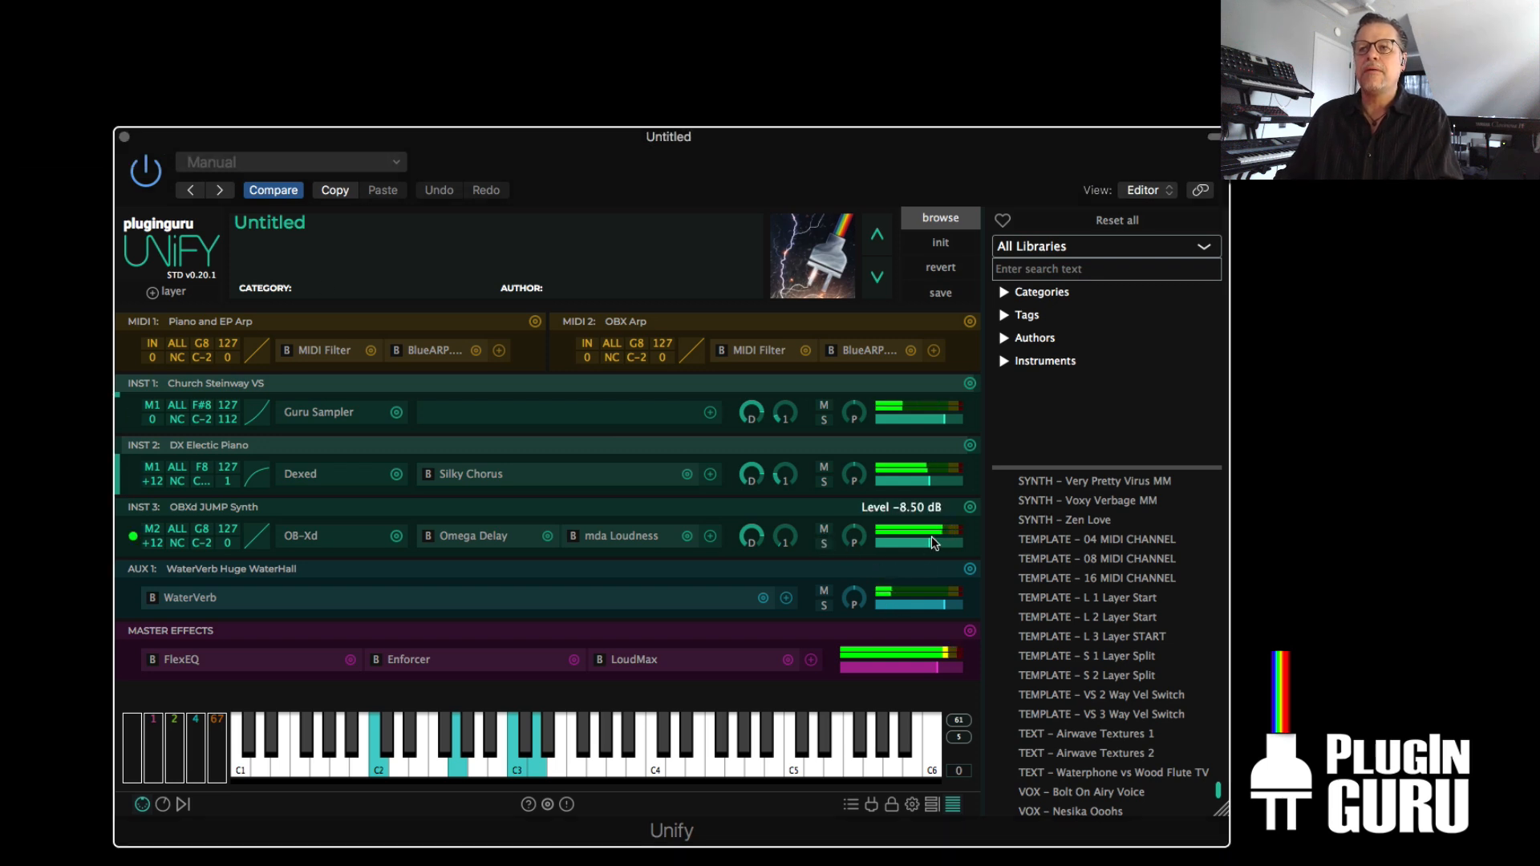
click(311, 535)
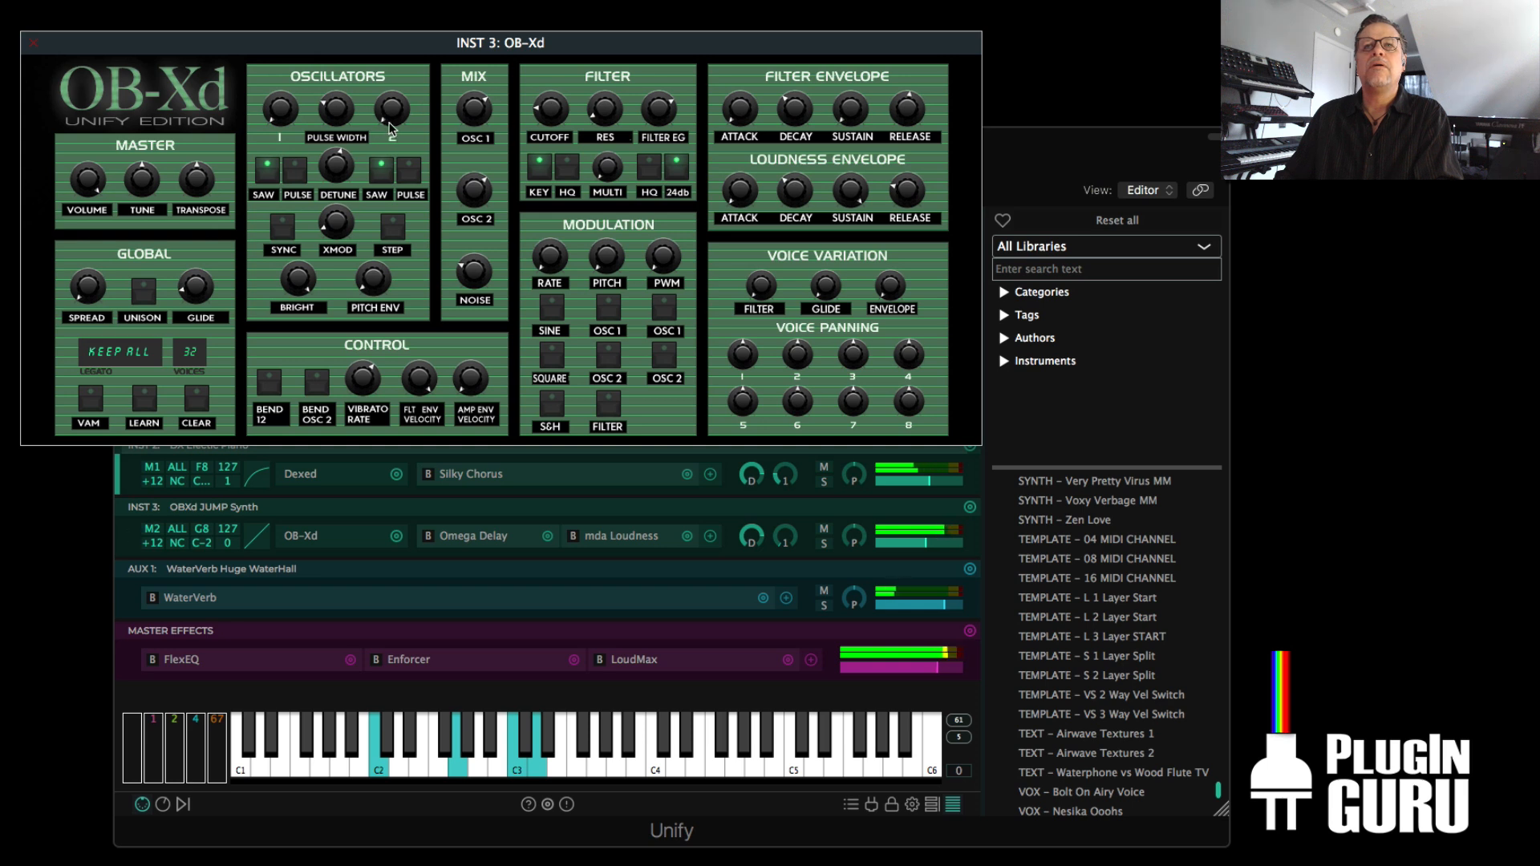
click(33, 42)
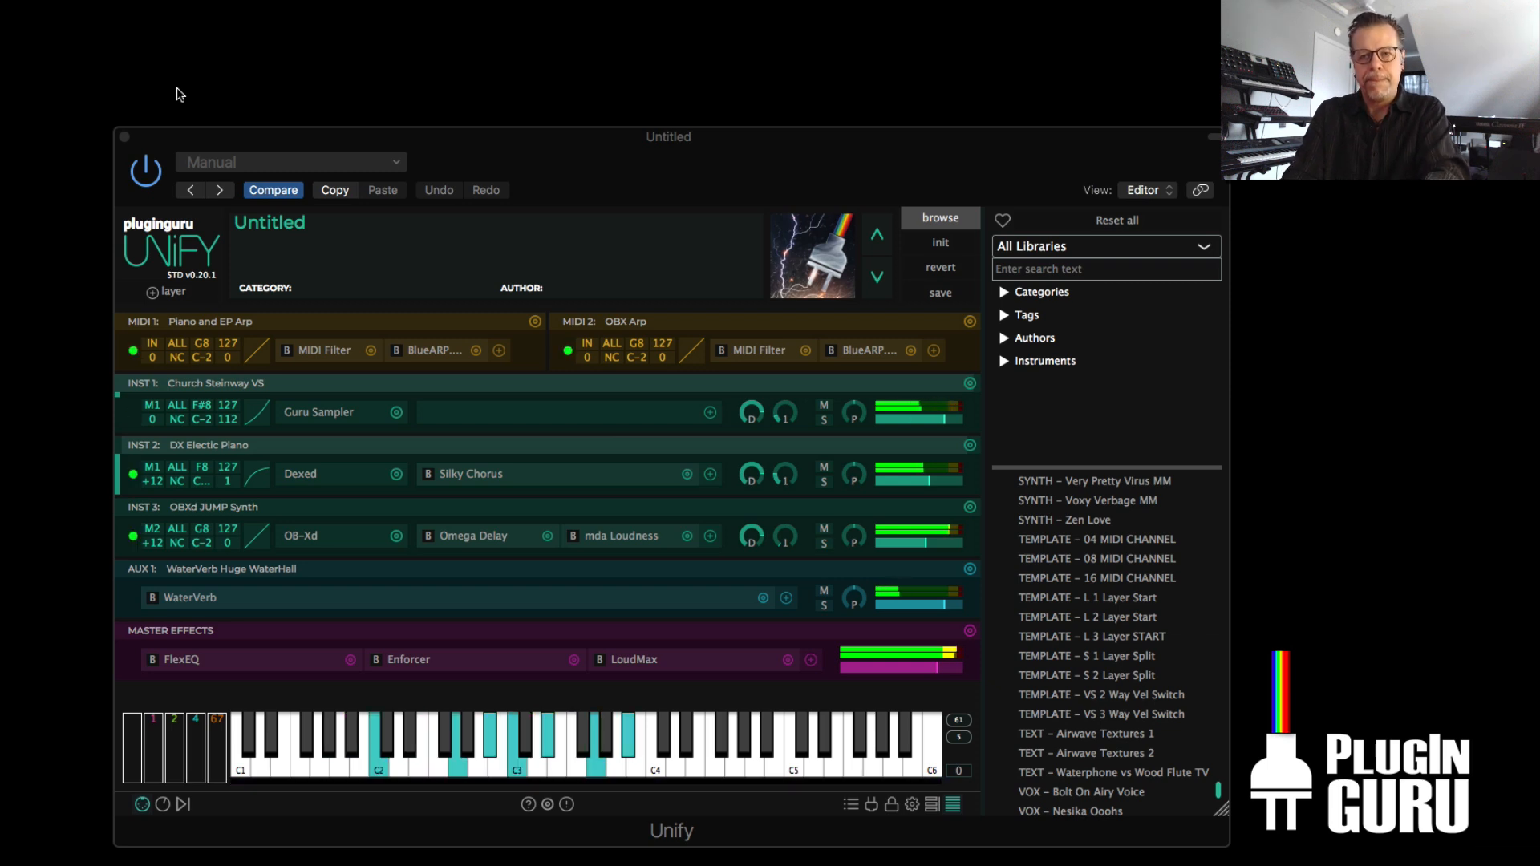
click(297, 536)
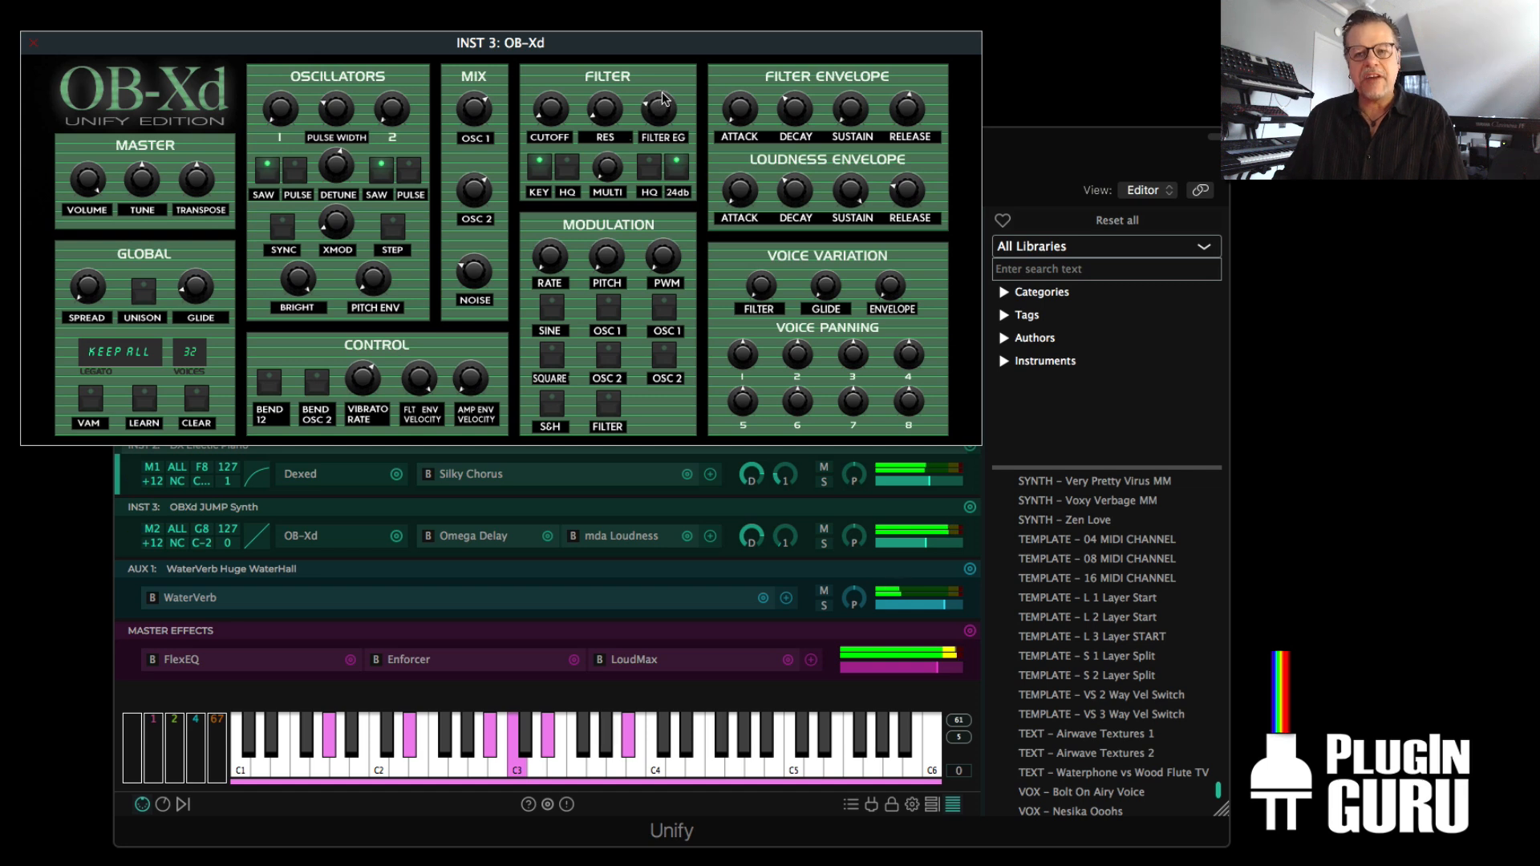
click(33, 42)
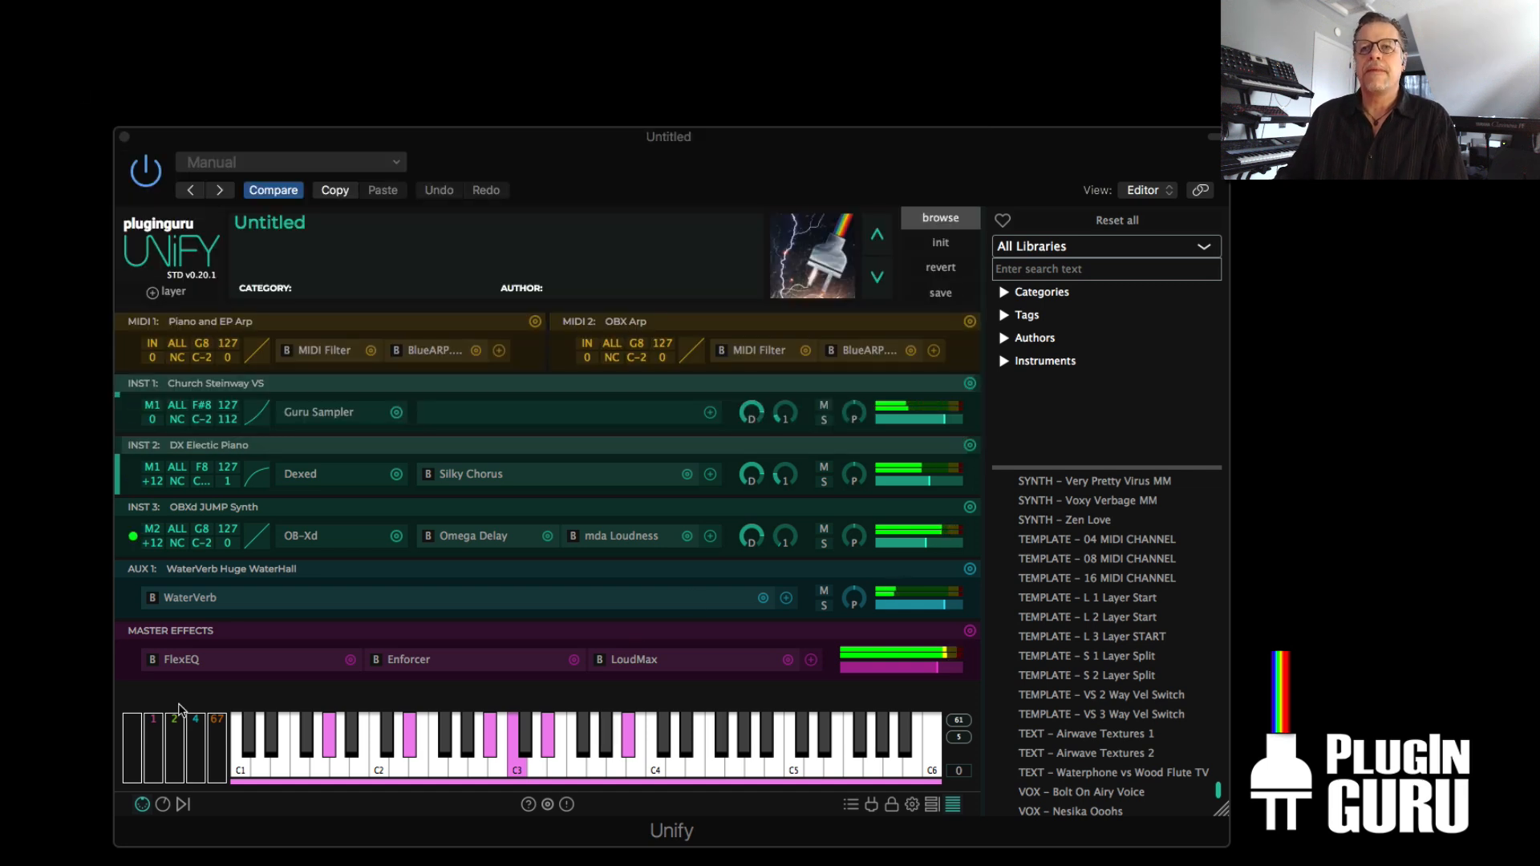
- Show the macro knobs and link Macro1 to the FilterEnvAmount parameter of the INST 3 OB-Xd
click(162, 804)
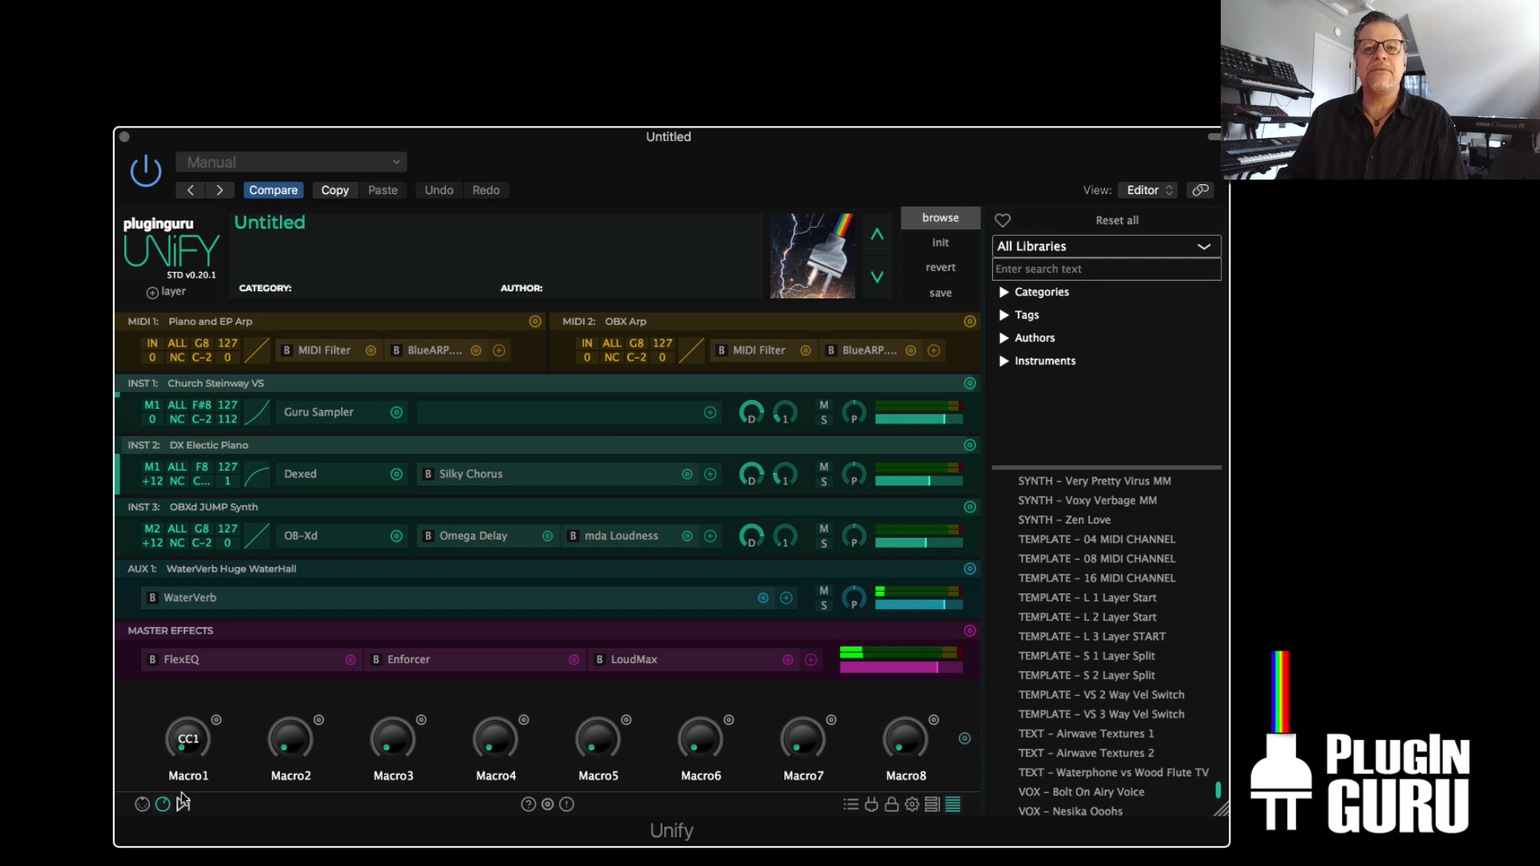
click(216, 721)
click(291, 656)
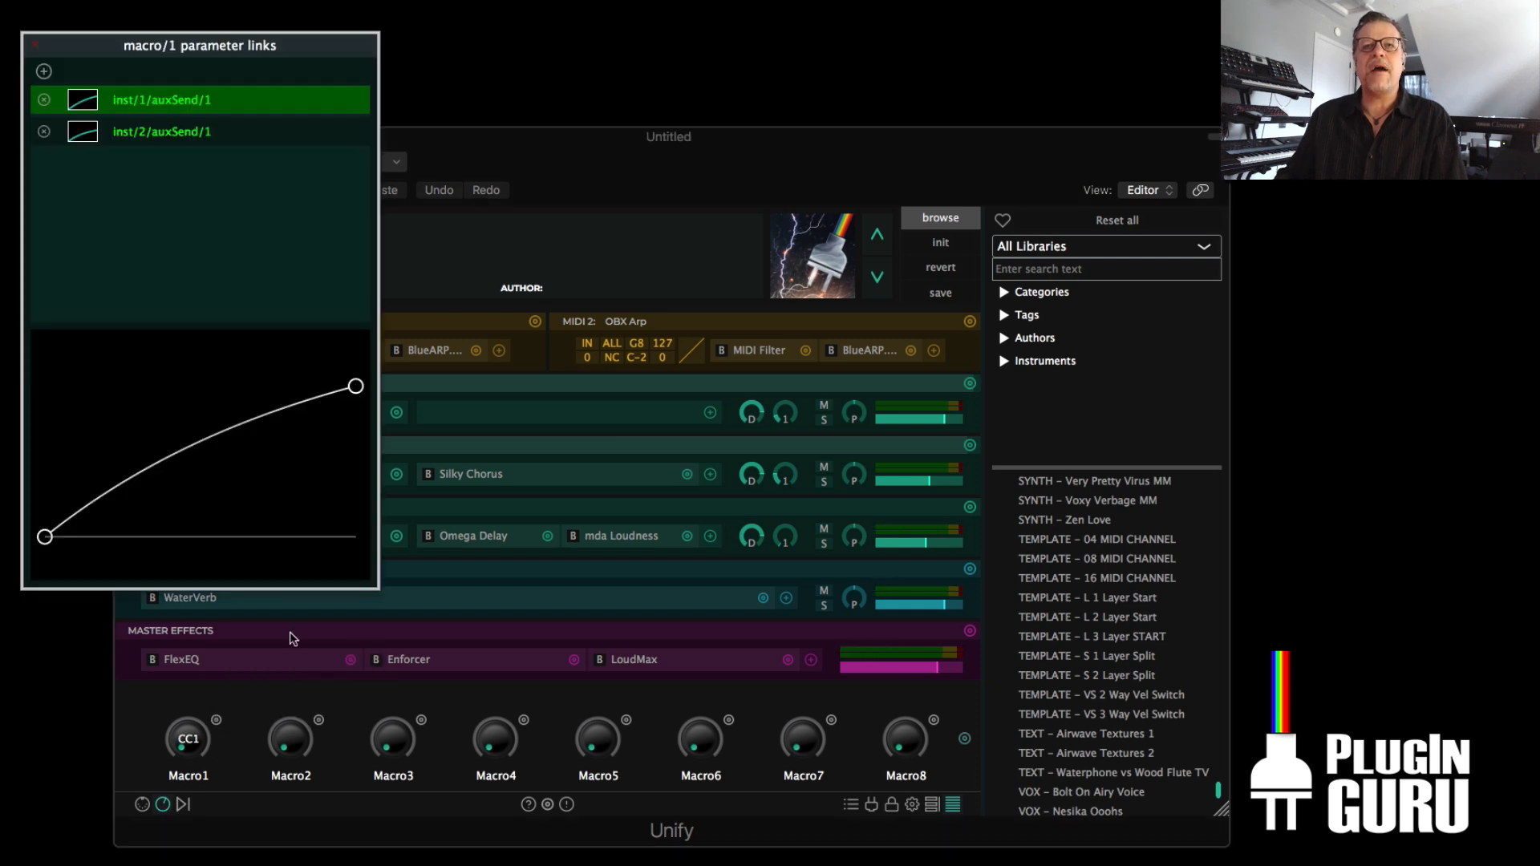
click(44, 71)
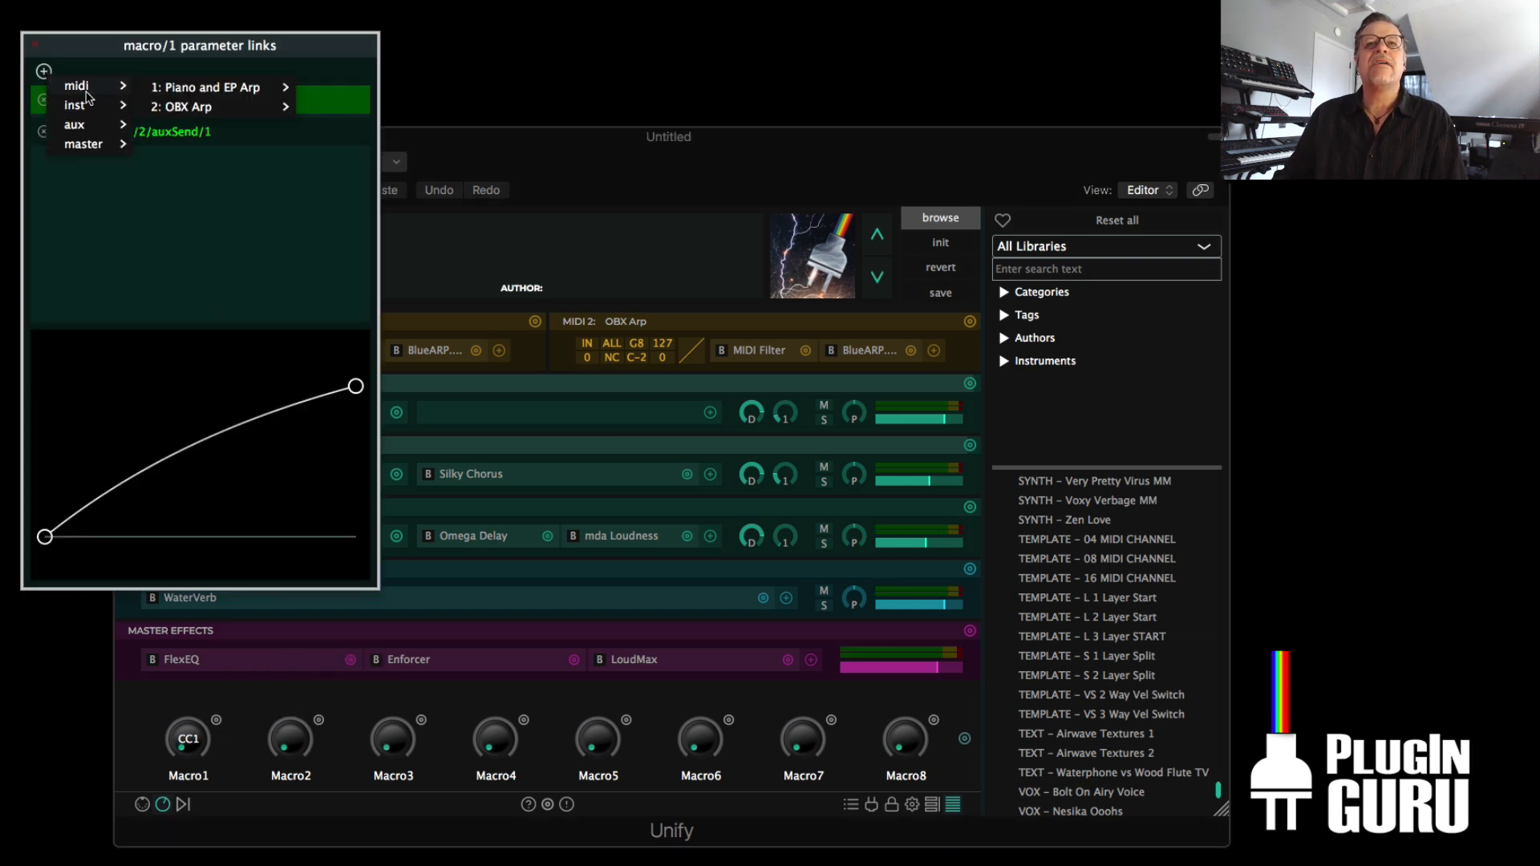
mouse_move(84, 105)
mouse_move(195, 149)
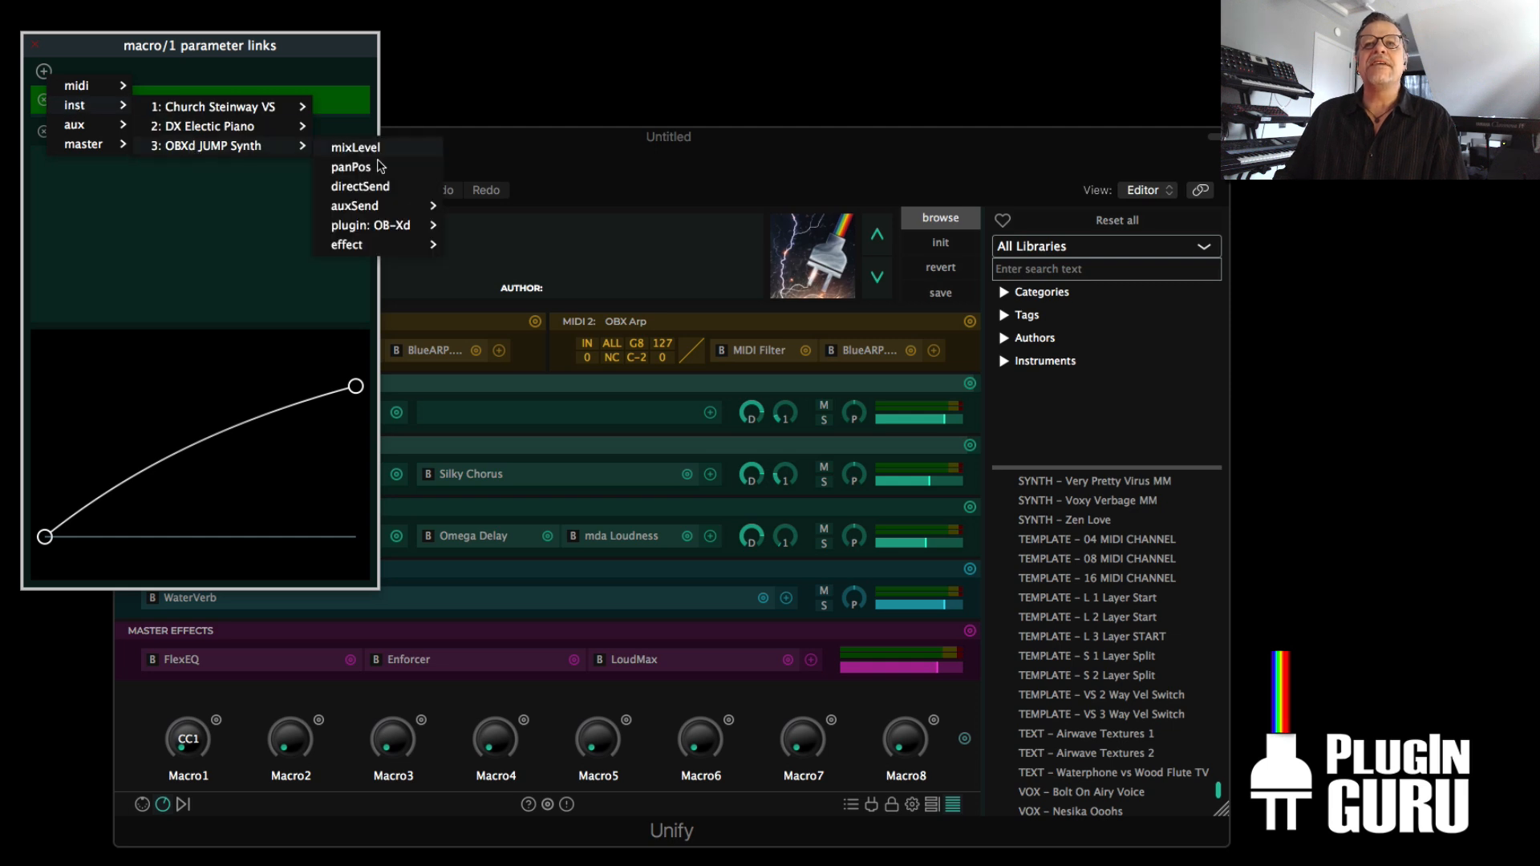
mouse_move(361, 232)
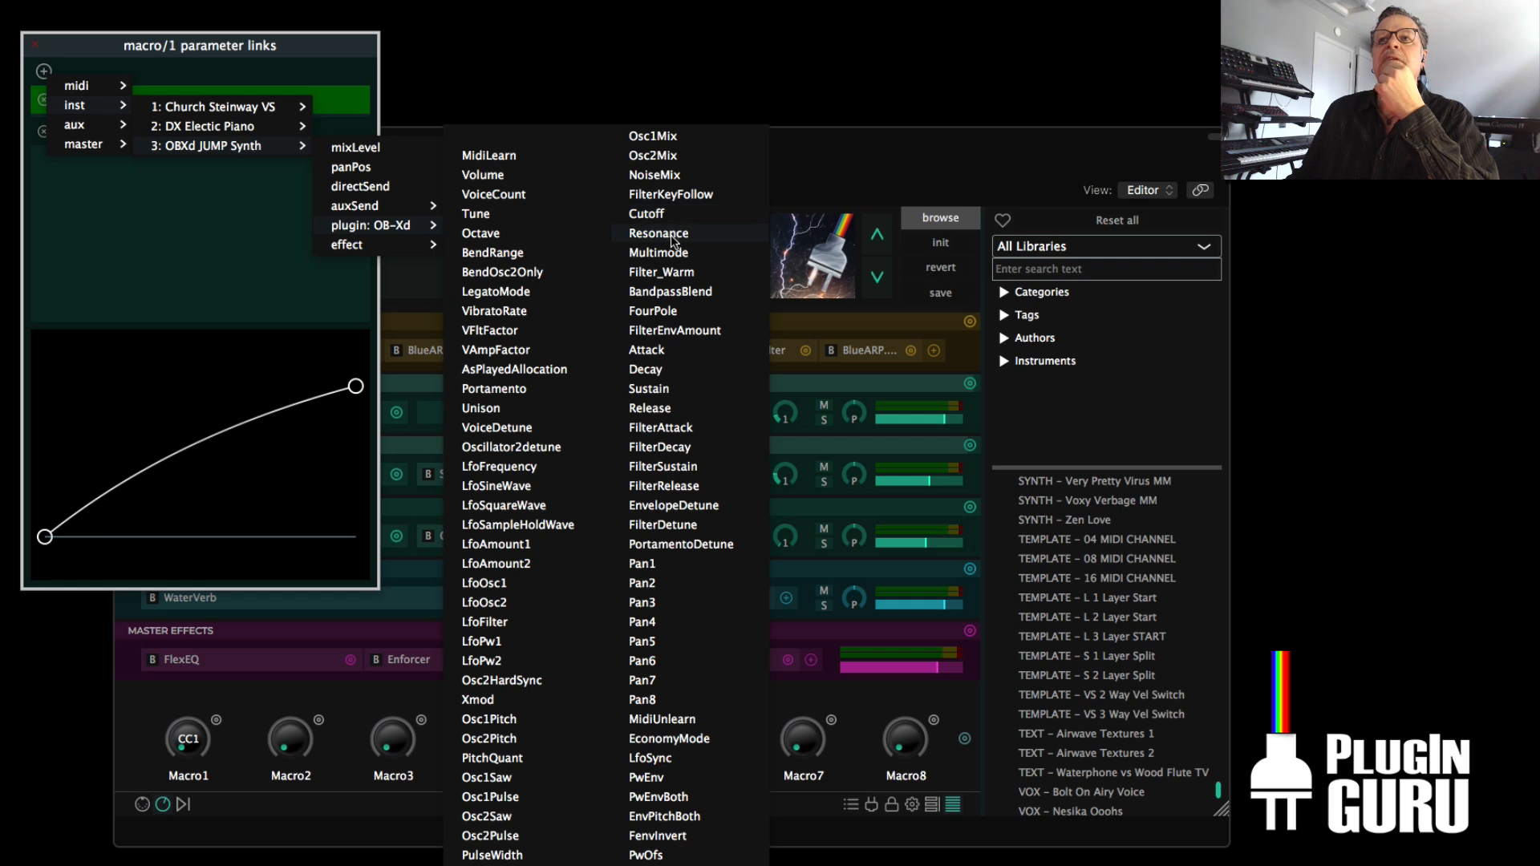
click(673, 330)
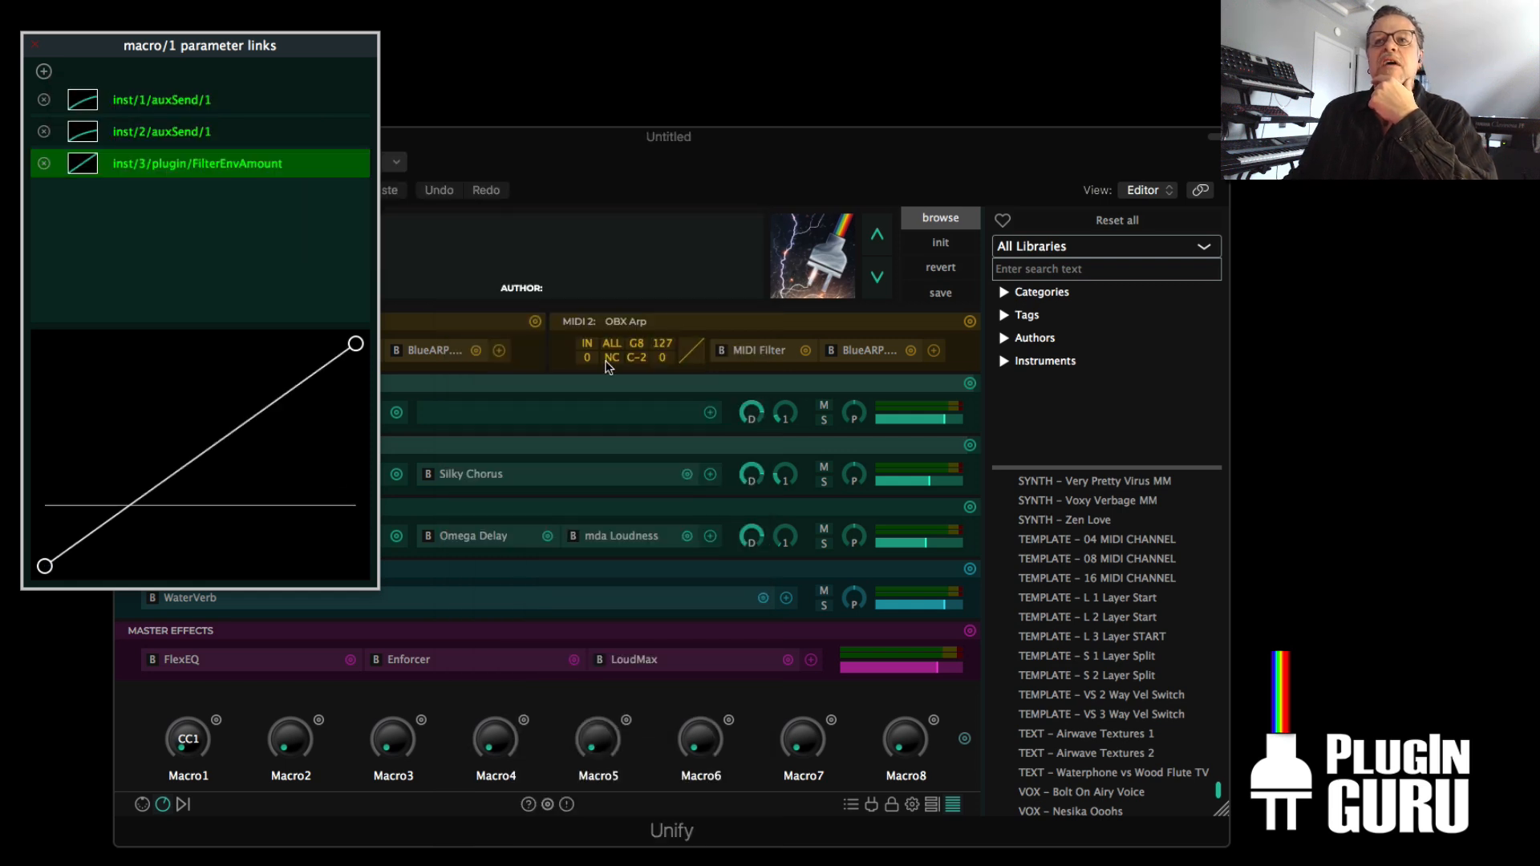
- Shape the FilterEnvAmount link curve to start at the baseline and rise in an upward bow to a reduced maximum
drag(44, 568, 45, 506)
drag(347, 352, 348, 399)
drag(251, 430, 251, 415)
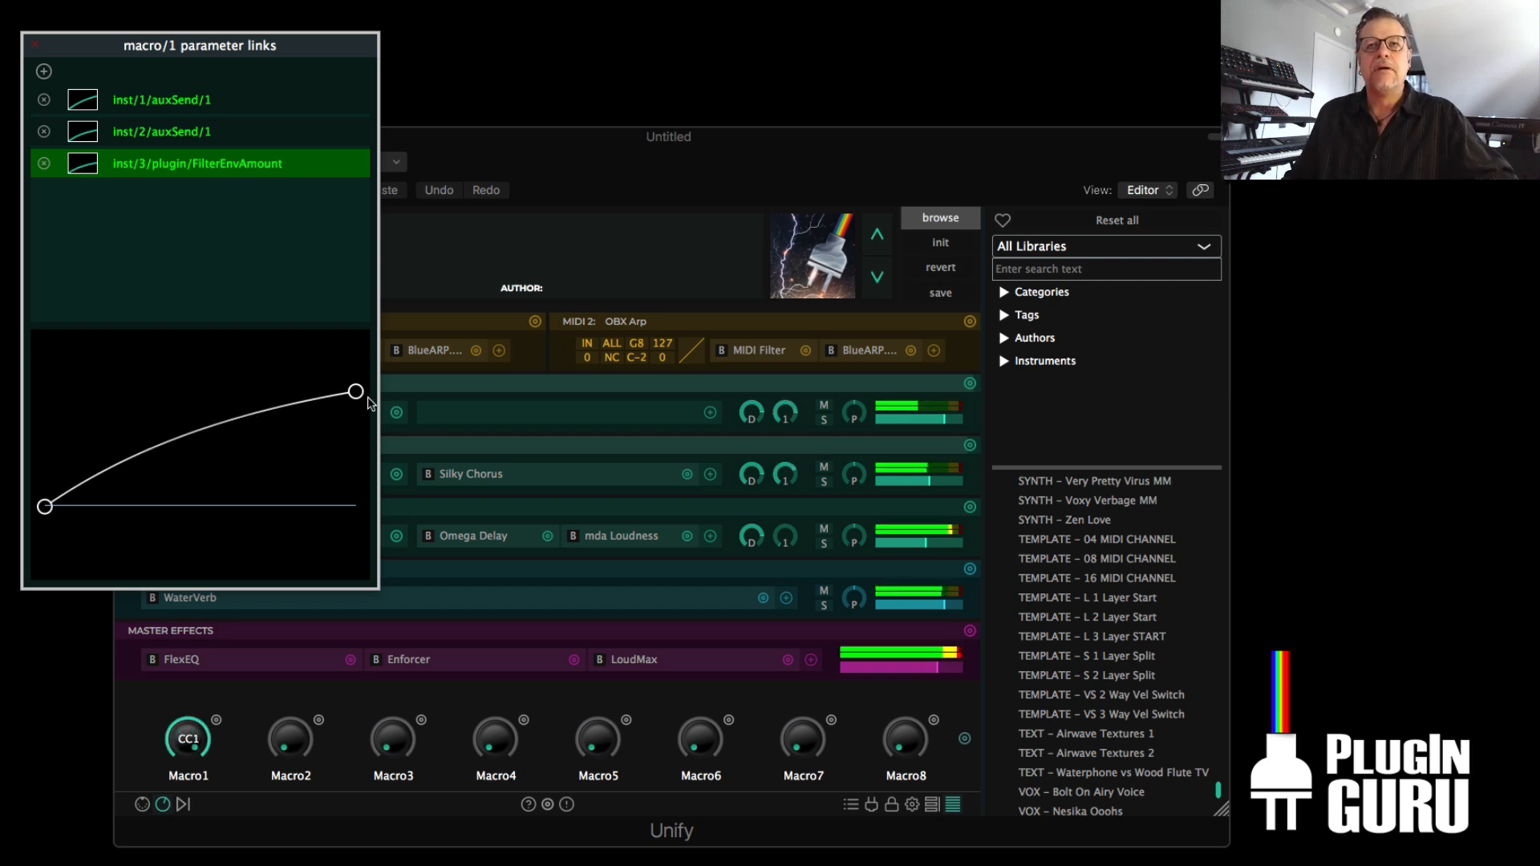
drag(356, 397, 356, 400)
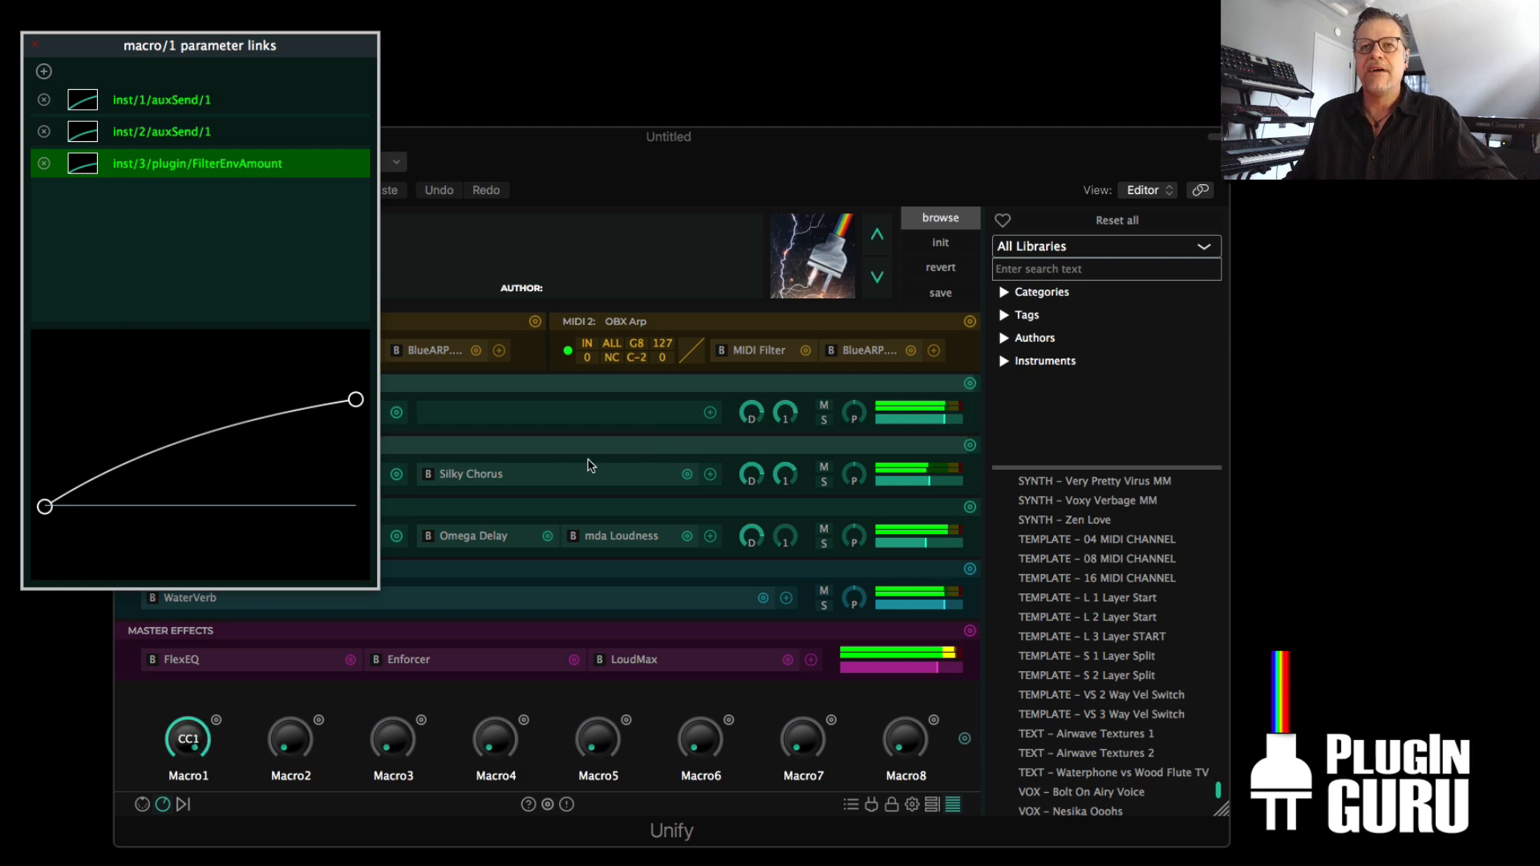
- Link Macro1 to the INST 3 OB-Xd's Cutoff, starting the curve at the baseline and ending it only slightly higher
click(44, 71)
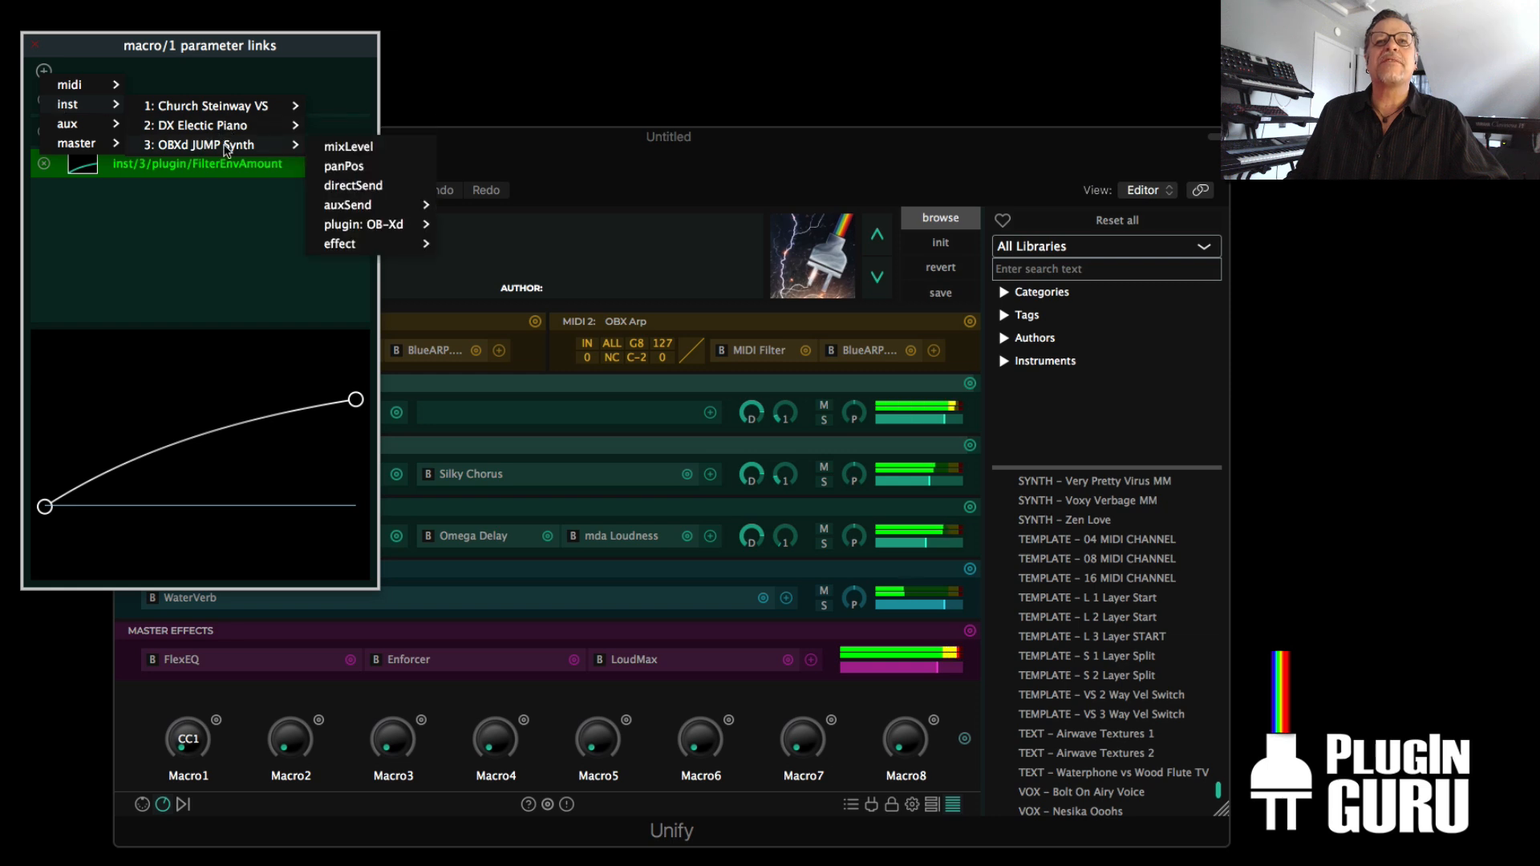
mouse_move(353, 230)
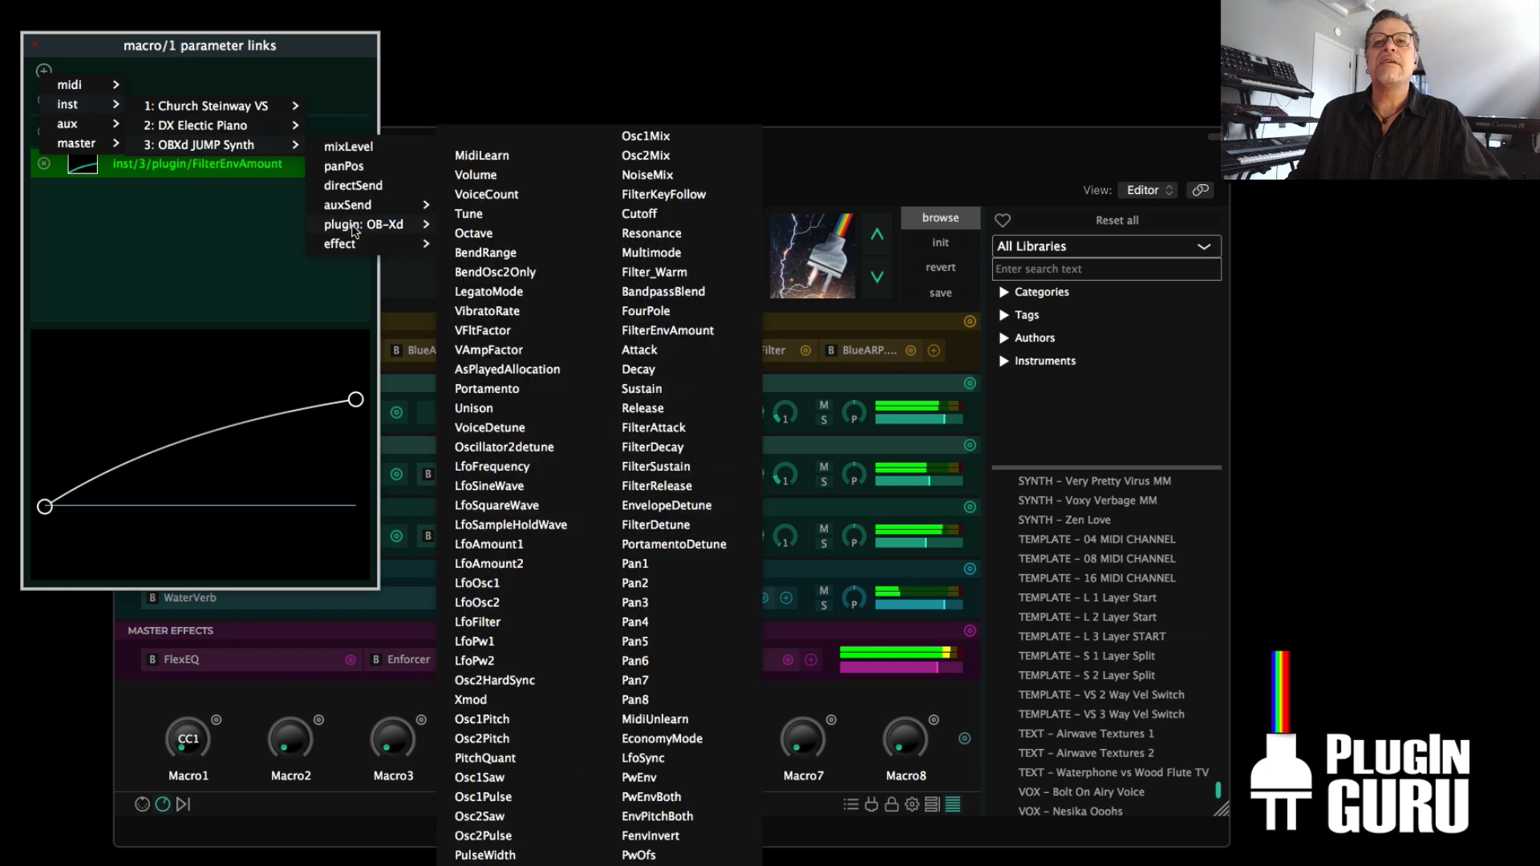
click(663, 211)
drag(38, 572, 38, 559)
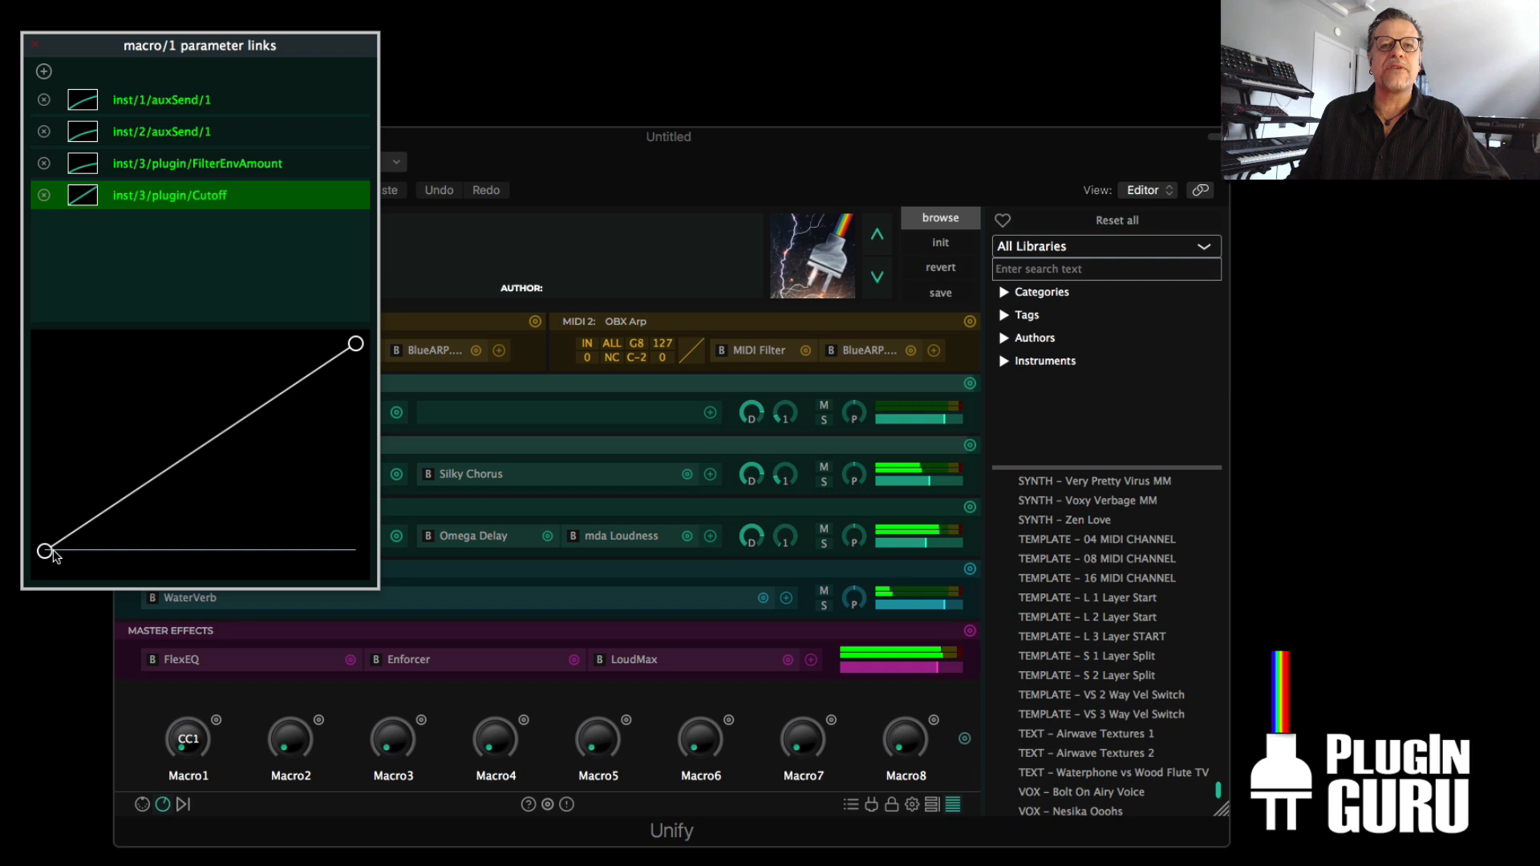
drag(357, 346, 369, 496)
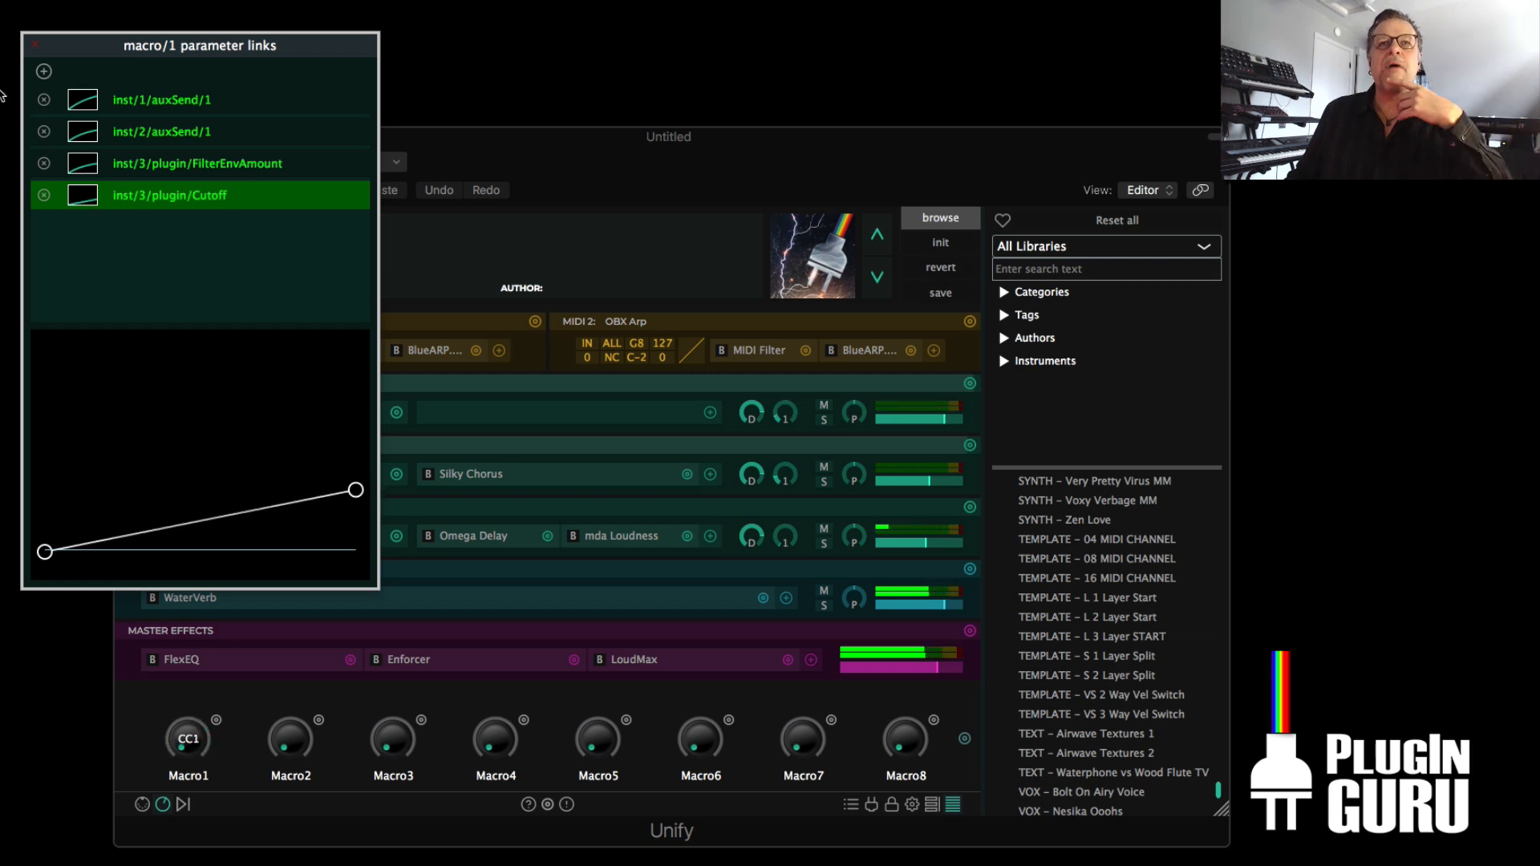
- Link Macro1 to the INST 3 layer's auxSend 1, lower the curve's maximum to just under half, and close the links window
click(44, 72)
mouse_move(82, 99)
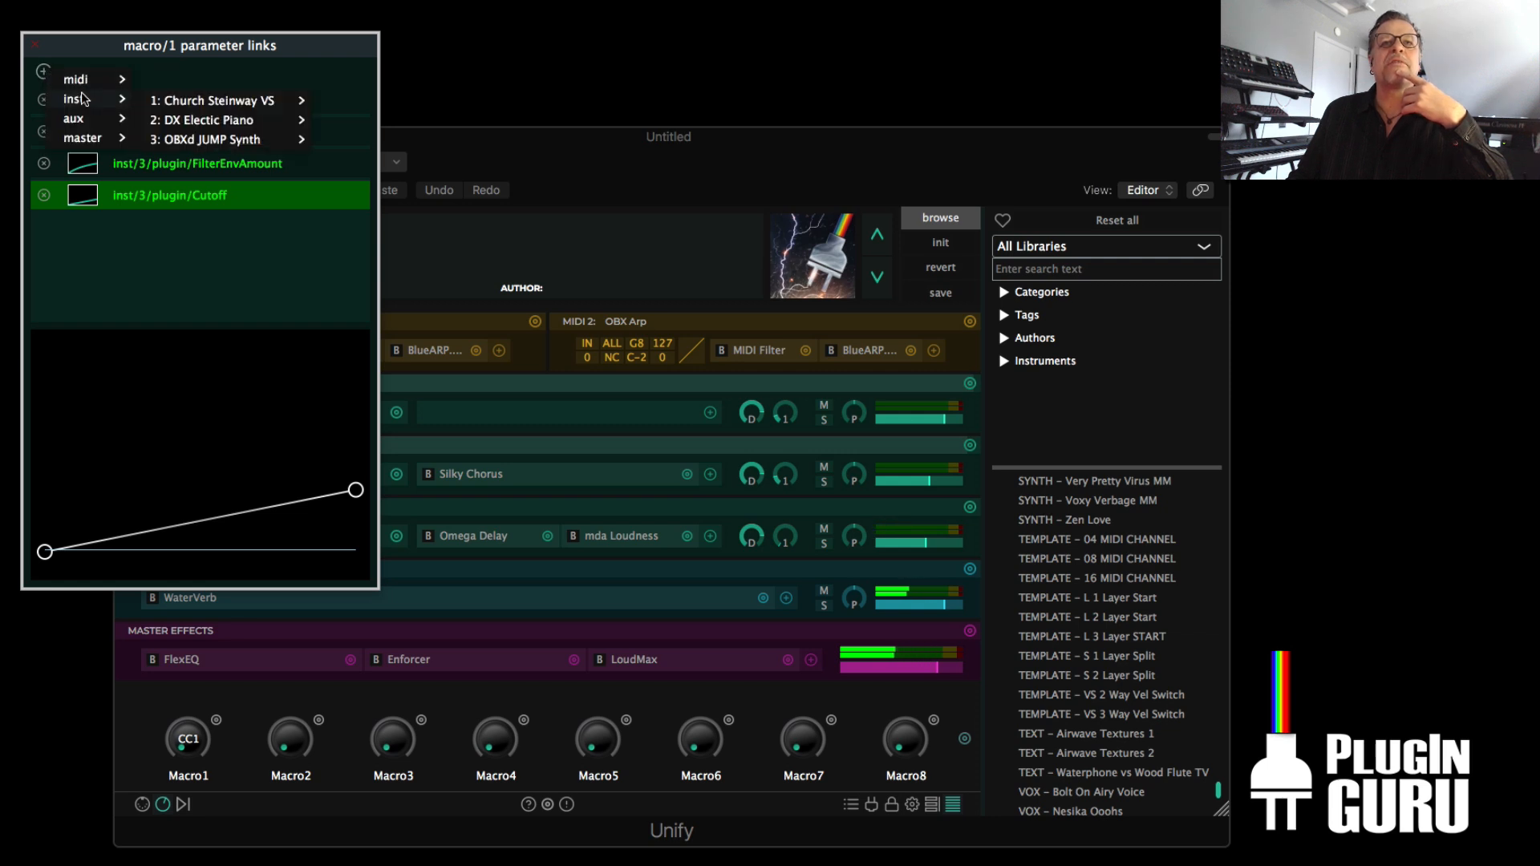
mouse_move(229, 140)
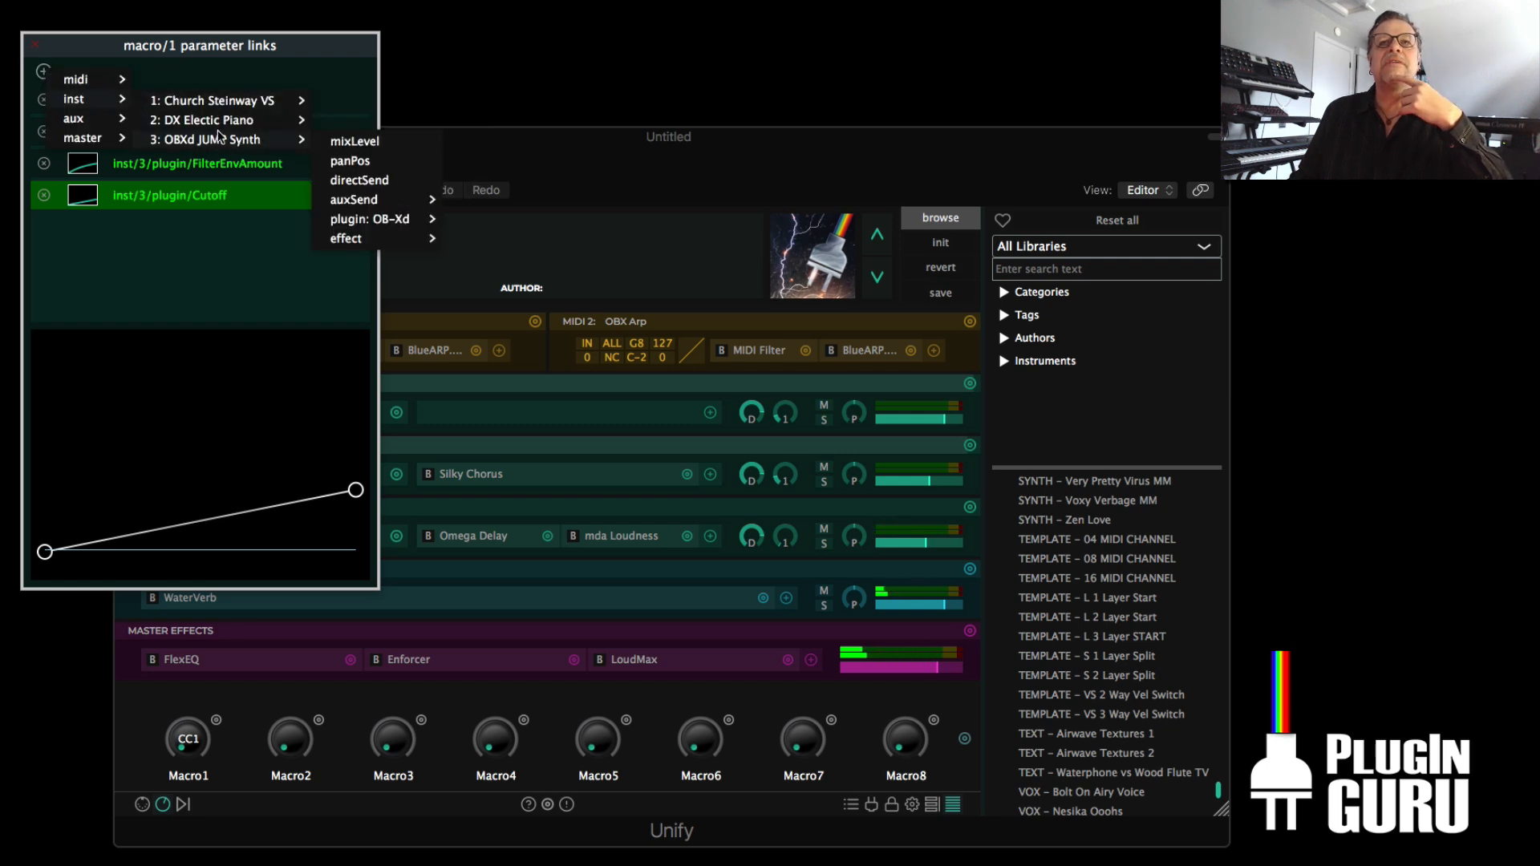
mouse_move(357, 200)
click(462, 203)
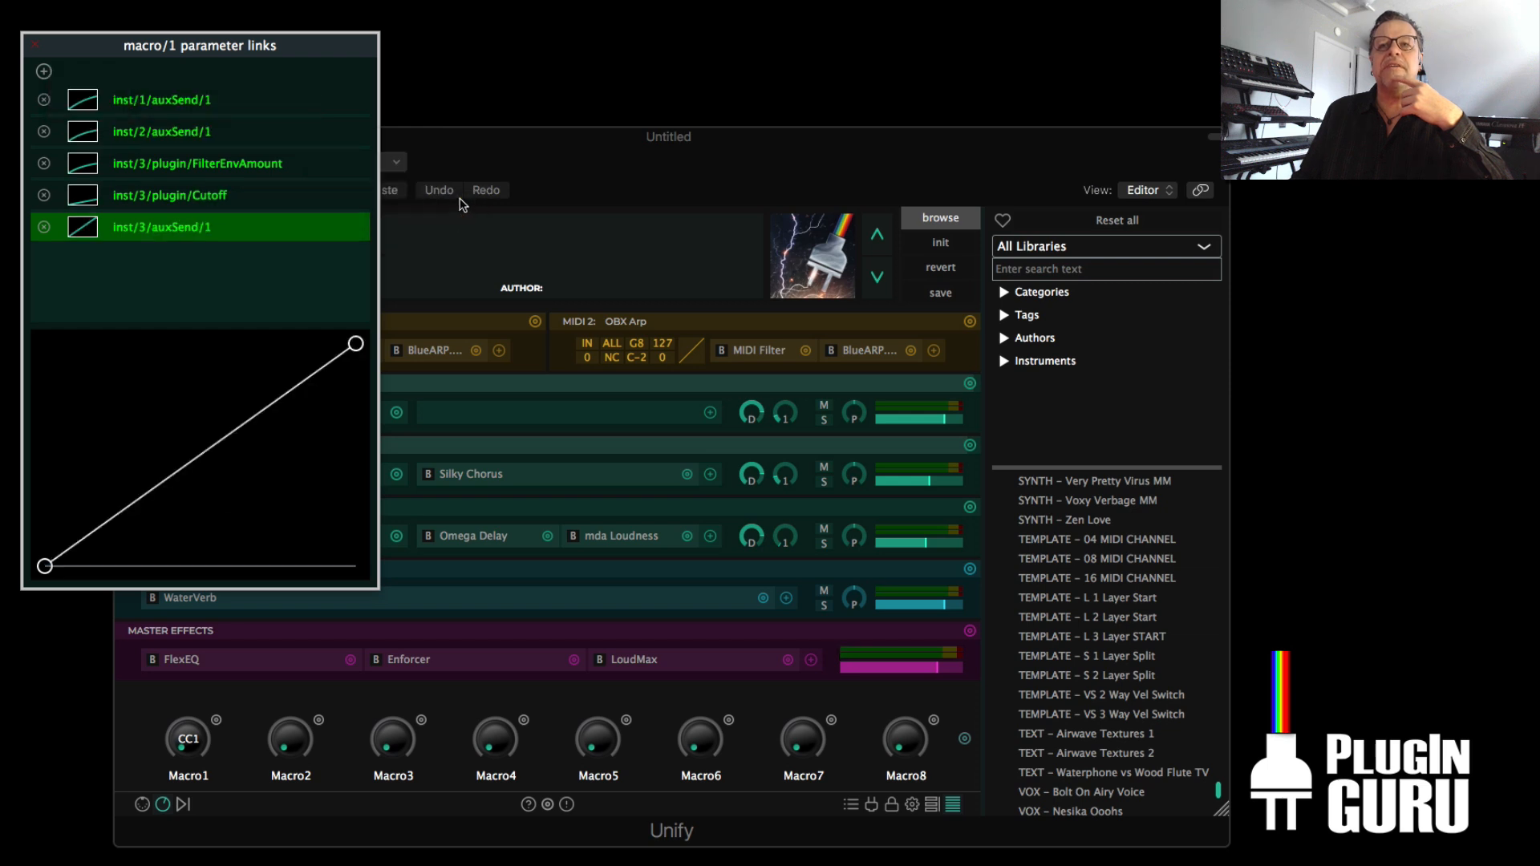
drag(355, 344, 355, 465)
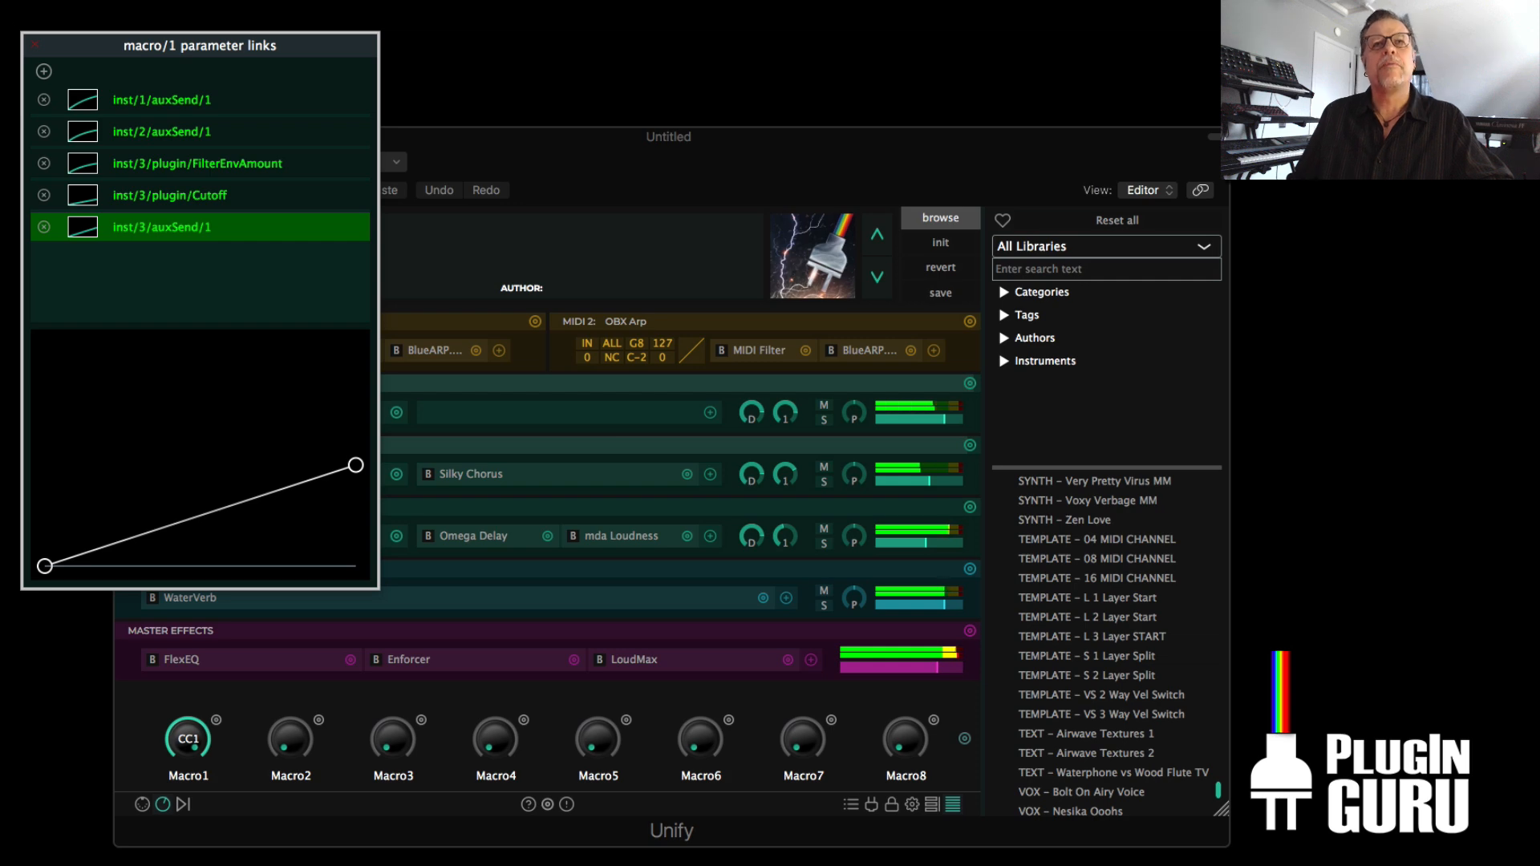
click(36, 47)
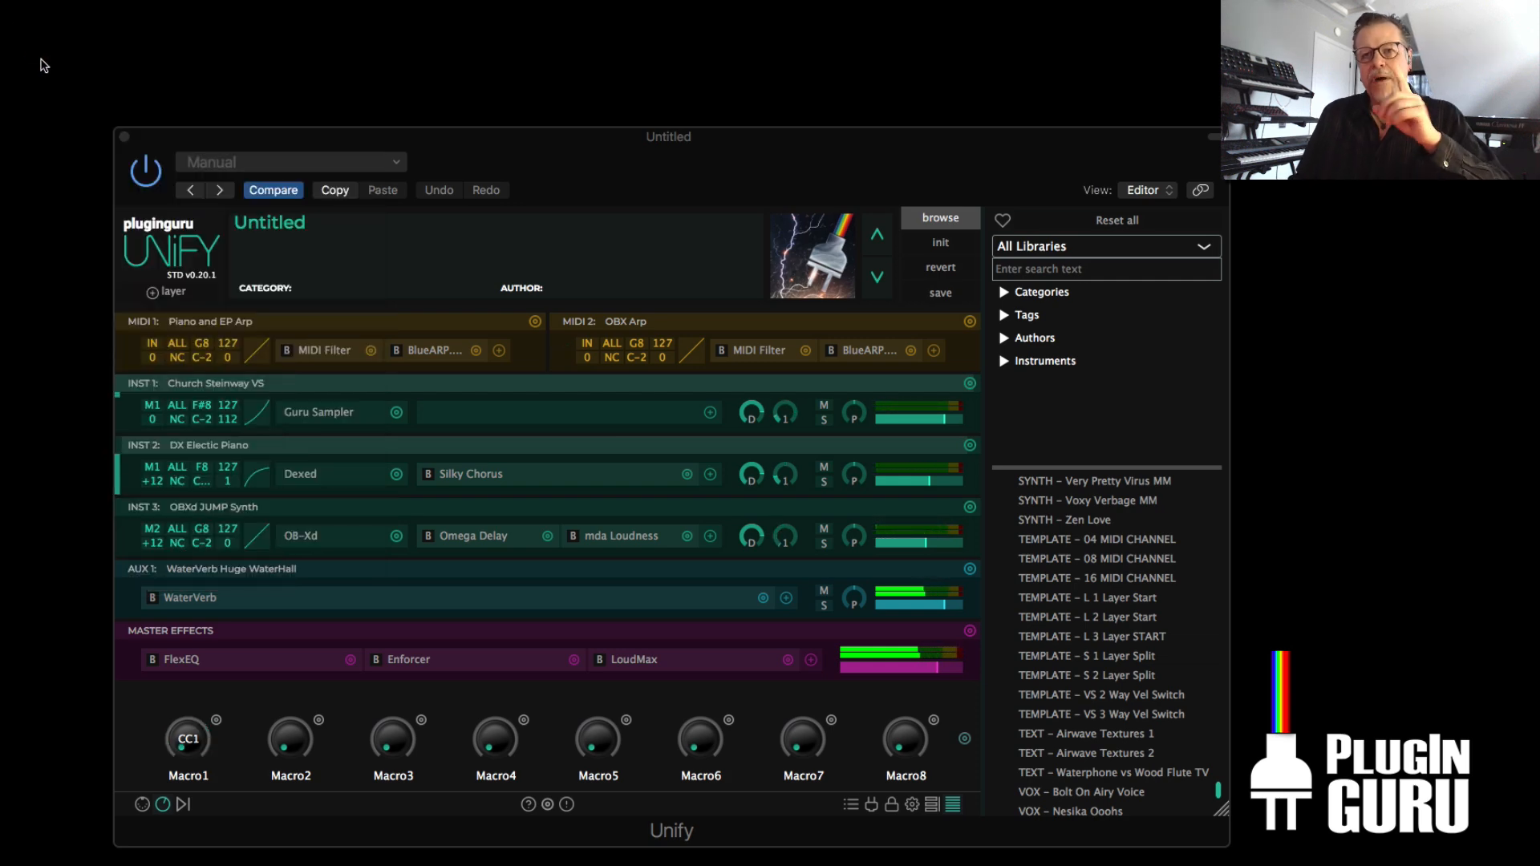
- Solo the INST 3 layer and bring its OB-Xd editor to the front
click(303, 537)
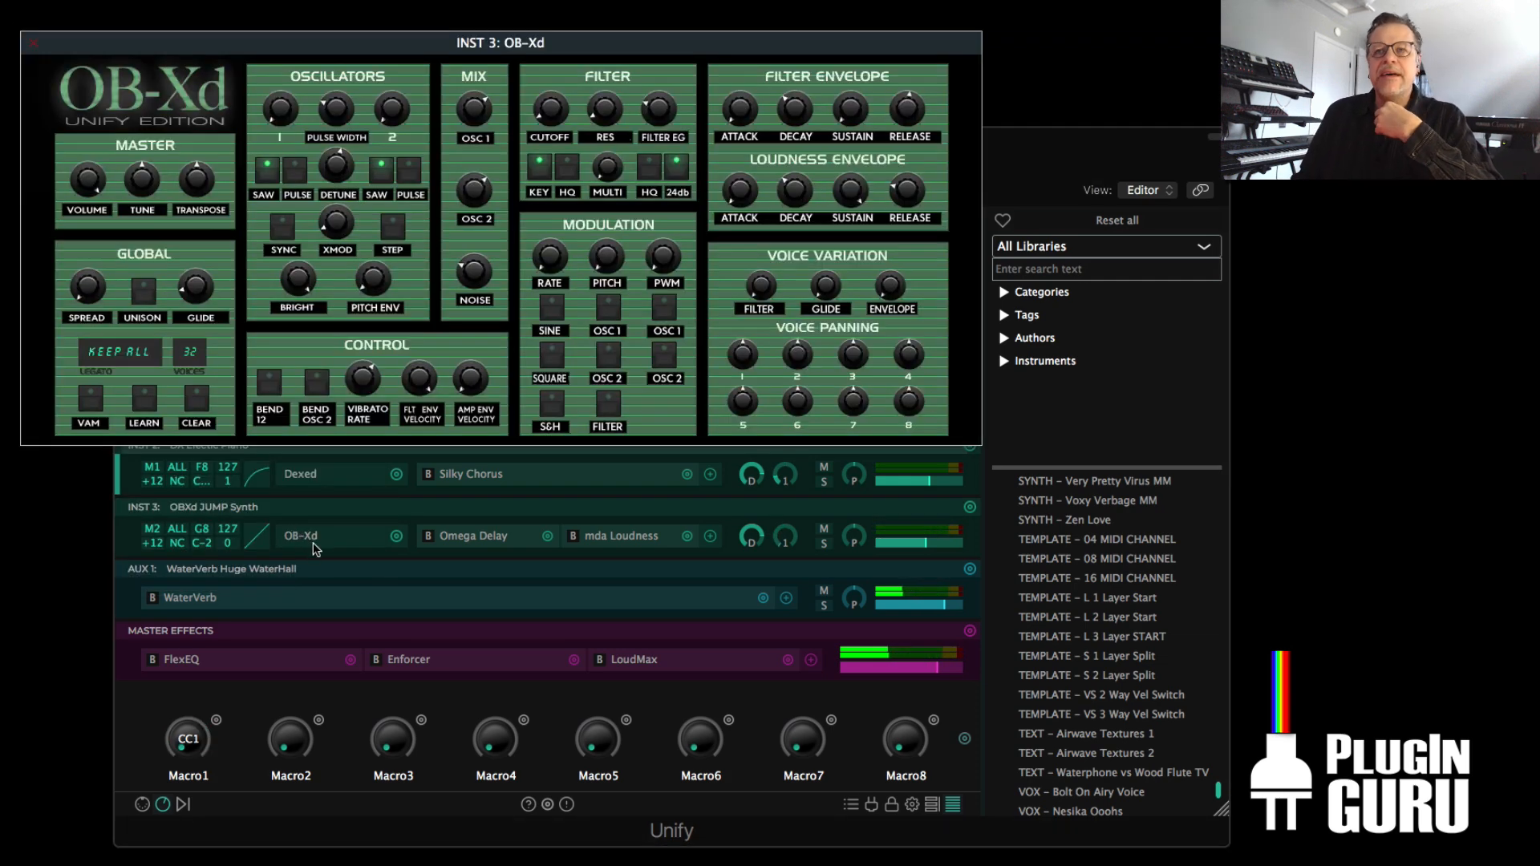
click(830, 562)
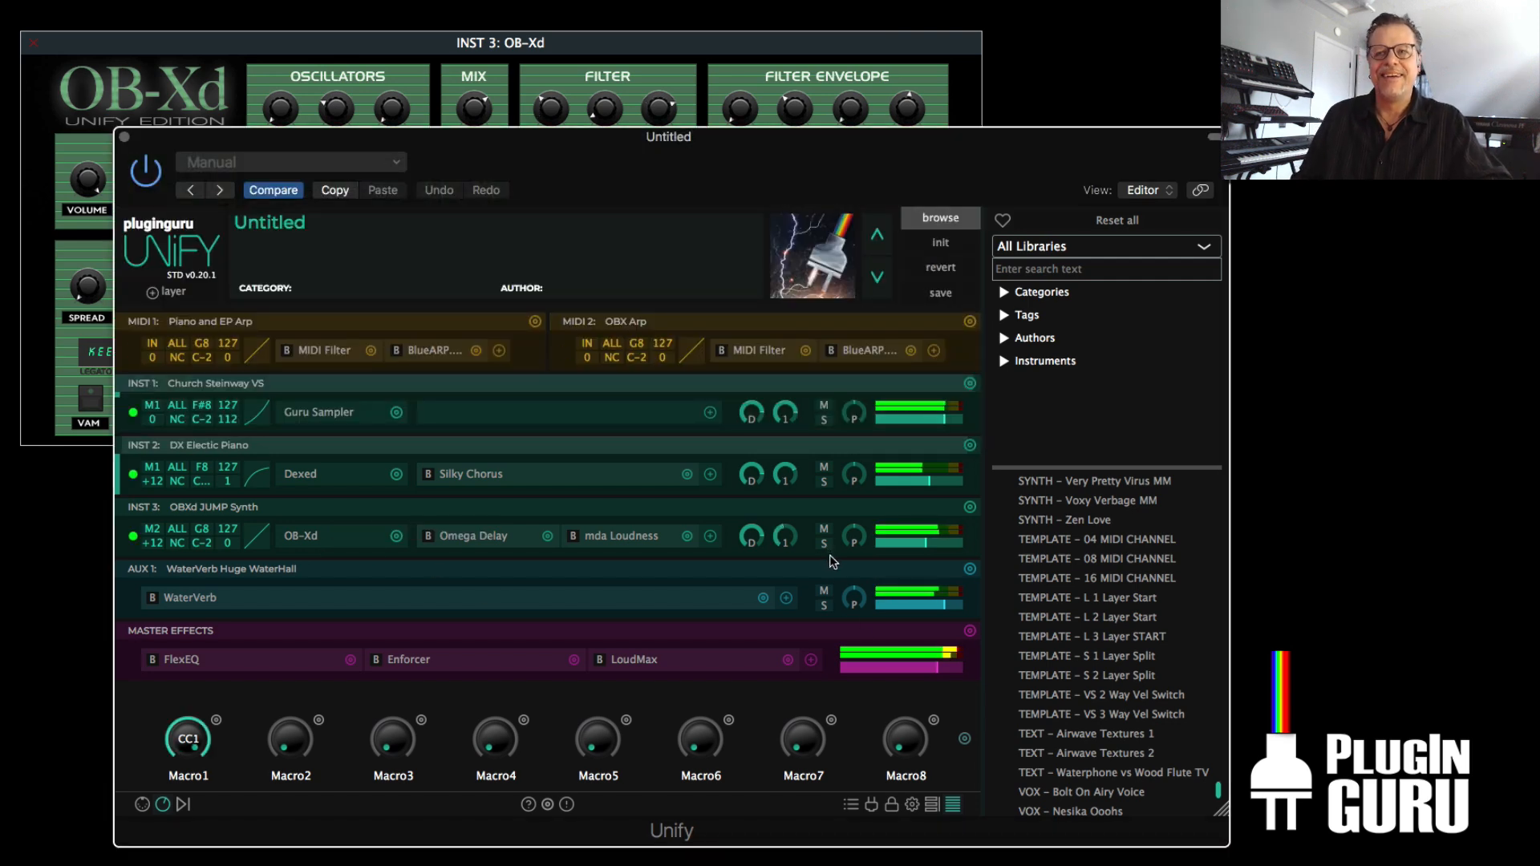
click(824, 544)
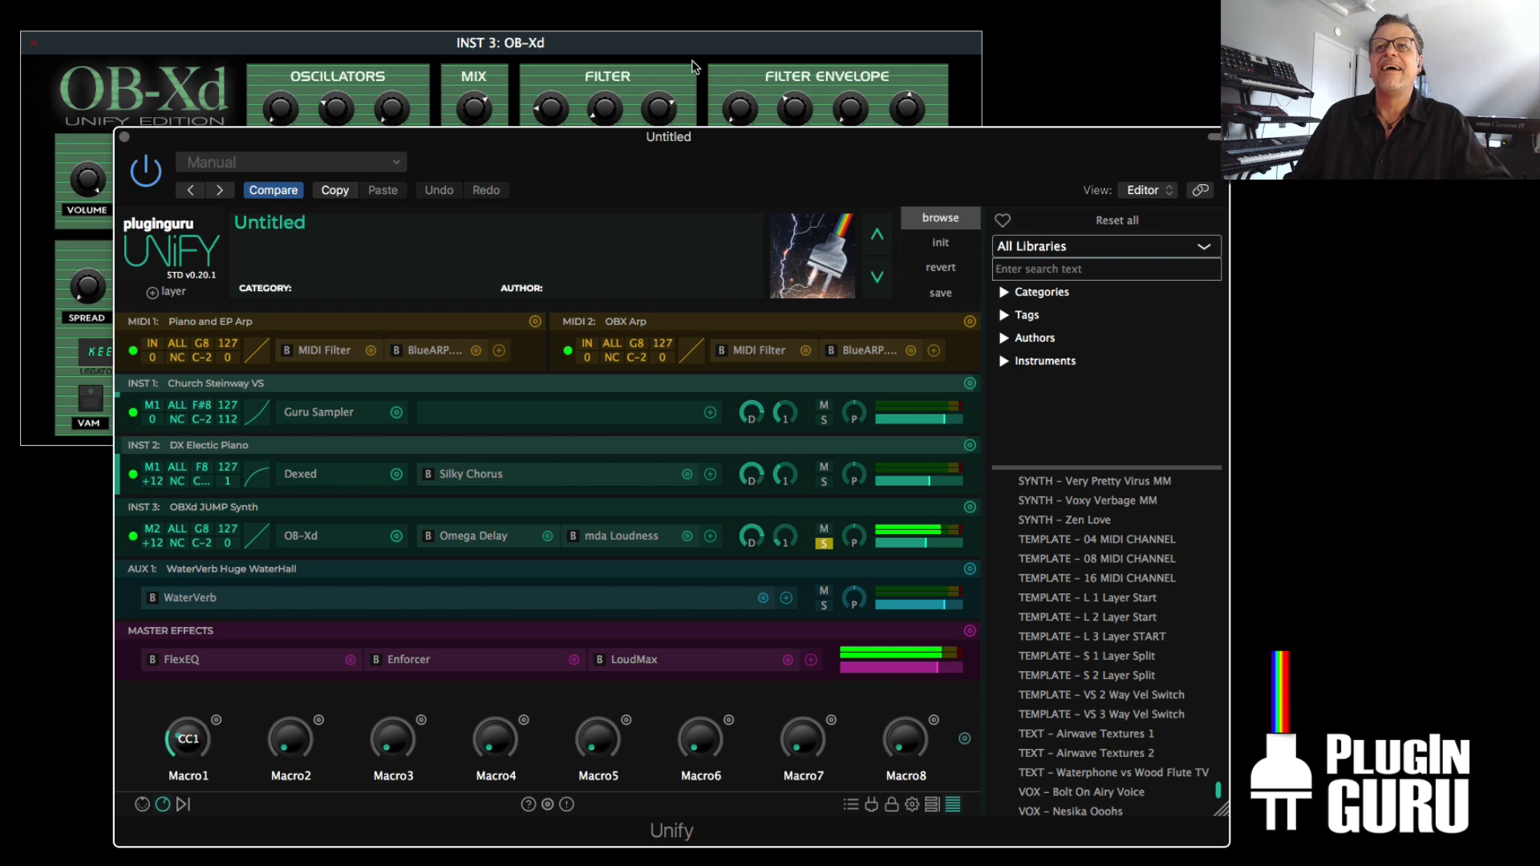
click(708, 117)
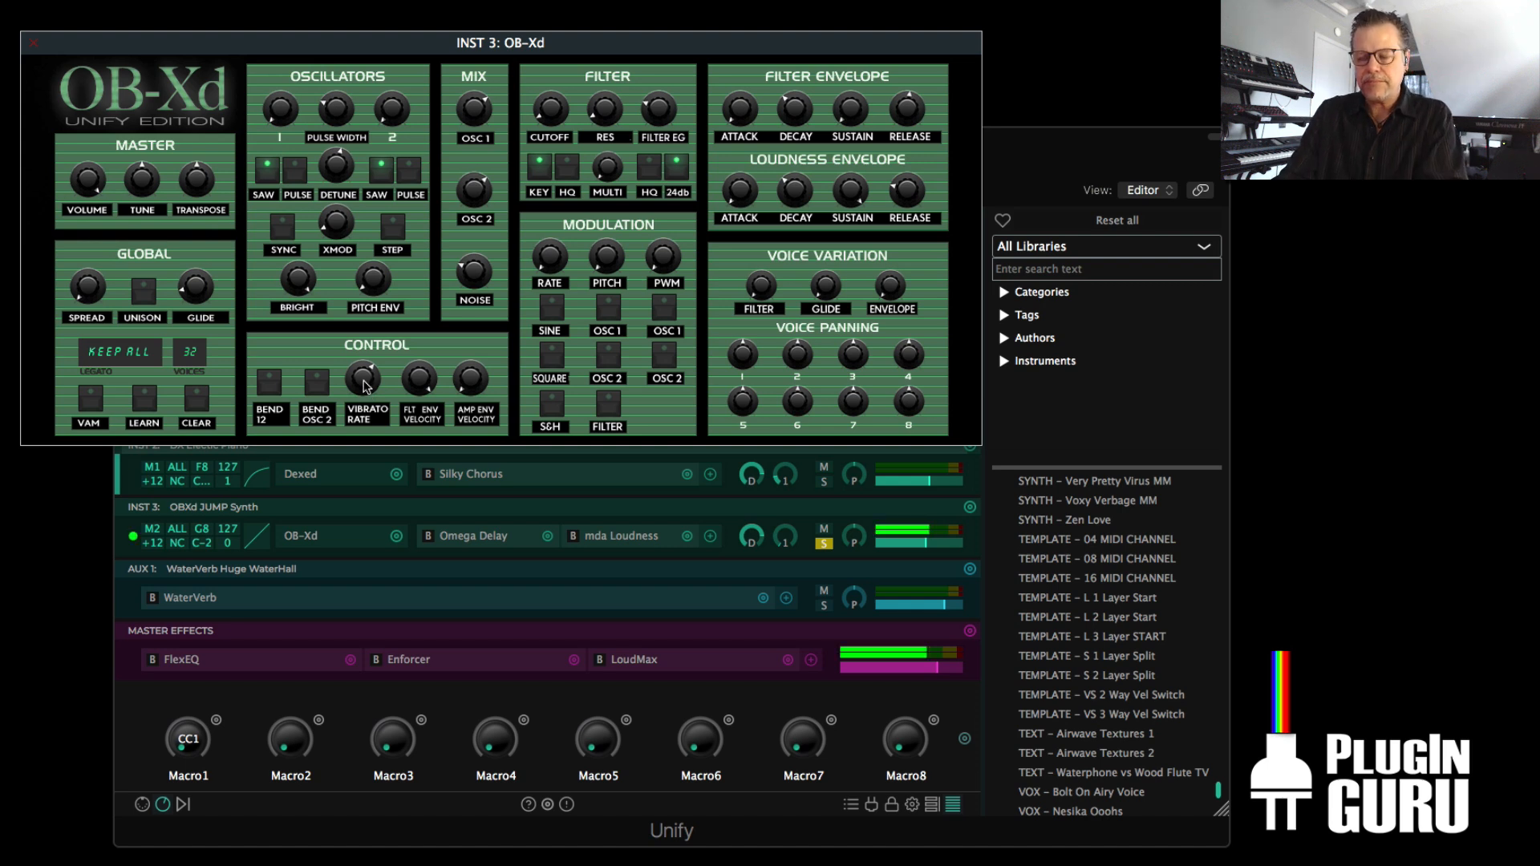
- Examine the skins available for the INST 3 OB-Xd, moving its editor lower on the screen
right_click(282, 343)
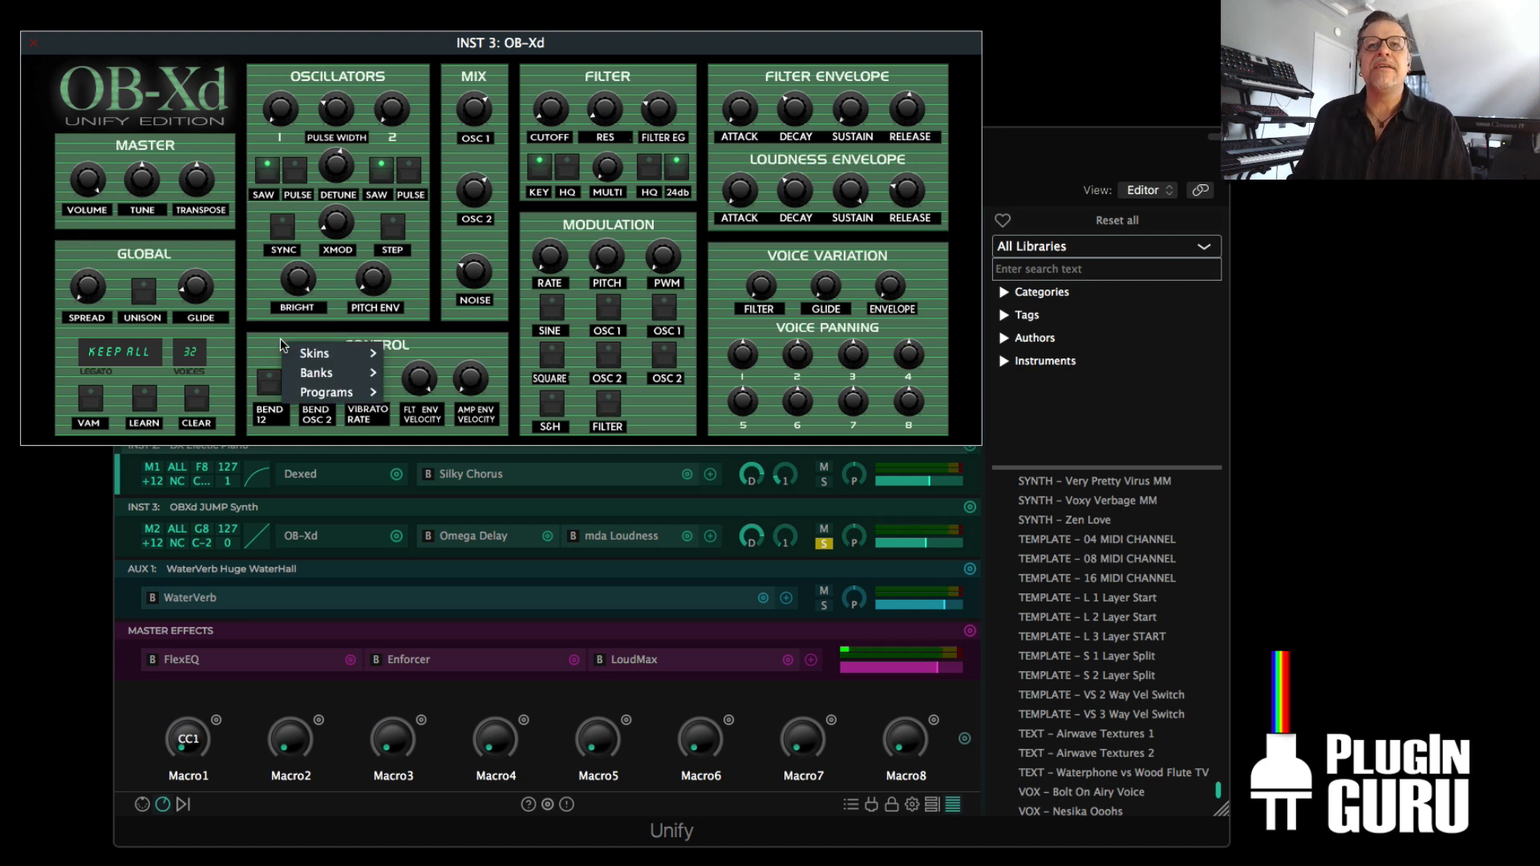
mouse_move(318, 353)
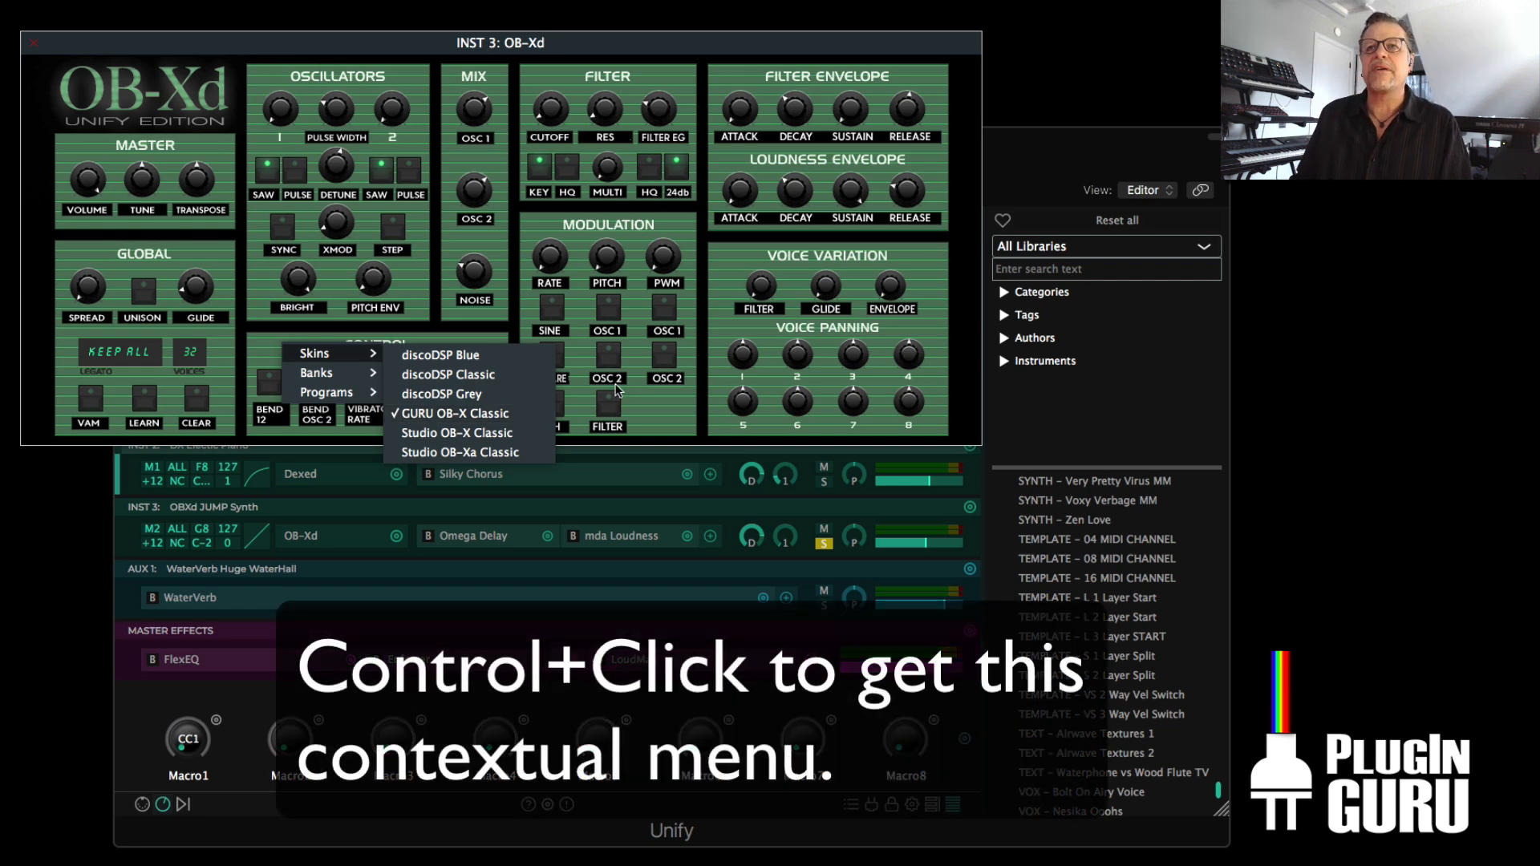
click(603, 205)
drag(620, 40, 736, 249)
right_click(573, 550)
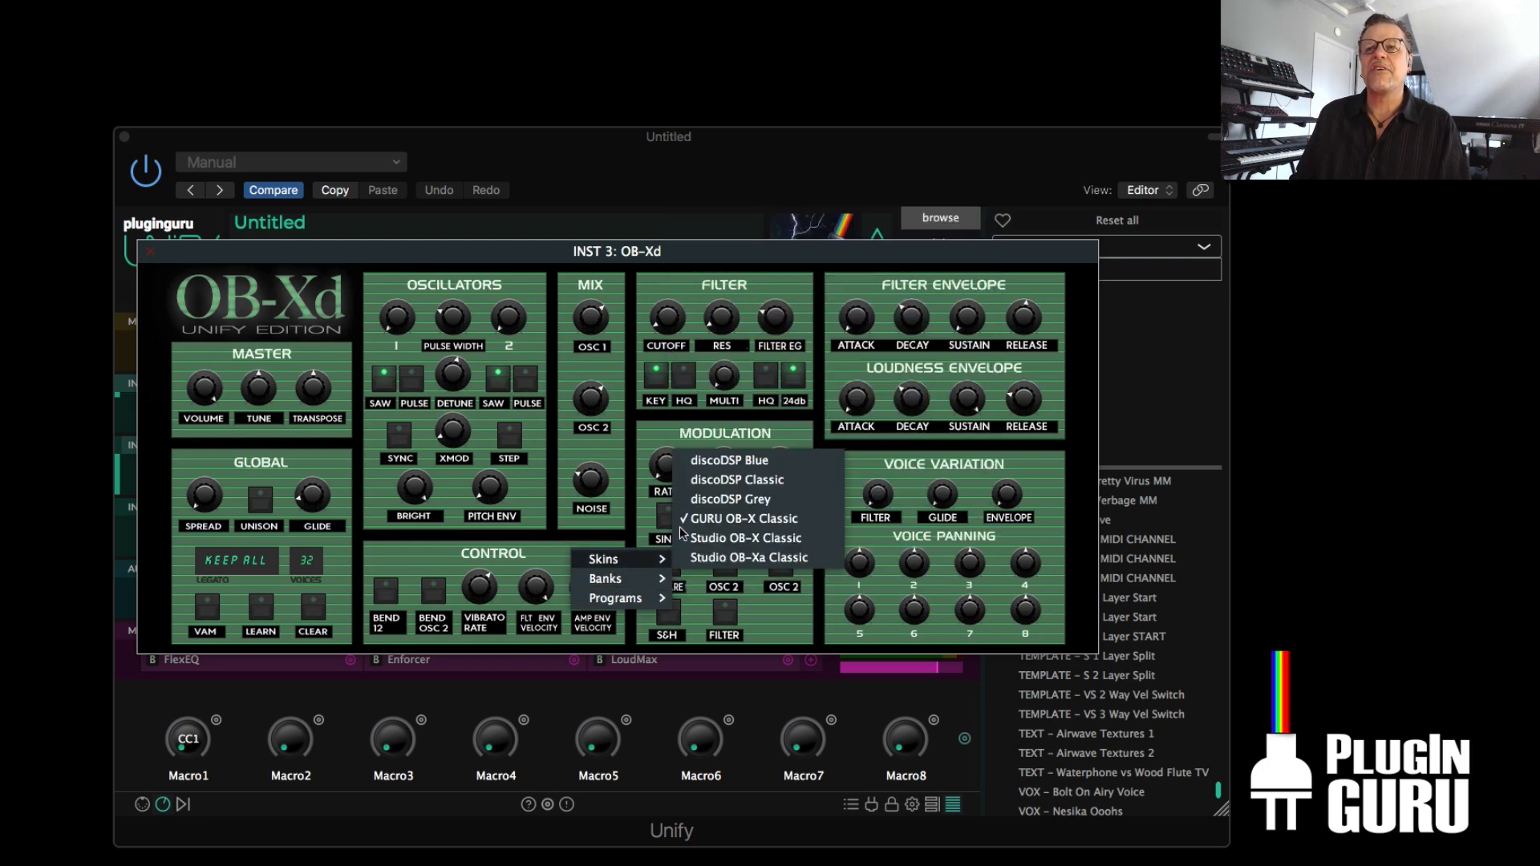
click(572, 501)
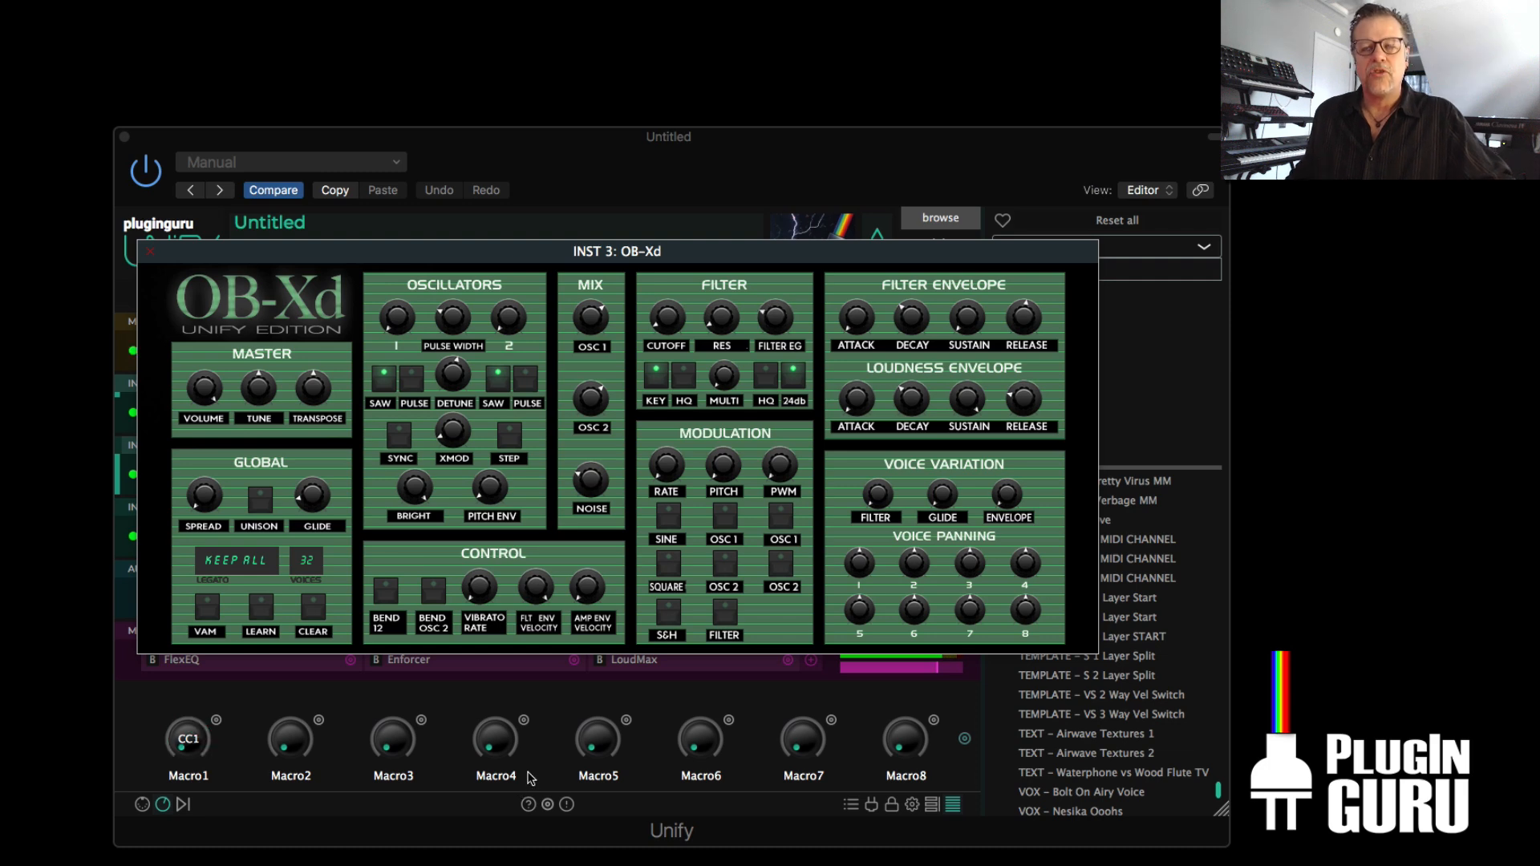
- Close the OB-Xd editor and take the INST 3 layer out of solo
click(148, 251)
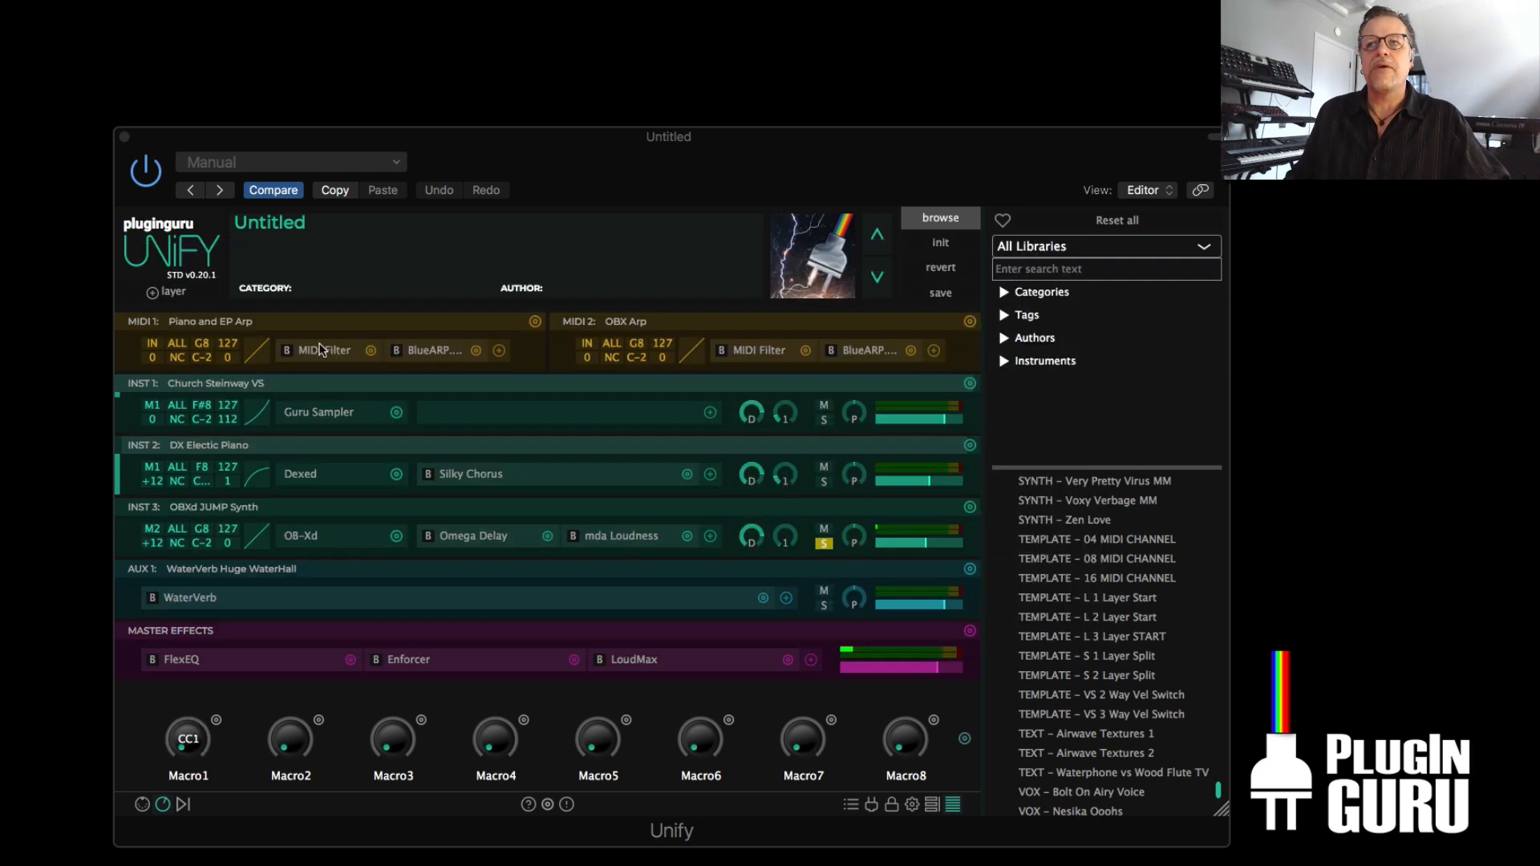
click(824, 544)
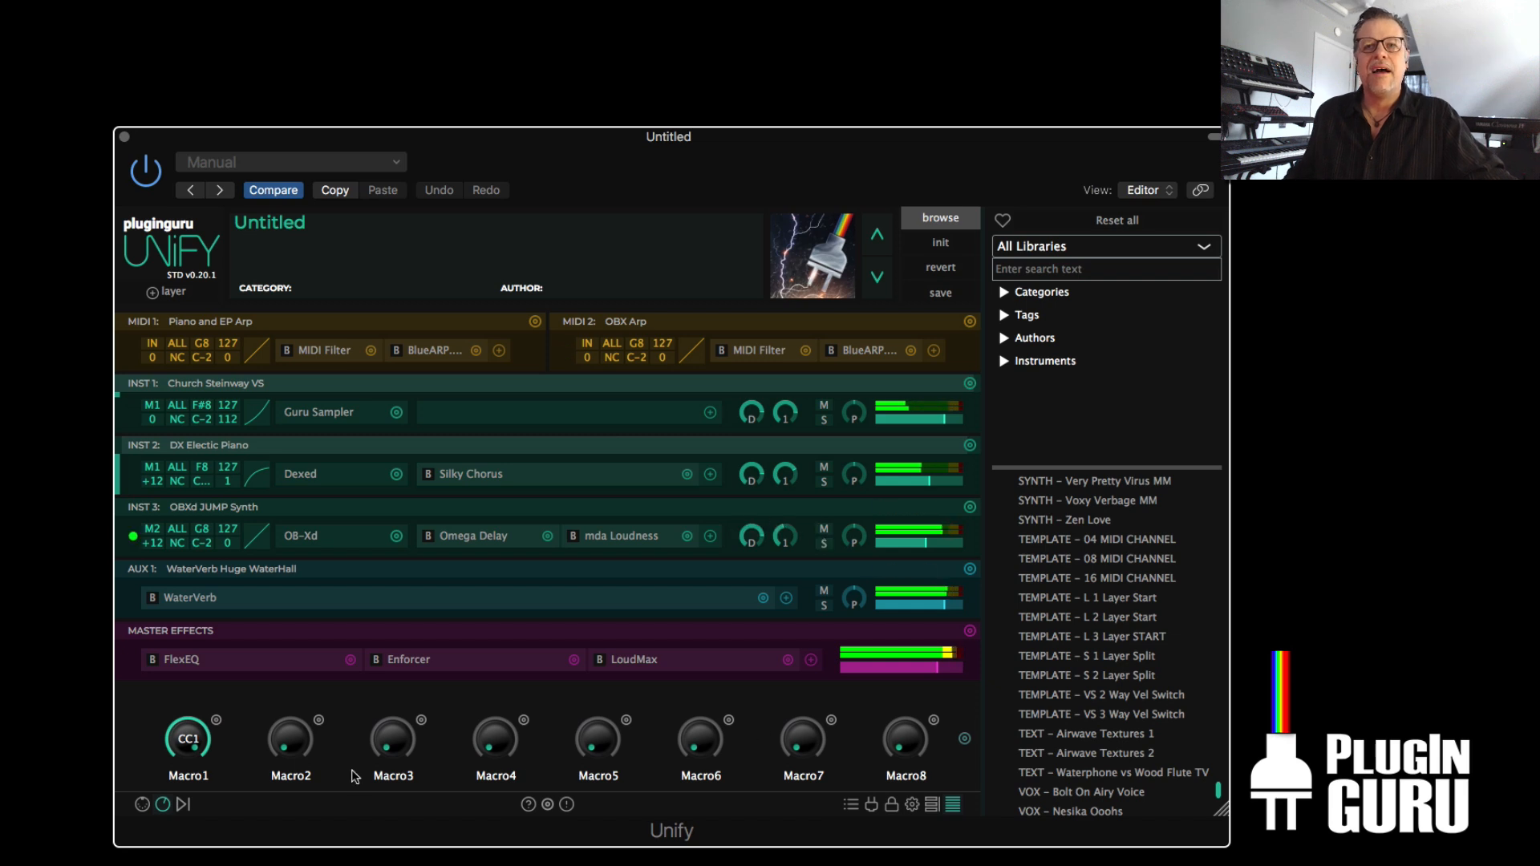
- Raise the maximum of Macro1's Cutoff link curve, bend it into an upward bow, and close the links window
click(215, 719)
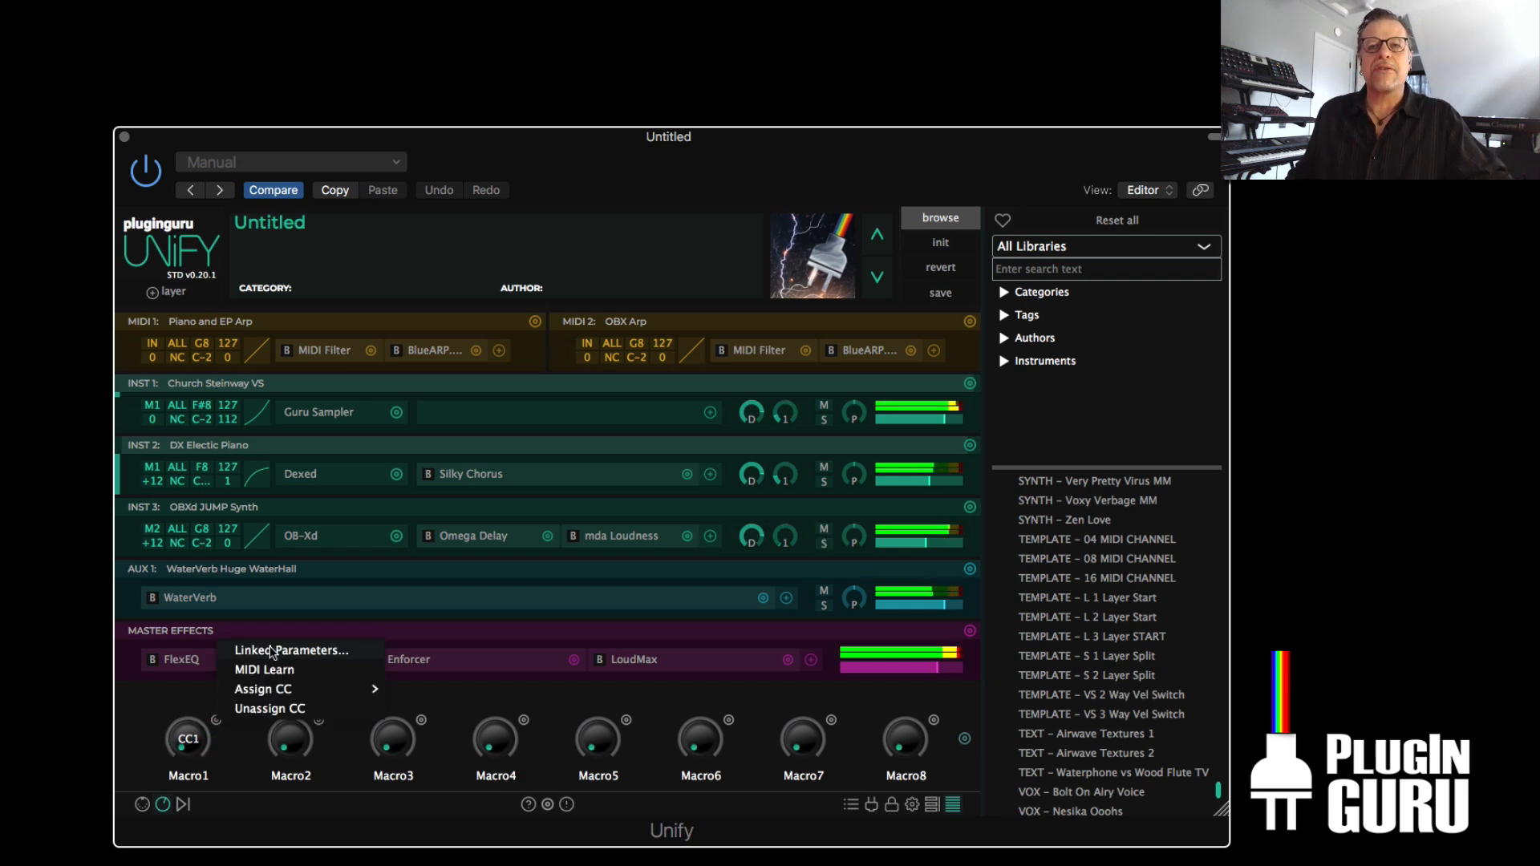
click(248, 650)
click(175, 194)
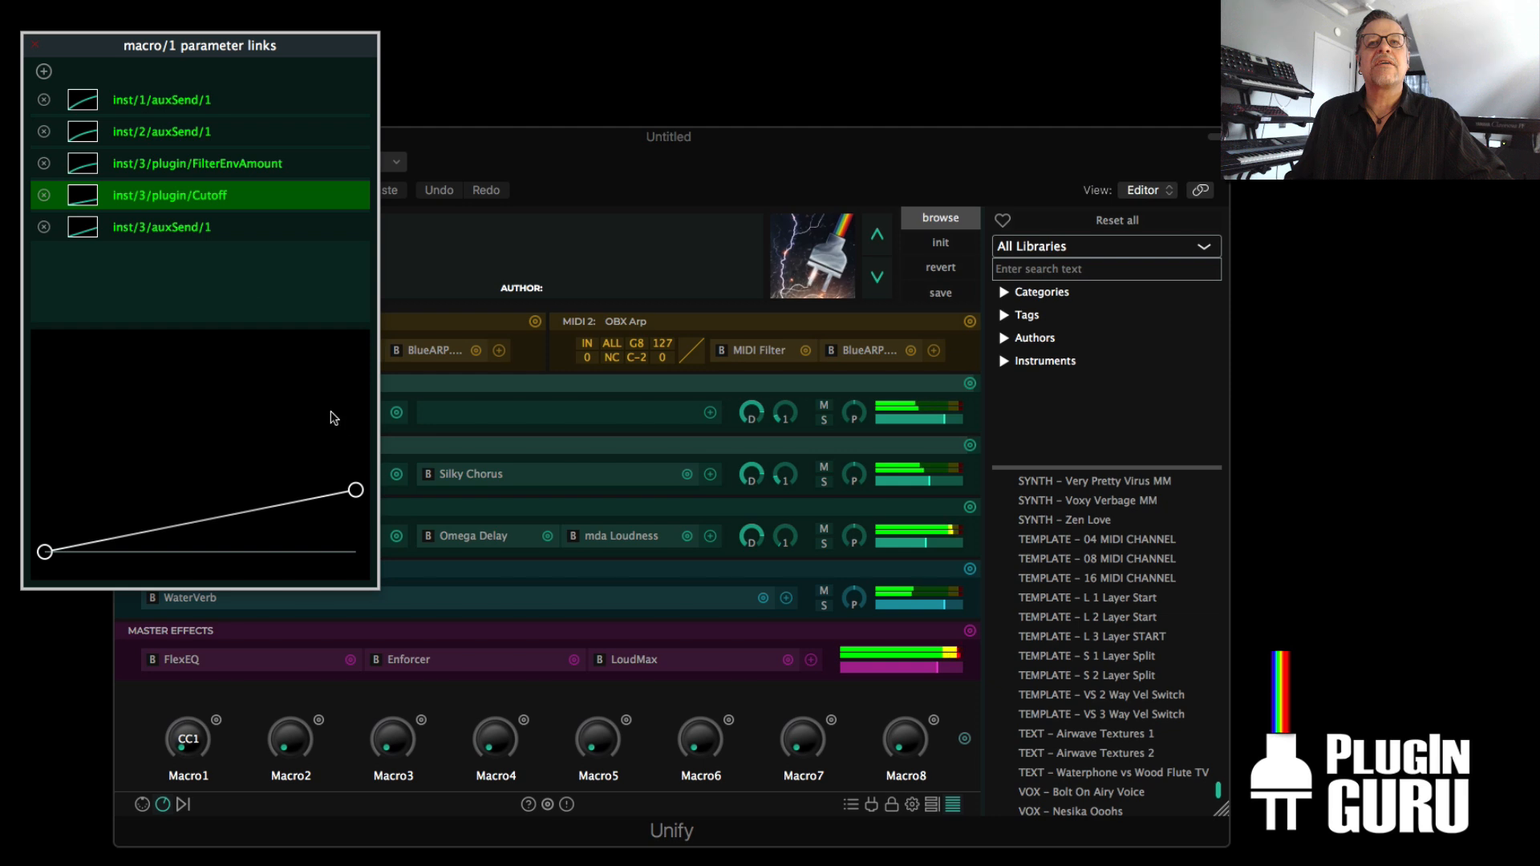
drag(355, 487, 355, 427)
drag(224, 474, 229, 454)
mouse_move(355, 425)
mouse_down()
mouse_move(358, 410)
mouse_move(362, 428)
mouse_up()
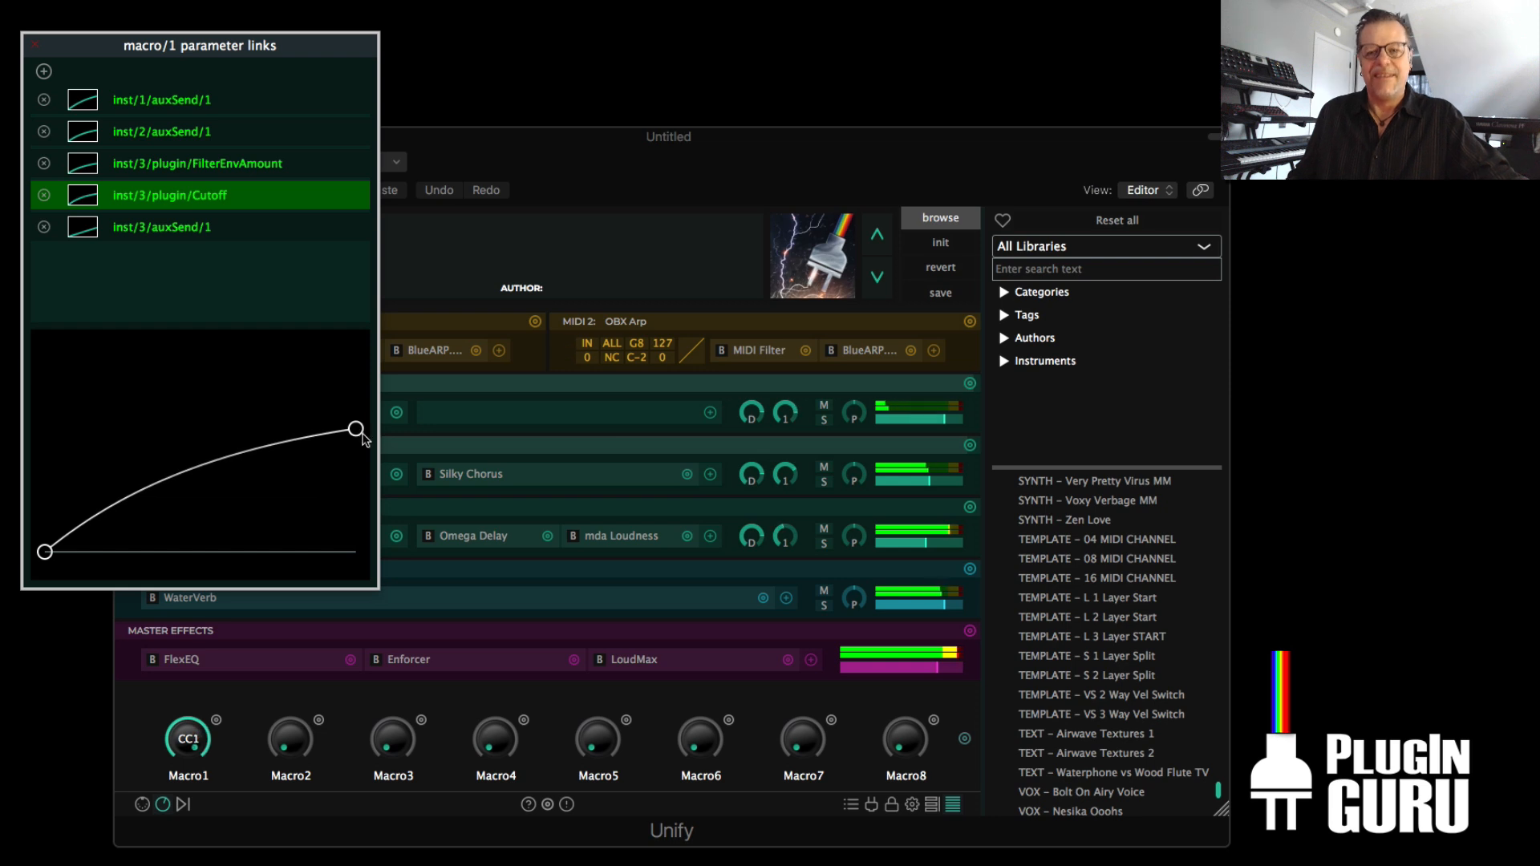
click(35, 45)
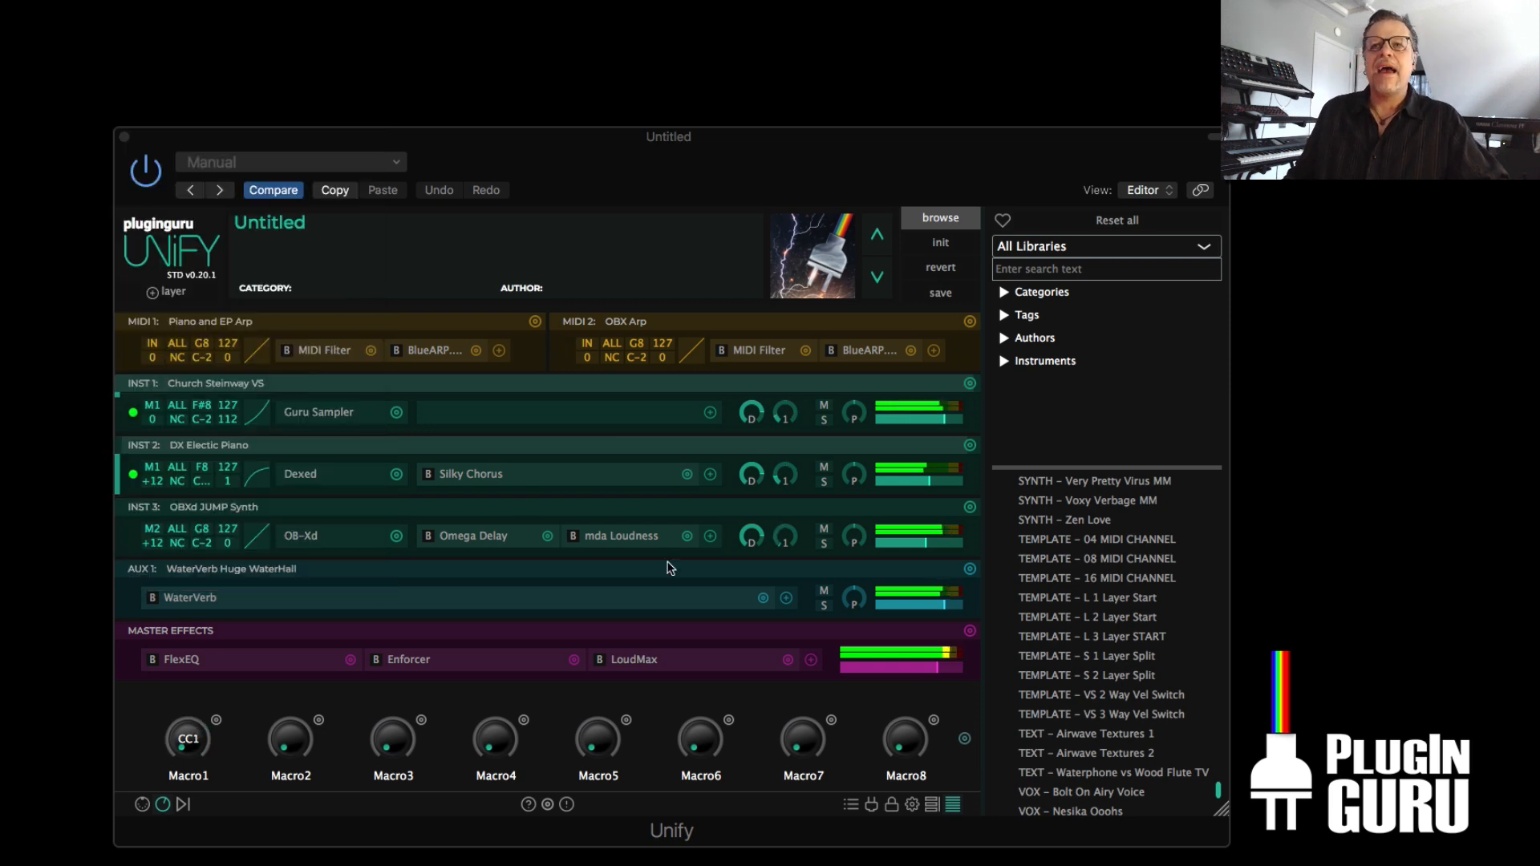
- Add Silky Chorus as the INST 3 layer's first effect, ahead of Omega Delay, and turn its Mix fully down
click(710, 540)
mouse_move(618, 455)
mouse_move(768, 433)
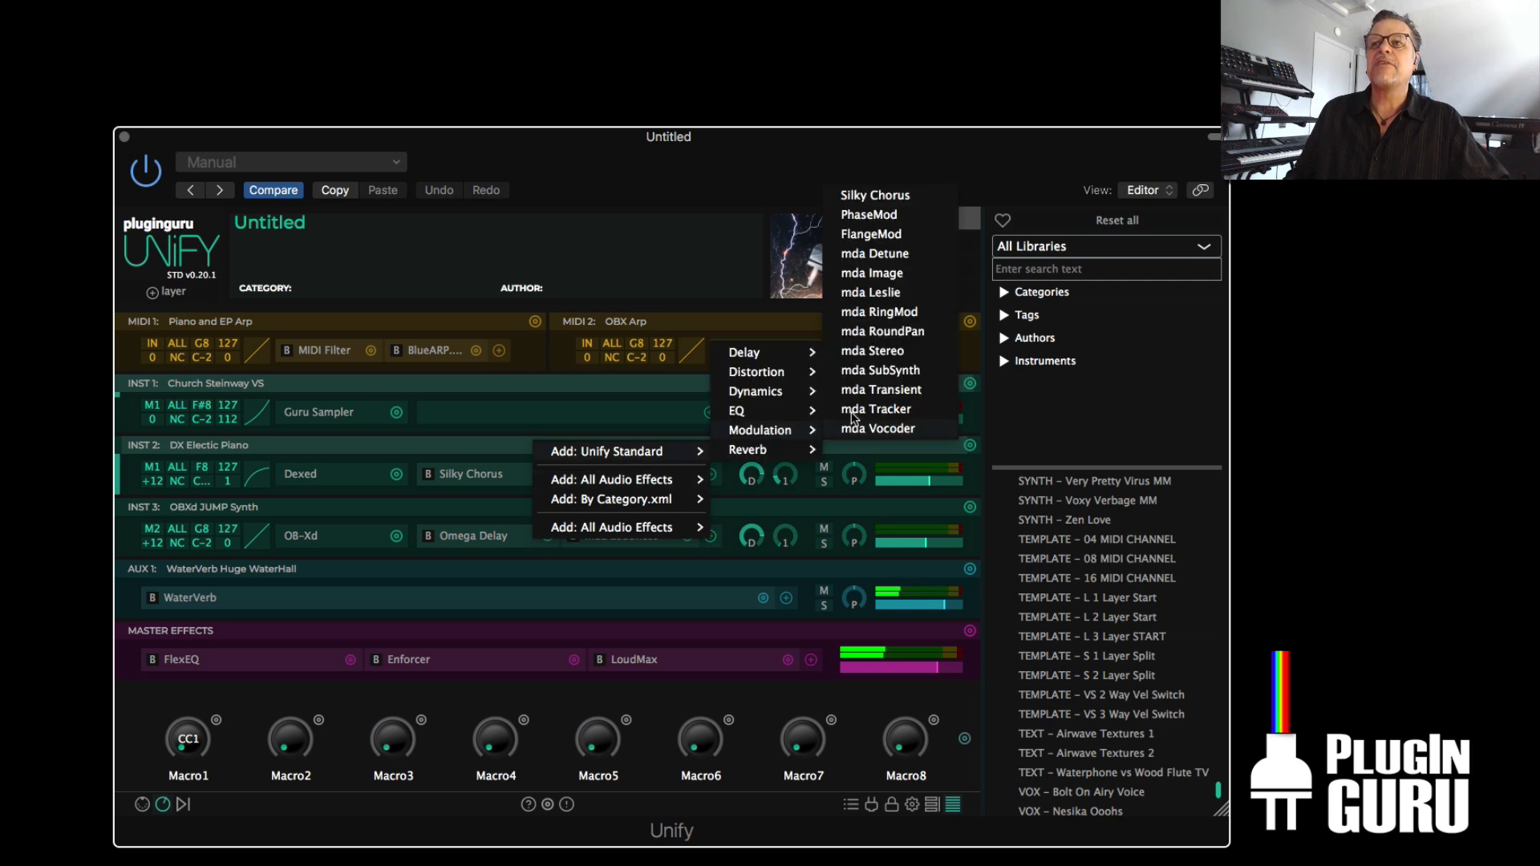
click(879, 195)
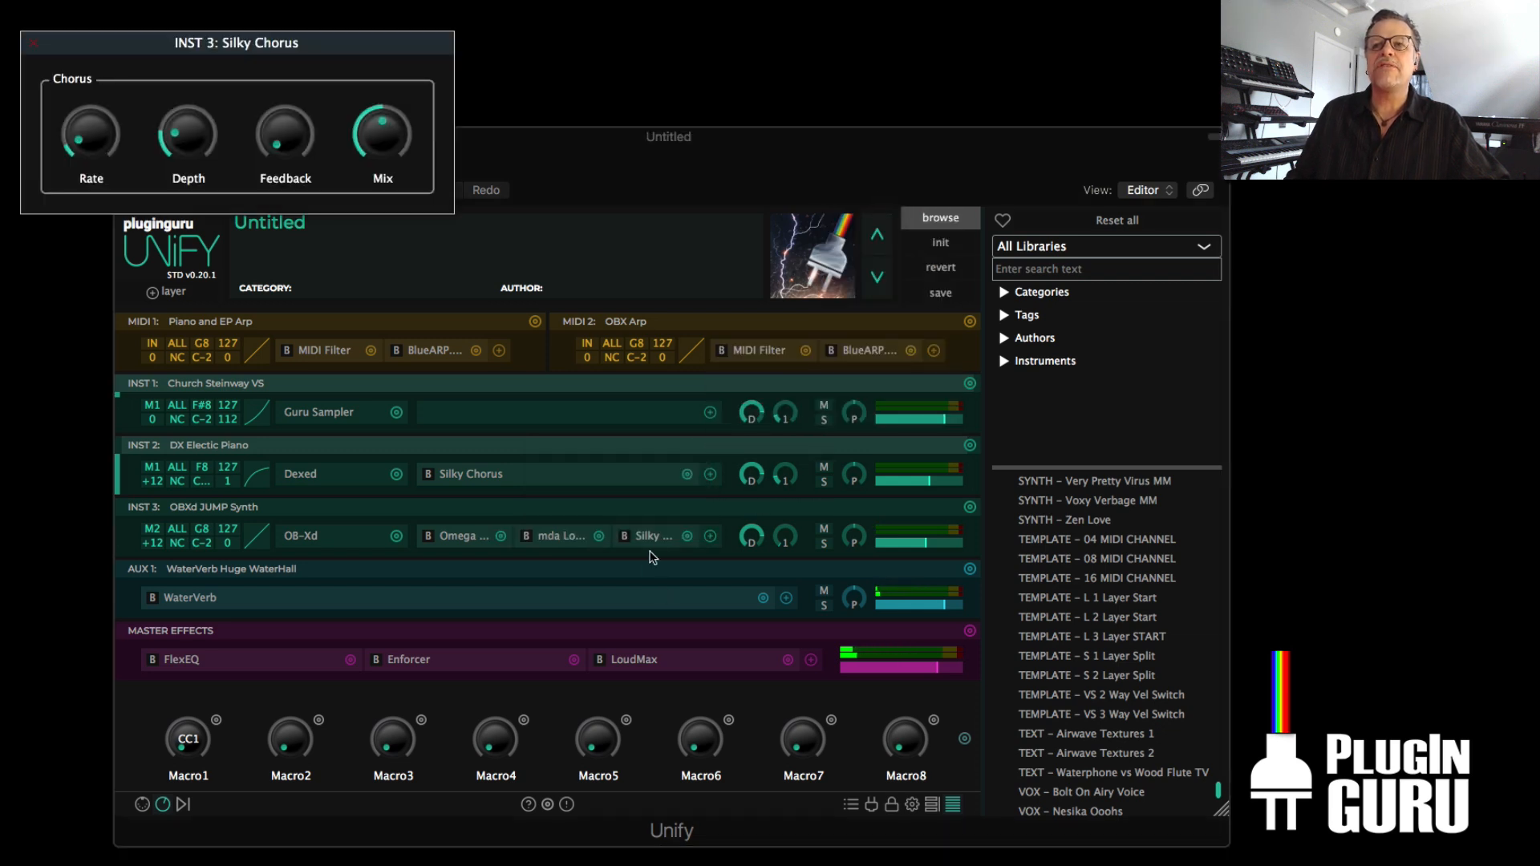
drag(656, 543, 437, 537)
click(381, 80)
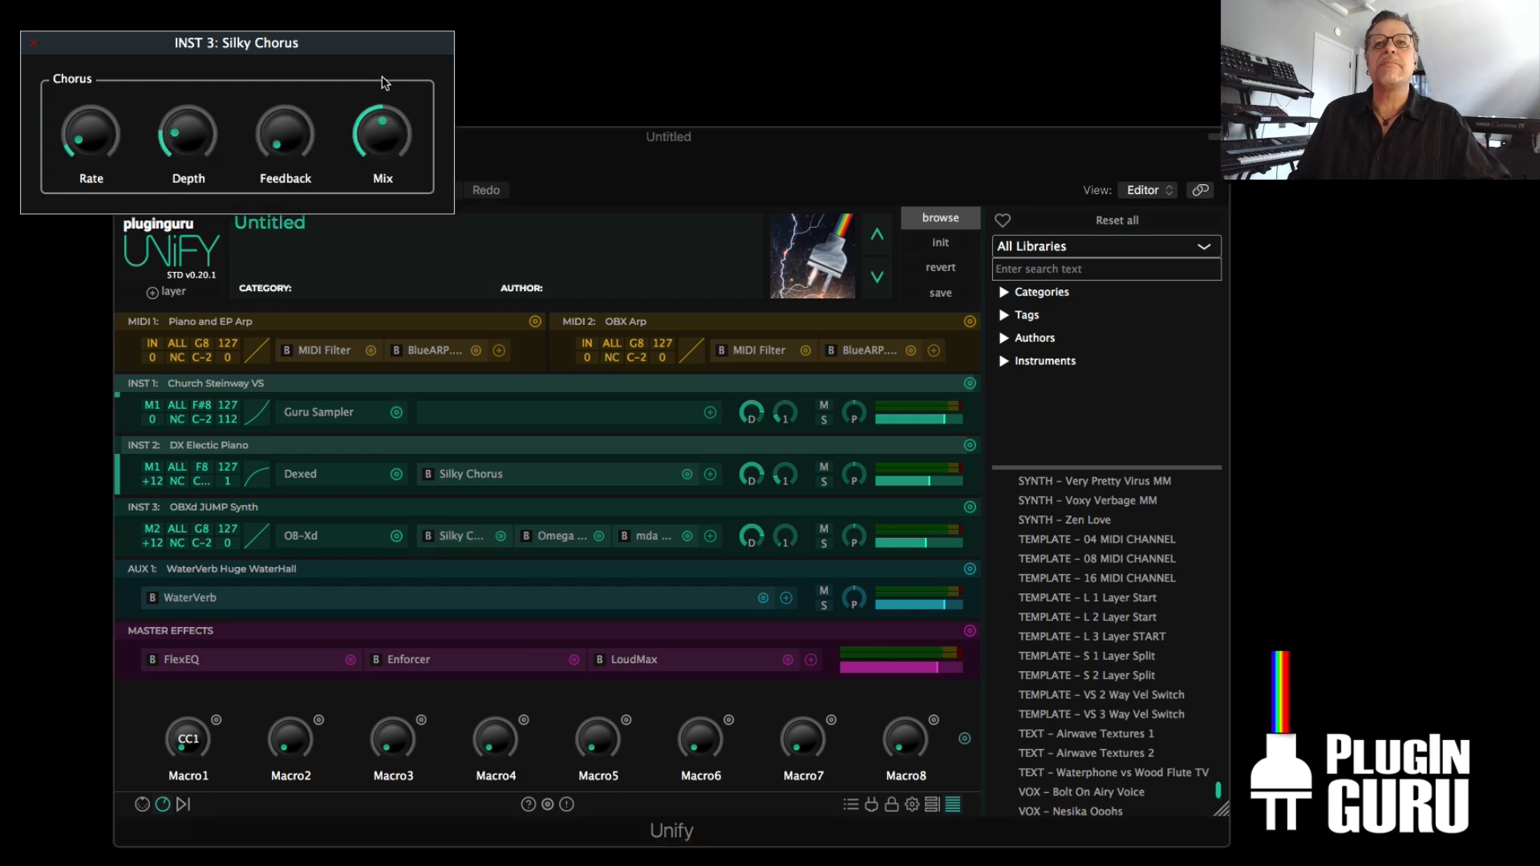
drag(396, 133, 386, 357)
- Link Macro1 to dryWetMix of the INST 3 Silky Chorus and lower the curve's maximum to about half
click(216, 720)
click(216, 721)
click(281, 652)
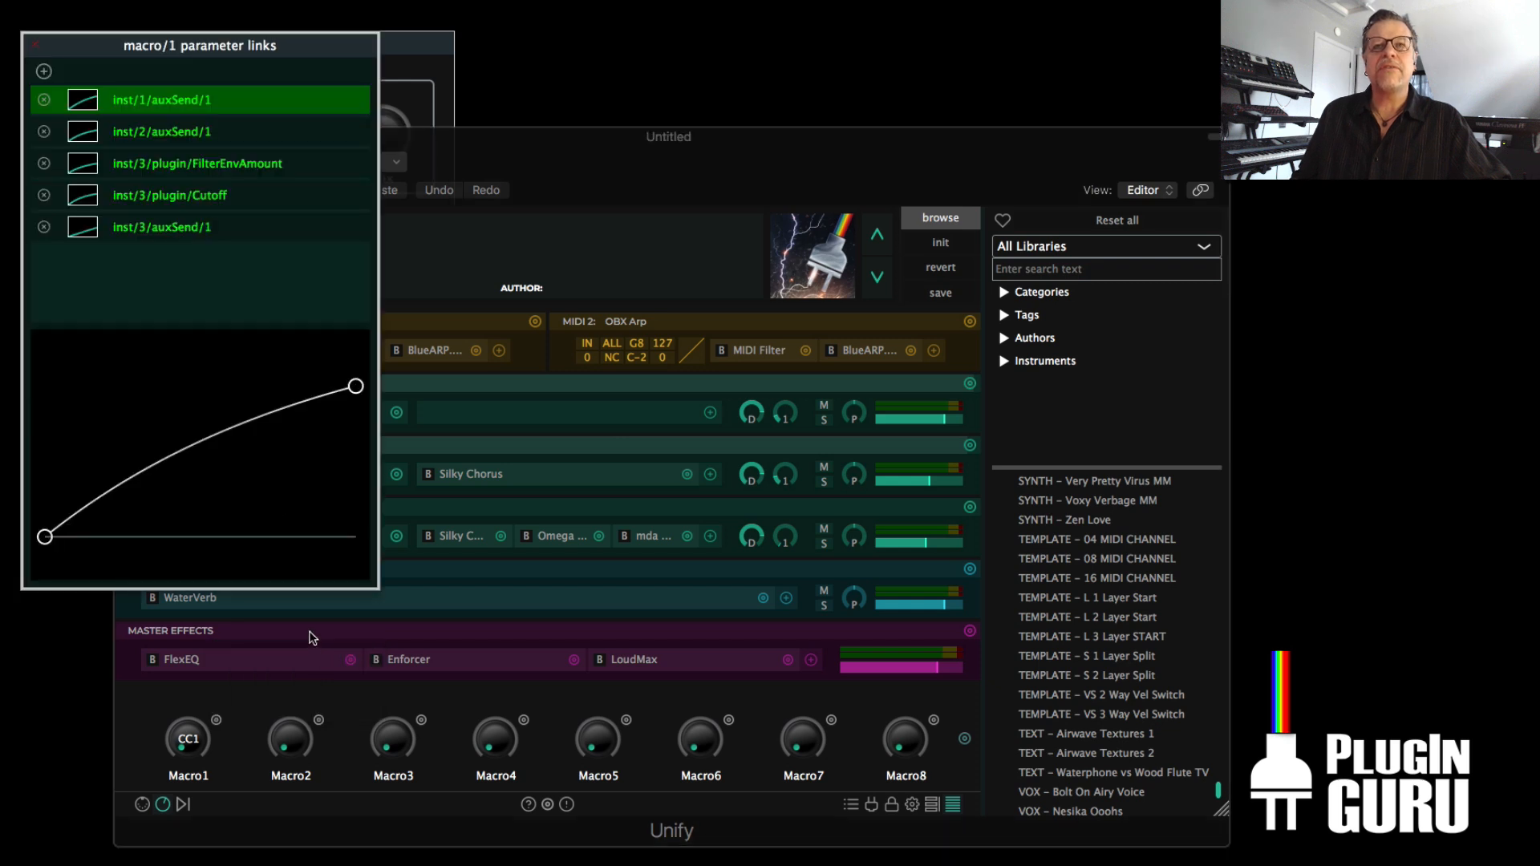
click(44, 71)
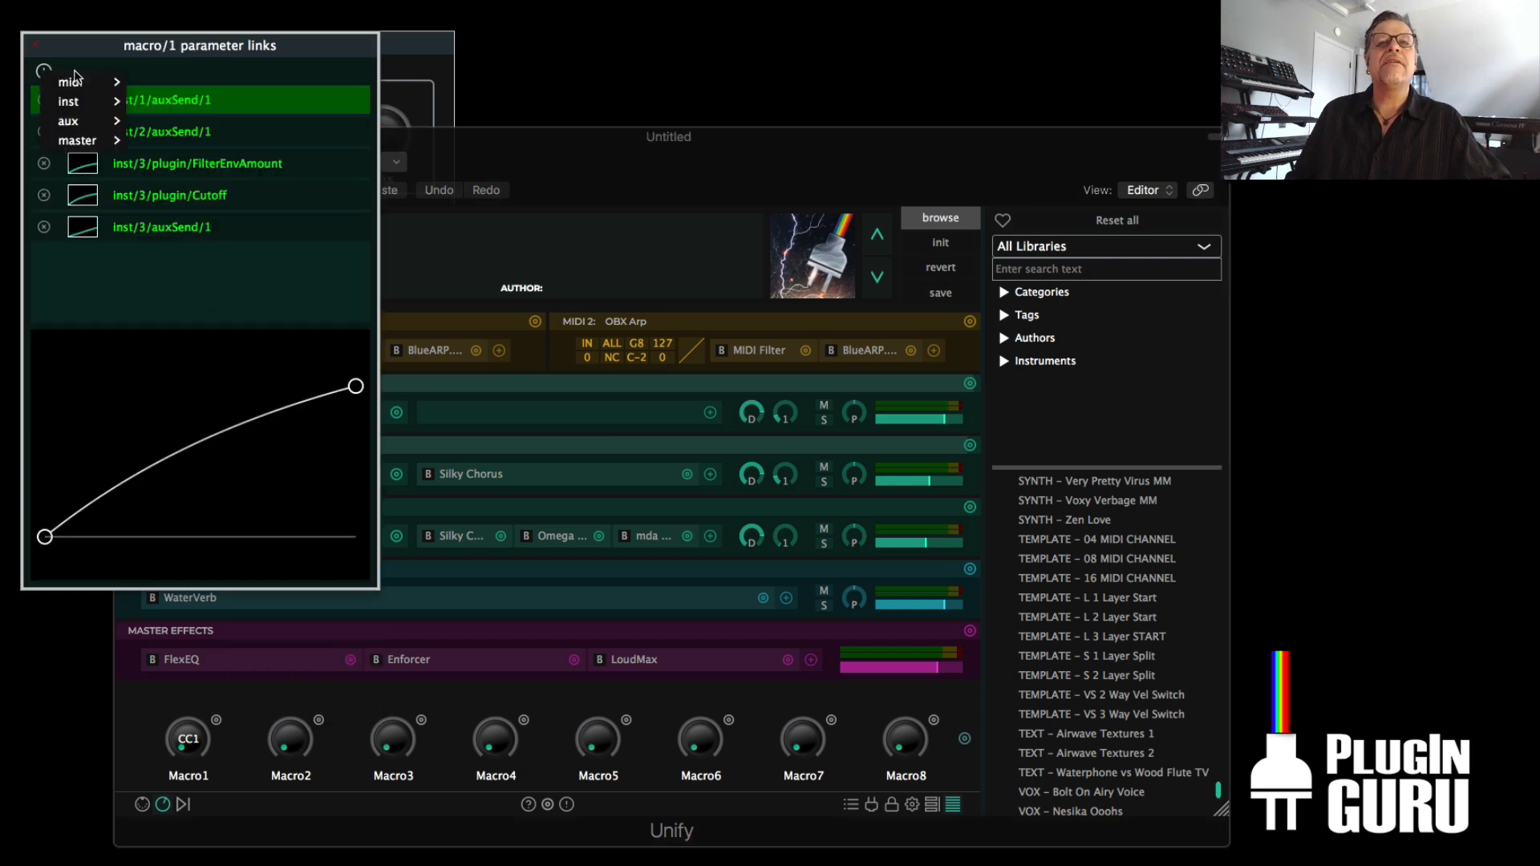
mouse_move(67, 104)
mouse_move(207, 150)
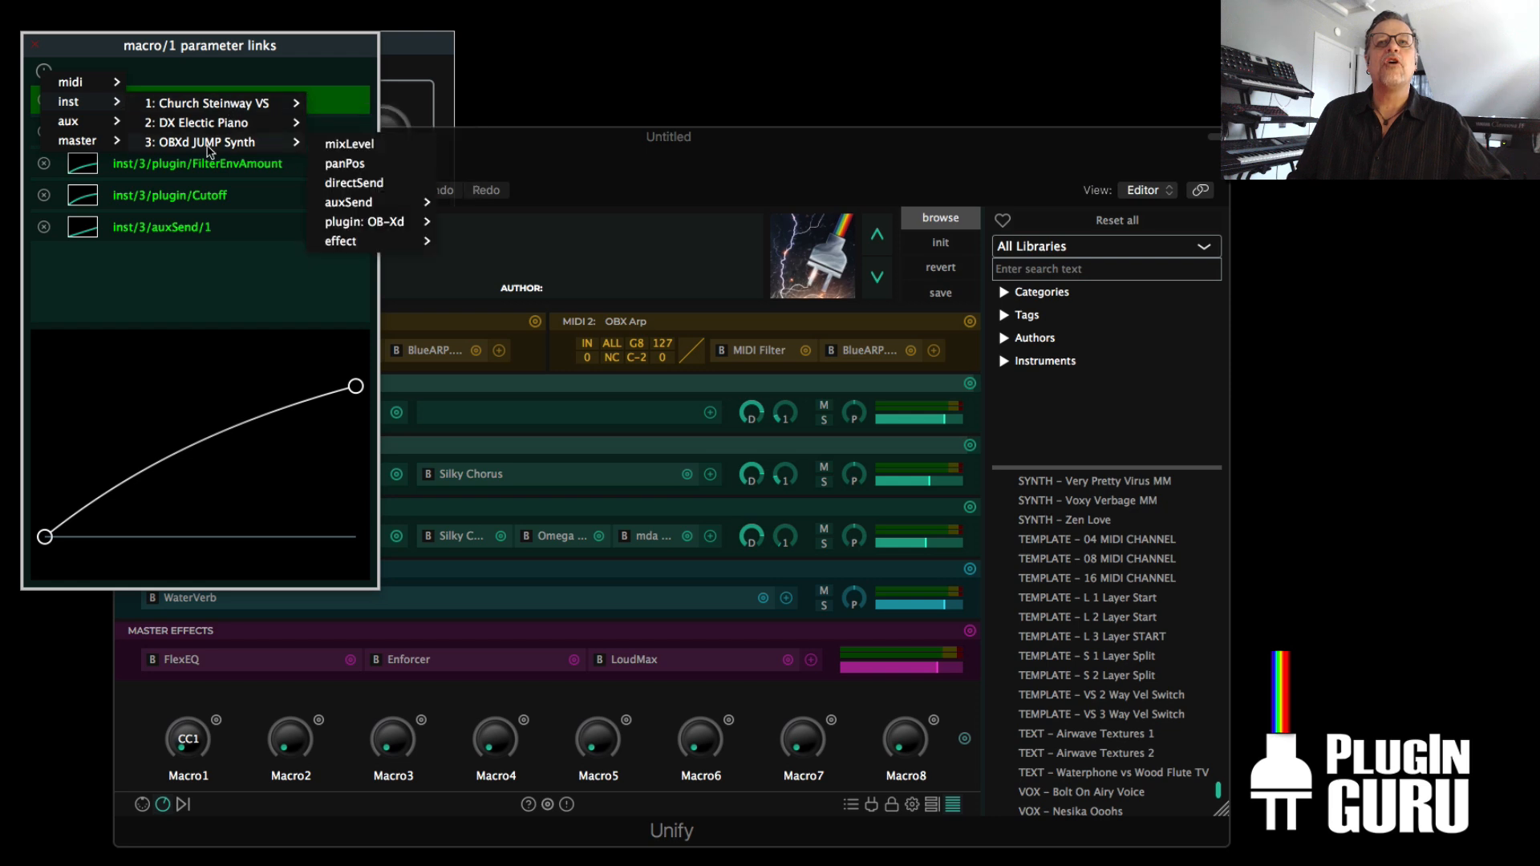
mouse_move(366, 251)
mouse_move(490, 249)
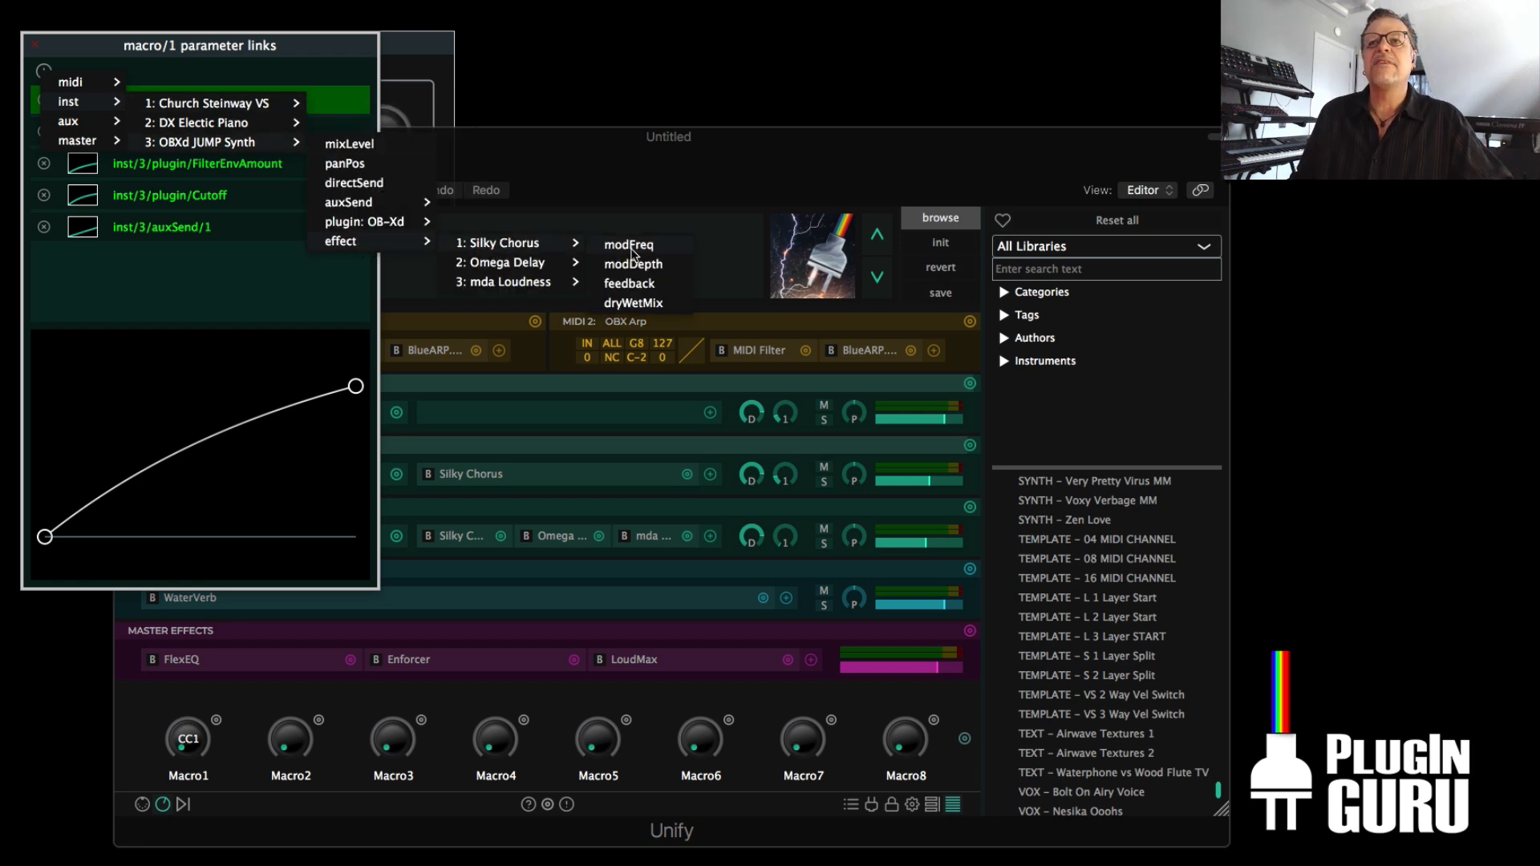
click(628, 306)
drag(353, 354, 369, 454)
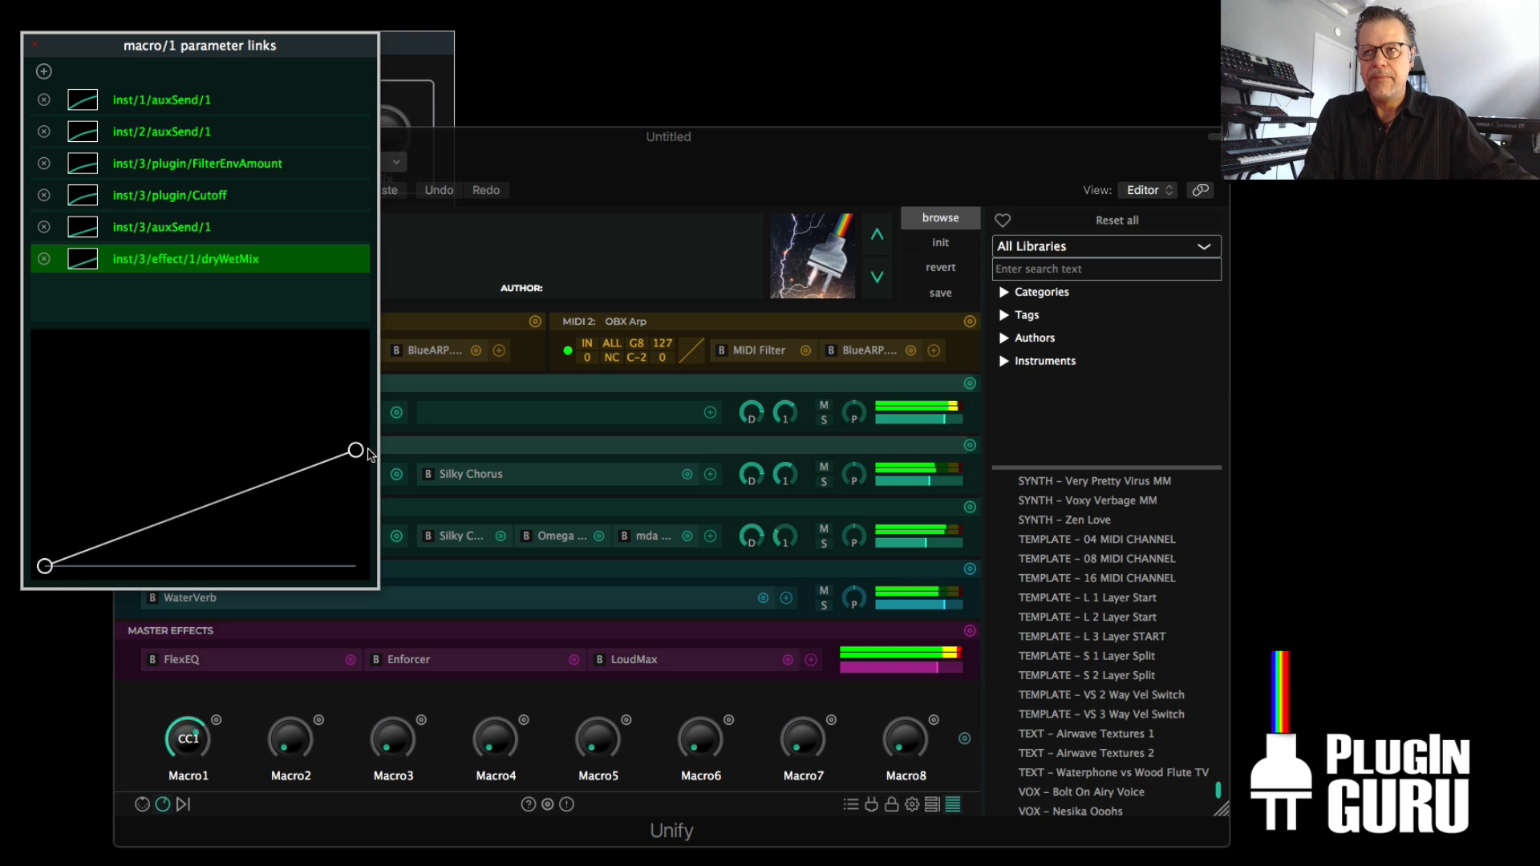
- Lower the Cutoff link curve's maximum slightly and bend it into a downward bow that rises late
click(183, 194)
drag(358, 428, 358, 433)
drag(214, 461, 240, 482)
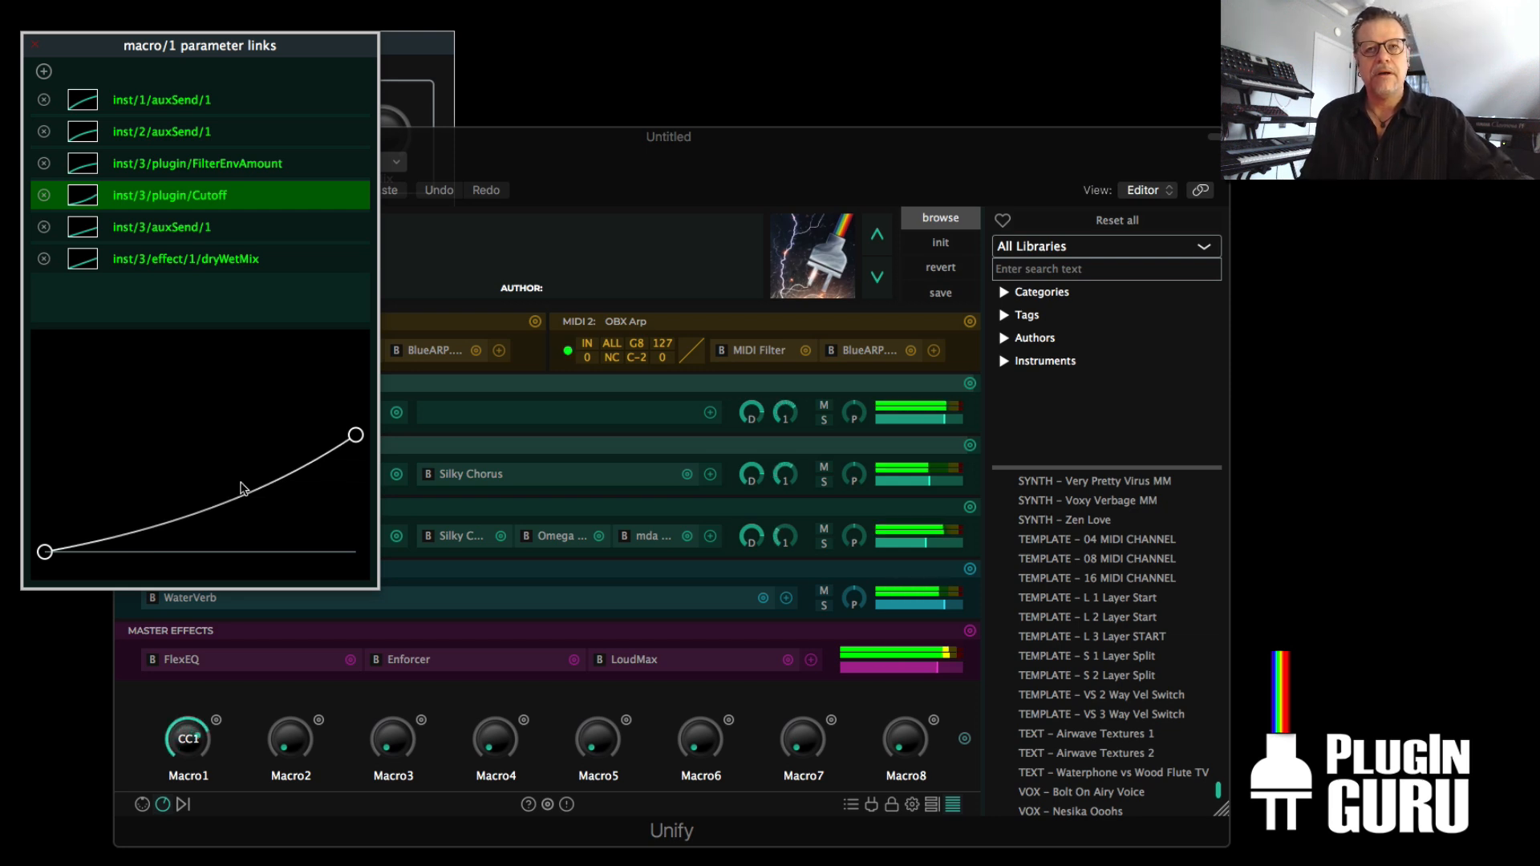
drag(179, 488, 197, 517)
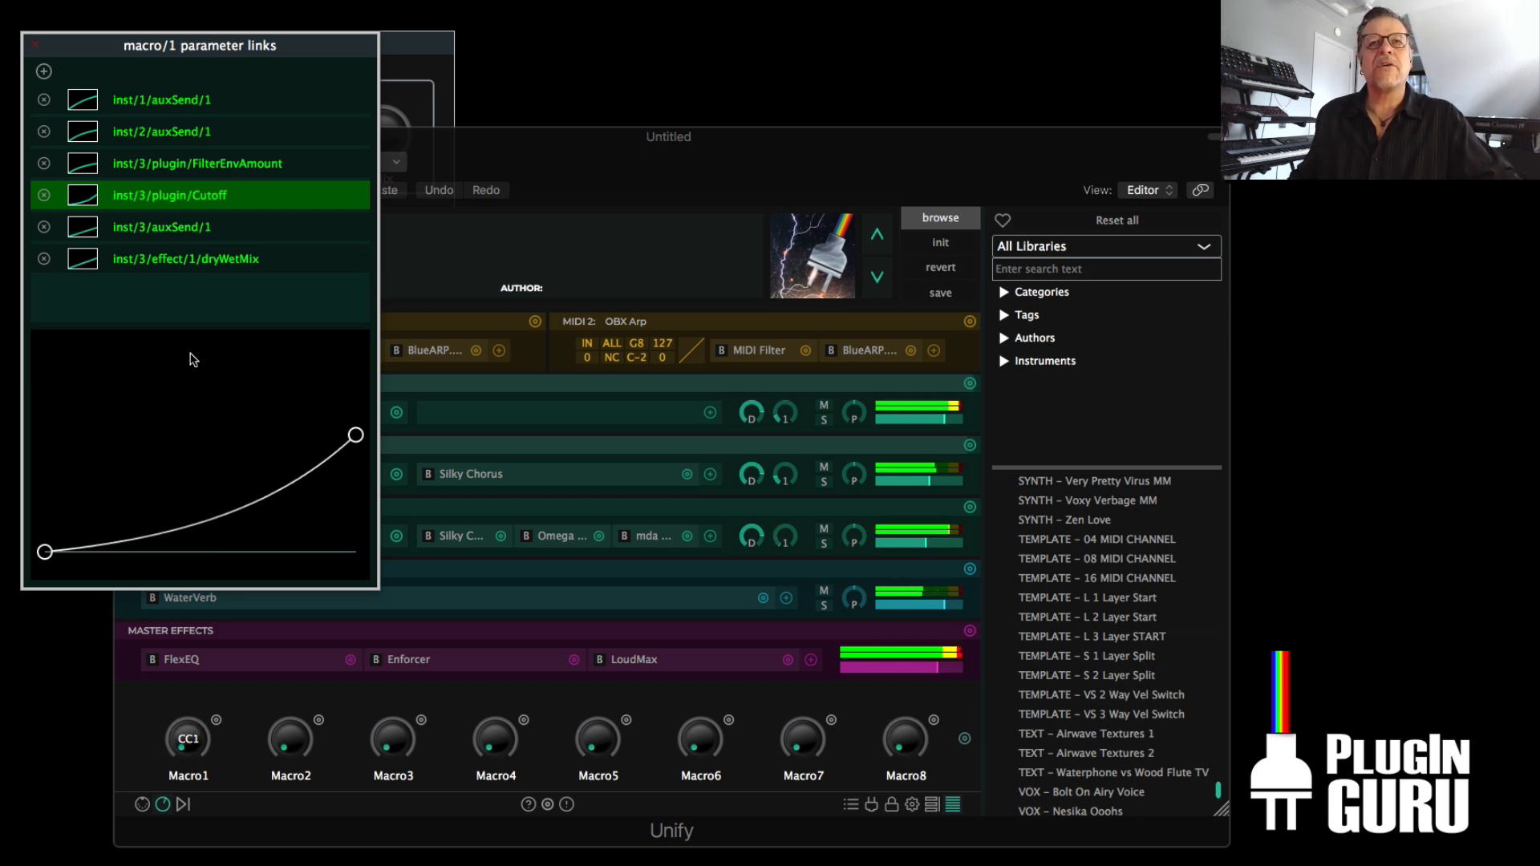
- Bend the FilterEnvAmount link curve into a gentle downward bow
click(200, 163)
drag(199, 438, 182, 482)
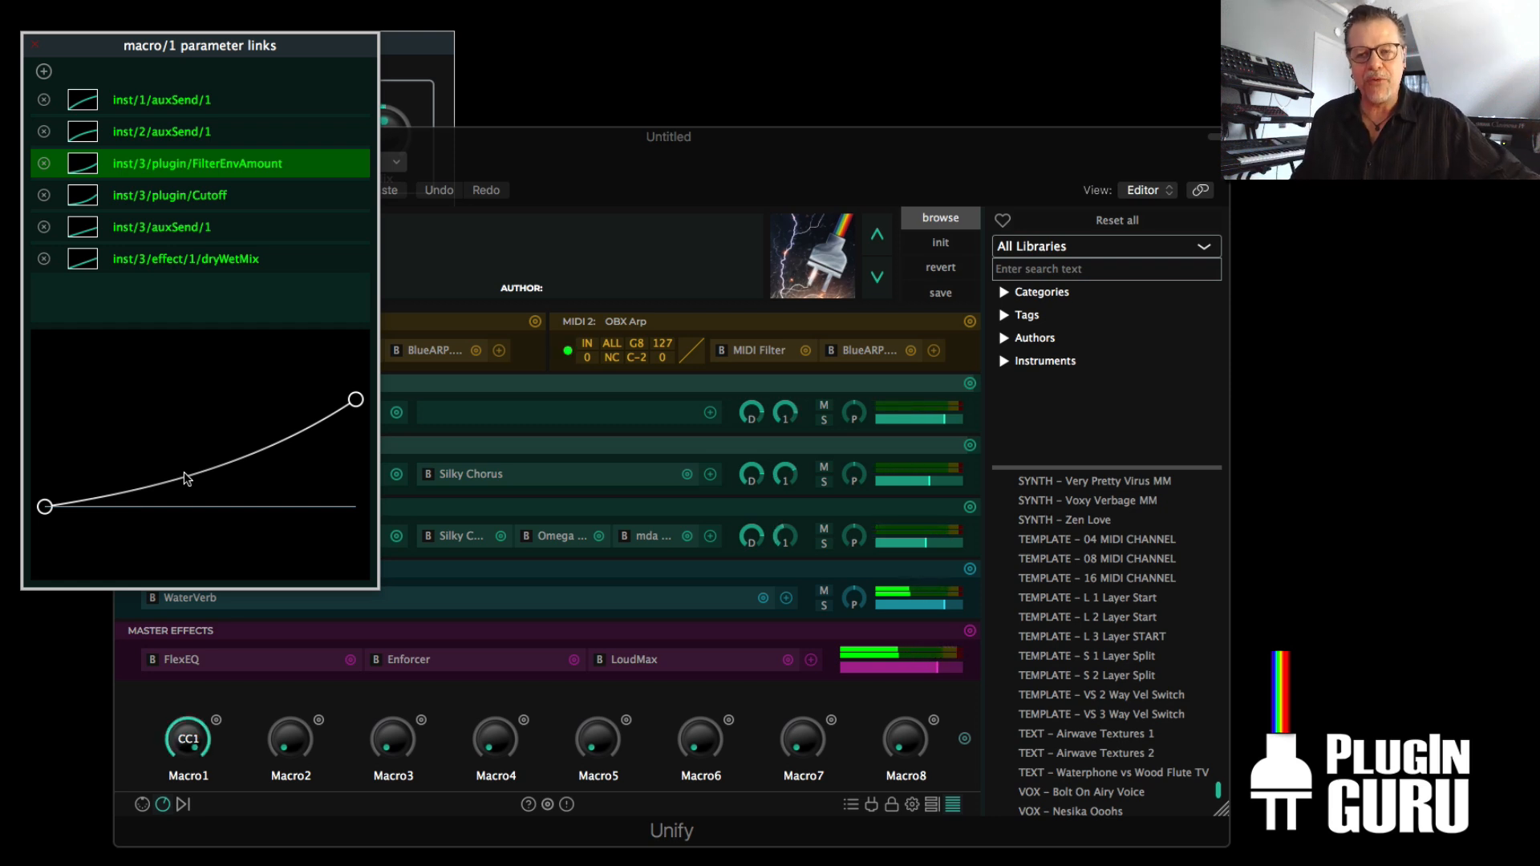
mouse_move(207, 471)
mouse_down()
mouse_move(206, 401)
mouse_move(213, 488)
mouse_move(195, 485)
mouse_move(186, 447)
mouse_move(189, 473)
mouse_up()
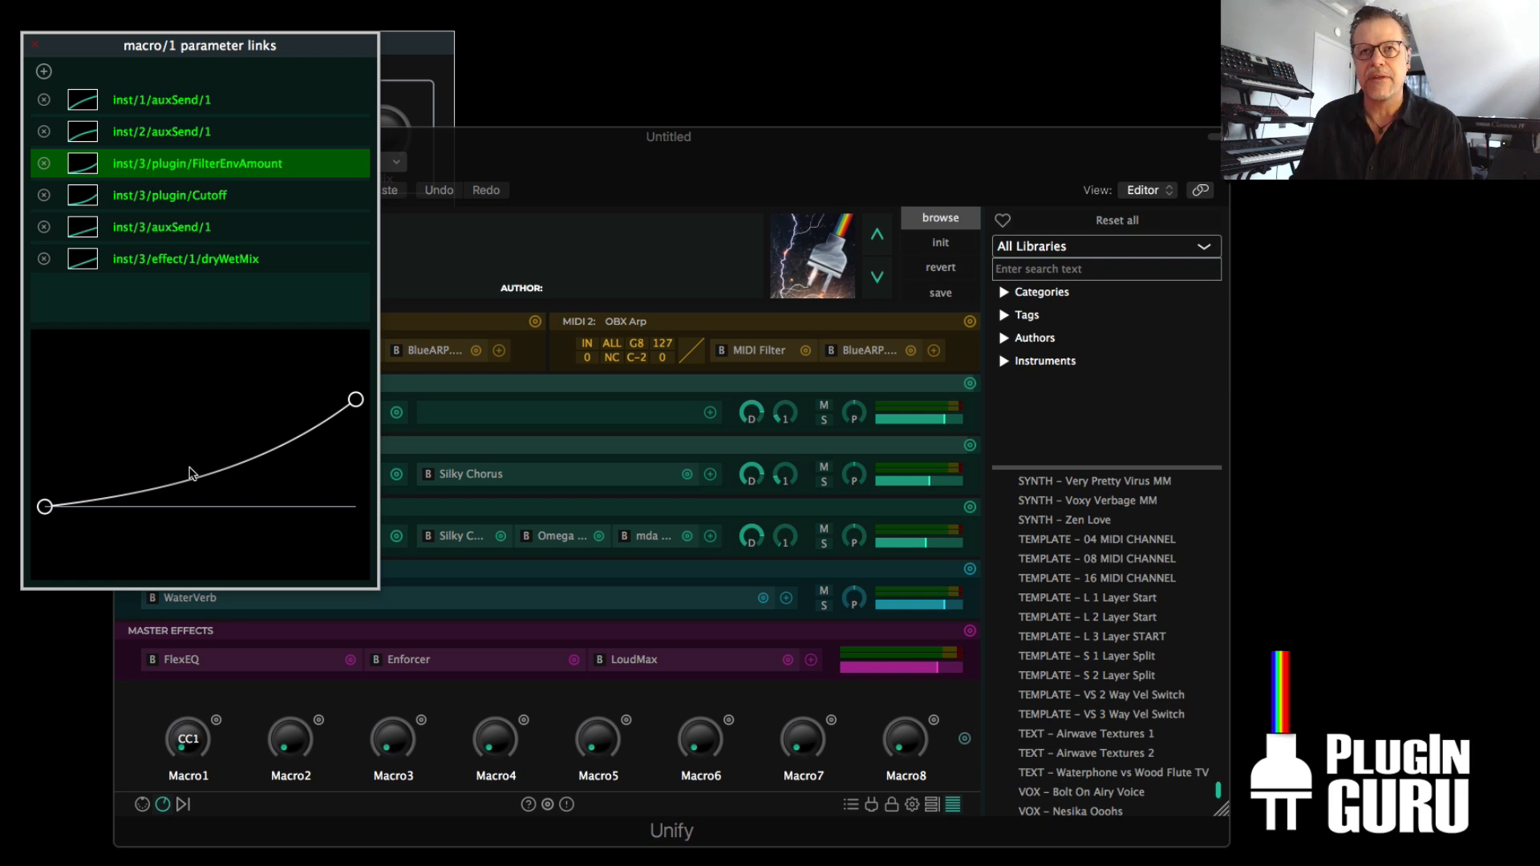
- Add two points to the FilterEnvAmount link curve, forming a high peak followed by a deep dip
drag(192, 482, 152, 343)
click(267, 459)
drag(268, 459, 212, 566)
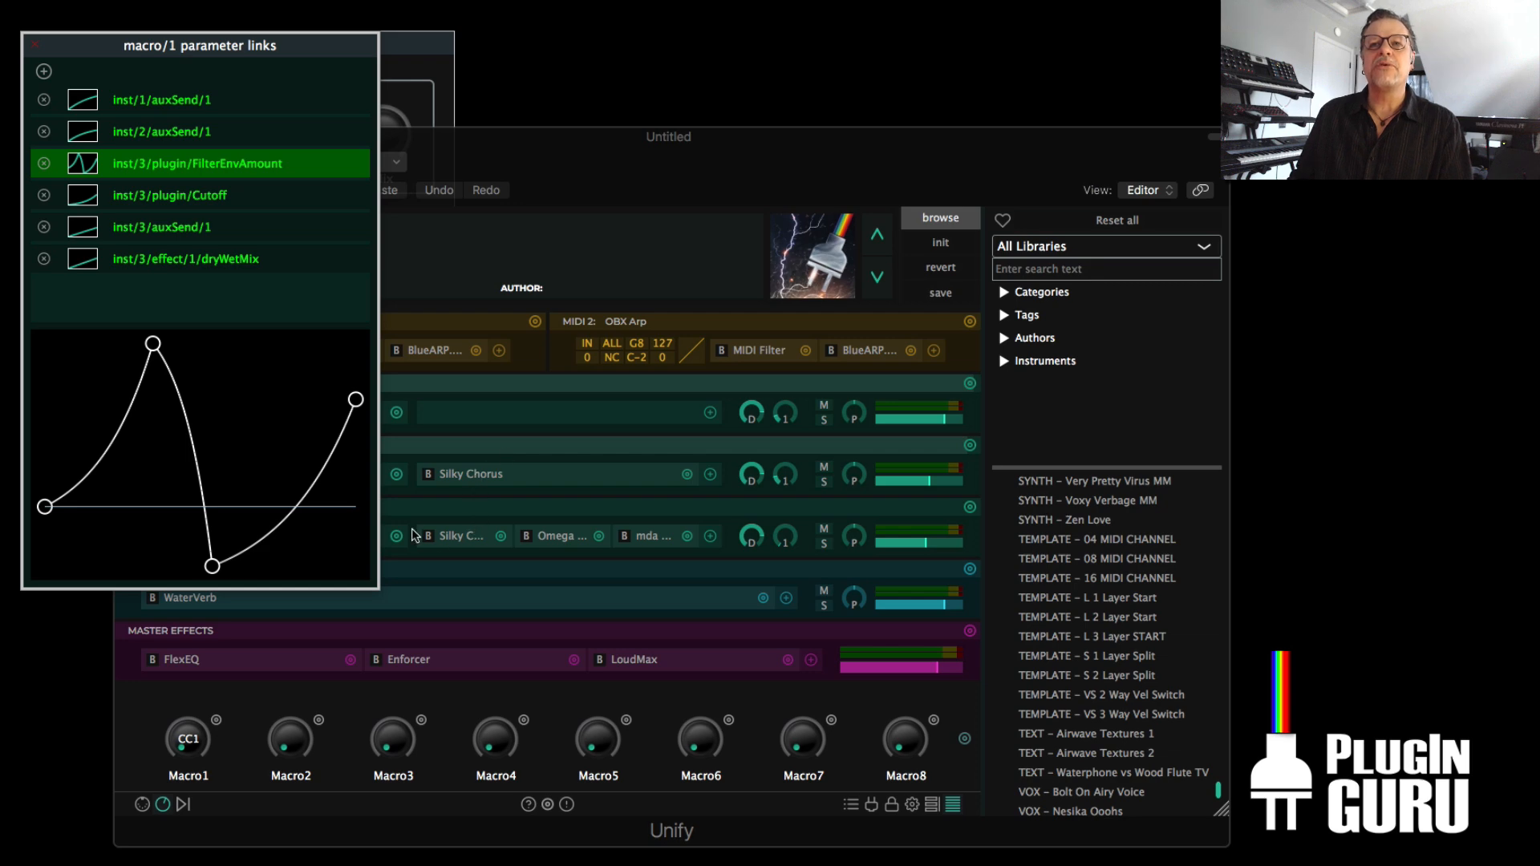
- Display the on-screen keyboard and the INST 3 OB-Xd editor to watch how Filter EG follows the mod wheel
click(562, 180)
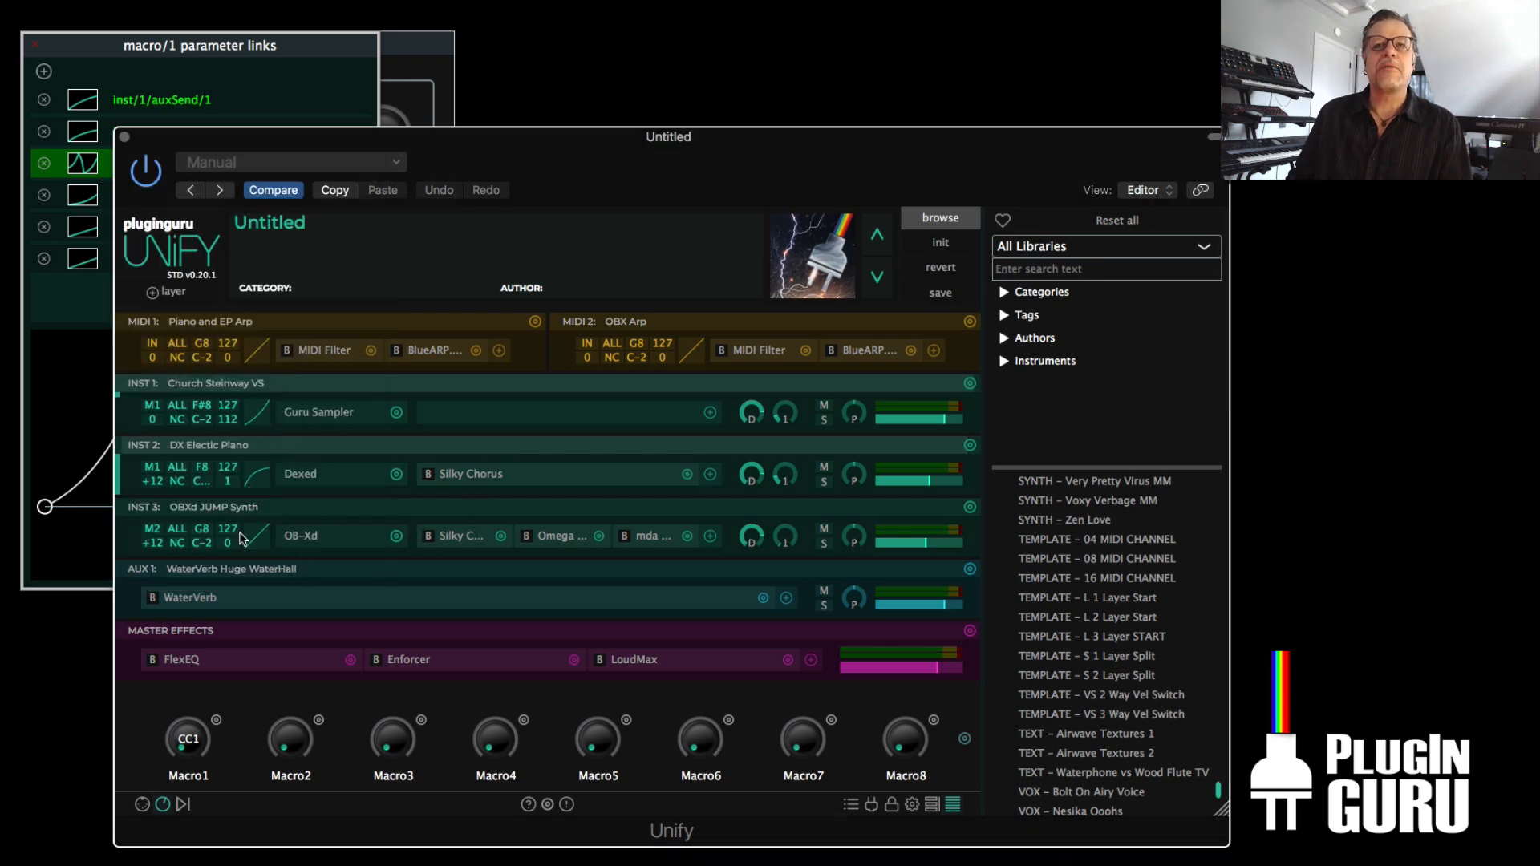
click(299, 537)
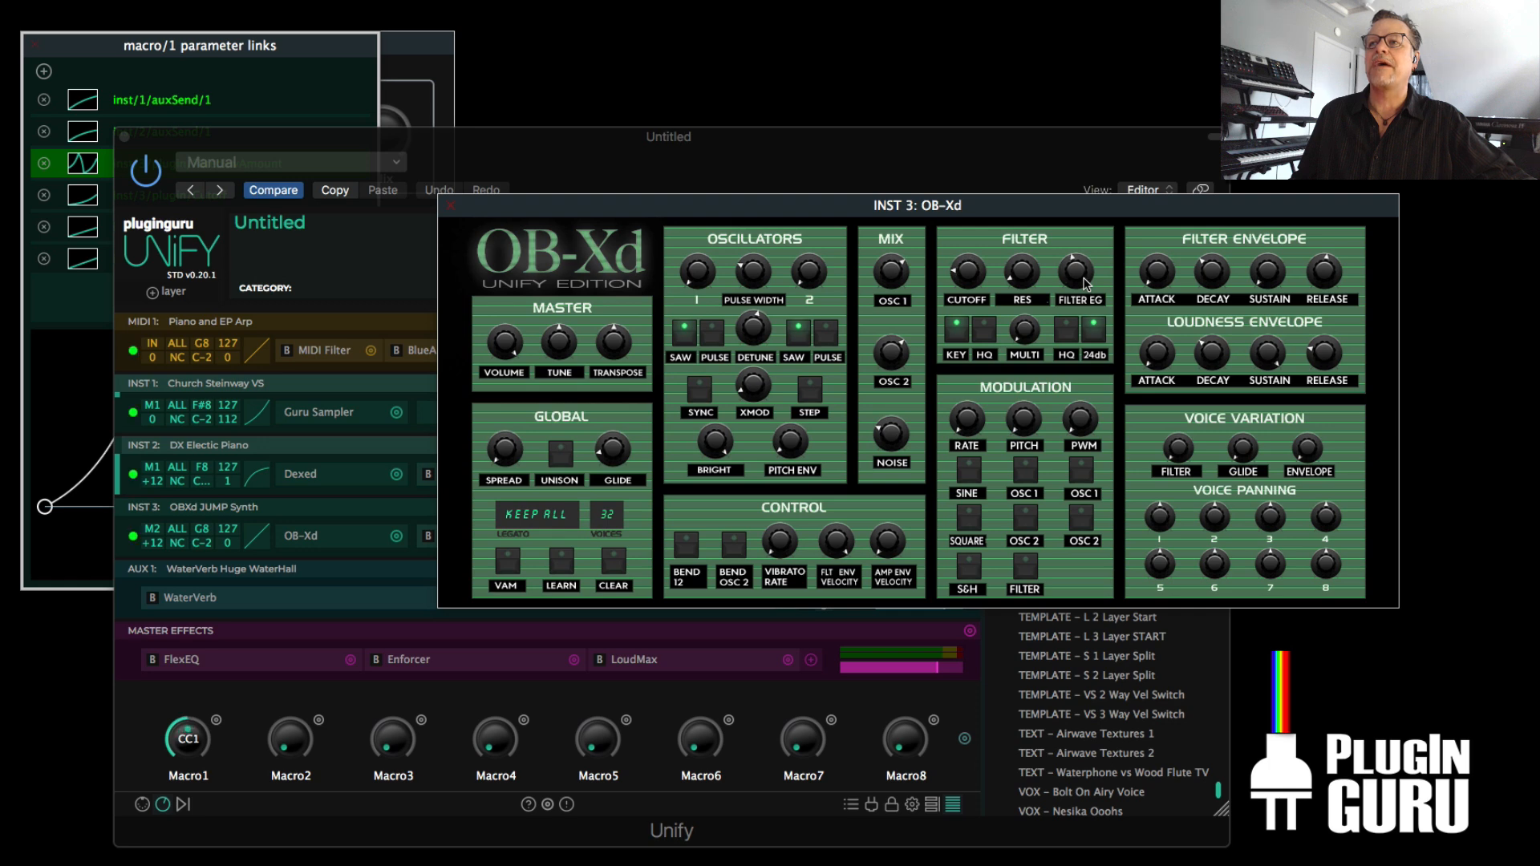
click(142, 804)
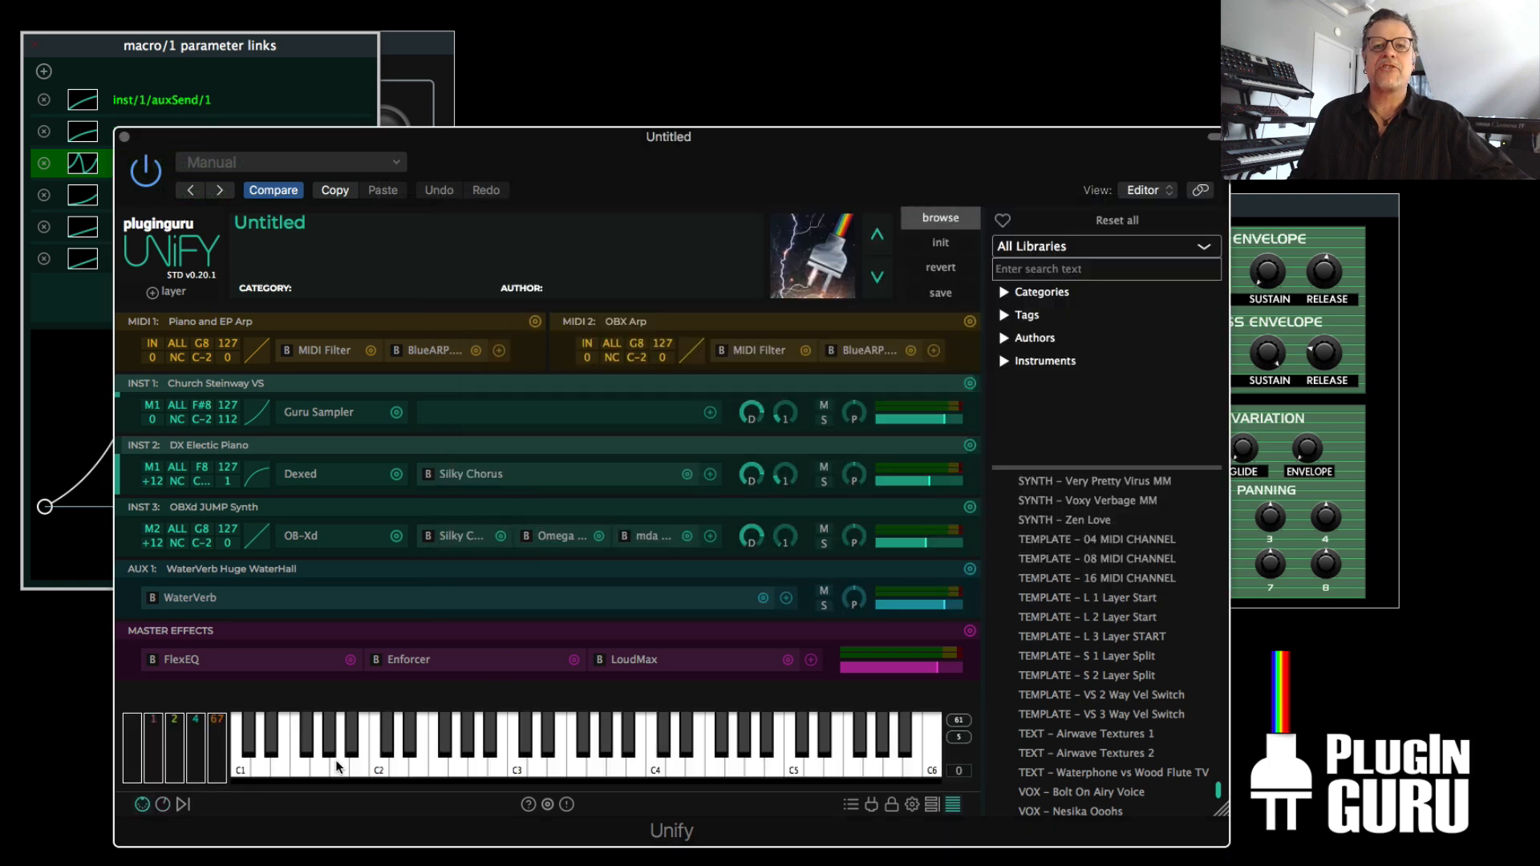
click(1305, 213)
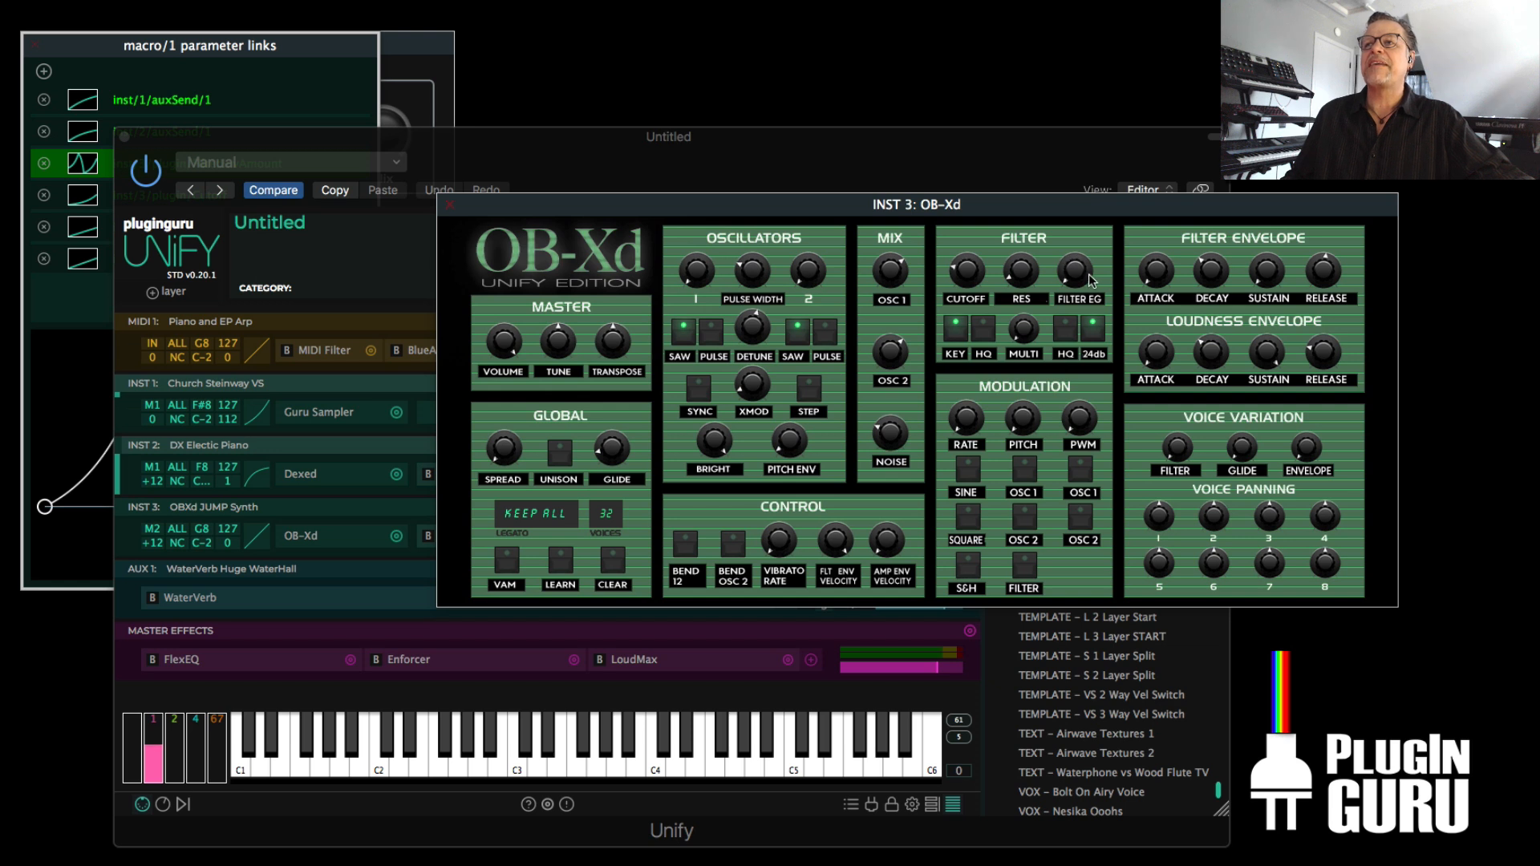
- Remove the peak and dip points from the FilterEnvAmount link curve
click(53, 429)
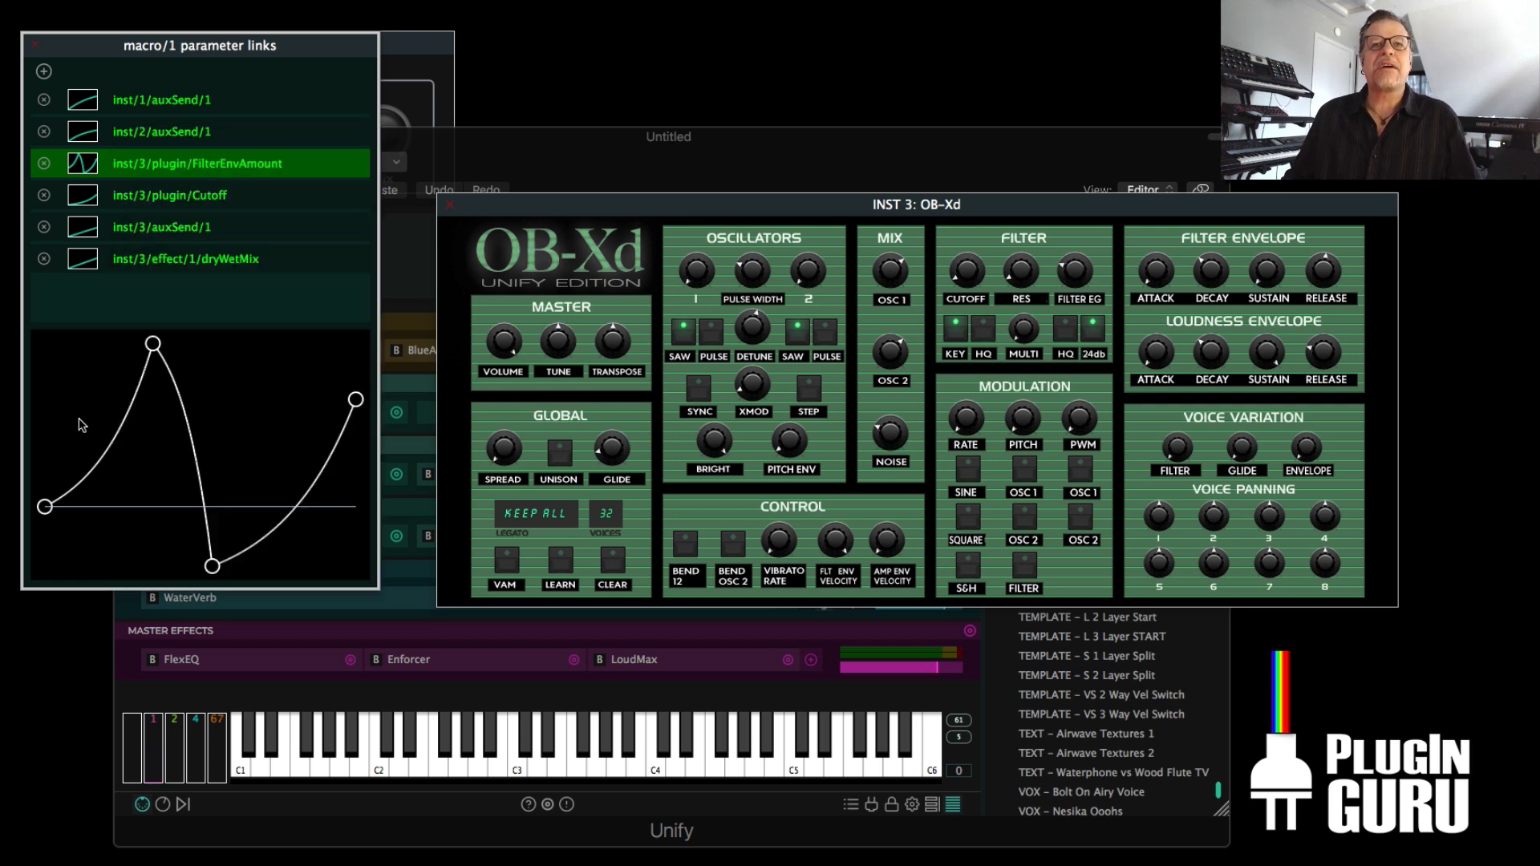
double_click(211, 566)
double_click(152, 344)
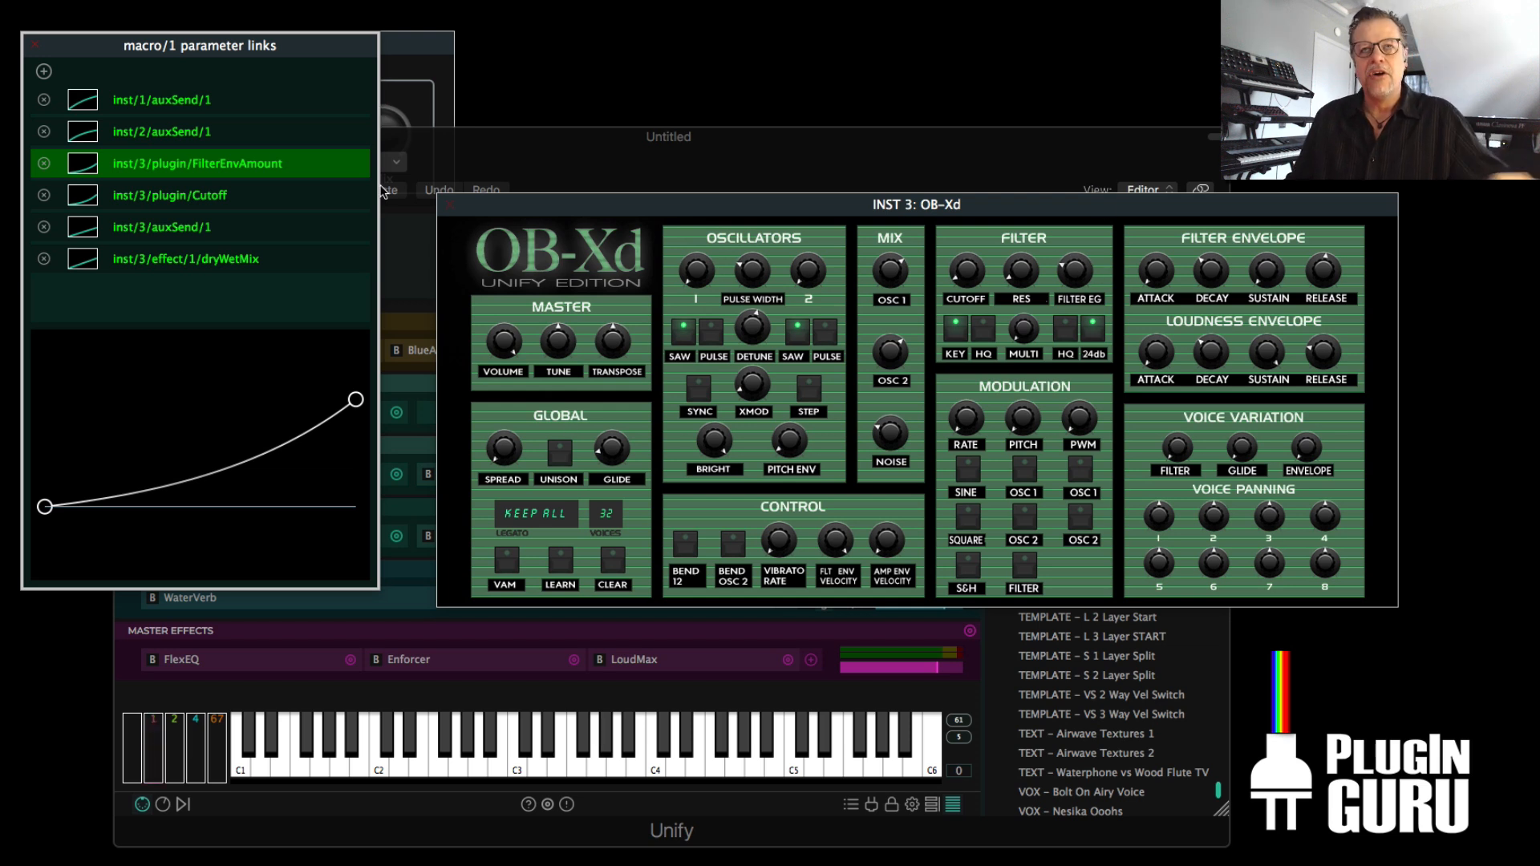
- Close the OB-Xd editor, the Macro1 links window and the Silky Chorus window
click(449, 206)
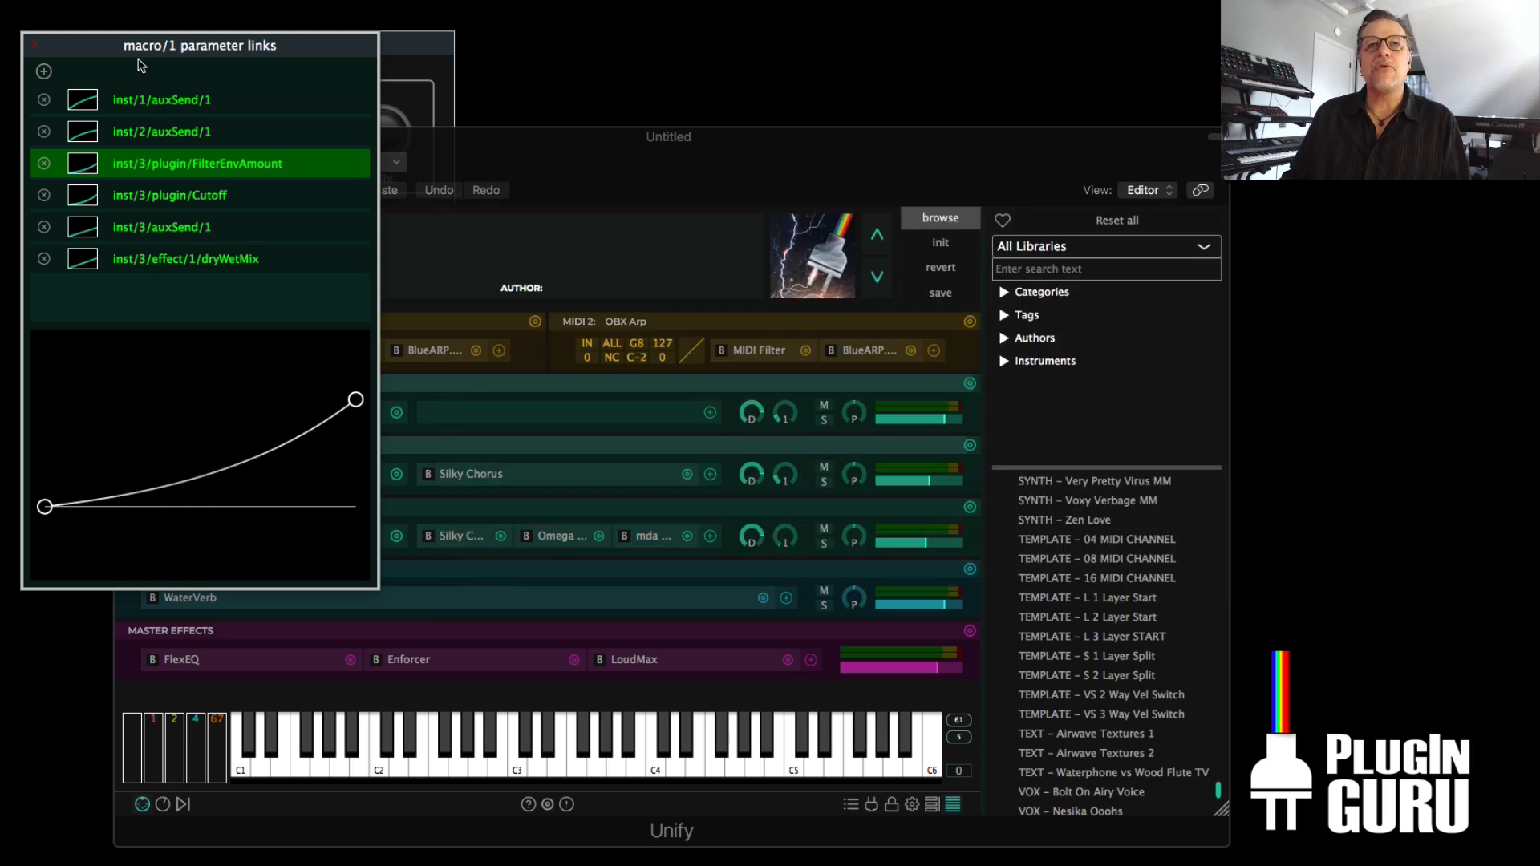
click(37, 45)
click(39, 45)
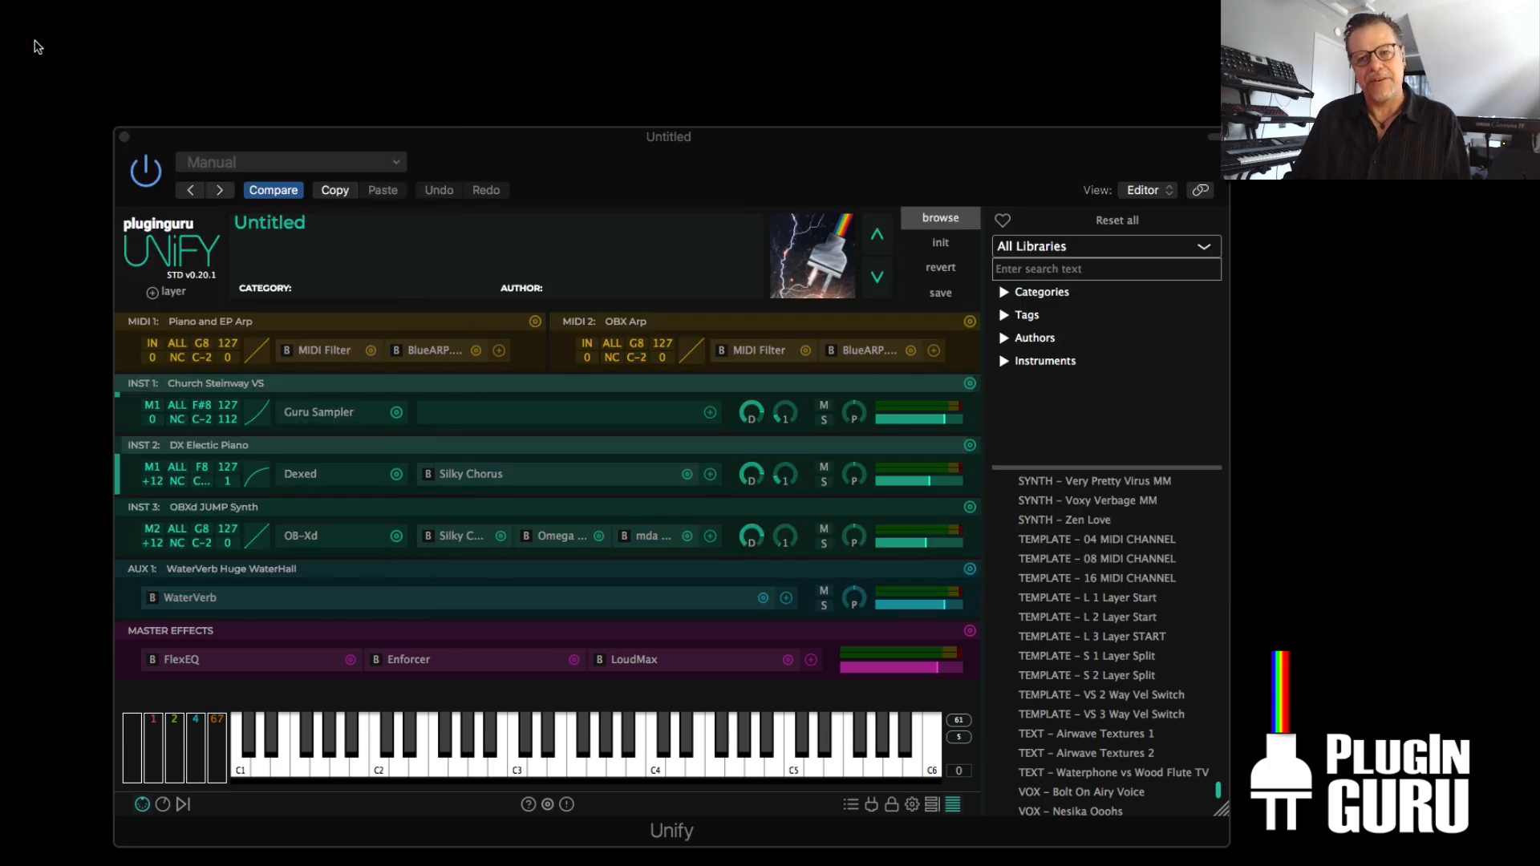
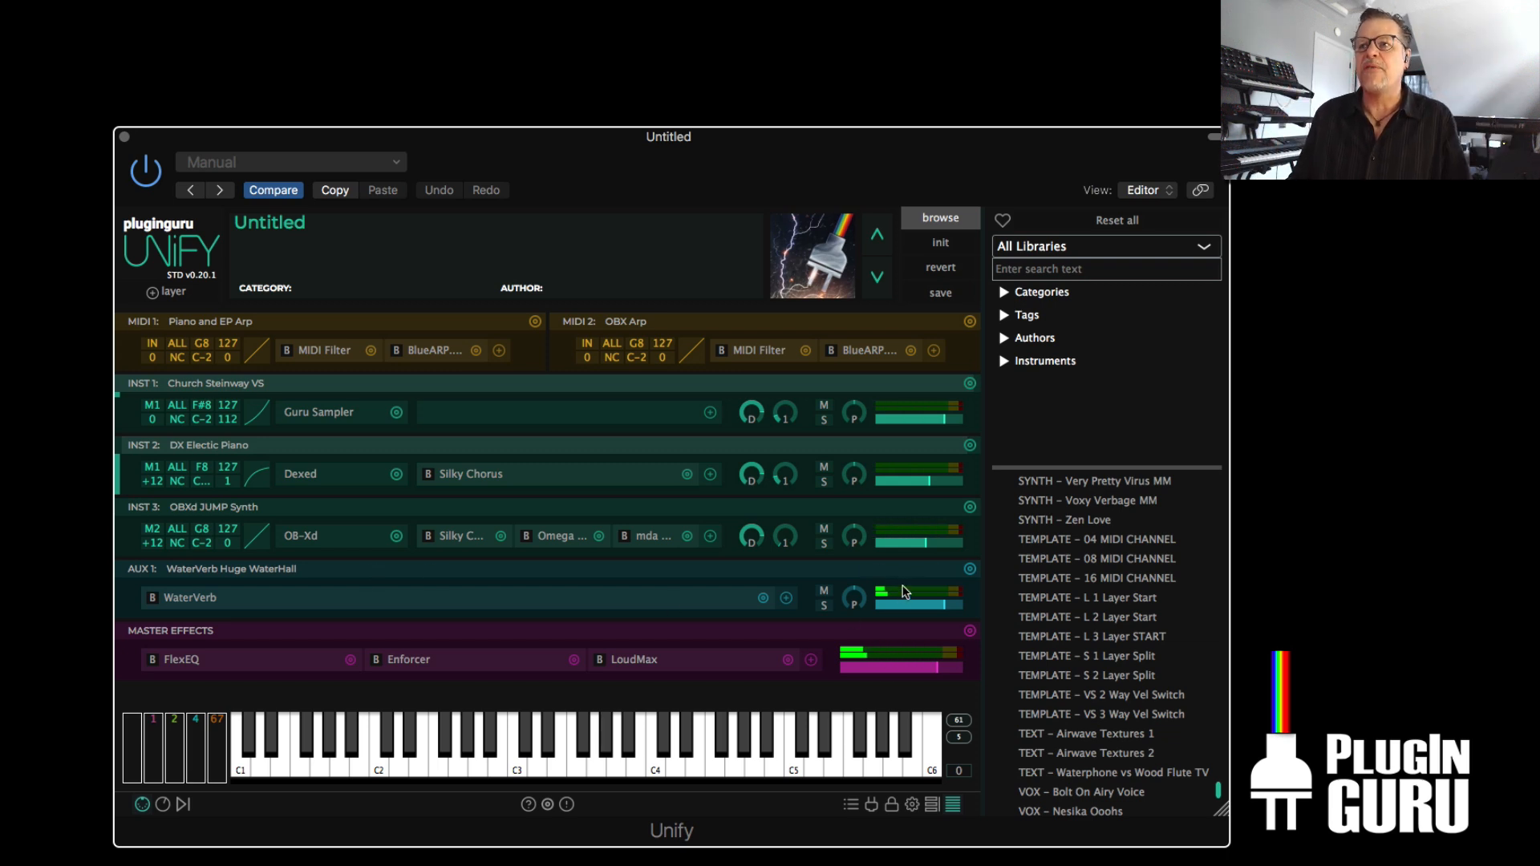
- Add an empty MIDI effects layer to the patch and delete that layer again
mouse_move(950, 606)
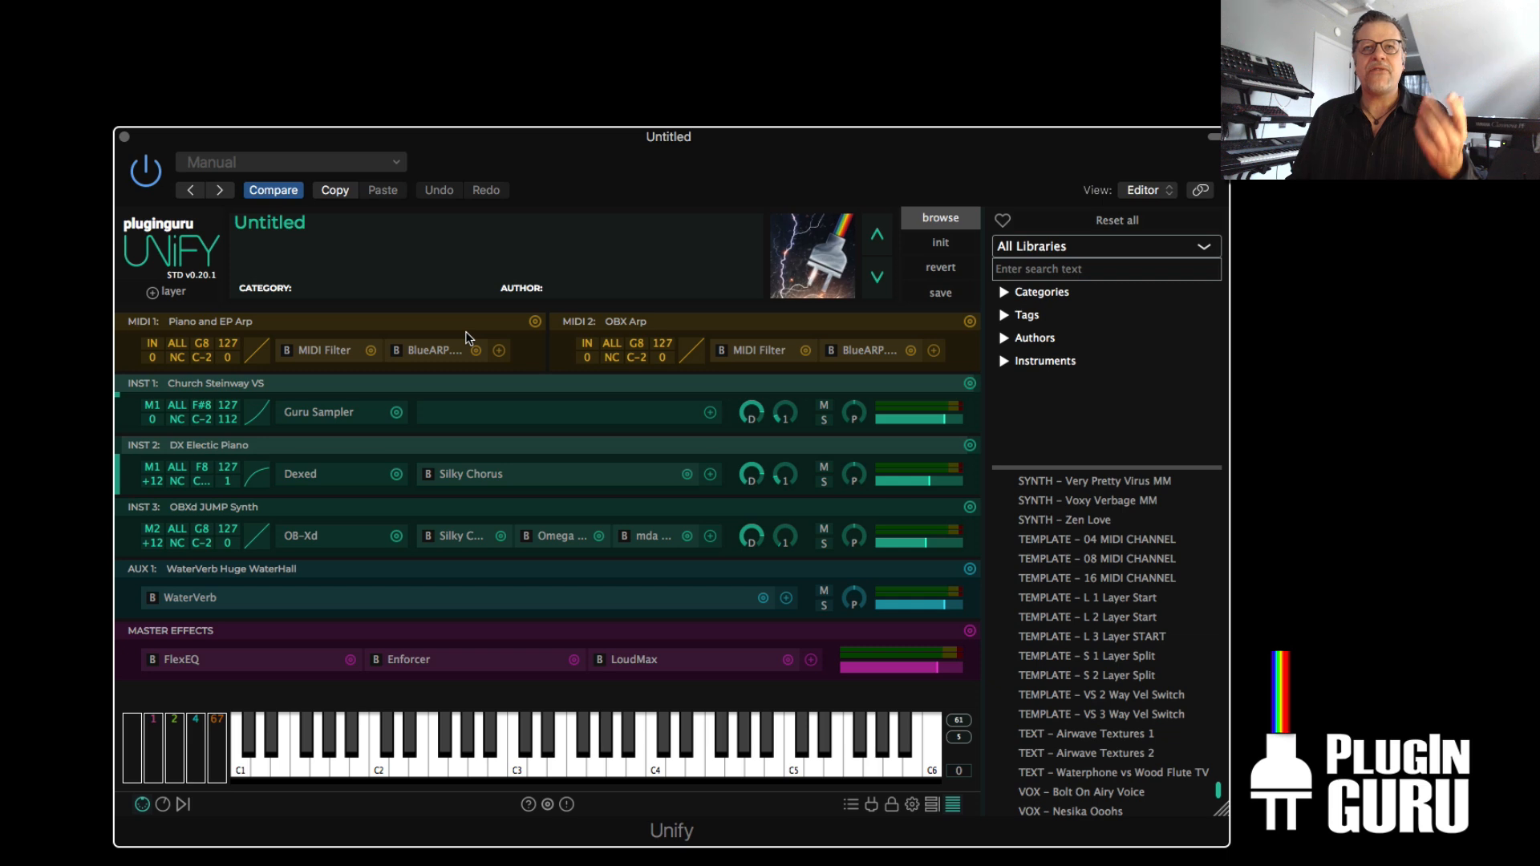
click(168, 292)
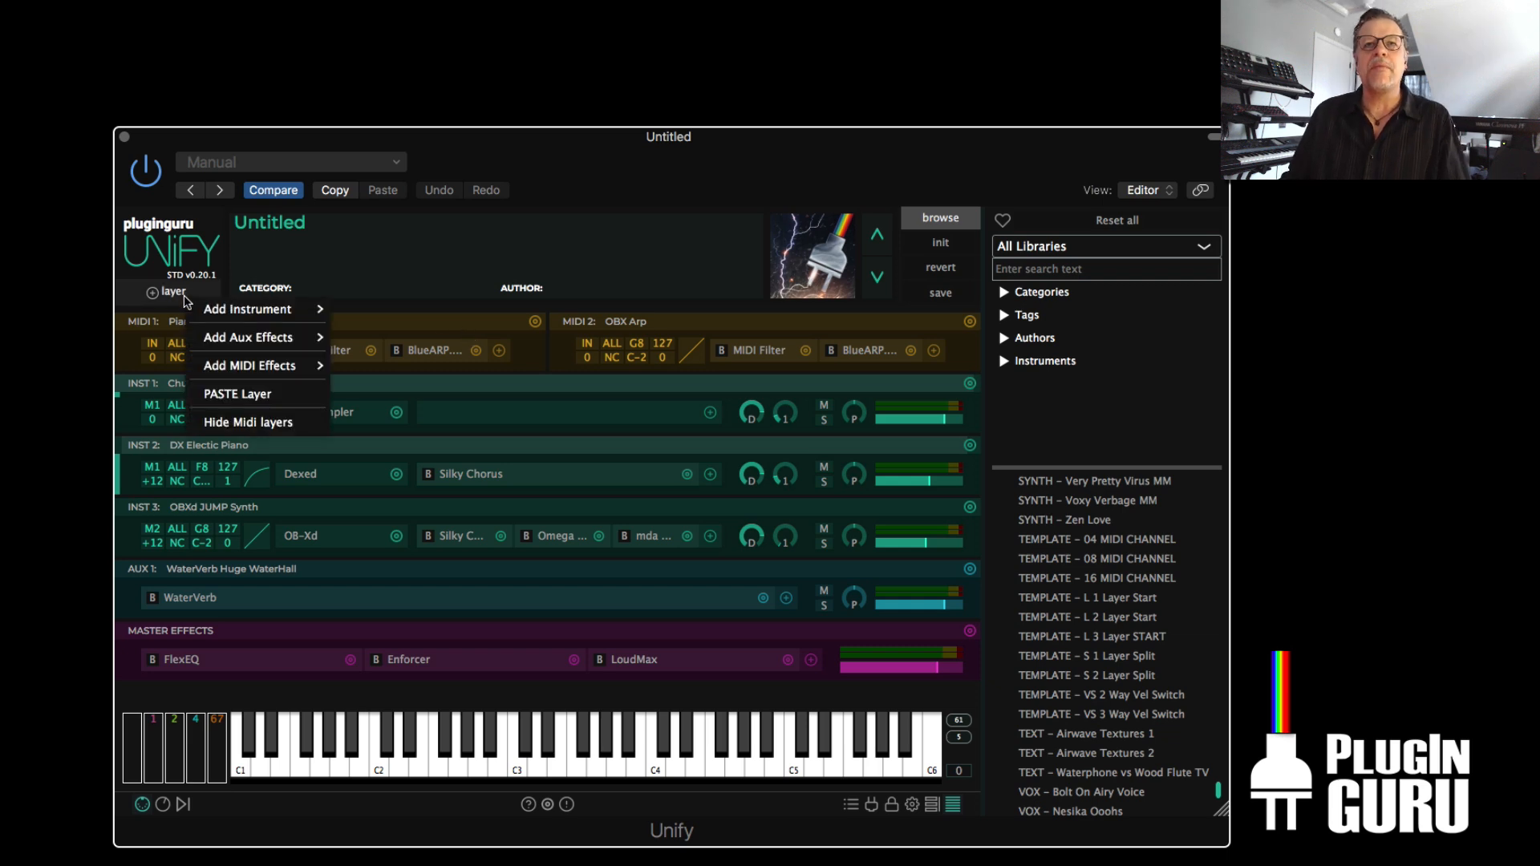
mouse_move(235, 367)
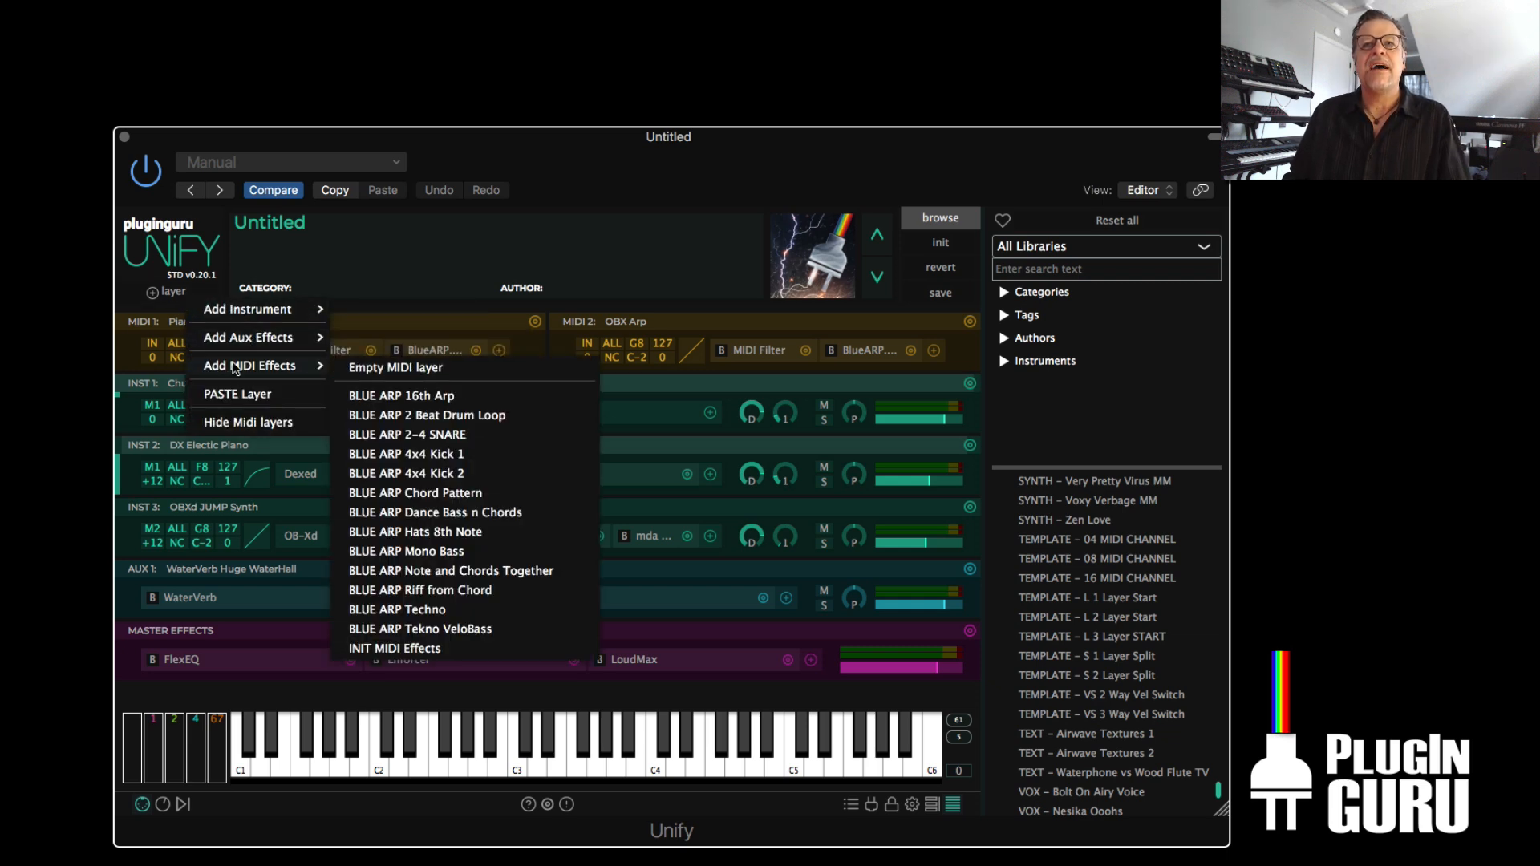
click(423, 370)
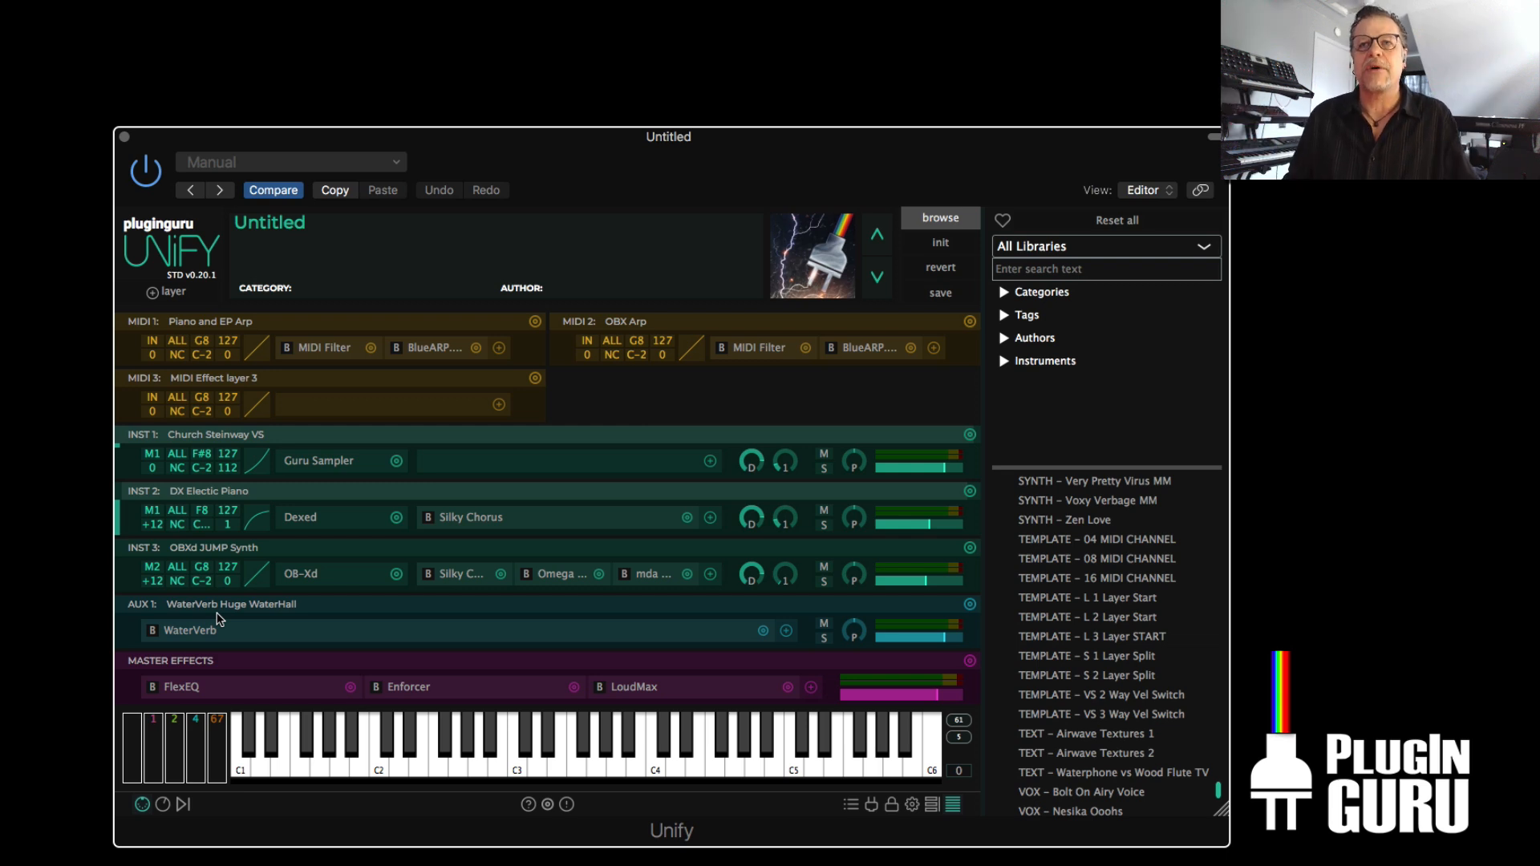
key(alt)
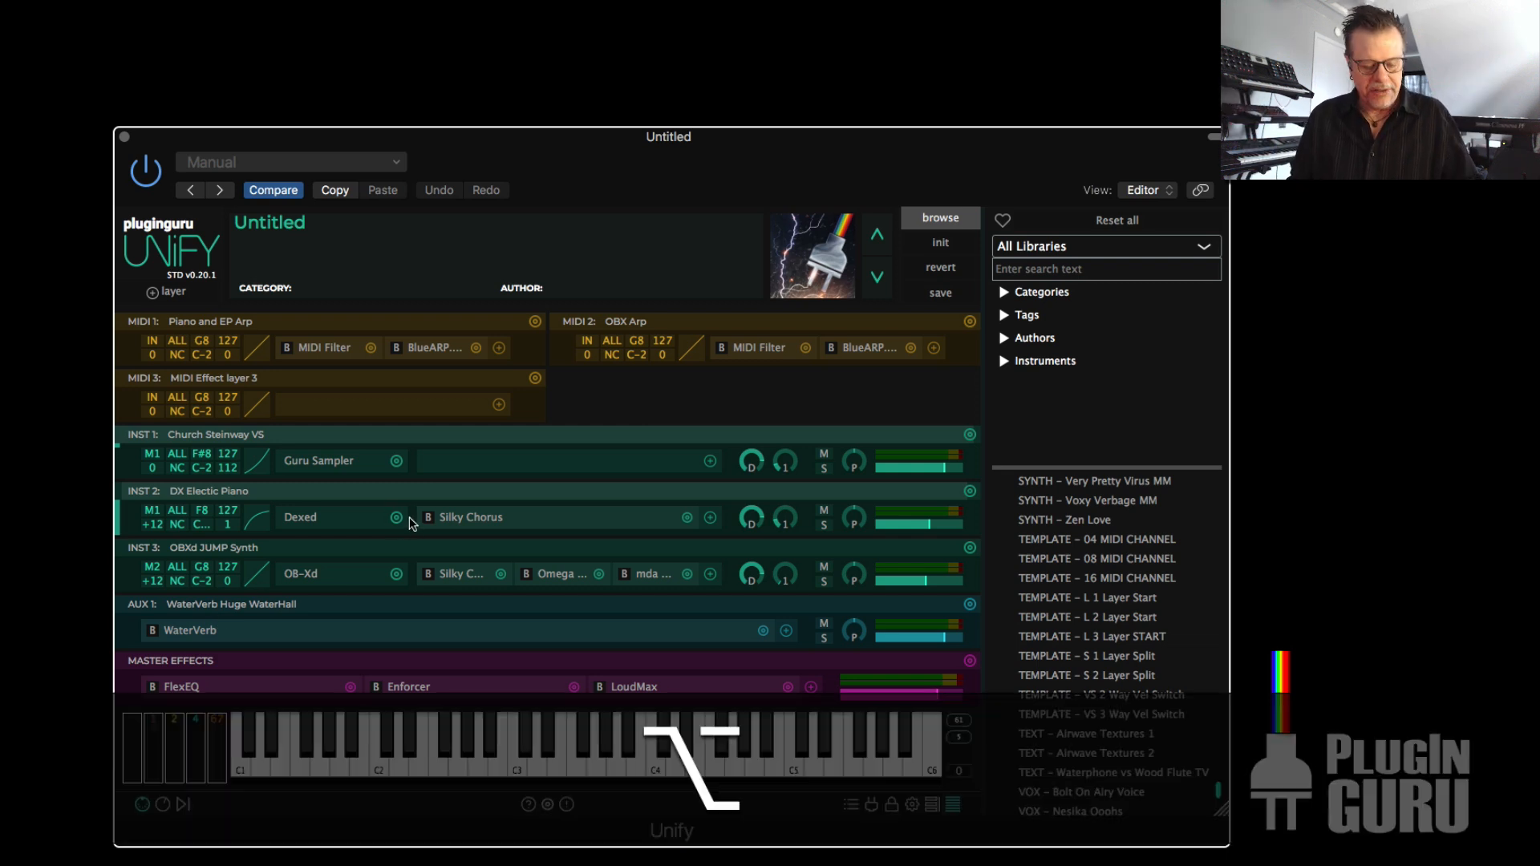
alt+click(535, 378)
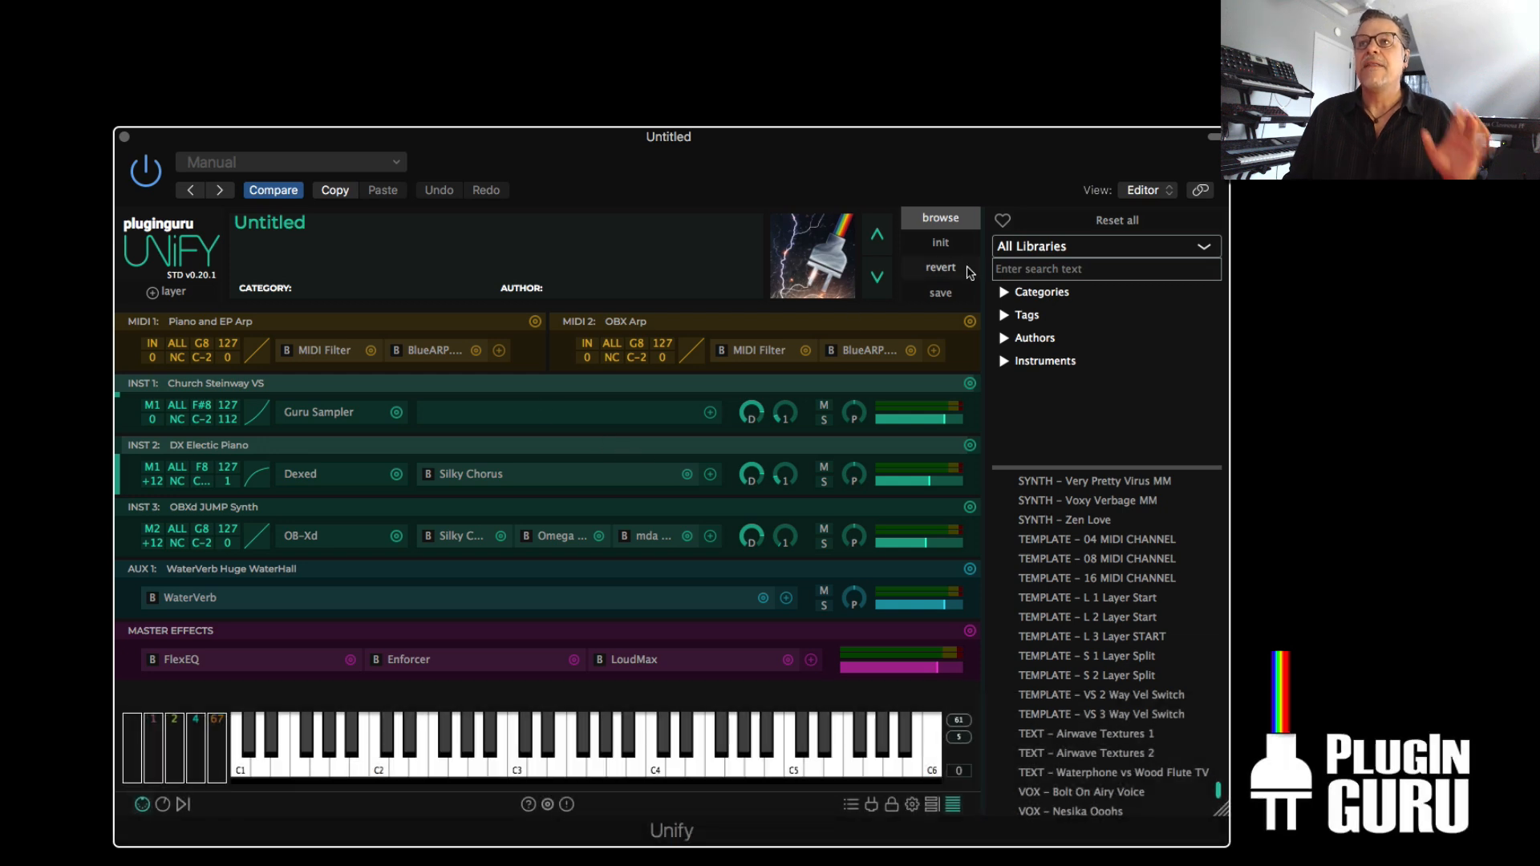
- Start saving the patch as a preset and name it "BPM KEY - PingPong Pianos"
click(940, 293)
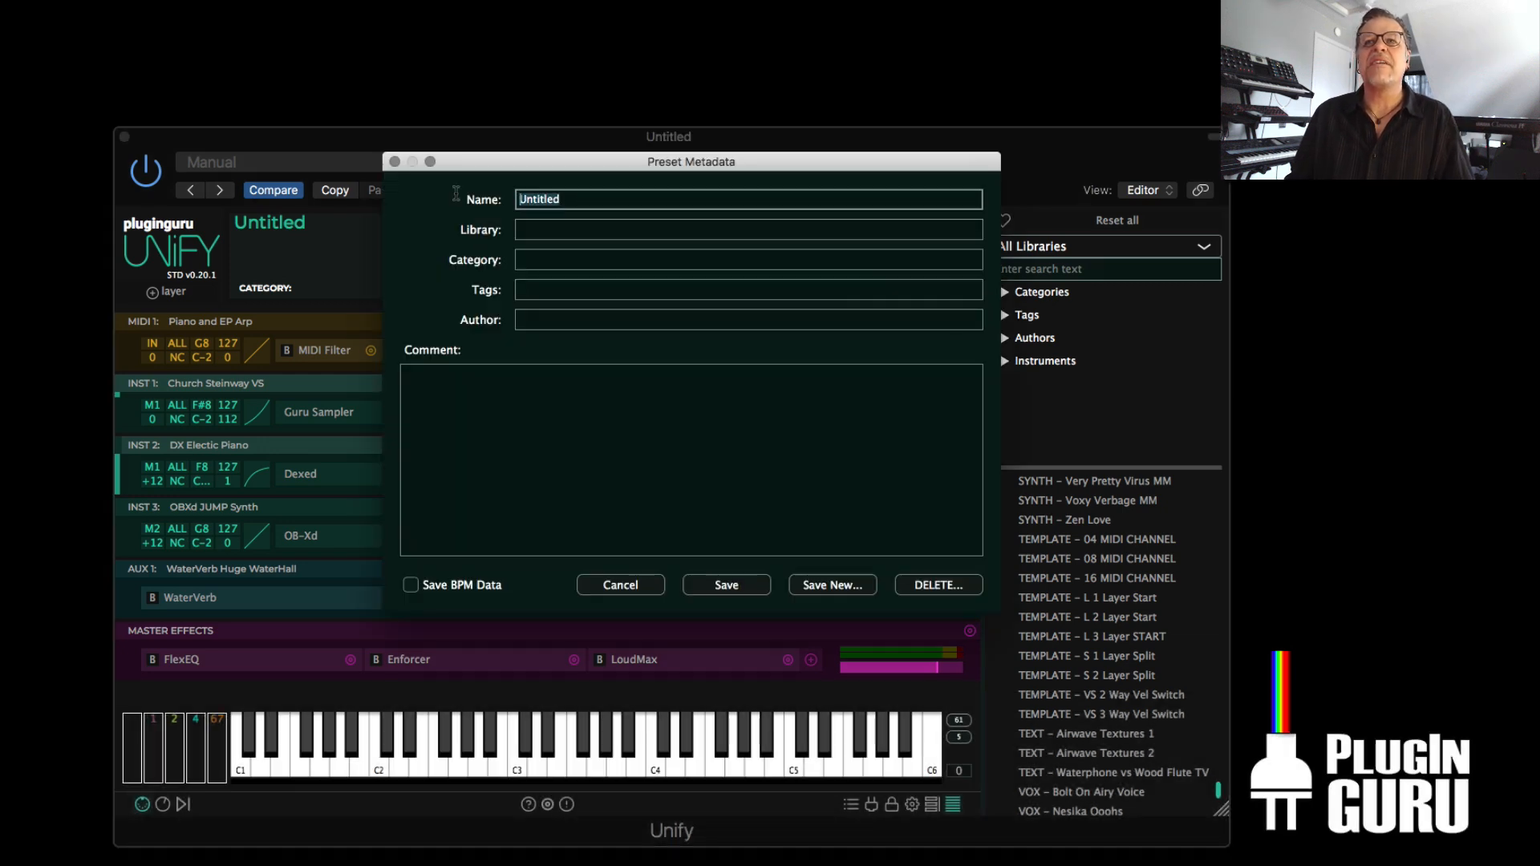
text(BPM KEY - )
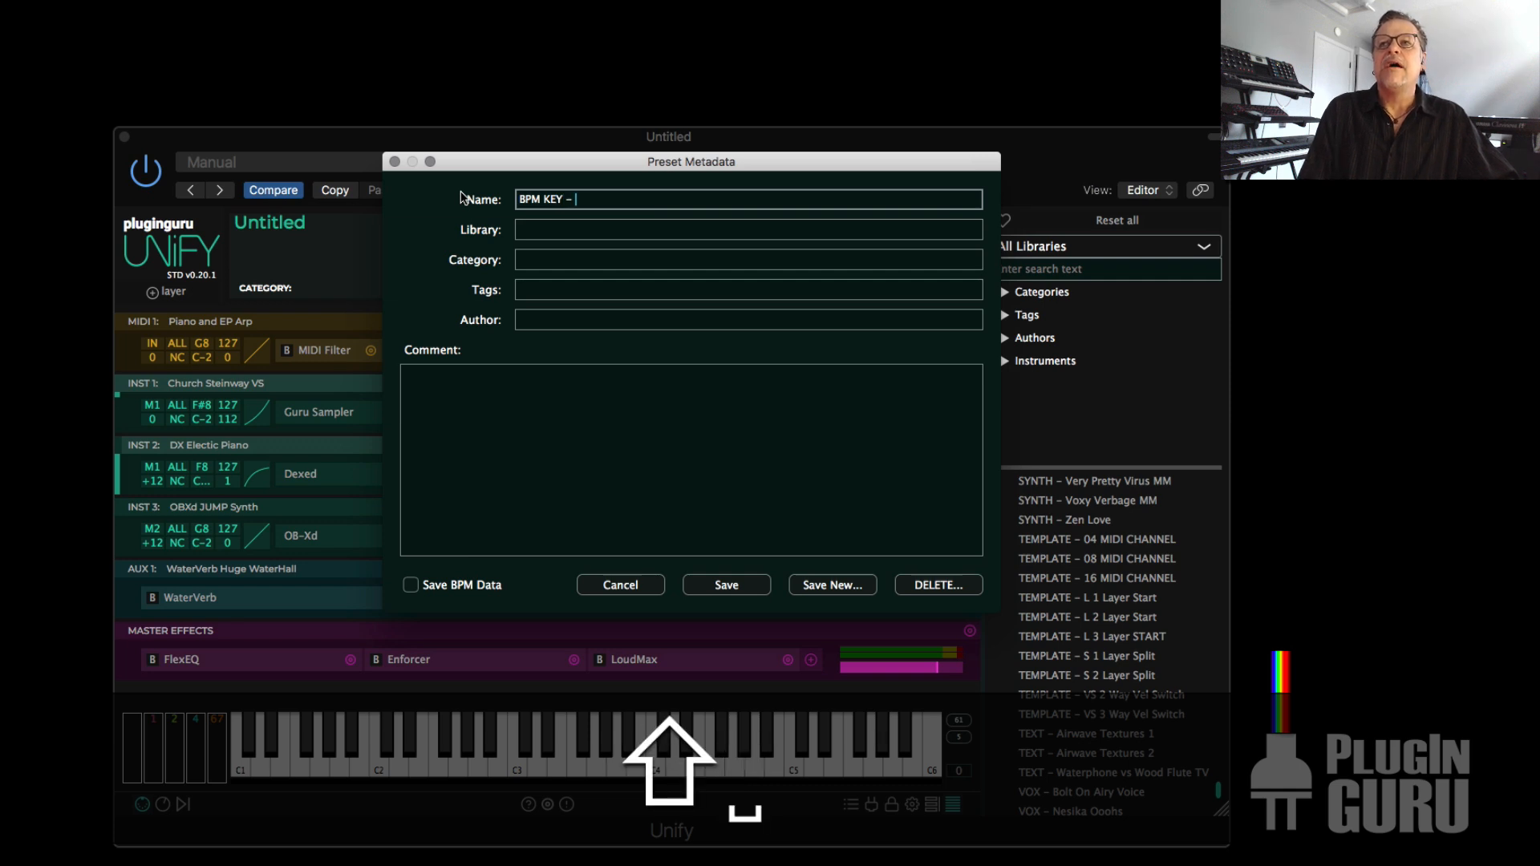
text(Pa)
key(BackSpace)
text(ing)
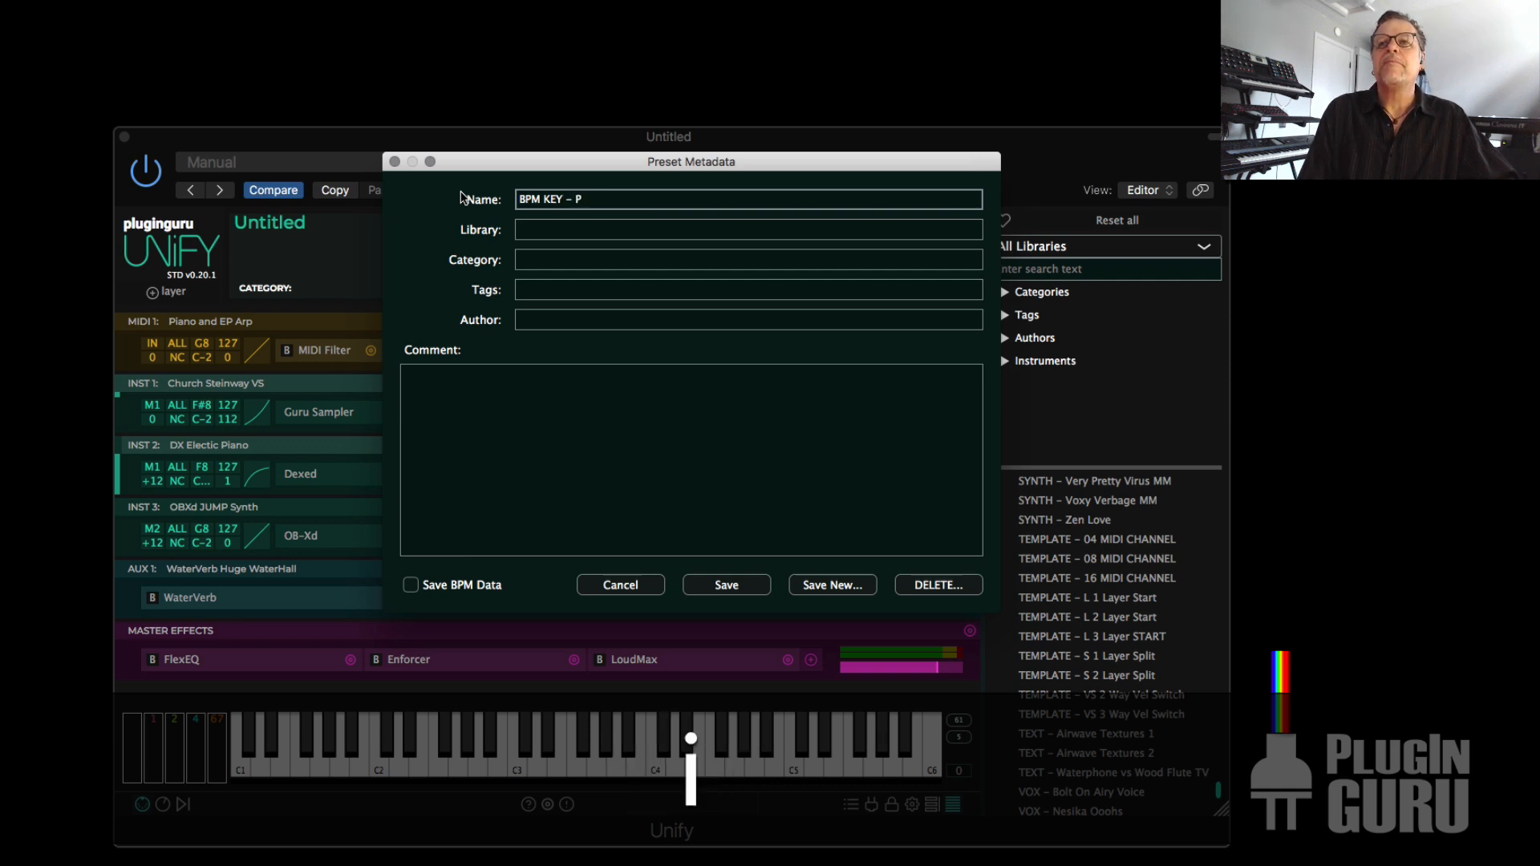
key(BackSpace)
text(gPong Pianos)
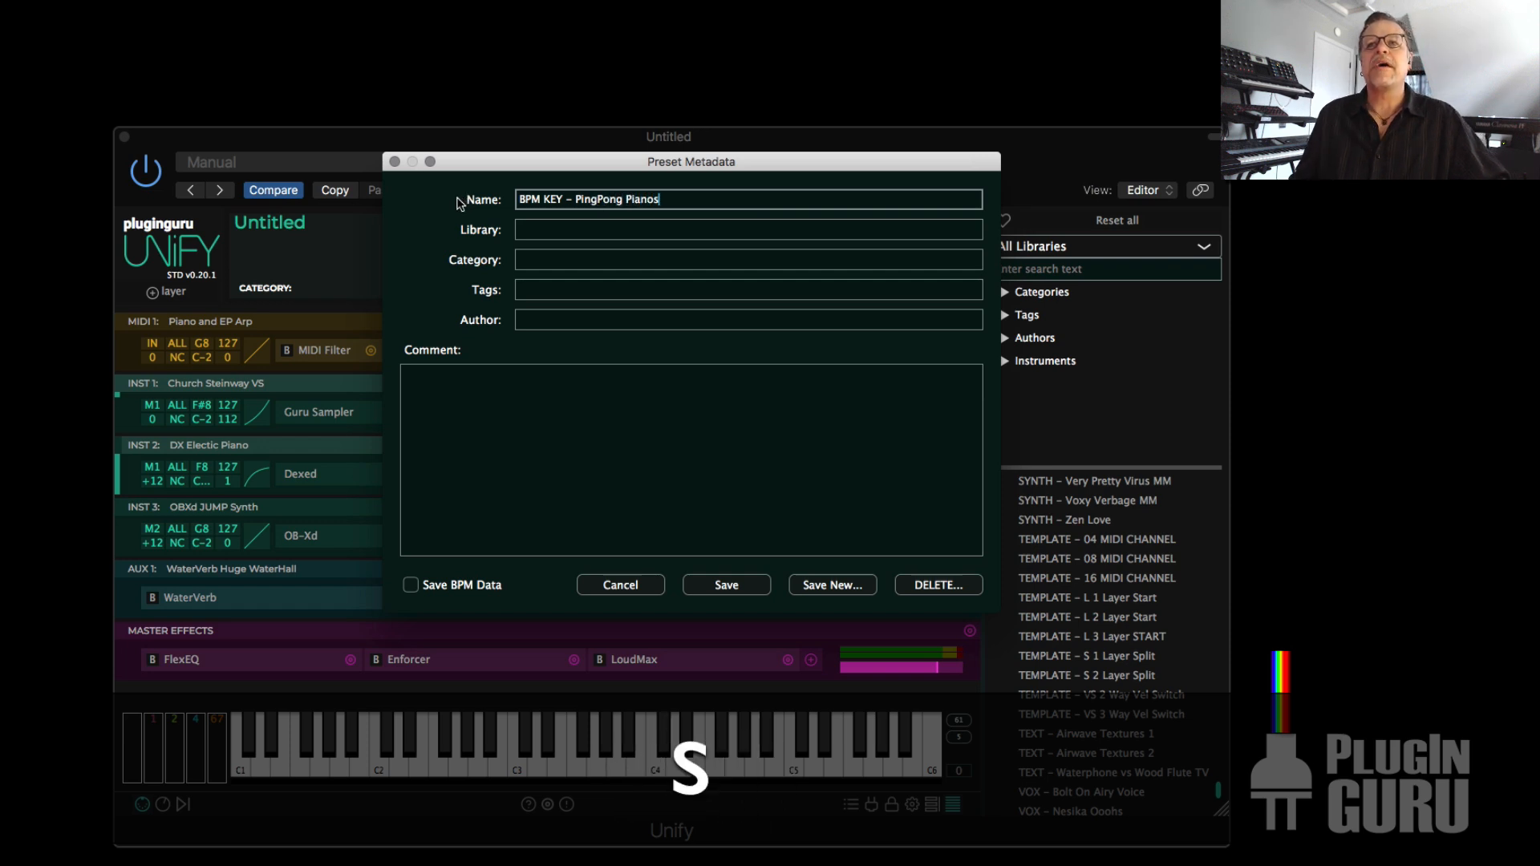
- Set the preset's library to "Unify Standard Library" and its category to "BPM, Keyboard"
click(552, 233)
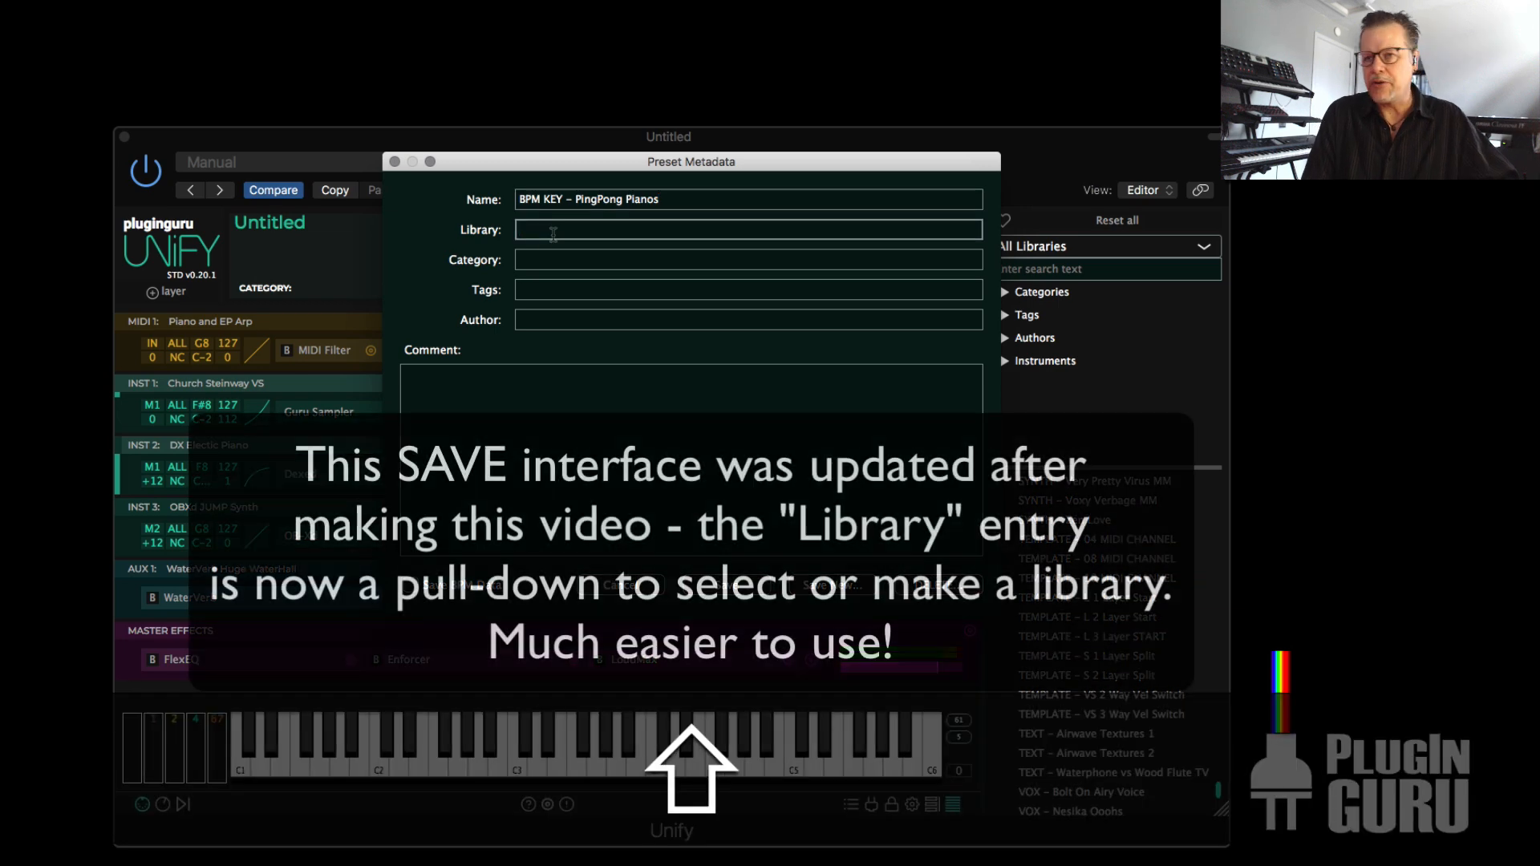
text(Unify)
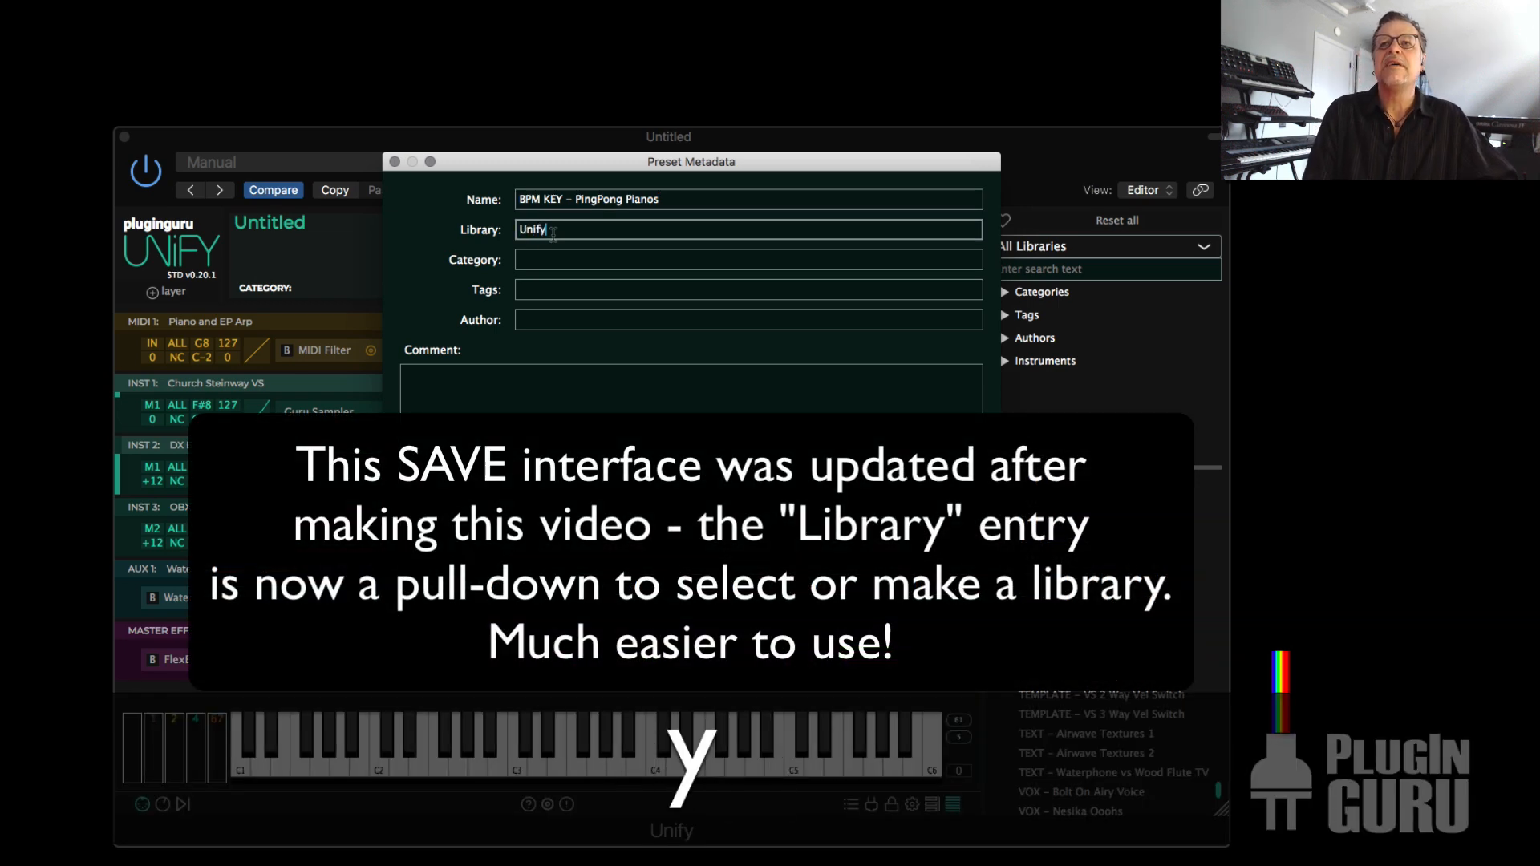
text( Standard )
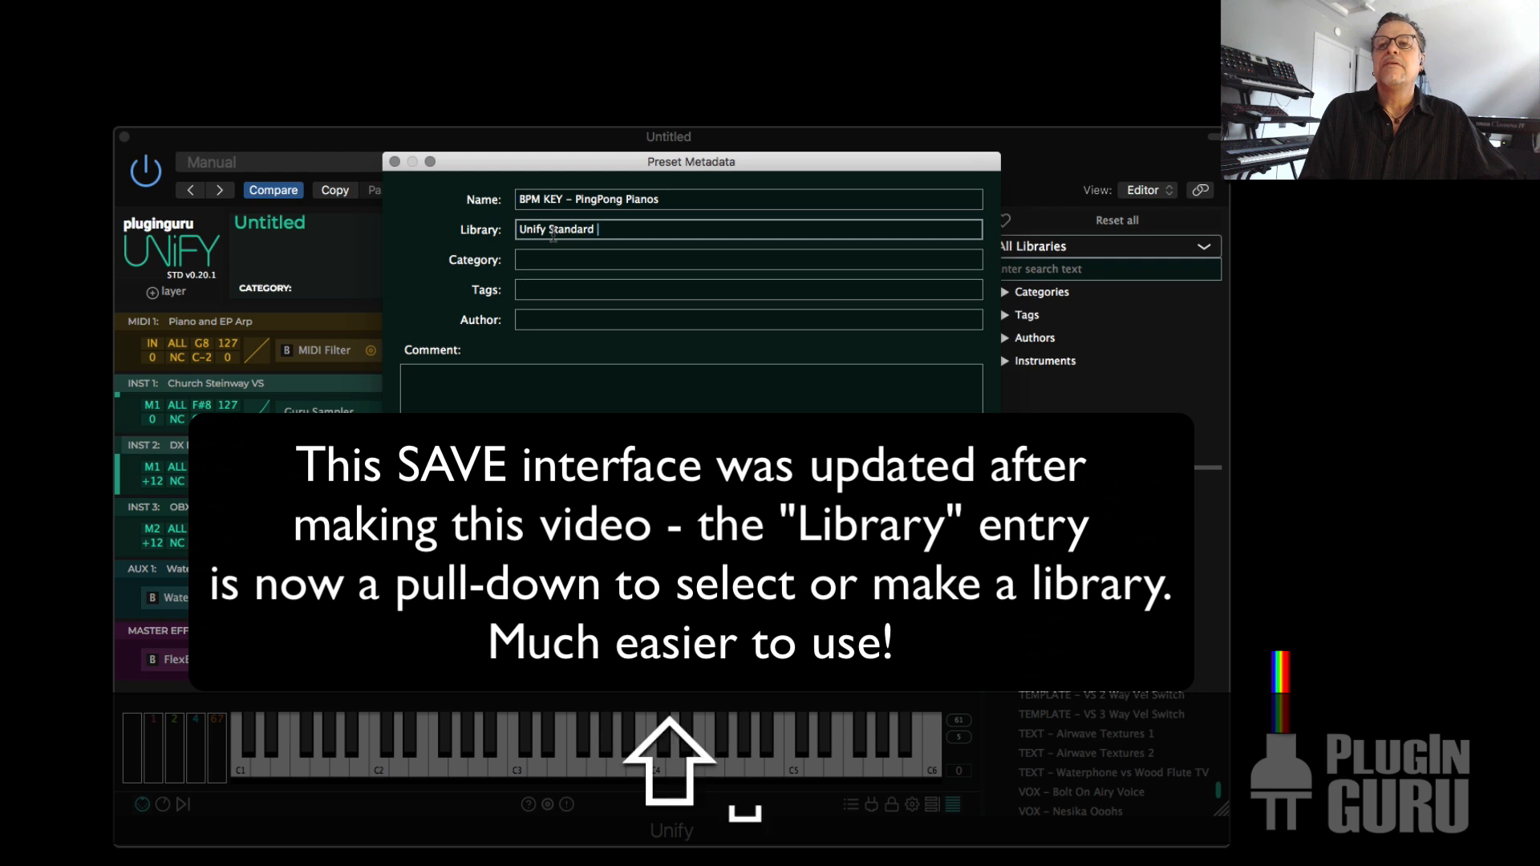
text(Library)
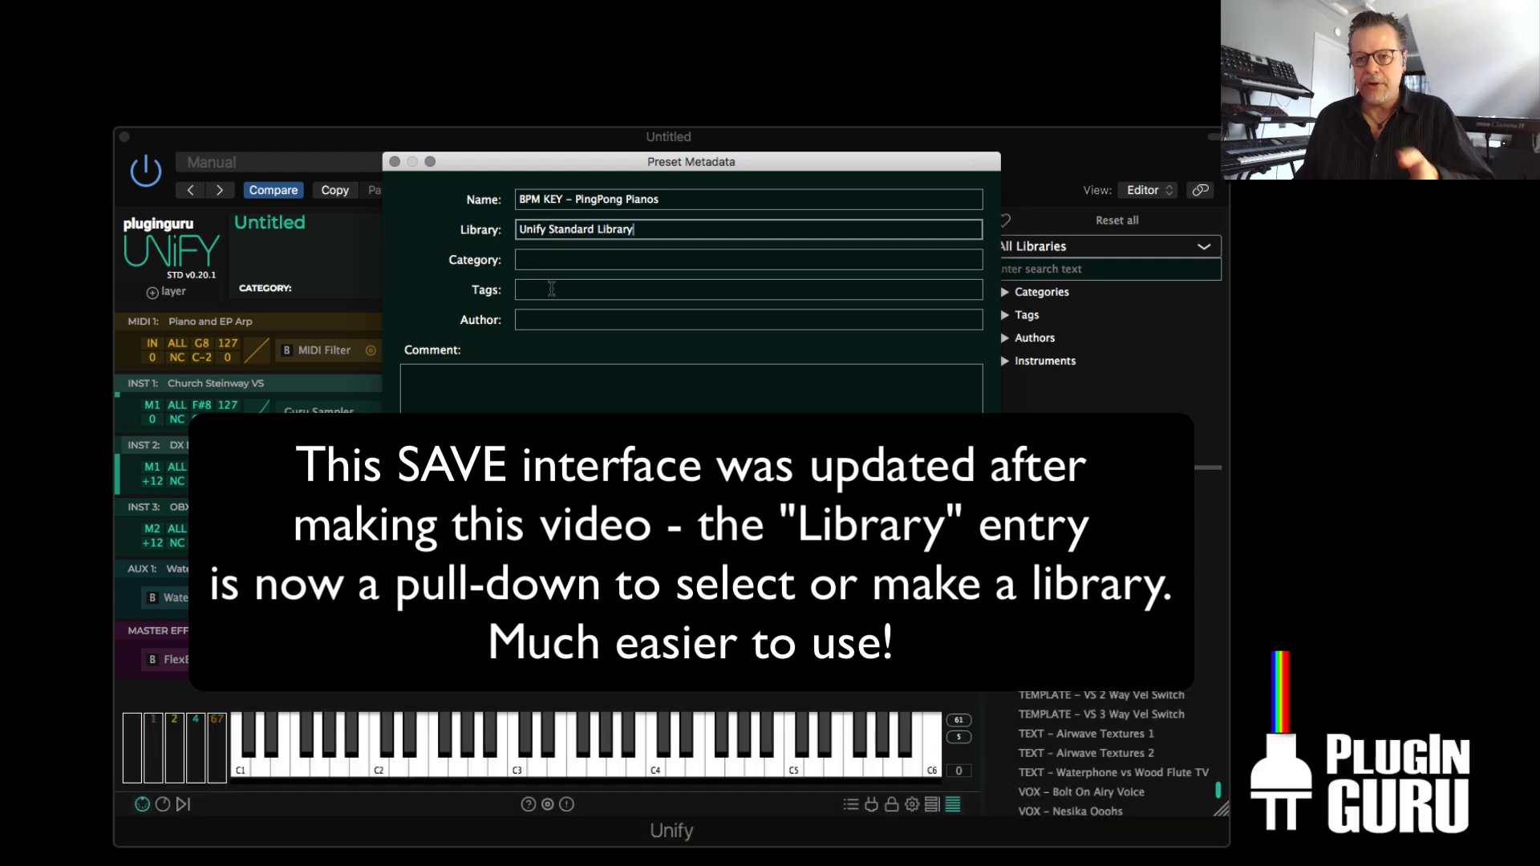
click(540, 255)
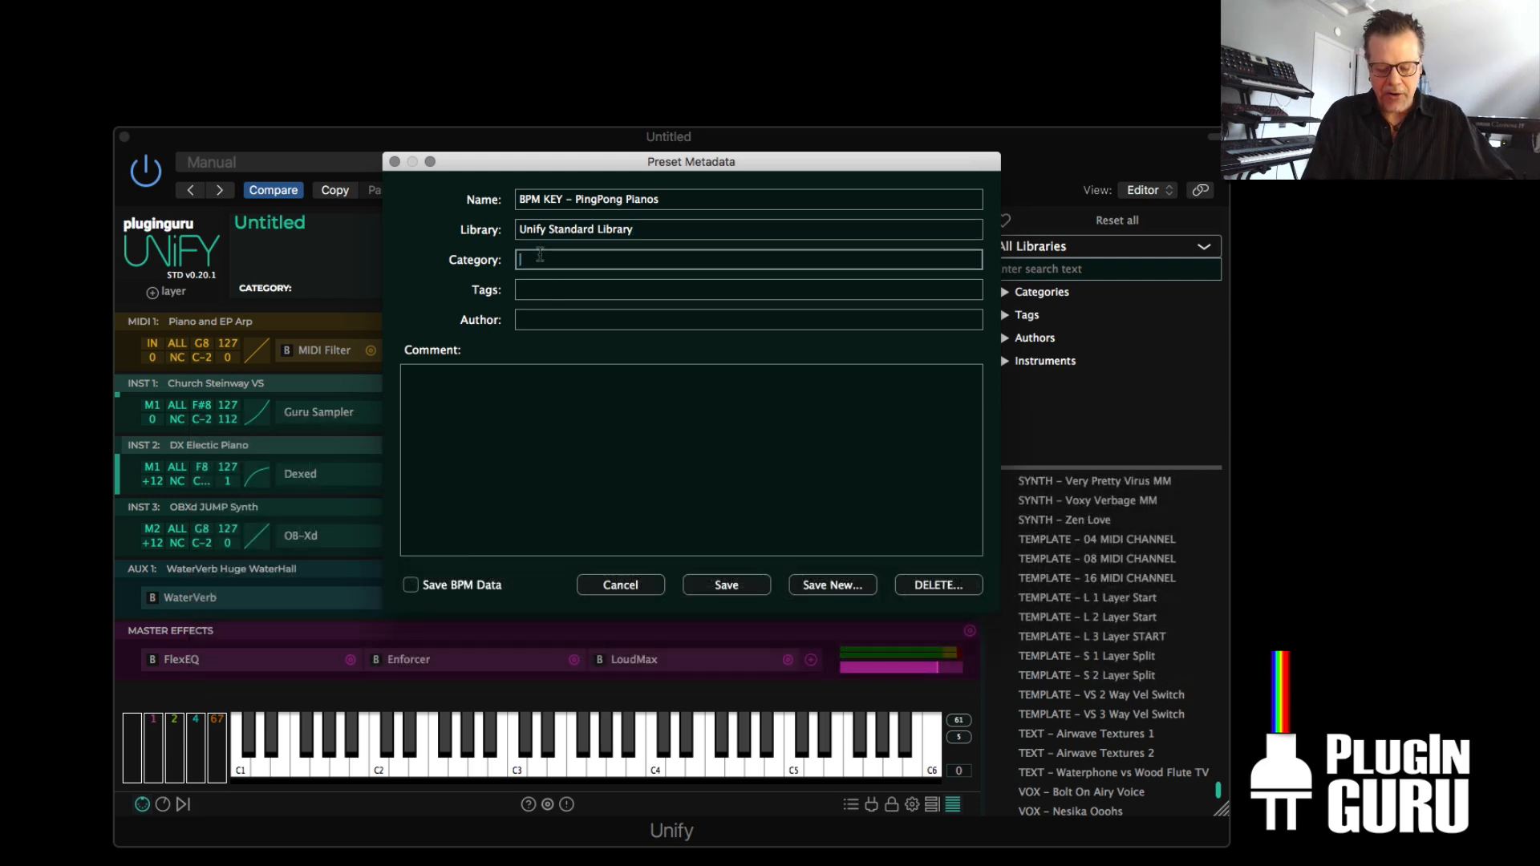
text(BPM, Ke)
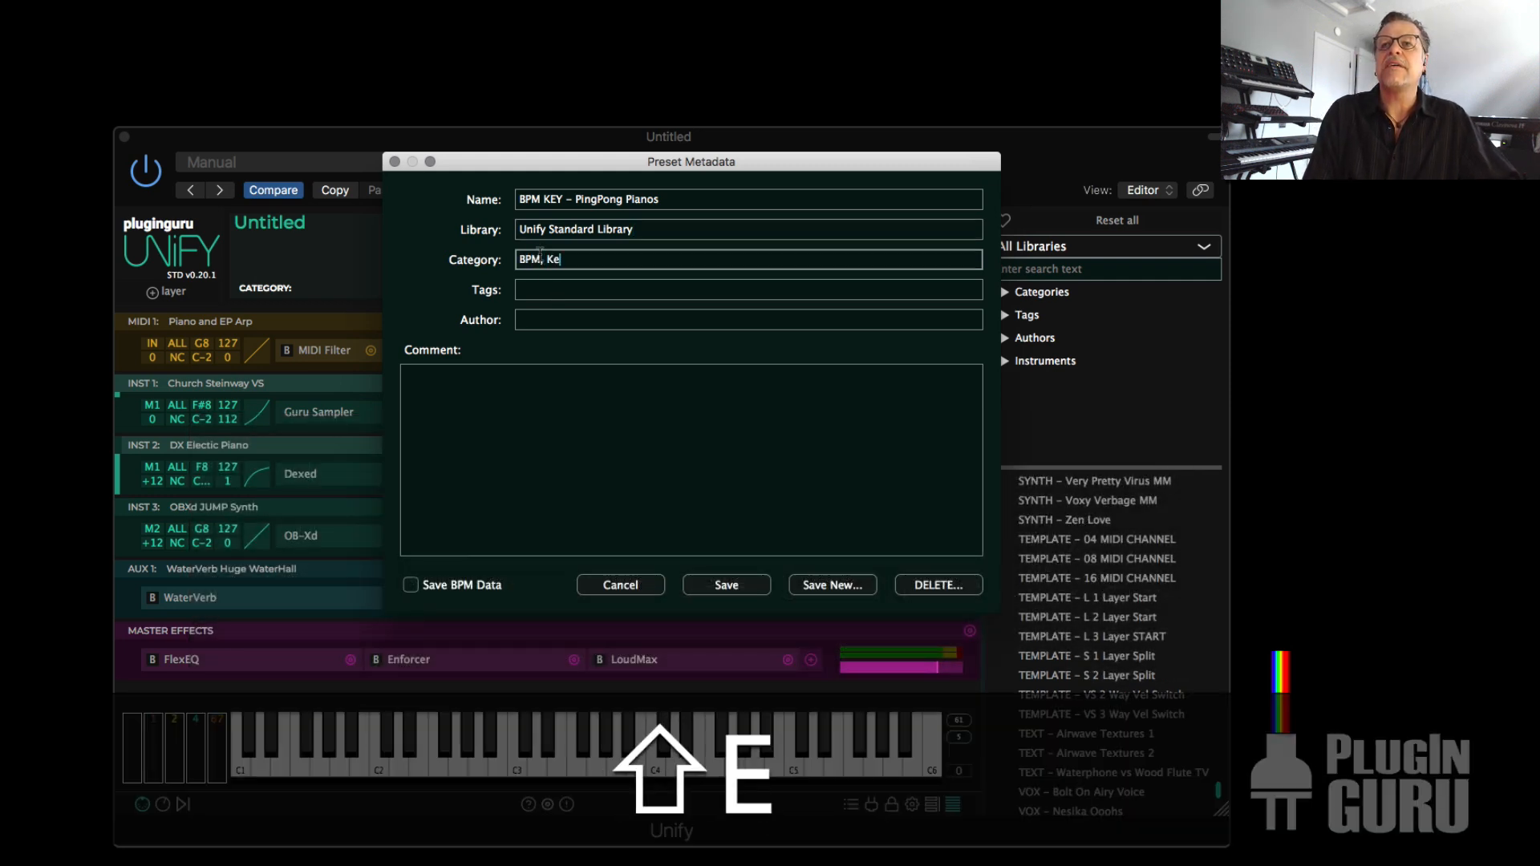
text(yboard)
- Enter the preset tags "BPM Piano, Church Steinway, Dexed, Tutorial, Synth"
click(563, 290)
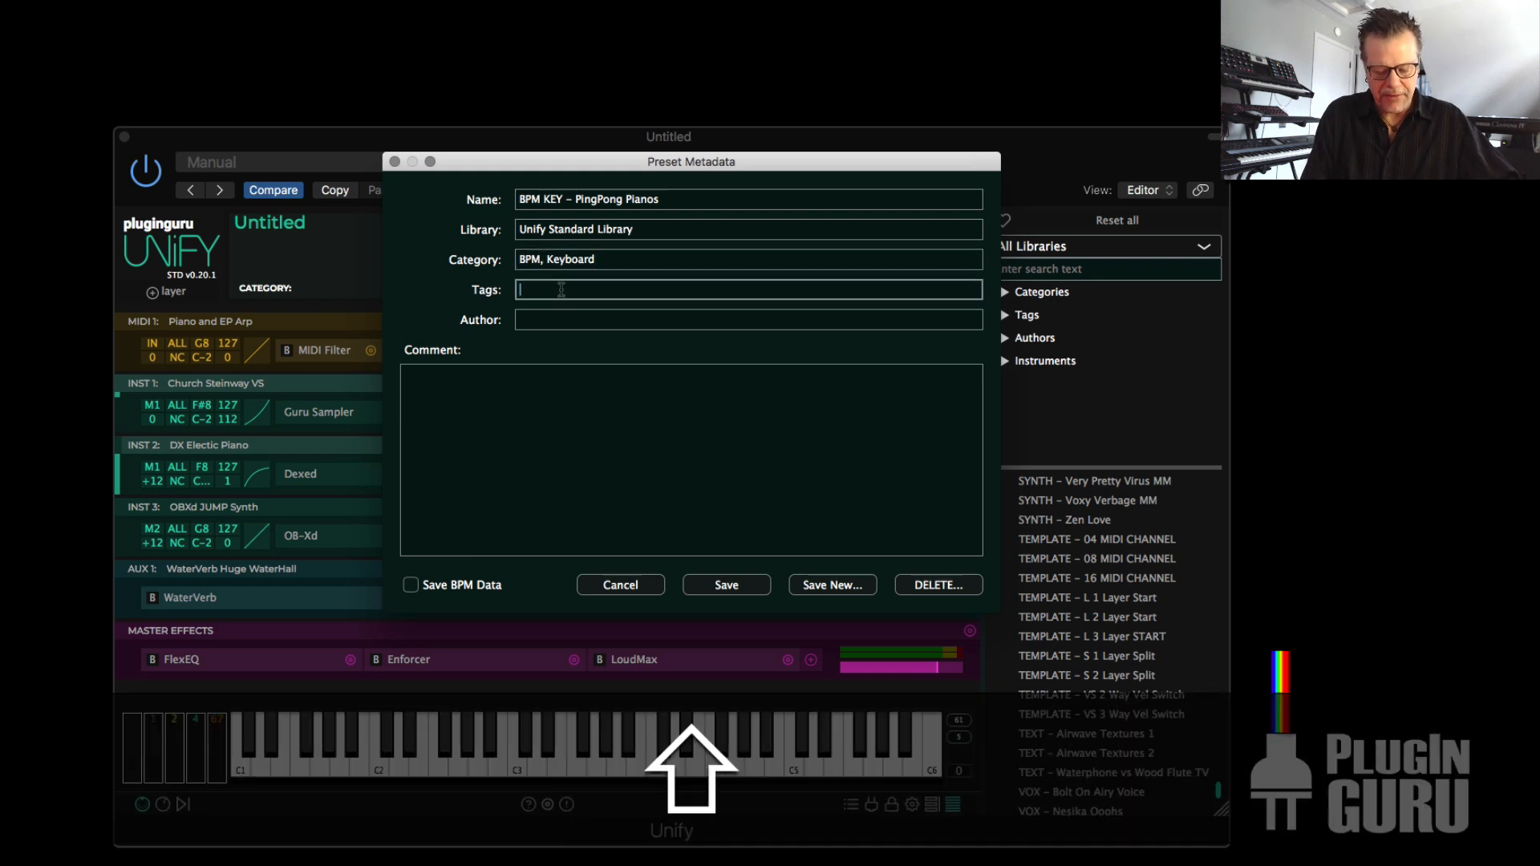
text(BPM Piano)
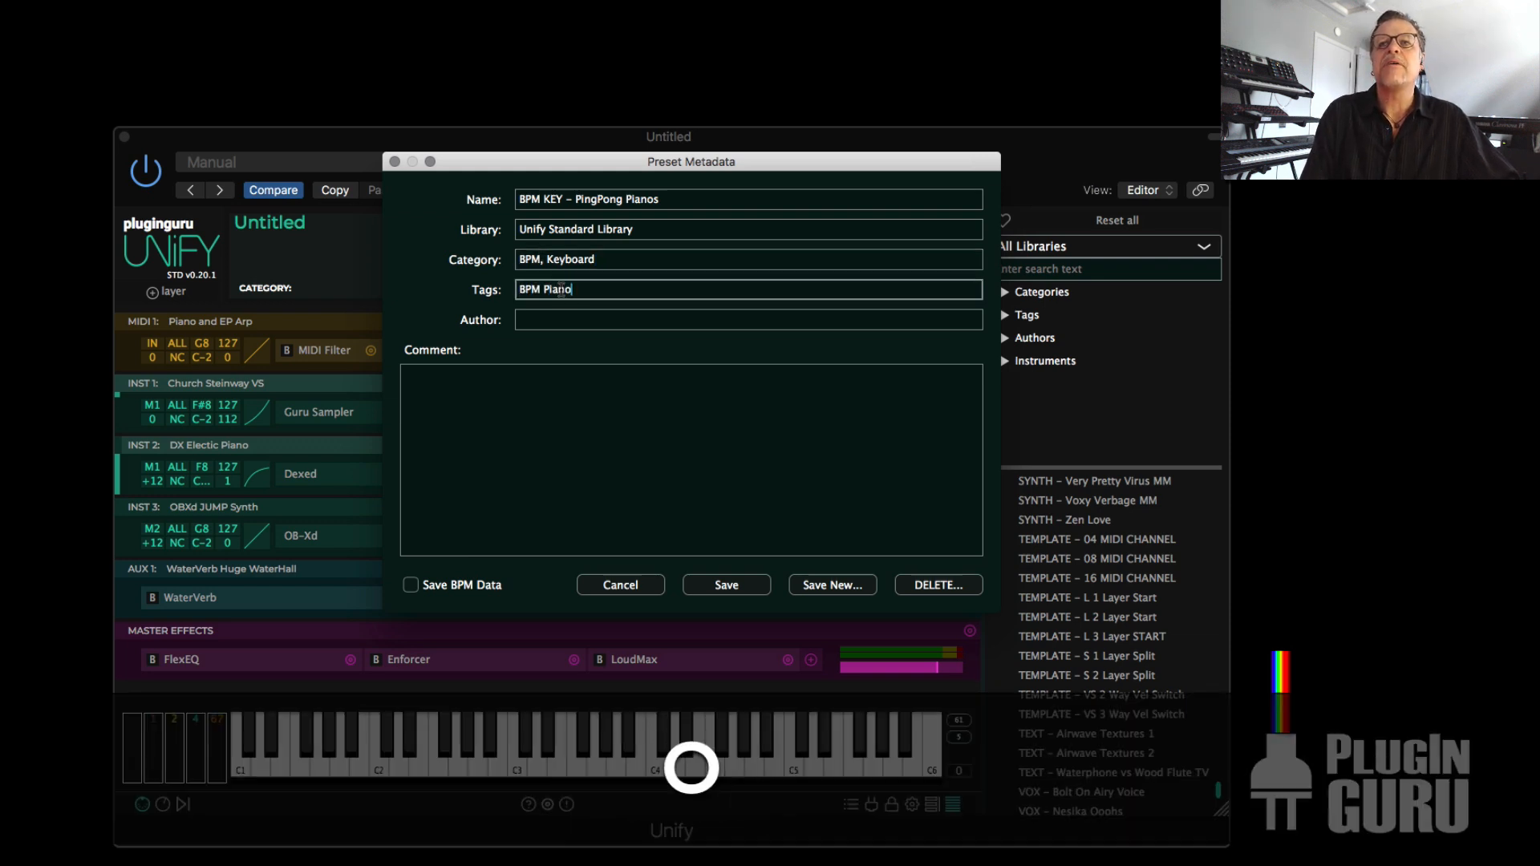
text(,)
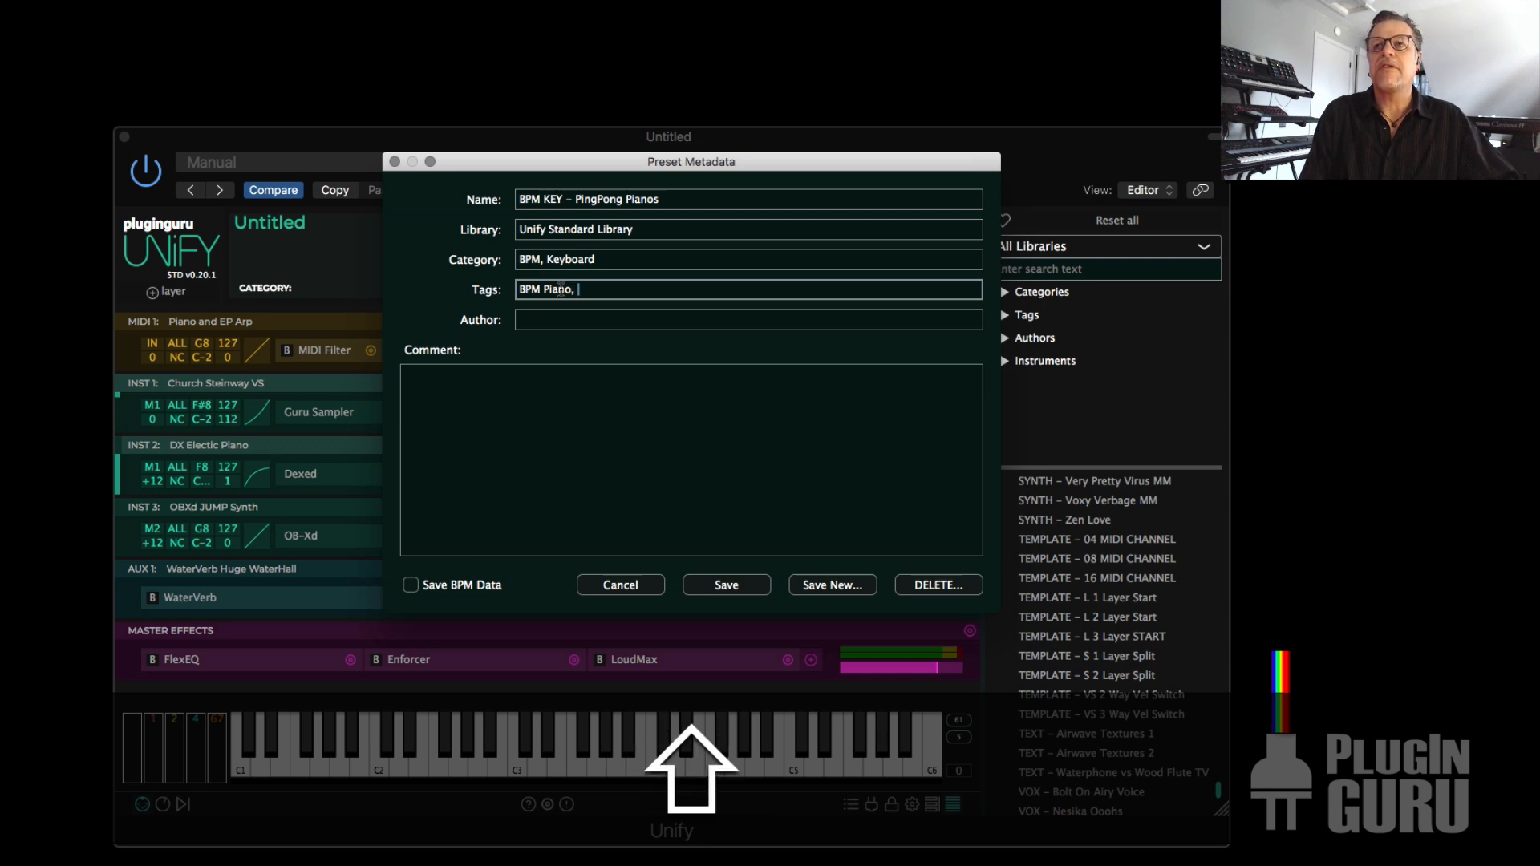
text( Ch)
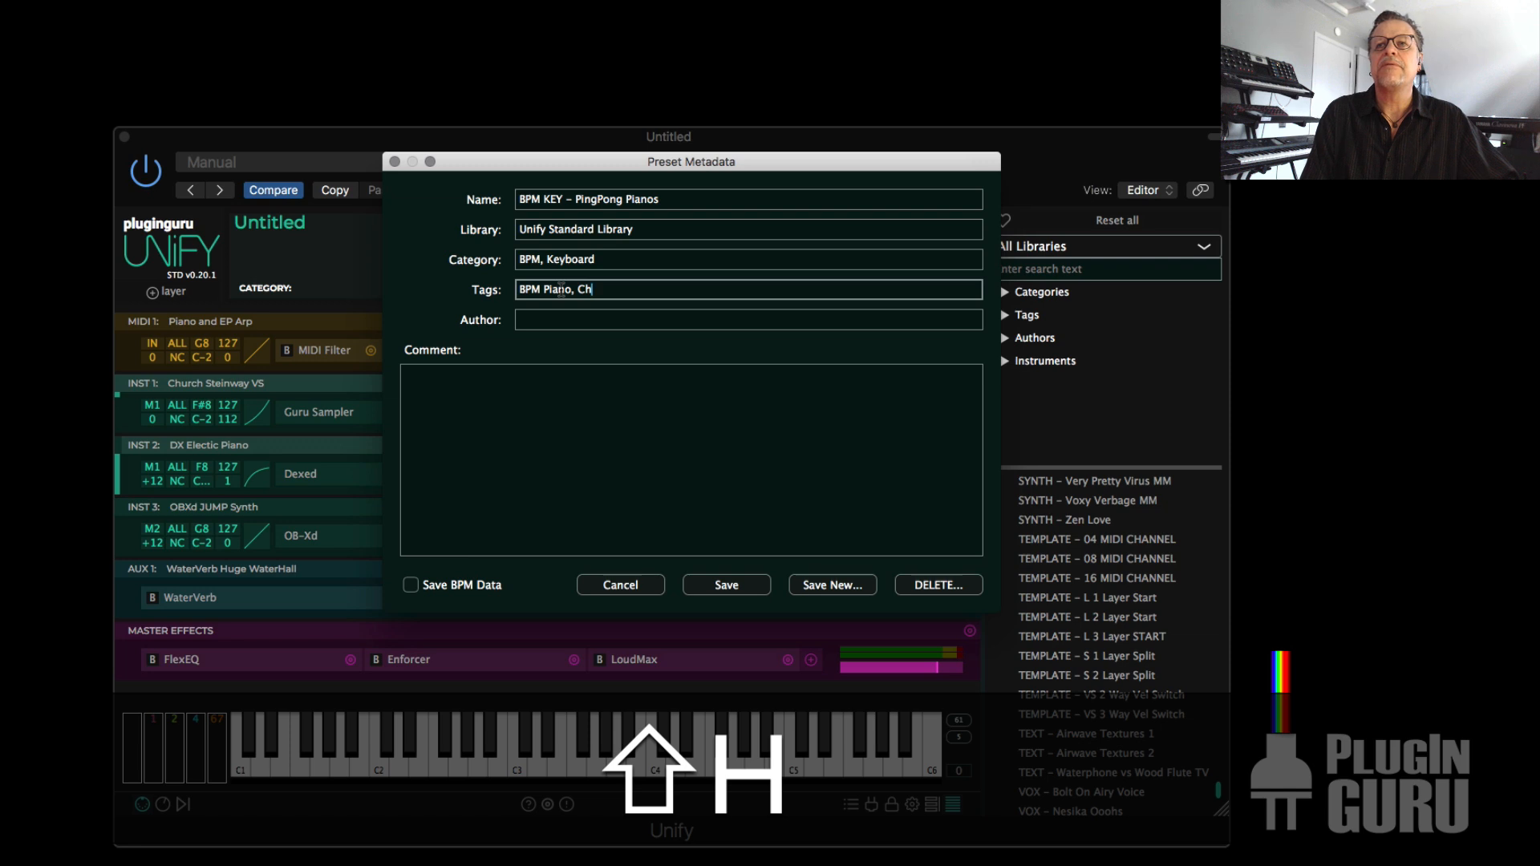
text(urch St)
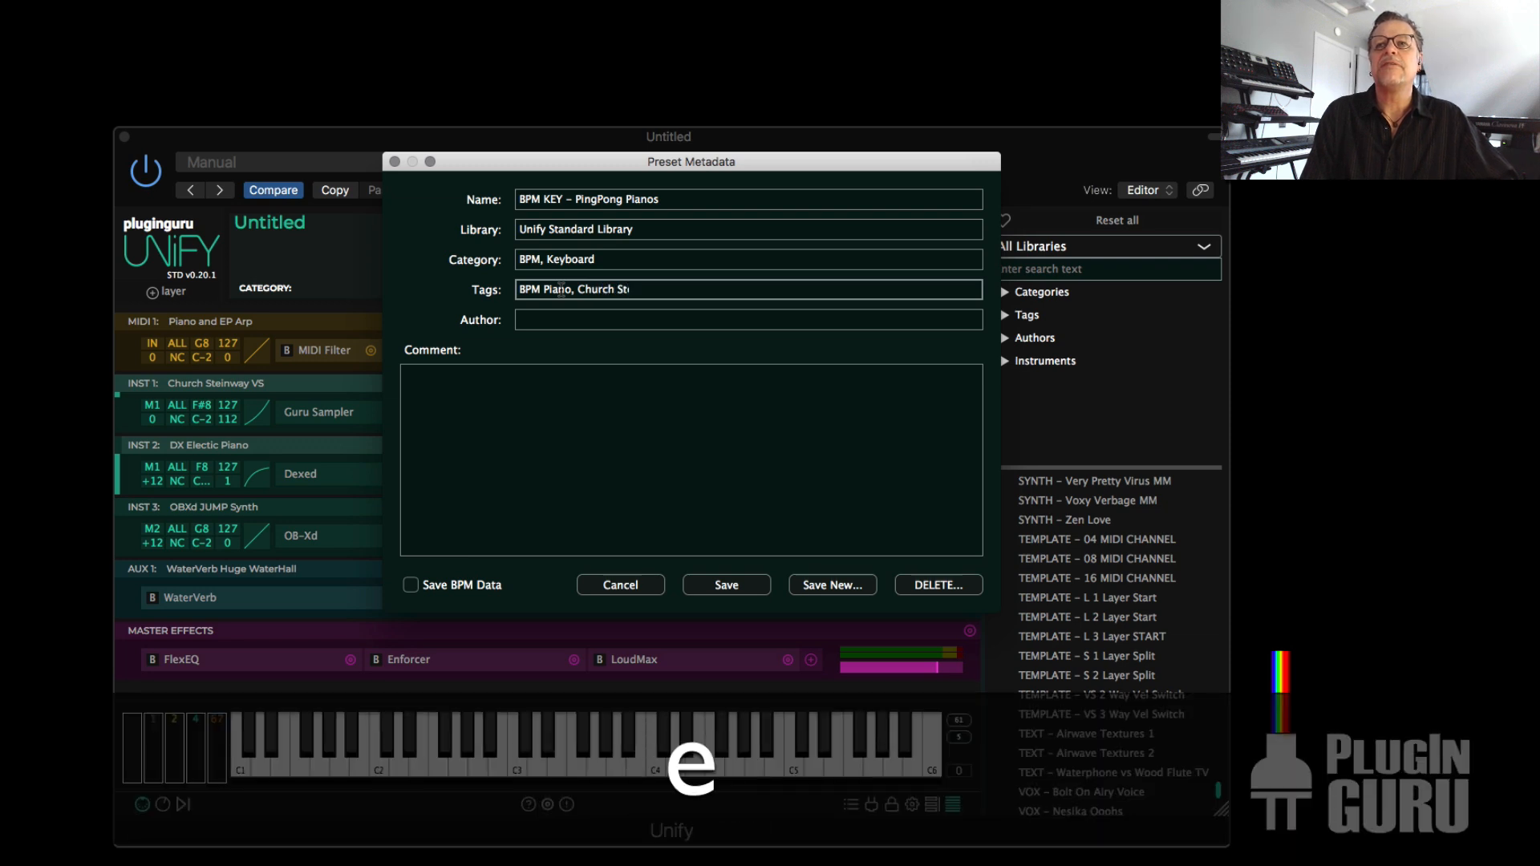
text(einway, Dexed,)
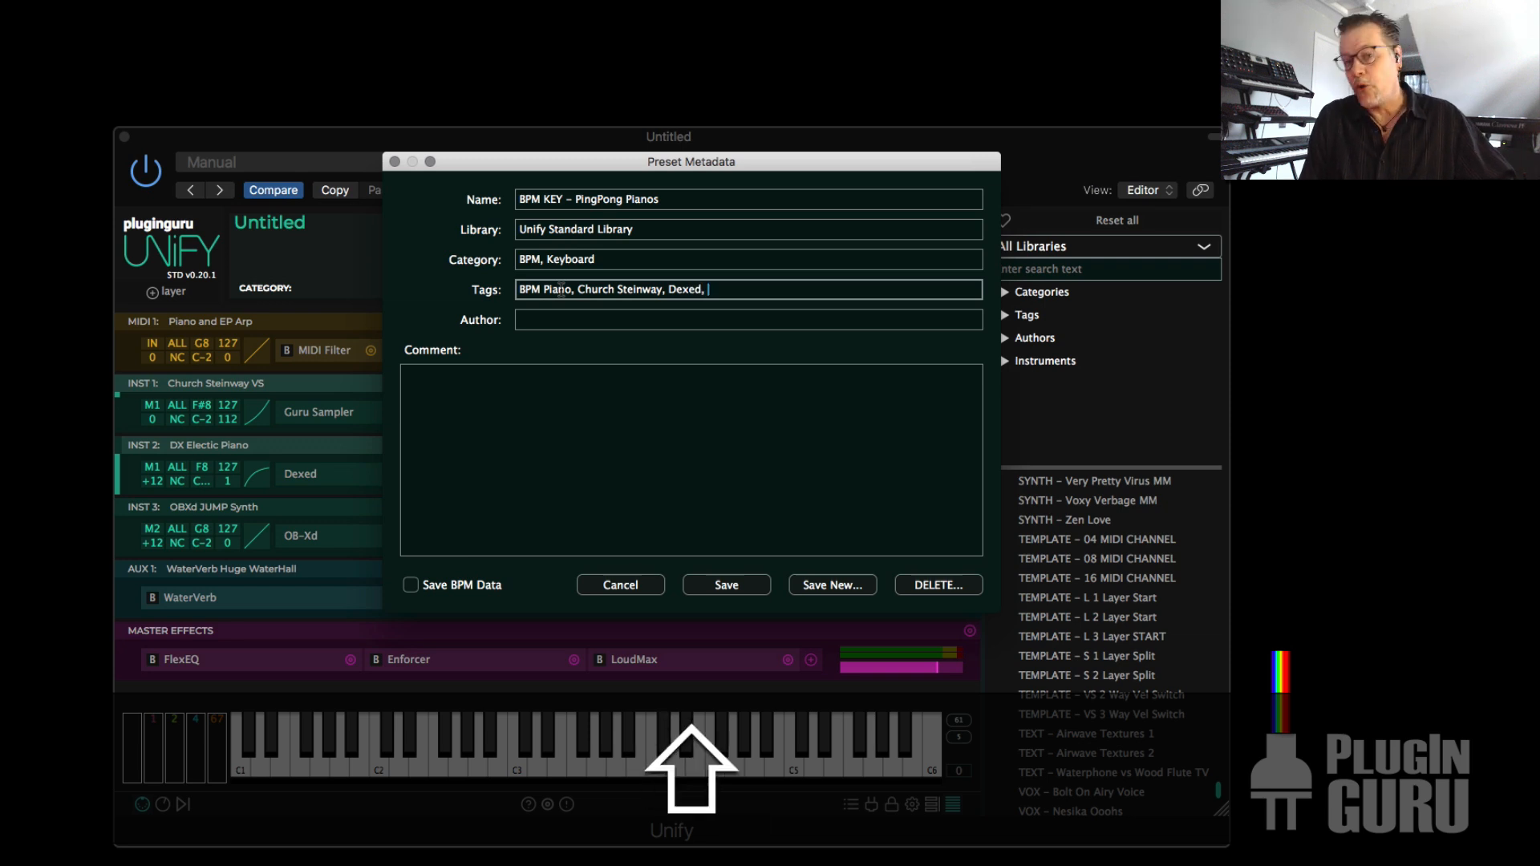
text(T)
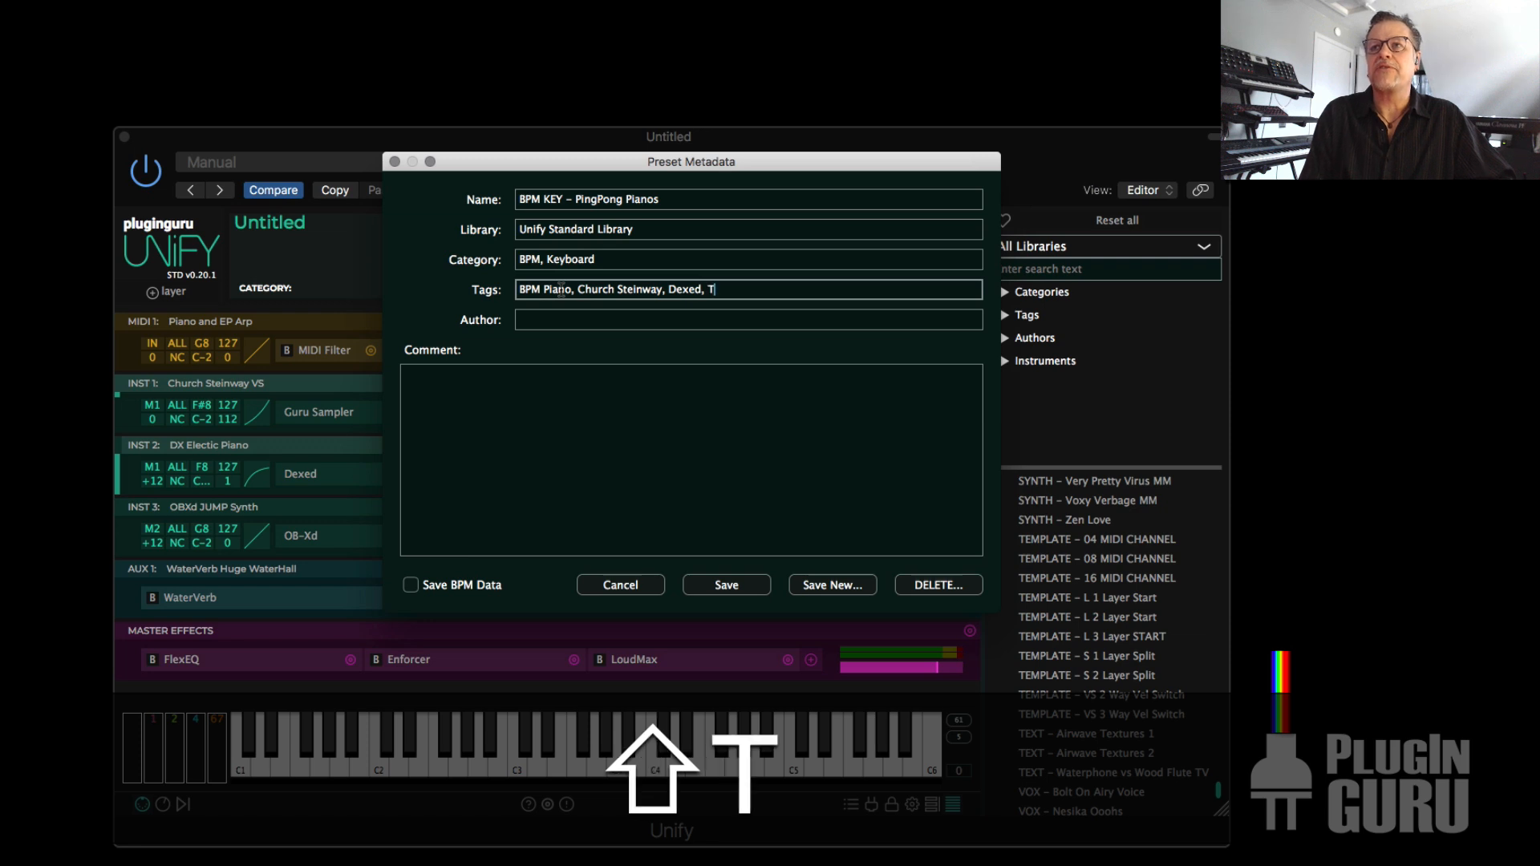
text(utorial)
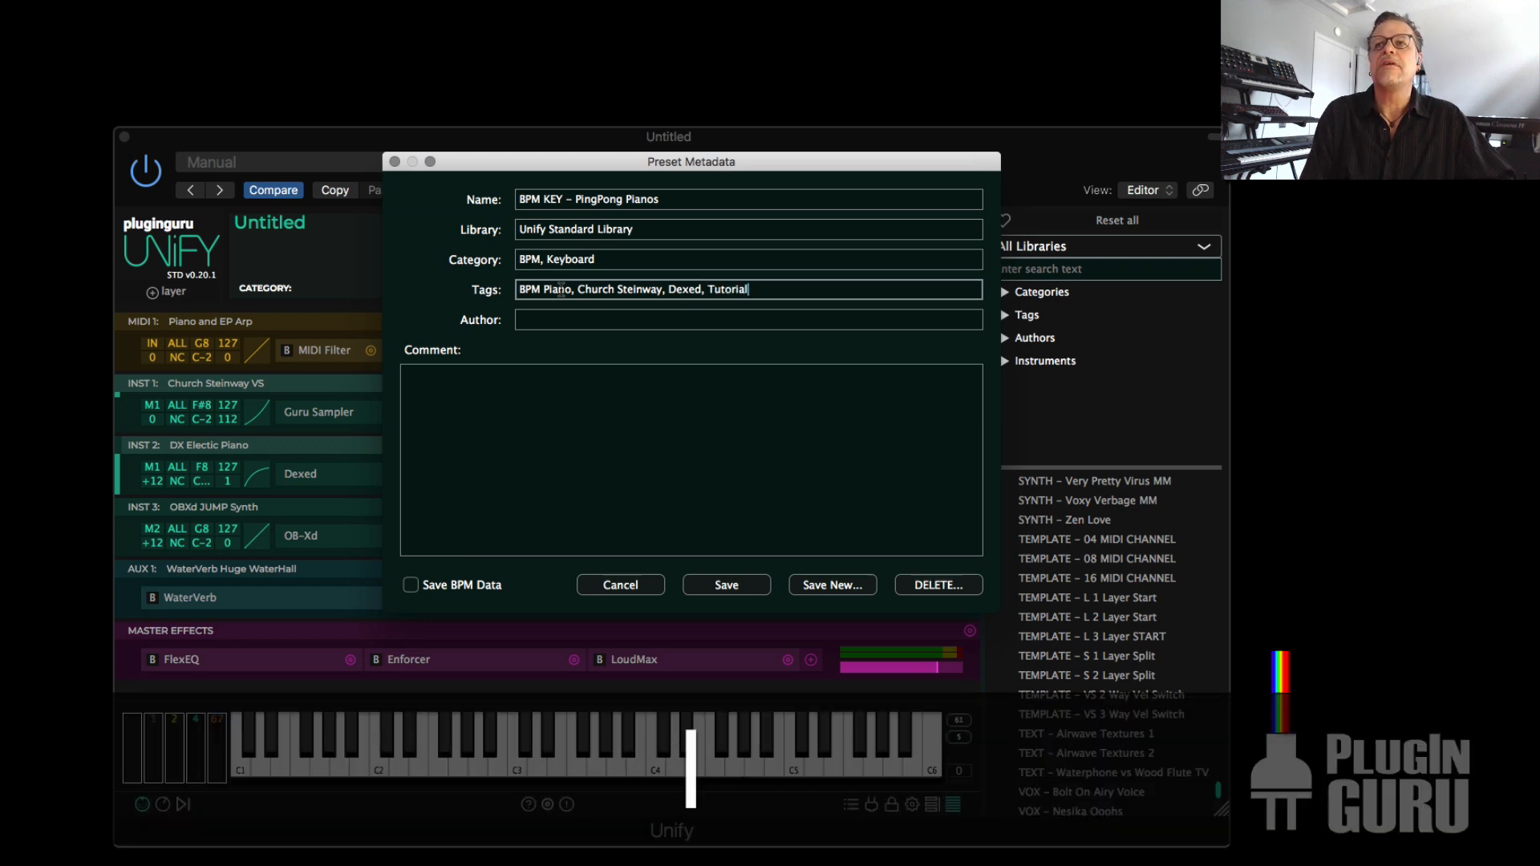
text(,)
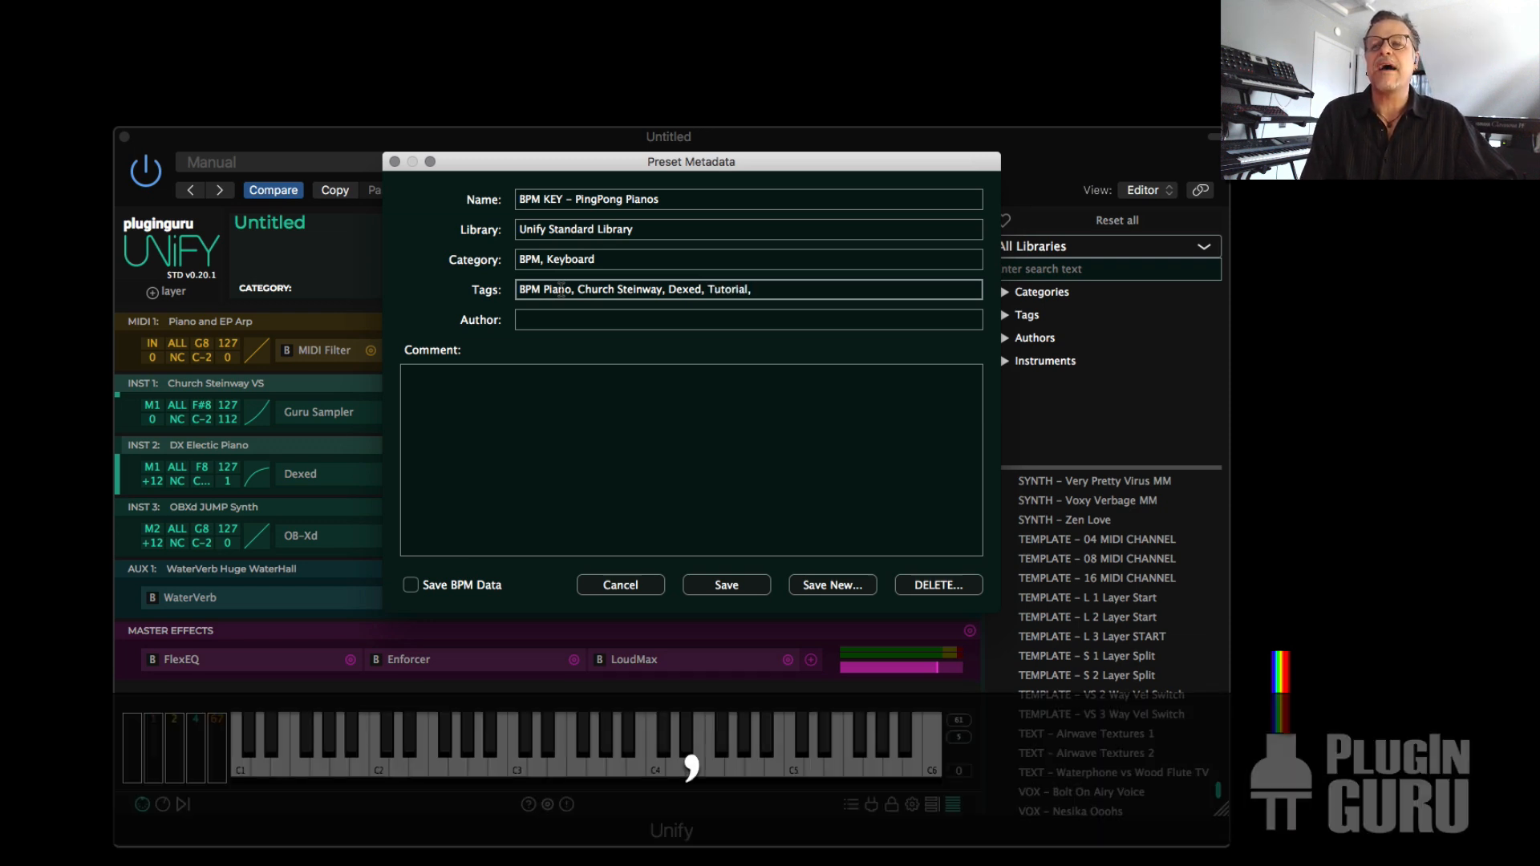
key(BackSpace)
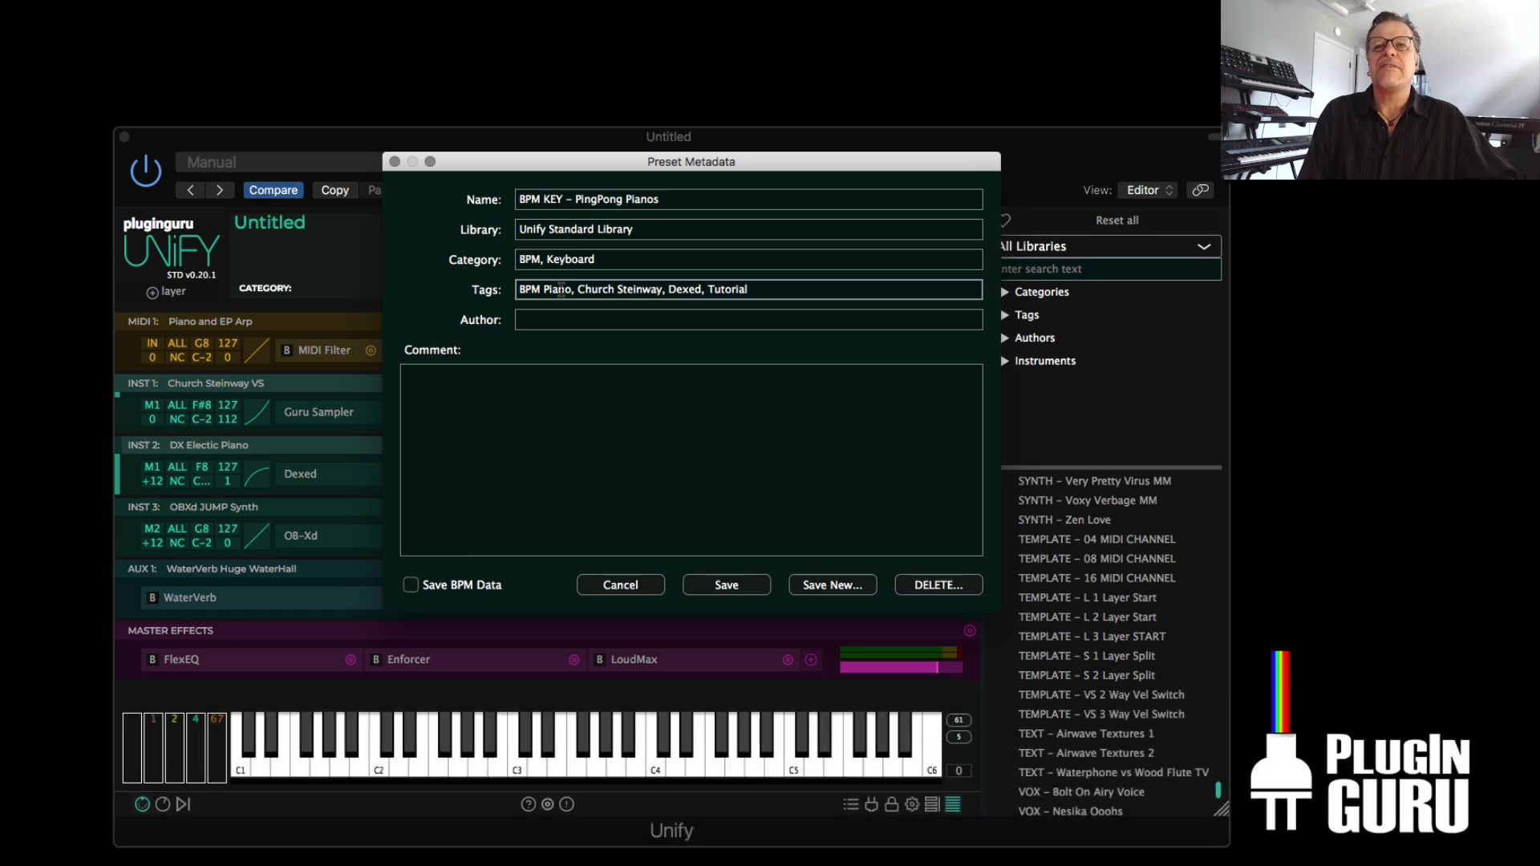
text(, Synth)
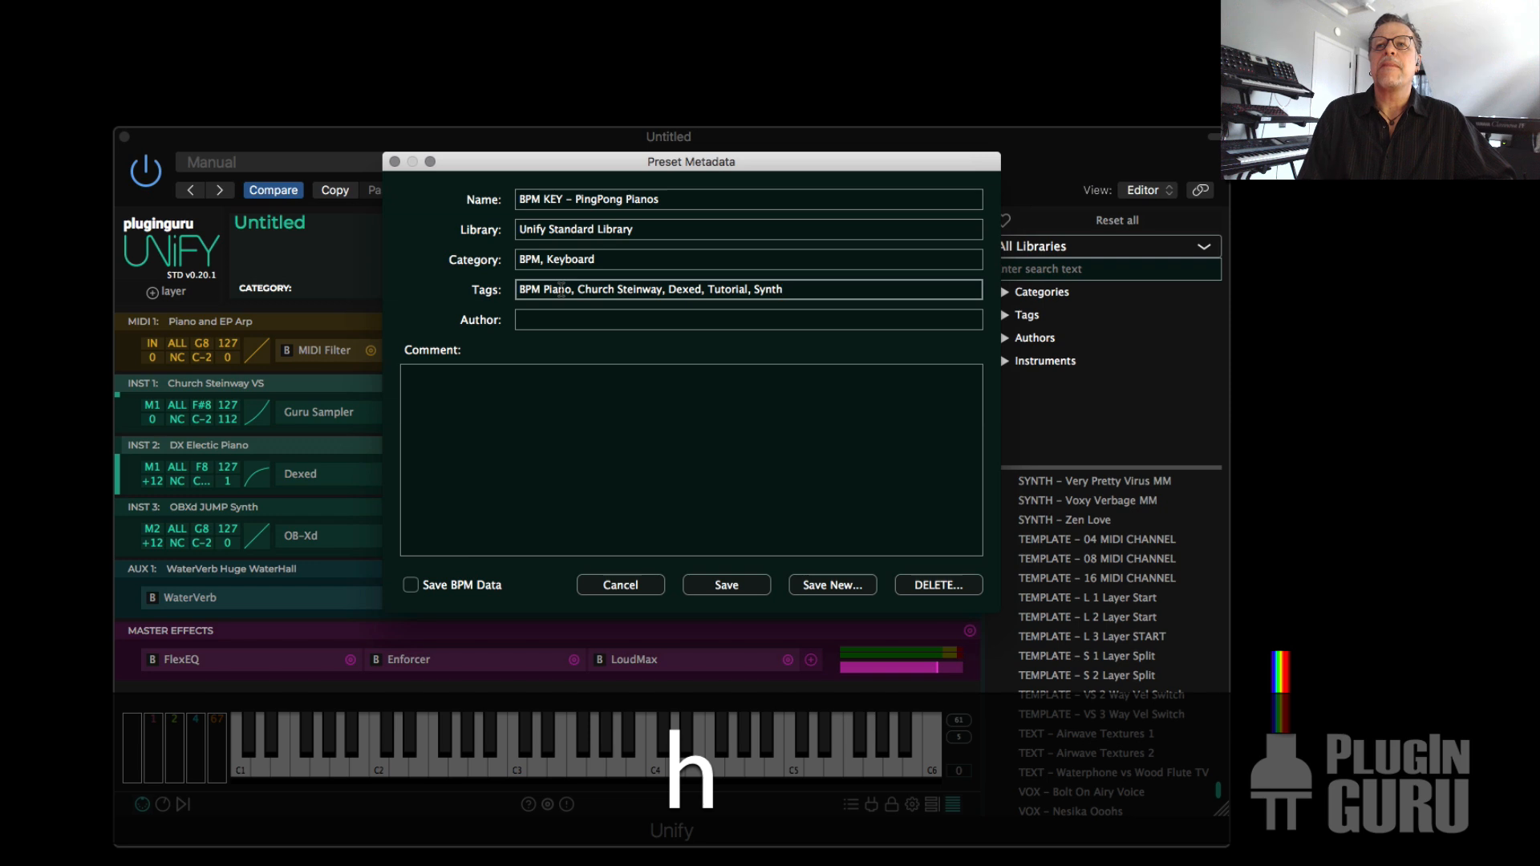
- Append "Synth" to the preset's categories and enter the author's full name
key(shift+Tab)
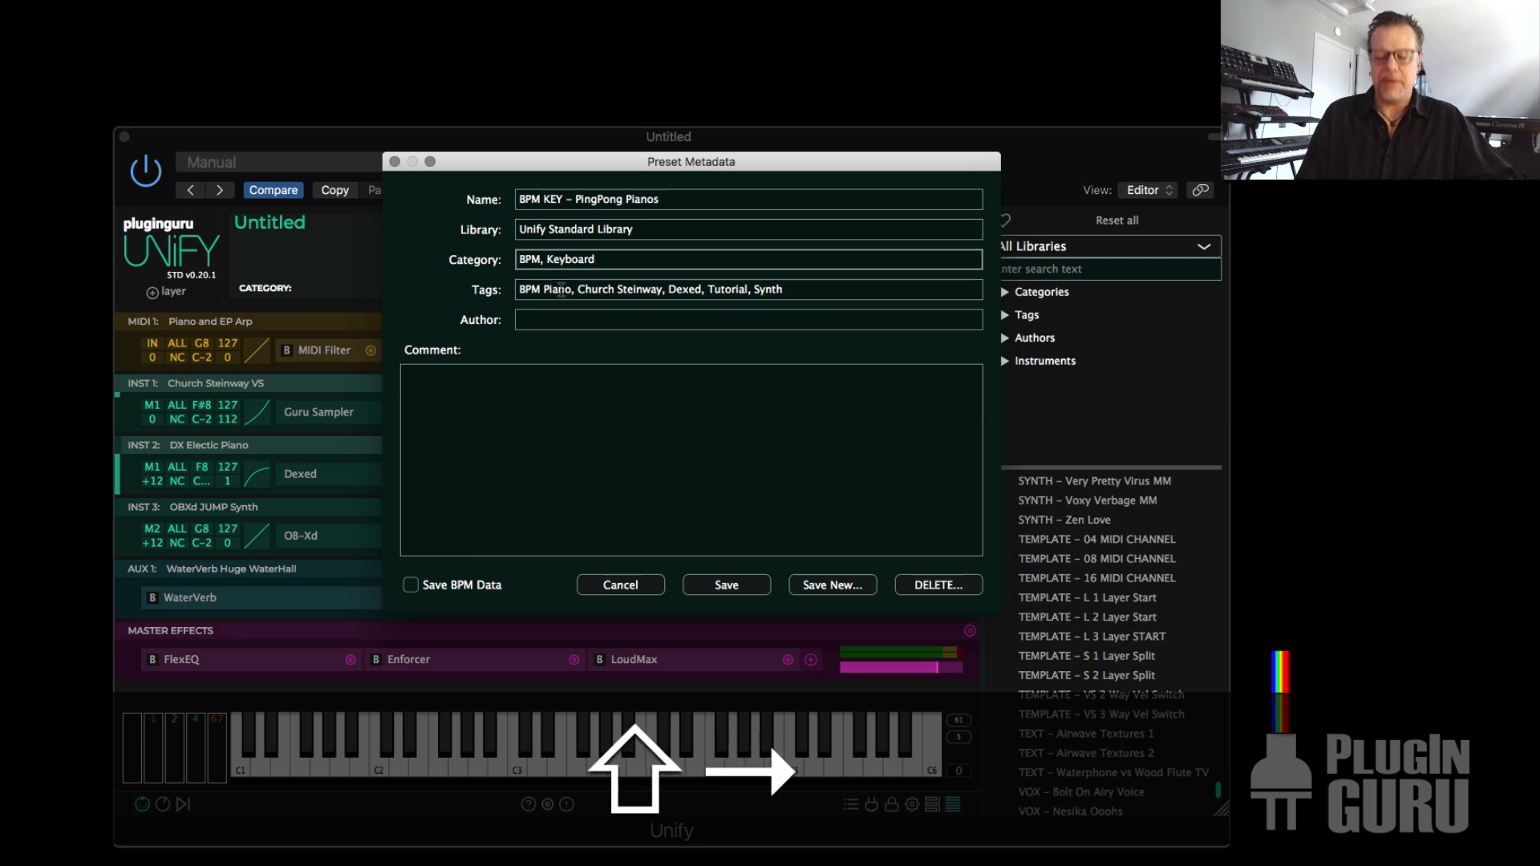
text(, Synth)
key(Tab)
key(Tab)
text(John Lehmkuhl)
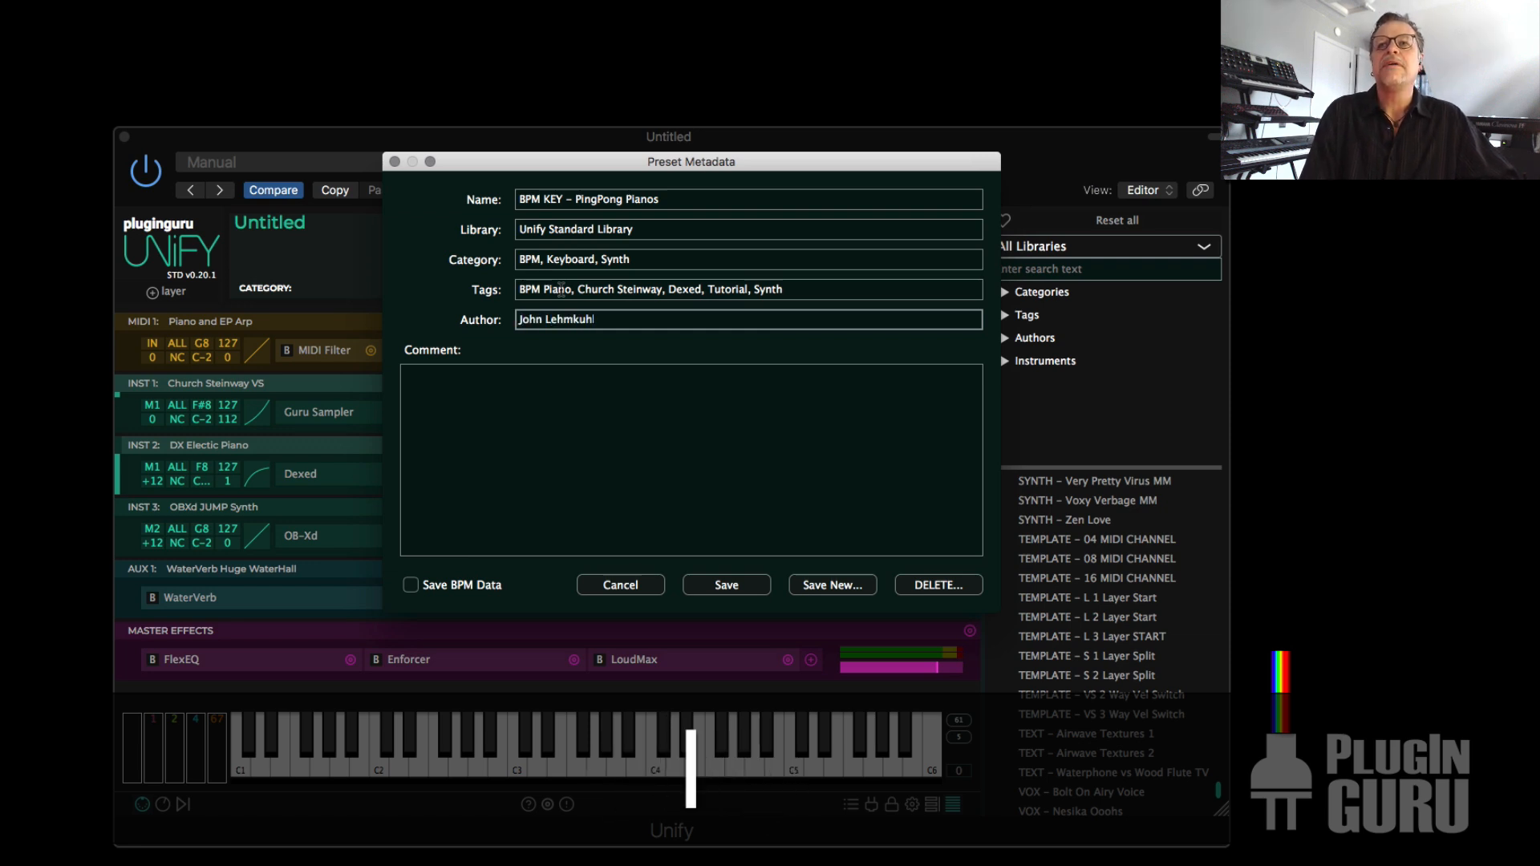
- Enter the preset comment "Made while making the video Owners manual!"
key(Tab)
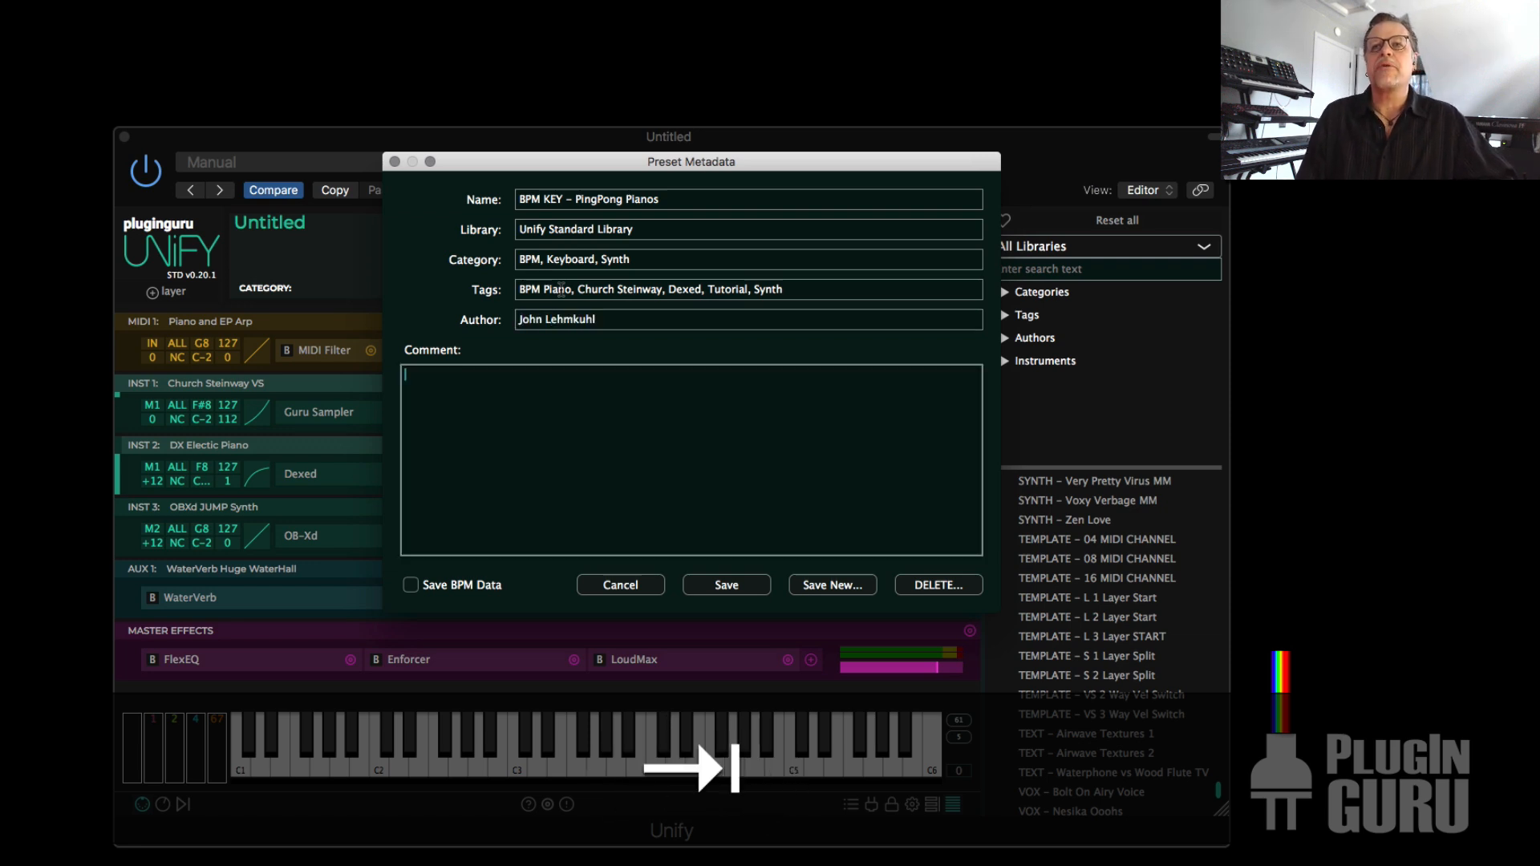
text(Make)
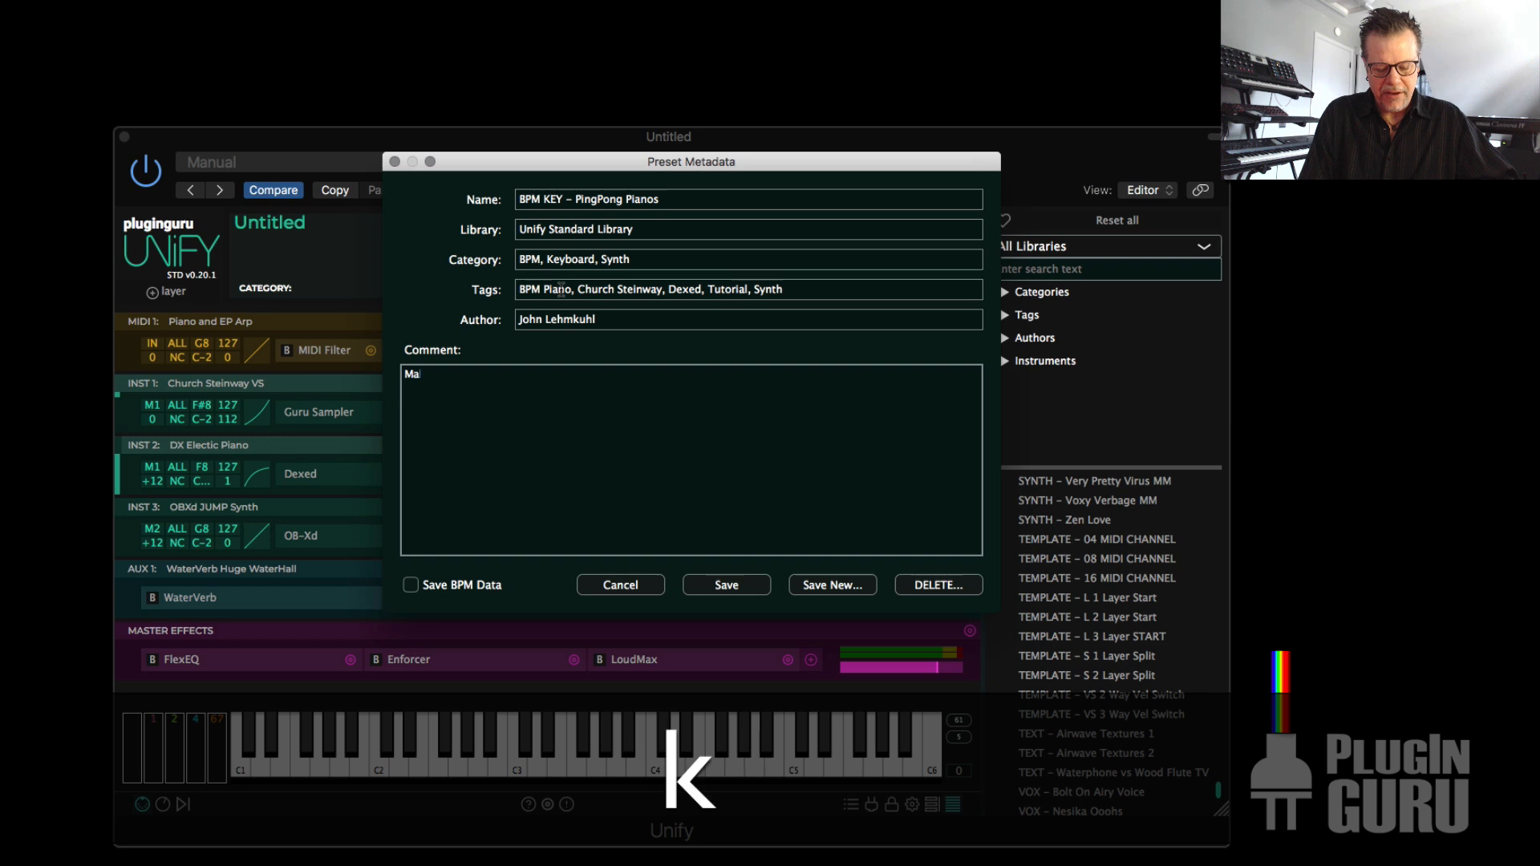
key(BackSpace)
text(de)
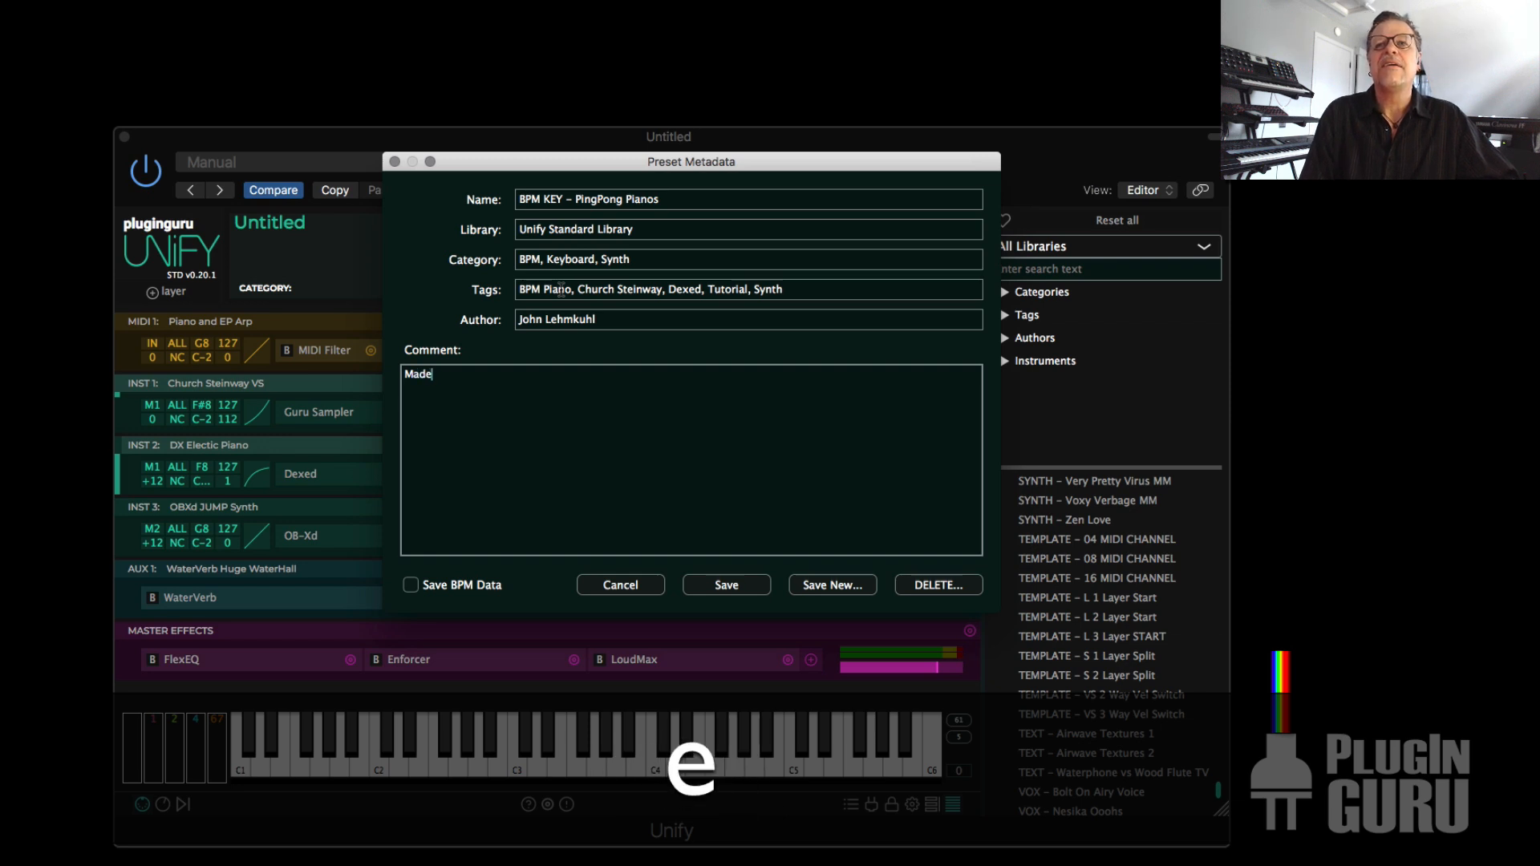
text( while making the)
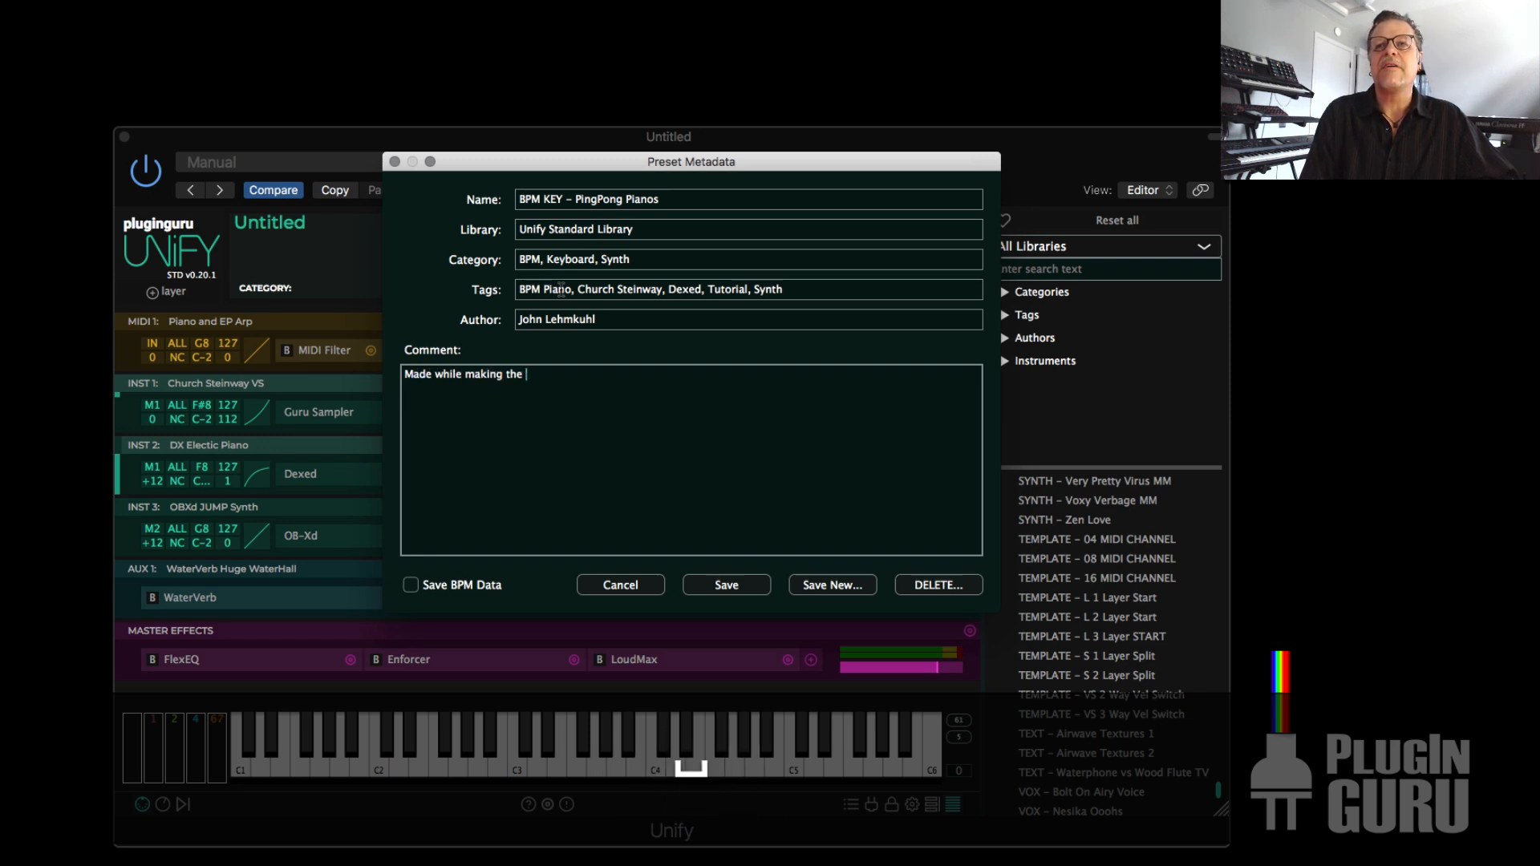
text( w)
key(BackSpace)
text(video )
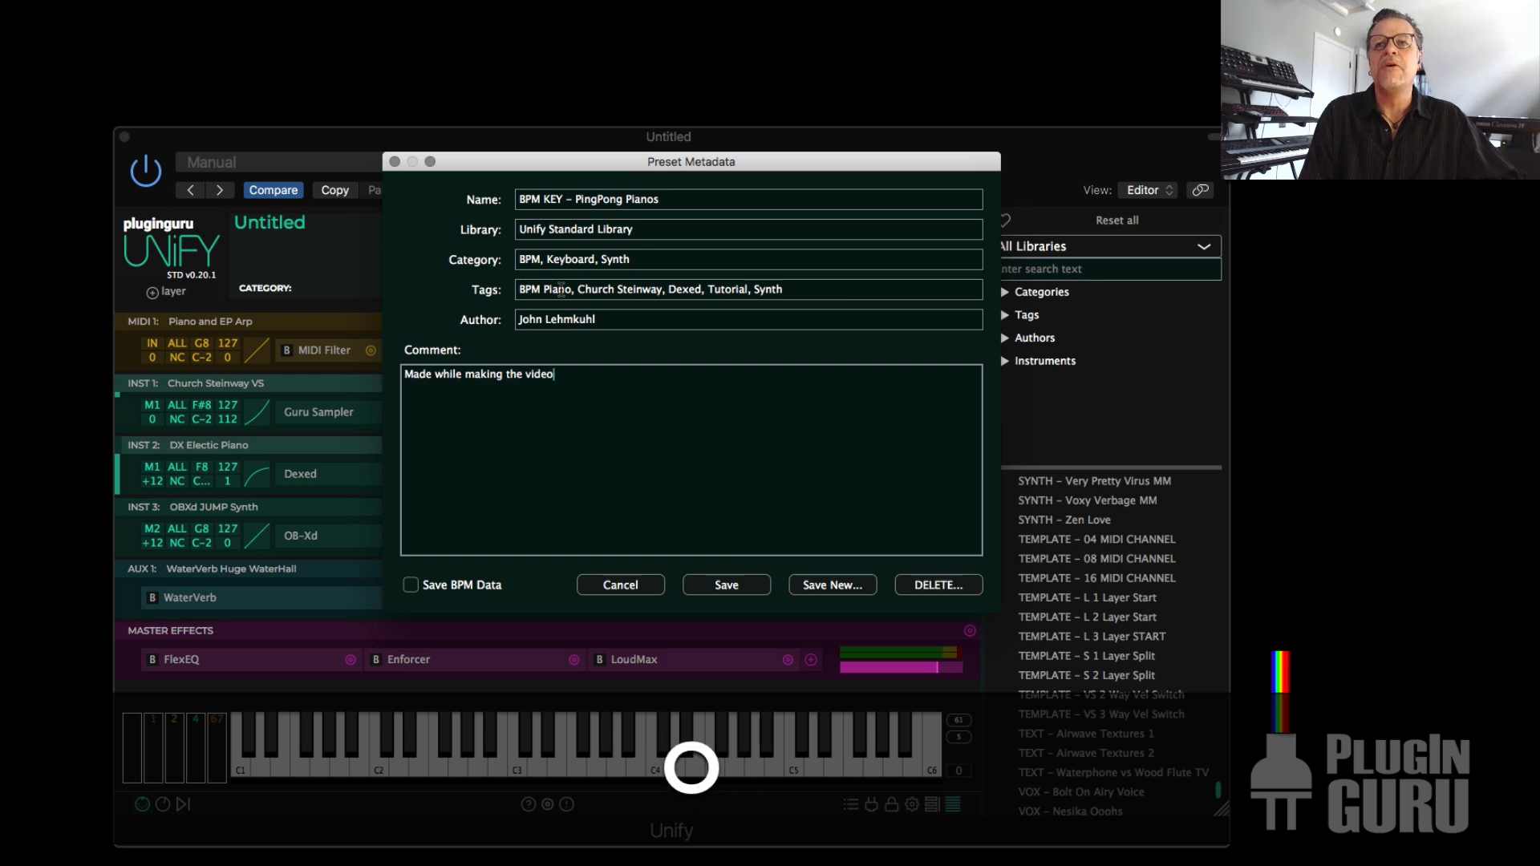
text(Owners)
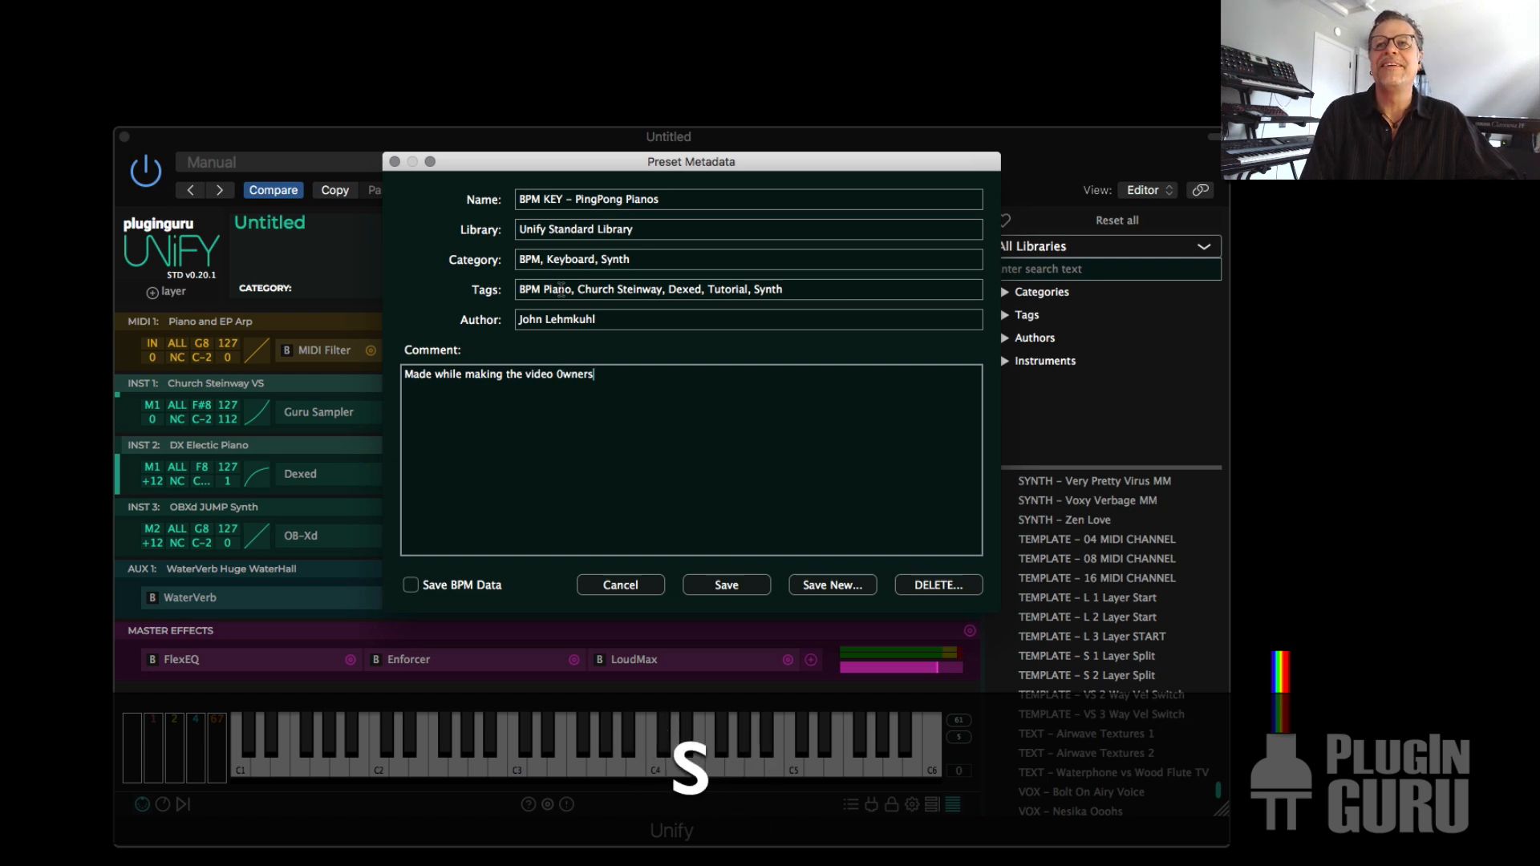
text( manual!)
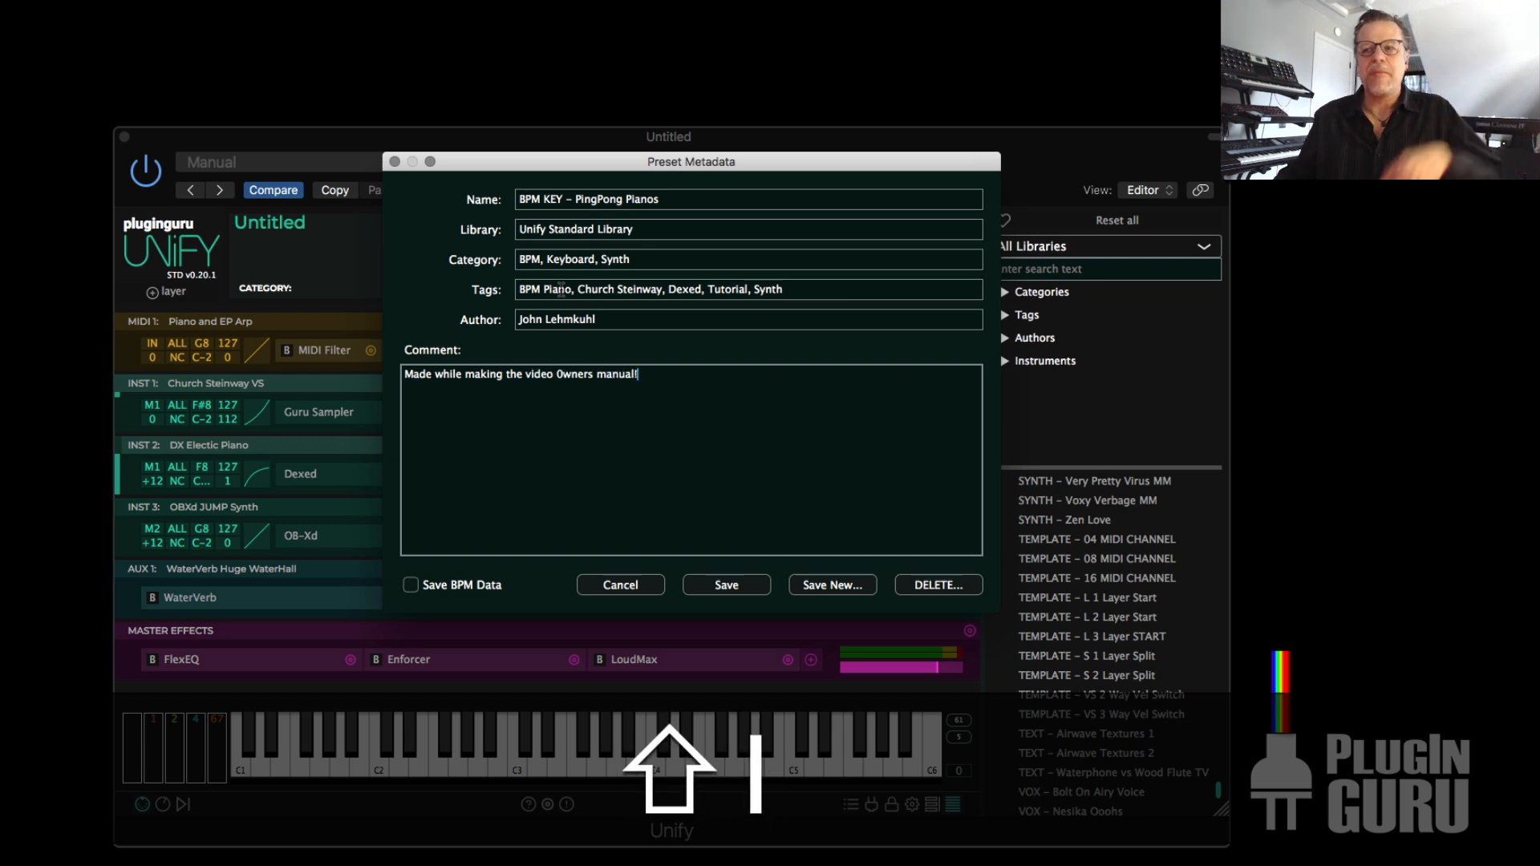
- Save the patch as a new preset file named "BPM KEY - PingPong Pianos" in the Patches folder
click(845, 587)
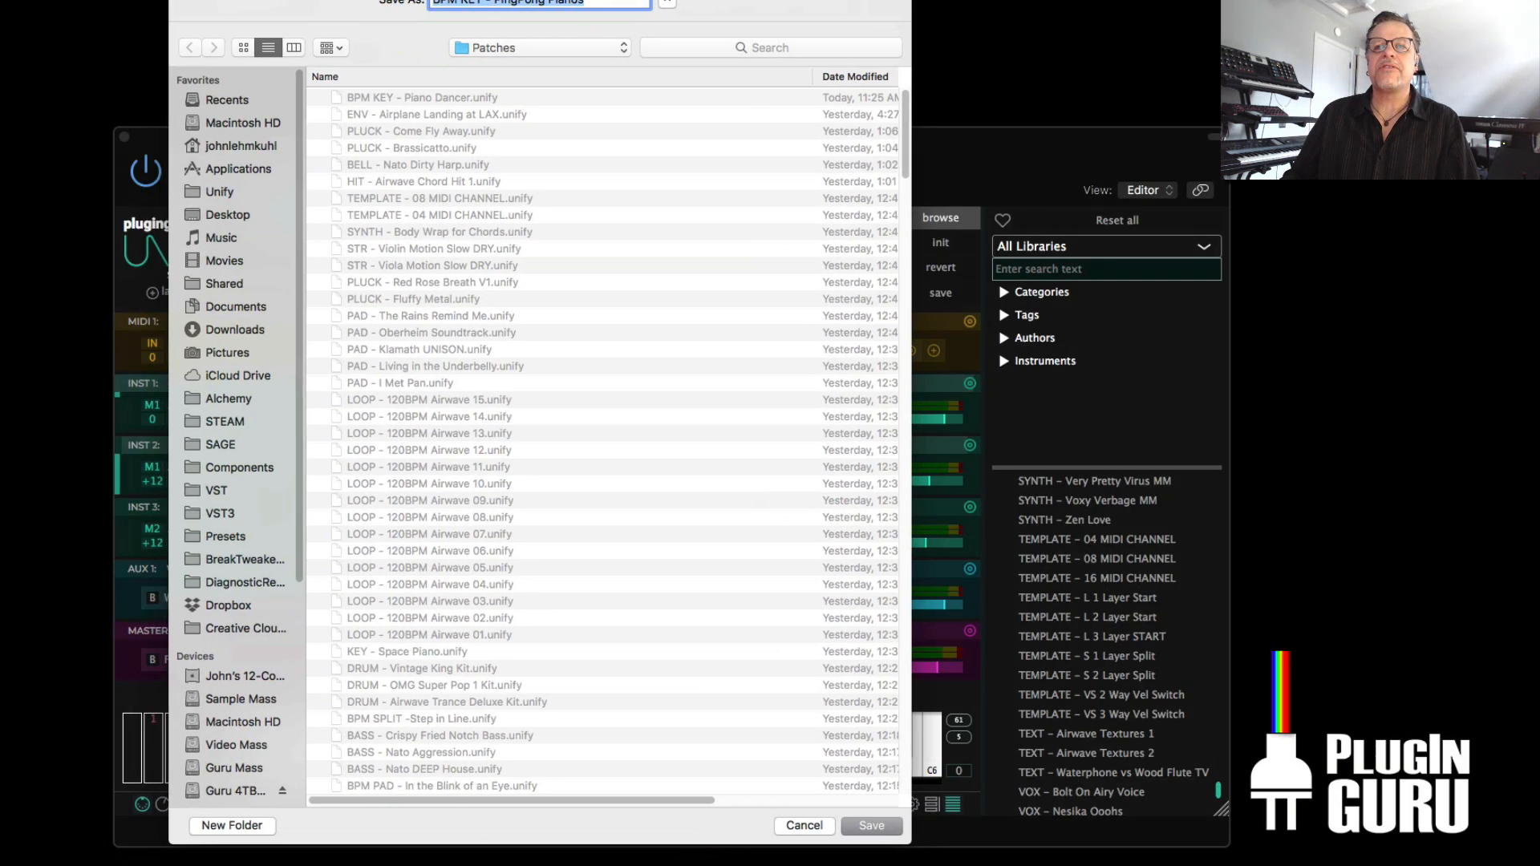
click(689, 7)
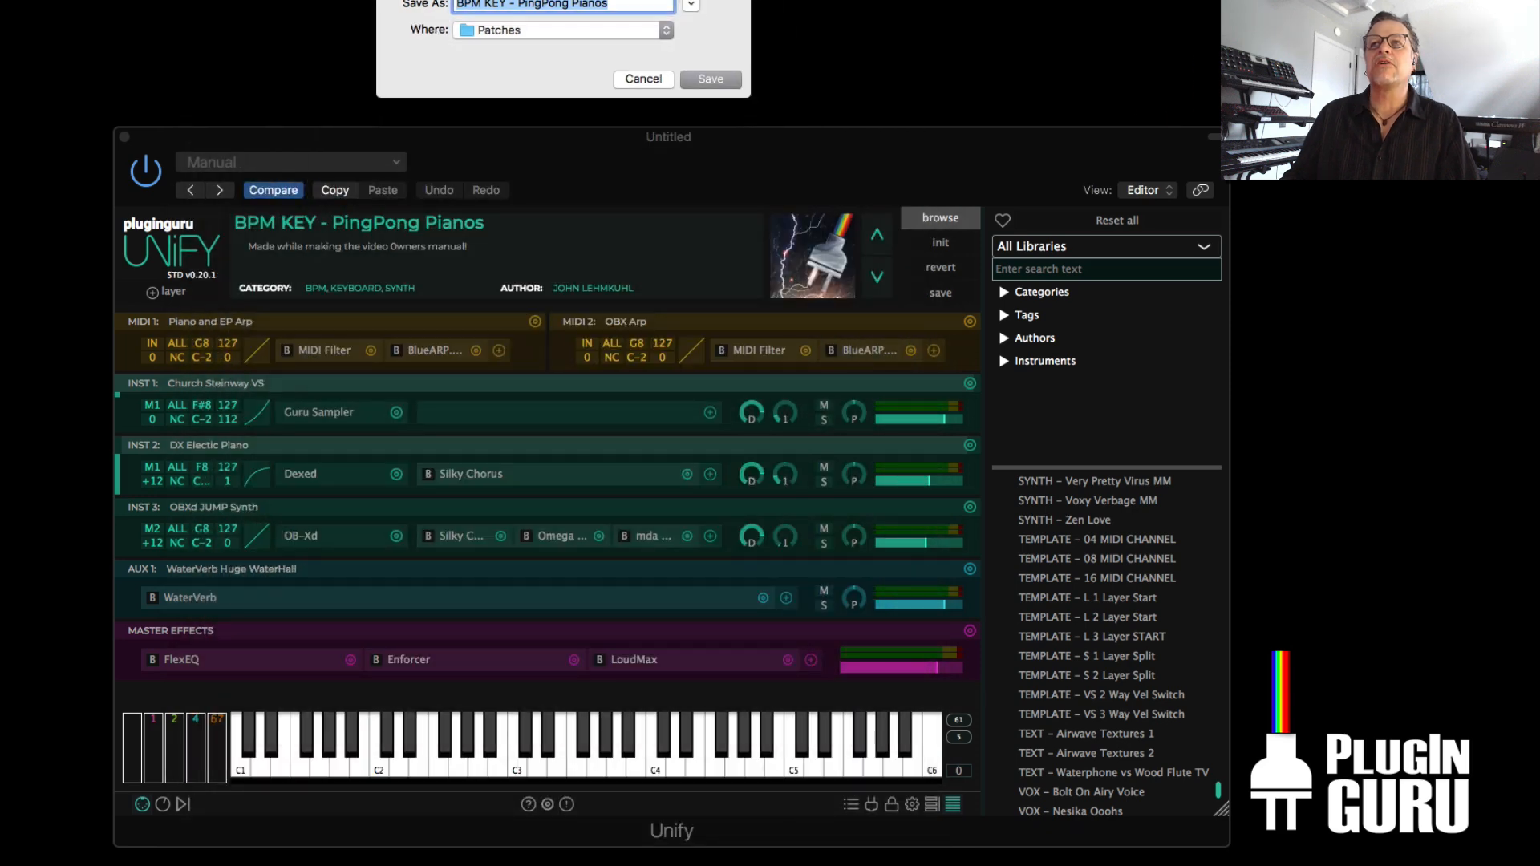
click(729, 220)
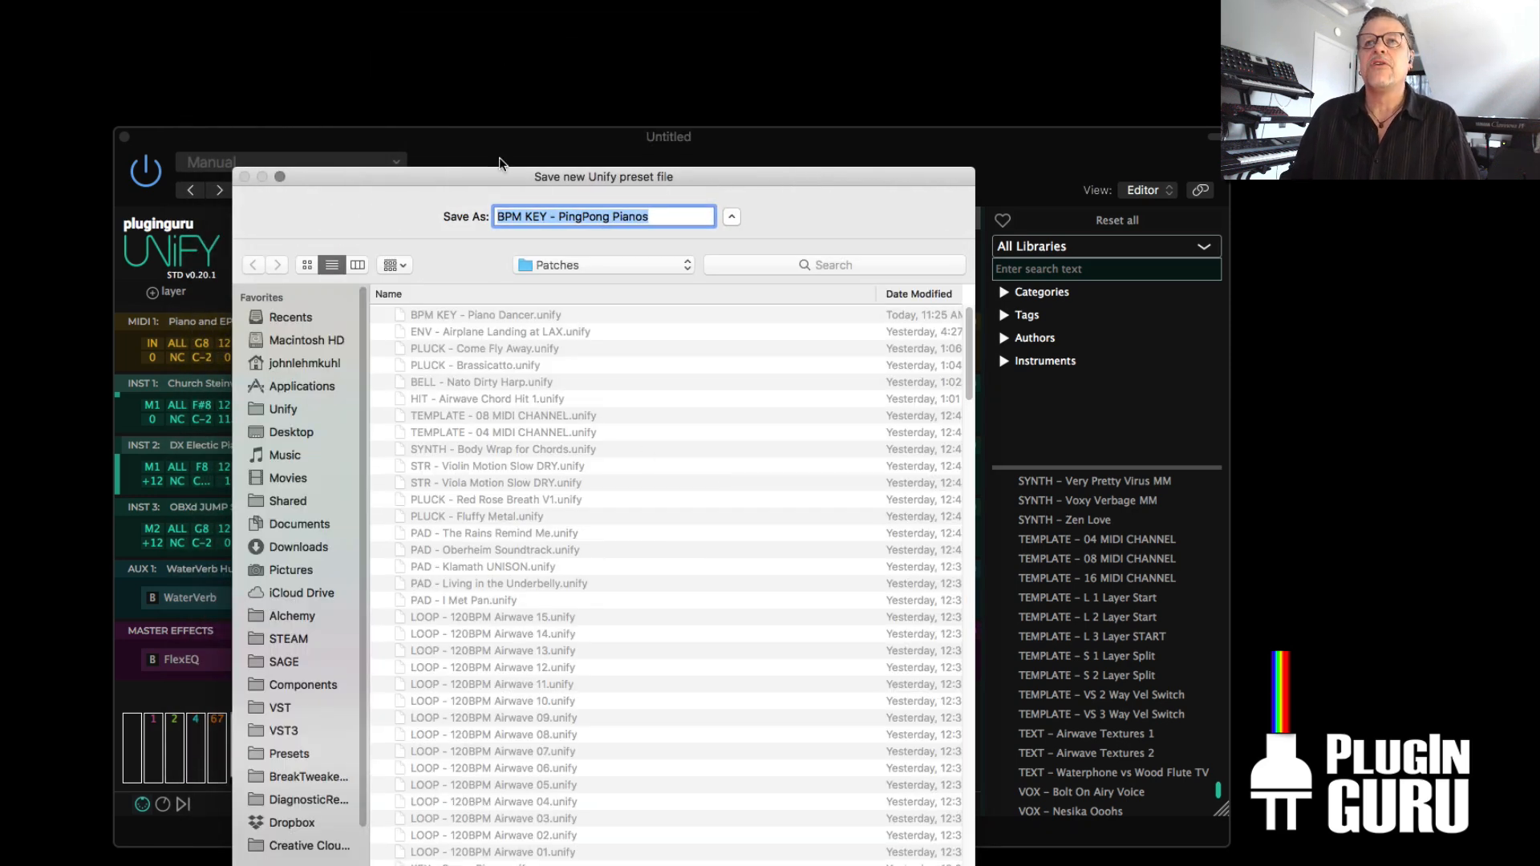
drag(494, 172, 463, 0)
drag(975, 847, 991, 509)
drag(835, 0, 851, 109)
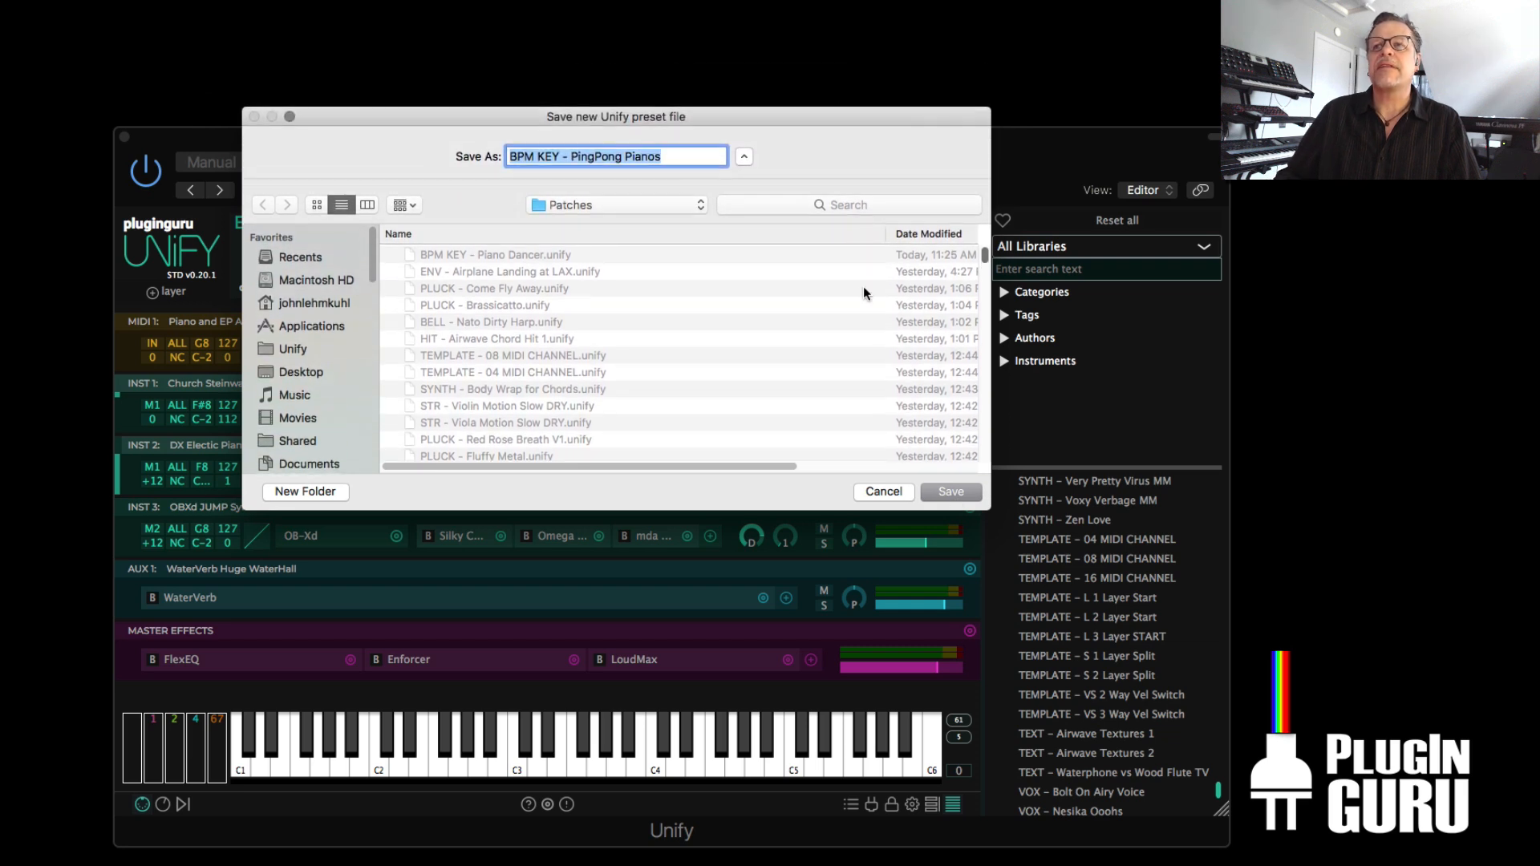
click(952, 493)
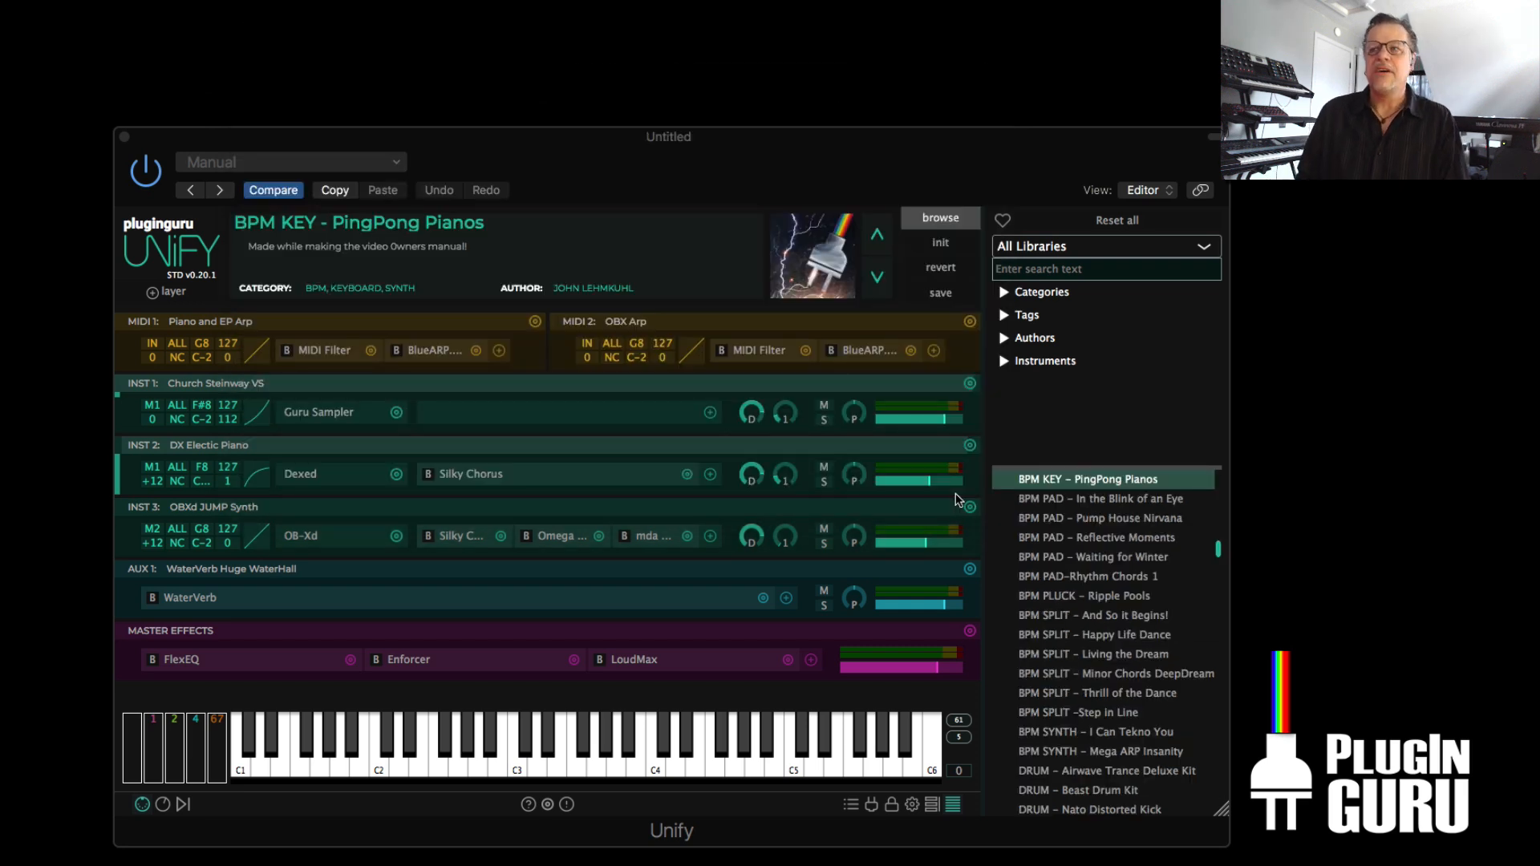
scroll(1147, 545, up, 3)
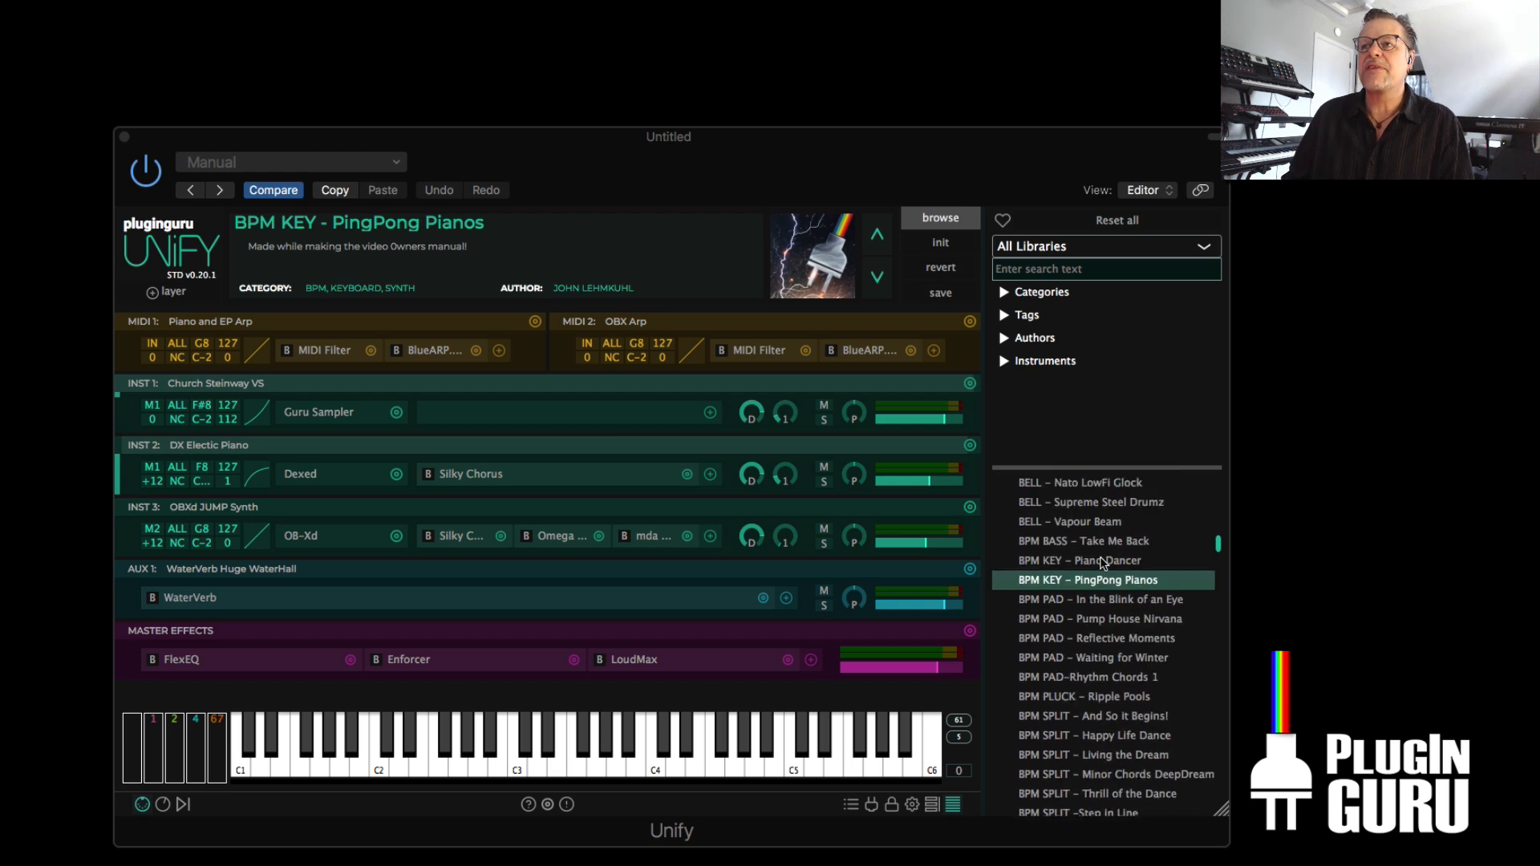